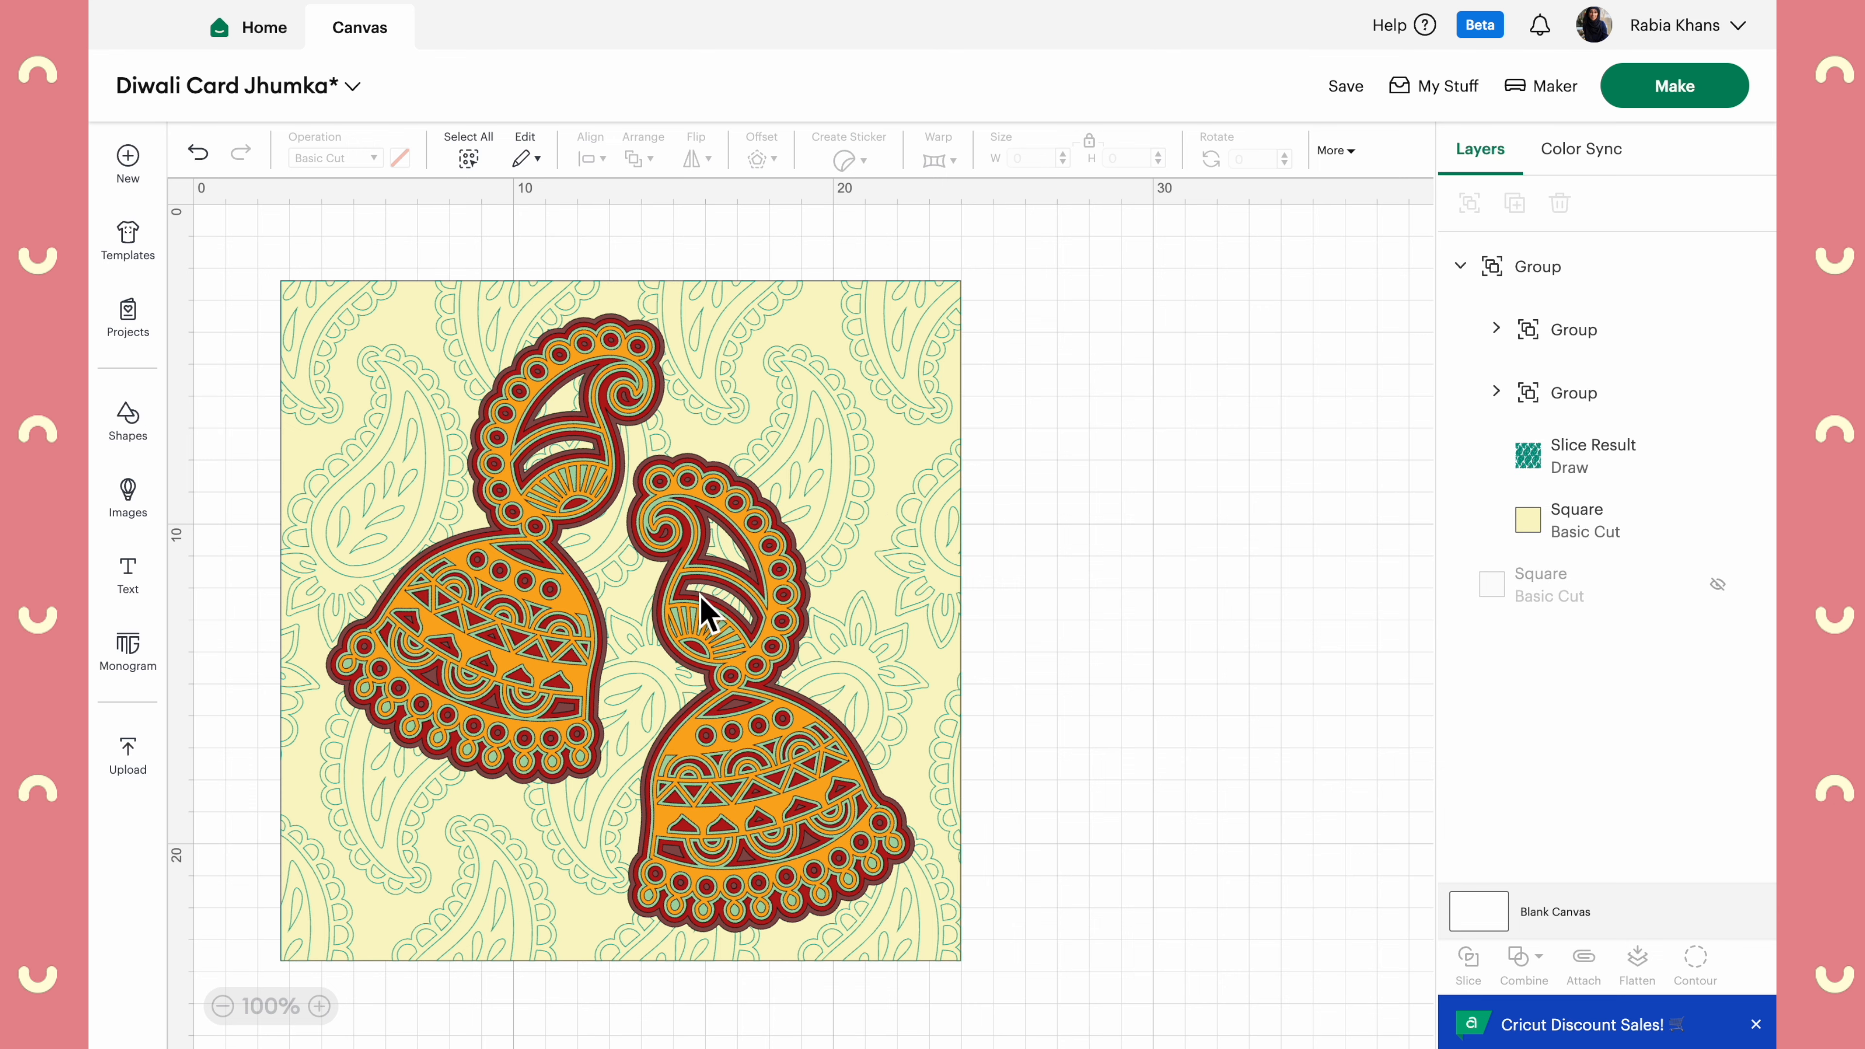
Ungroup the card design and the upper-left jhumka, and move that jhumka's orange layer onto the blank canvas beside the card
{"action": "left_click", "coordinate": [748, 774]}
{"action": "left_click", "coordinate": [1149, 634]}
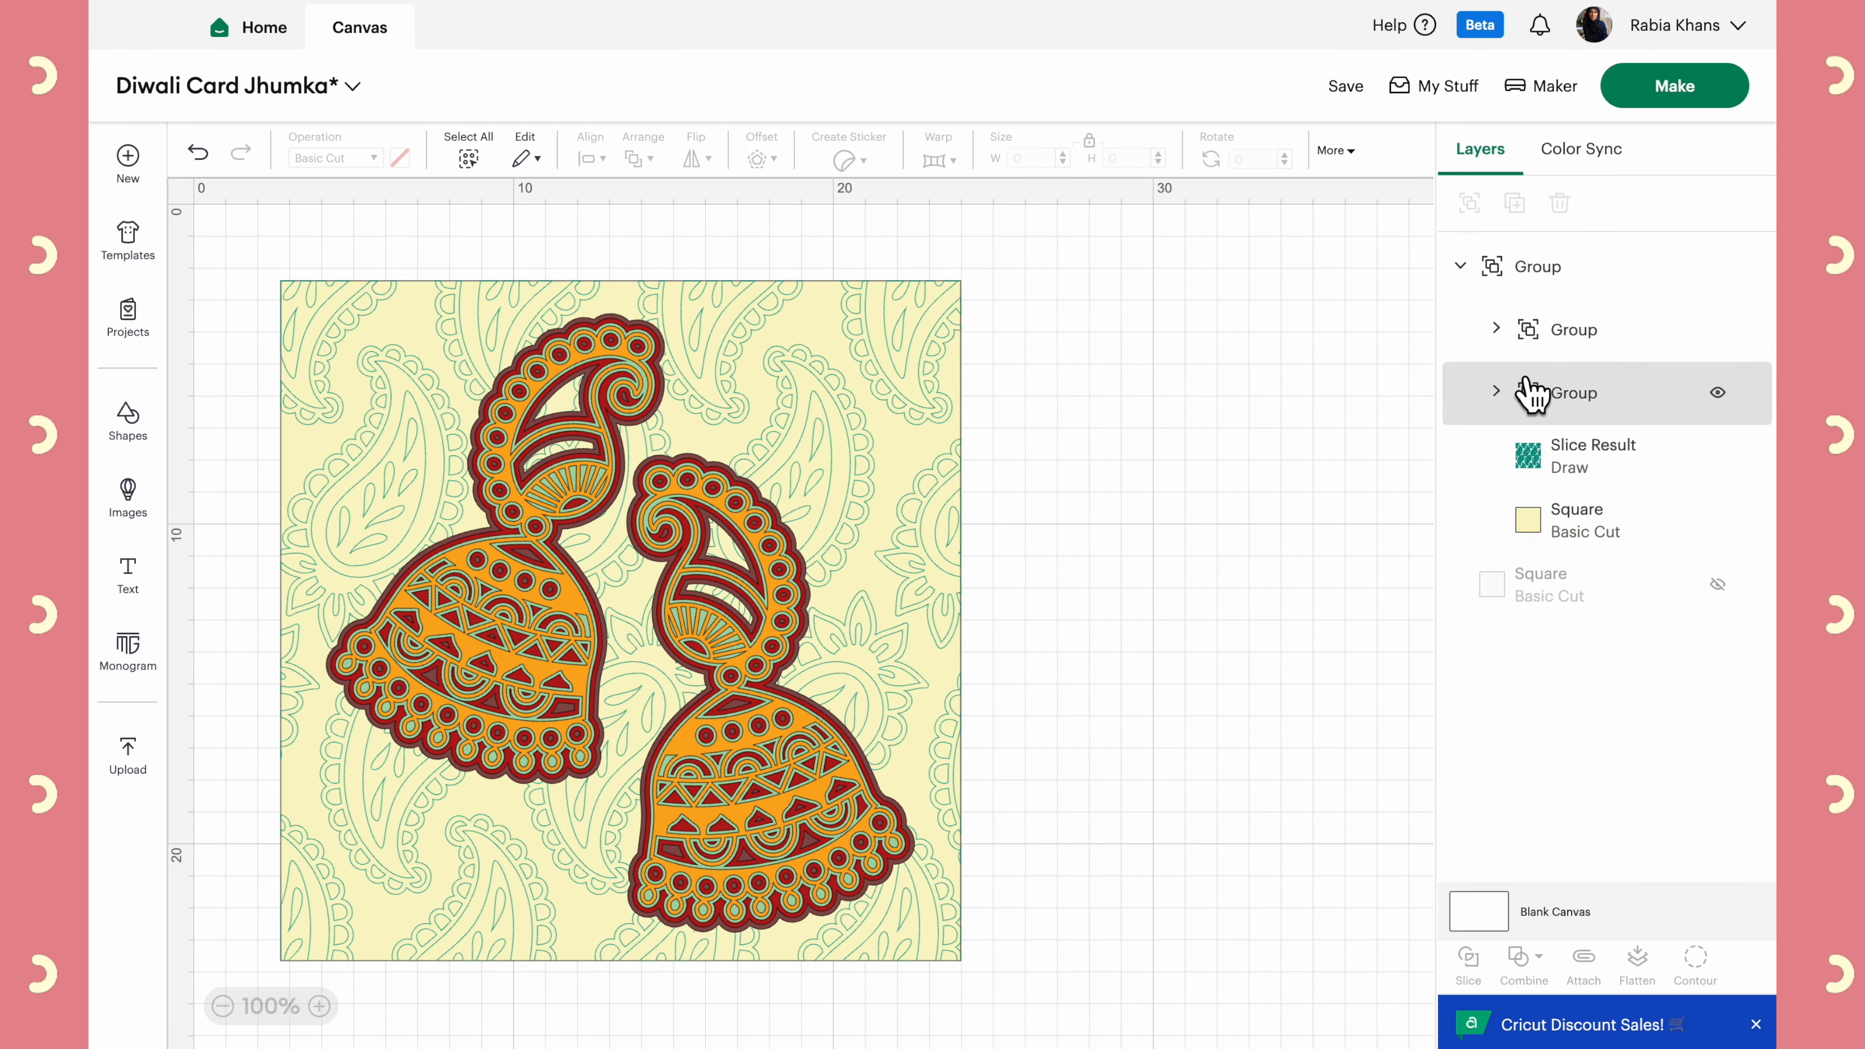
{"action": "left_click", "coordinate": [1485, 393]}
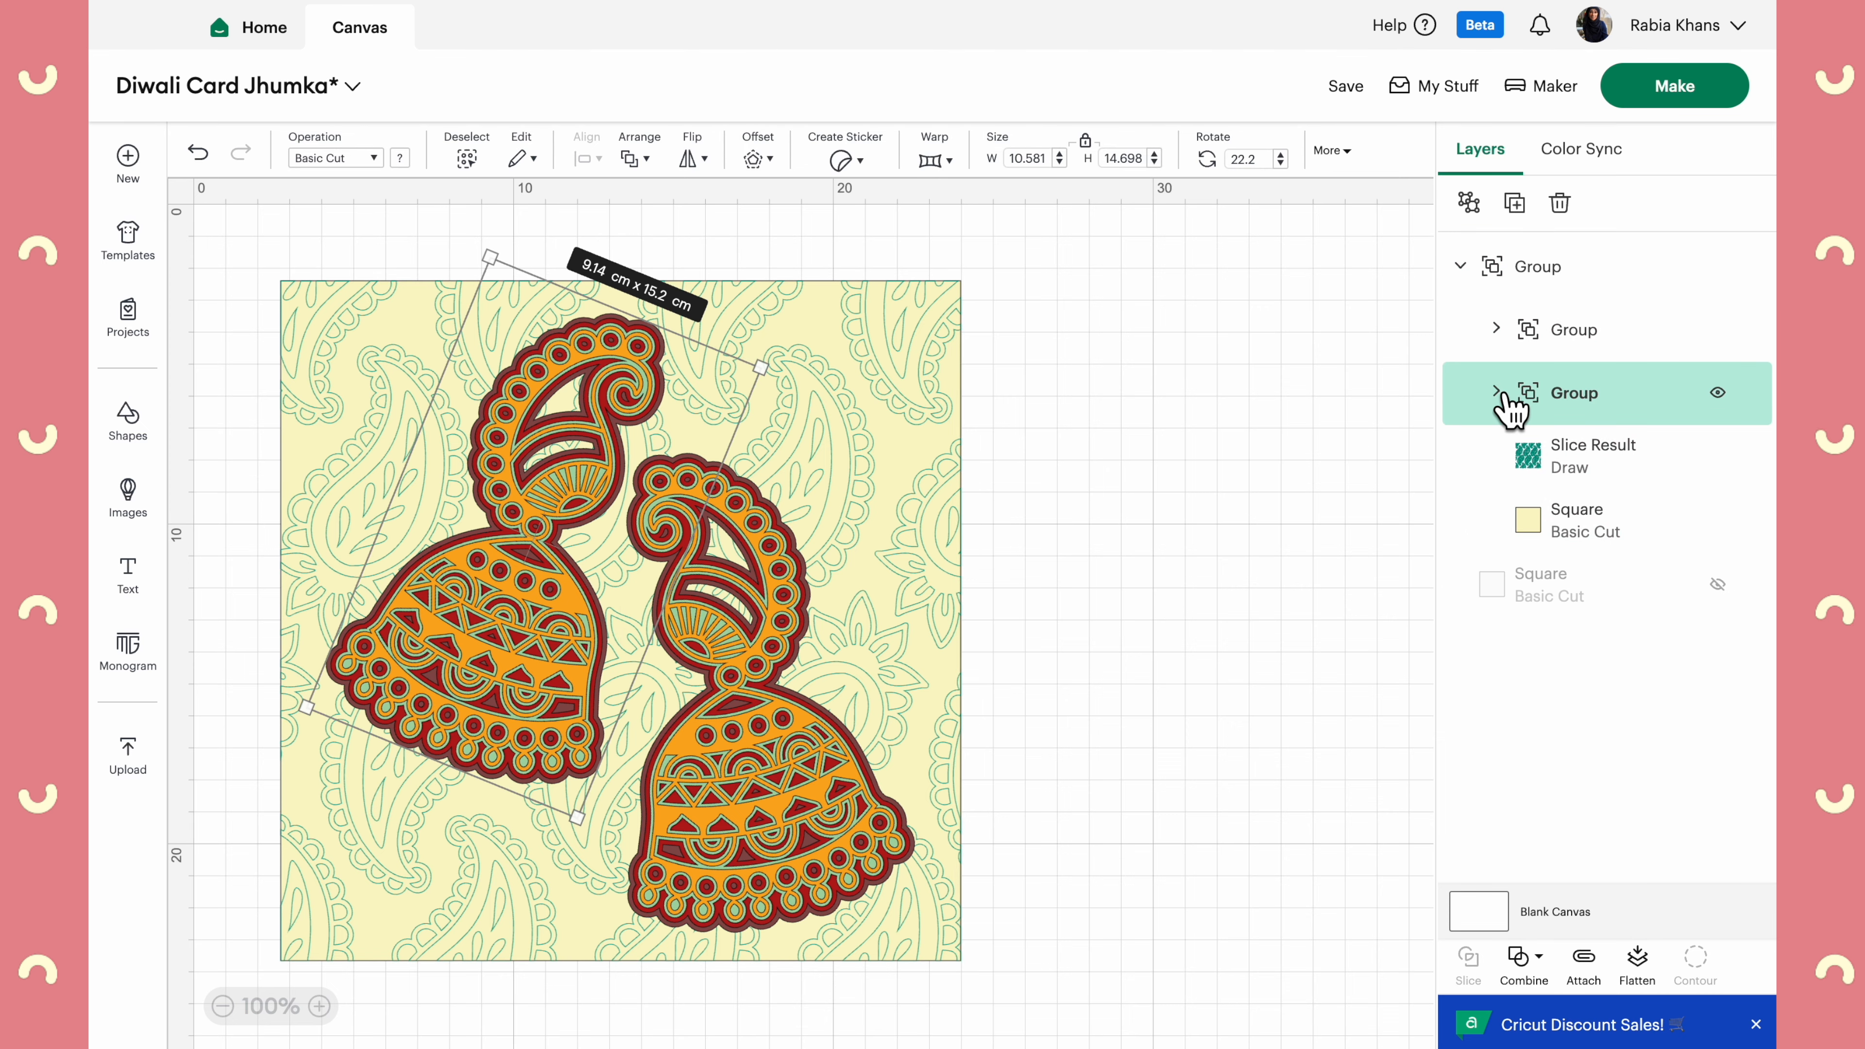
{"action": "left_click", "coordinate": [1496, 393]}
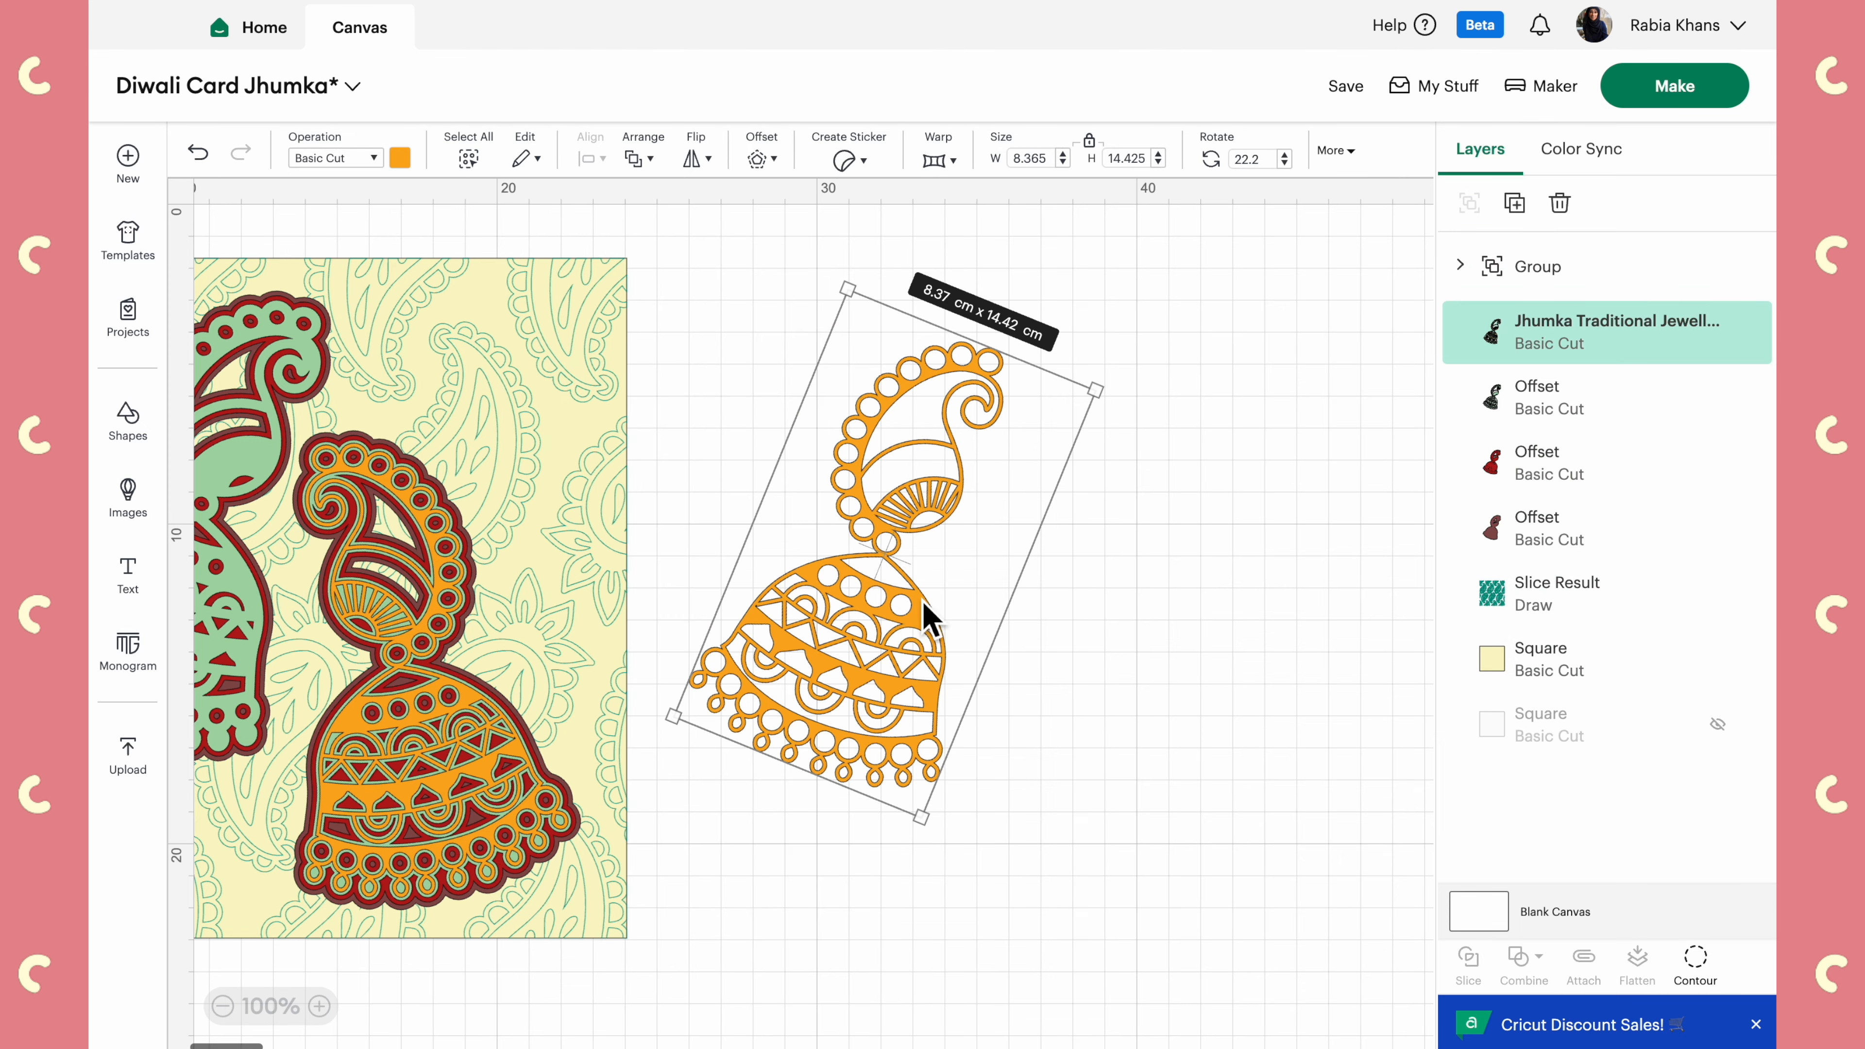
{"action": "left_click_drag", "start_coordinate": [923, 624], "coordinate": [994, 640]}
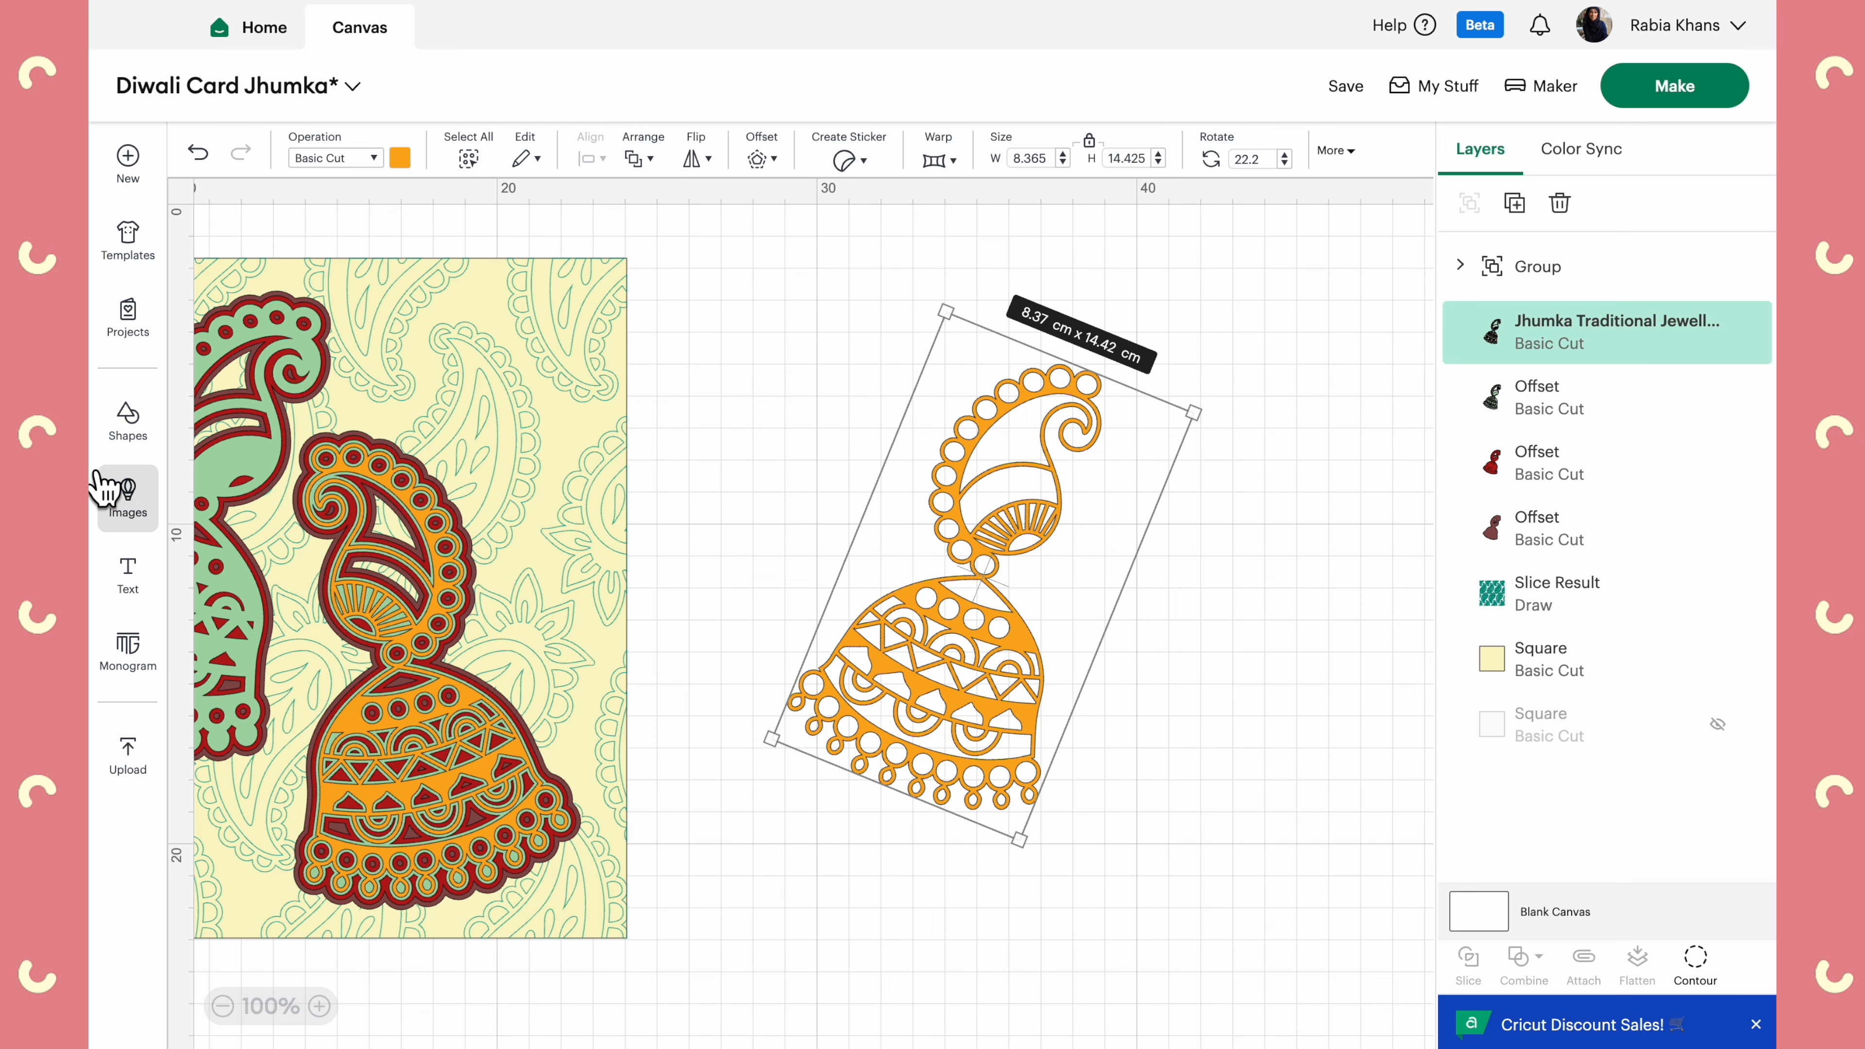
Search the bookmarked images for "jhumka" and close the image library
{"action": "left_click", "coordinate": [129, 496]}
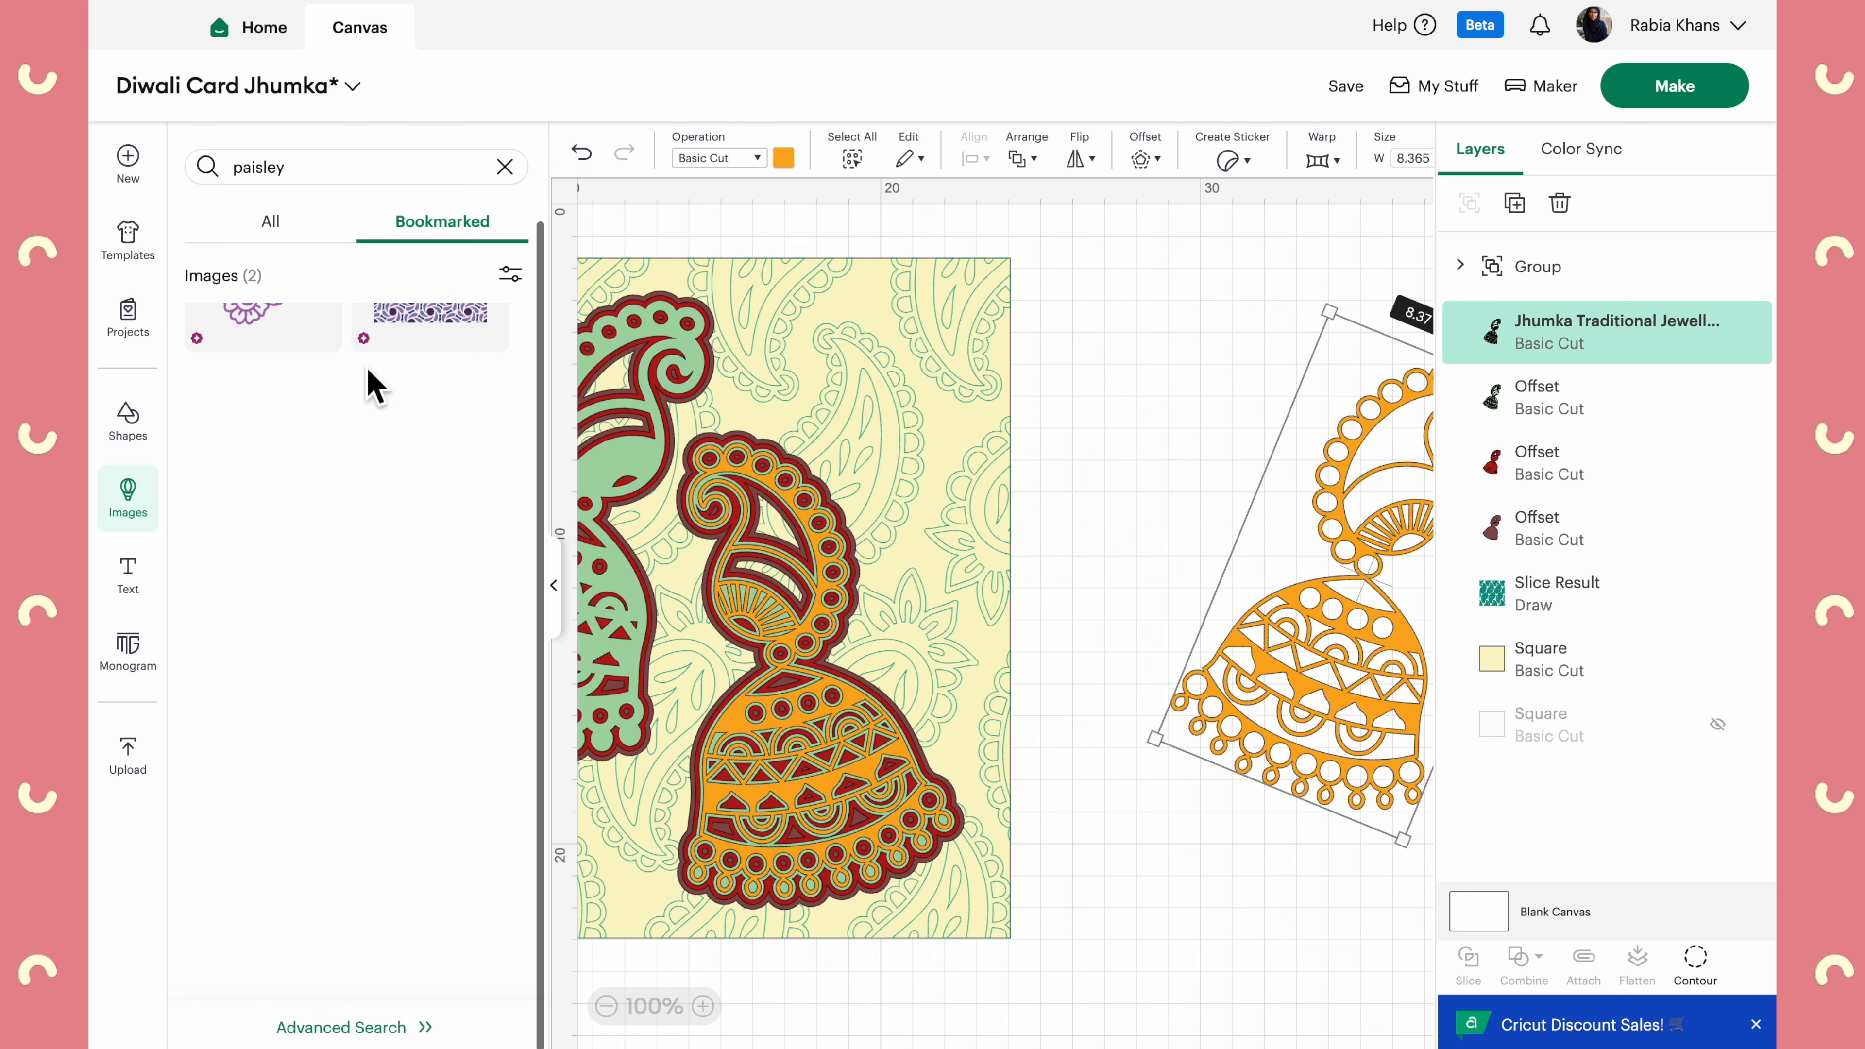
{"action": "left_click", "coordinate": [509, 168]}
{"action": "type", "text": "jhumka"}
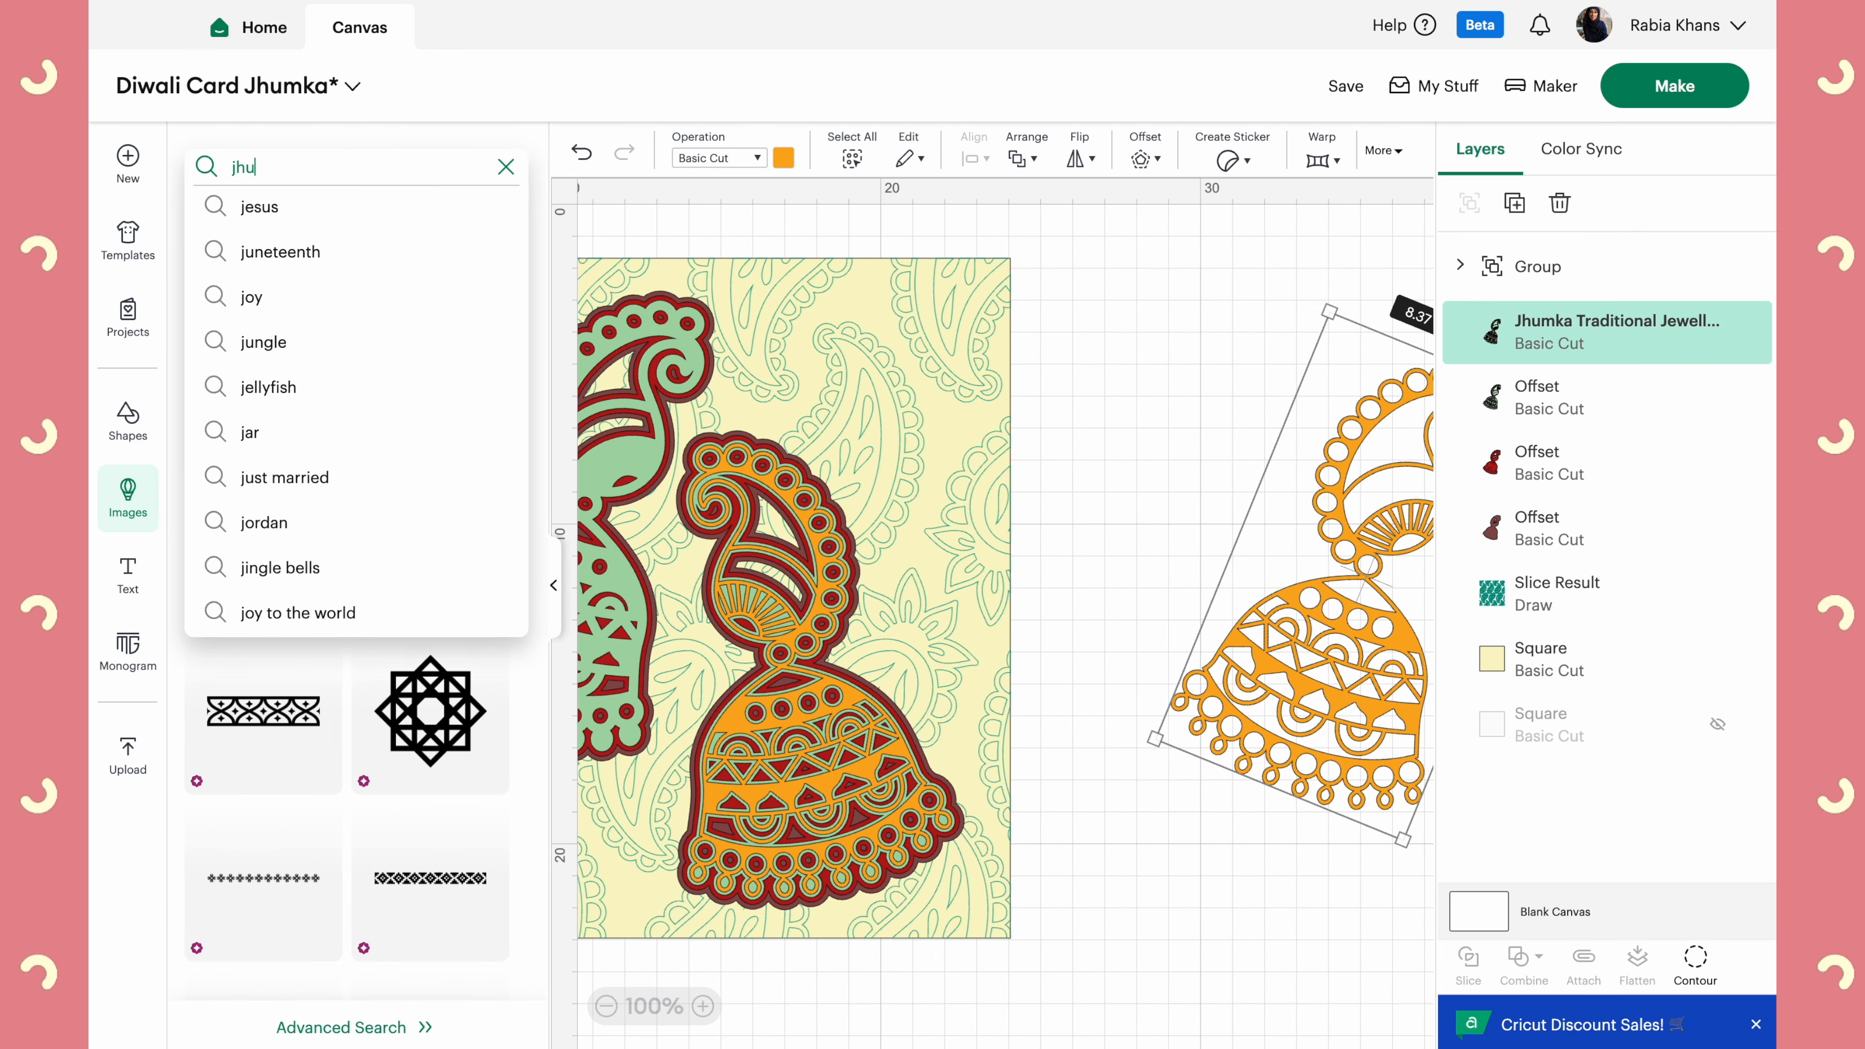
{"action": "key", "text": "Return"}
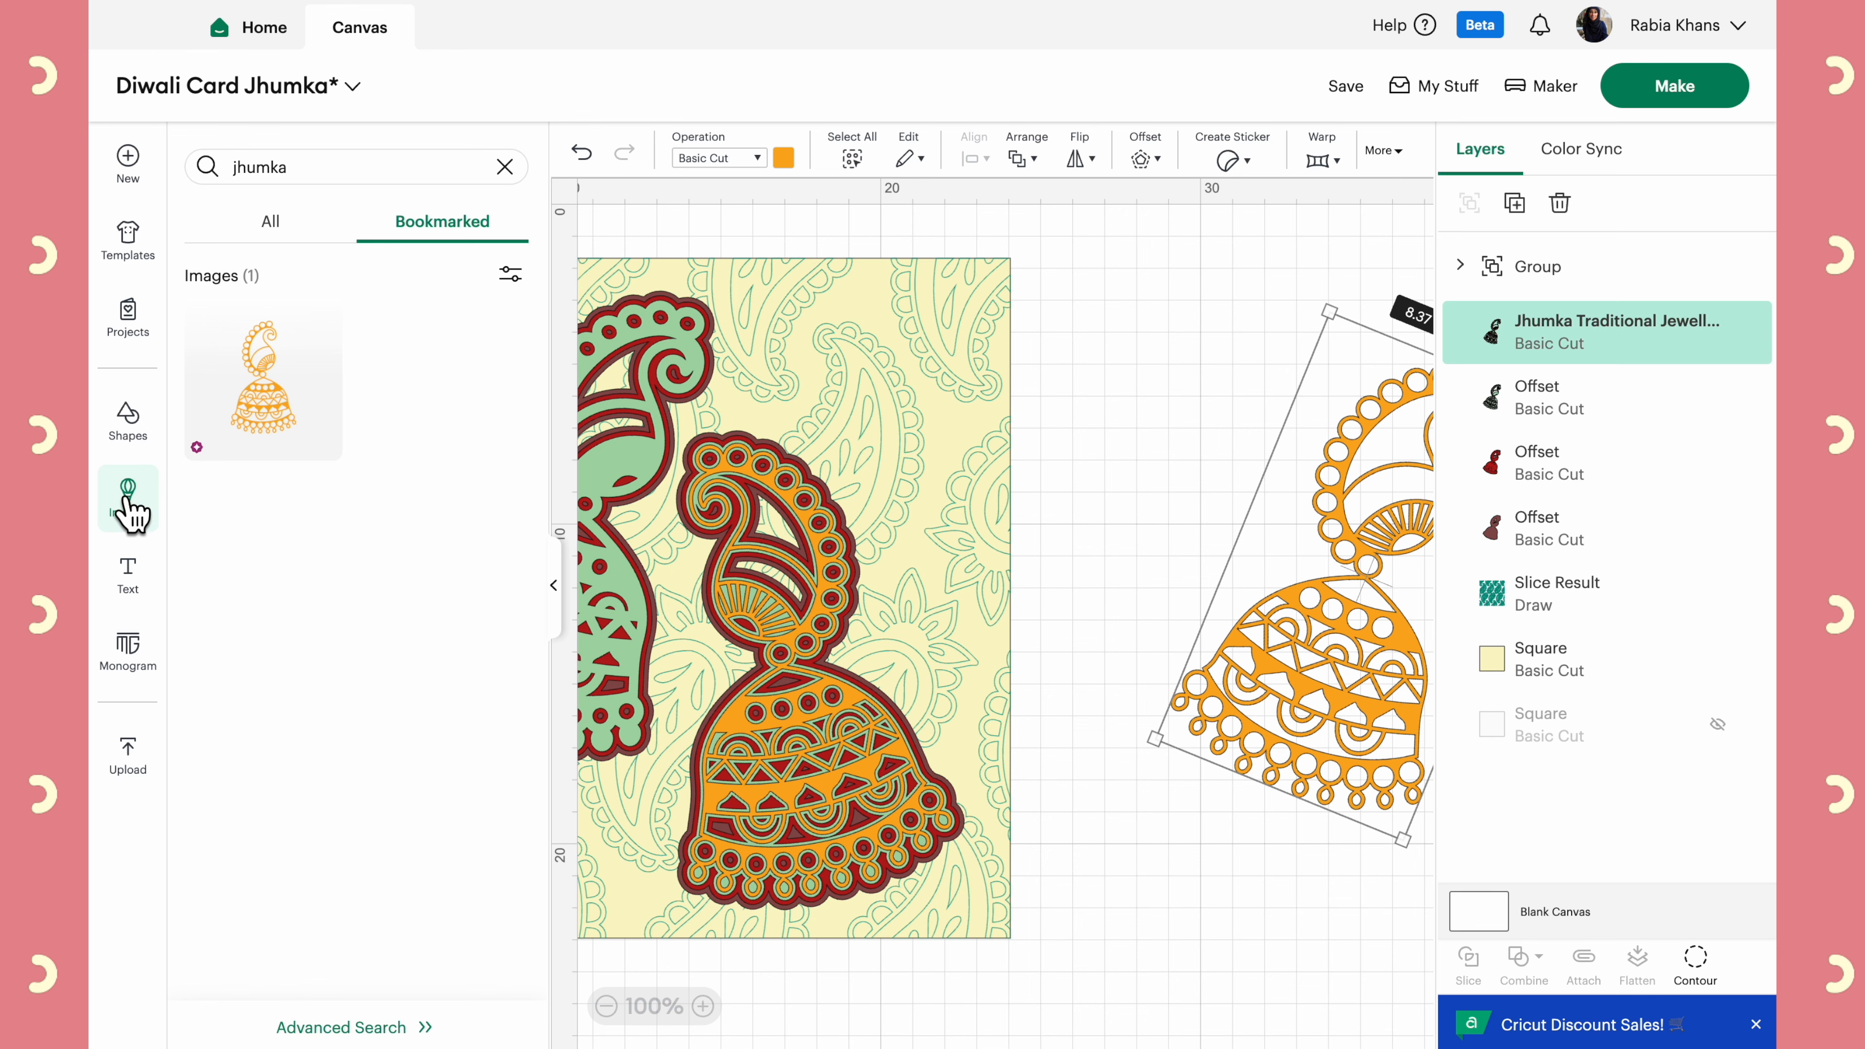
{"action": "left_click", "coordinate": [131, 514]}
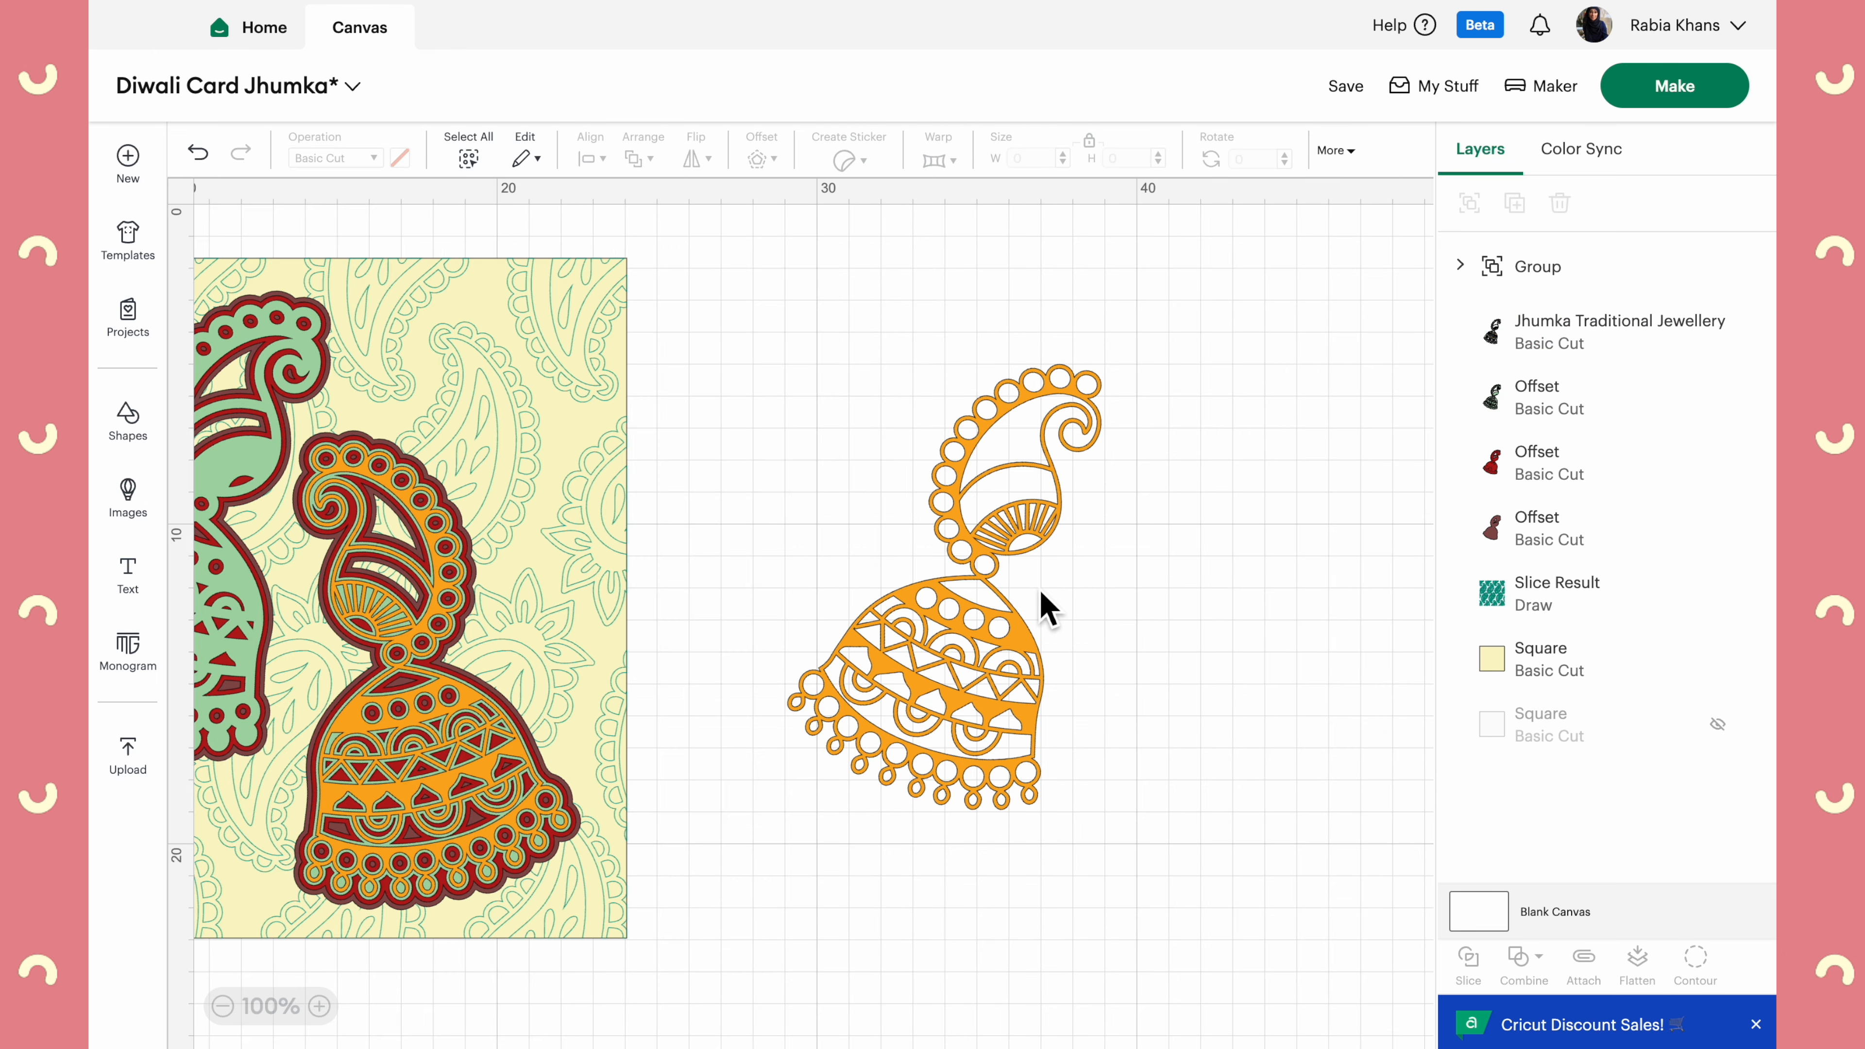
Move the orange jhumka layer back onto its green offset on the card, aligned with the layers beneath
{"action": "scroll", "coordinate": [825, 570], "scroll_direction": "left", "scroll_amount": 4}
{"action": "left_click_drag", "start_coordinate": [1247, 645], "coordinate": [1165, 645]}
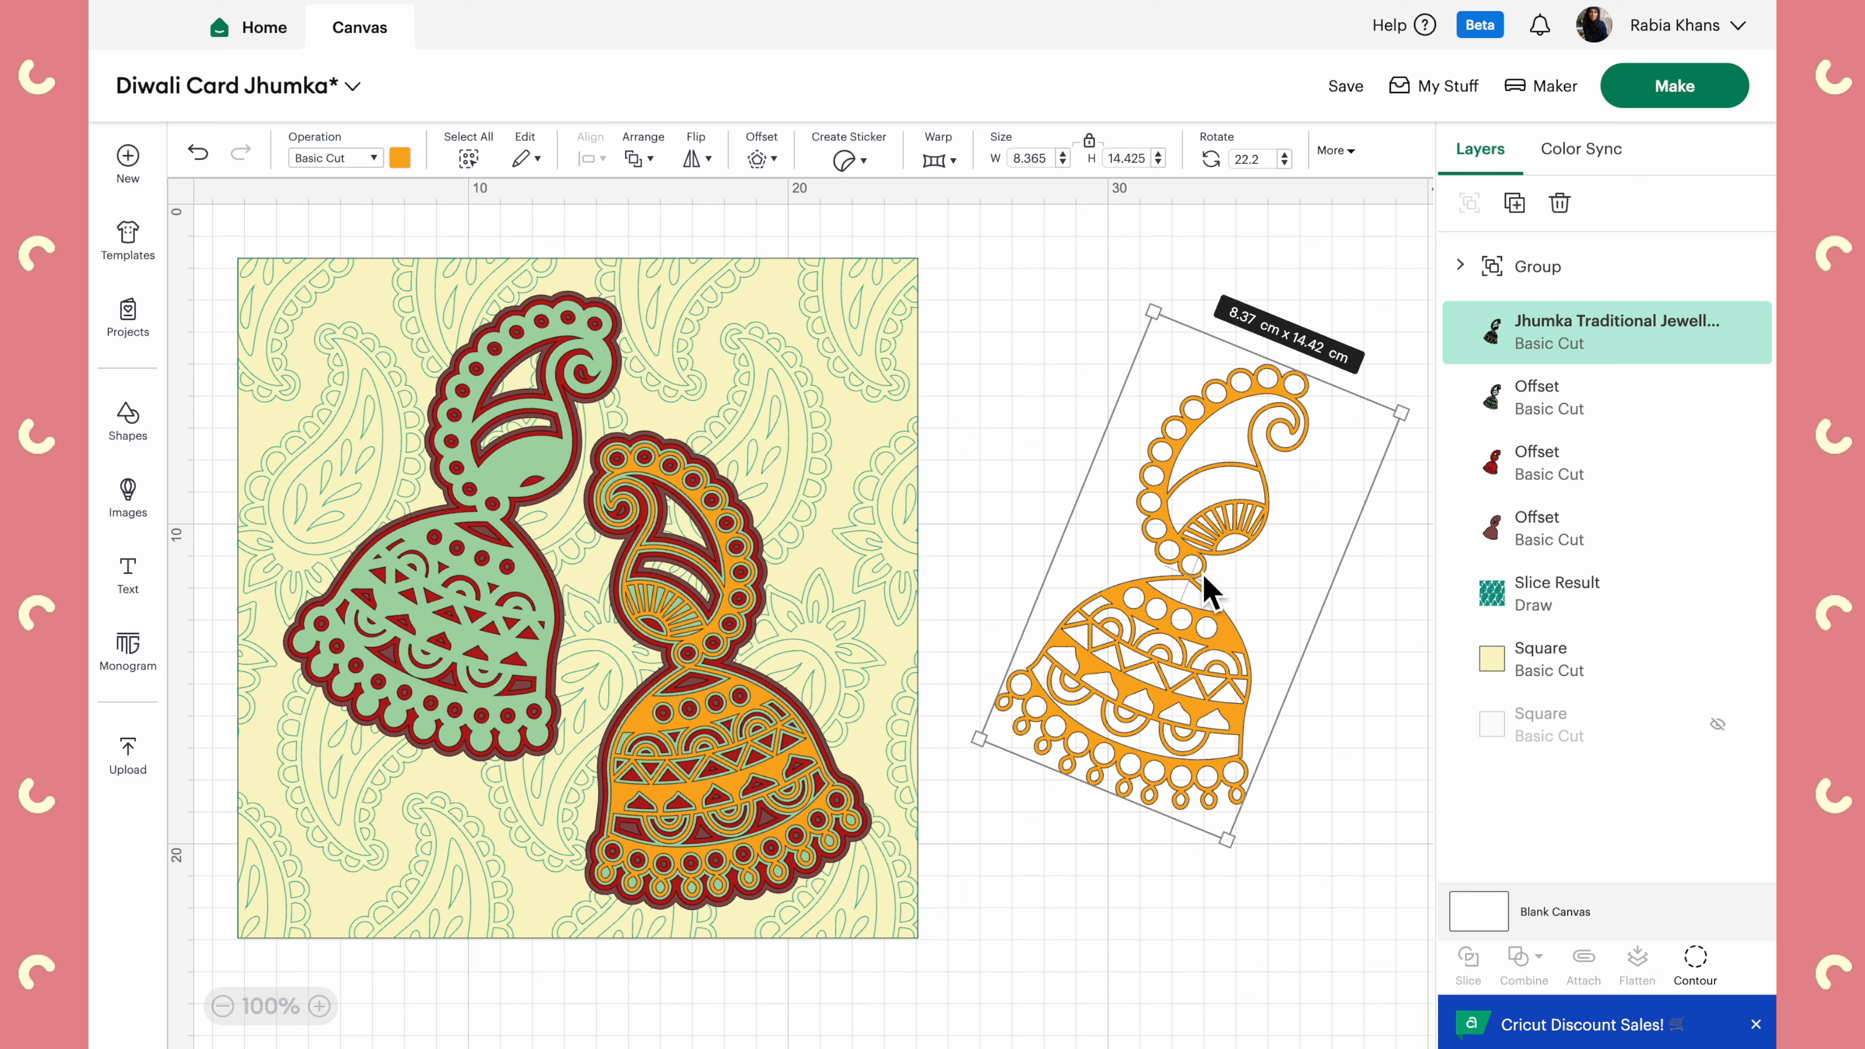
{"action": "left_click_drag", "start_coordinate": [1203, 578], "coordinate": [1211, 646]}
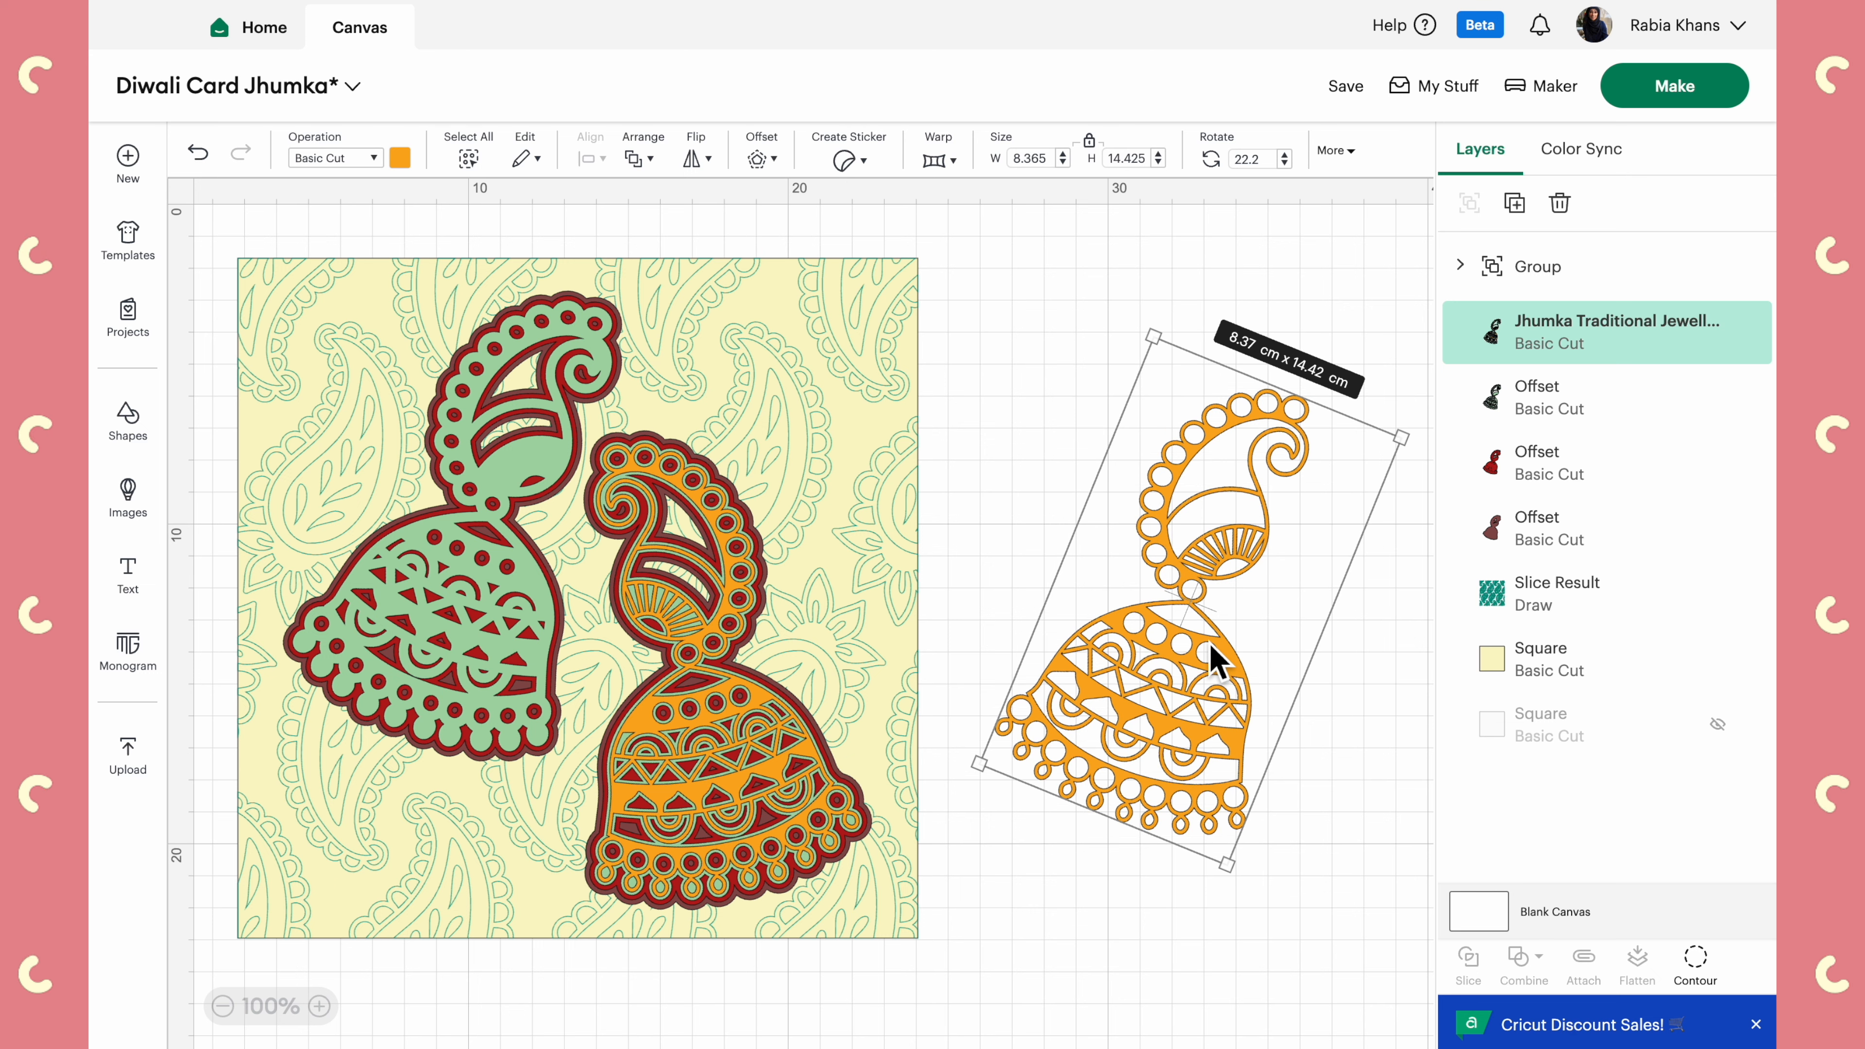
{"action": "left_click_drag", "start_coordinate": [1210, 643], "coordinate": [1264, 726]}
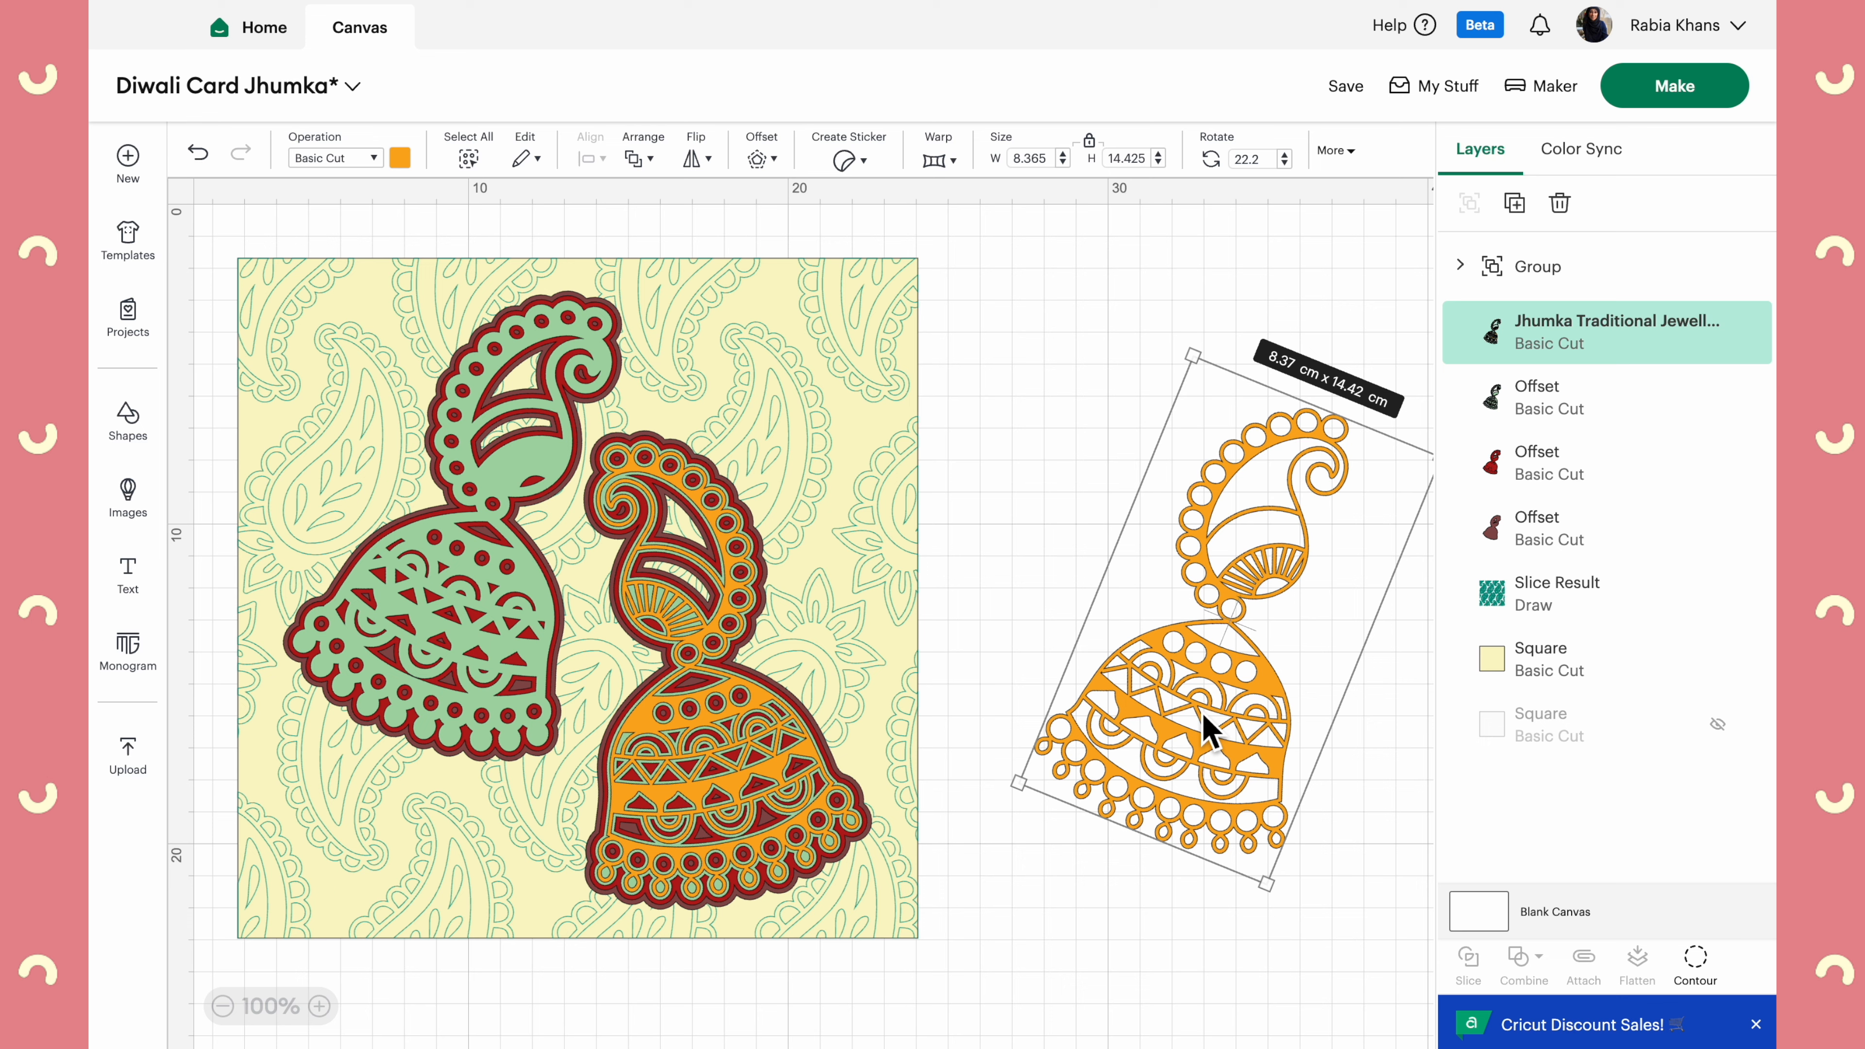
{"action": "left_click_drag", "start_coordinate": [1208, 727], "coordinate": [470, 621]}
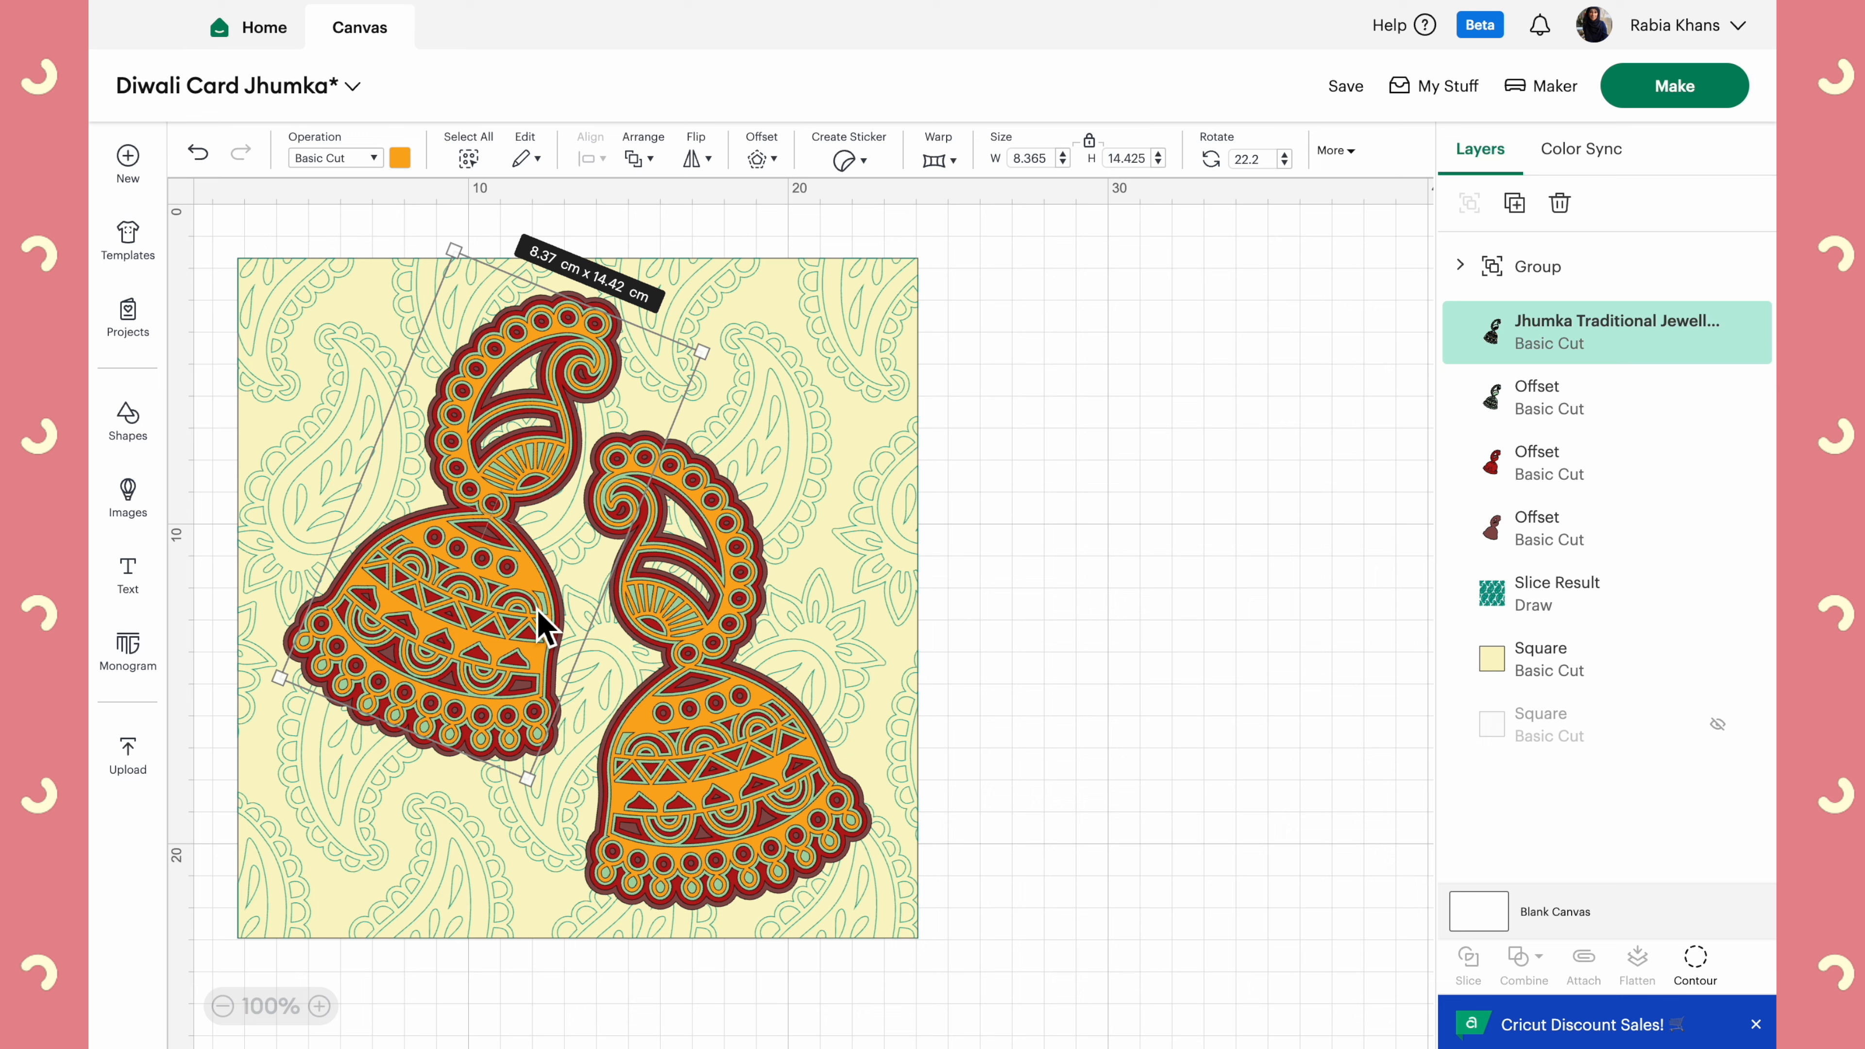
{"action": "left_click", "coordinate": [977, 576]}
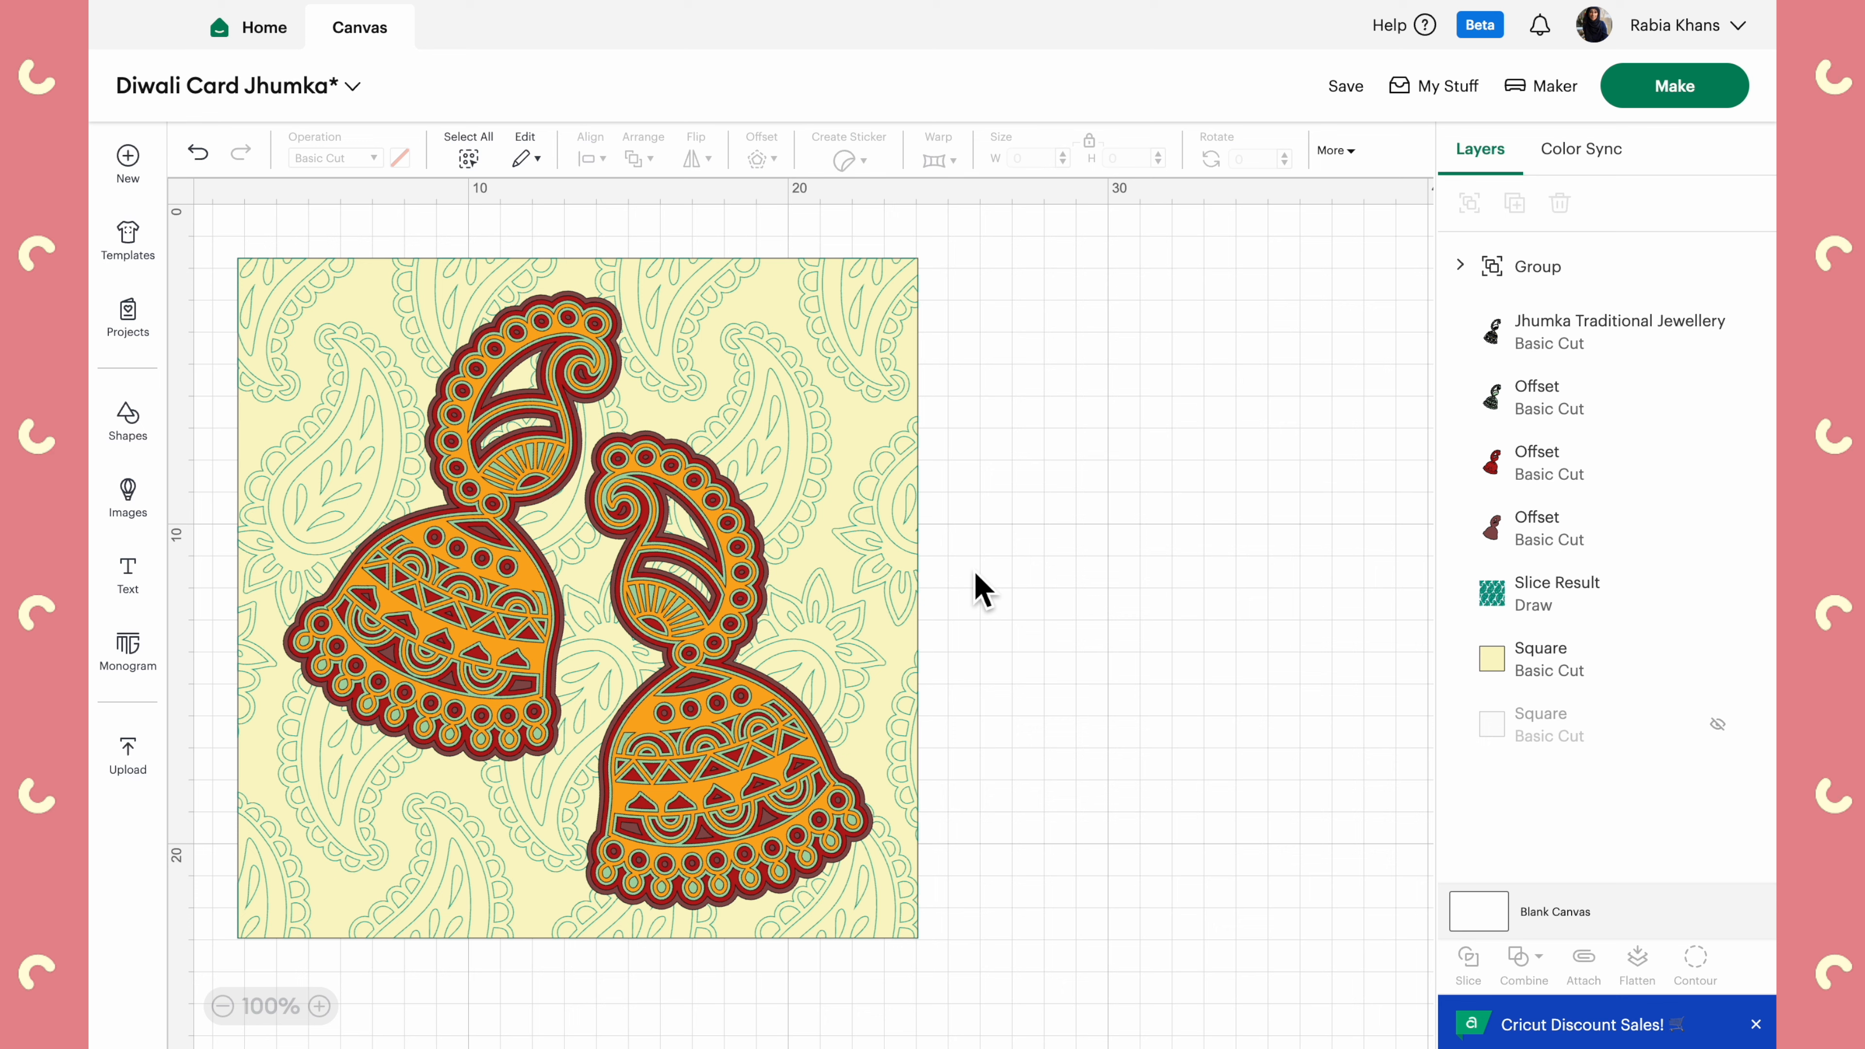
{"action": "left_click", "coordinate": [862, 508]}
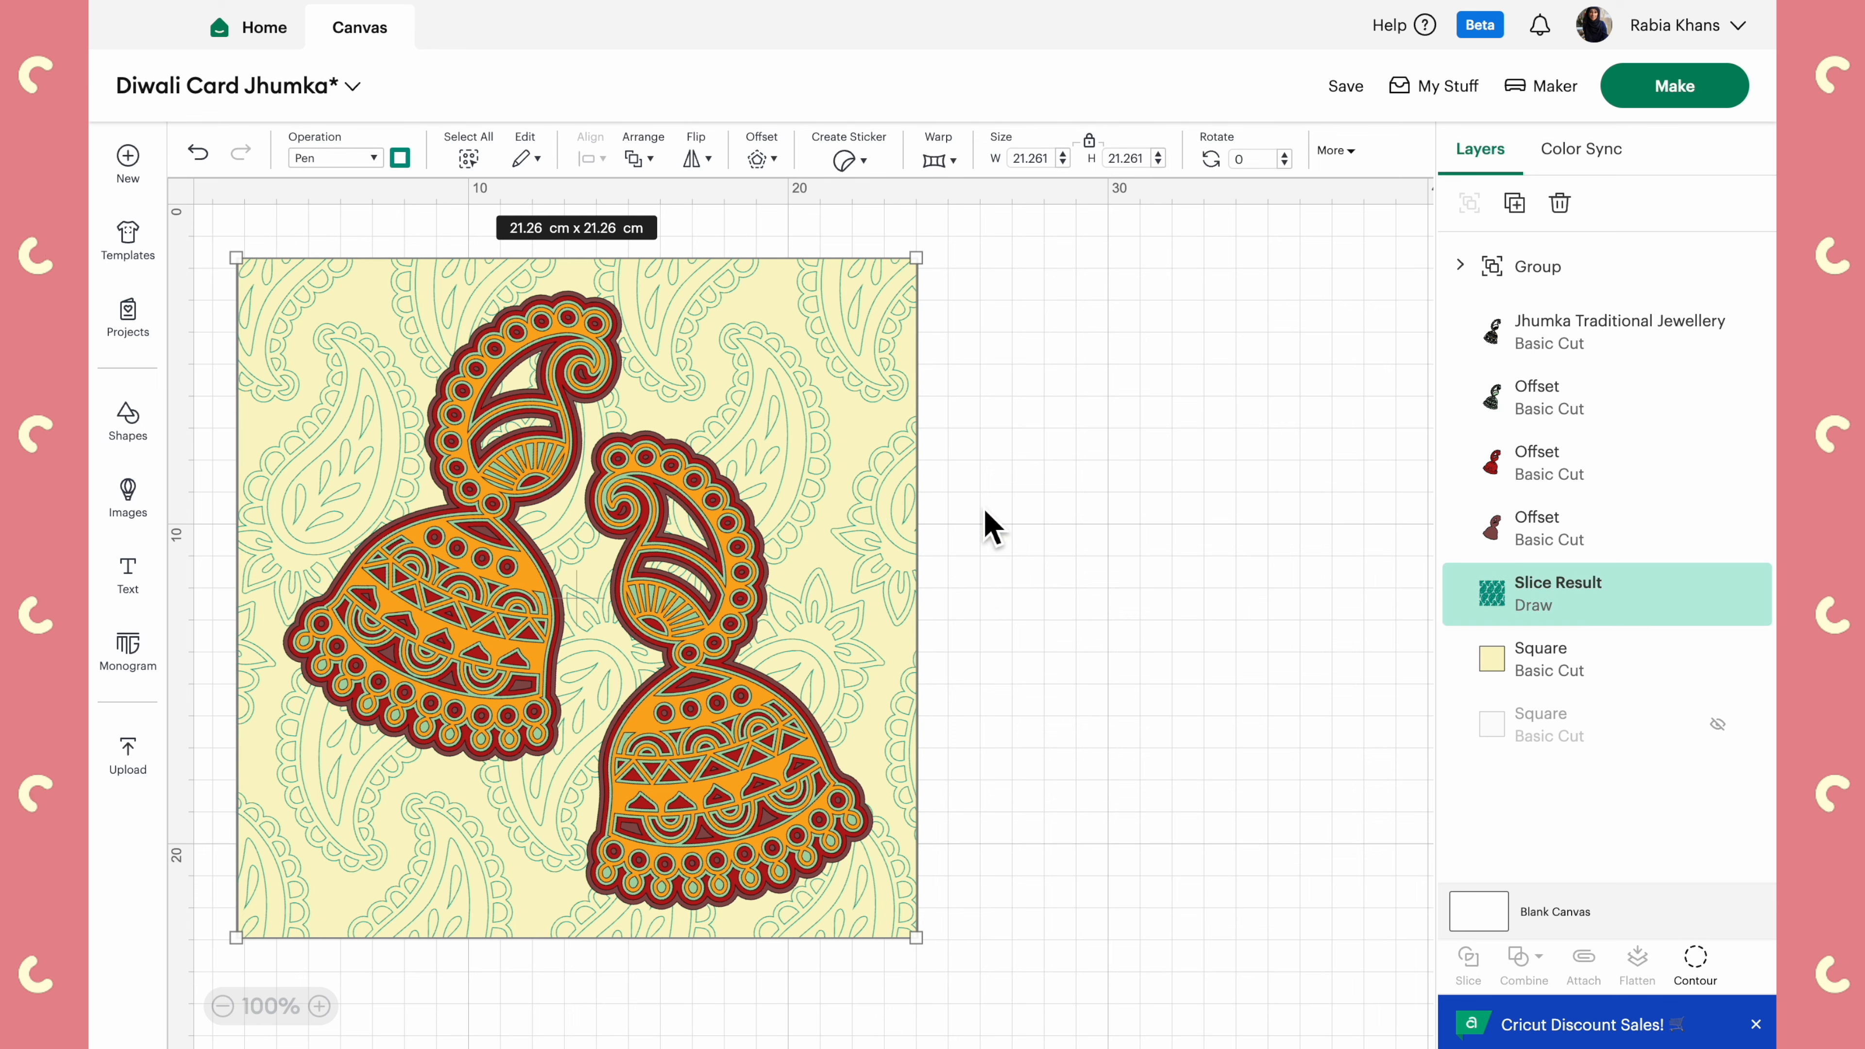
{"action": "left_click", "coordinate": [991, 526]}
{"action": "left_click", "coordinate": [853, 458]}
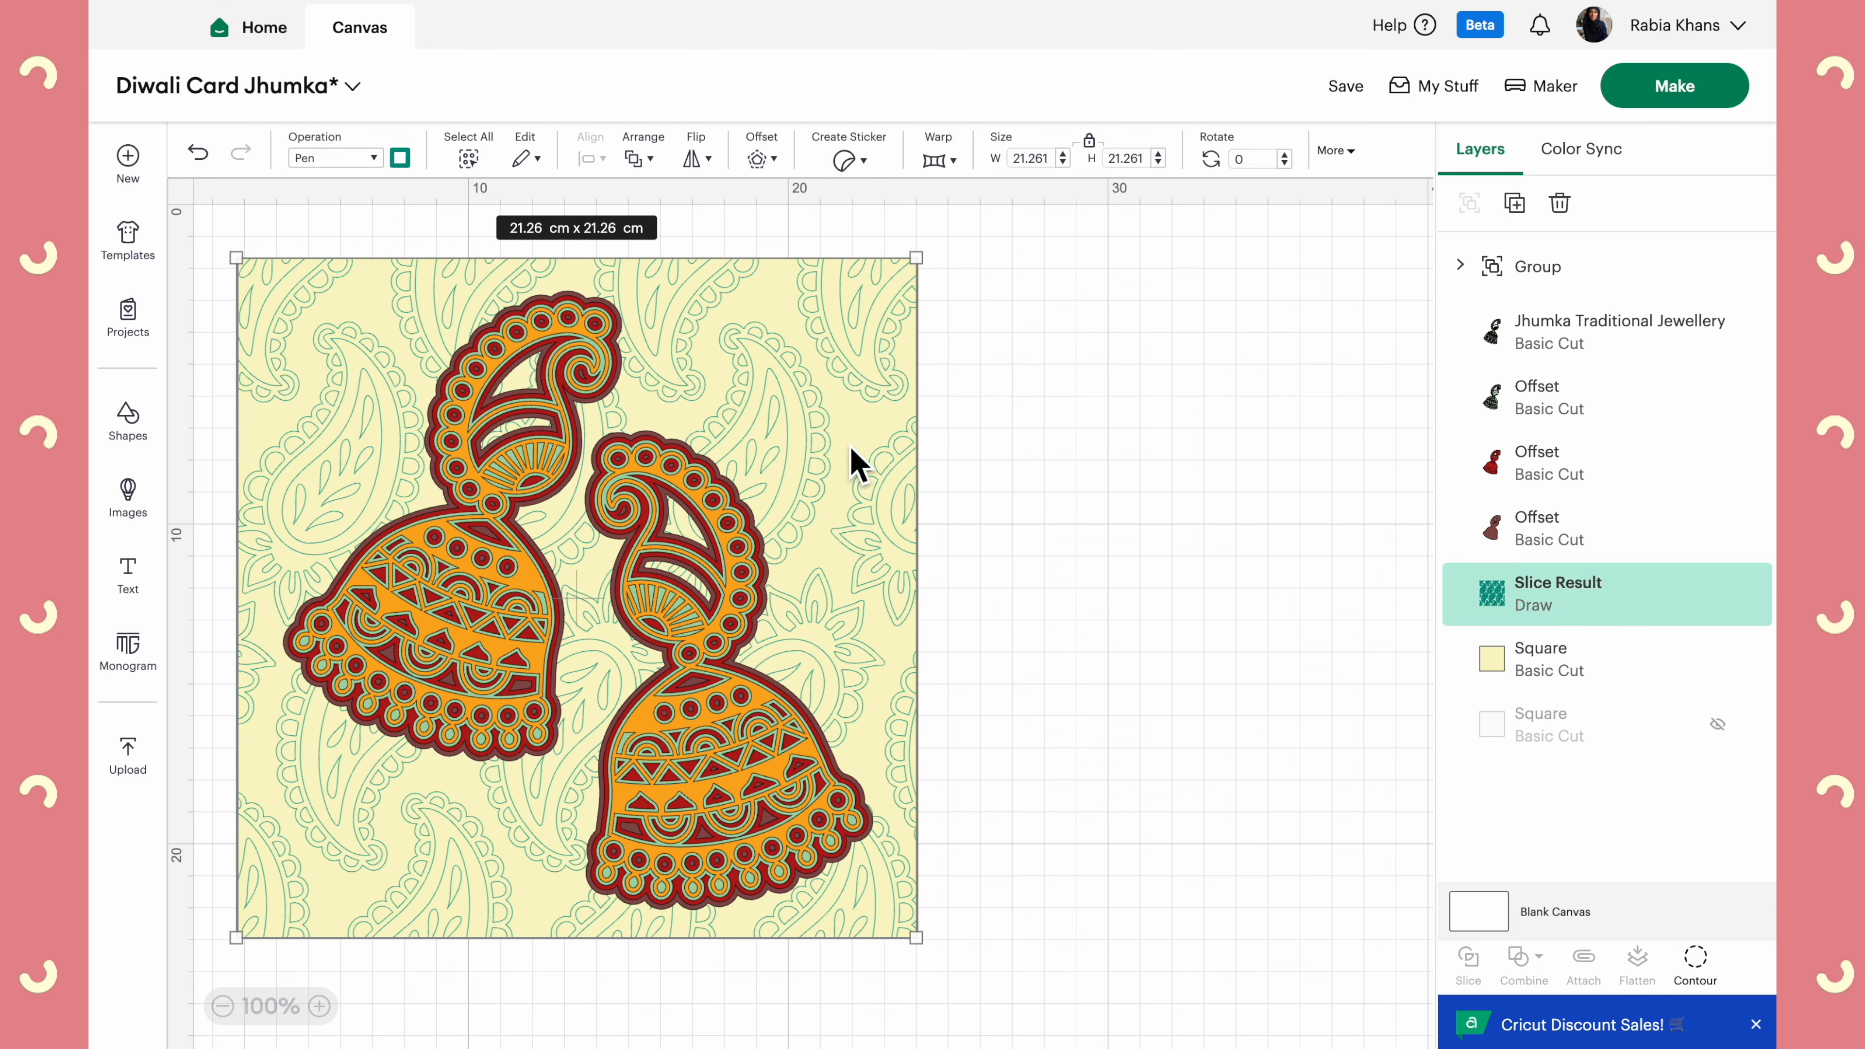
{"action": "left_click", "coordinate": [221, 237]}
{"action": "left_click", "coordinate": [315, 338]}
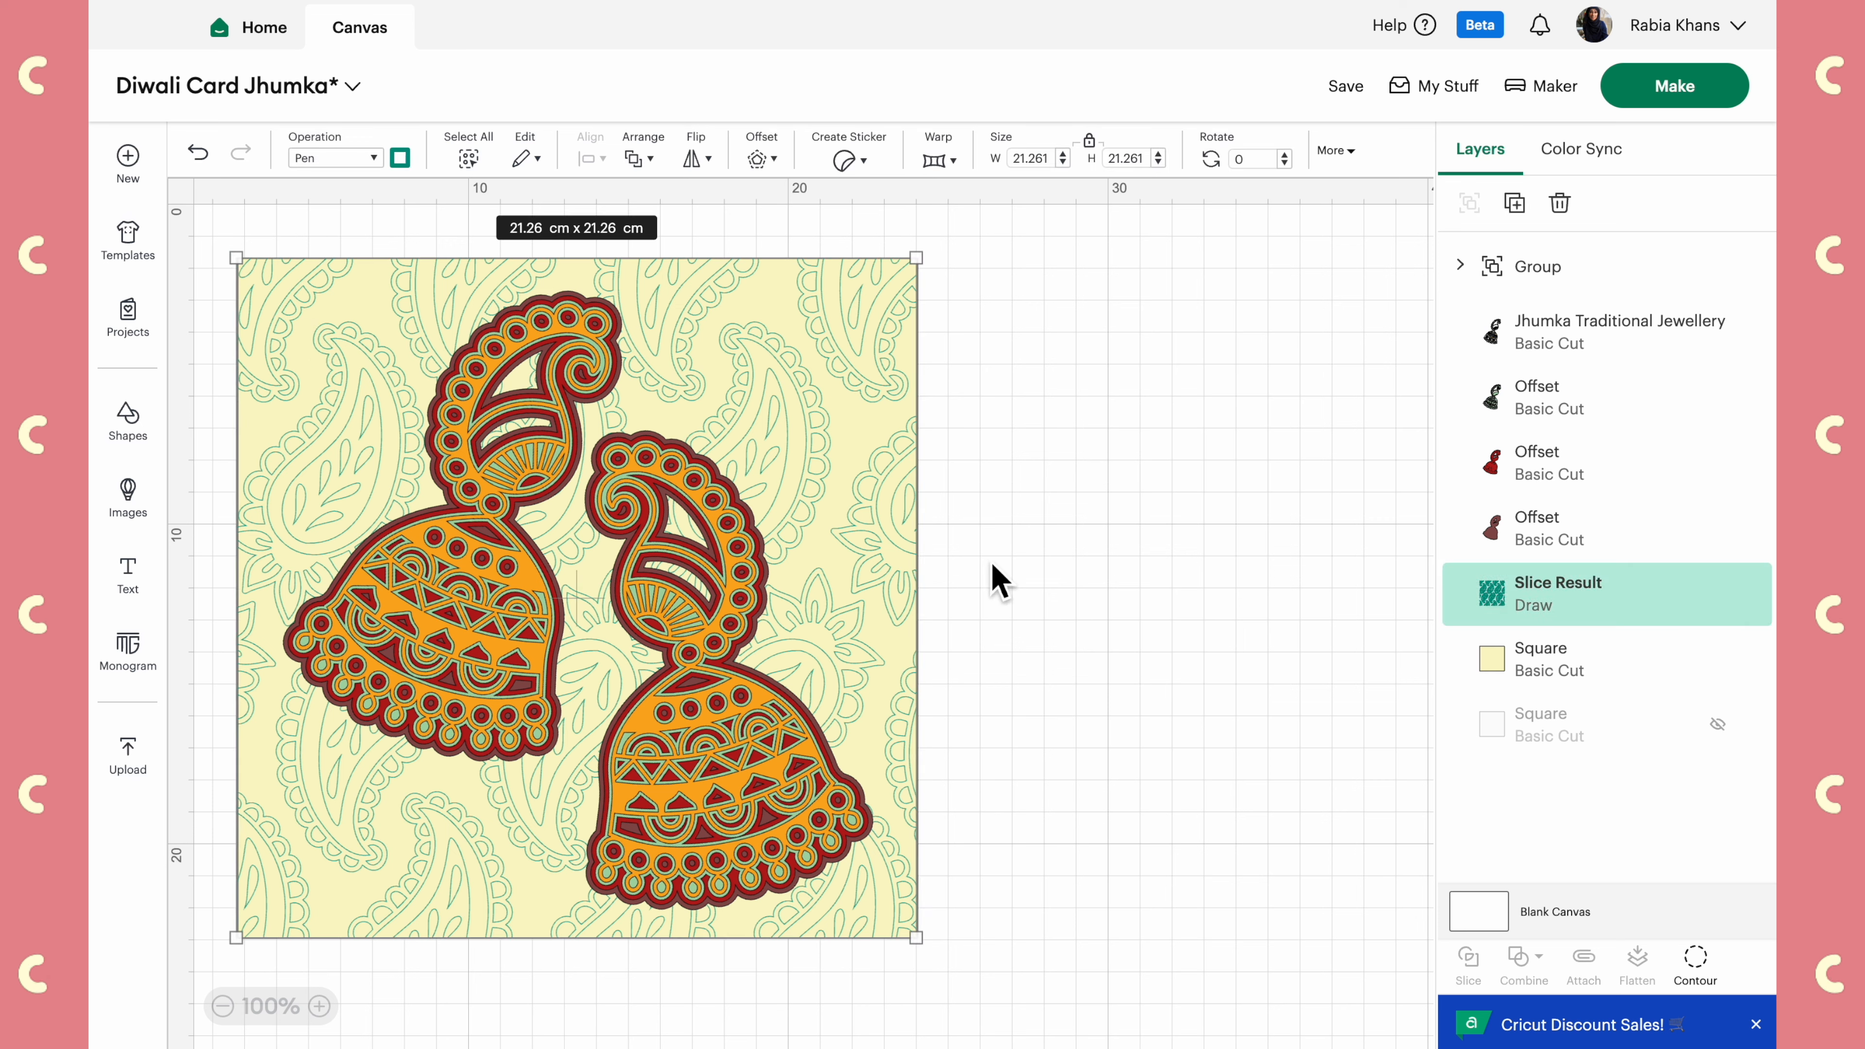
{"action": "left_click", "coordinate": [998, 581]}
Add a square shape and place it on the blank canvas beside the card
{"action": "left_click", "coordinate": [127, 424]}
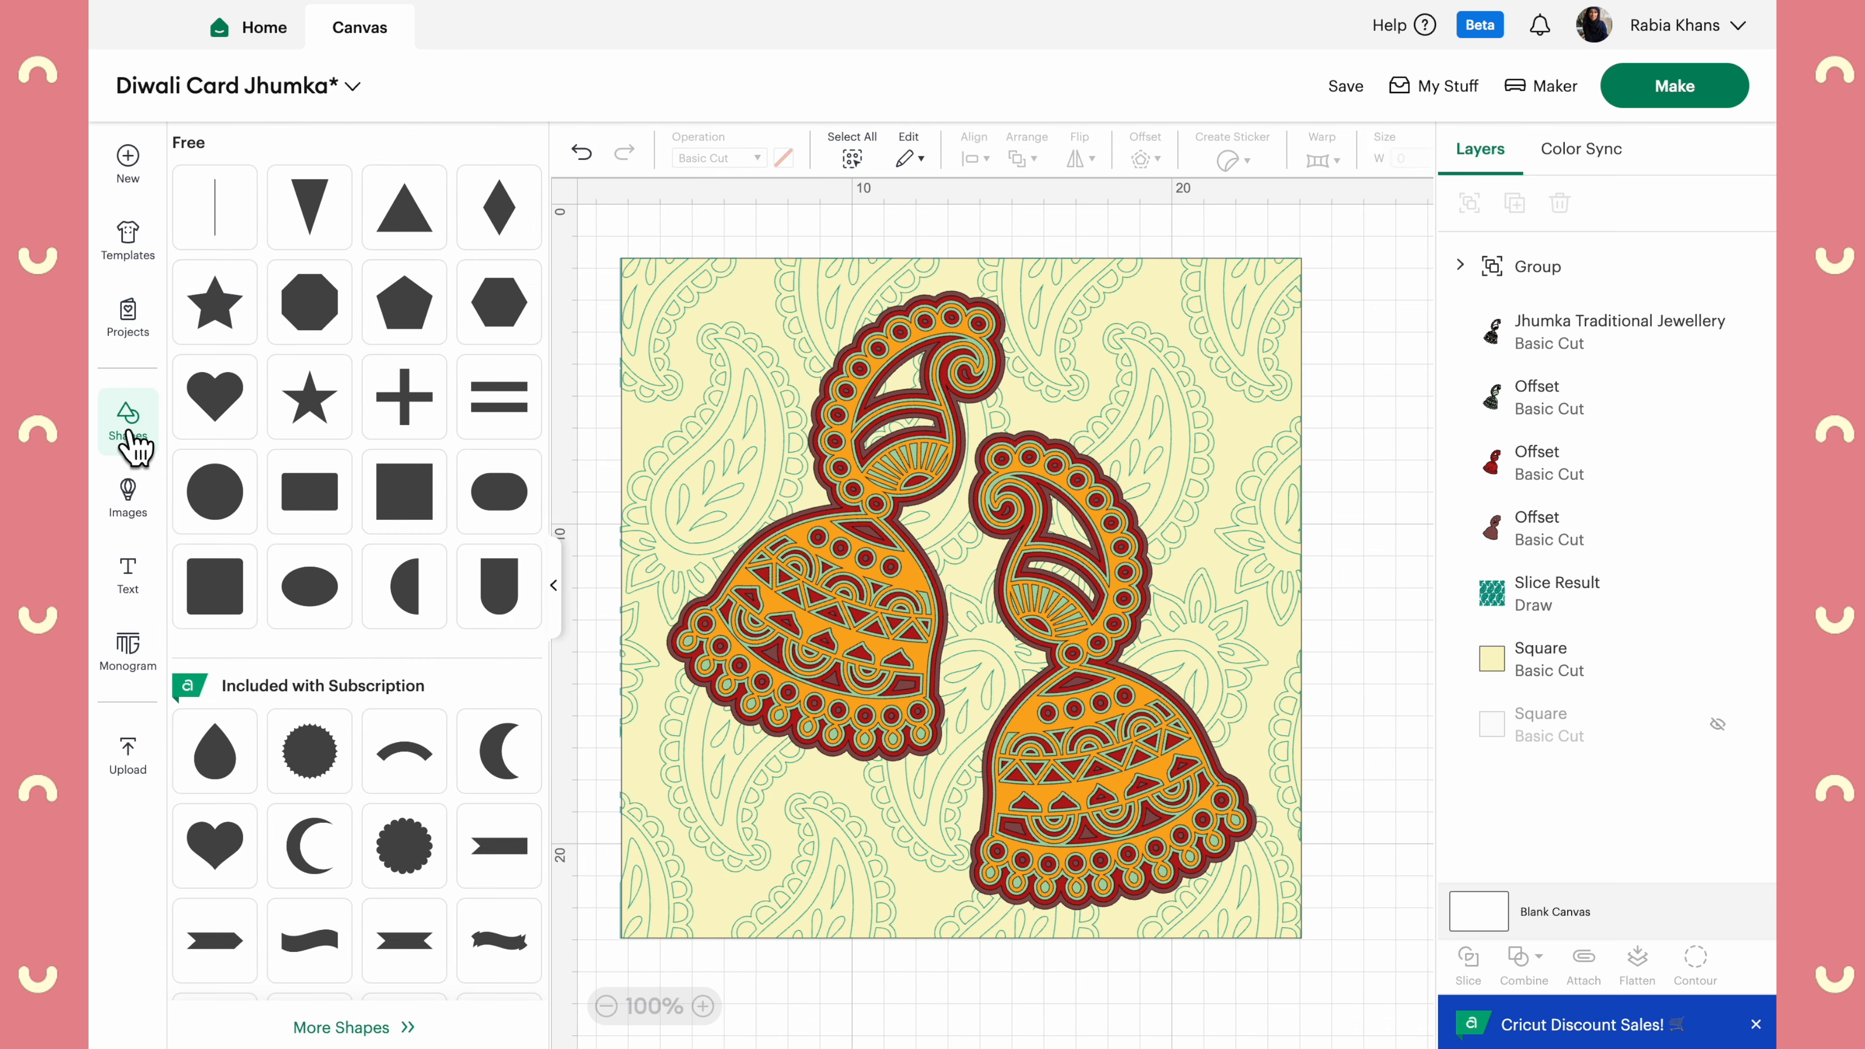
{"action": "left_click", "coordinate": [387, 519]}
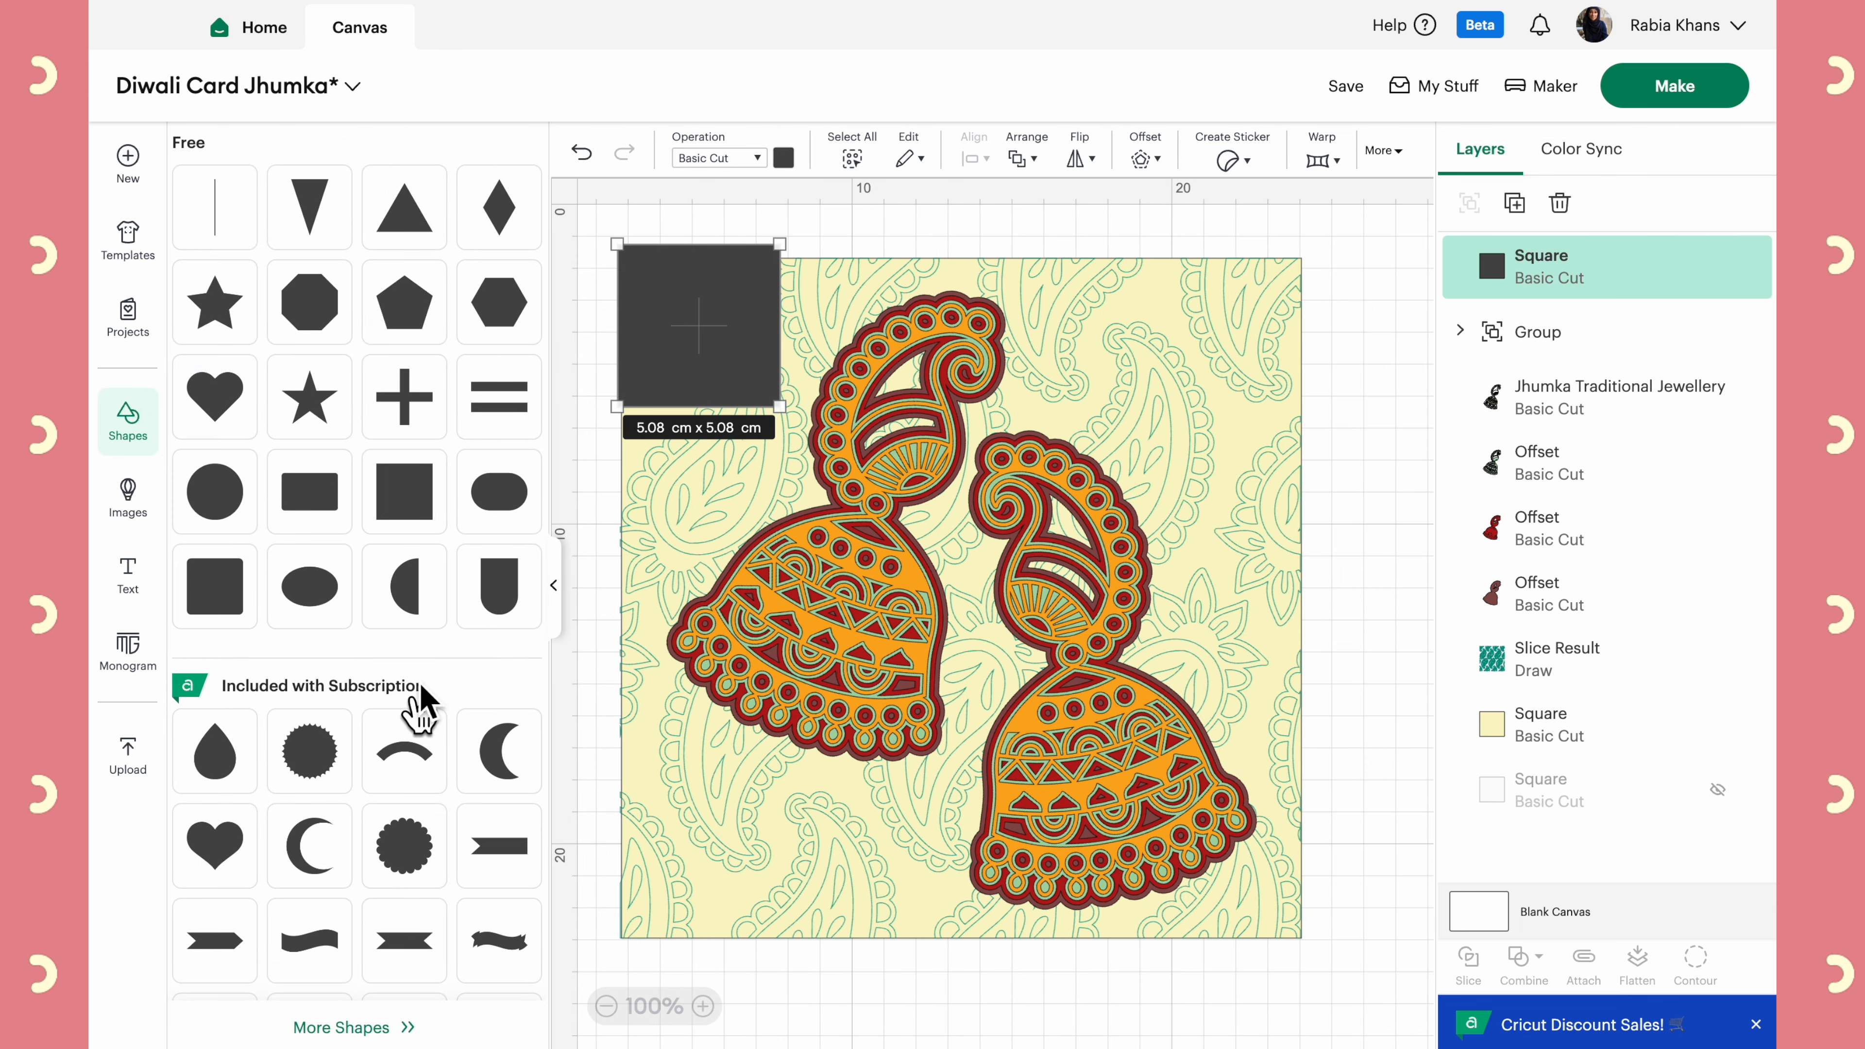
{"action": "left_click", "coordinate": [128, 425]}
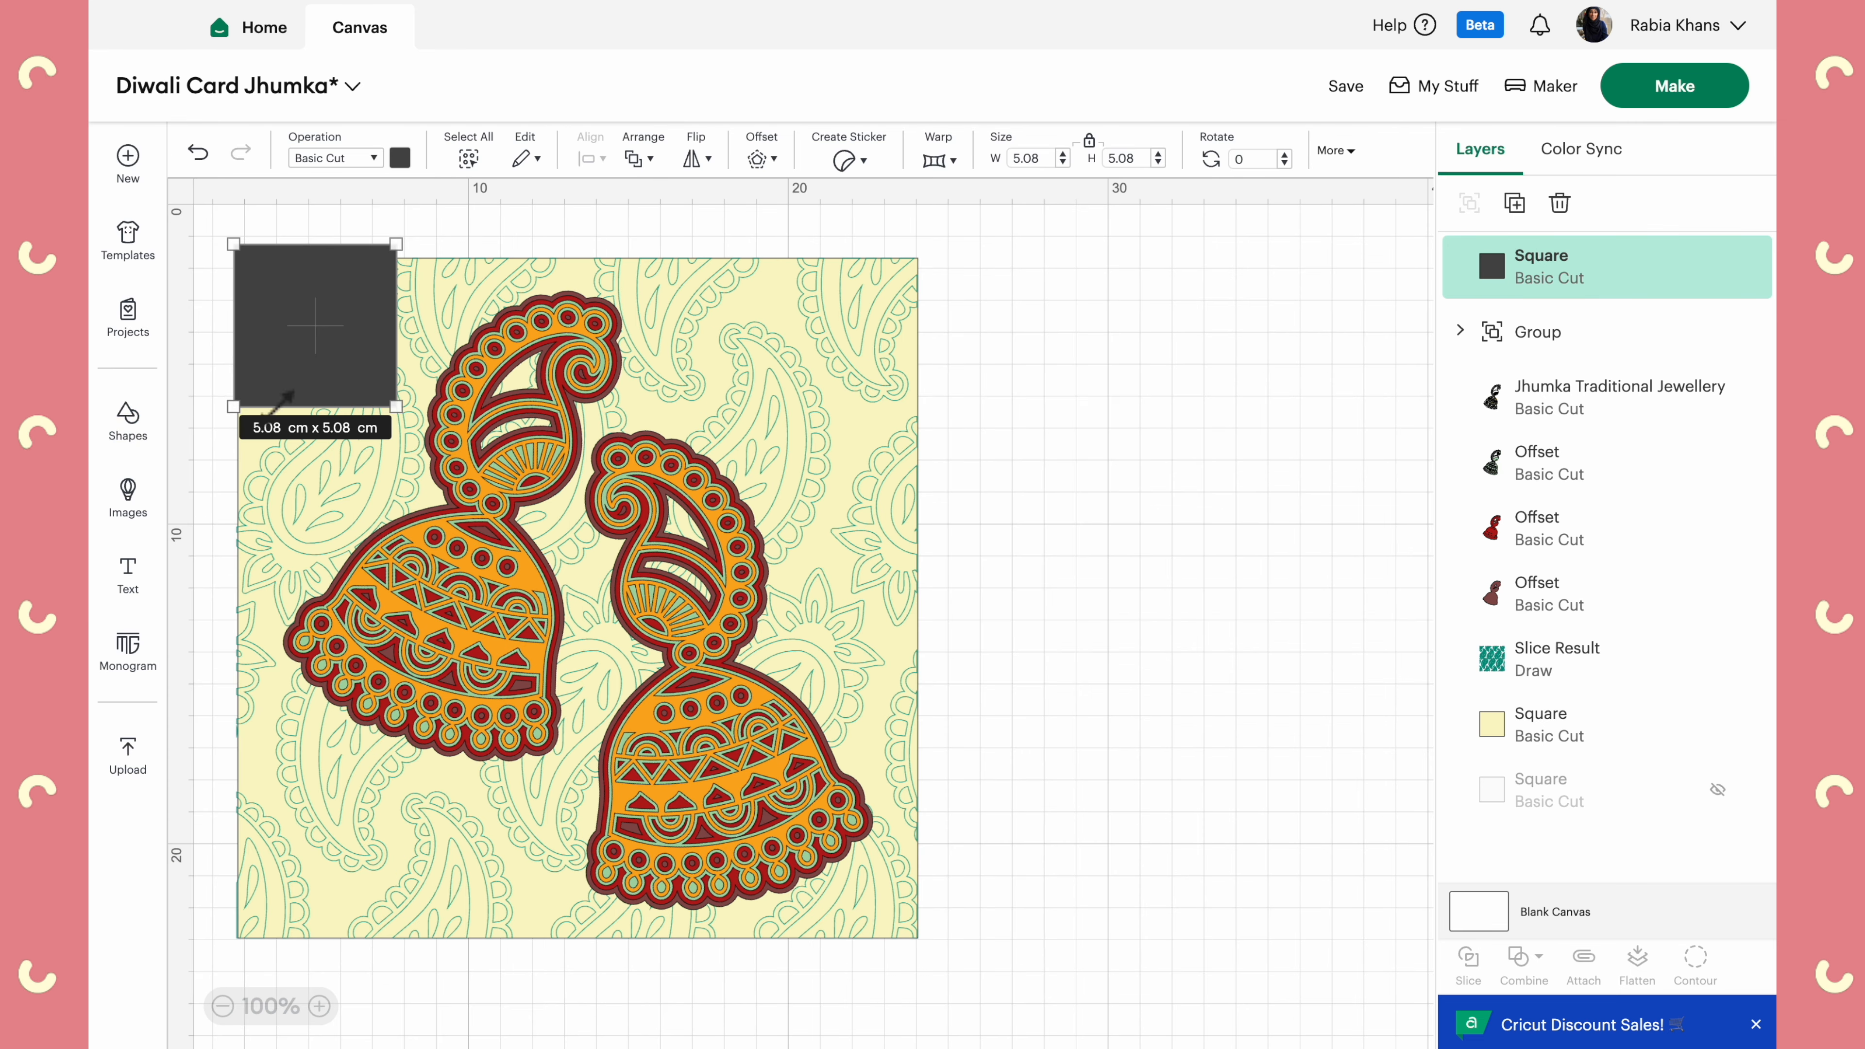
{"action": "left_click_drag", "start_coordinate": [301, 327], "coordinate": [1020, 346]}
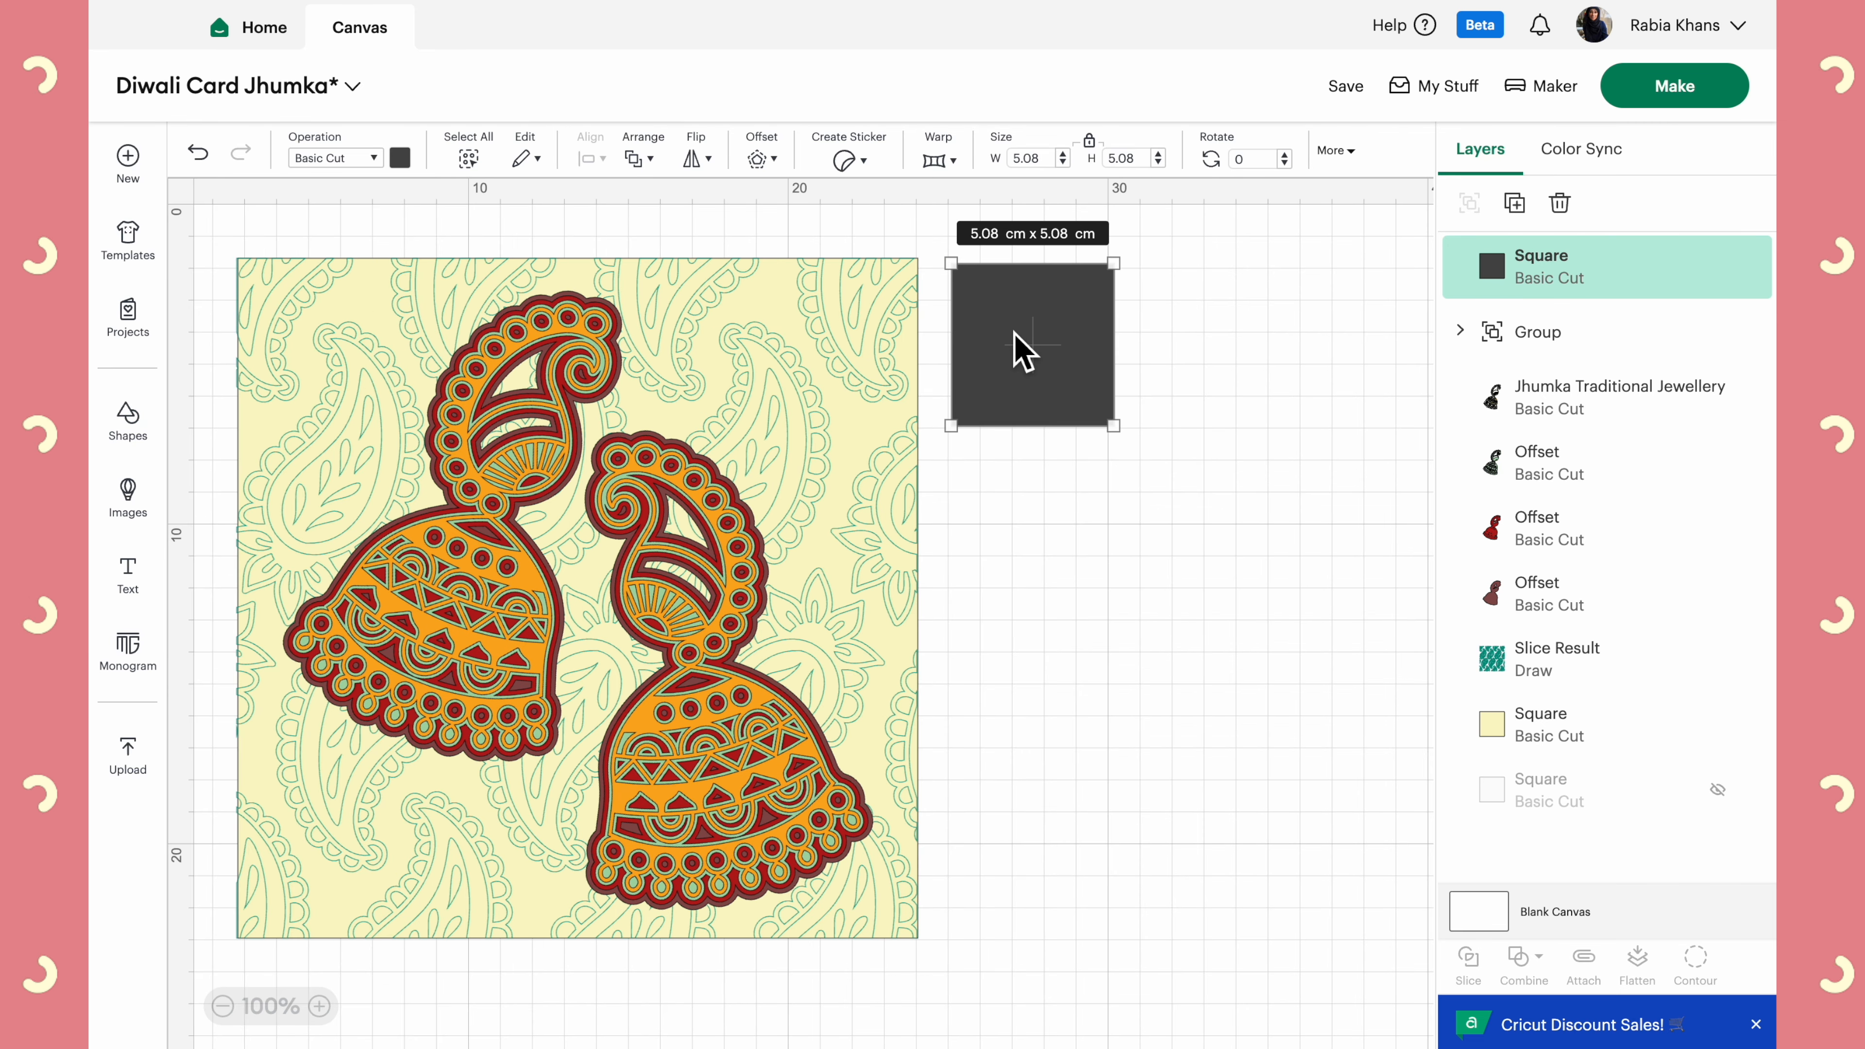
{"action": "left_click", "coordinate": [486, 283]}
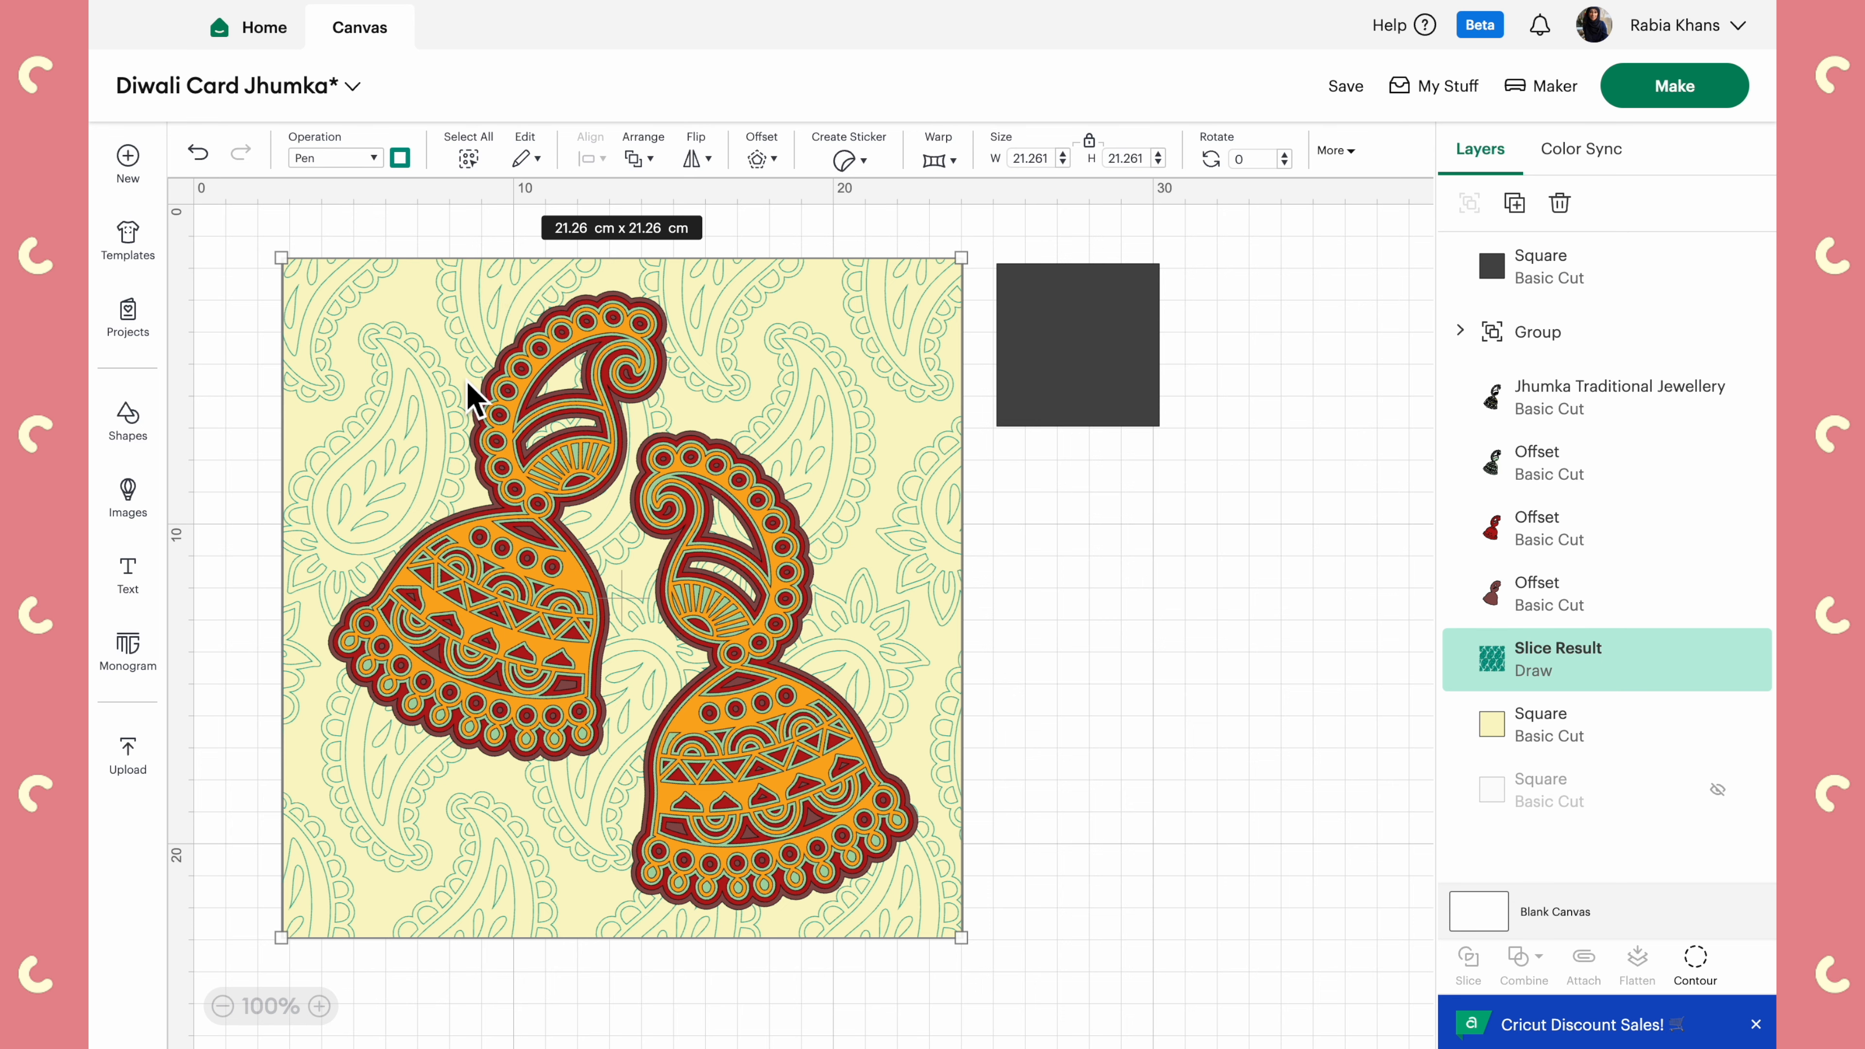
{"action": "scroll", "coordinate": [467, 381], "scroll_direction": "right", "scroll_amount": 1}
{"action": "left_click", "coordinate": [990, 541]}
{"action": "left_click", "coordinate": [788, 456]}
Resize the new dark grey square to 14.5 cm by 14.5 cm with its proportions locked
{"action": "left_click_drag", "start_coordinate": [1032, 330], "coordinate": [1040, 333]}
{"action": "left_click", "coordinate": [1040, 332]}
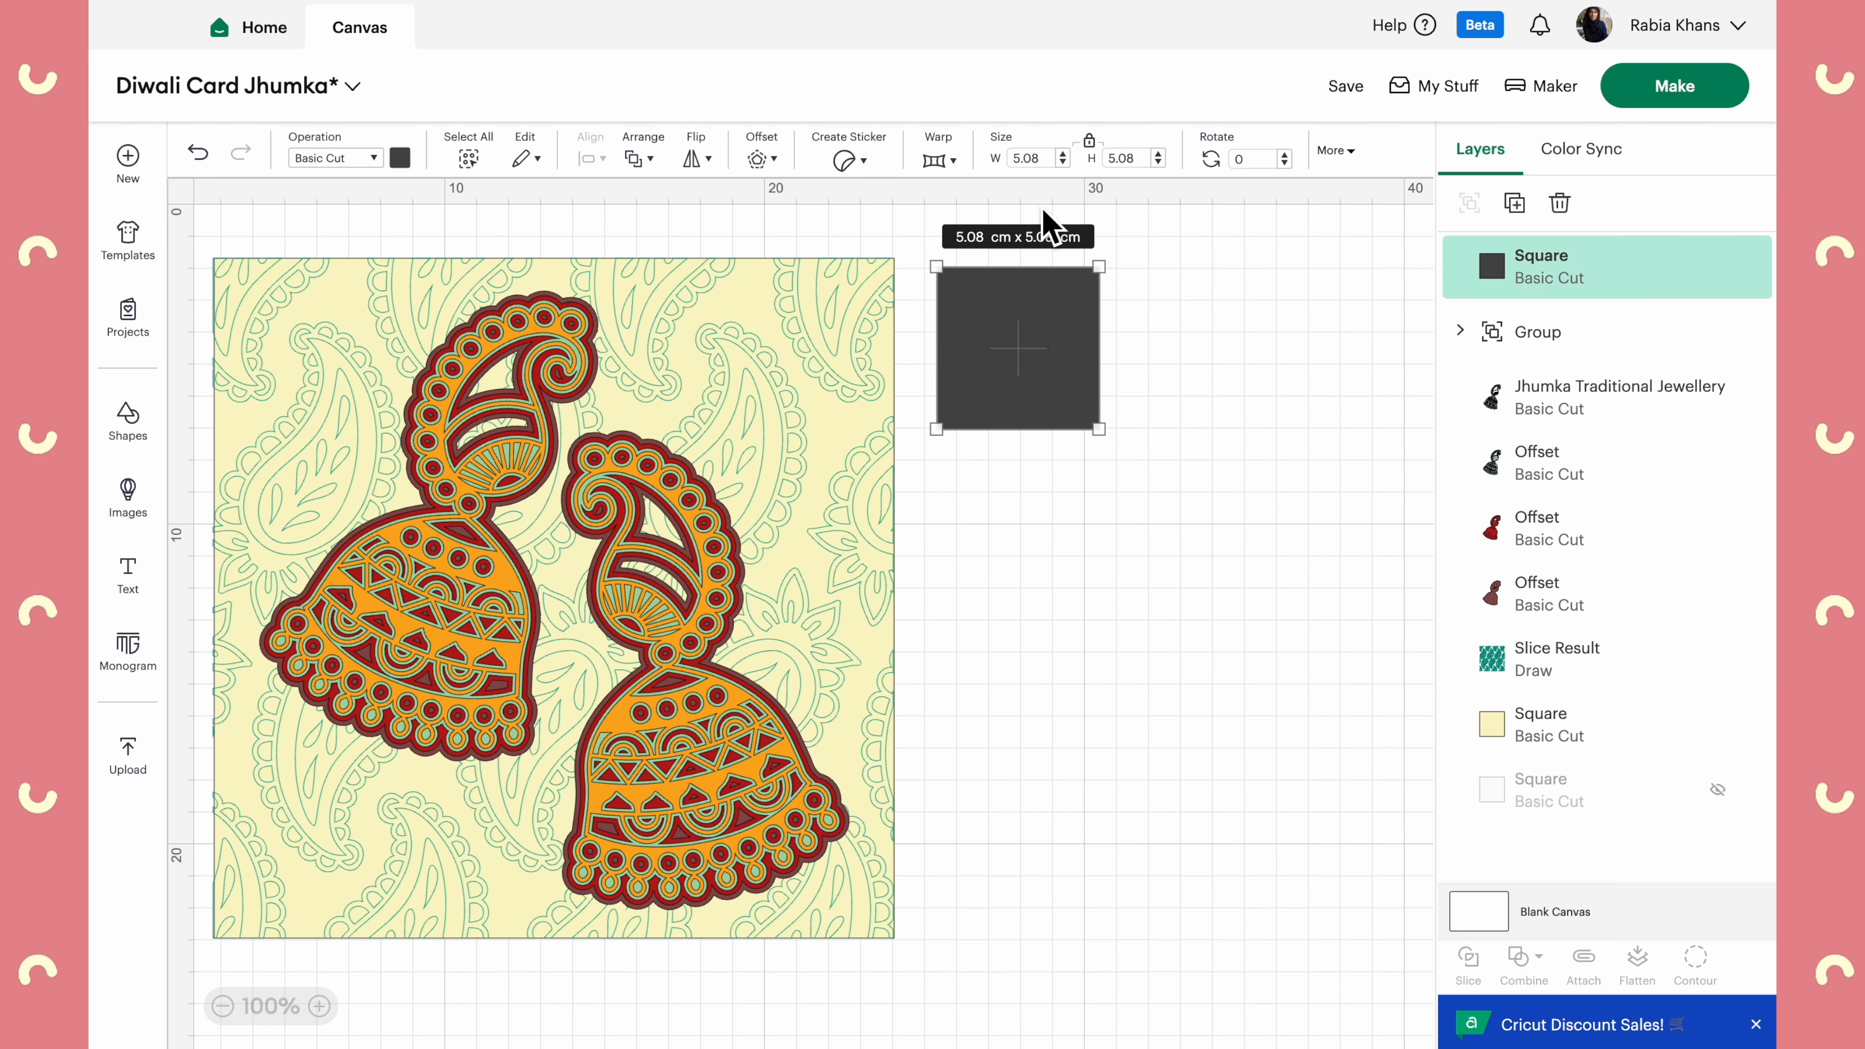
{"action": "left_click", "coordinate": [1046, 160]}
{"action": "left_click_drag", "start_coordinate": [1048, 170], "coordinate": [924, 160]}
{"action": "type", "text": "14.5"}
{"action": "key", "text": "Return"}
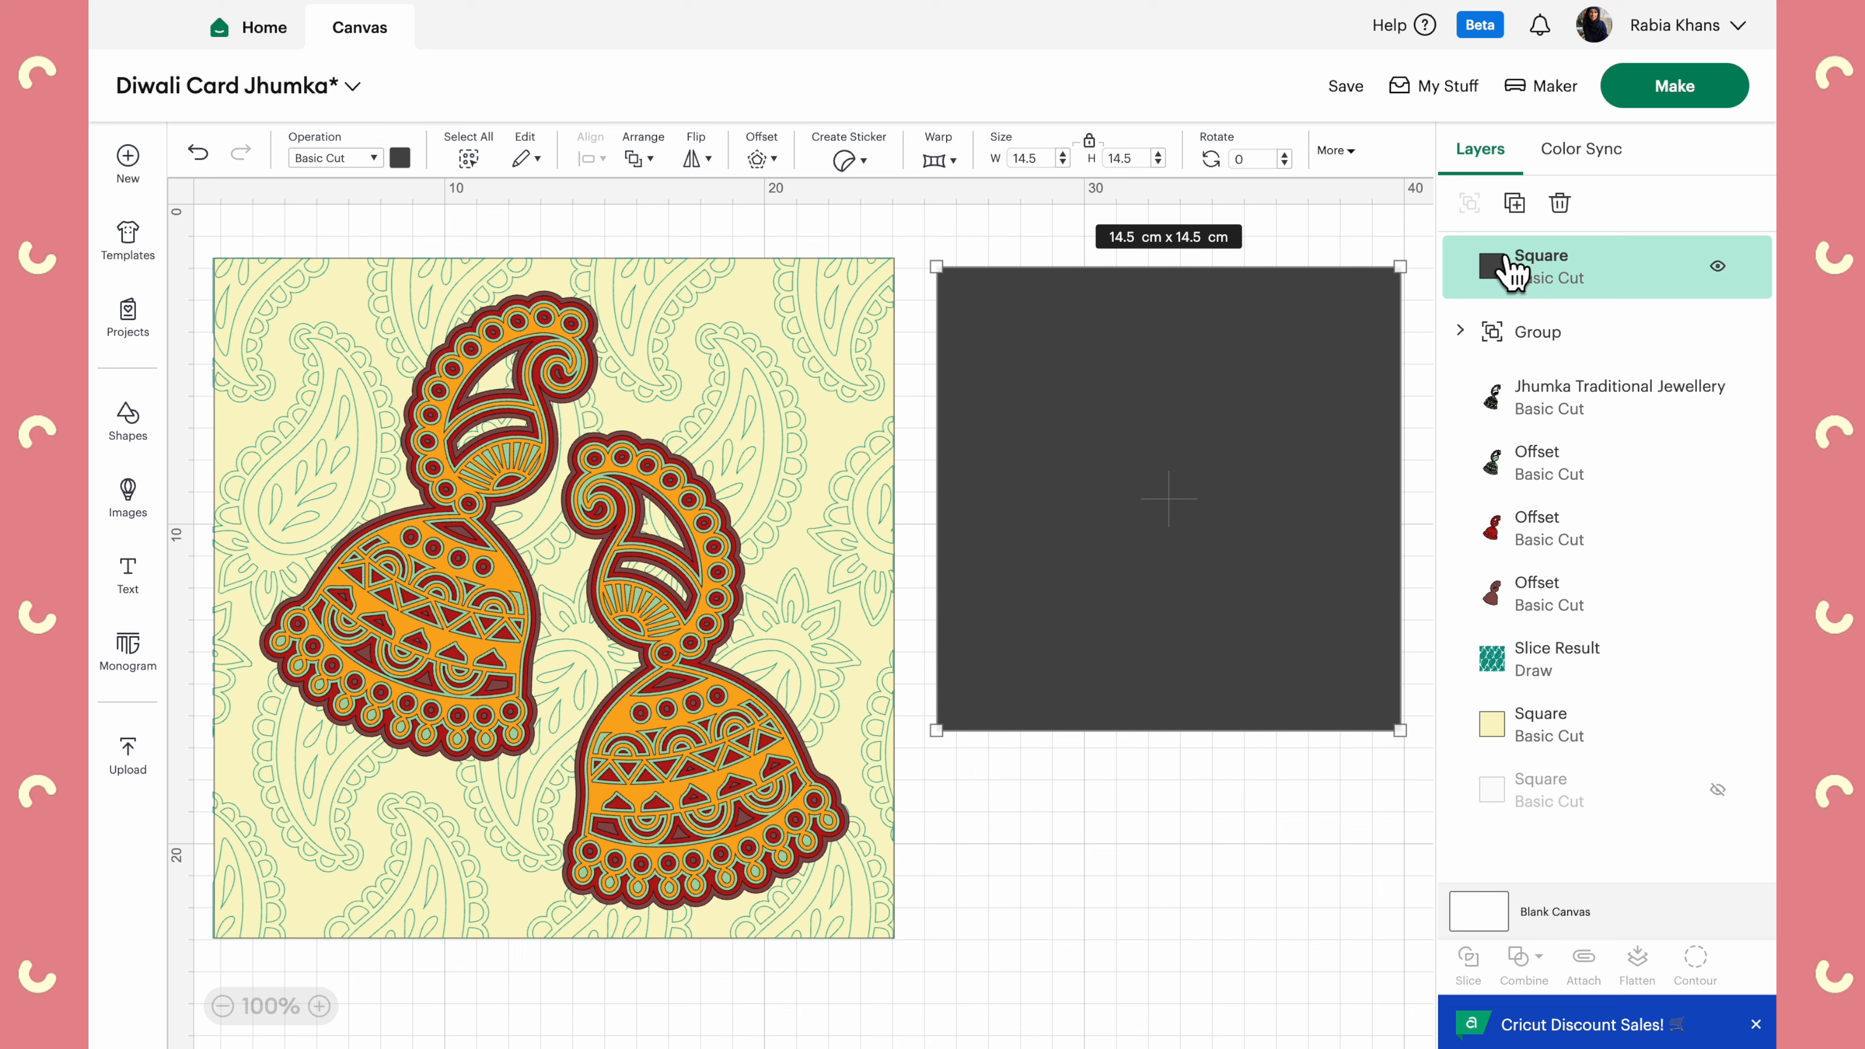
Recolour the new square with the pale yellow material colour used for the card background
{"action": "left_click", "coordinate": [399, 158]}
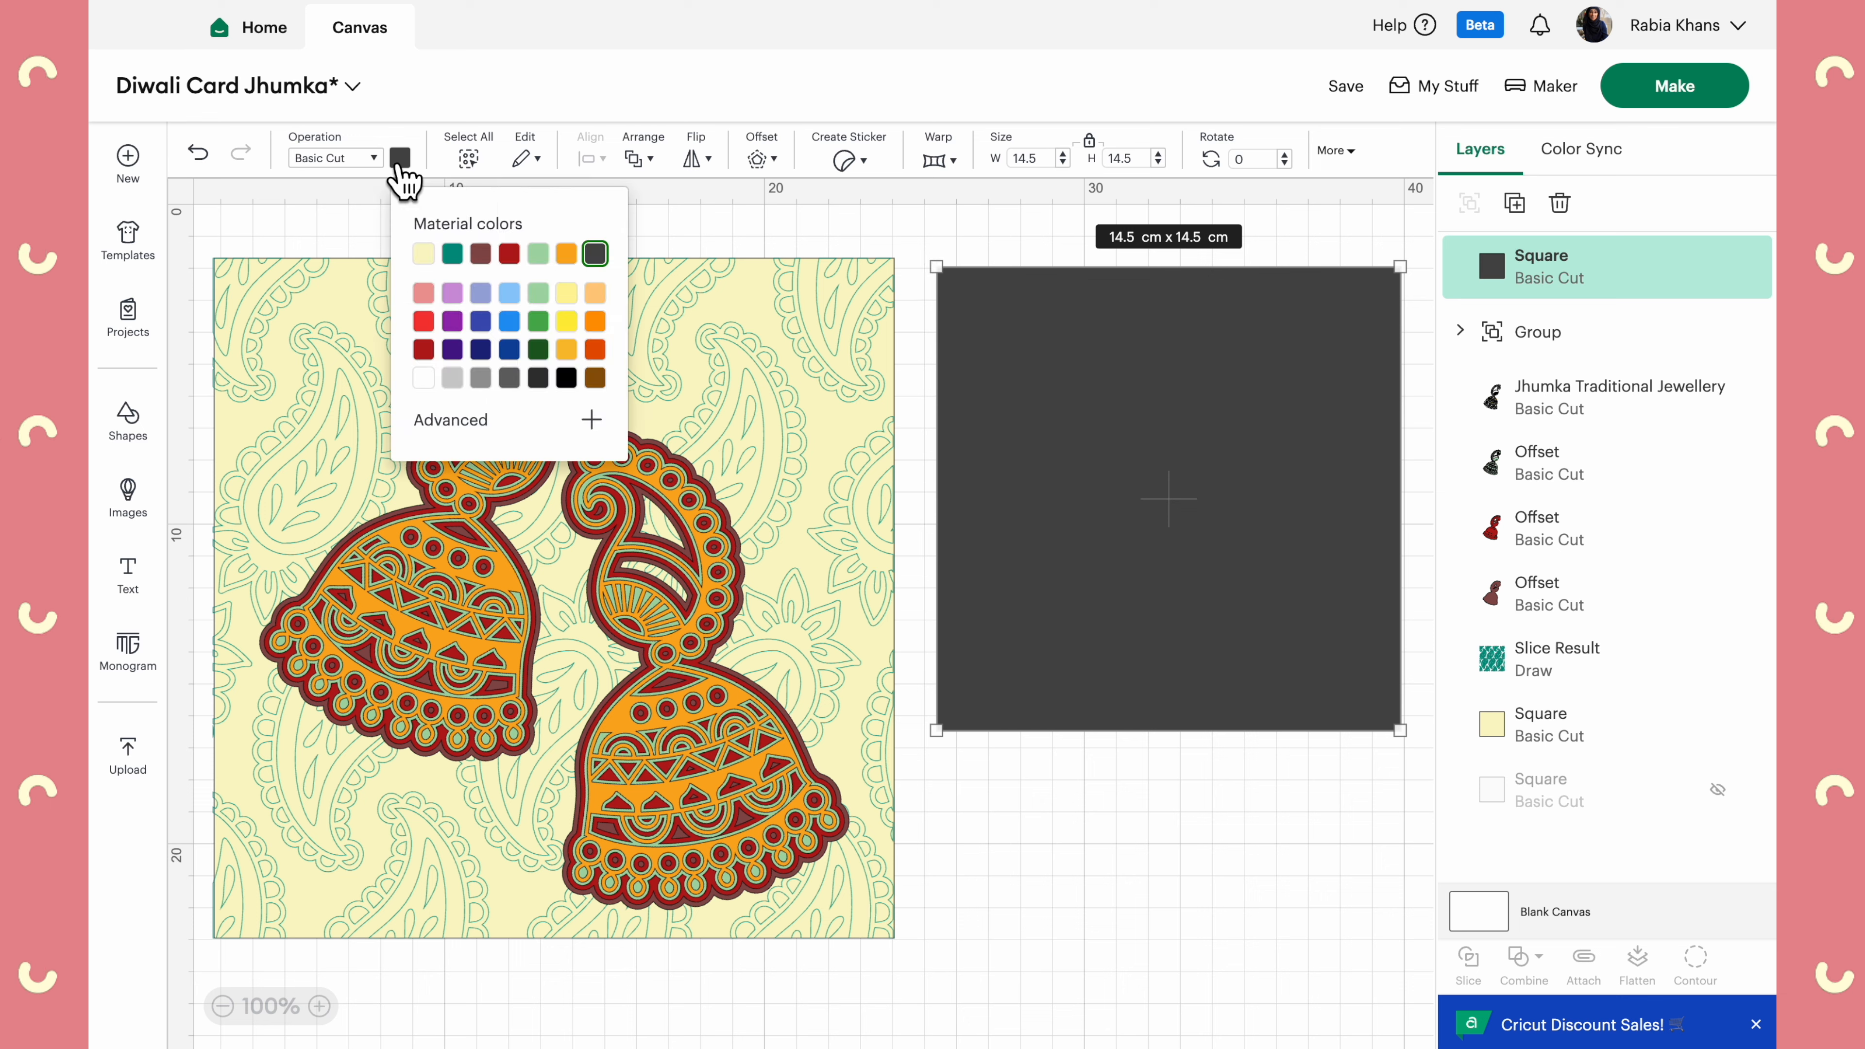
{"action": "left_click", "coordinate": [423, 255]}
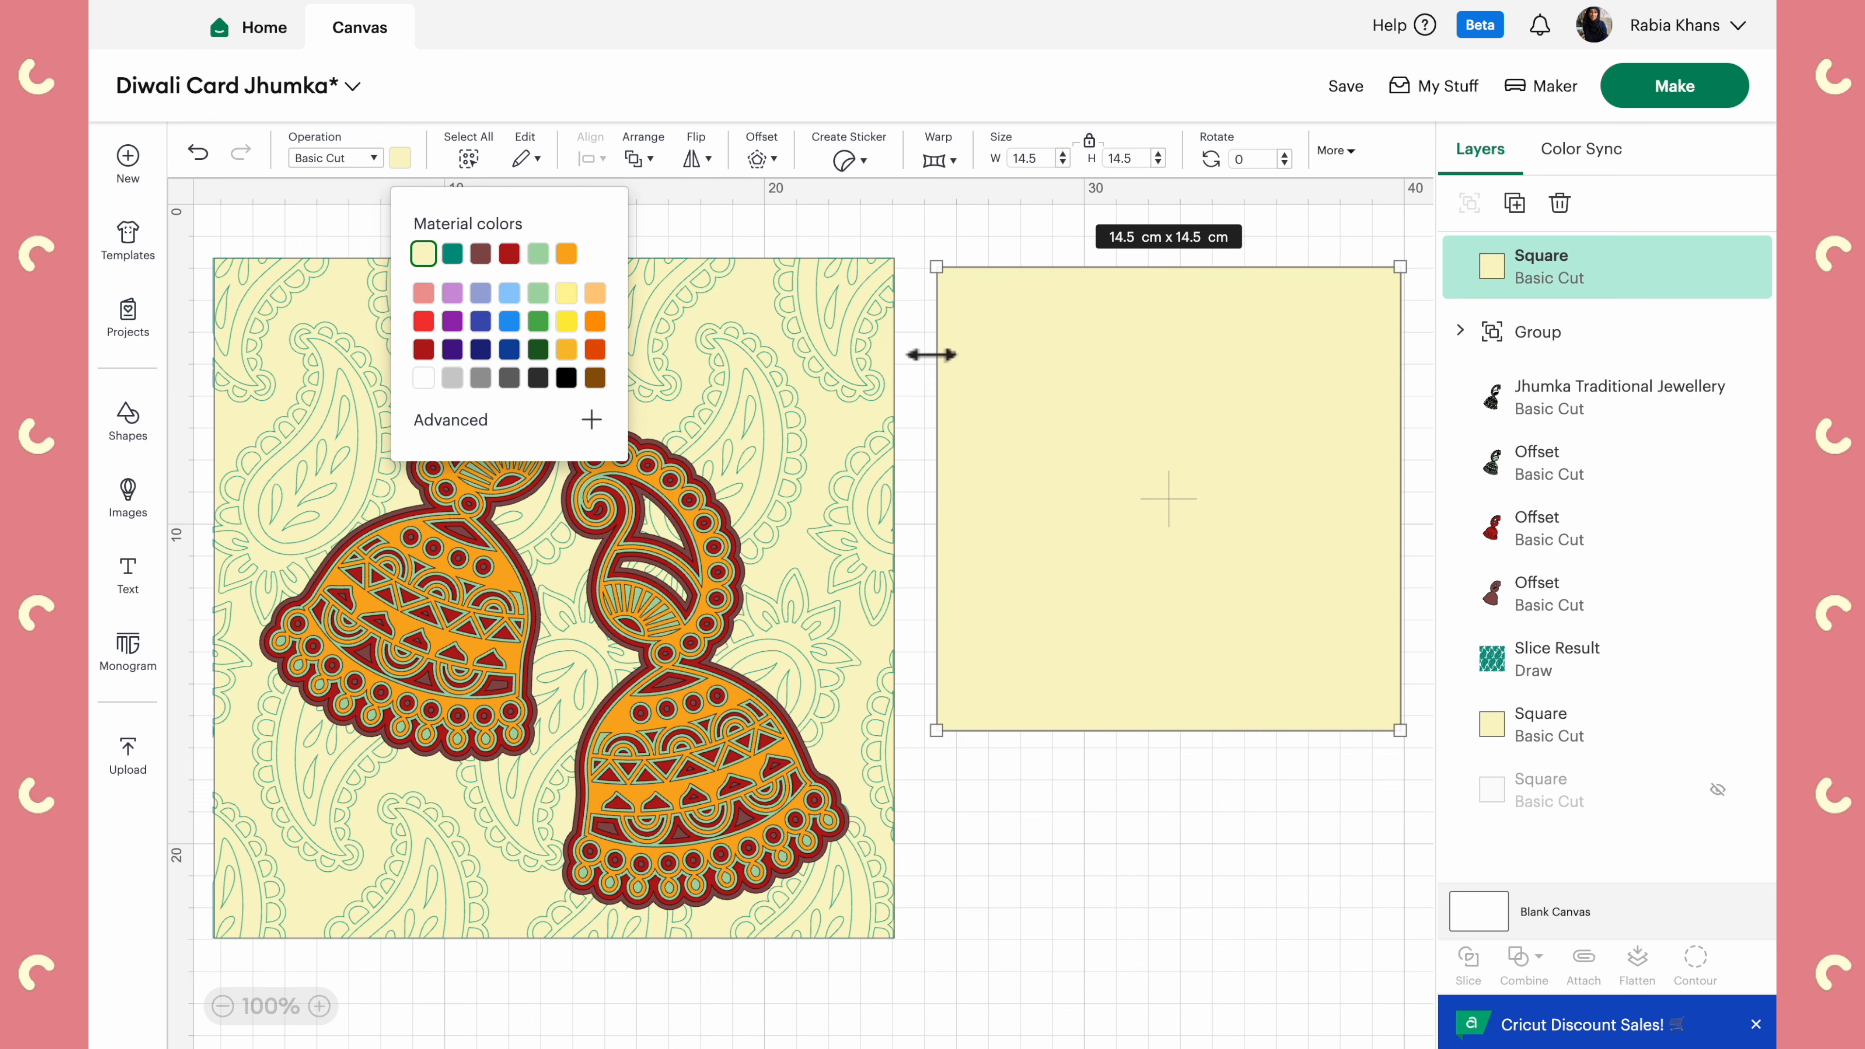
{"action": "left_click", "coordinate": [1233, 850]}
{"action": "left_click", "coordinate": [1175, 647]}
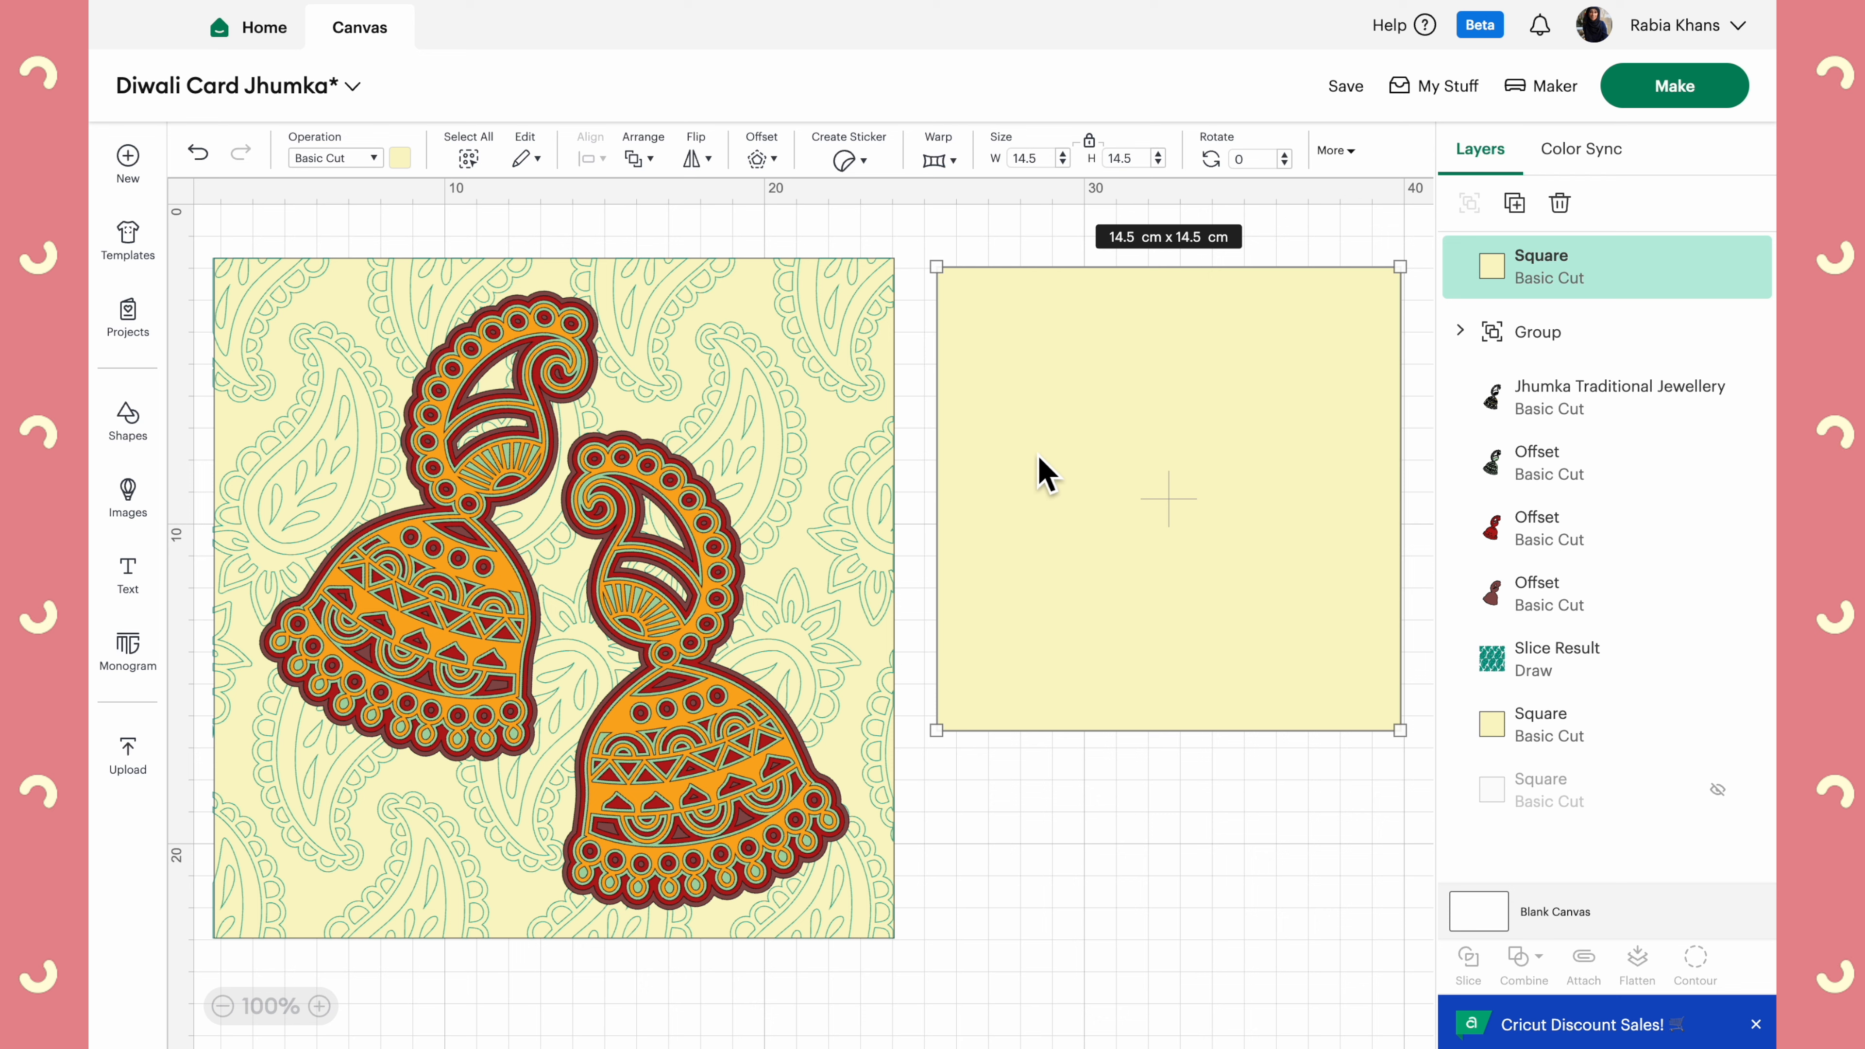
{"action": "left_click", "coordinate": [1232, 780]}
{"action": "left_click", "coordinate": [1116, 617]}
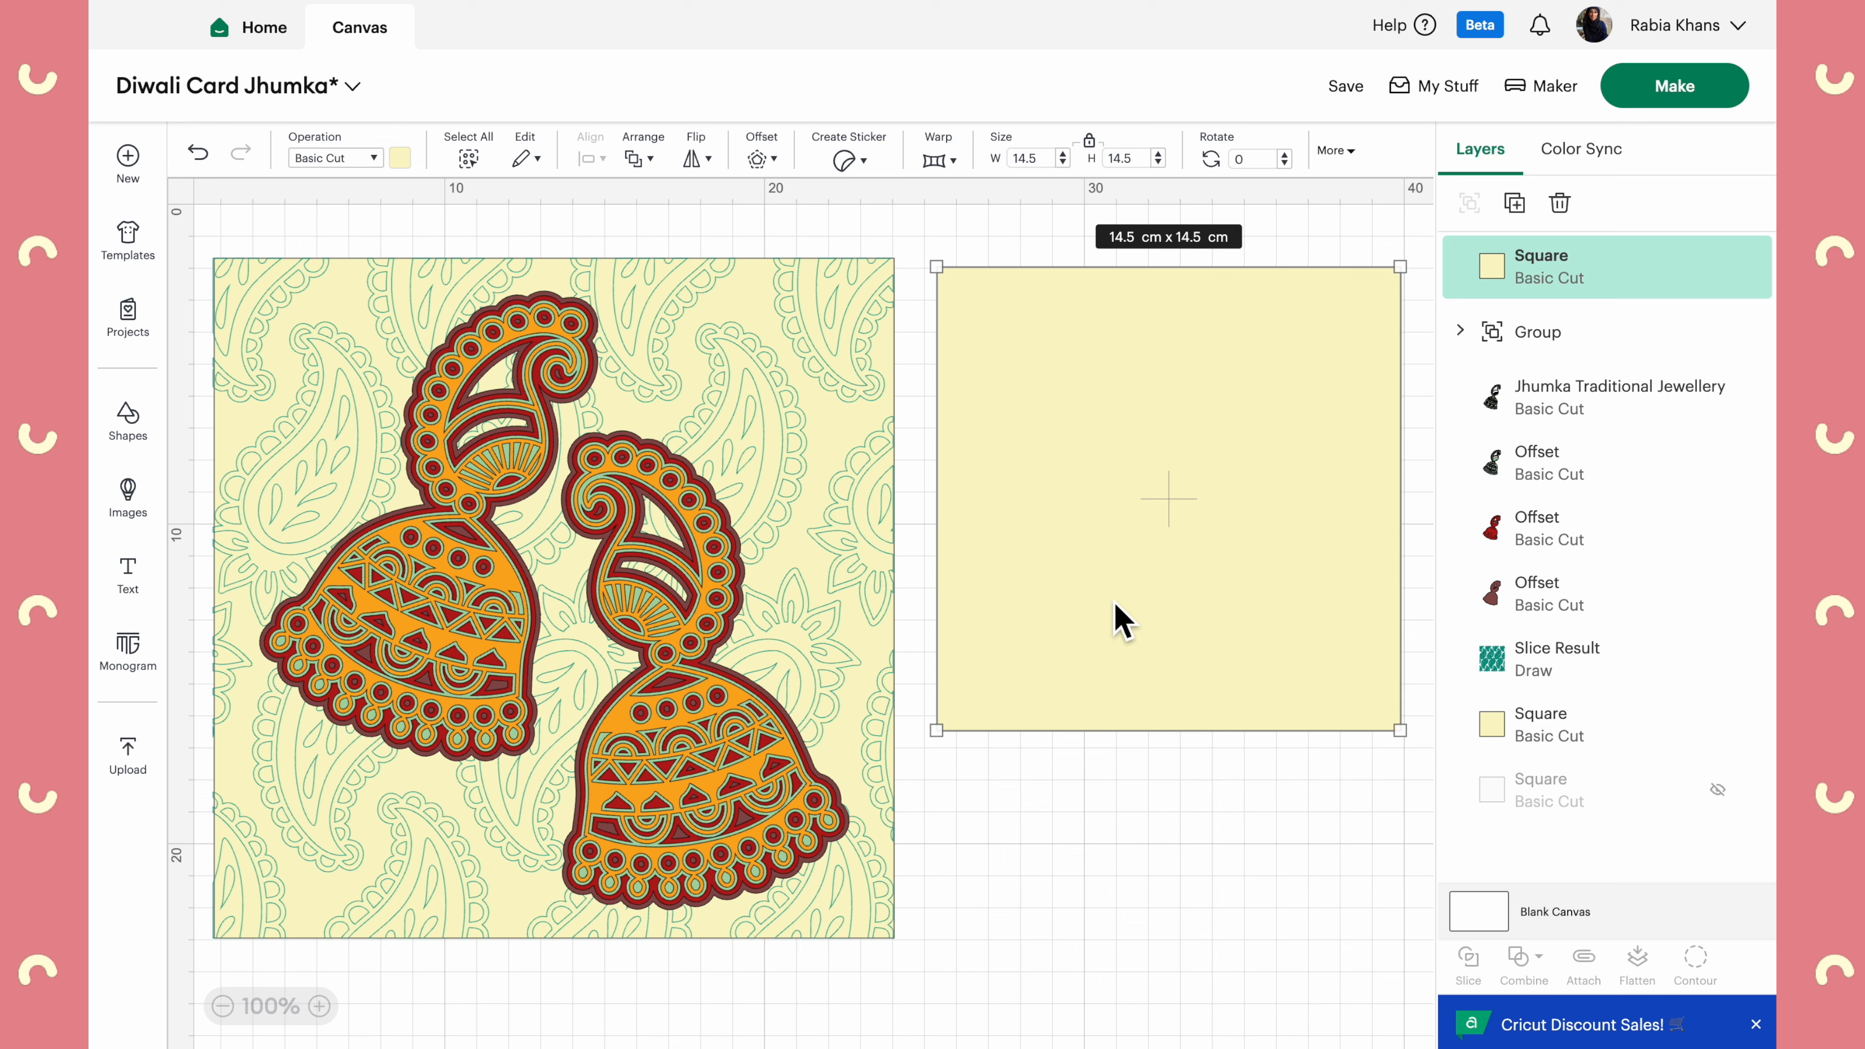
Lighten the new square's fill to the custom cream colour #fbf8dc
{"action": "left_click", "coordinate": [400, 157]}
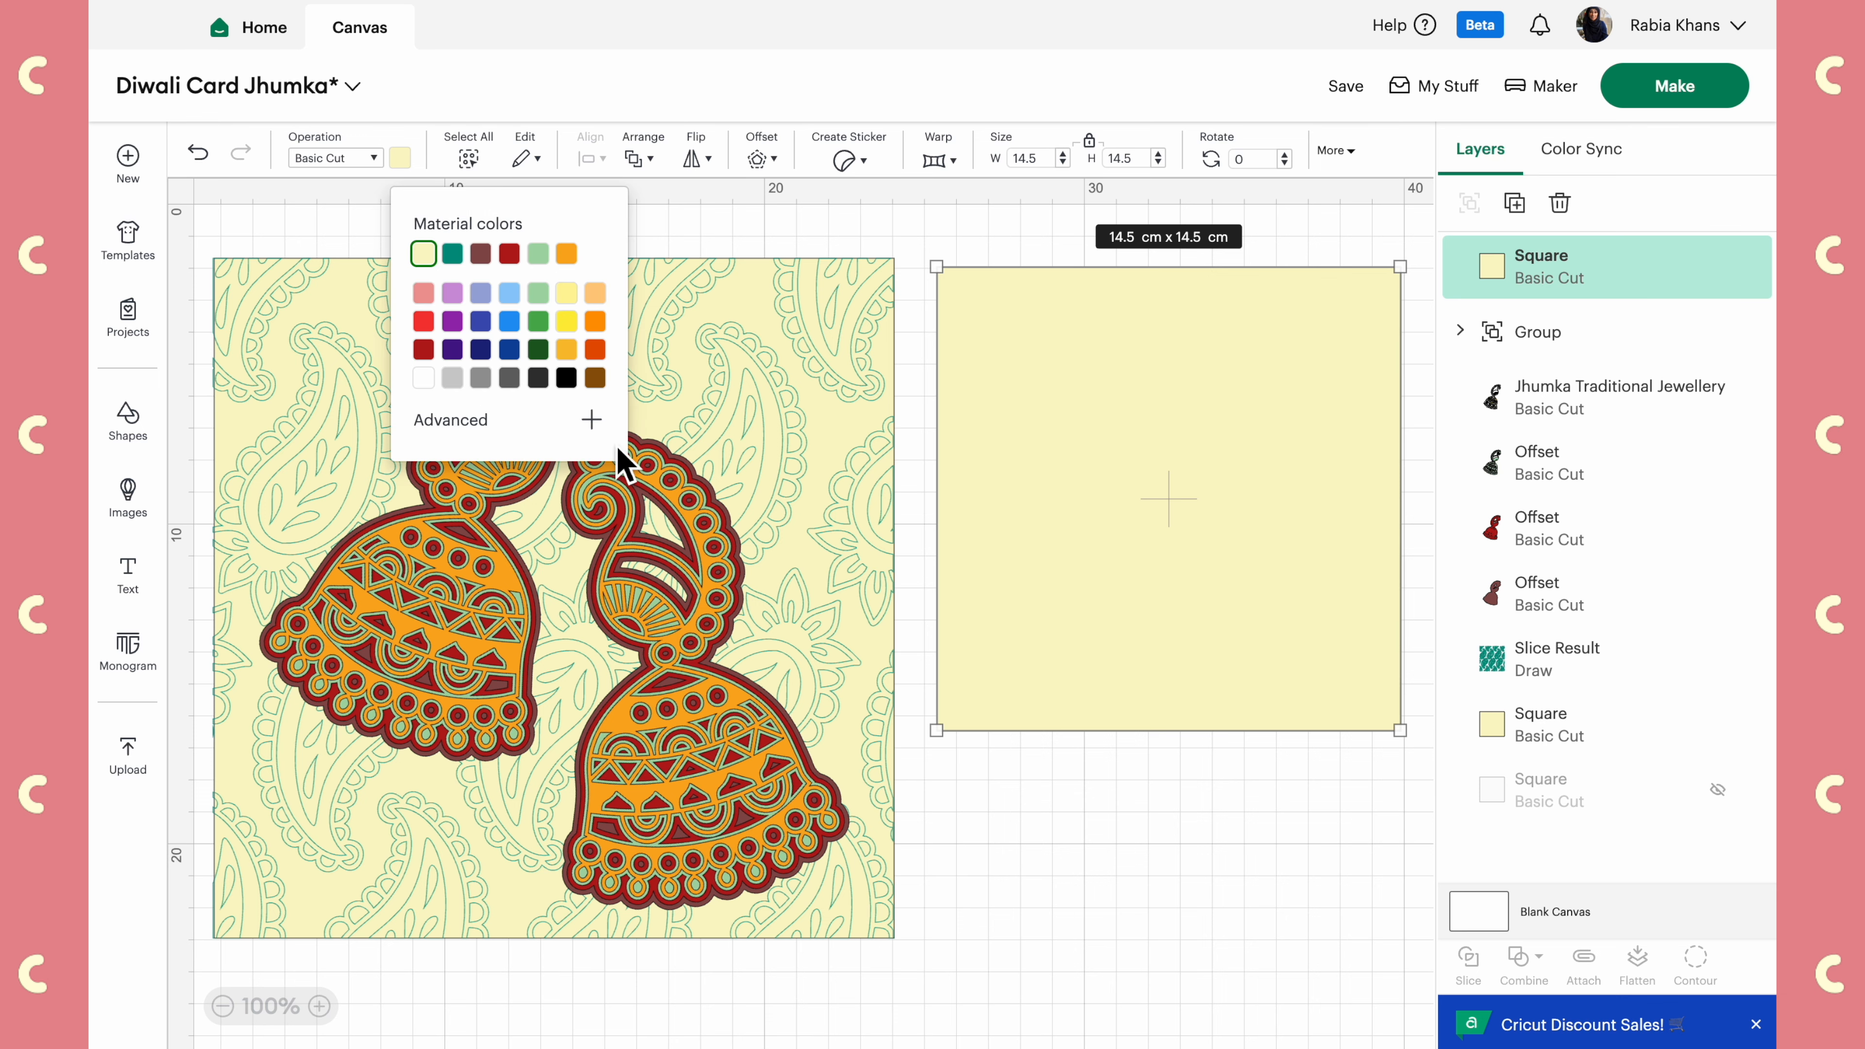
{"action": "left_click", "coordinate": [591, 420]}
{"action": "left_click_drag", "start_coordinate": [456, 450], "coordinate": [445, 448]}
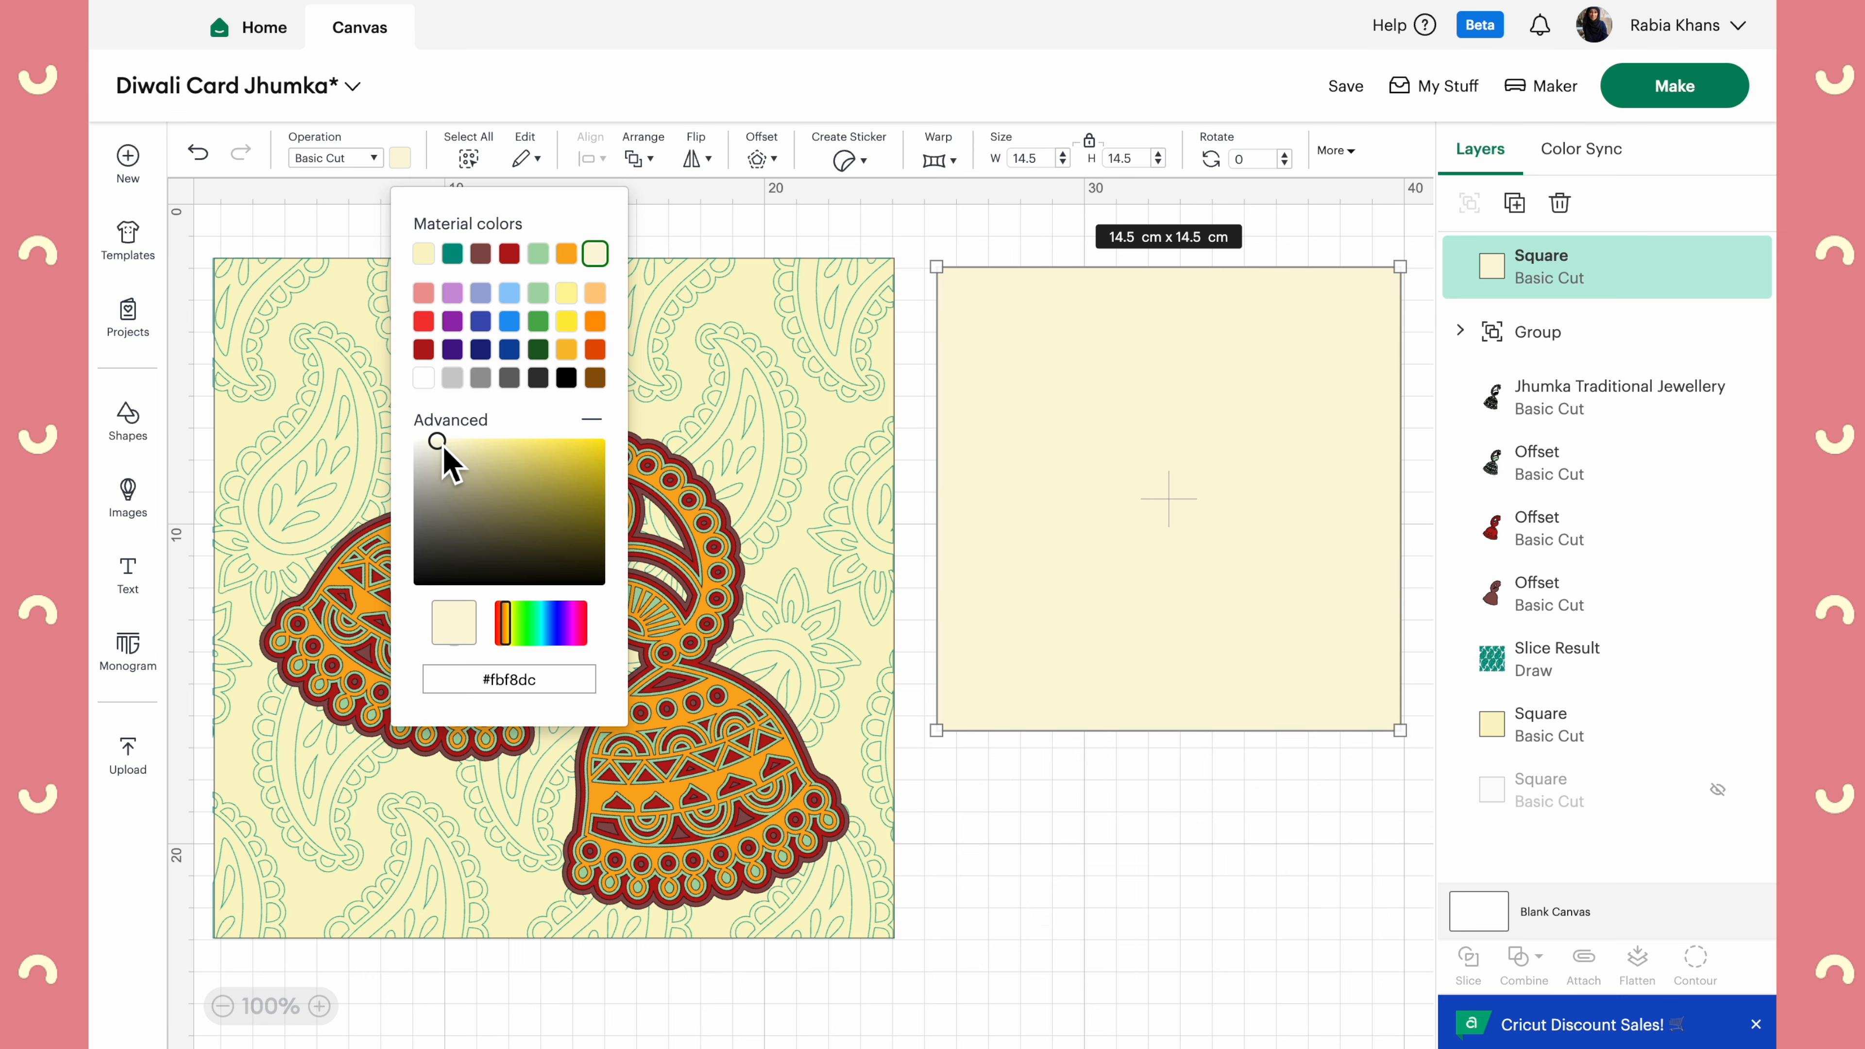
{"action": "left_click", "coordinate": [820, 579]}
{"action": "left_click", "coordinate": [716, 634]}
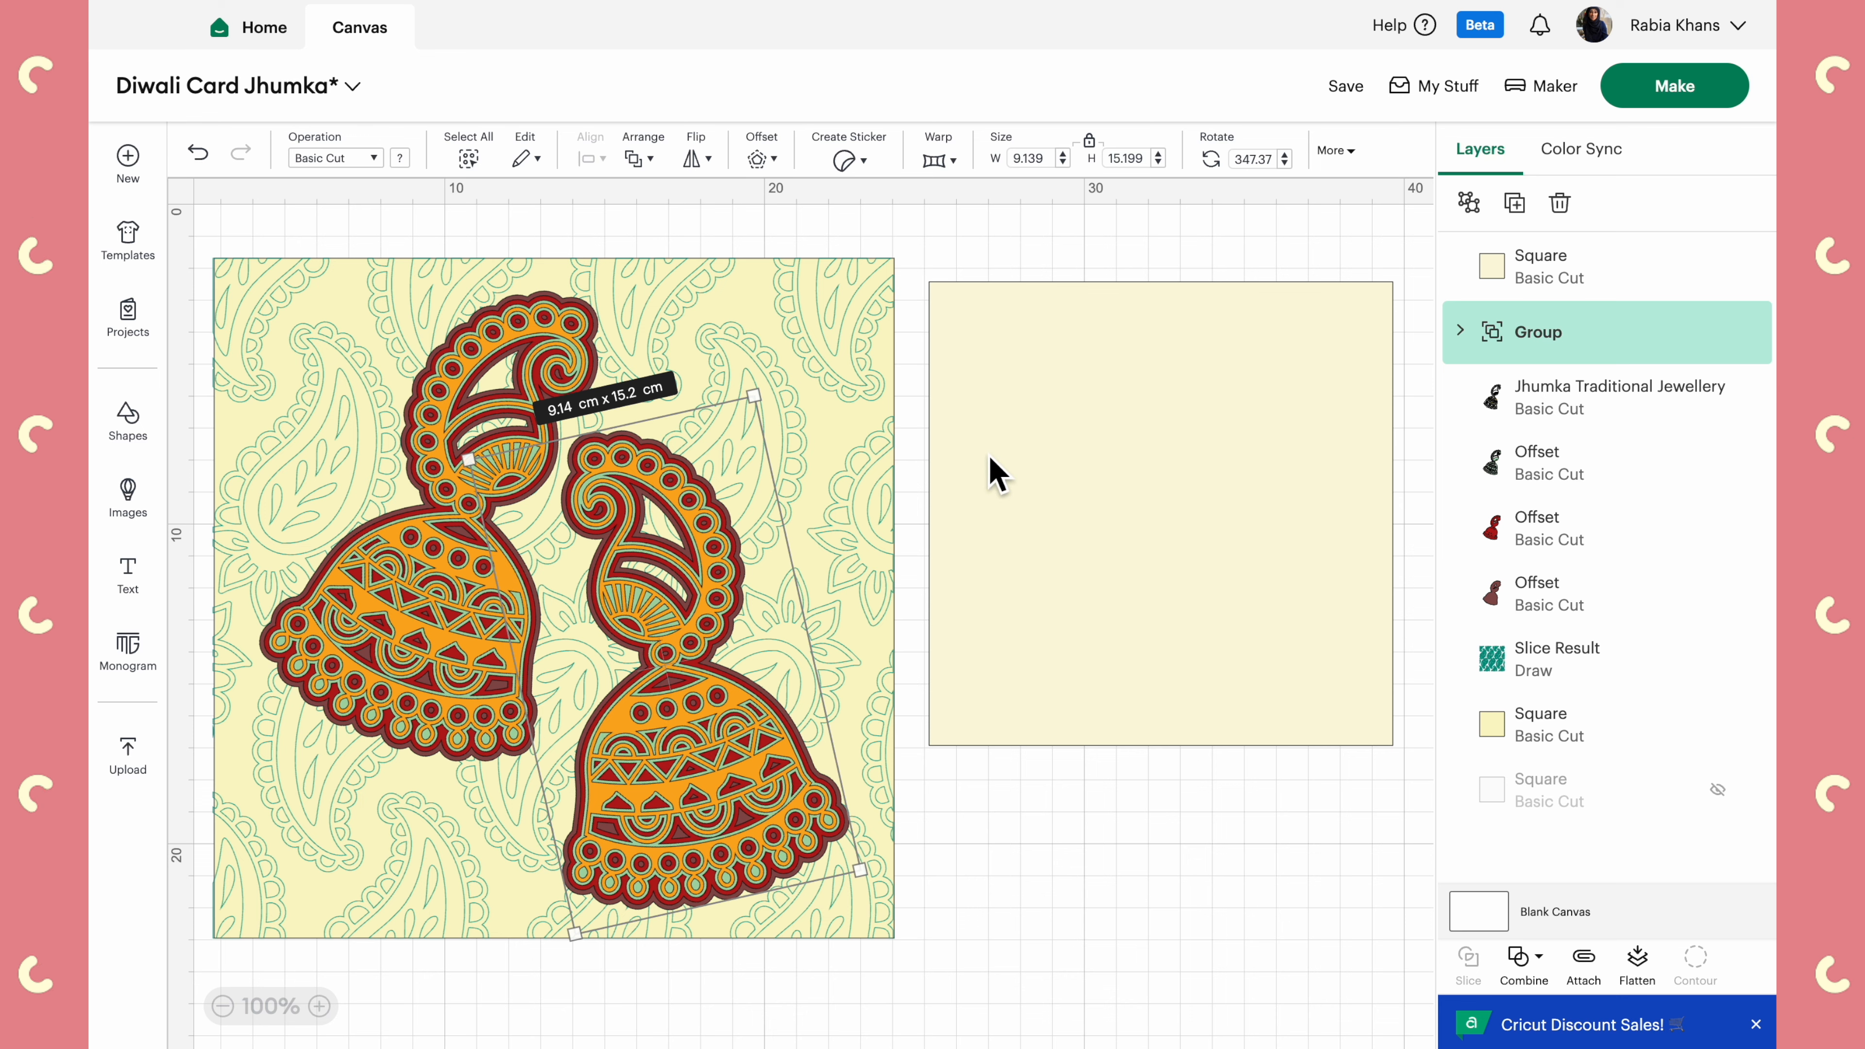
{"action": "left_click", "coordinate": [992, 472]}
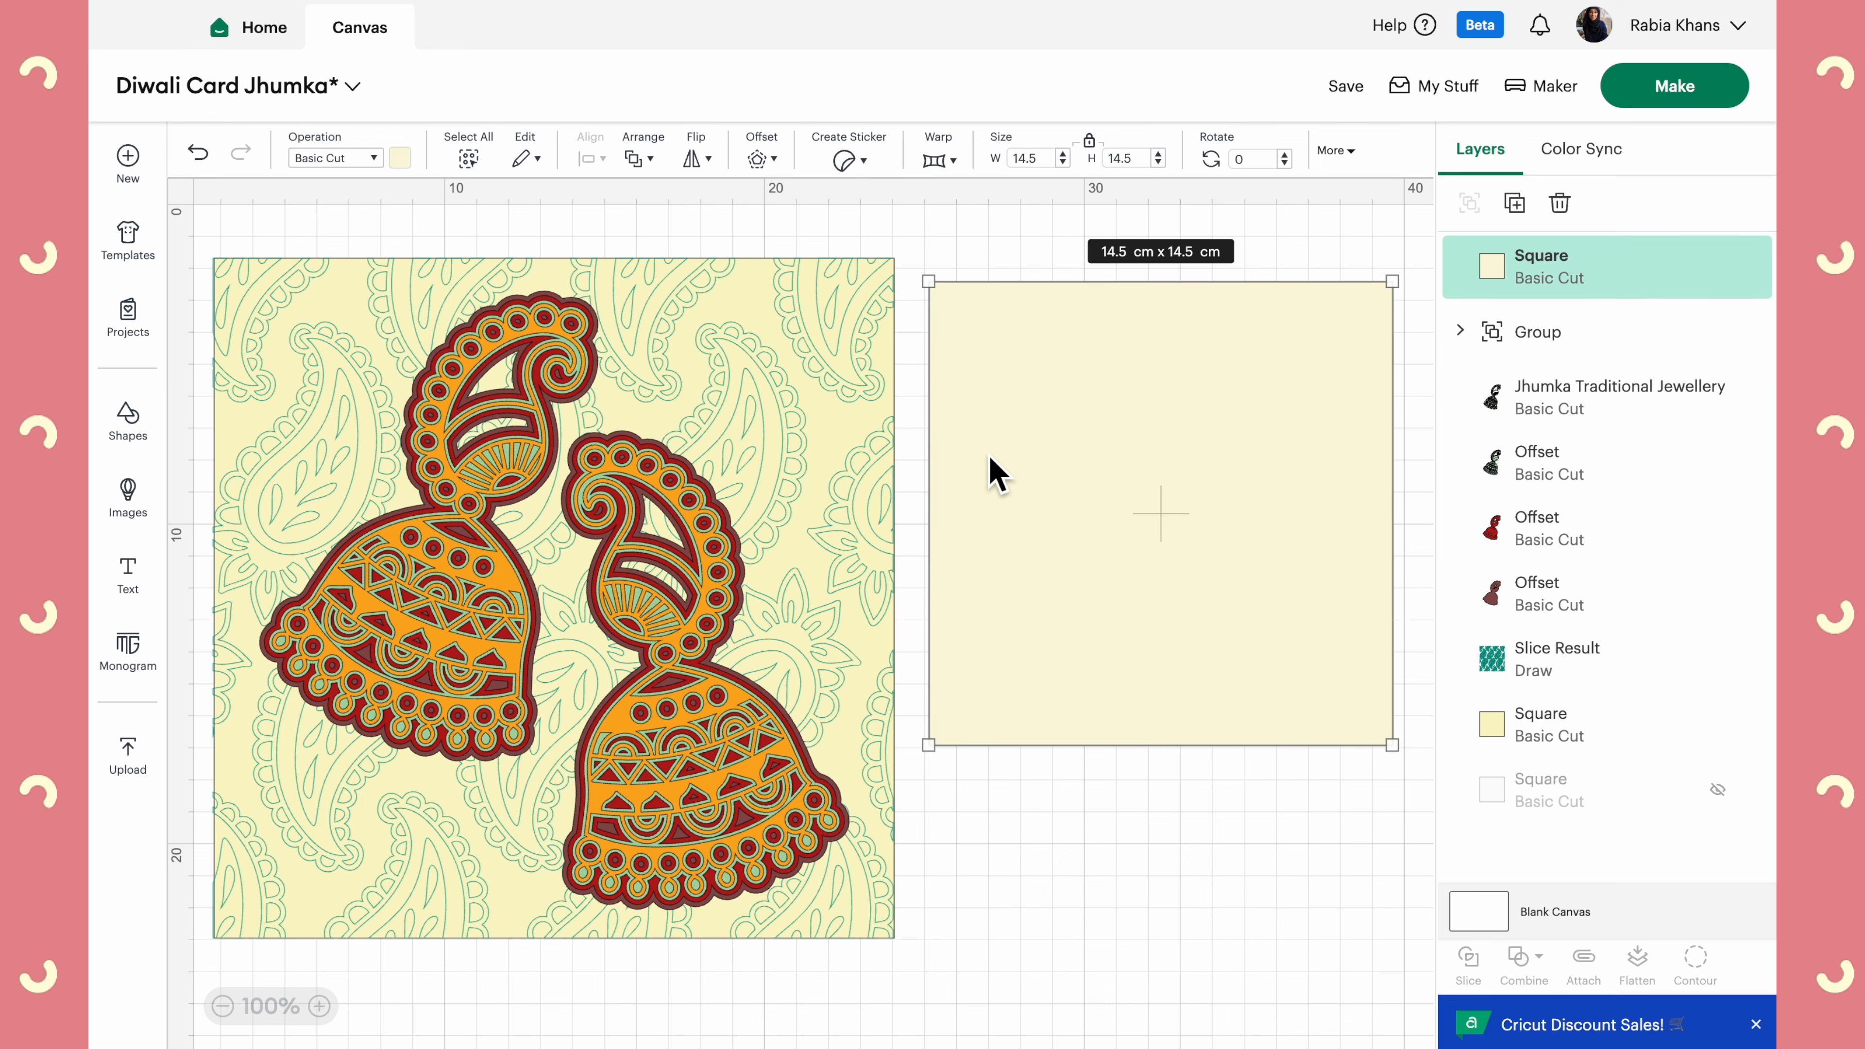
{"action": "left_click", "coordinate": [706, 658]}
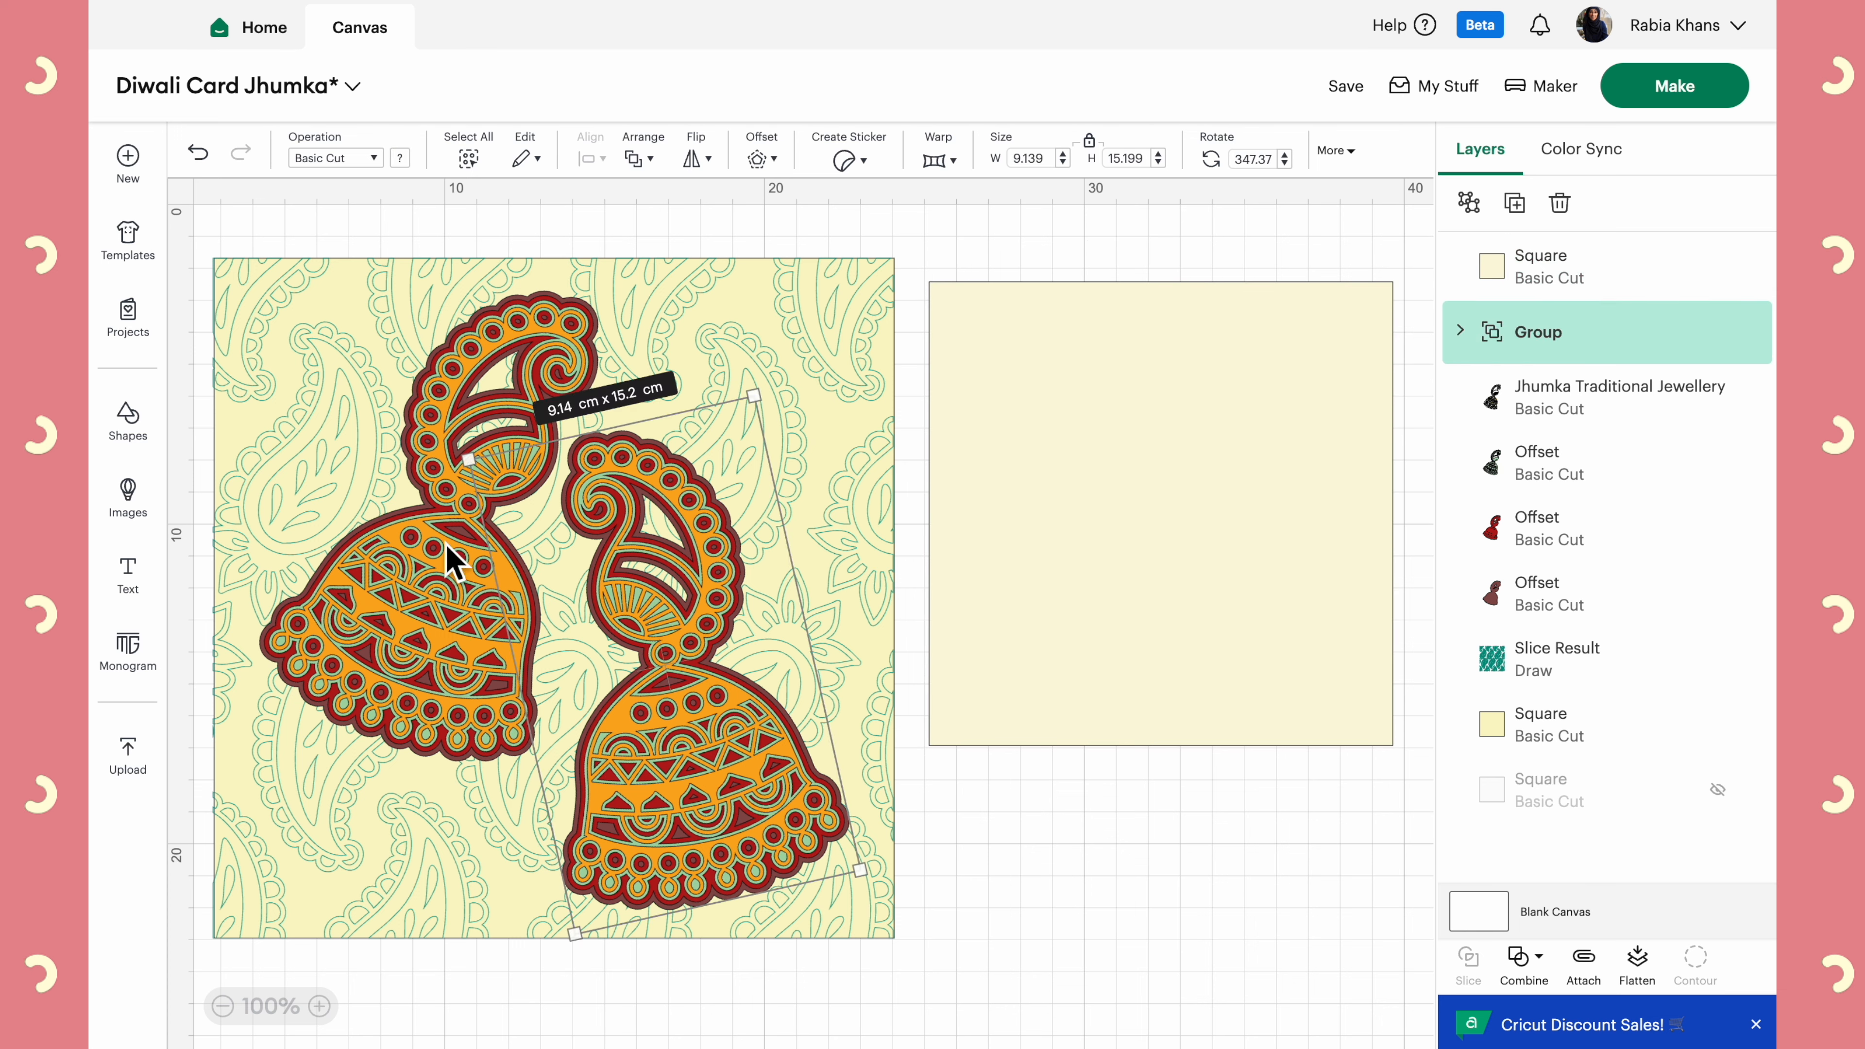
{"action": "left_click", "coordinate": [402, 575]}
{"action": "left_click", "coordinate": [833, 322]}
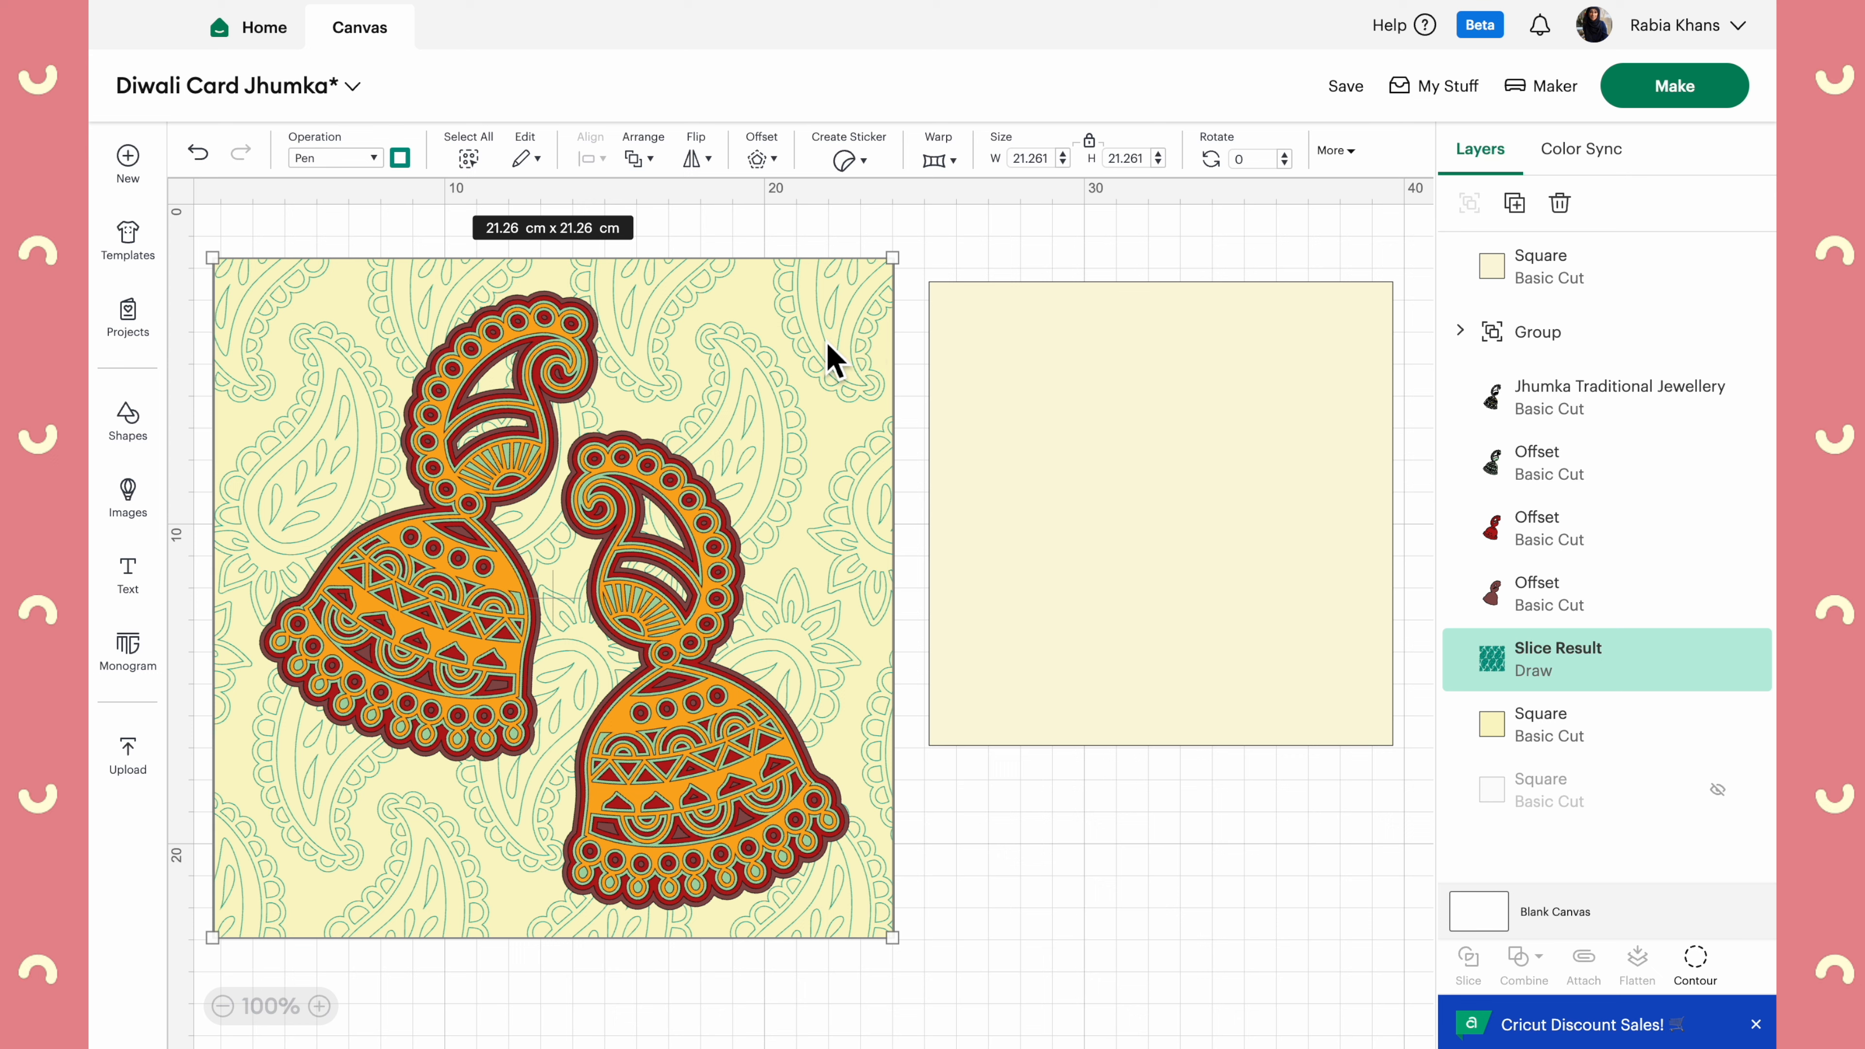
{"action": "left_click", "coordinate": [914, 292]}
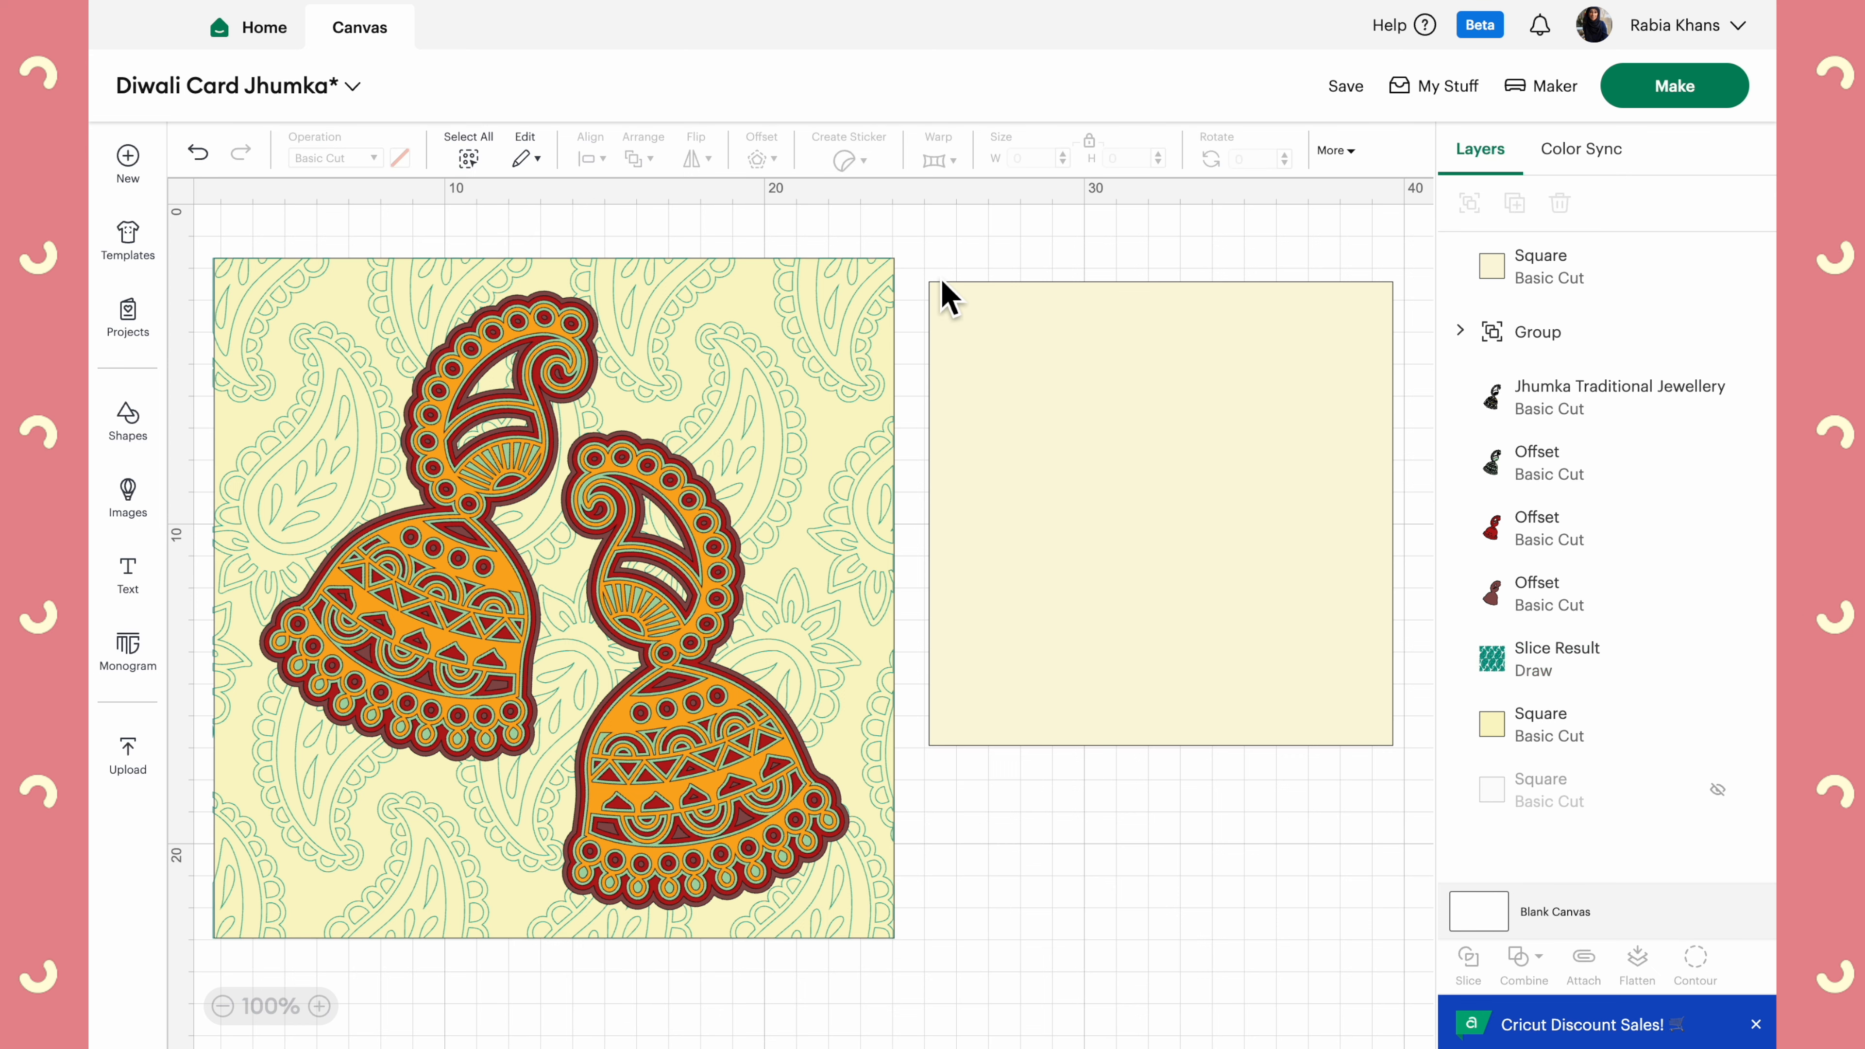
{"action": "left_click", "coordinate": [848, 307]}
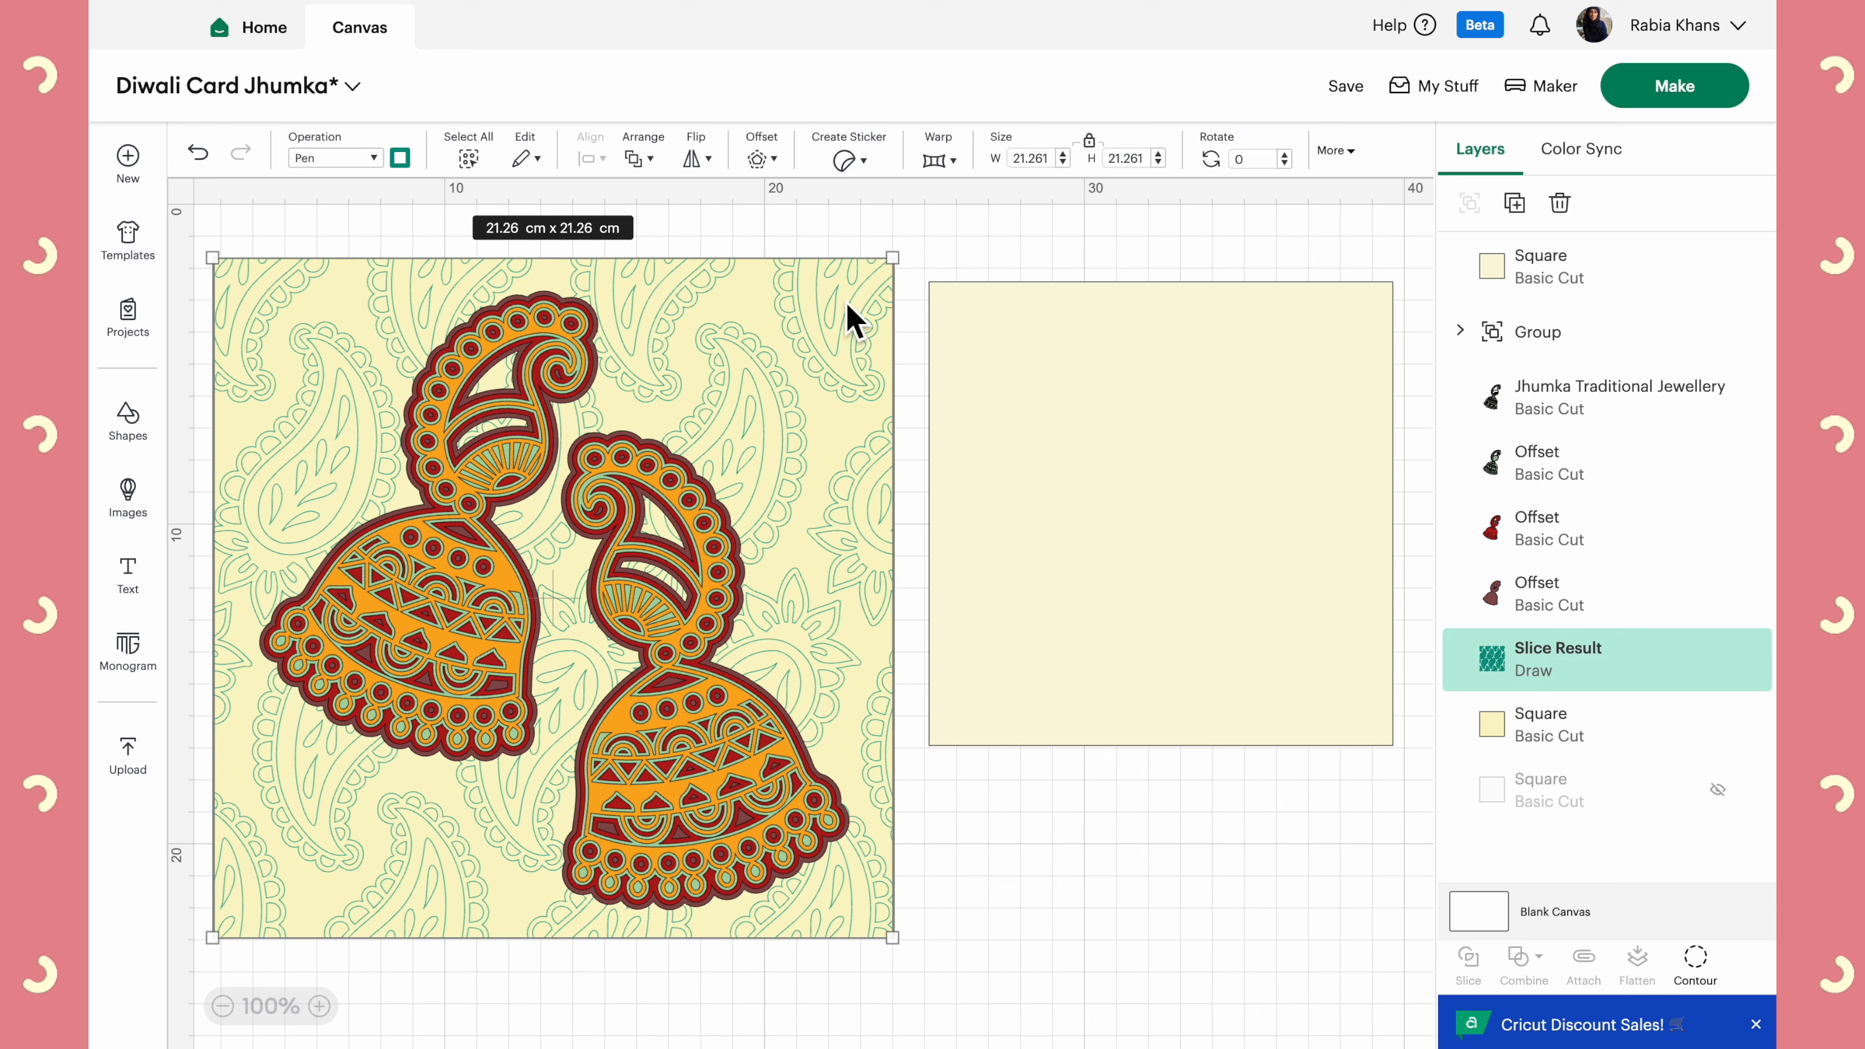
{"action": "left_click", "coordinate": [941, 272]}
{"action": "left_click", "coordinate": [855, 308]}
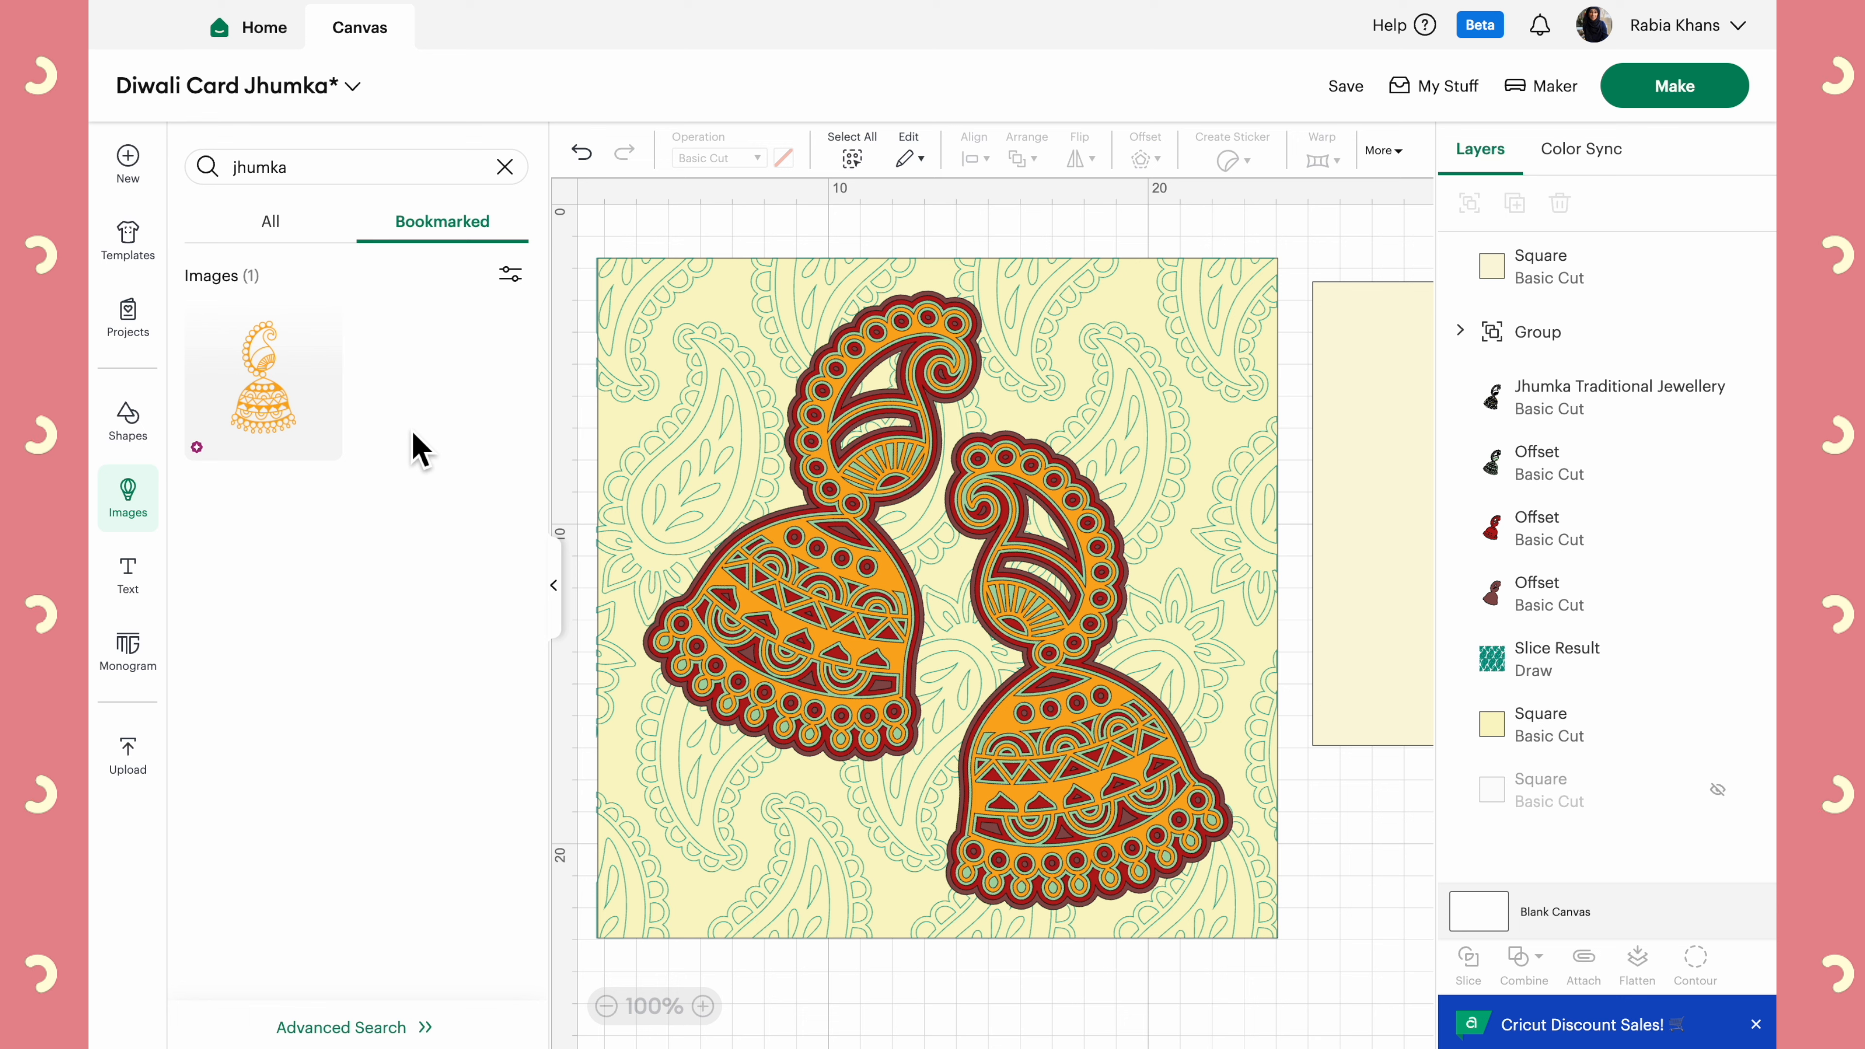
Search the full image library for "mehndi" and look through the patterns for a suitable background motif
{"action": "left_click", "coordinate": [354, 169]}
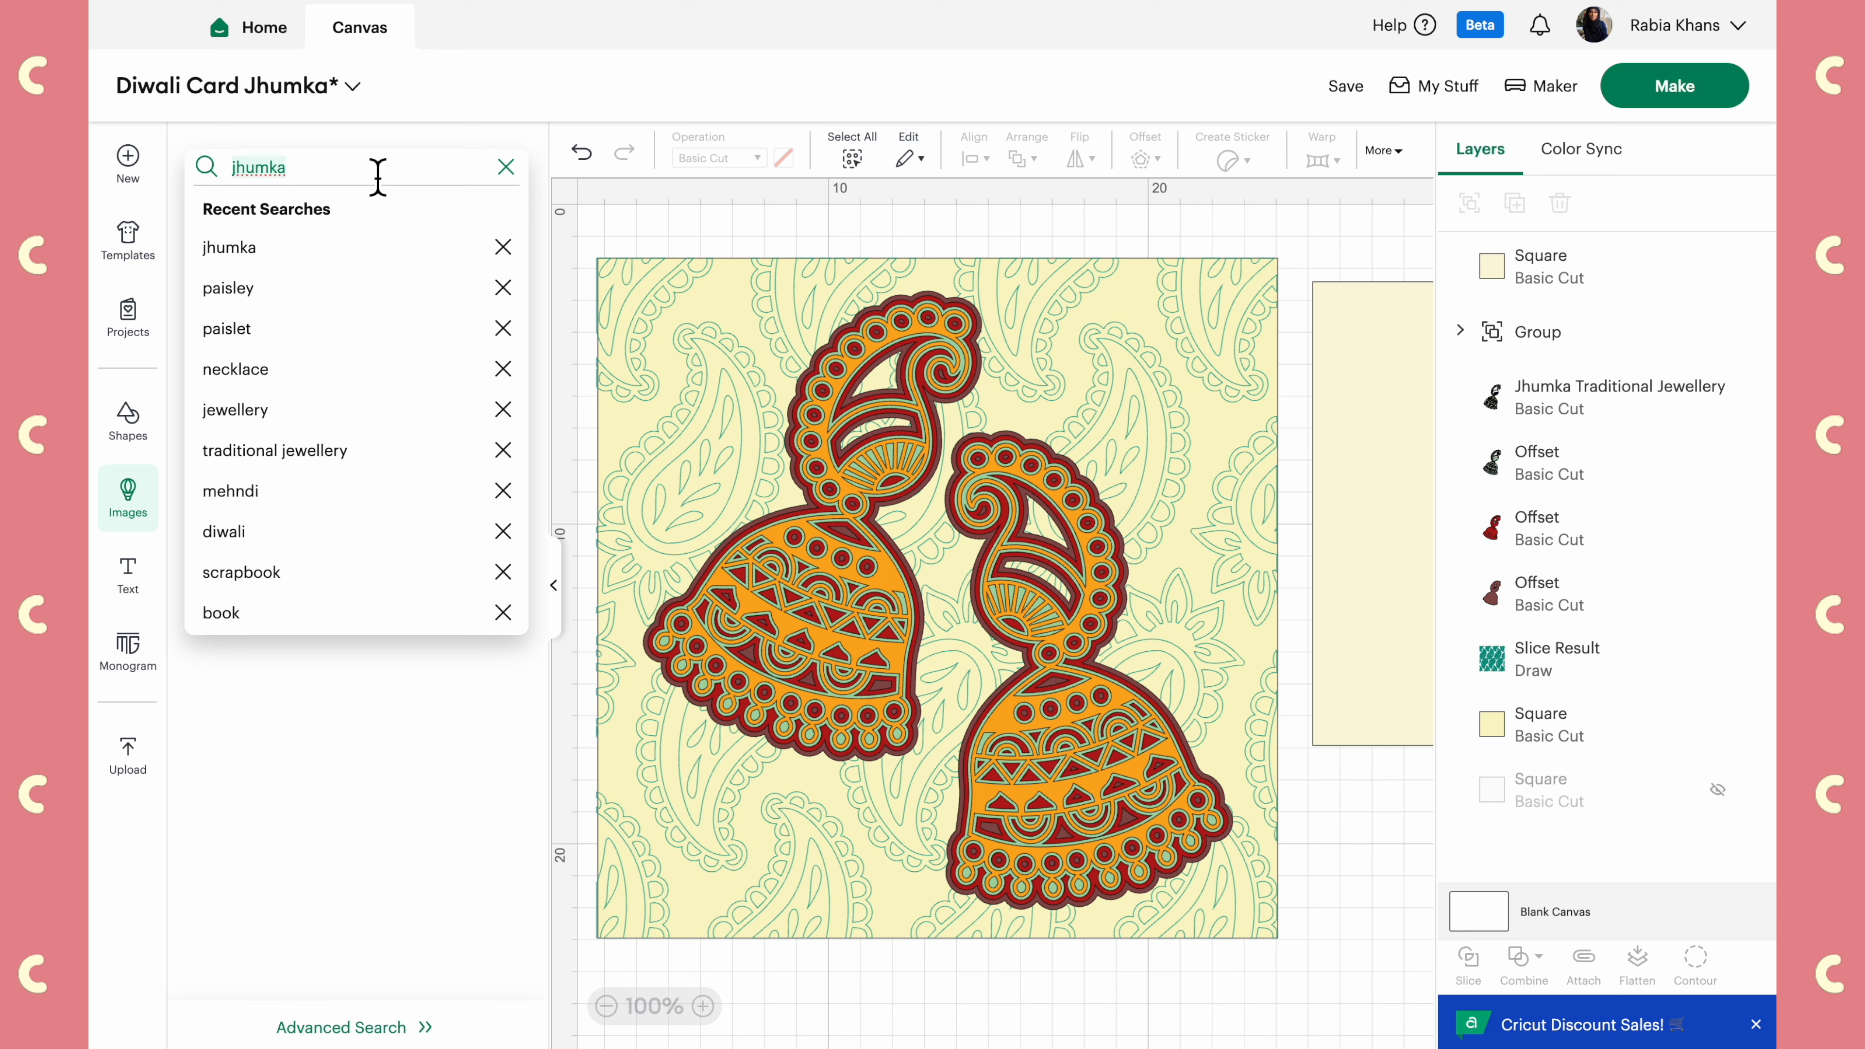
{"action": "type", "text": "mehndi"}
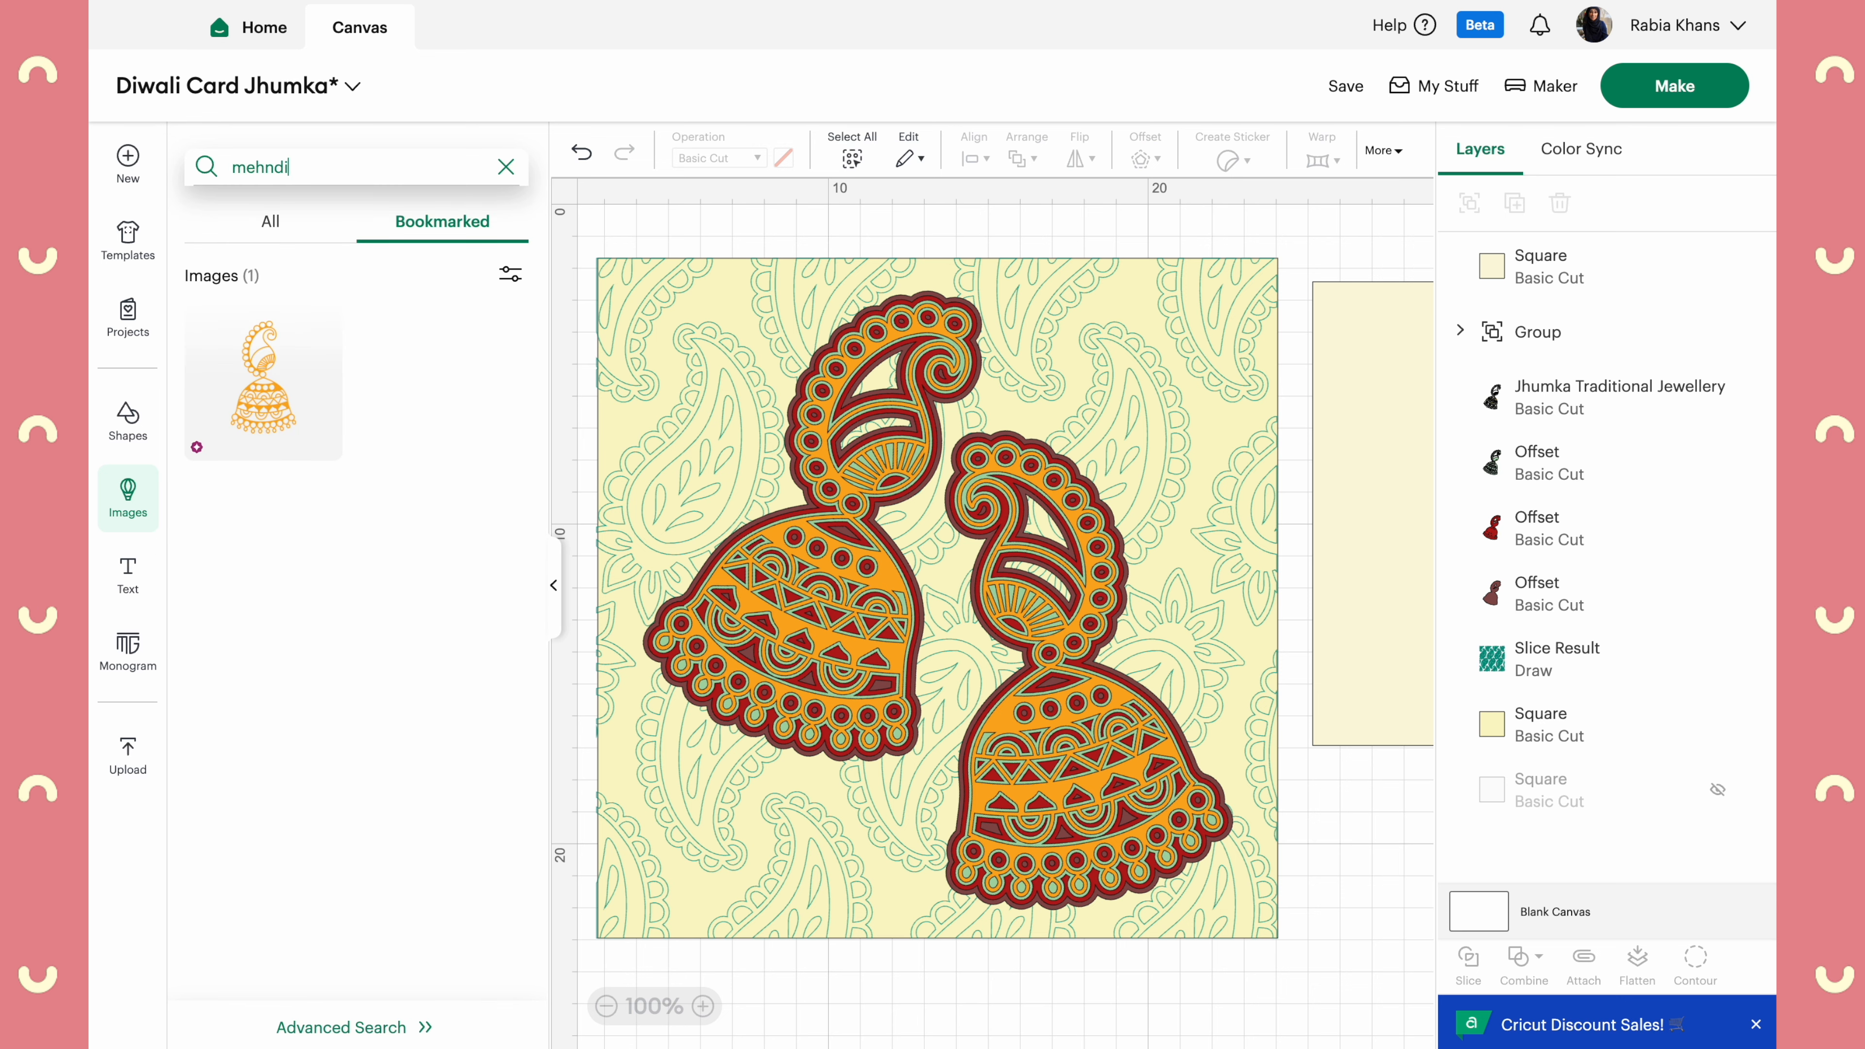
{"action": "left_click", "coordinate": [270, 221]}
{"action": "scroll", "coordinate": [396, 727], "scroll_direction": "down", "scroll_amount": 2}
{"action": "scroll", "coordinate": [396, 727], "scroll_direction": "down", "scroll_amount": 6}
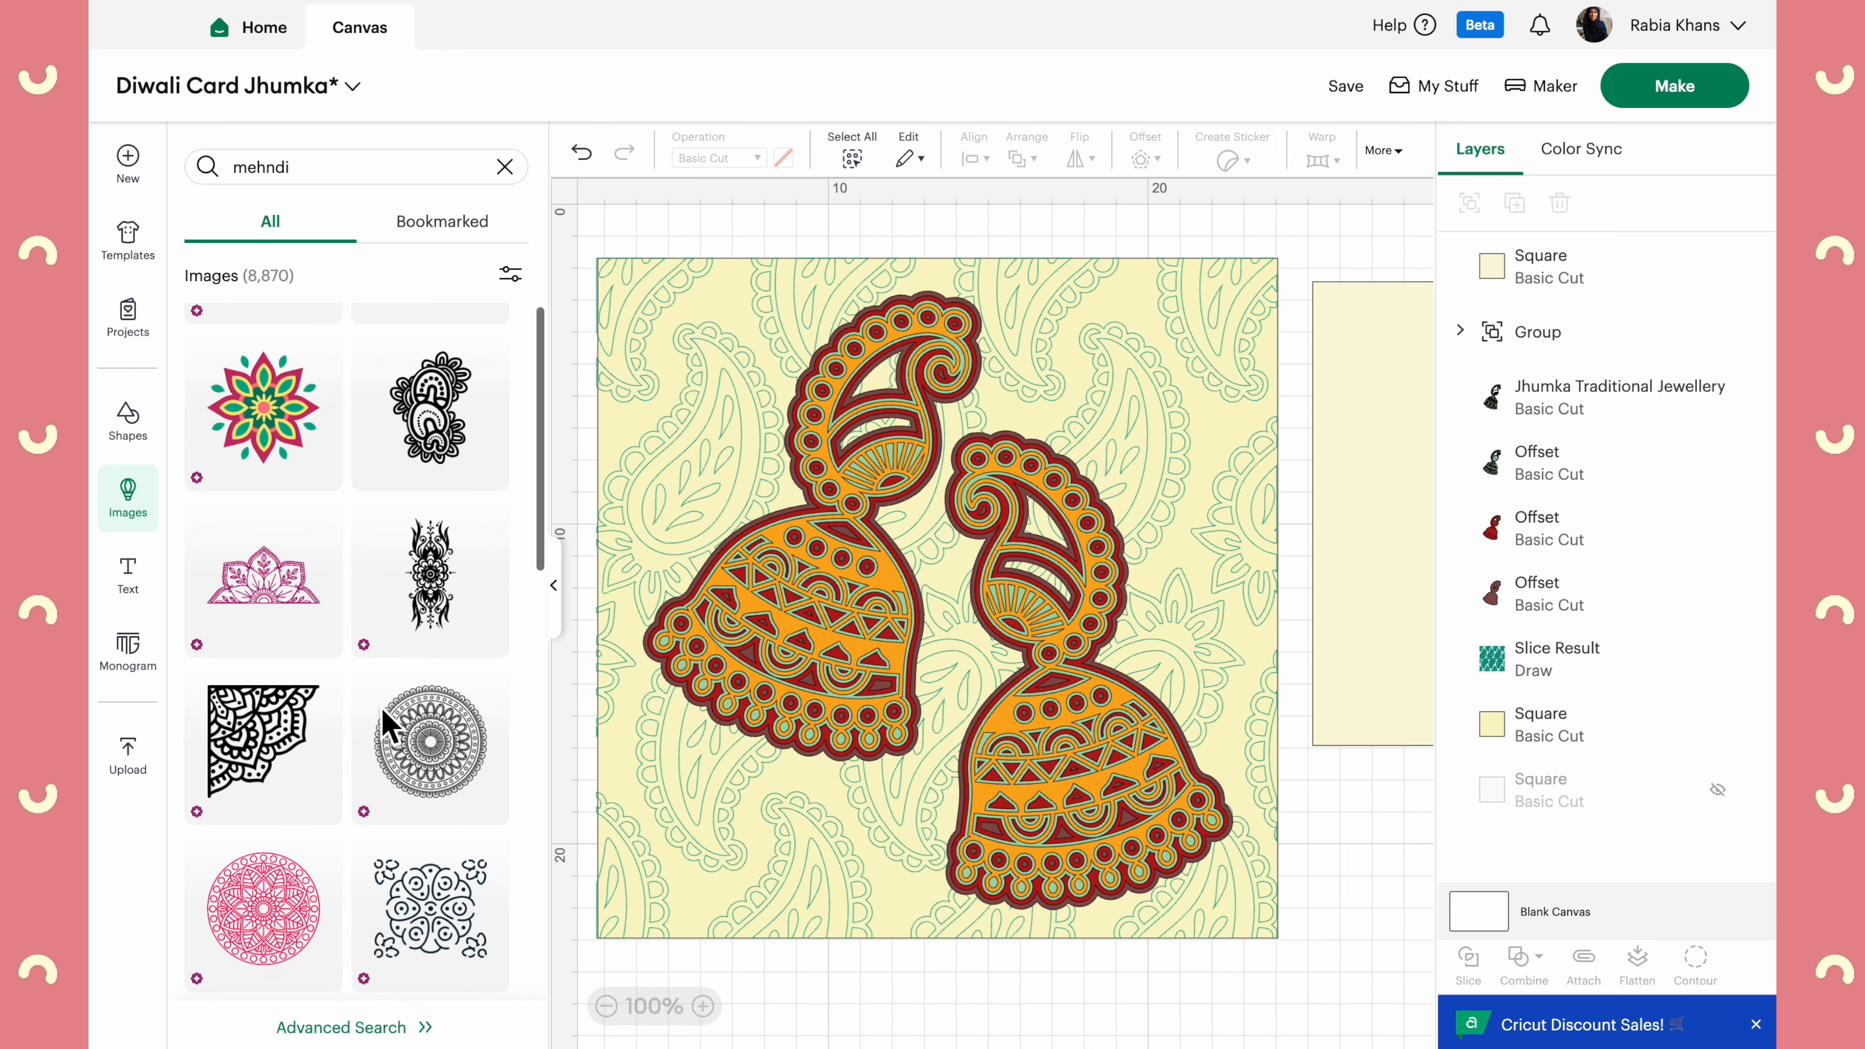
{"action": "scroll", "coordinate": [387, 724], "scroll_direction": "down", "scroll_amount": 1}
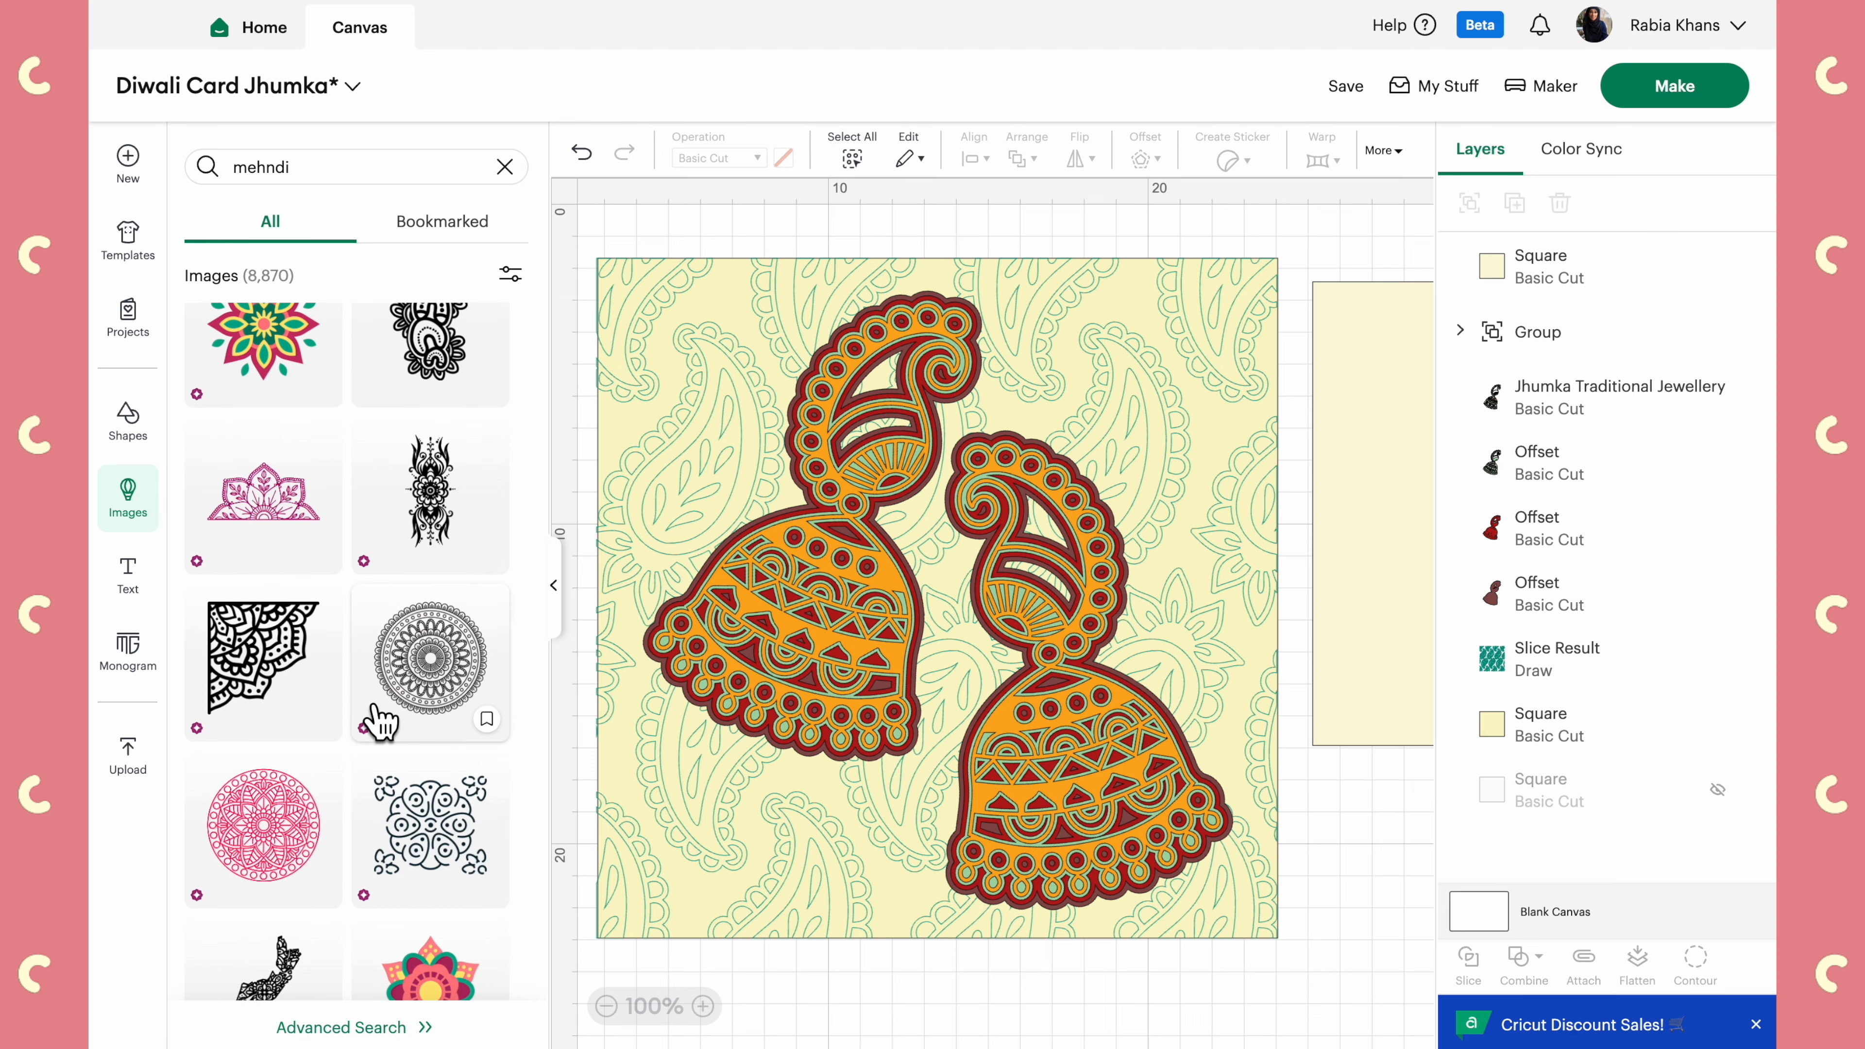
{"action": "scroll", "coordinate": [379, 723], "scroll_direction": "down", "scroll_amount": 10}
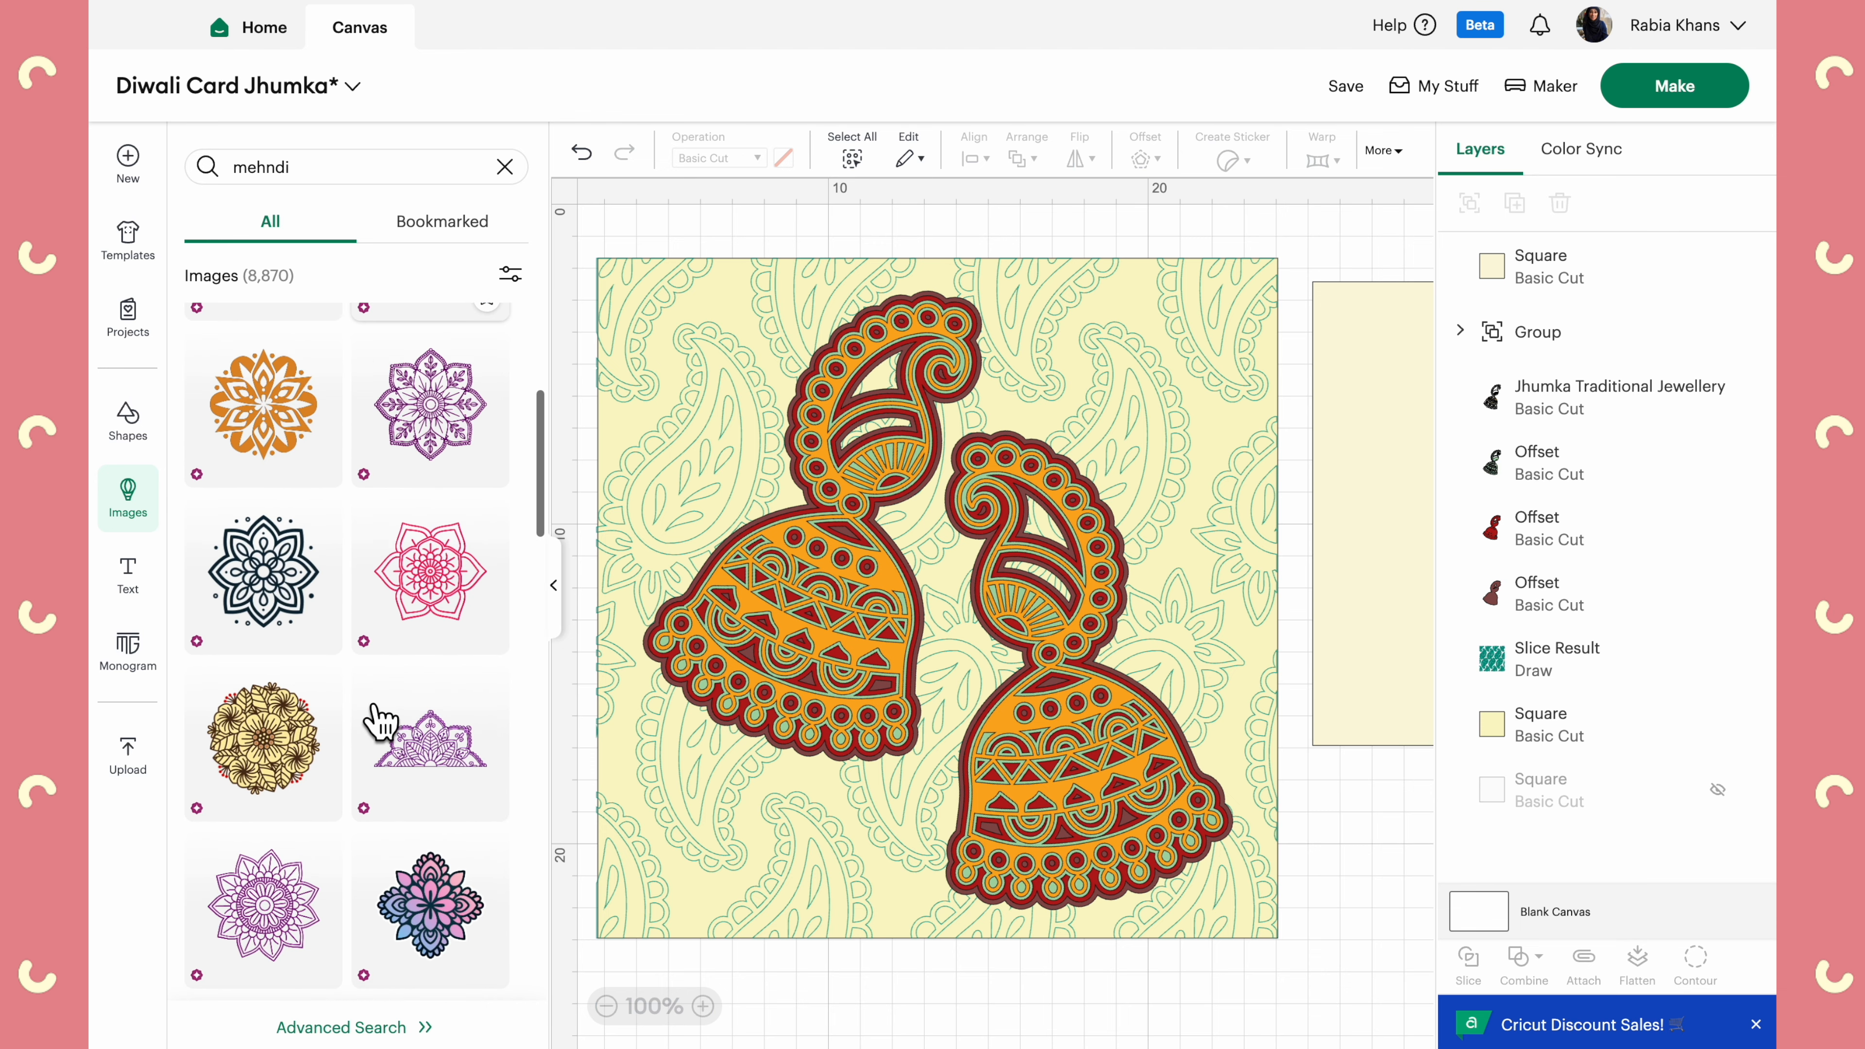
{"action": "scroll", "coordinate": [380, 724], "scroll_direction": "down", "scroll_amount": 7}
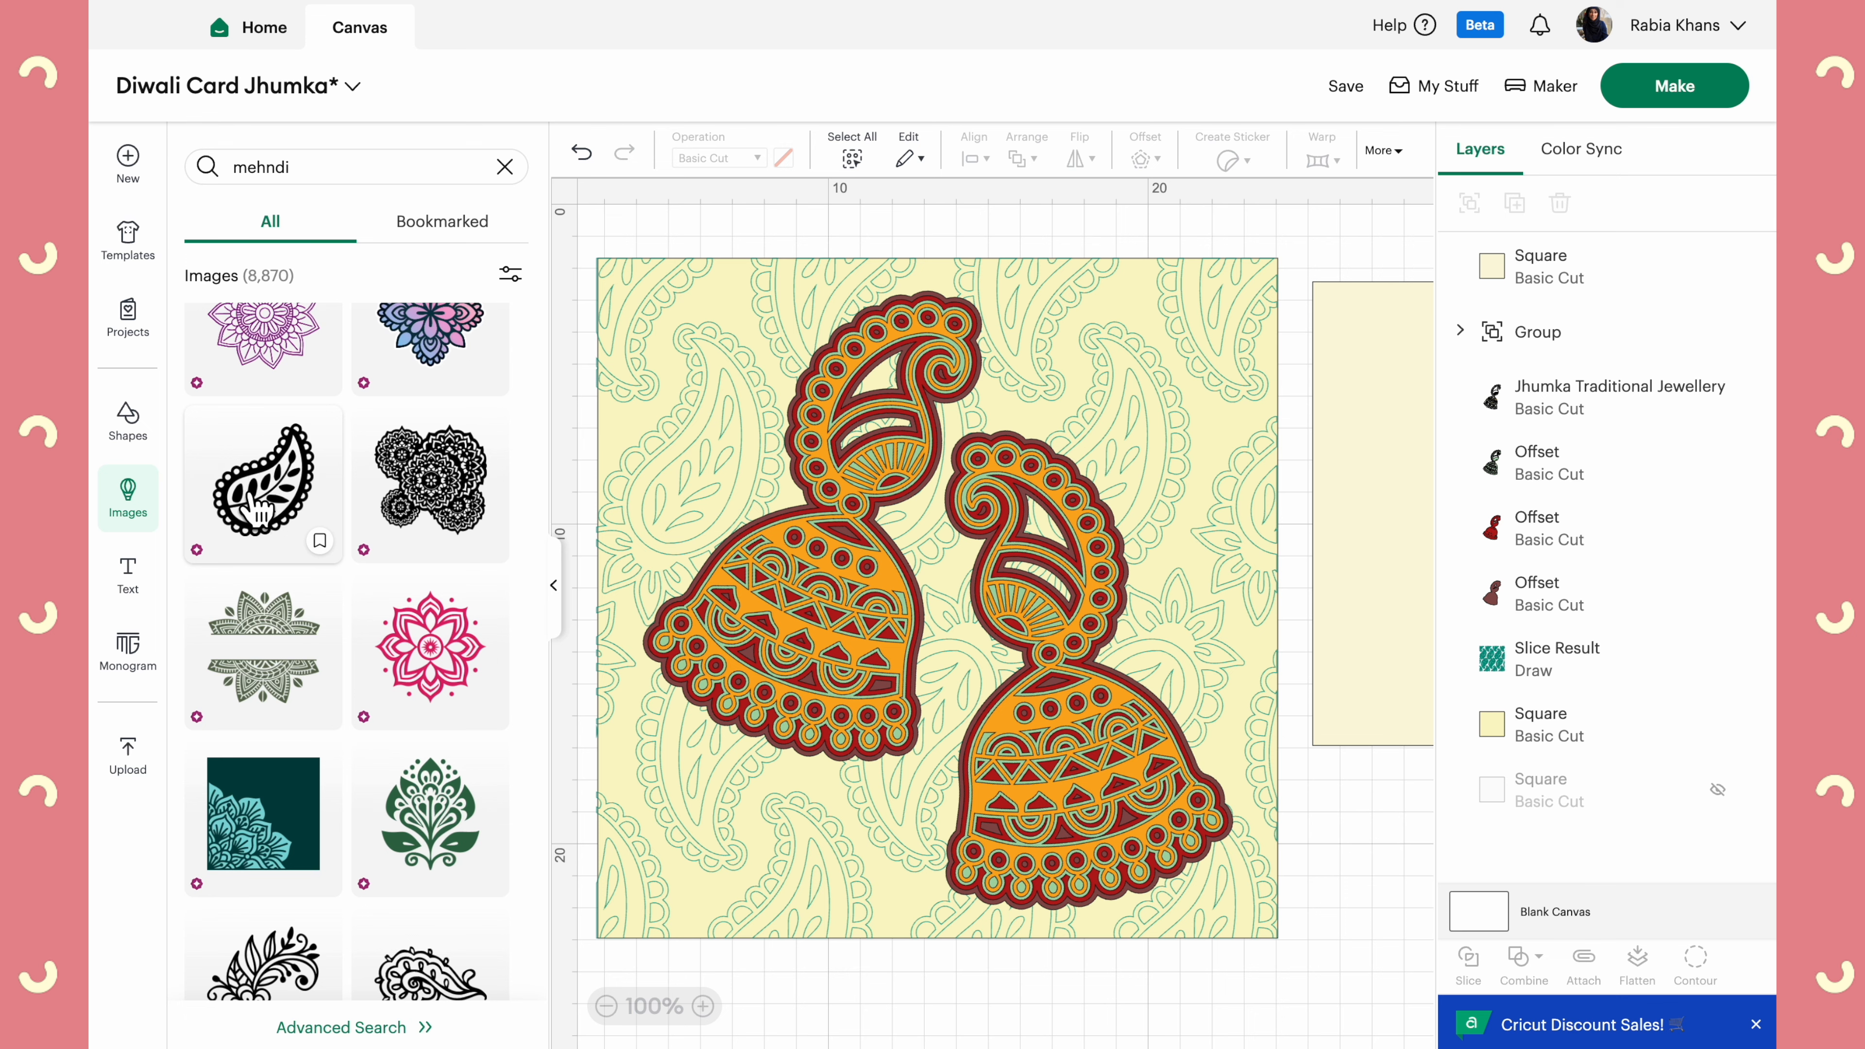
{"action": "scroll", "coordinate": [250, 492], "scroll_direction": "down", "scroll_amount": 1}
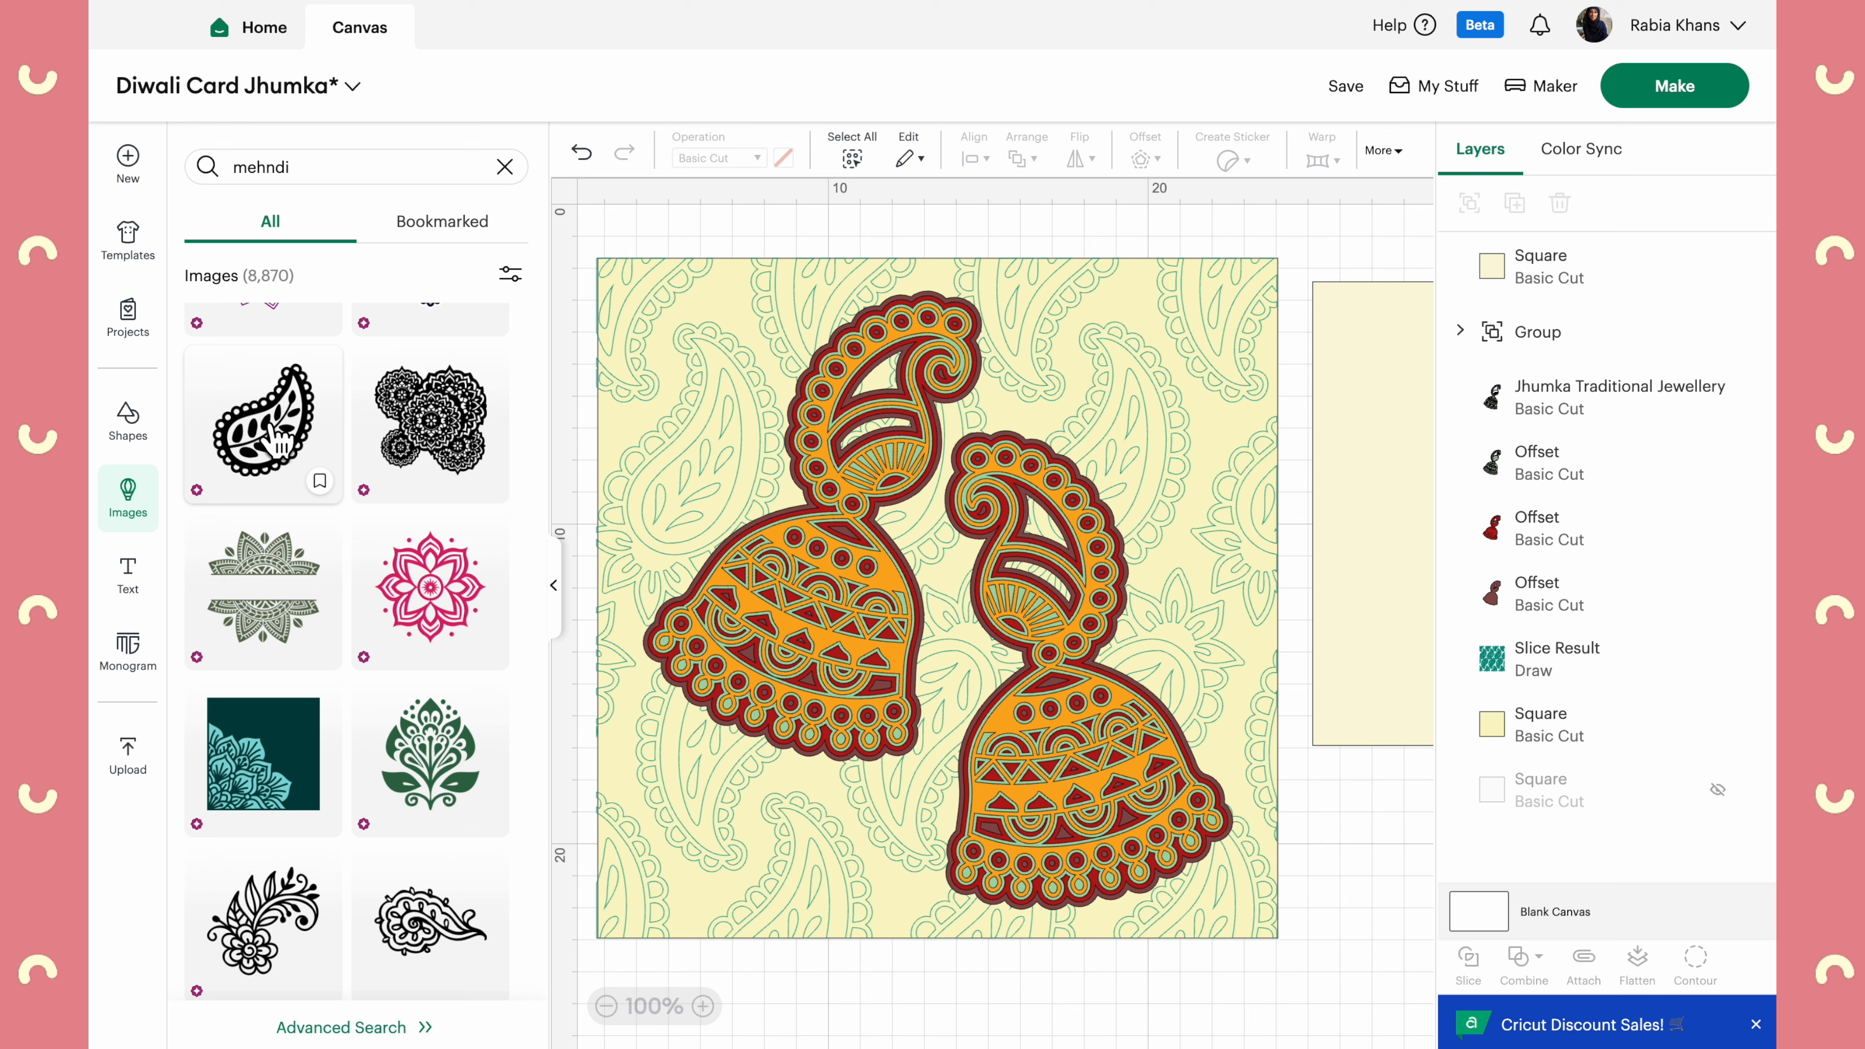
Search the image library for "paisley" and filter the results to Draw images only
{"action": "left_click", "coordinate": [309, 168]}
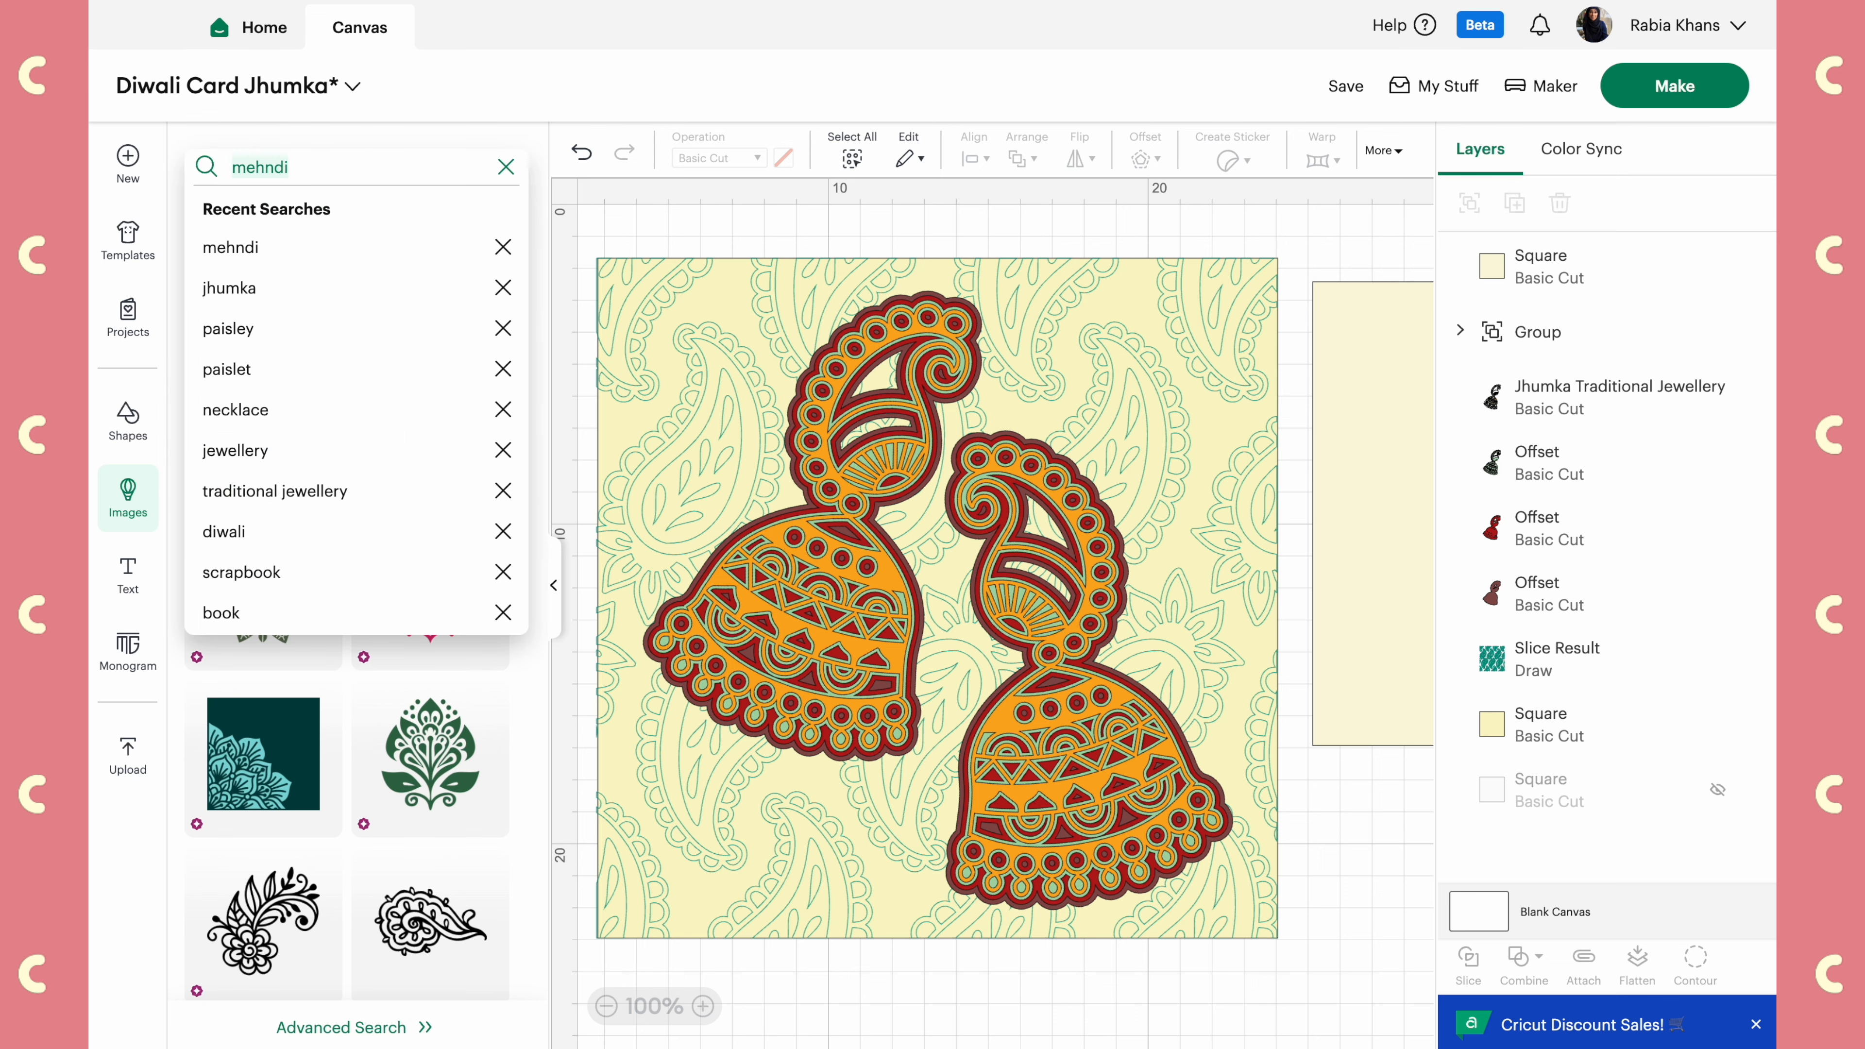
{"action": "left_click", "coordinate": [309, 330]}
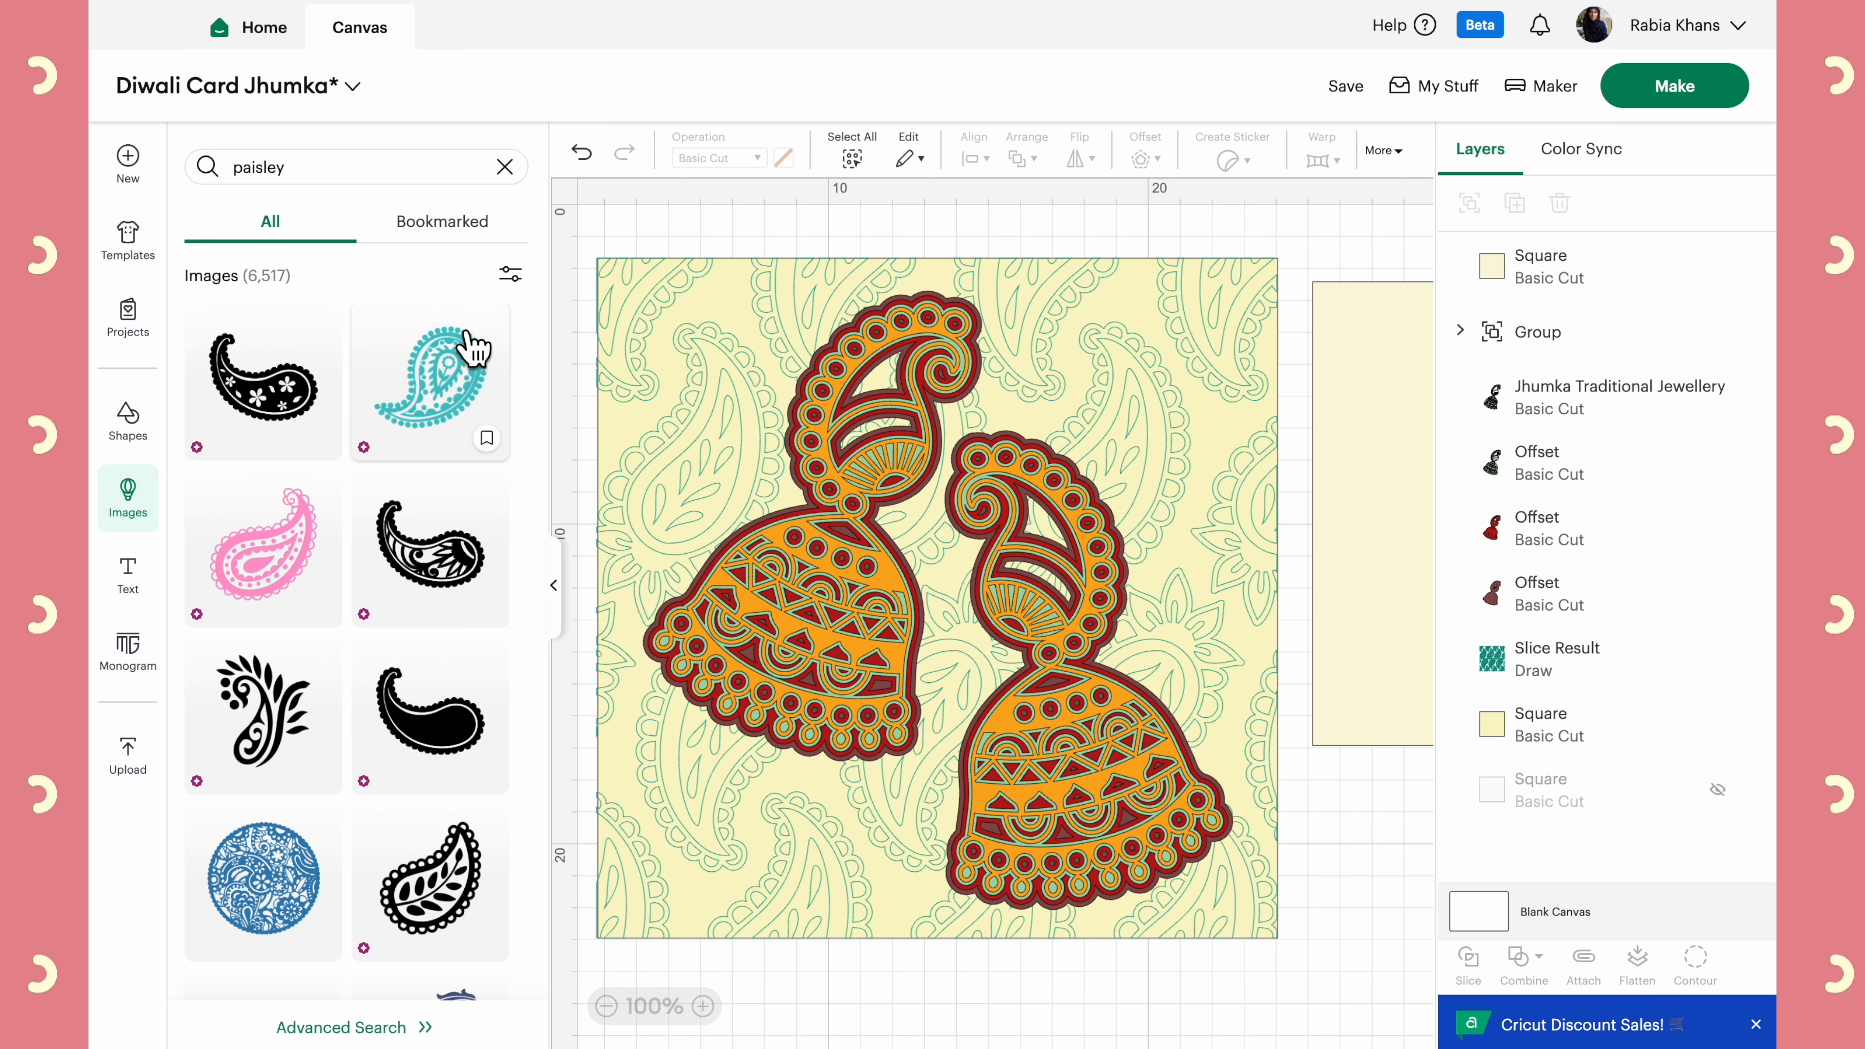
{"action": "left_click", "coordinate": [510, 275]}
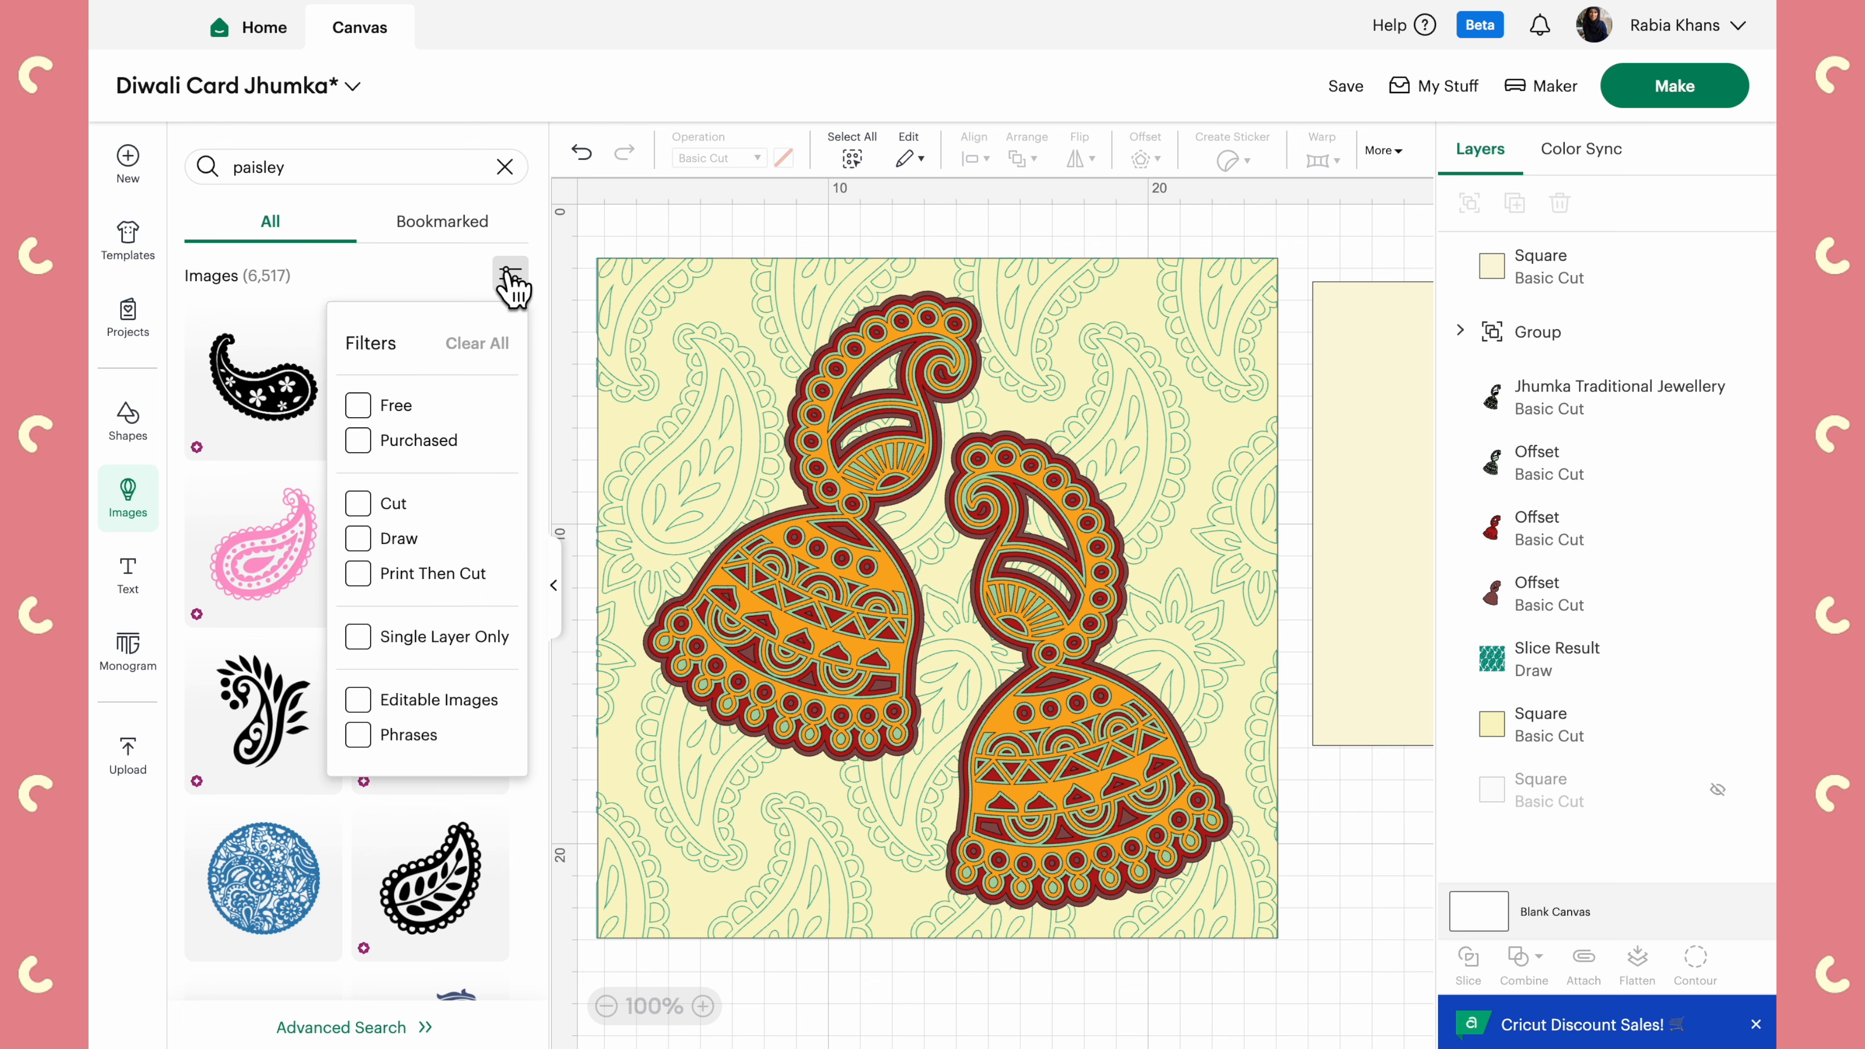
{"action": "left_click", "coordinate": [358, 544]}
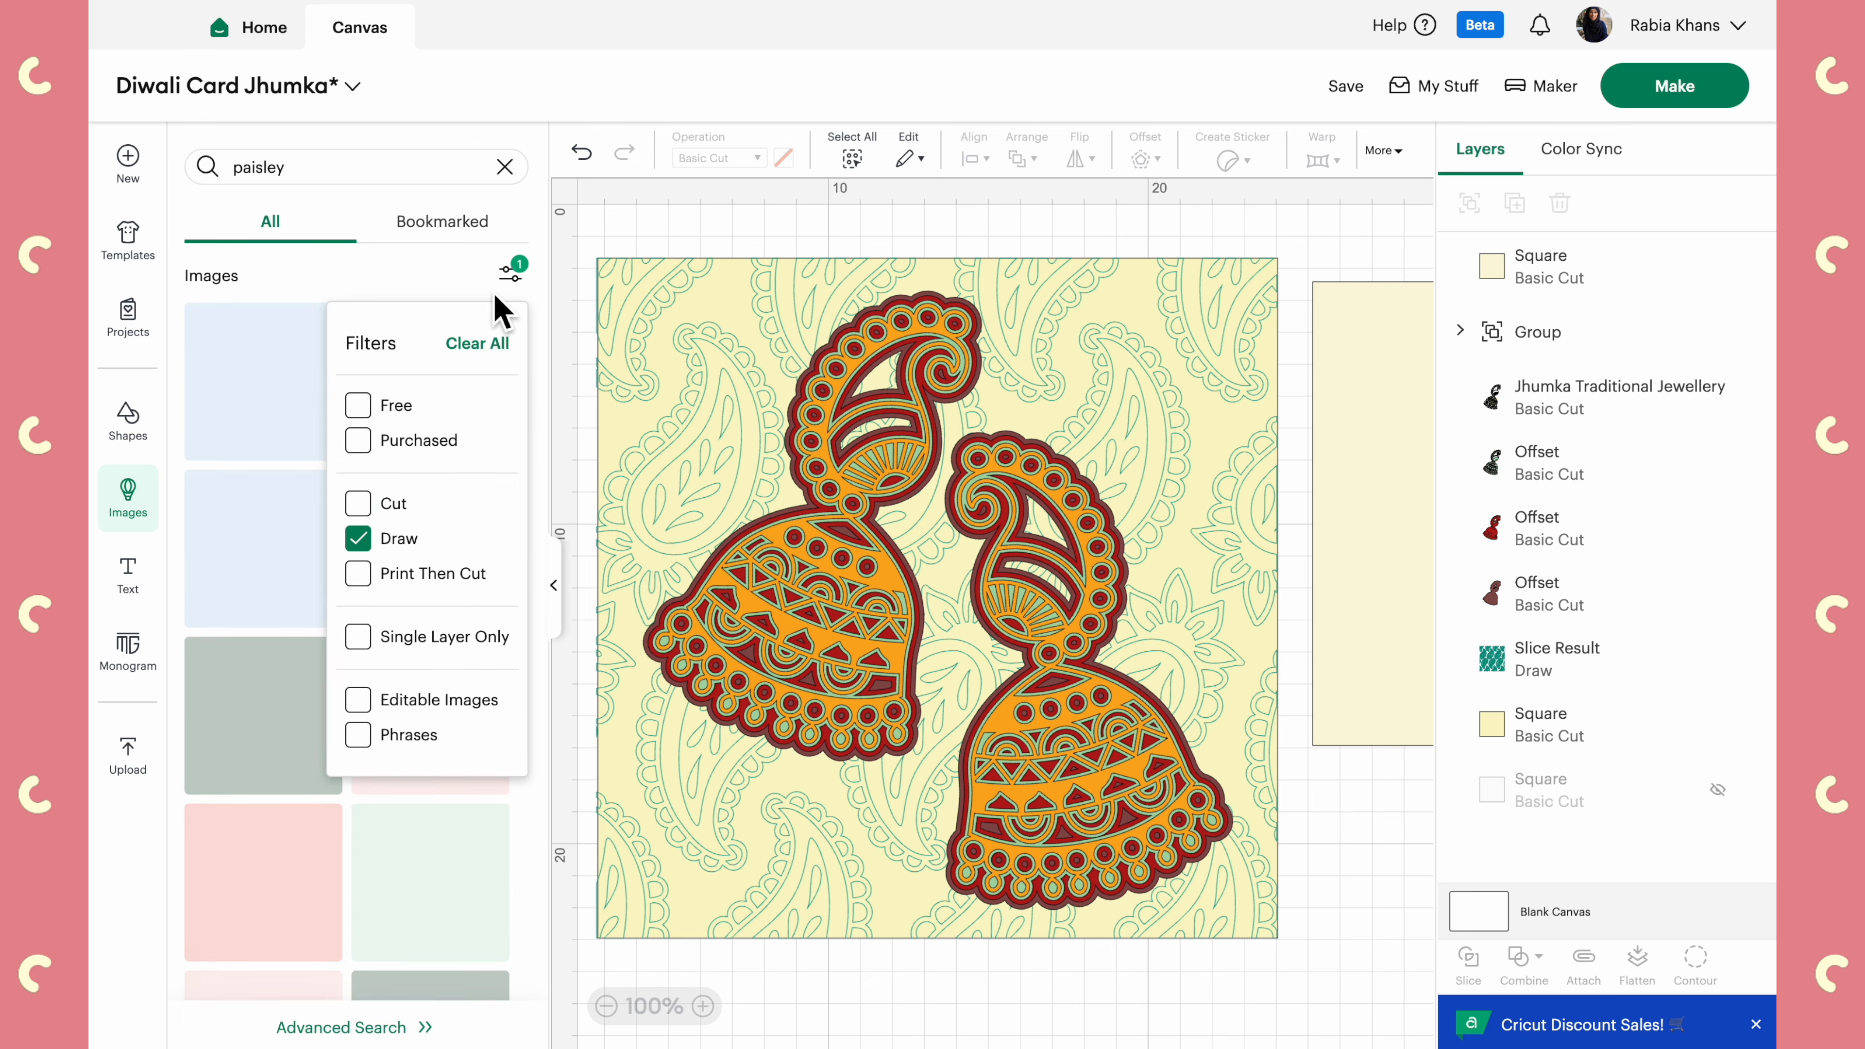
{"action": "left_click", "coordinate": [509, 281]}
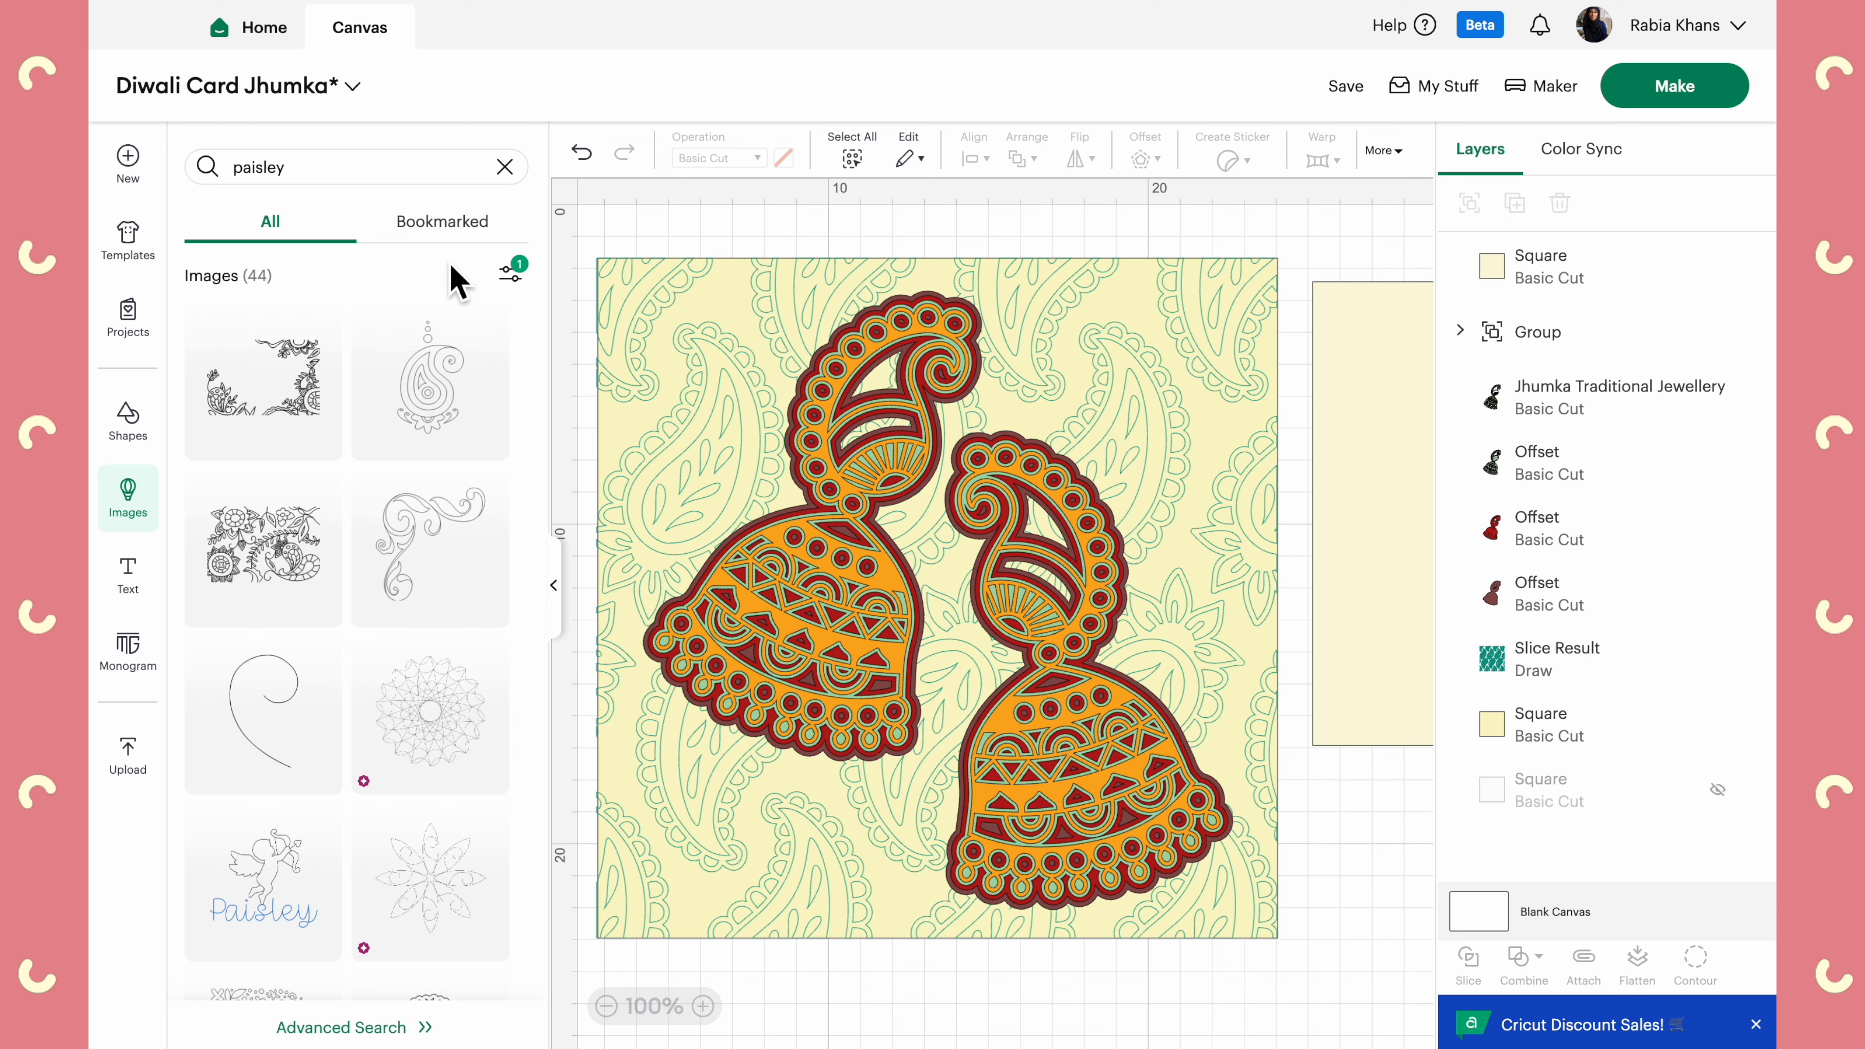
Look through the draw-only paisley images for a motif that suits the card background
{"action": "scroll", "coordinate": [470, 633], "scroll_direction": "down", "scroll_amount": 2}
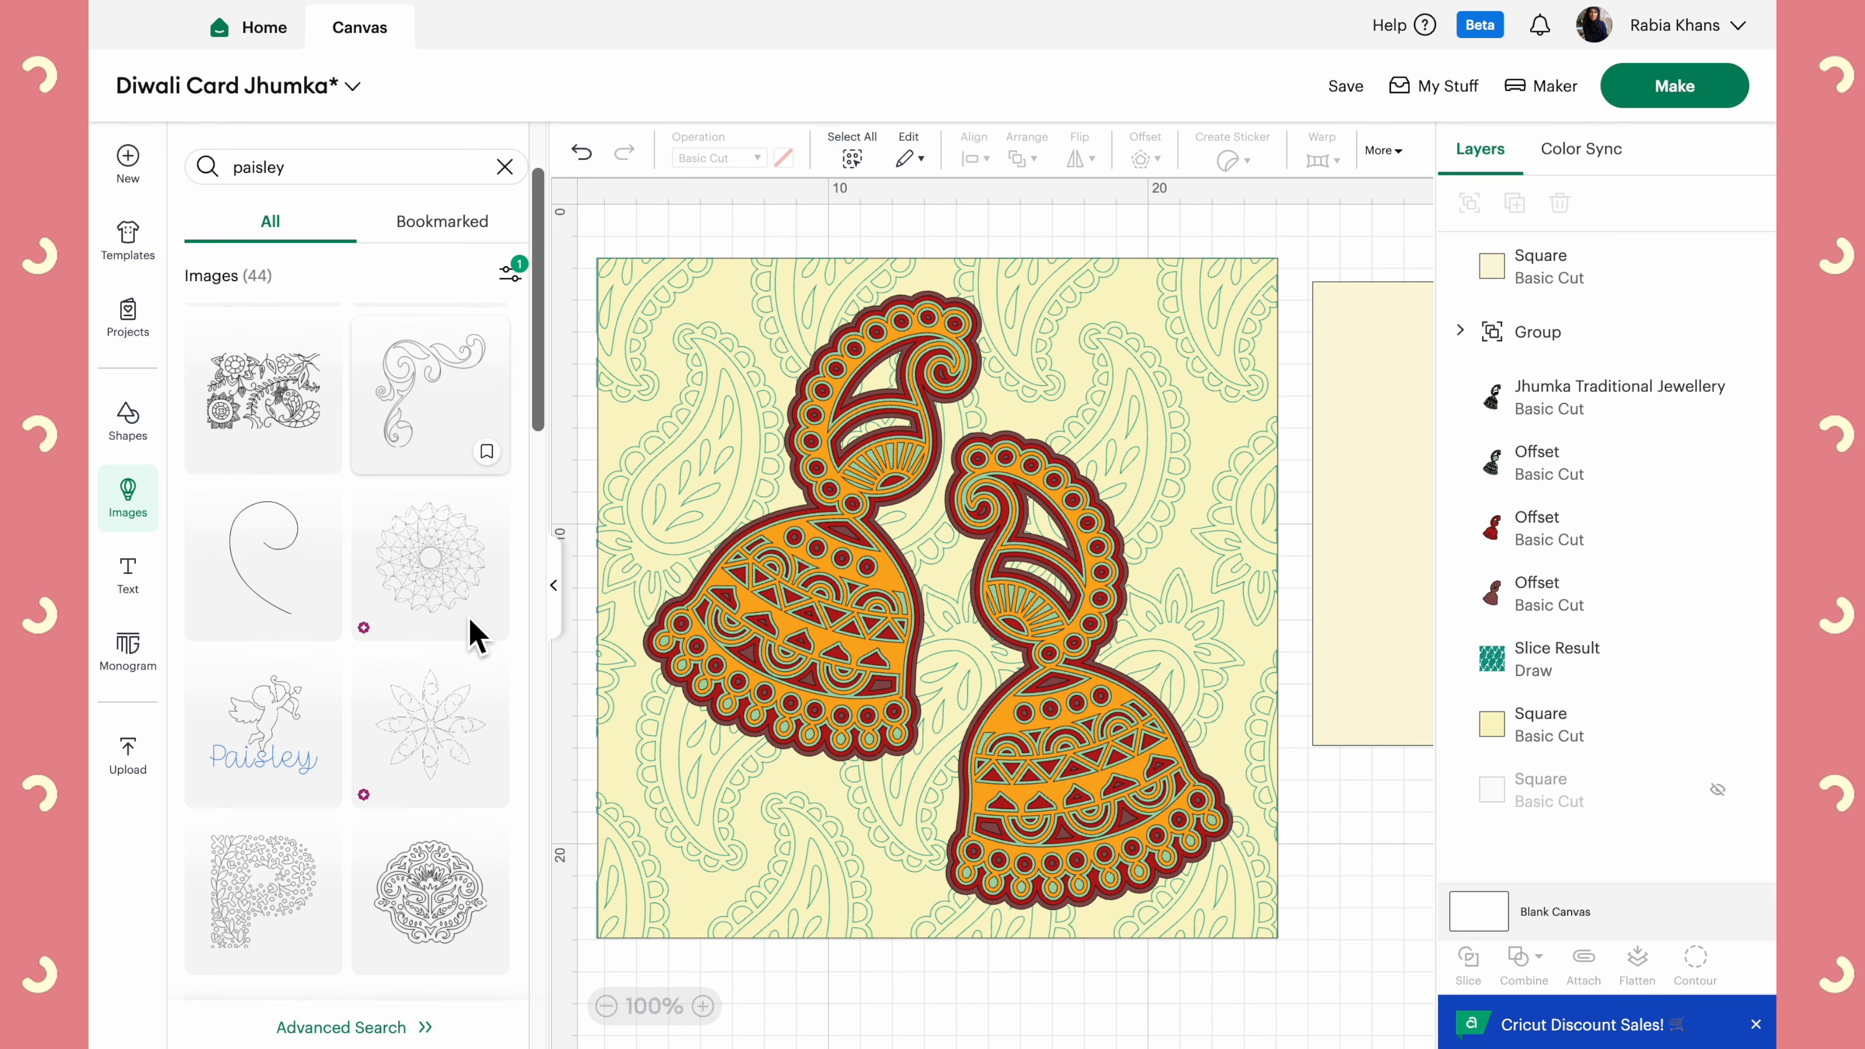
{"action": "scroll", "coordinate": [471, 633], "scroll_direction": "down", "scroll_amount": 4}
{"action": "scroll", "coordinate": [471, 633], "scroll_direction": "down", "scroll_amount": 3}
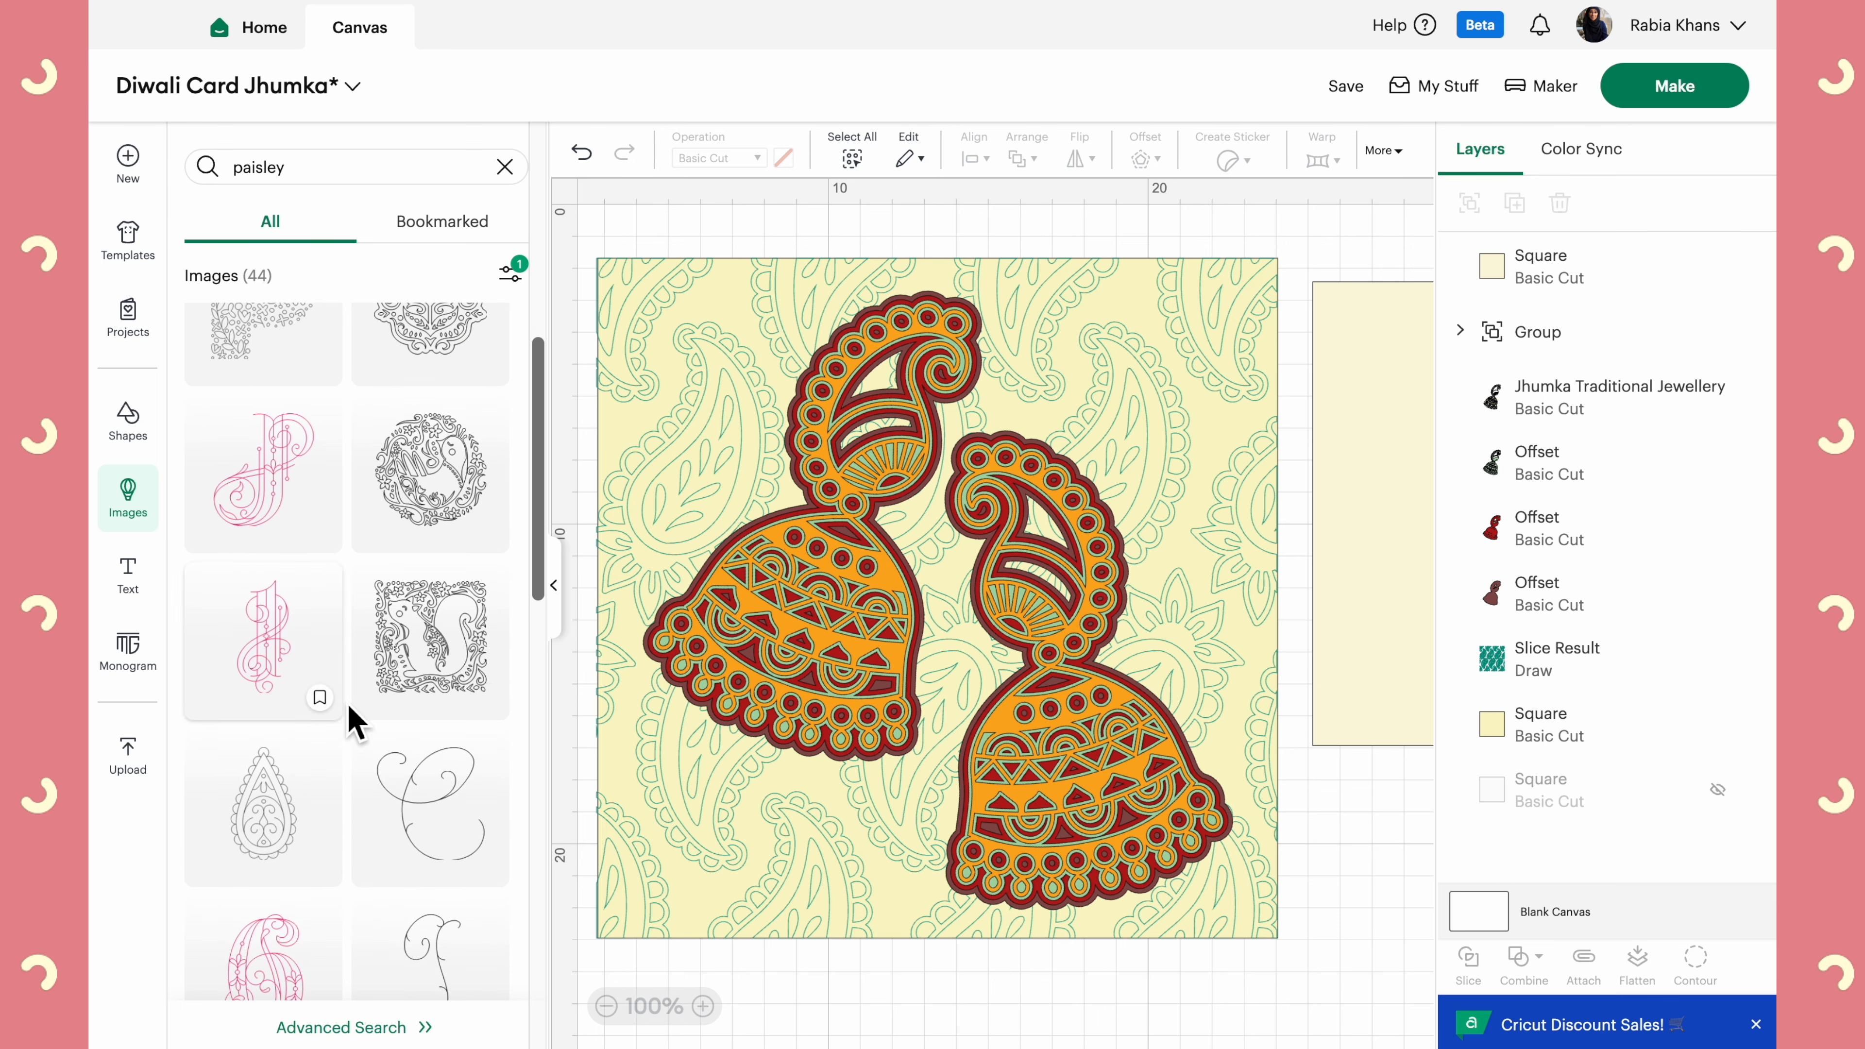
{"action": "scroll", "coordinate": [360, 764], "scroll_direction": "down", "scroll_amount": 3}
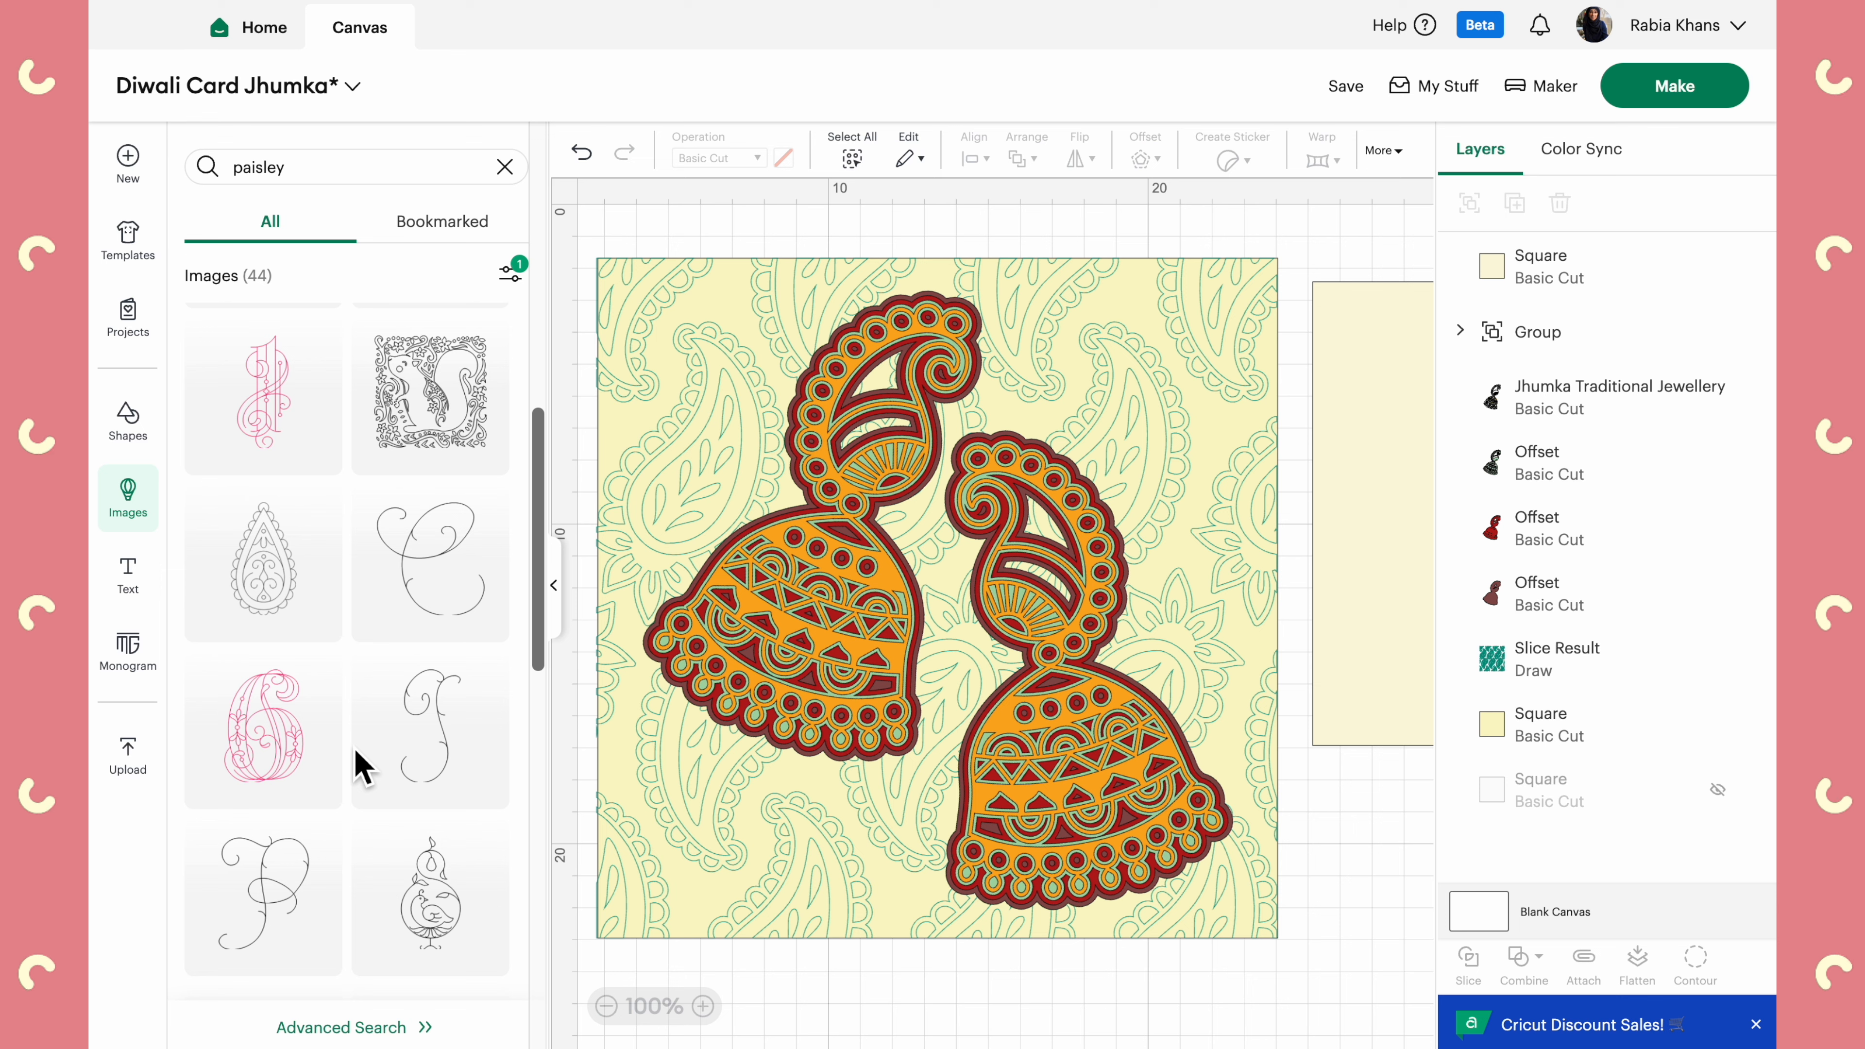
{"action": "scroll", "coordinate": [360, 764], "scroll_direction": "down", "scroll_amount": 6}
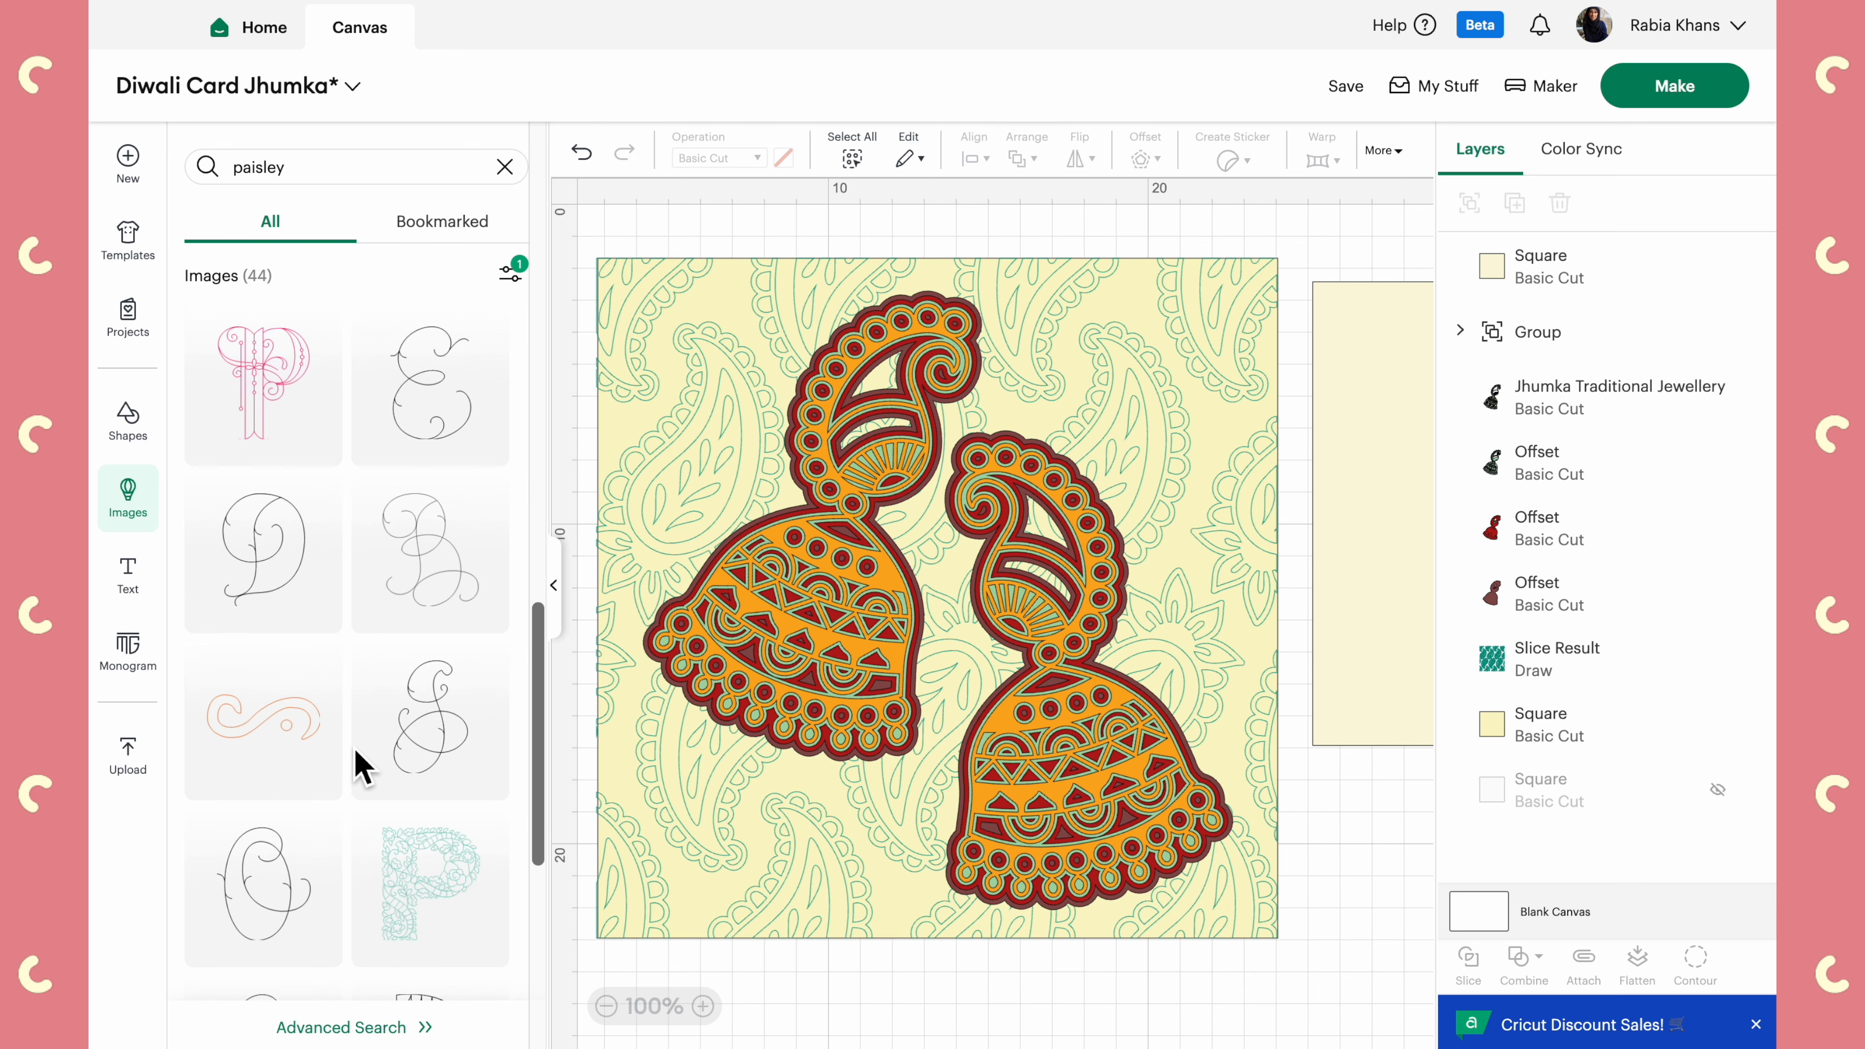
{"action": "scroll", "coordinate": [360, 764], "scroll_direction": "down", "scroll_amount": 3}
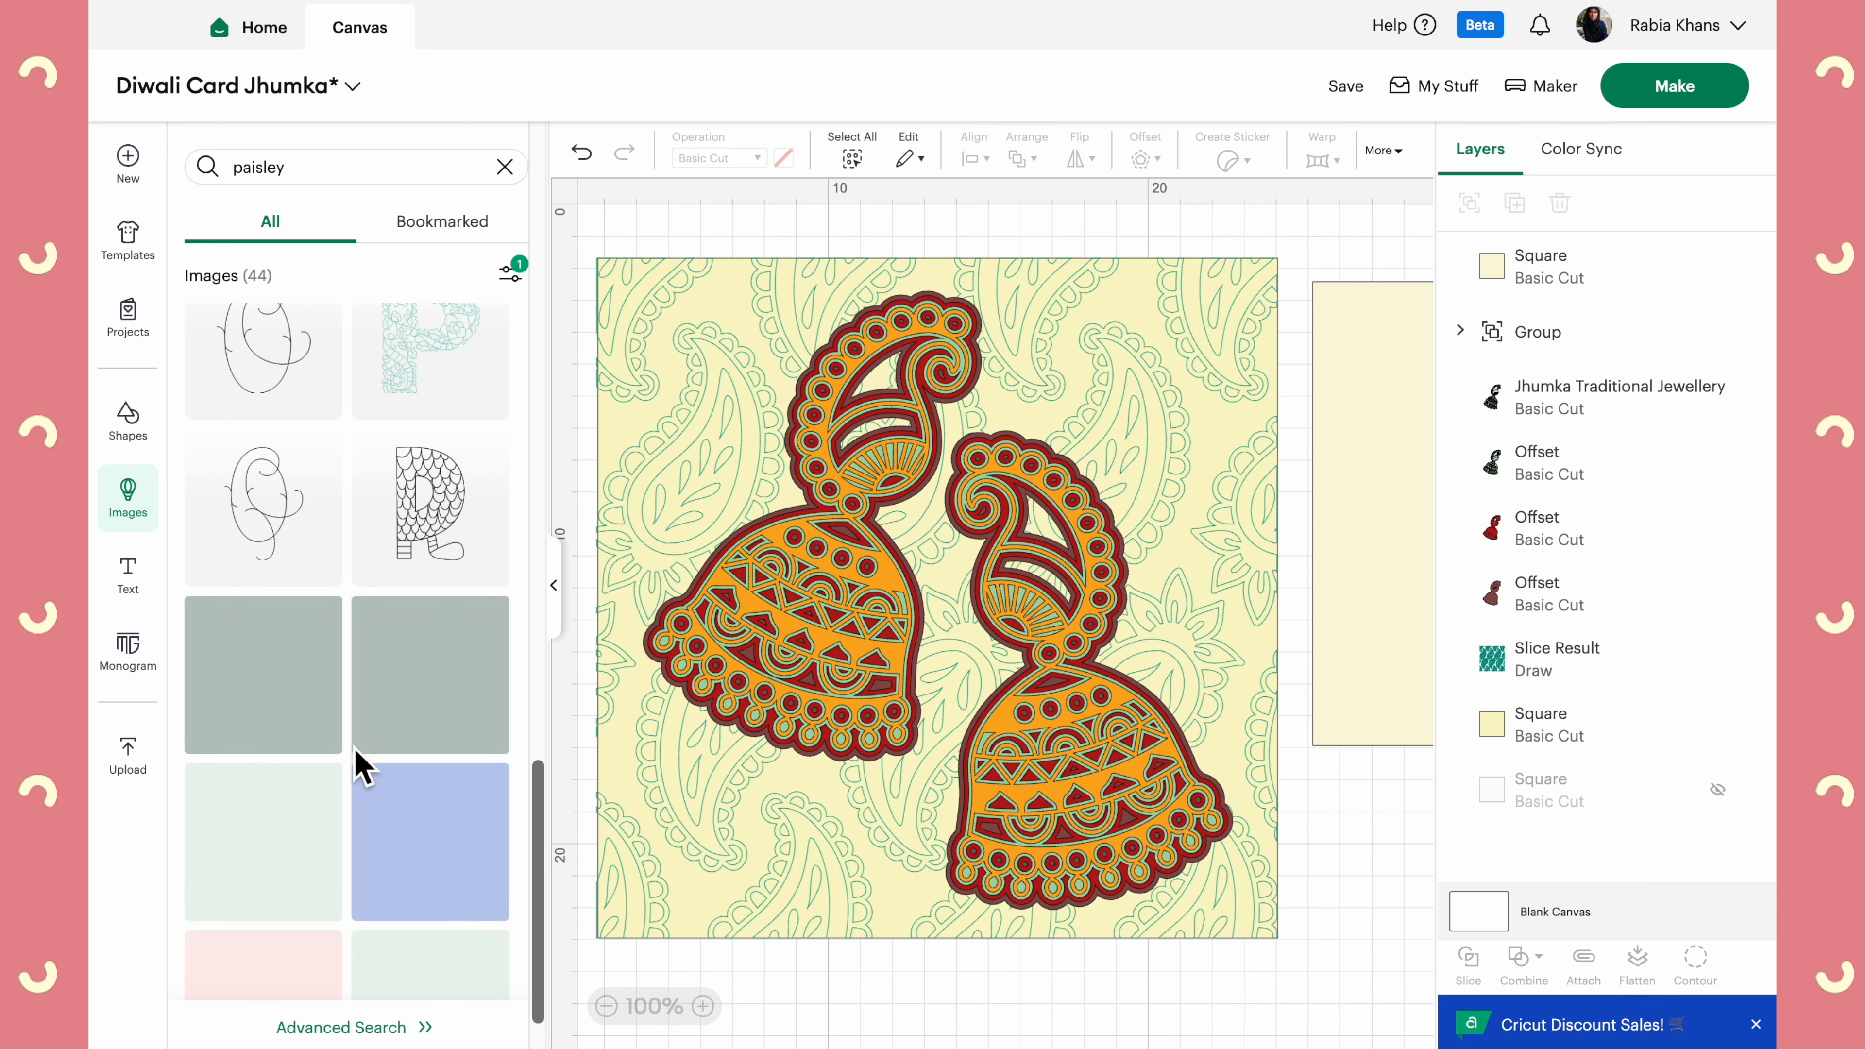
{"action": "scroll", "coordinate": [360, 764], "scroll_direction": "up", "scroll_amount": 8}
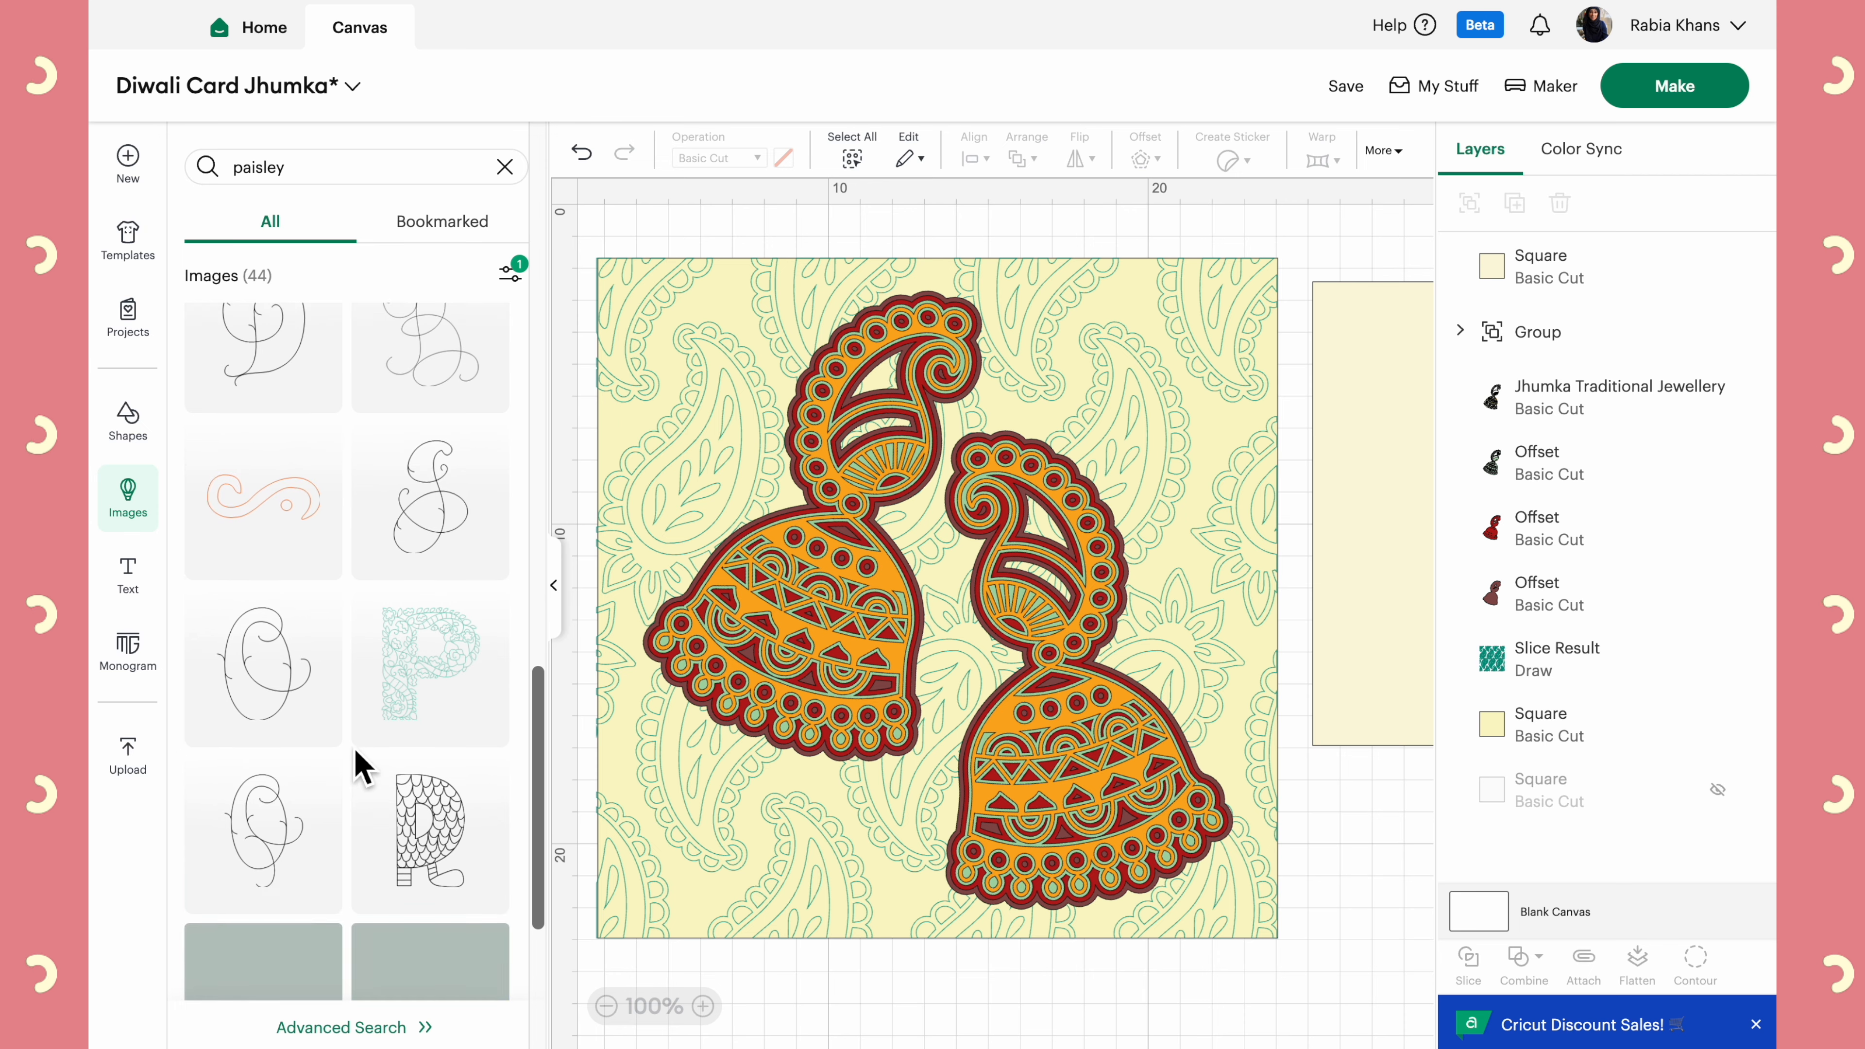
{"action": "scroll", "coordinate": [360, 764], "scroll_direction": "up", "scroll_amount": 10}
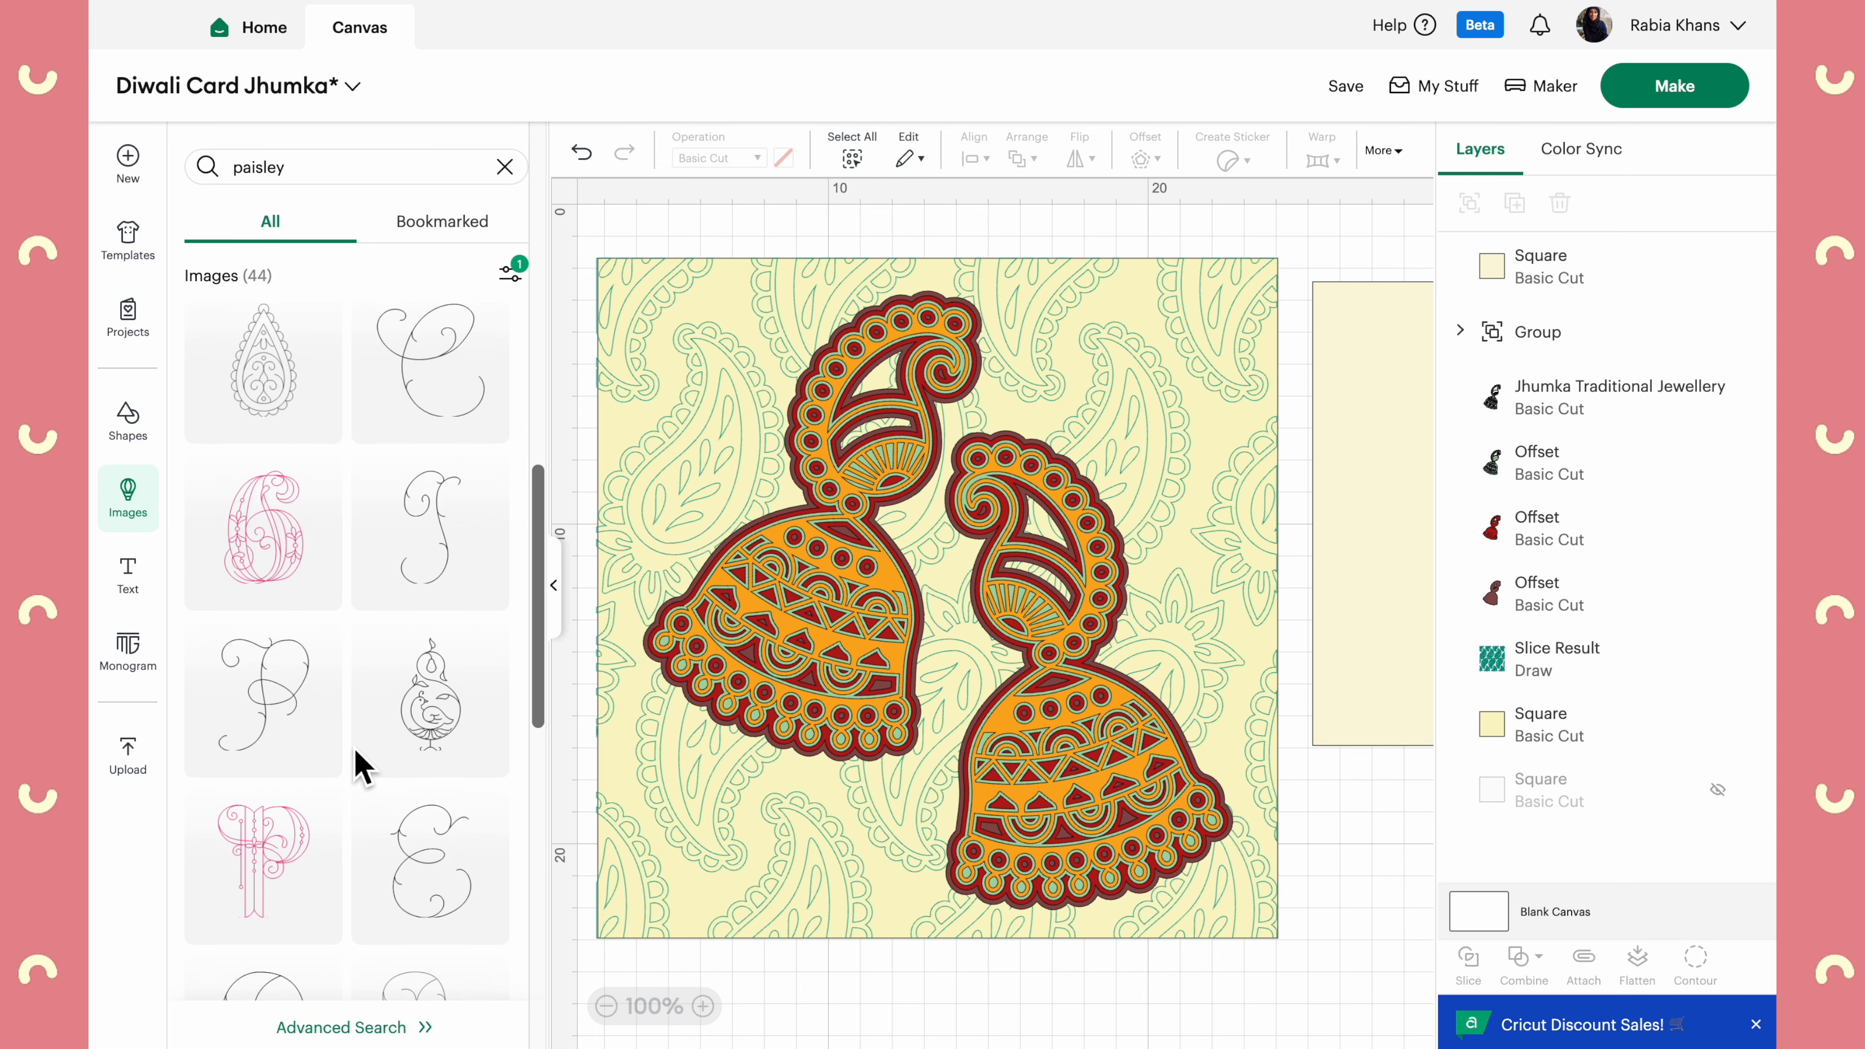
{"action": "scroll", "coordinate": [360, 764], "scroll_direction": "up", "scroll_amount": 10}
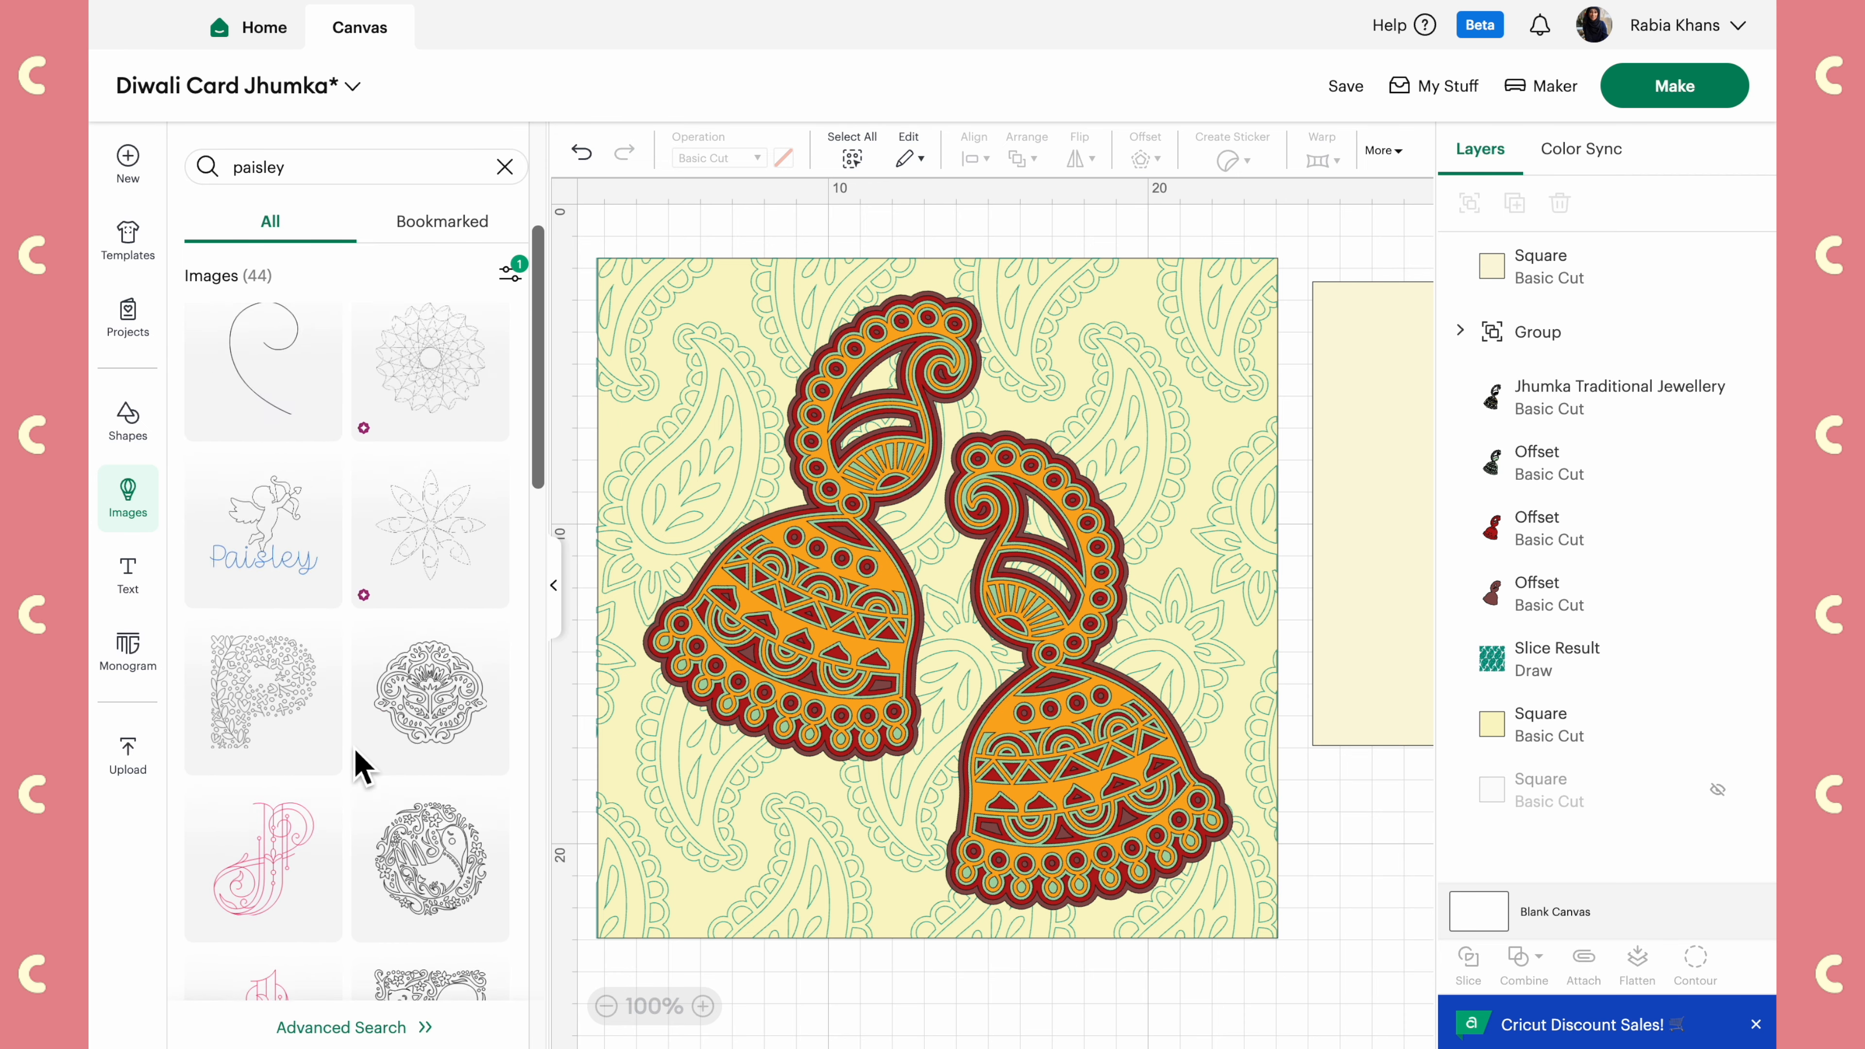
Remove the Draw filter from the paisley search and open the results in Advanced Search
{"action": "left_click", "coordinate": [511, 273]}
{"action": "left_click", "coordinate": [359, 537]}
{"action": "left_click", "coordinate": [510, 273]}
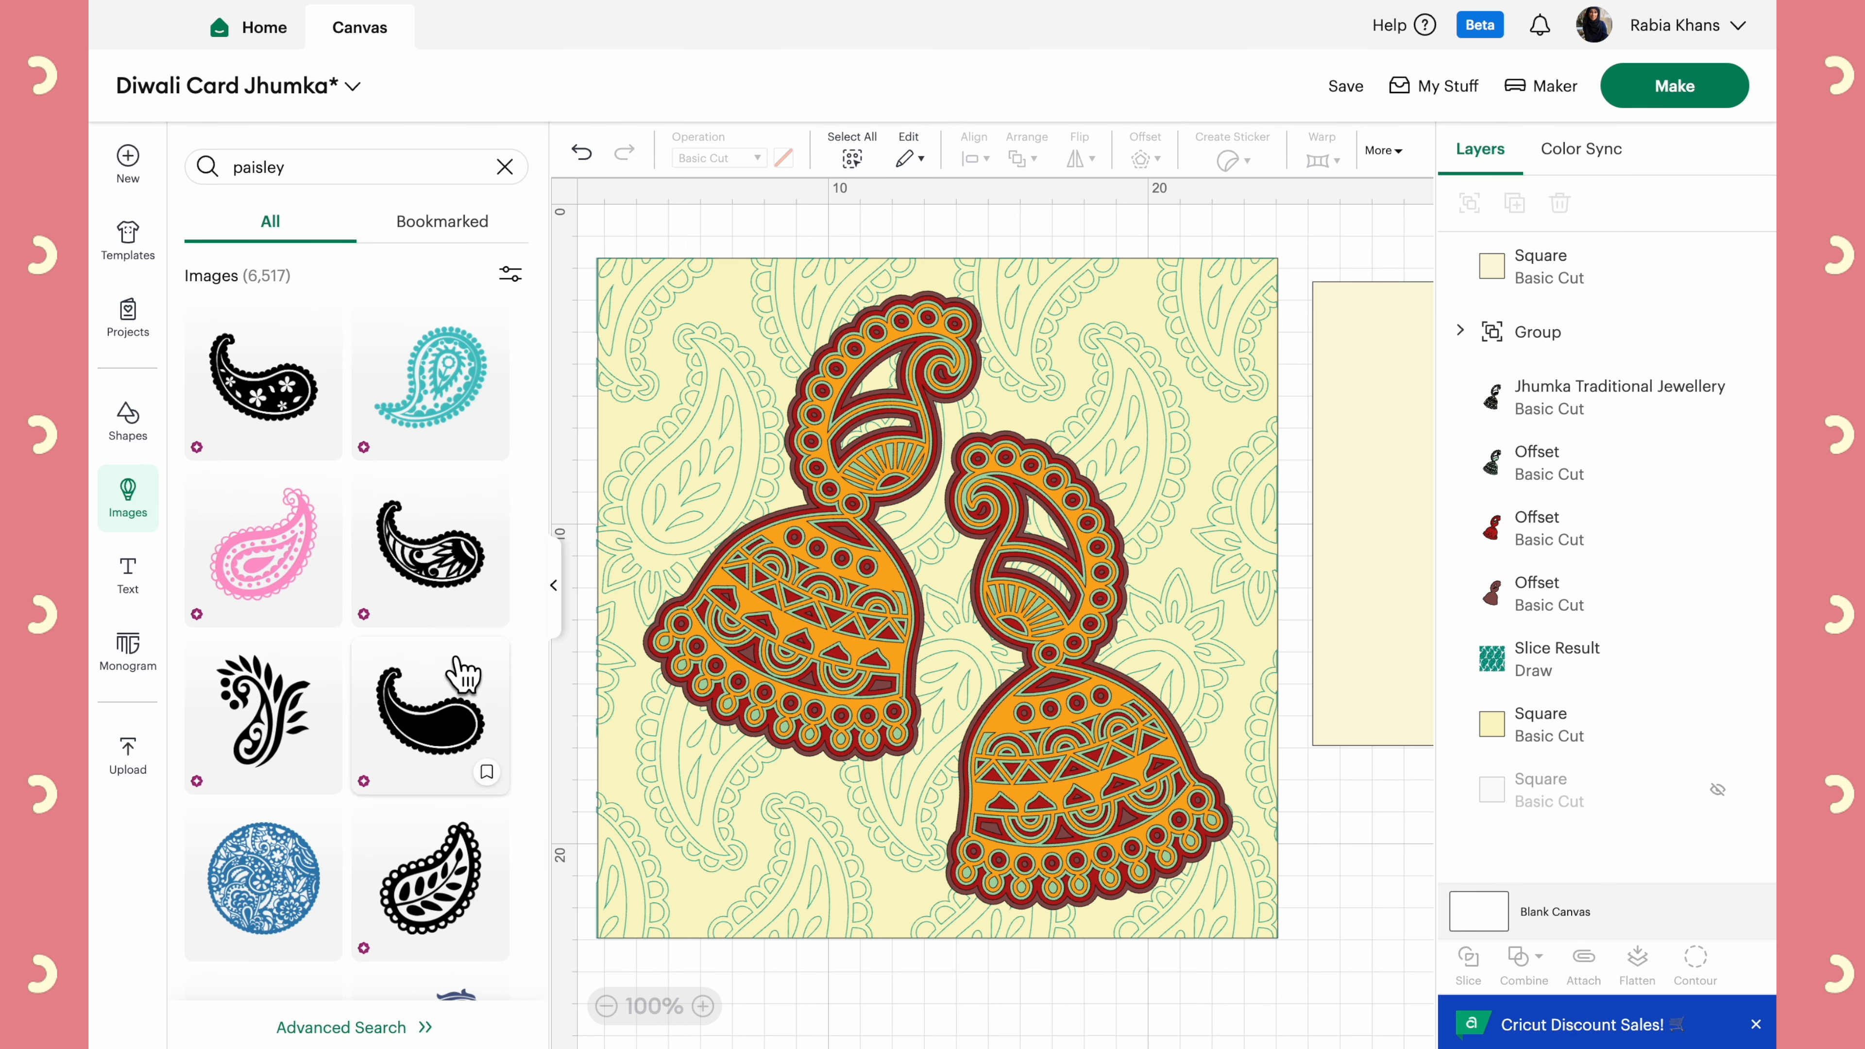
{"action": "left_click", "coordinate": [342, 1027]}
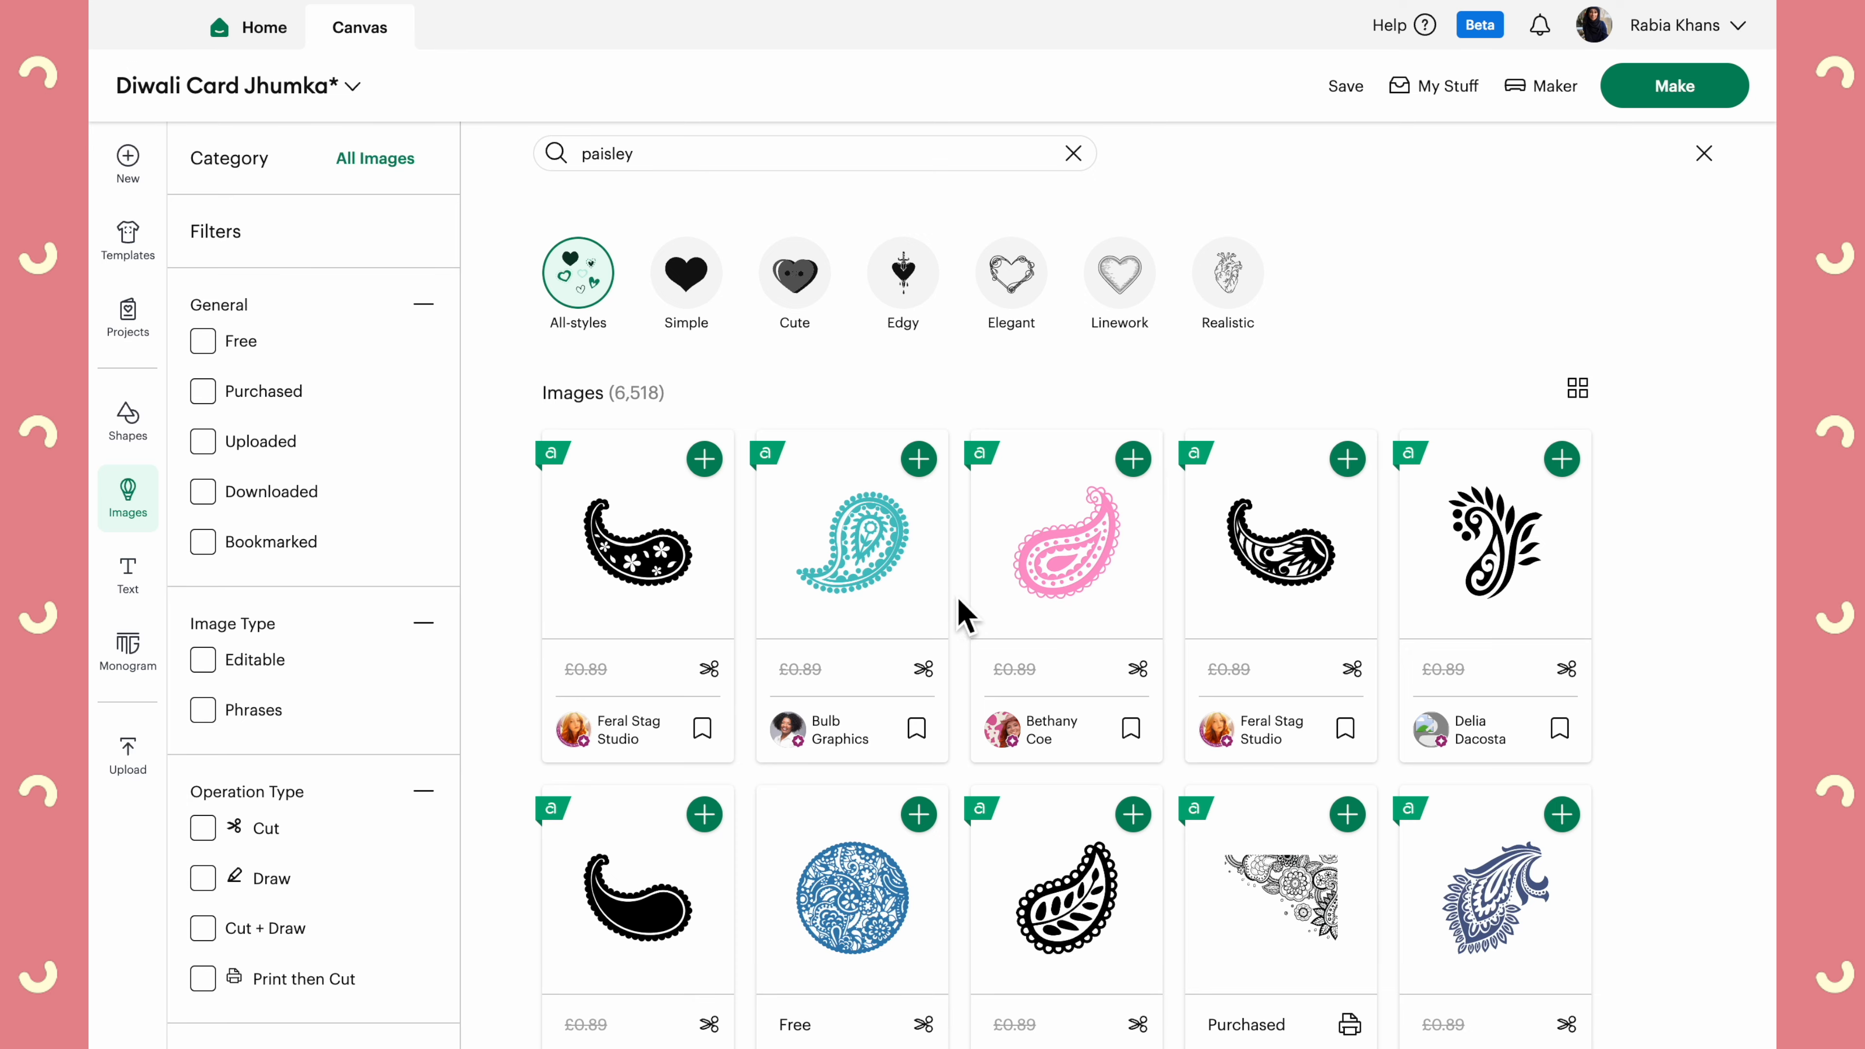
Open the details of the pink scalloped paisley and look through the similar images suggested for it
{"action": "left_click", "coordinate": [1078, 546]}
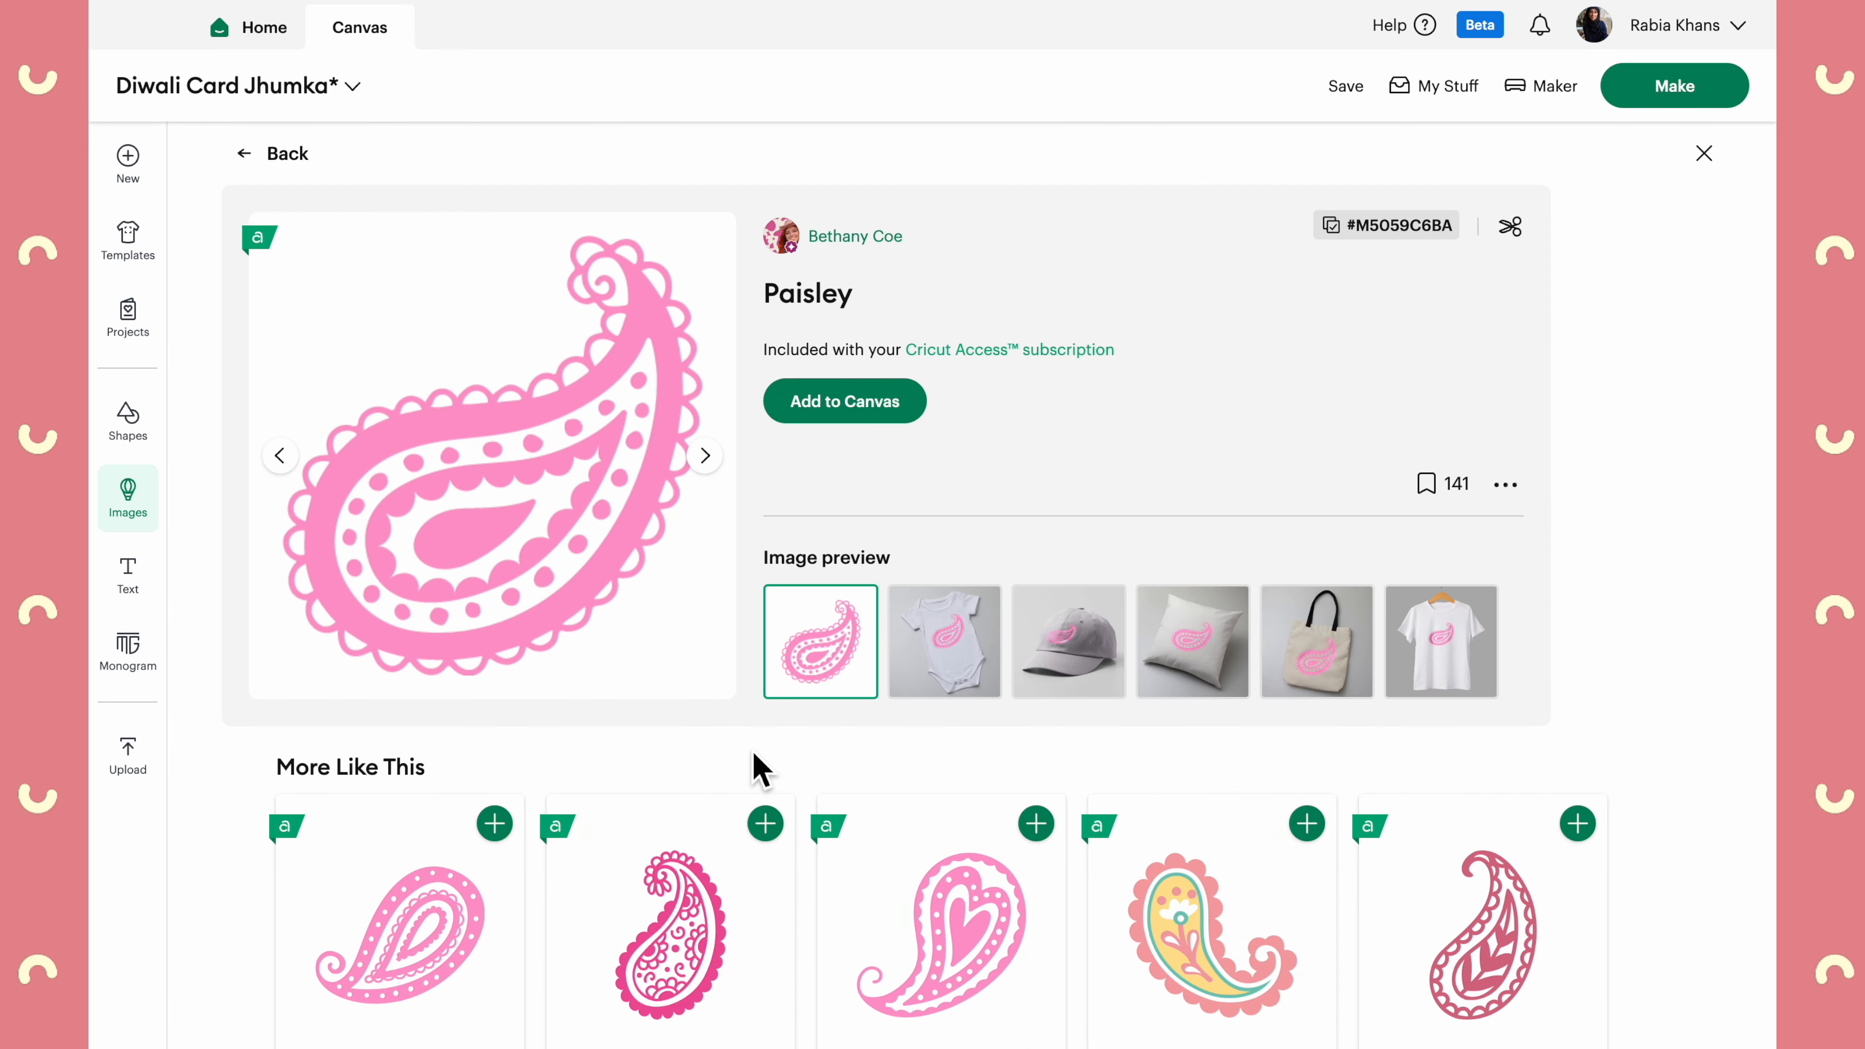
{"action": "scroll", "coordinate": [756, 749], "scroll_direction": "down", "scroll_amount": 4}
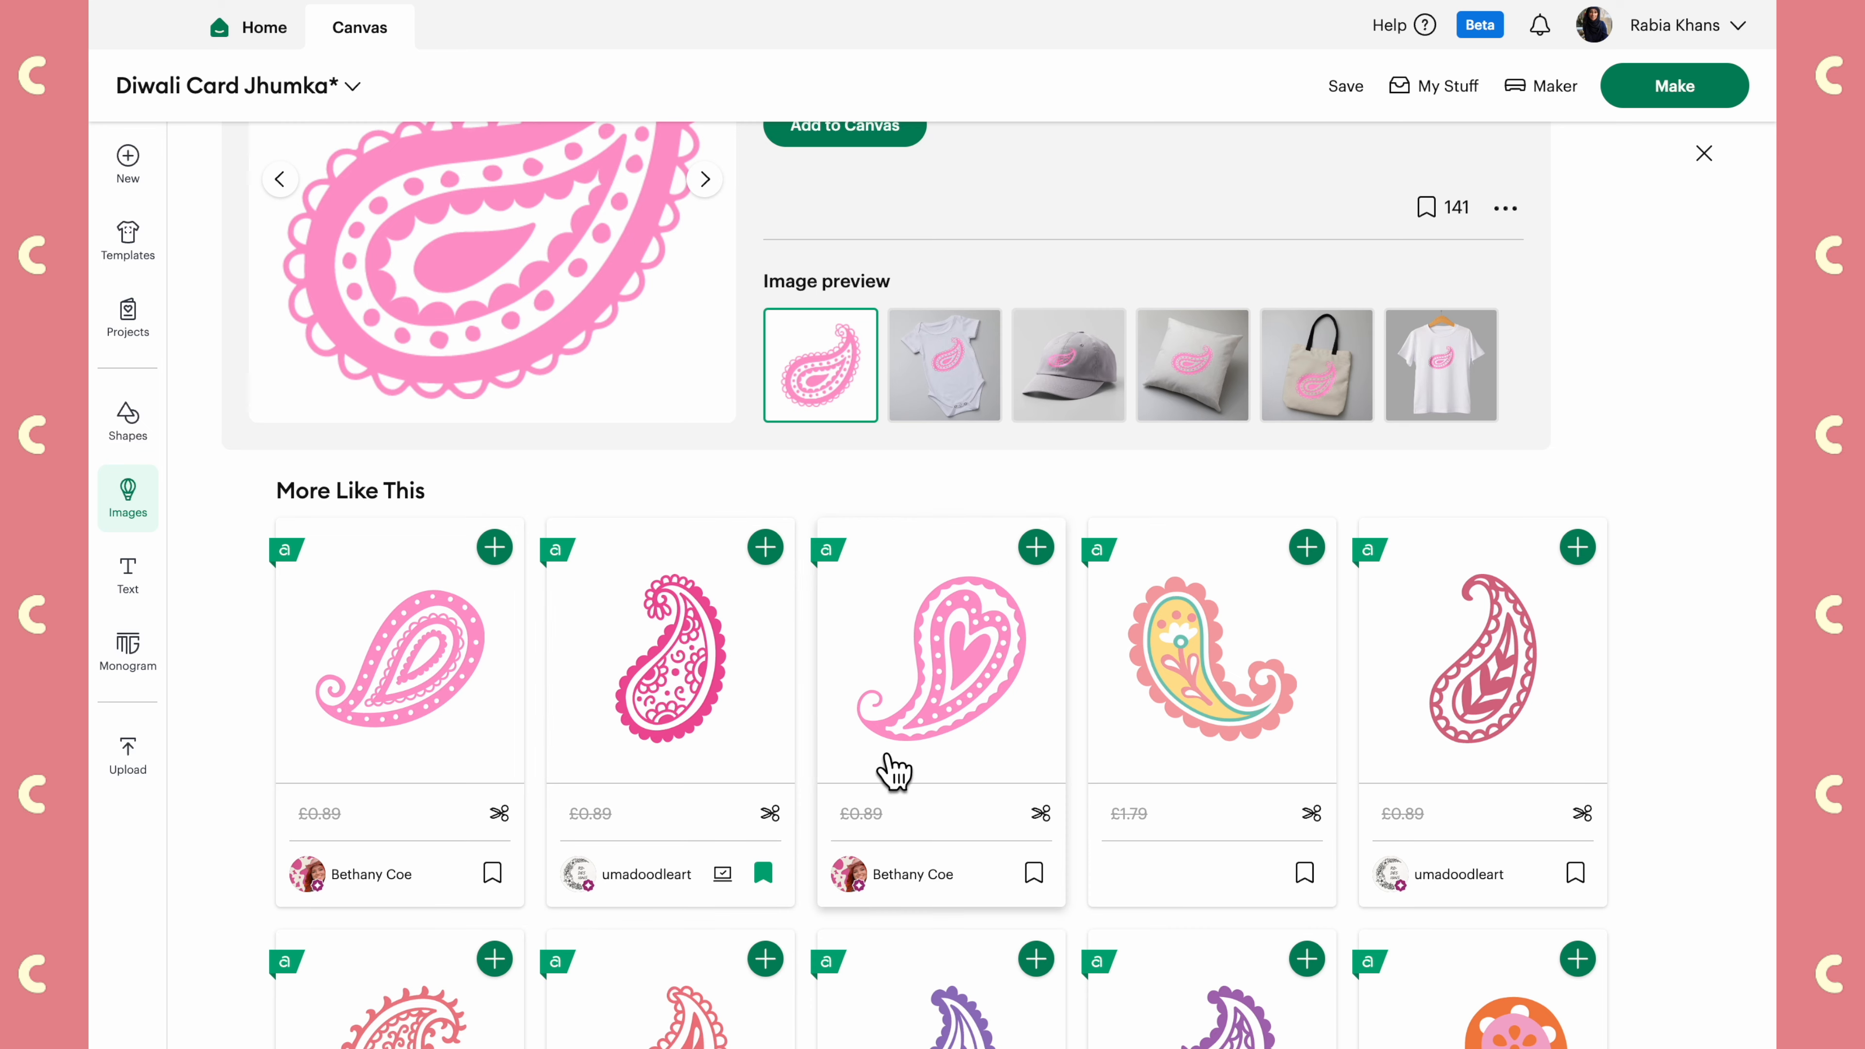
{"action": "scroll", "coordinate": [821, 741], "scroll_direction": "down", "scroll_amount": 2}
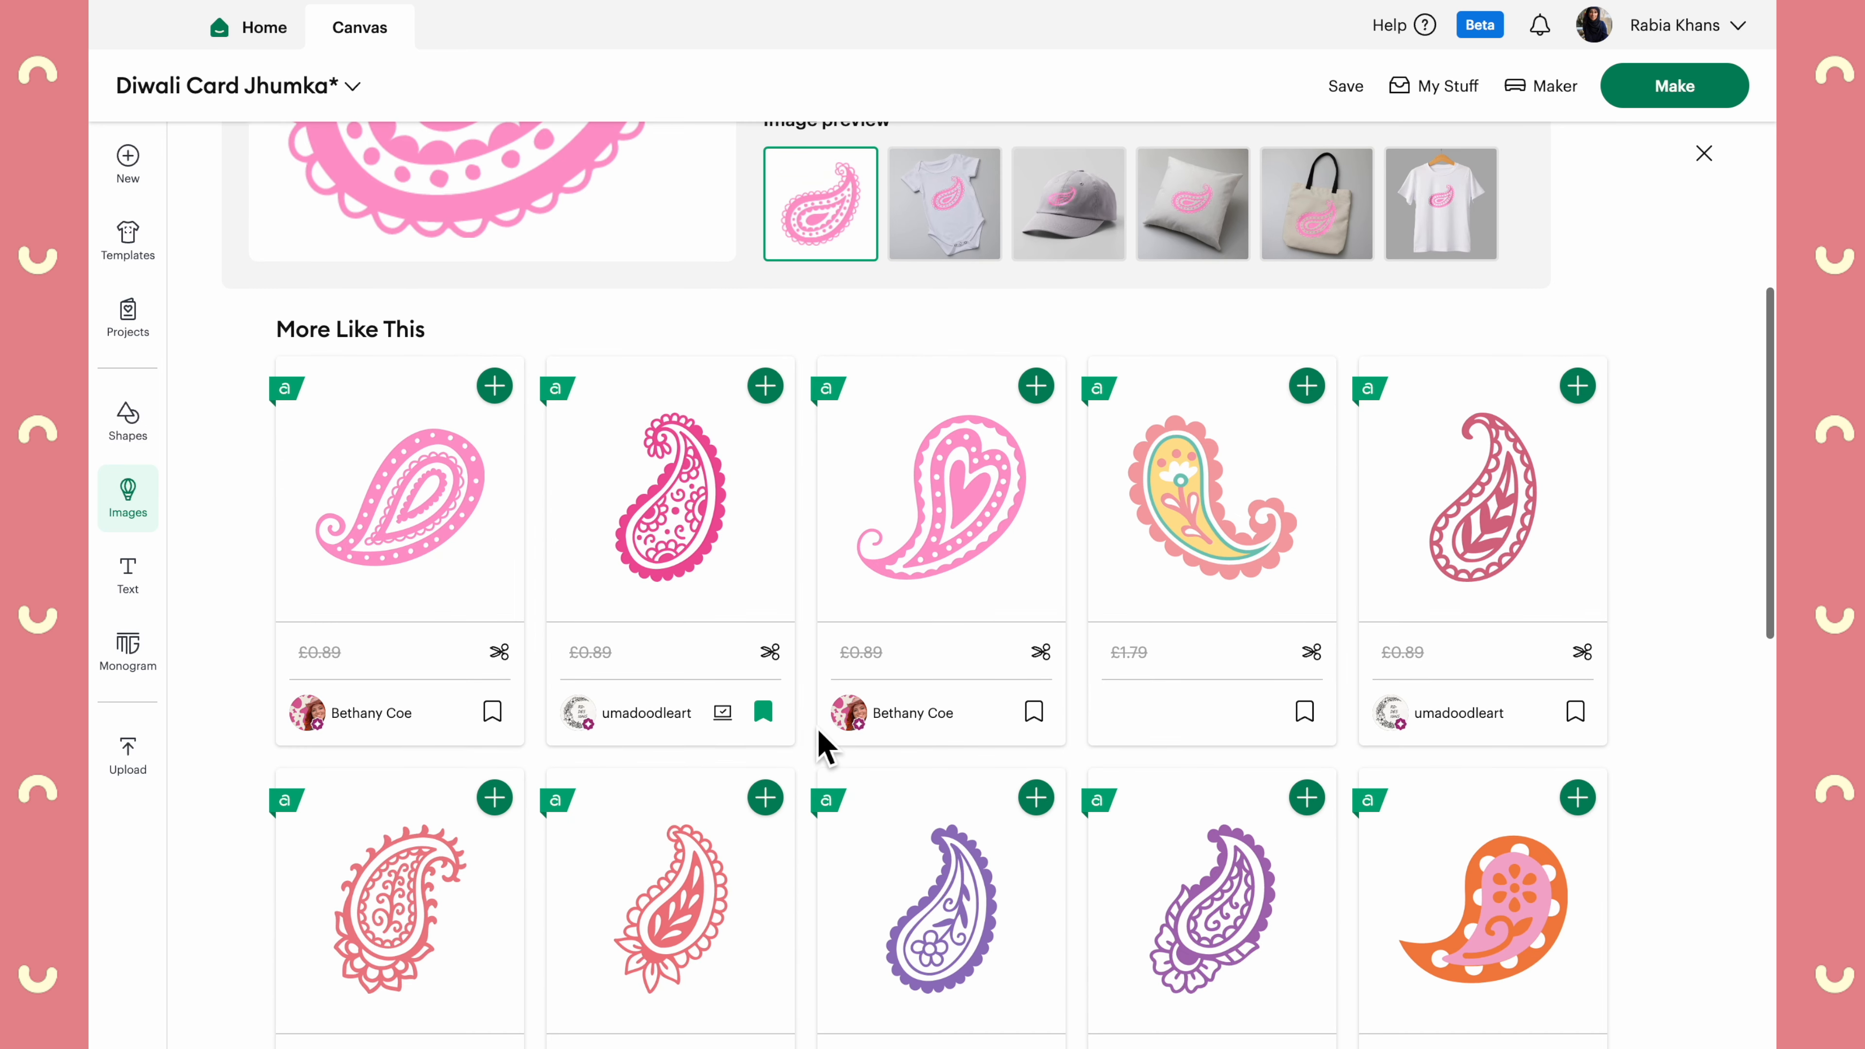
{"action": "scroll", "coordinate": [821, 742], "scroll_direction": "down", "scroll_amount": 4}
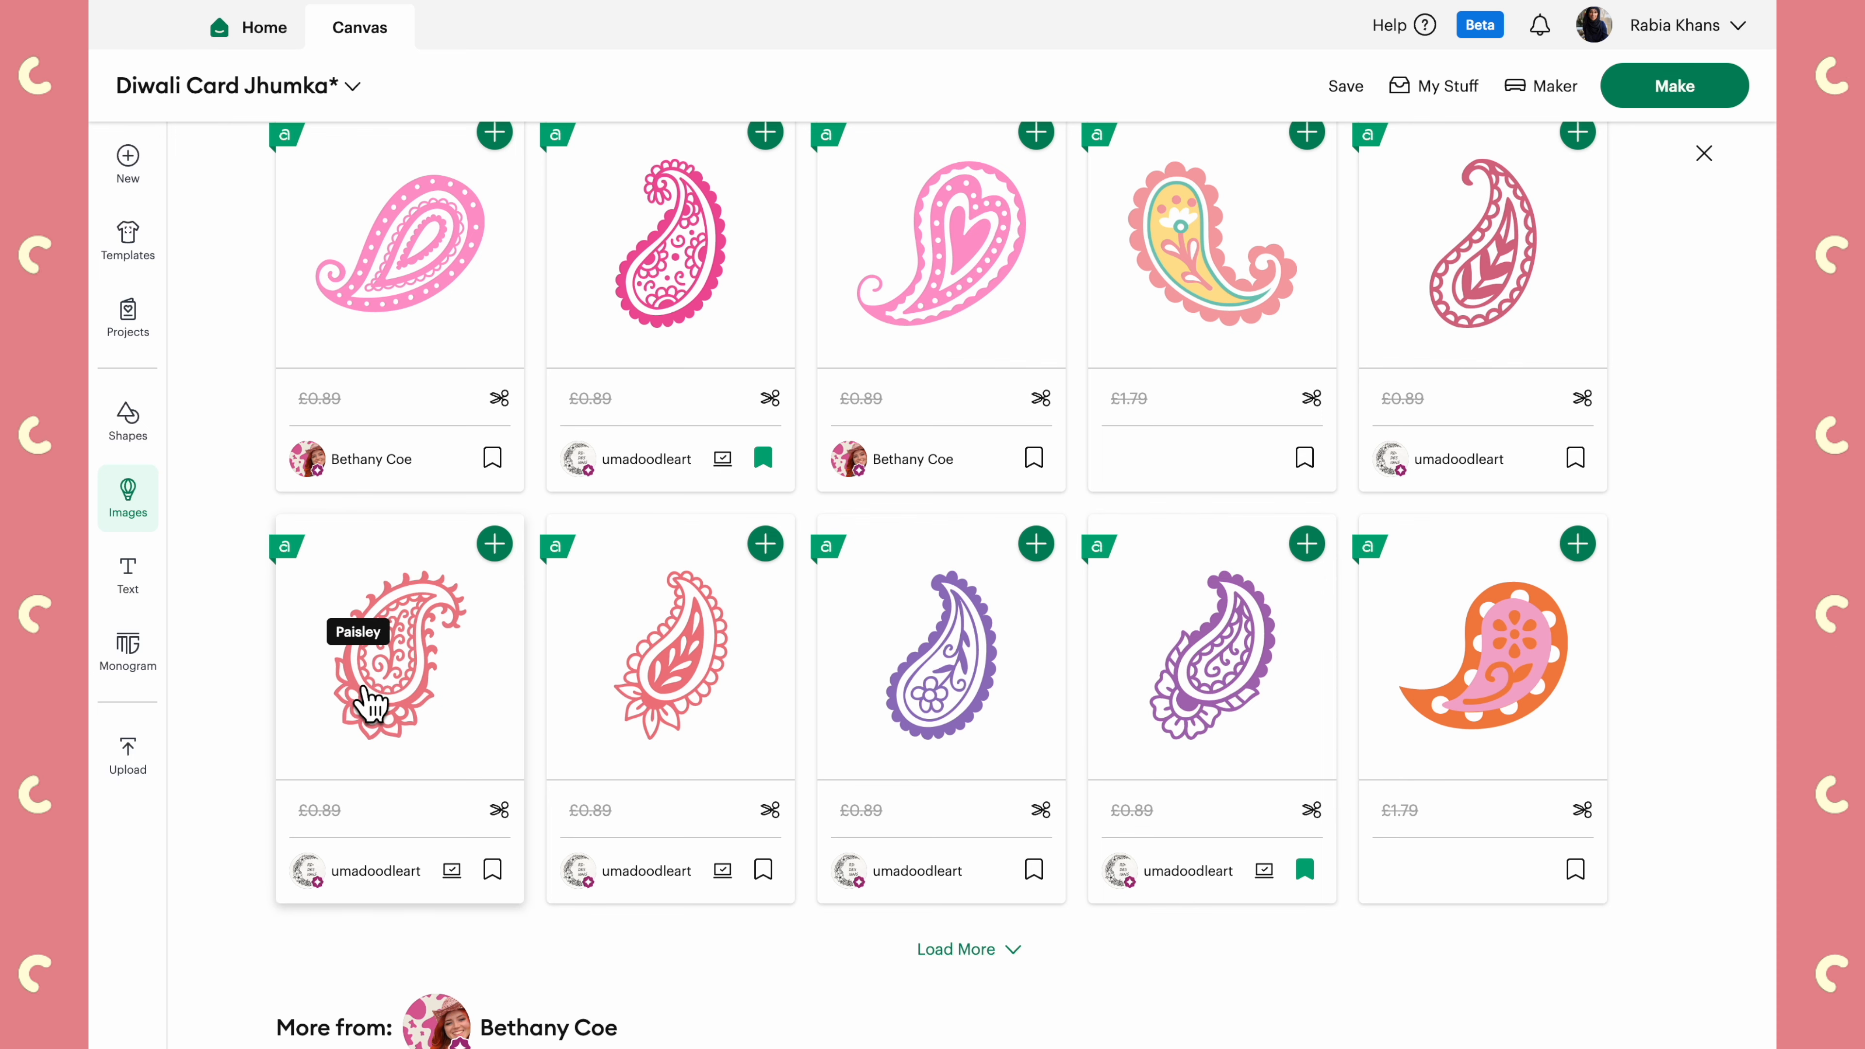
Open the details of the coral paisley with the petalled base and examine its design and similar images
{"action": "left_click", "coordinate": [406, 697]}
{"action": "scroll", "coordinate": [683, 758], "scroll_direction": "down", "scroll_amount": 4}
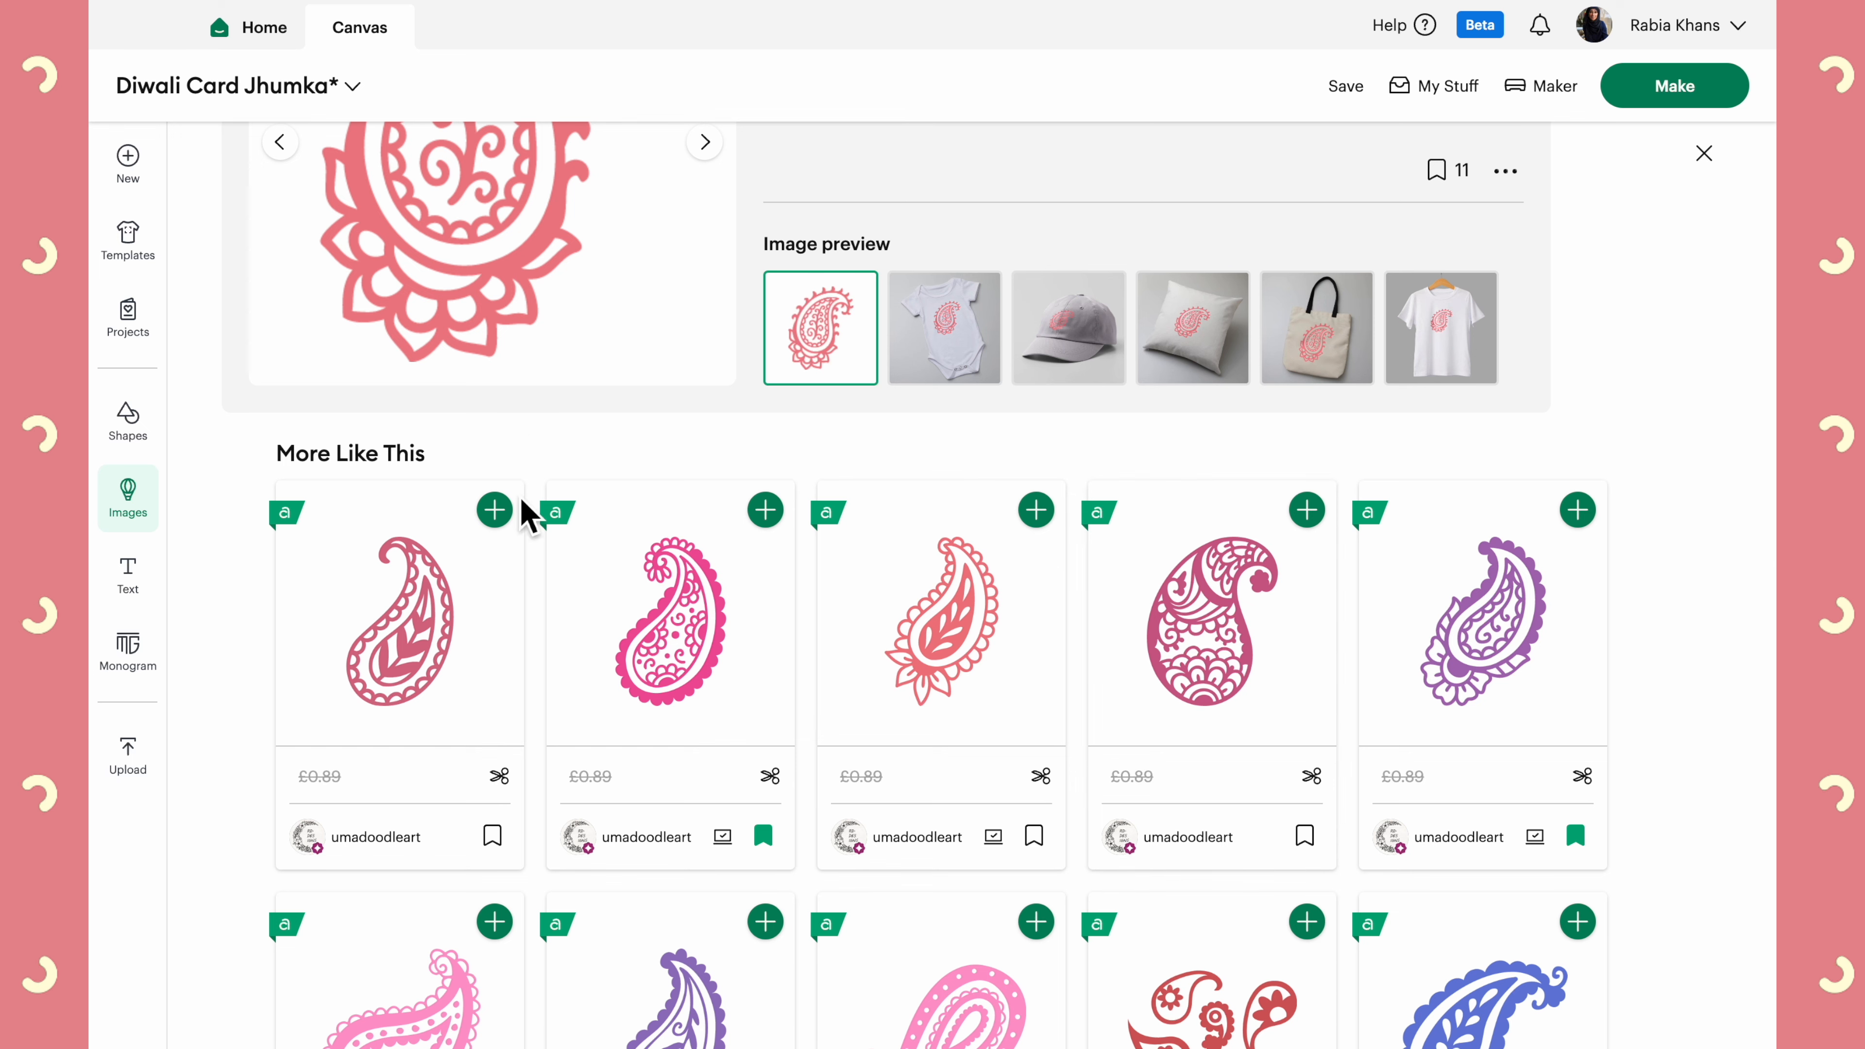
{"action": "scroll", "coordinate": [476, 260], "scroll_direction": "up", "scroll_amount": 4}
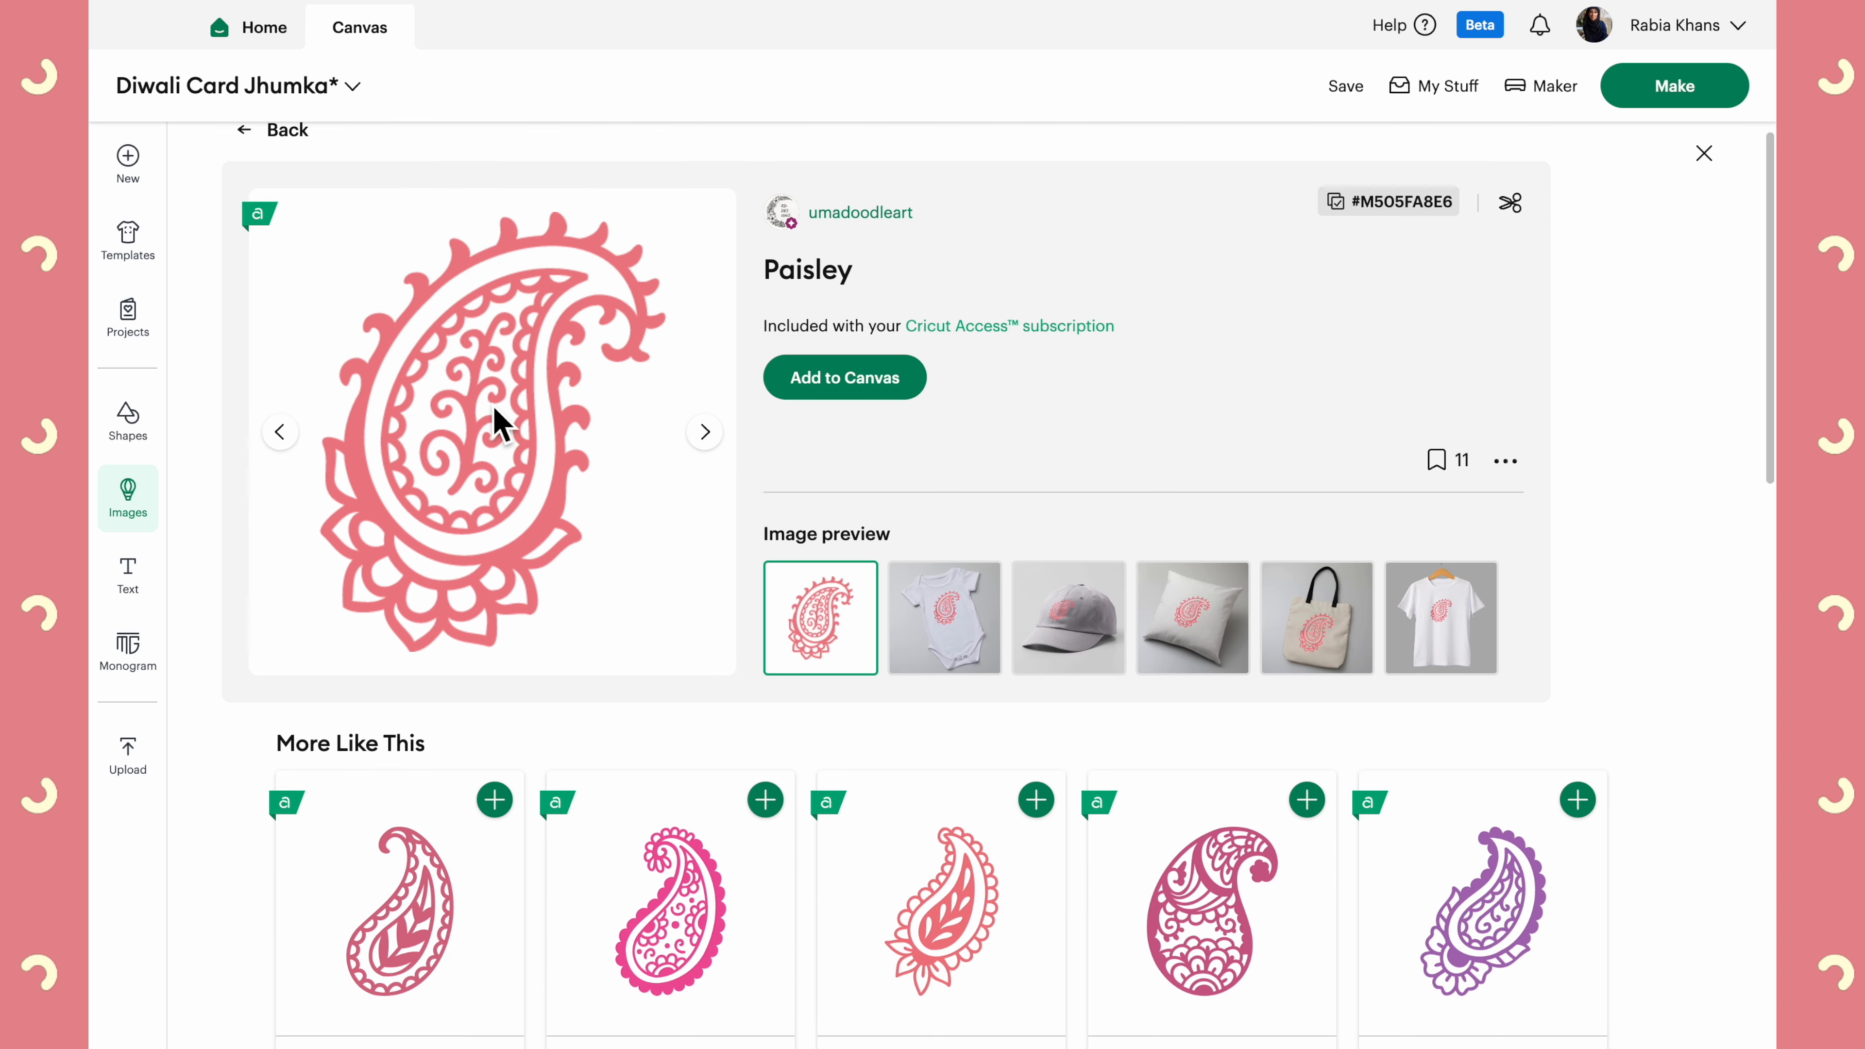
{"action": "scroll", "coordinate": [699, 999], "scroll_direction": "down", "scroll_amount": 3}
{"action": "scroll", "coordinate": [1428, 750], "scroll_direction": "down", "scroll_amount": 4}
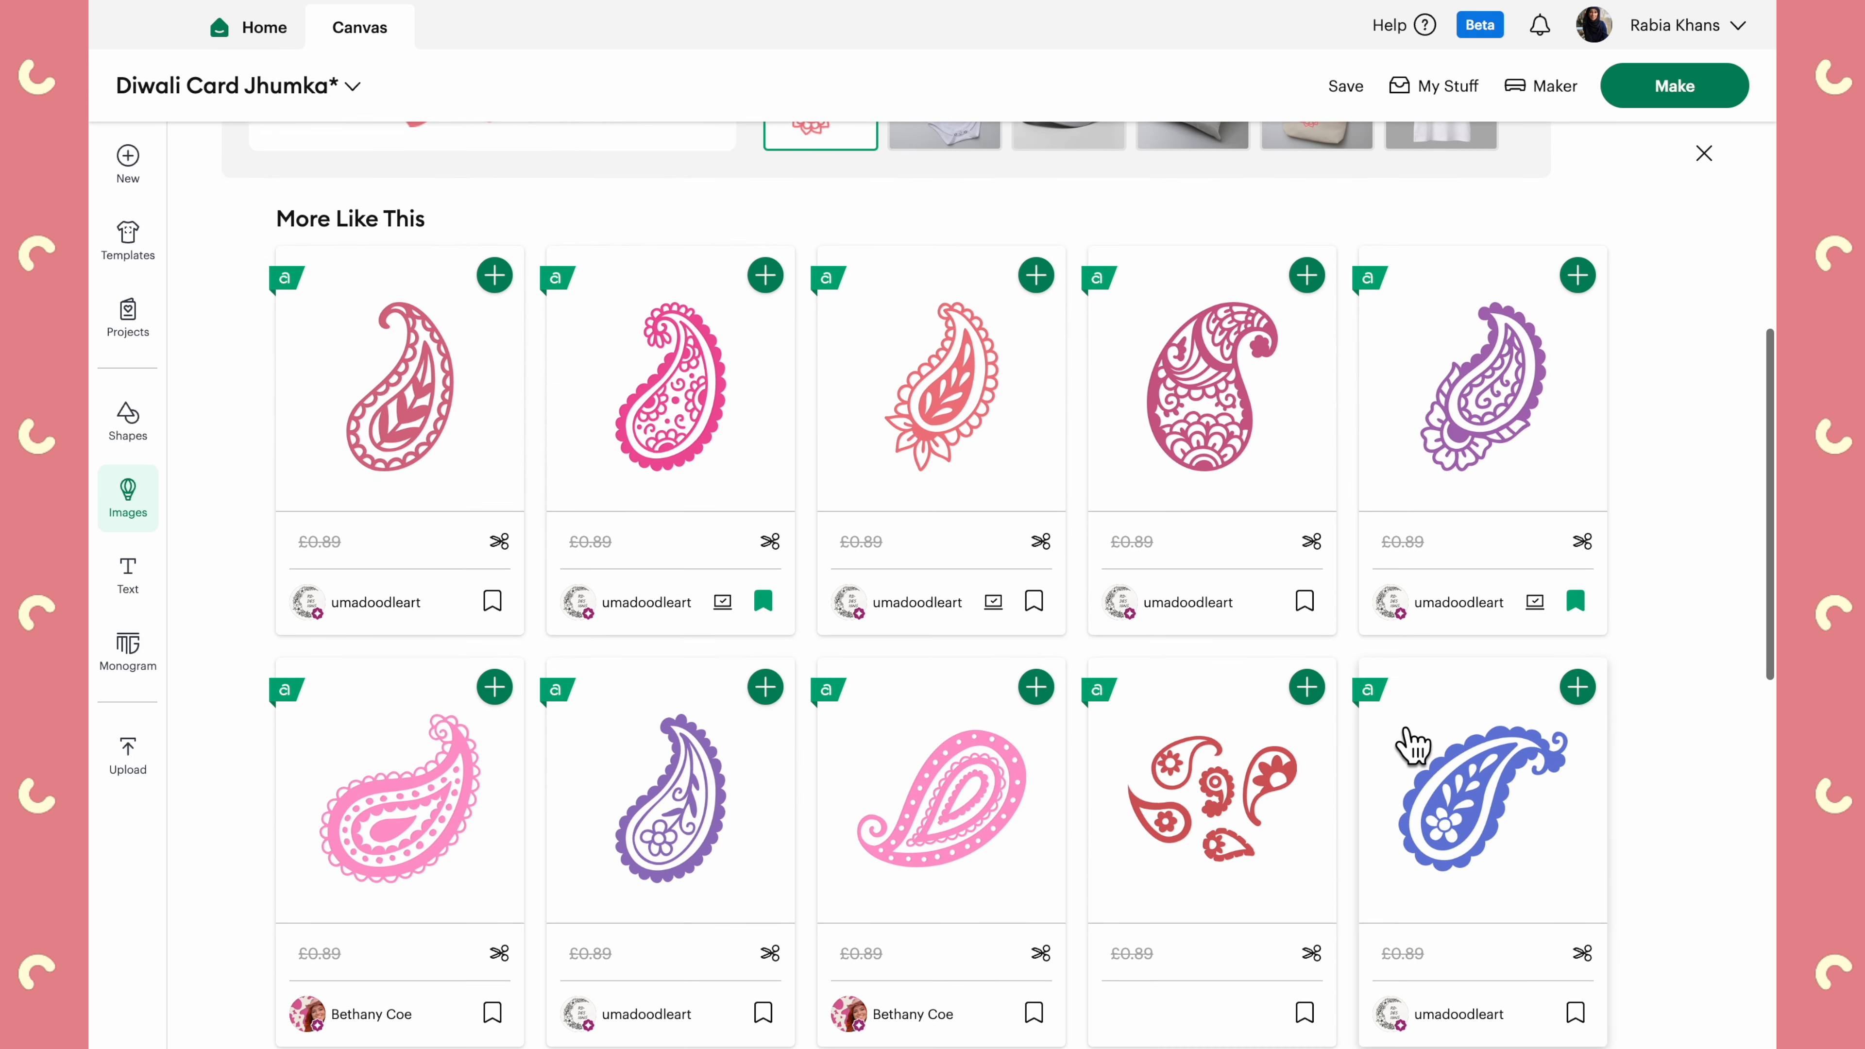
{"action": "scroll", "coordinate": [1377, 720], "scroll_direction": "down", "scroll_amount": 2}
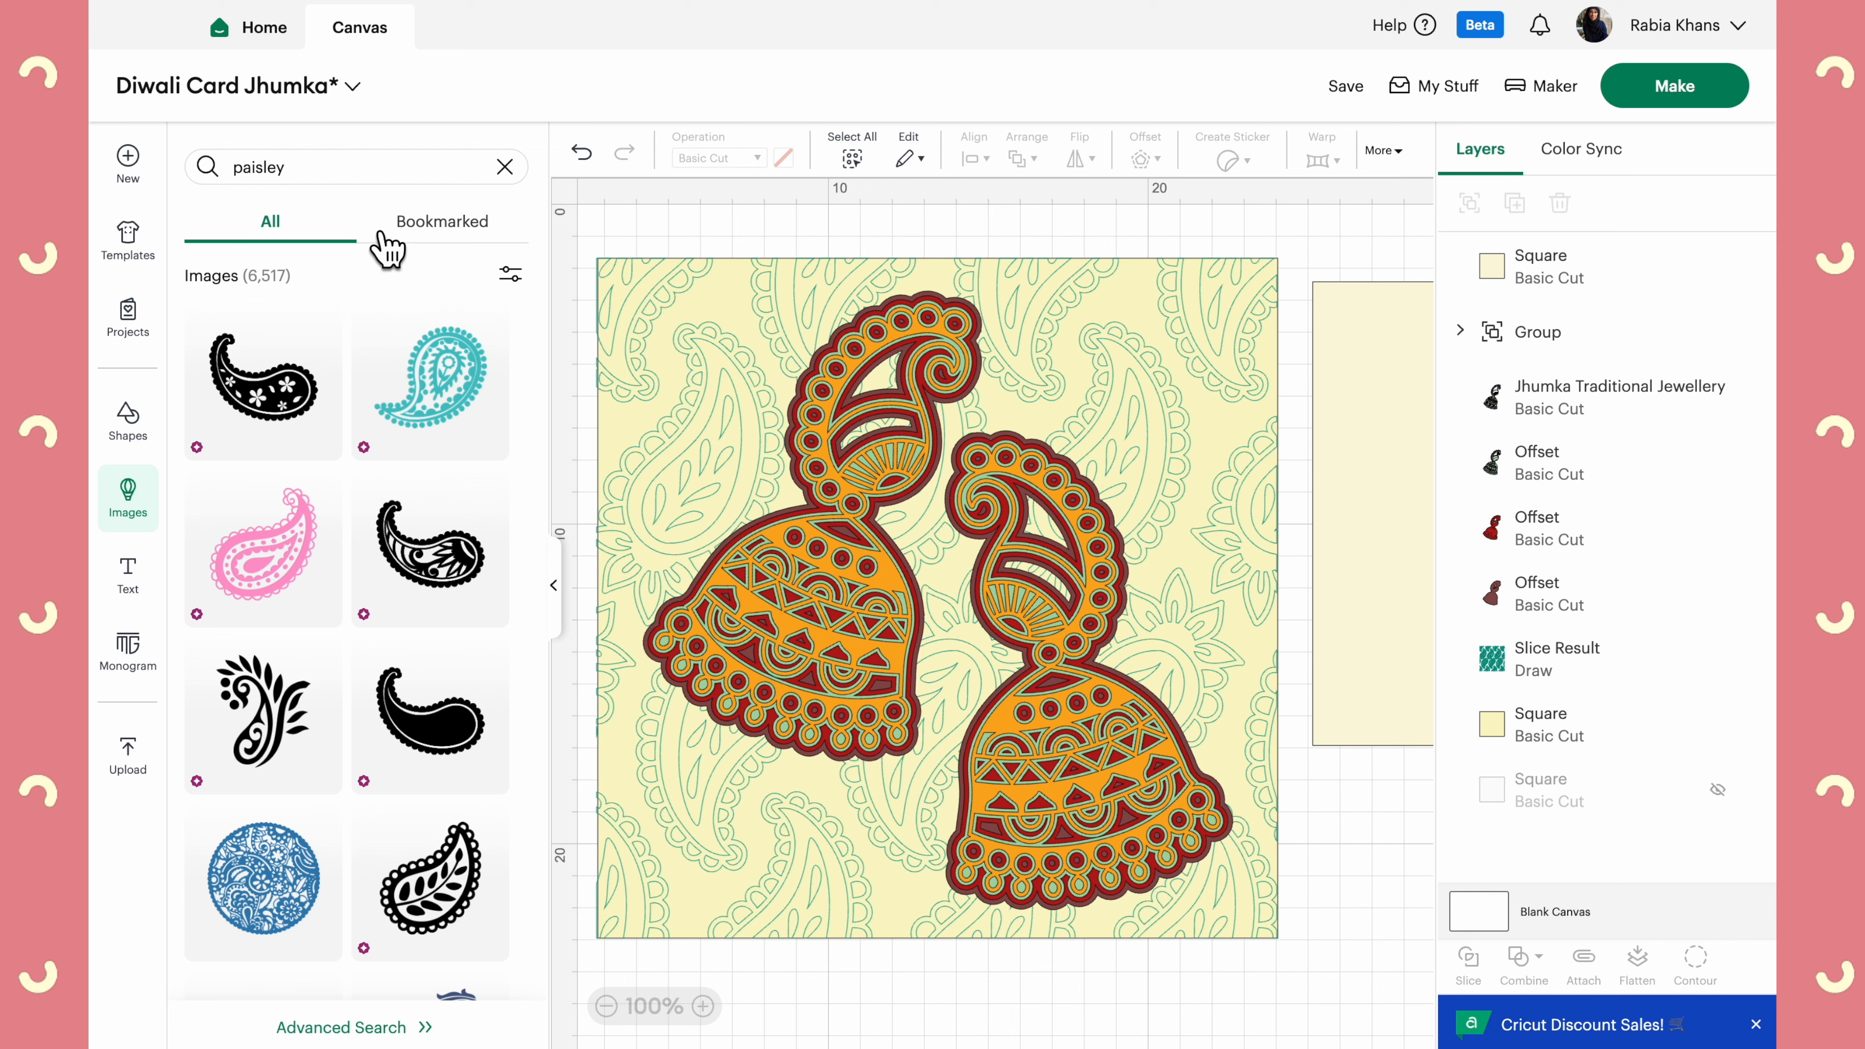
Add the bookmarked coral leaf-filled paisley to the canvas and place it over the upper left of the cream square
{"action": "left_click", "coordinate": [433, 234]}
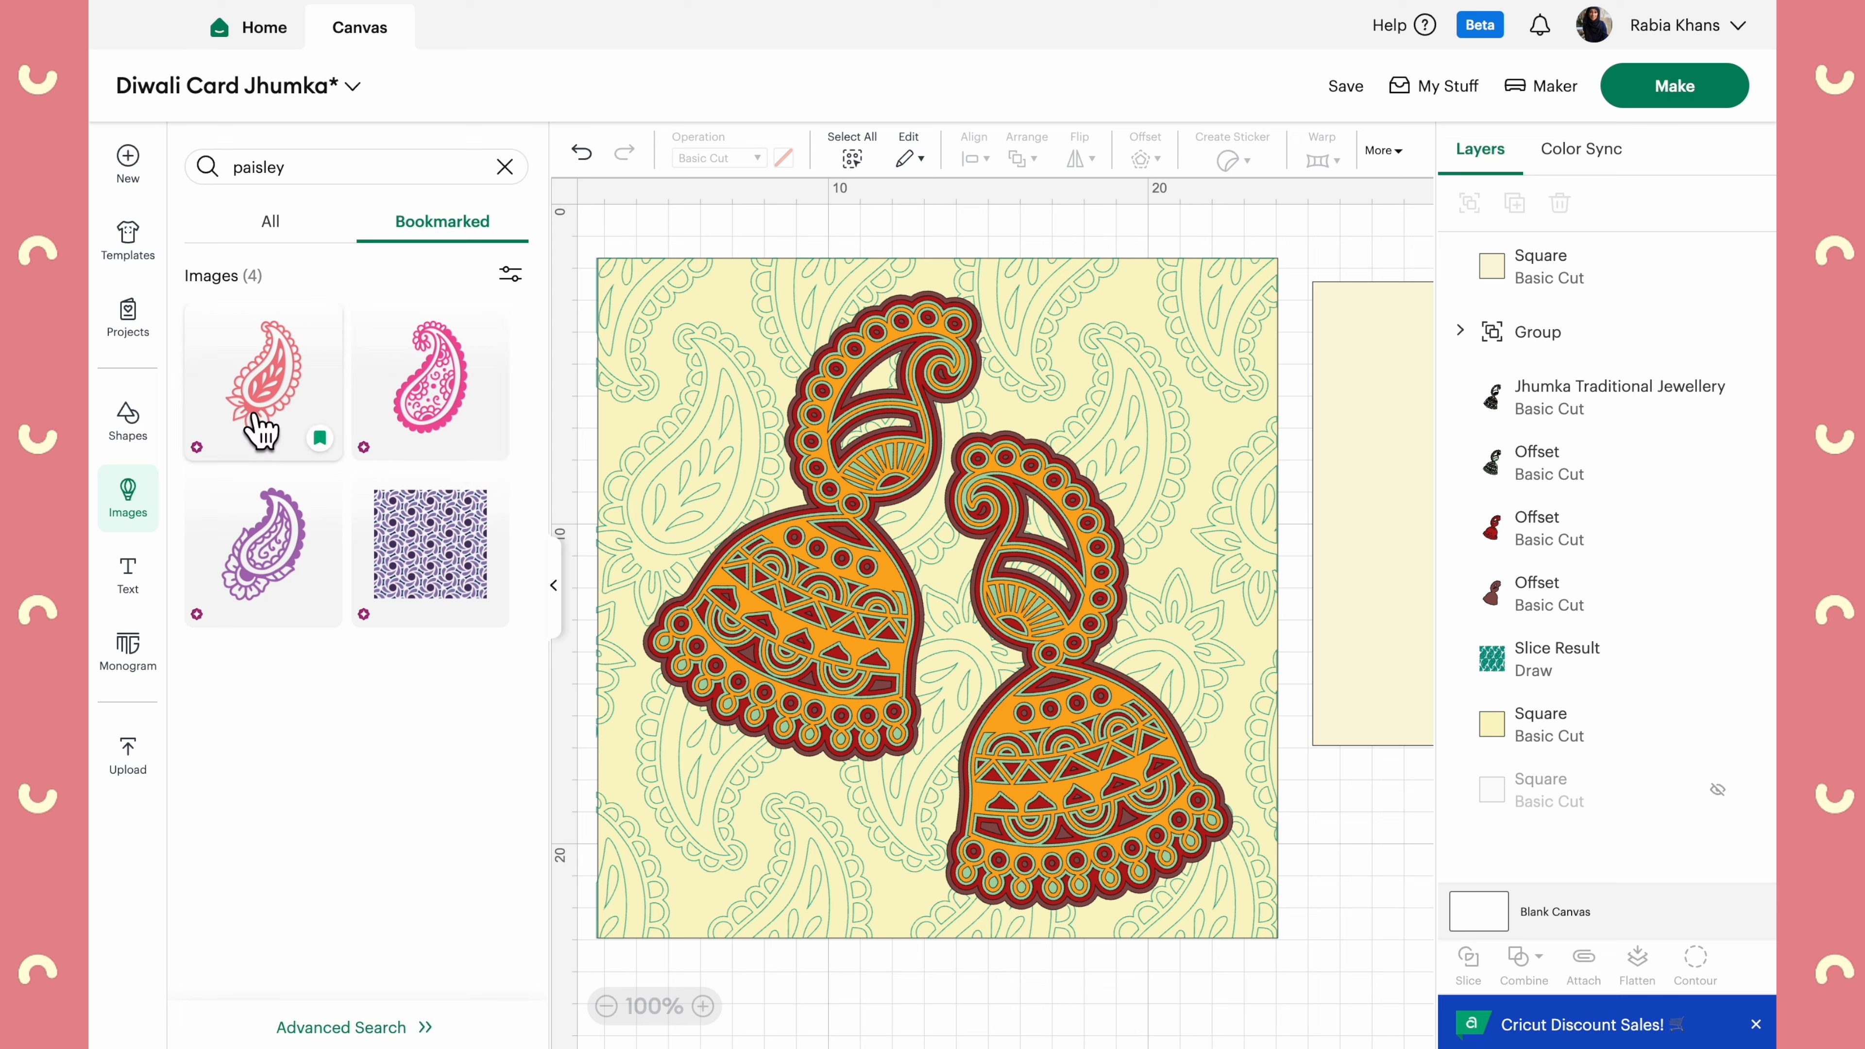
{"action": "left_click", "coordinate": [275, 404]}
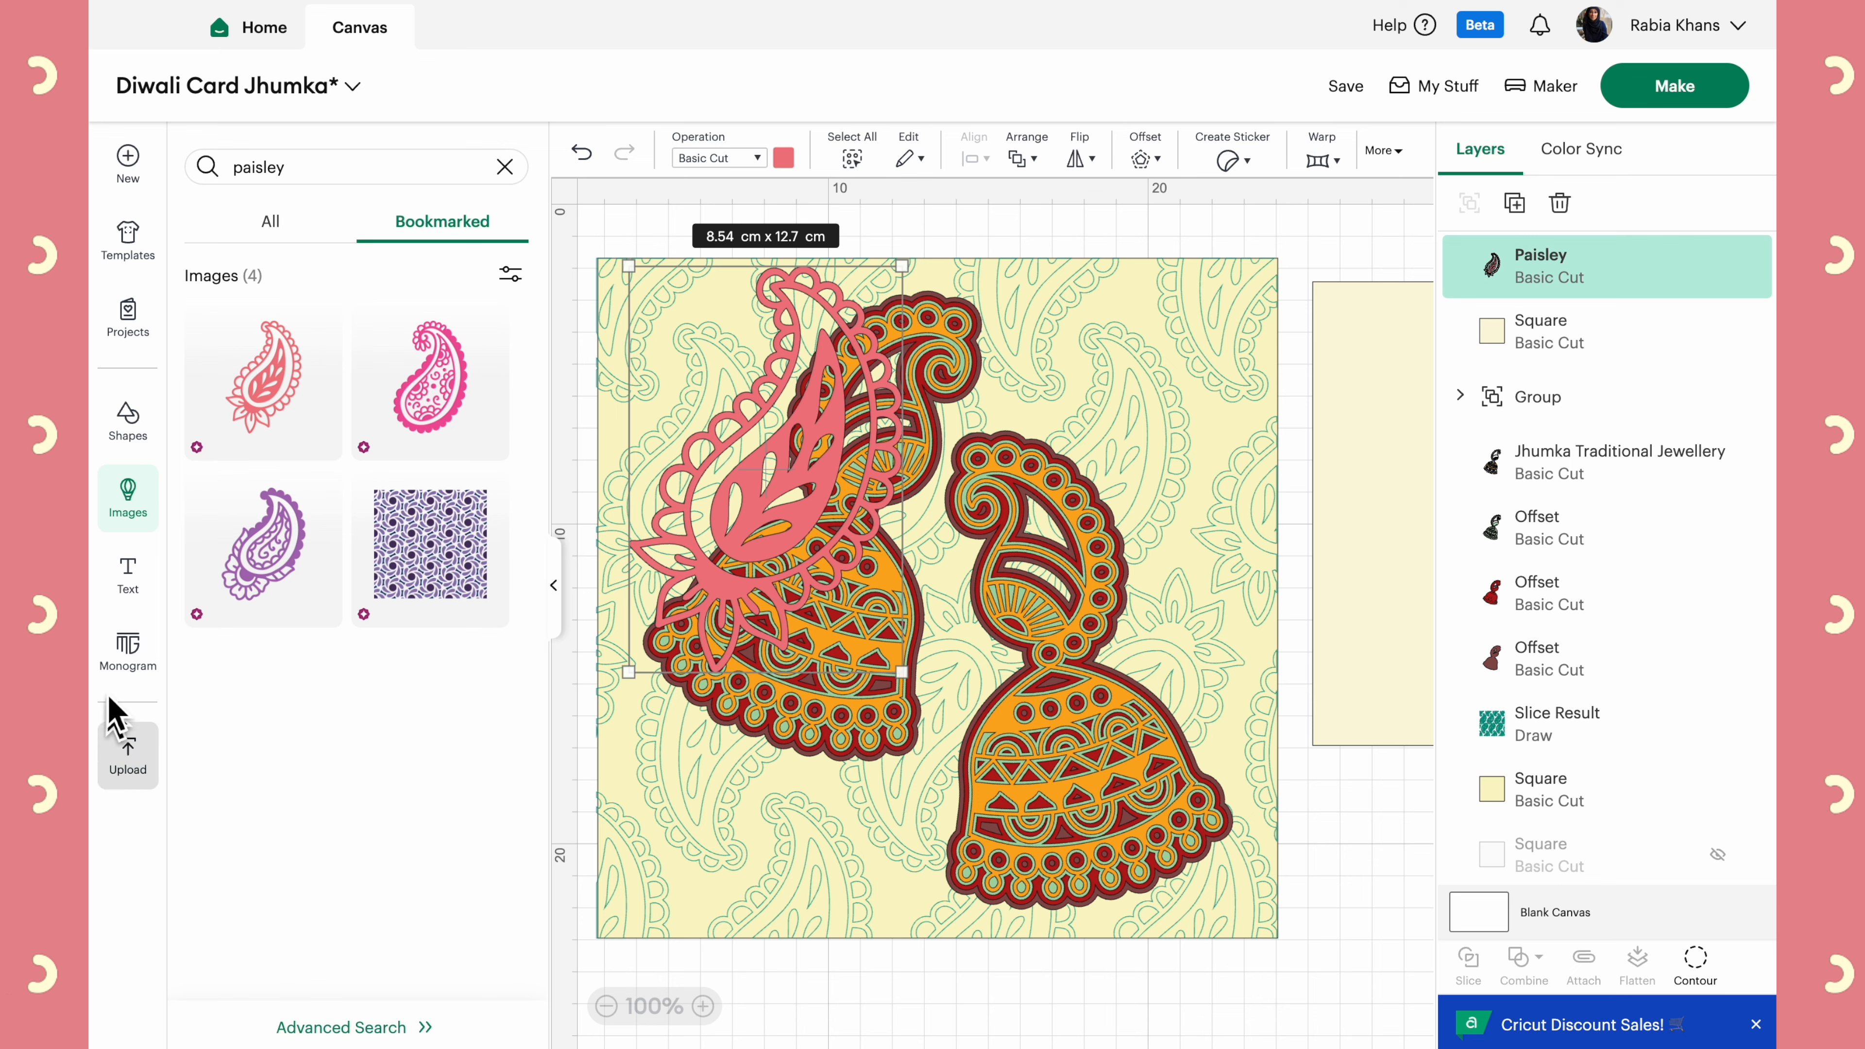
{"action": "left_click", "coordinate": [128, 507]}
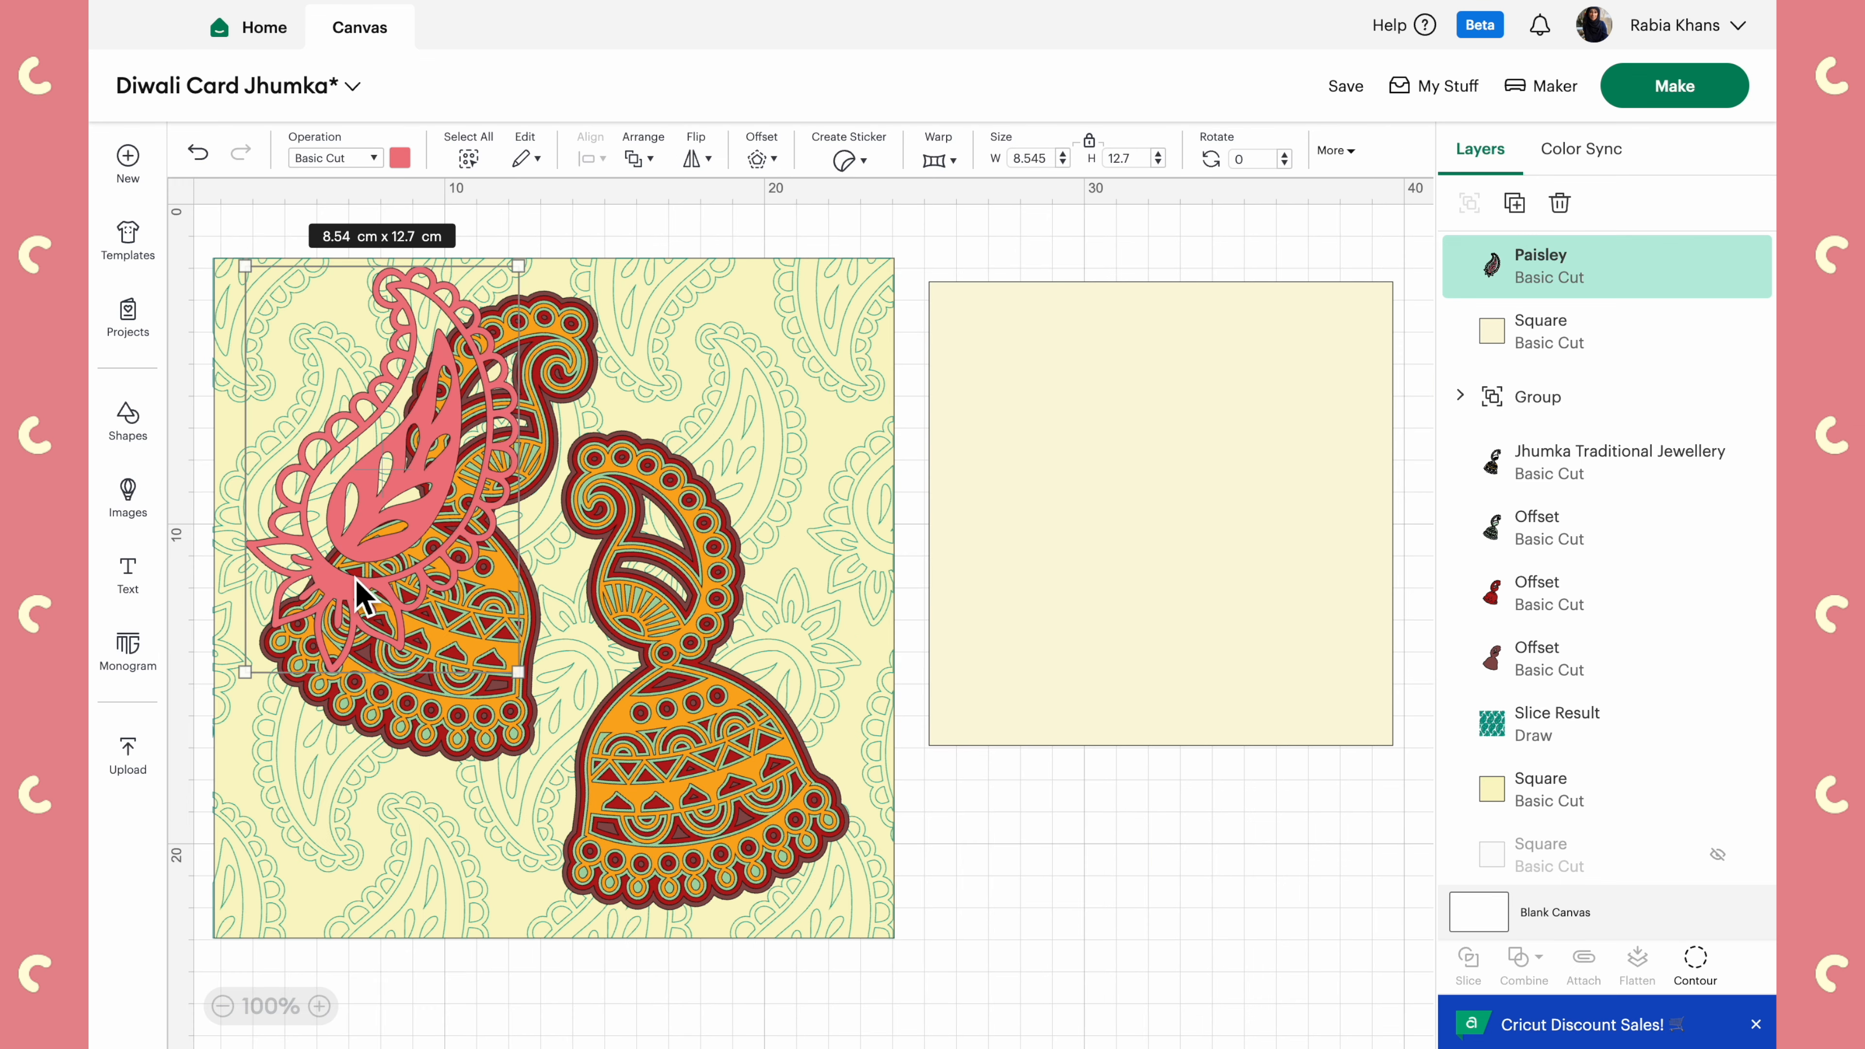
{"action": "left_click_drag", "start_coordinate": [353, 503], "coordinate": [979, 454]}
Change the coral paisley's operation to Pen and shift it fully within the cream square's left edge
{"action": "left_click", "coordinate": [374, 169]}
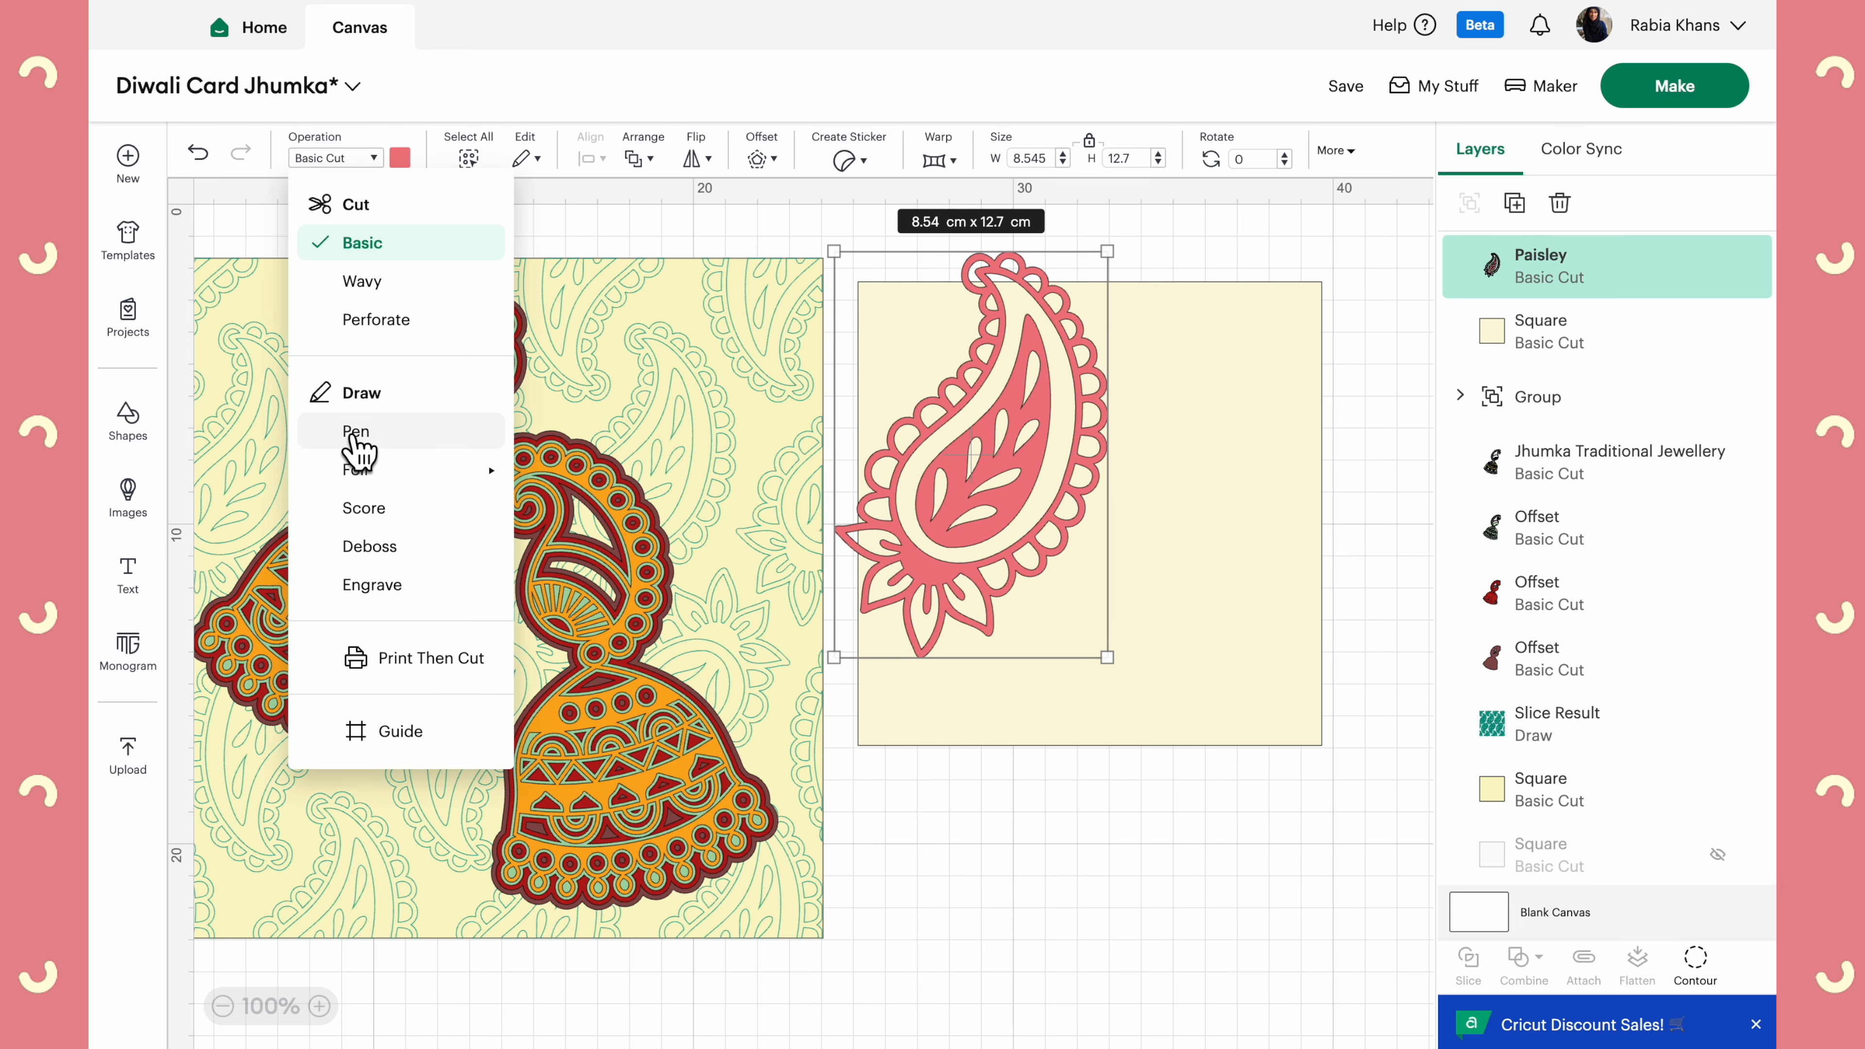
{"action": "left_click", "coordinate": [346, 161]}
{"action": "left_click", "coordinate": [335, 162]}
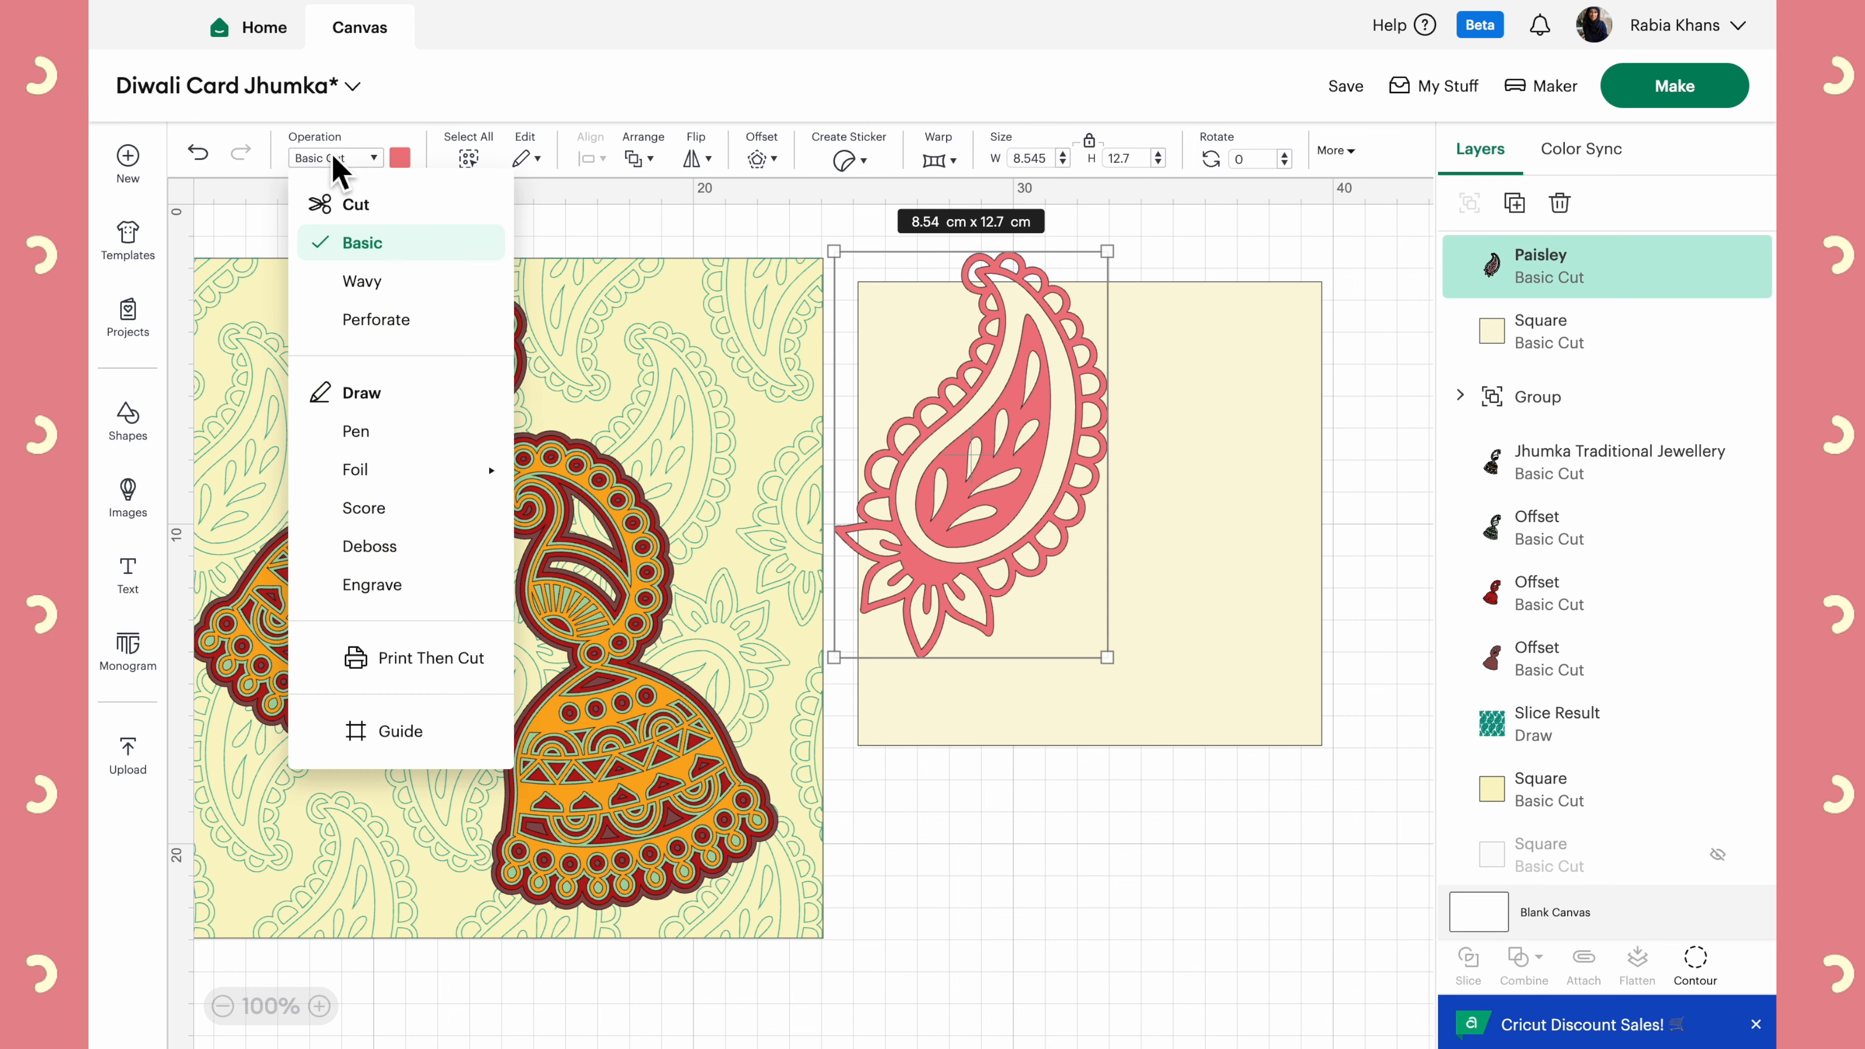
{"action": "left_click", "coordinate": [355, 444]}
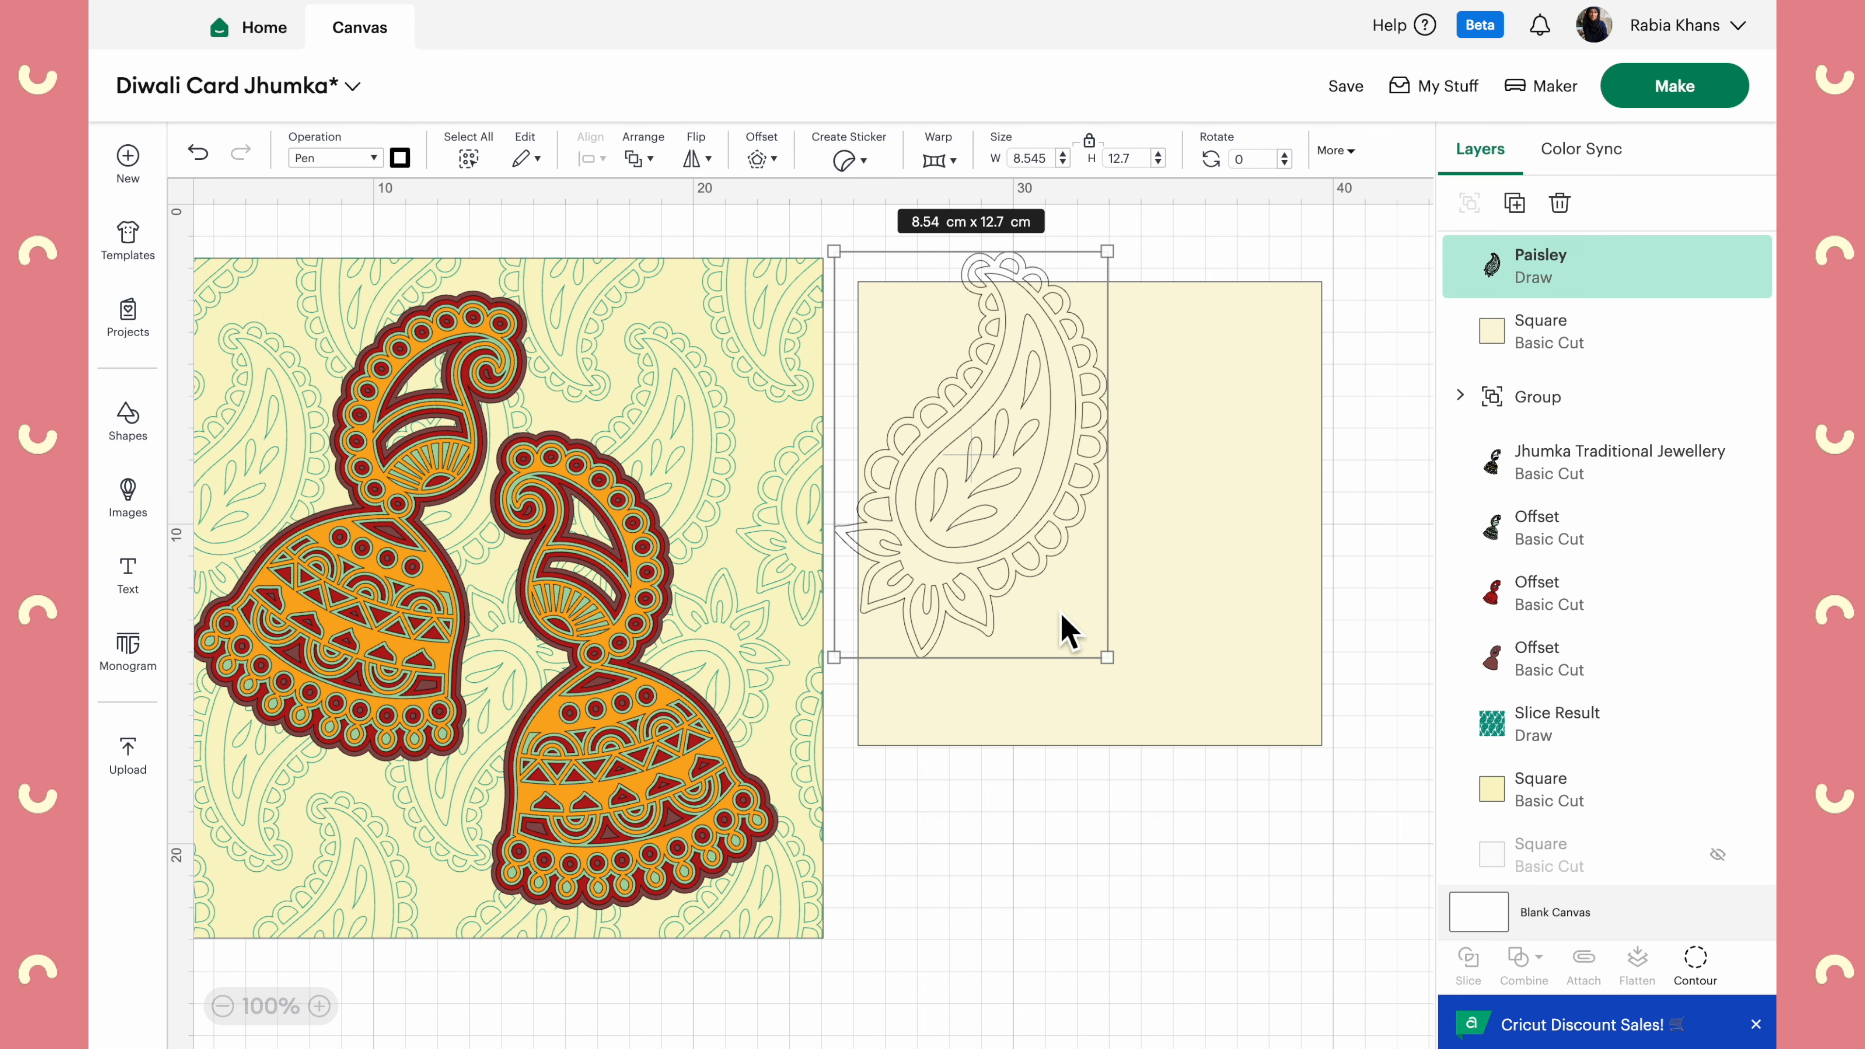
{"action": "left_click_drag", "start_coordinate": [968, 514], "coordinate": [992, 518]}
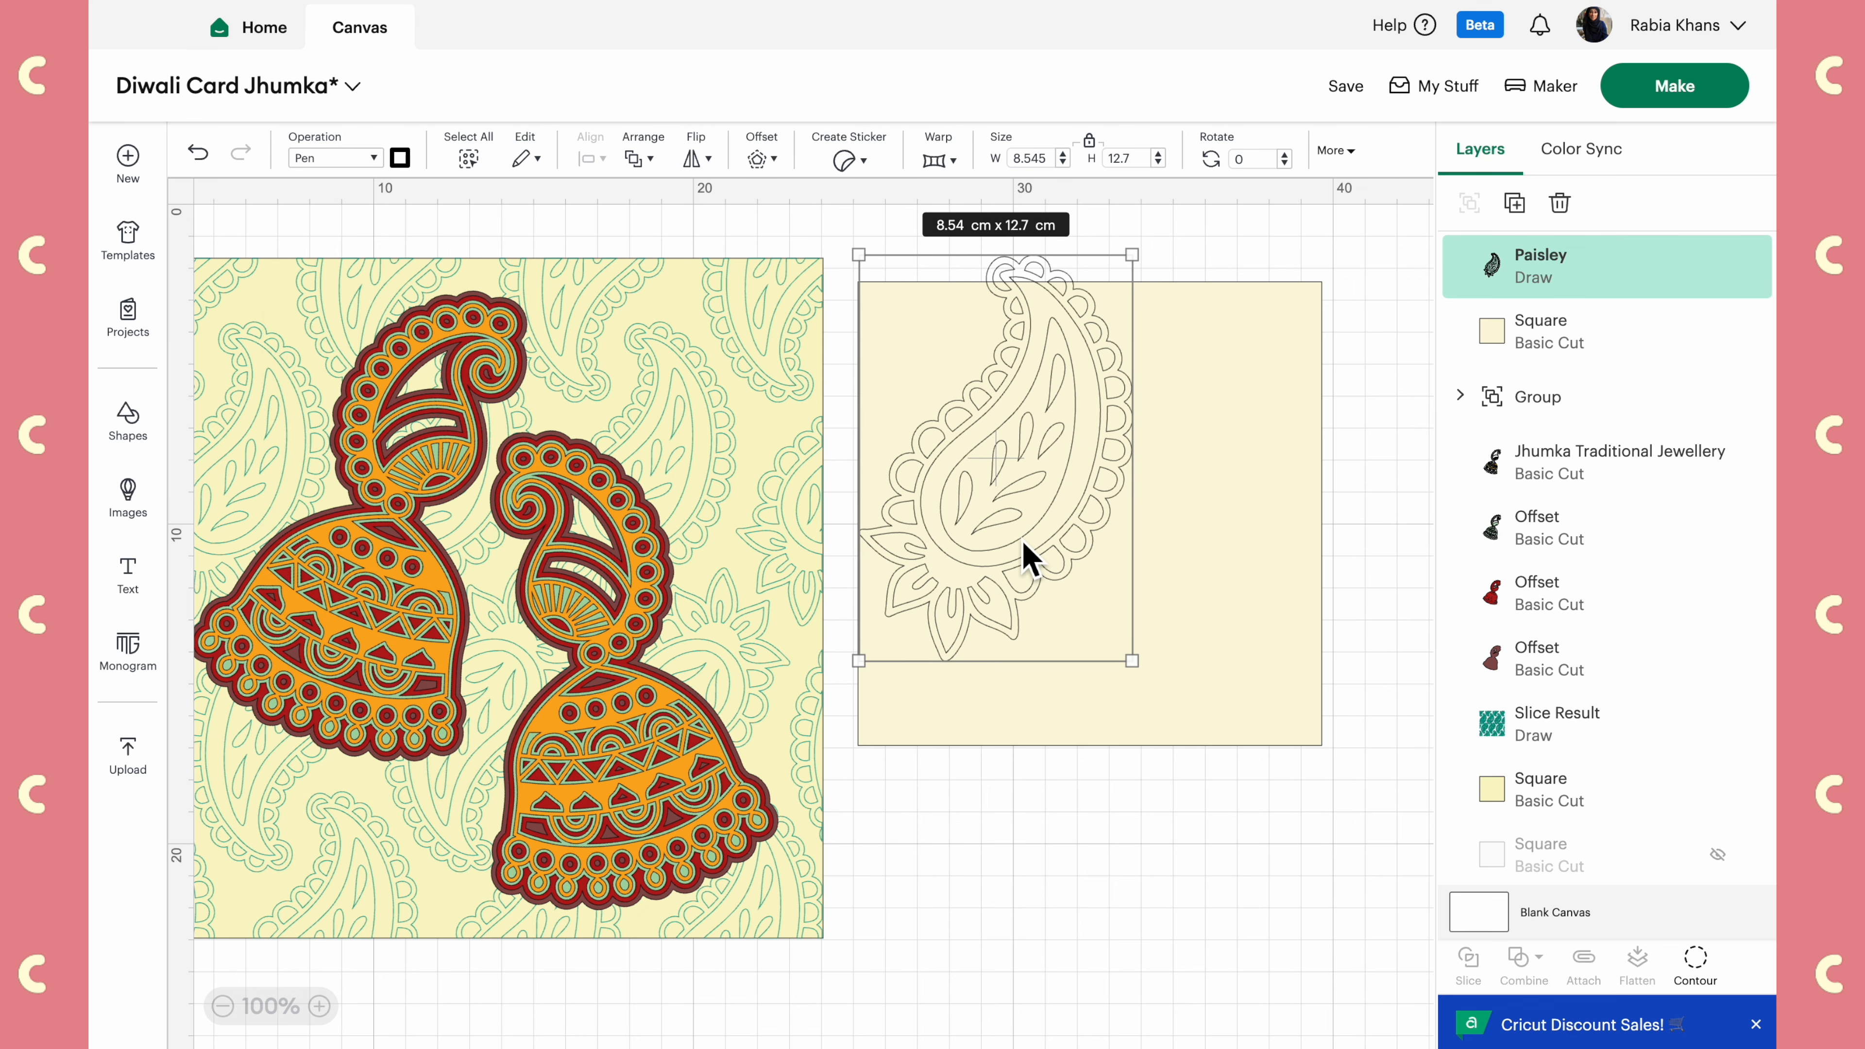
Compare the Fine Point (0.4mm) green pen colours, trying Candy Crystal, and set the paisley's pen colour to Turquoise
{"action": "left_click", "coordinate": [400, 157]}
{"action": "scroll", "coordinate": [455, 470], "scroll_direction": "down", "scroll_amount": 5}
{"action": "scroll", "coordinate": [461, 488], "scroll_direction": "down", "scroll_amount": 1}
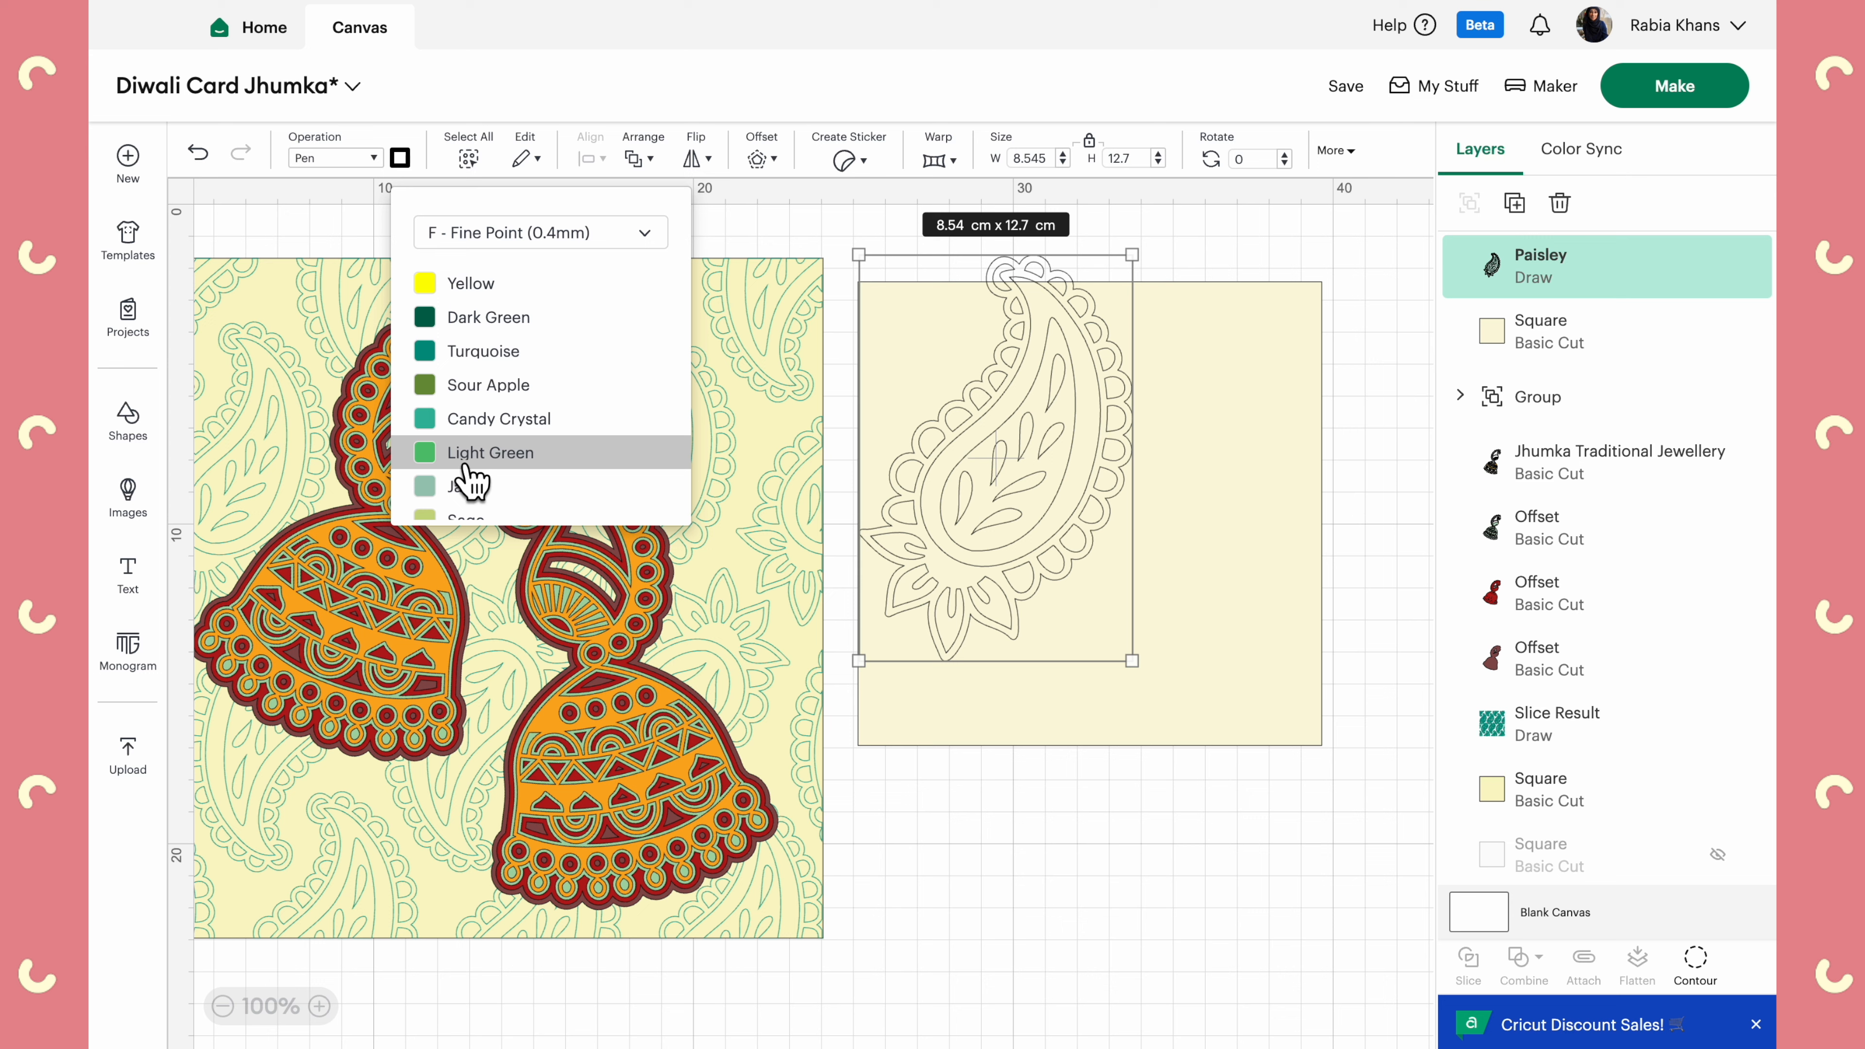
{"action": "scroll", "coordinate": [470, 483], "scroll_direction": "down", "scroll_amount": 2}
{"action": "scroll", "coordinate": [470, 482], "scroll_direction": "up", "scroll_amount": 2}
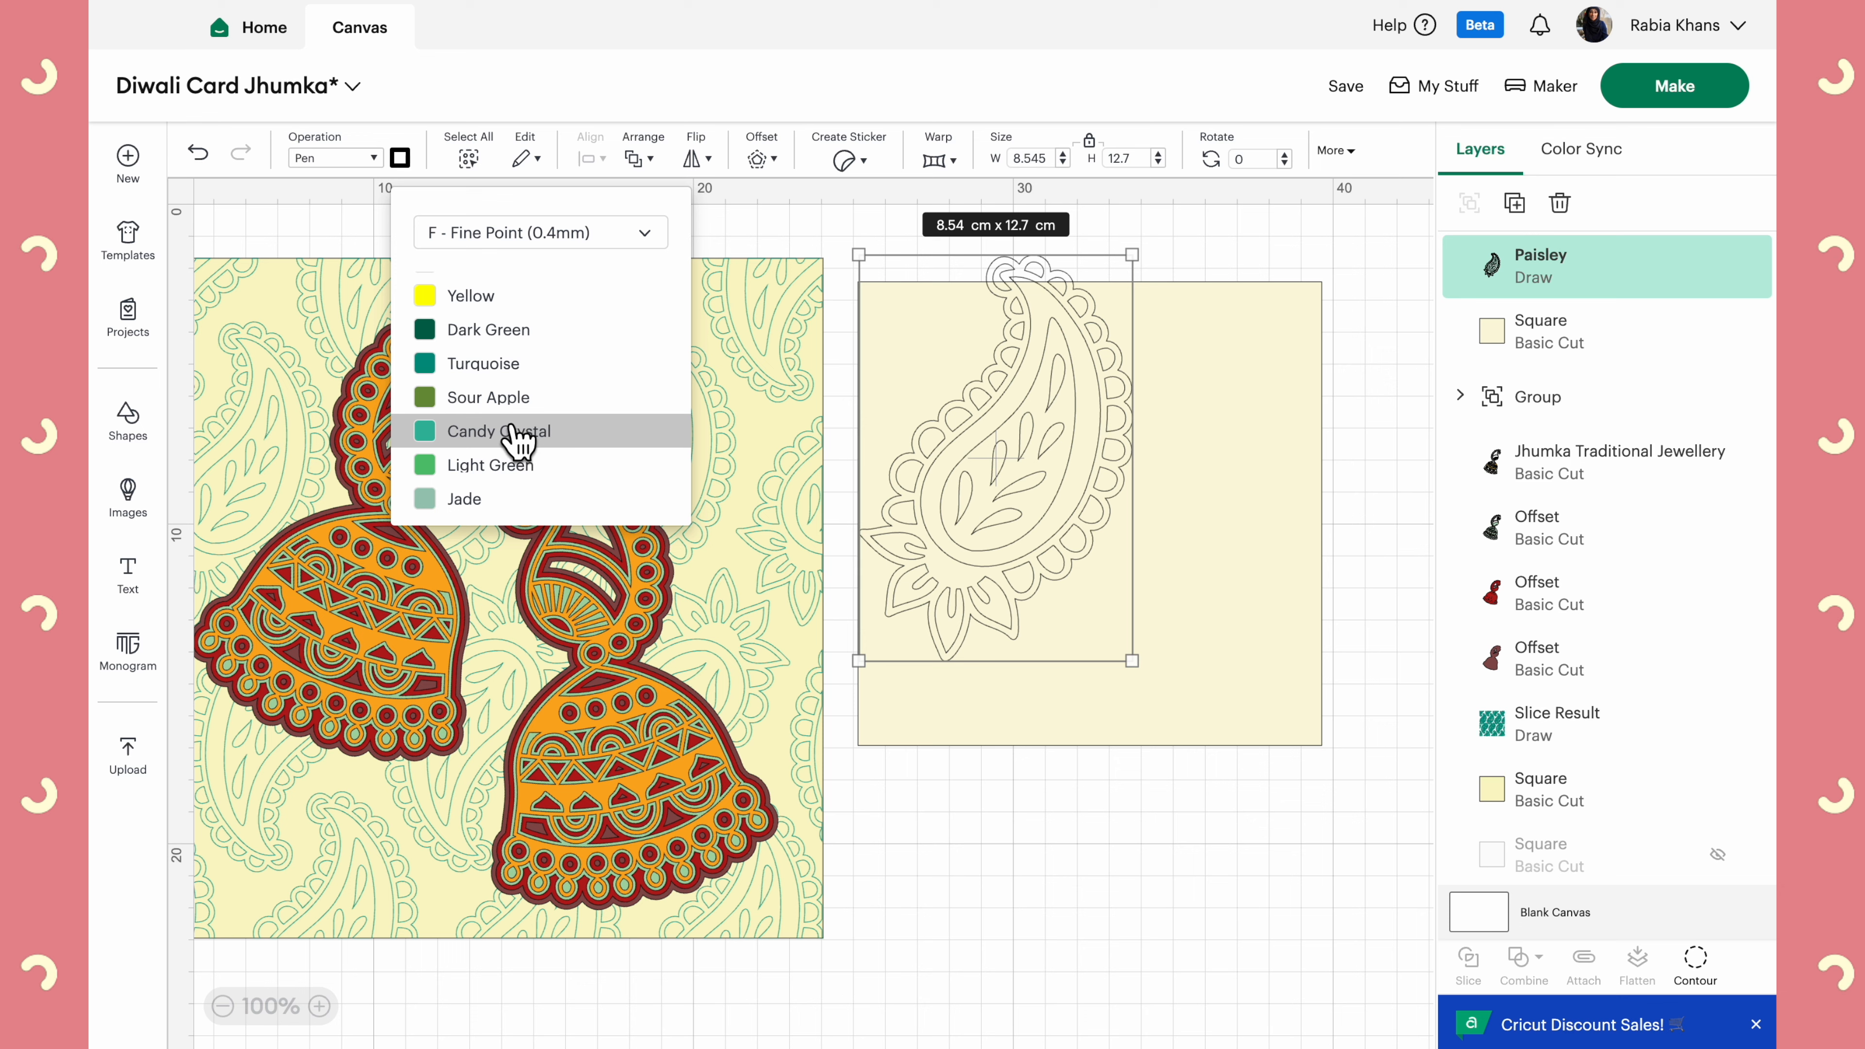
{"action": "scroll", "coordinate": [511, 441], "scroll_direction": "down", "scroll_amount": 2}
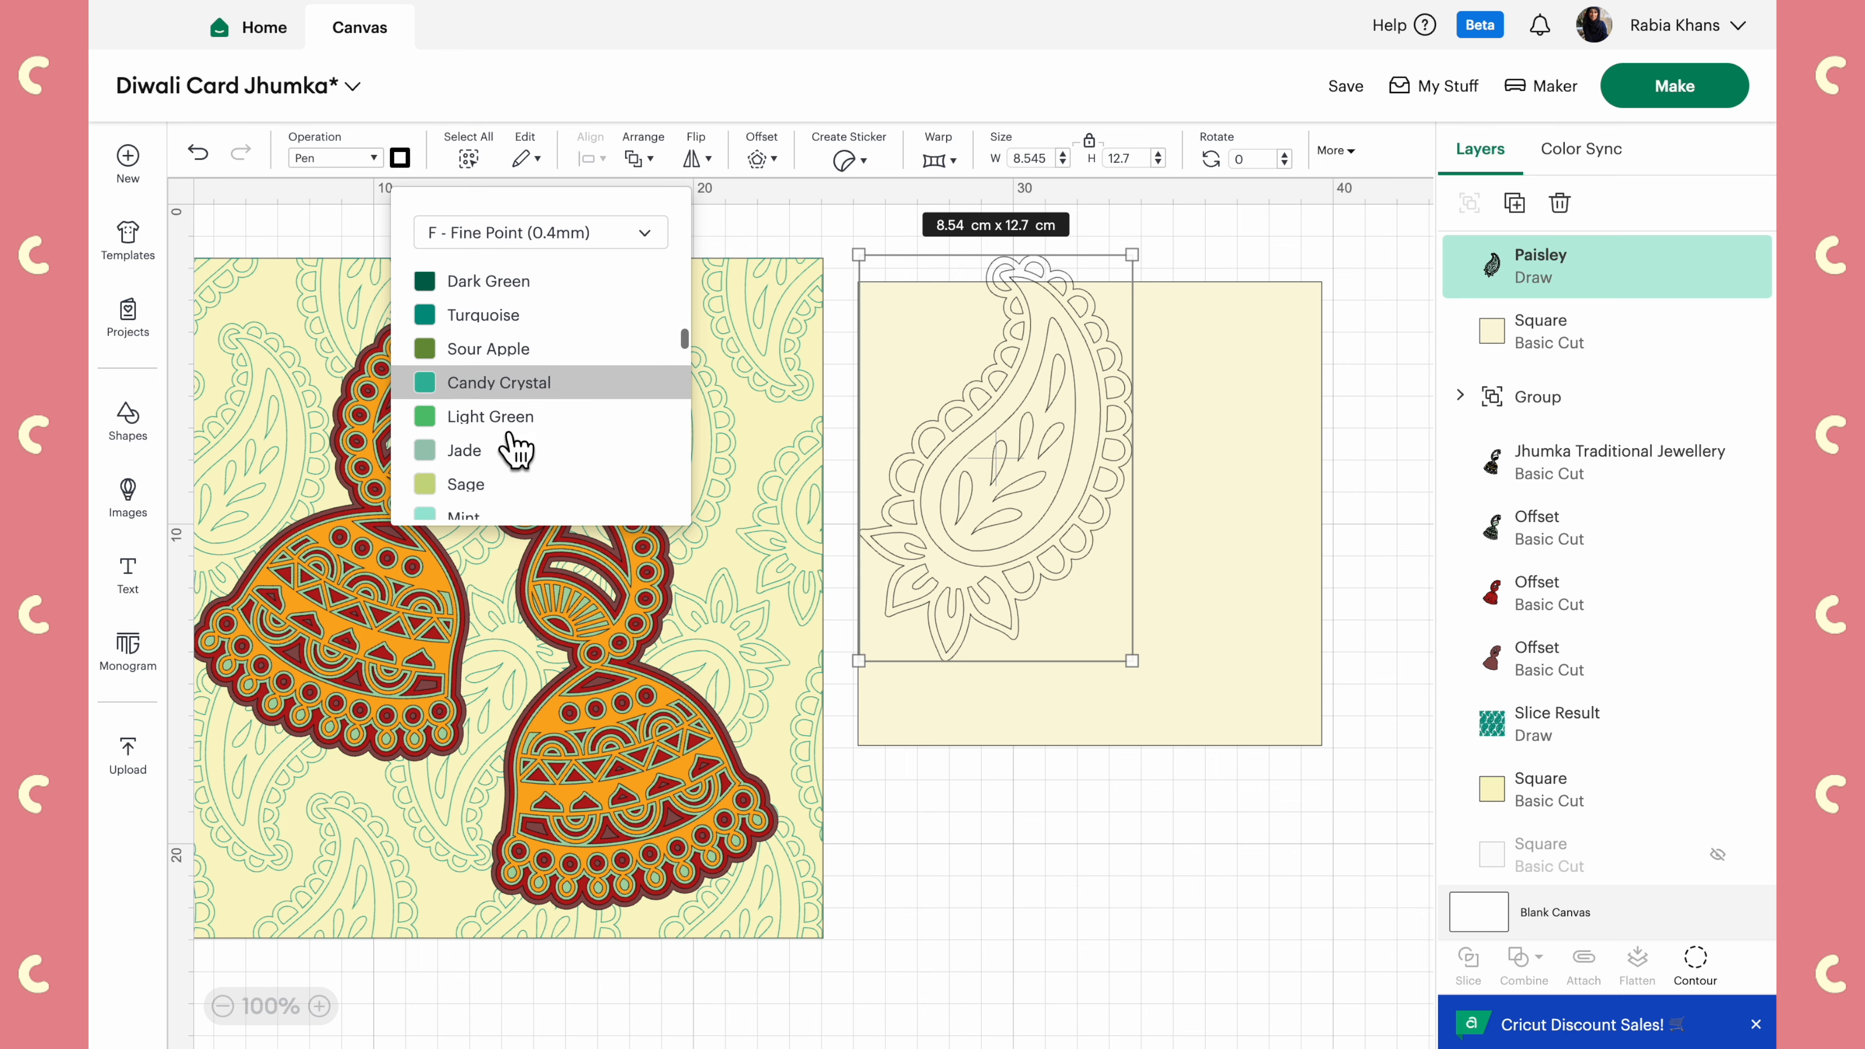
{"action": "left_click", "coordinate": [495, 383]}
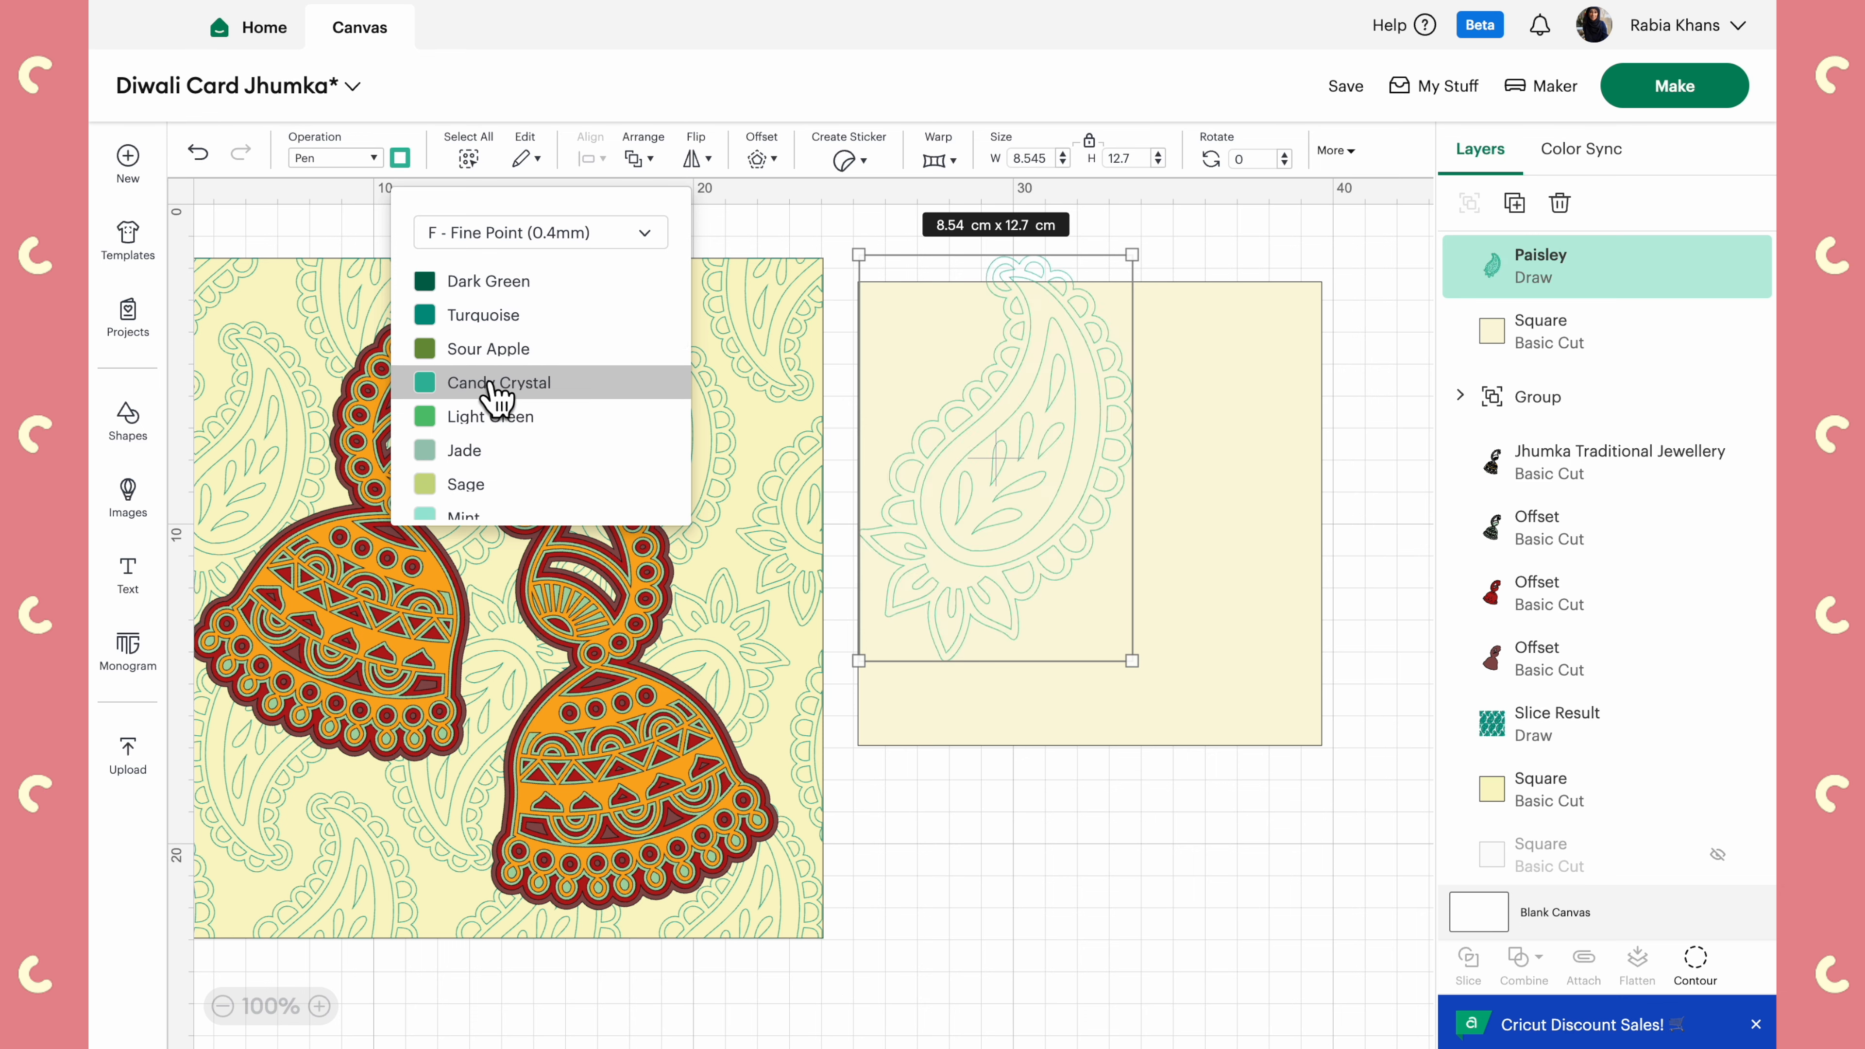
{"action": "left_click", "coordinate": [476, 318]}
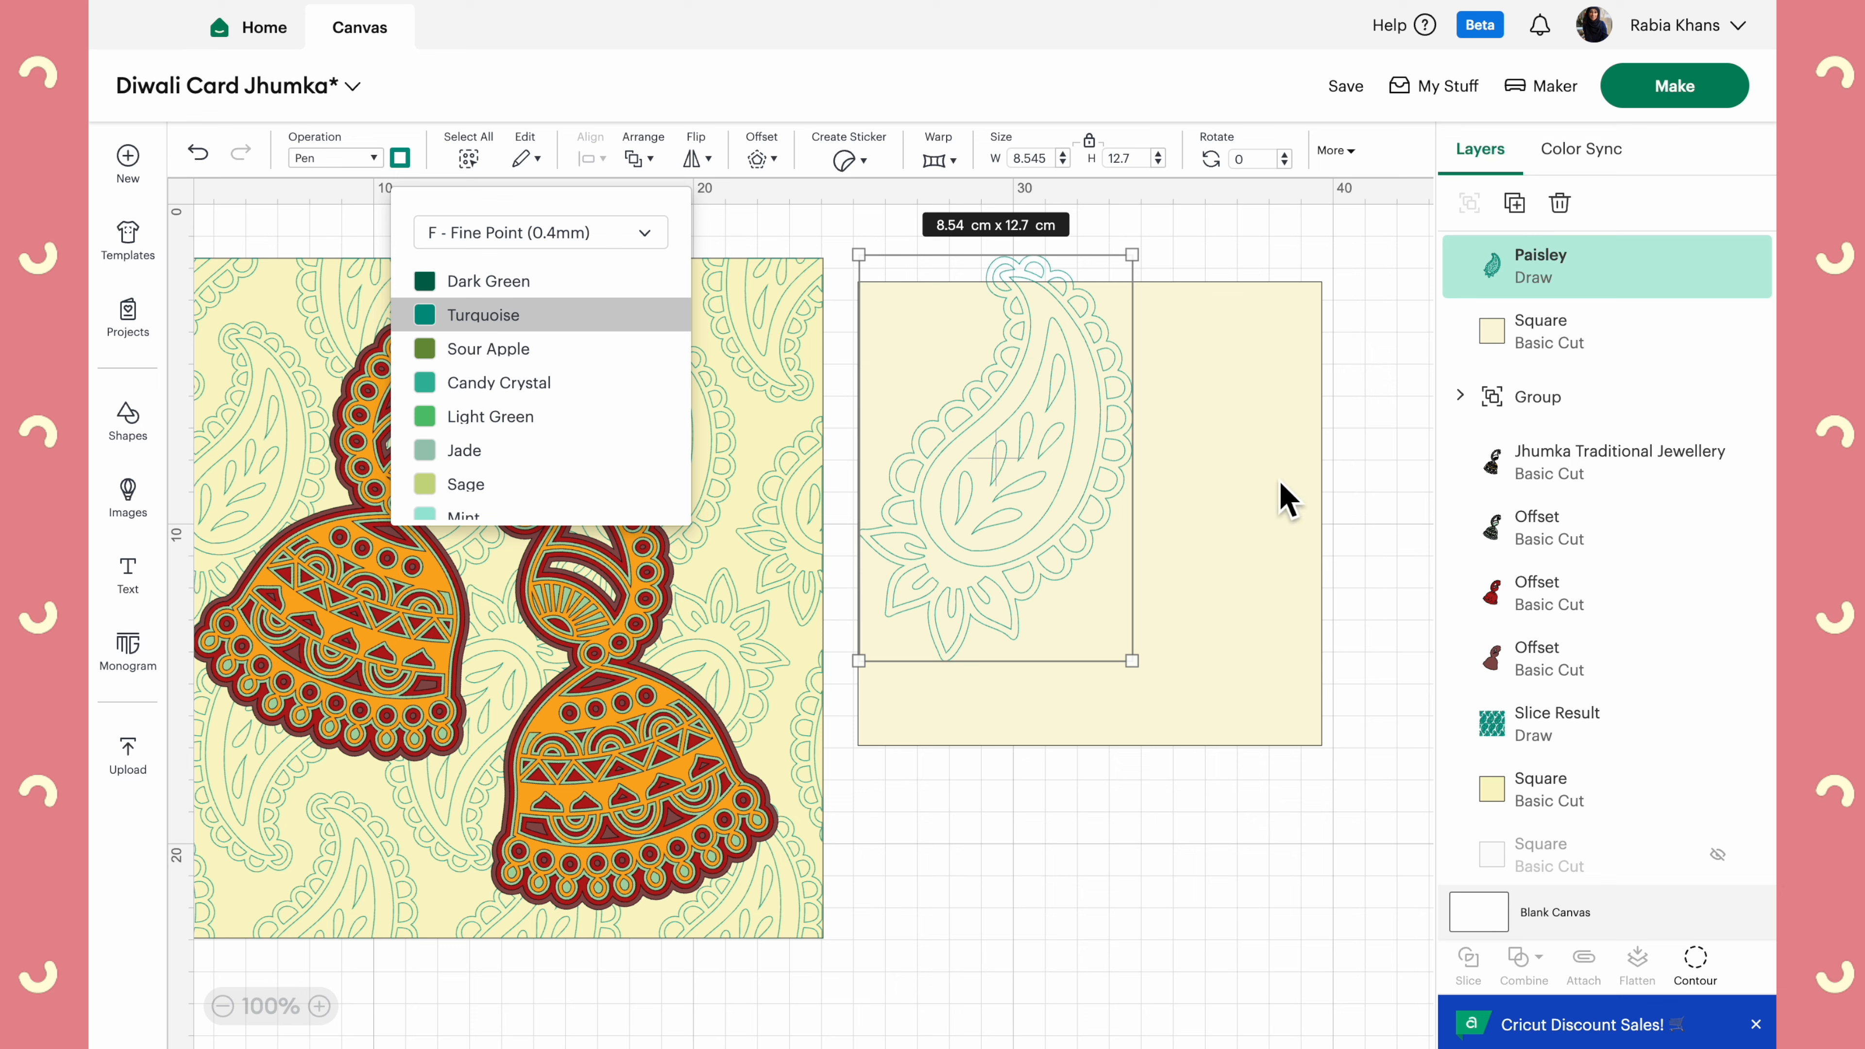
{"action": "left_click", "coordinate": [1171, 479]}
{"action": "left_click", "coordinate": [565, 565]}
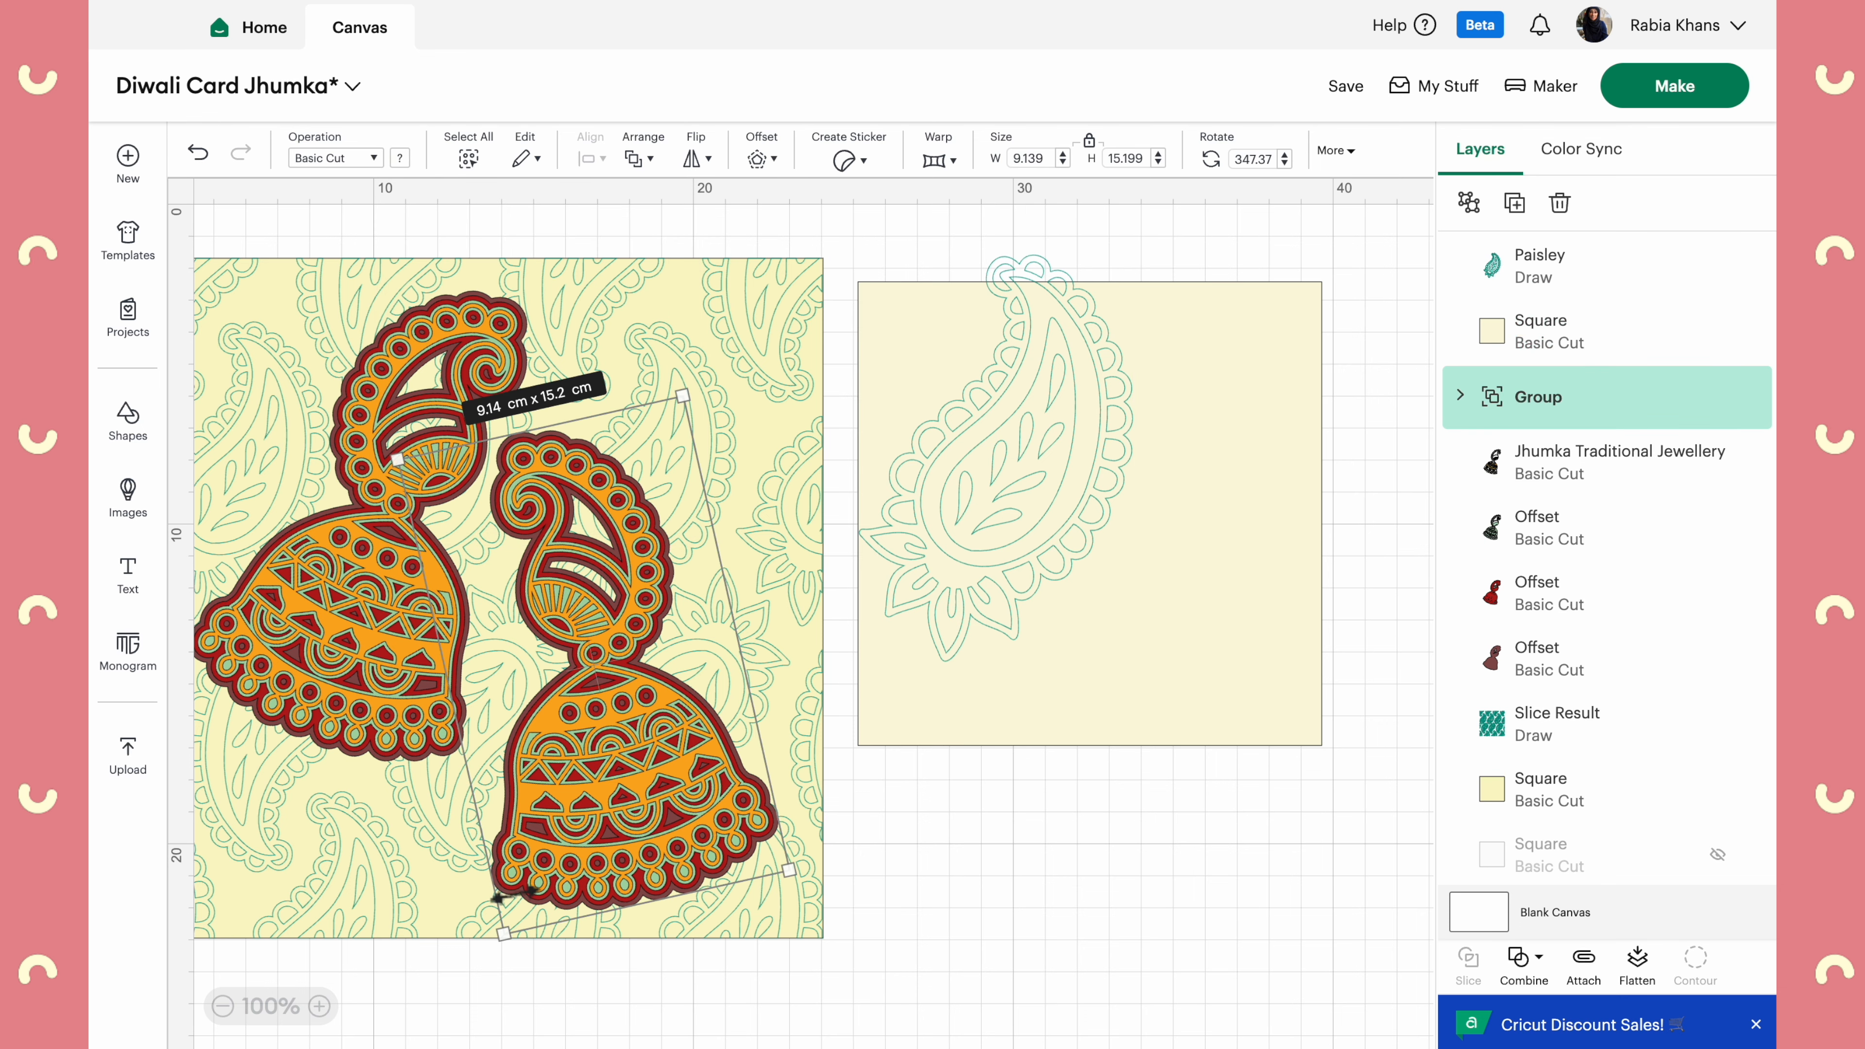
Reposition the turquoise paisley inside the upper left of the cream square, with its curled tip crossing the top edge
{"action": "left_click", "coordinate": [1003, 494]}
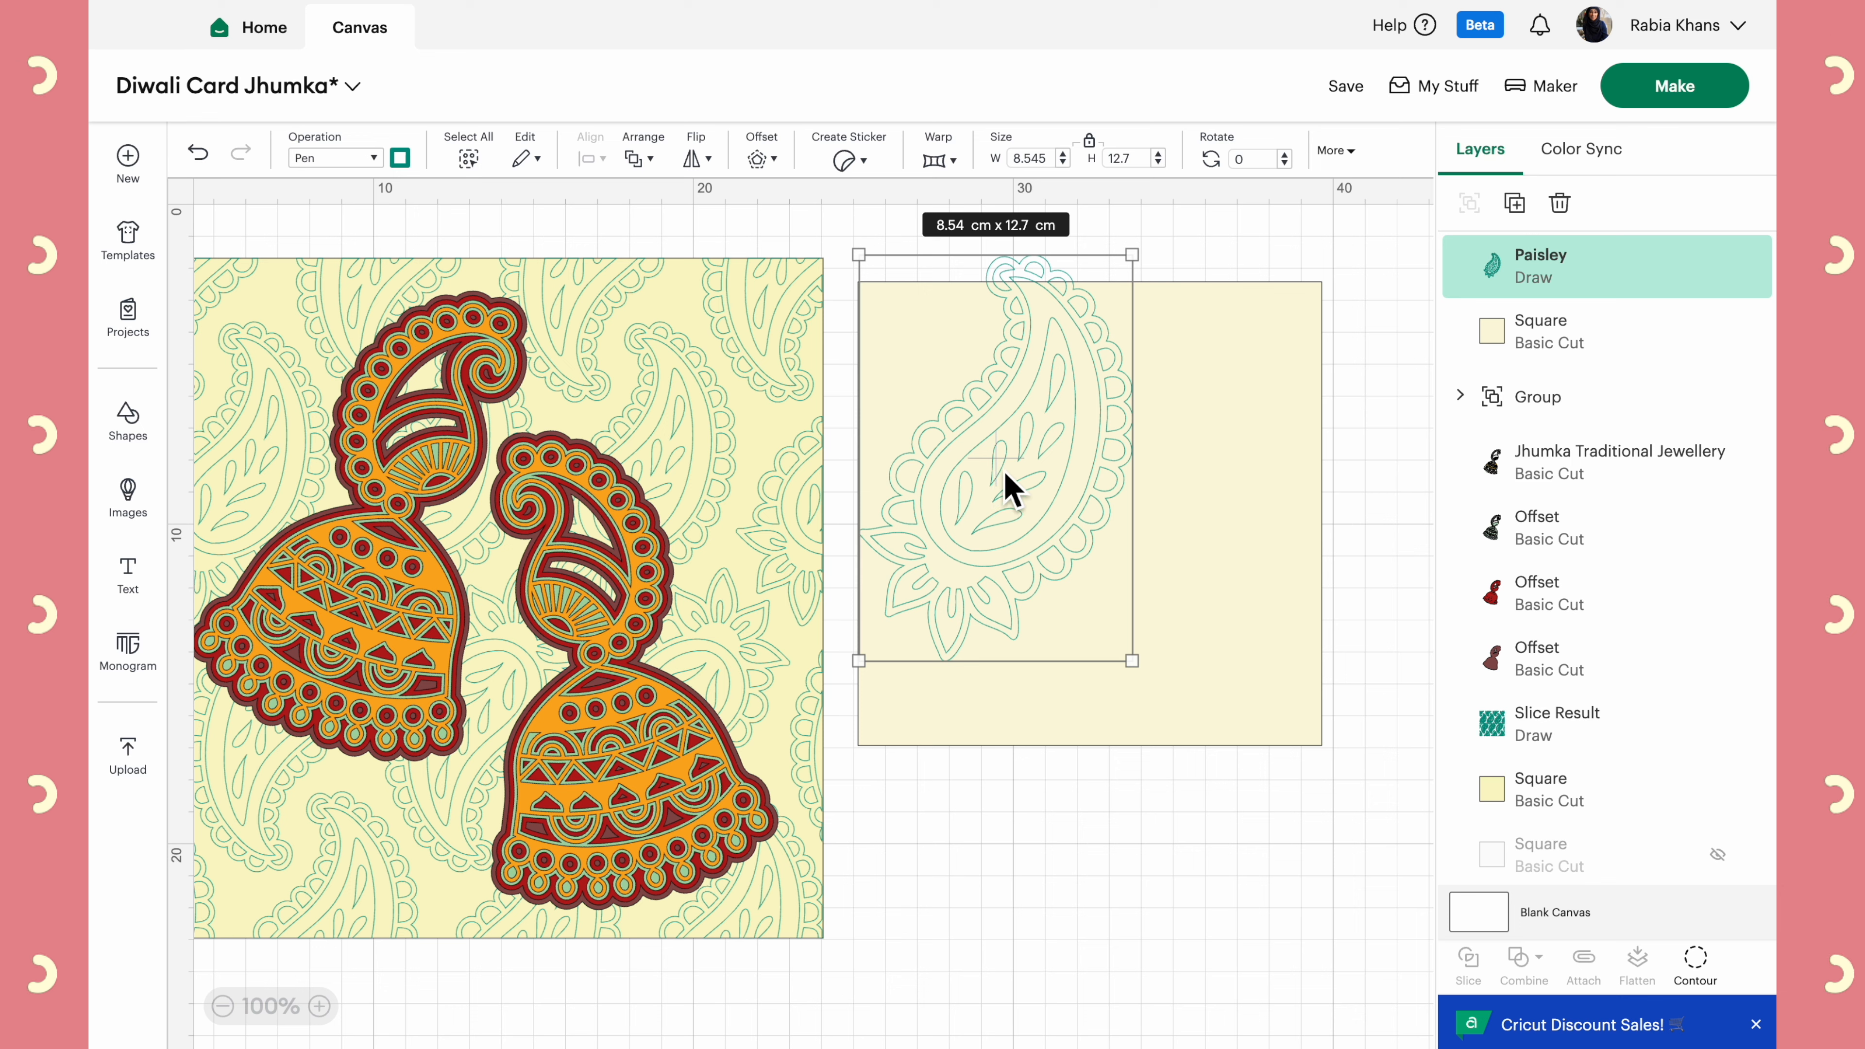
{"action": "left_click_drag", "start_coordinate": [1020, 496], "coordinate": [968, 496]}
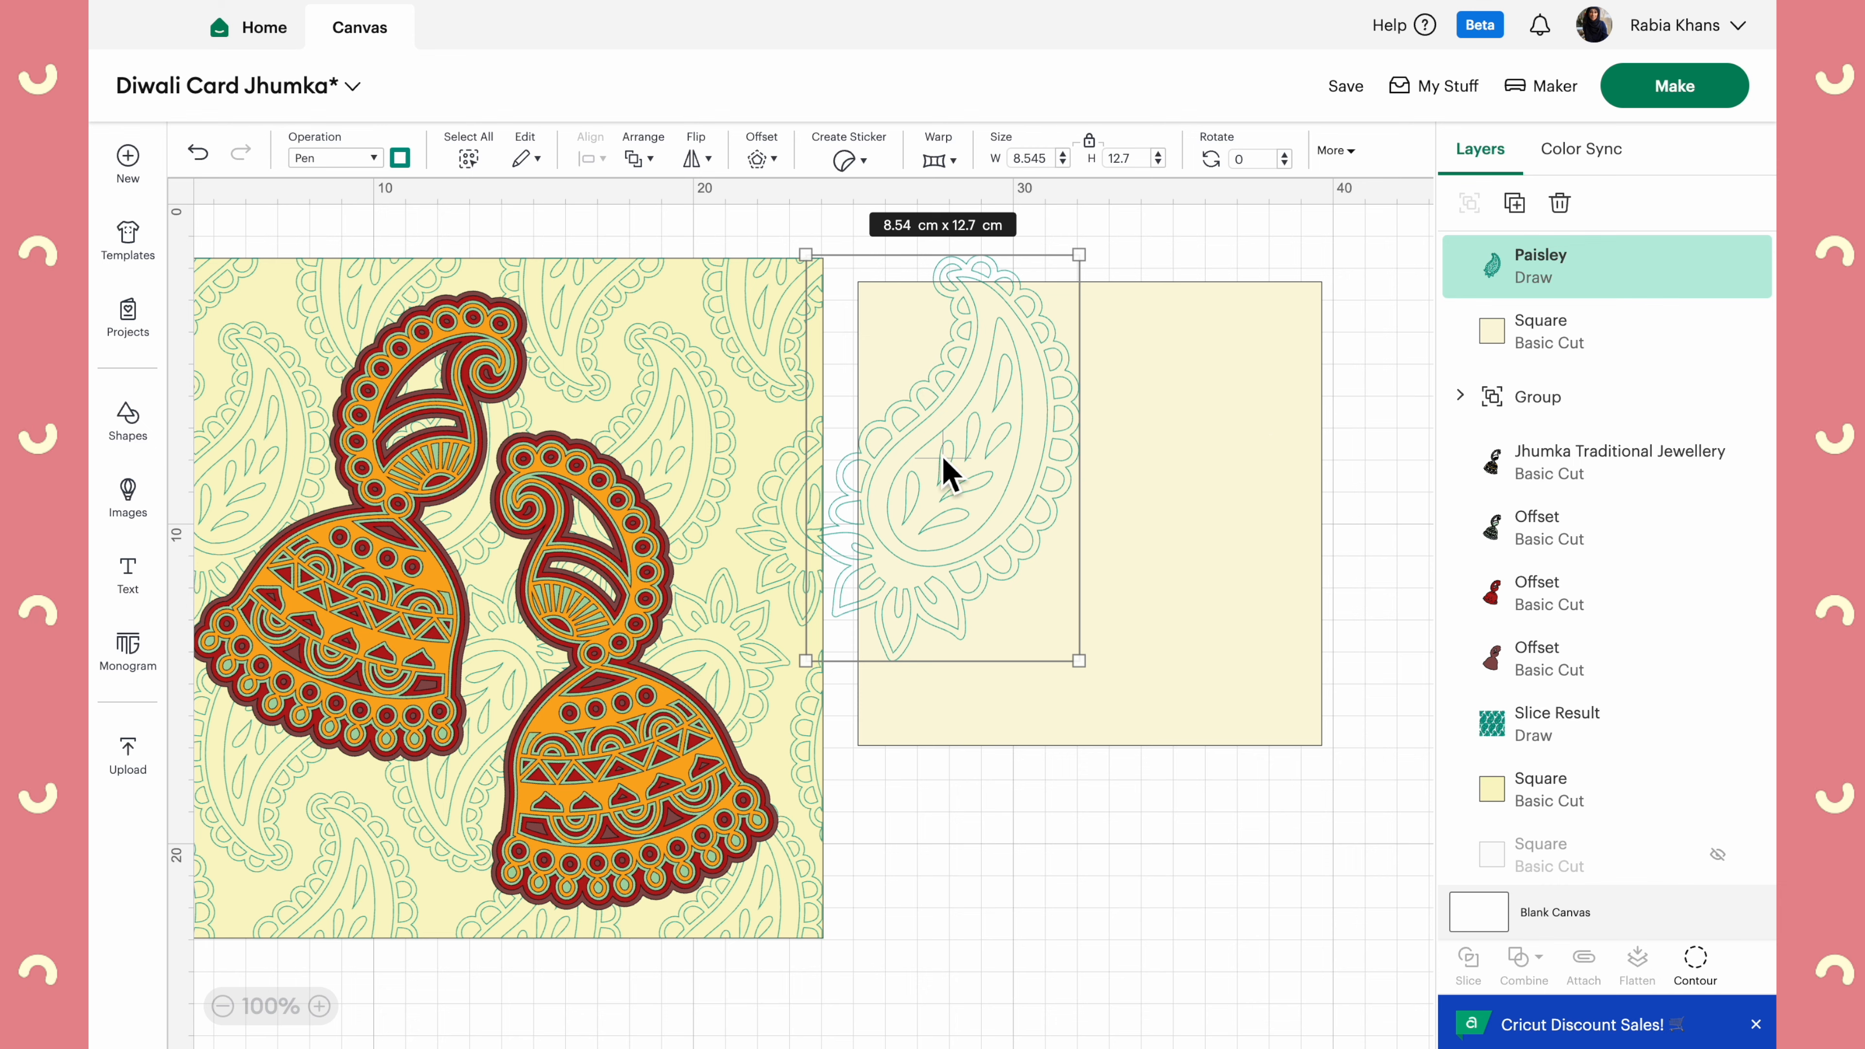
{"action": "left_click", "coordinate": [319, 1006]}
{"action": "scroll", "coordinate": [572, 816], "scroll_direction": "up", "scroll_amount": 3}
{"action": "left_click_drag", "start_coordinate": [679, 625], "coordinate": [773, 633]}
{"action": "scroll", "coordinate": [353, 1024], "scroll_direction": "right", "scroll_amount": 3}
{"action": "left_click", "coordinate": [346, 1015]}
{"action": "left_click", "coordinate": [317, 1007]}
Move the cream square and its paisley together to the right, farther away from the reference jhumka design
{"action": "left_click", "coordinate": [434, 646]}
{"action": "right_click", "coordinate": [723, 702]}
{"action": "scroll", "coordinate": [924, 695], "scroll_direction": "left", "scroll_amount": 5}
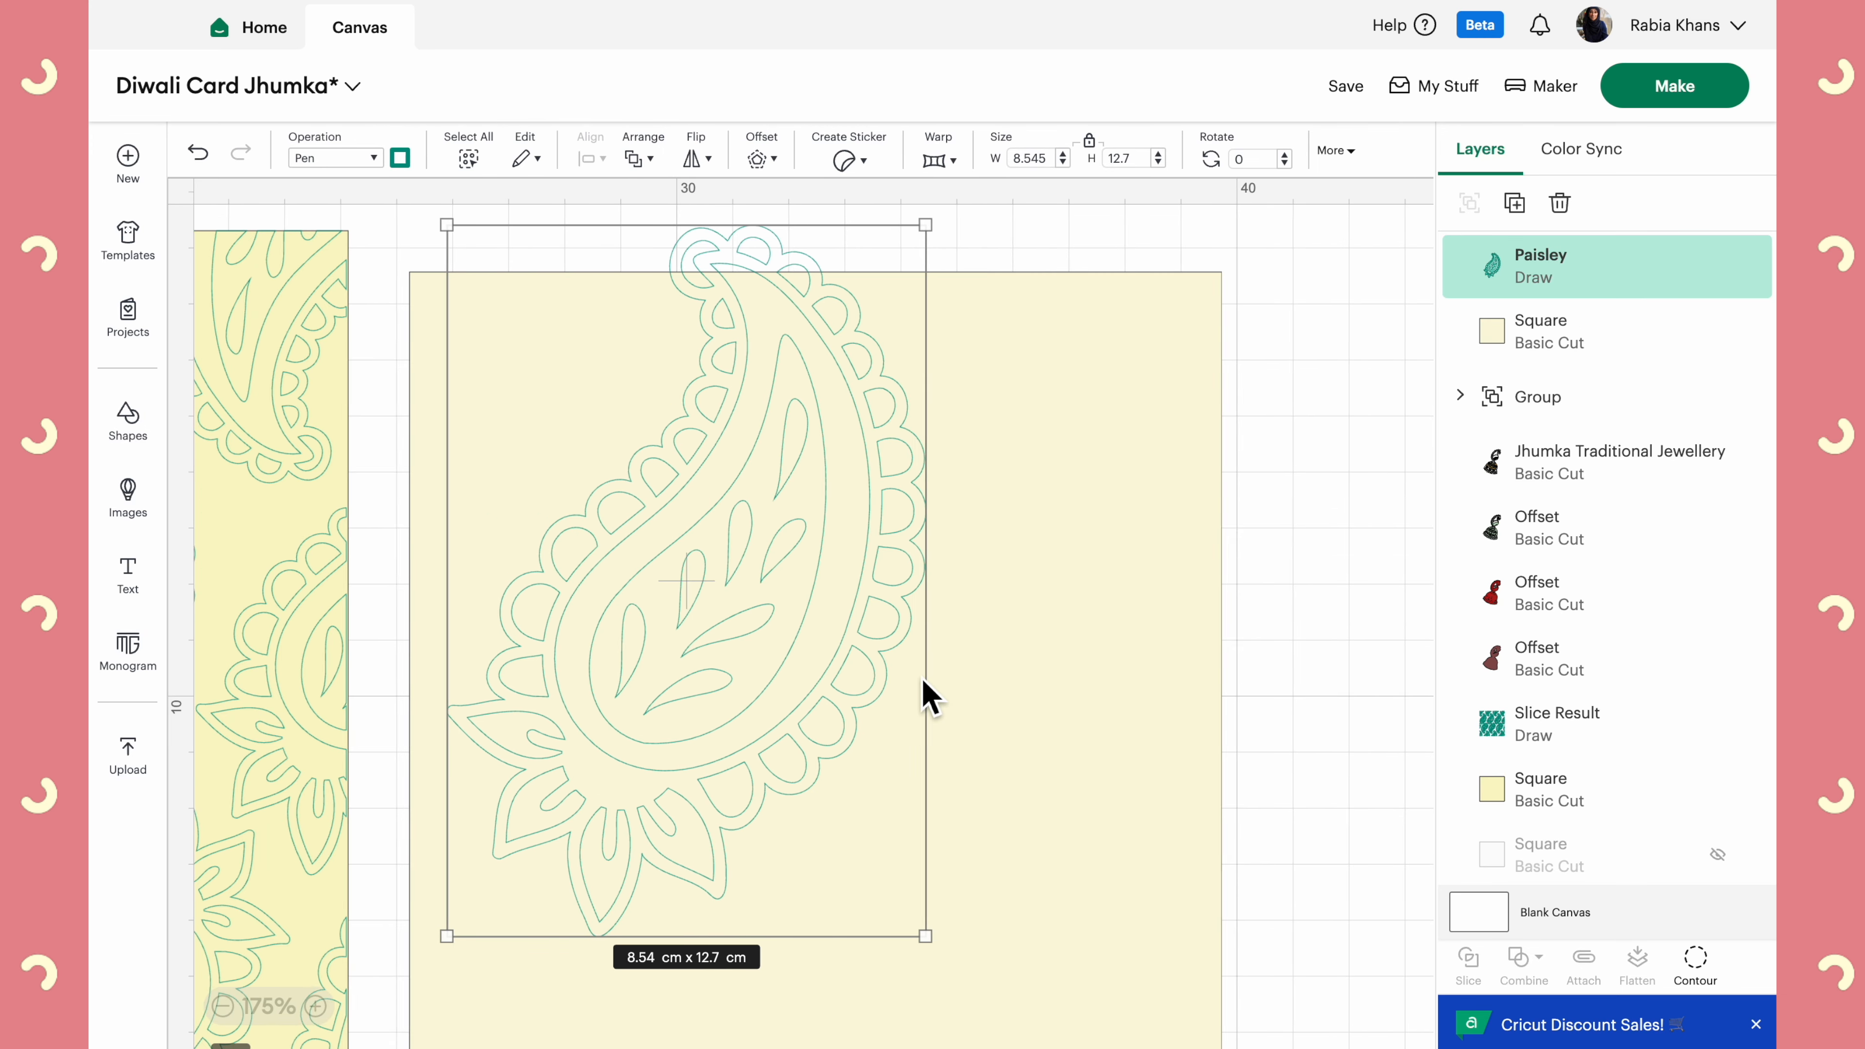
{"action": "scroll", "coordinate": [922, 679], "scroll_direction": "up", "scroll_amount": 1}
{"action": "left_click_drag", "start_coordinate": [435, 447], "coordinate": [962, 562]}
{"action": "scroll", "coordinate": [962, 562], "scroll_direction": "right", "scroll_amount": 8}
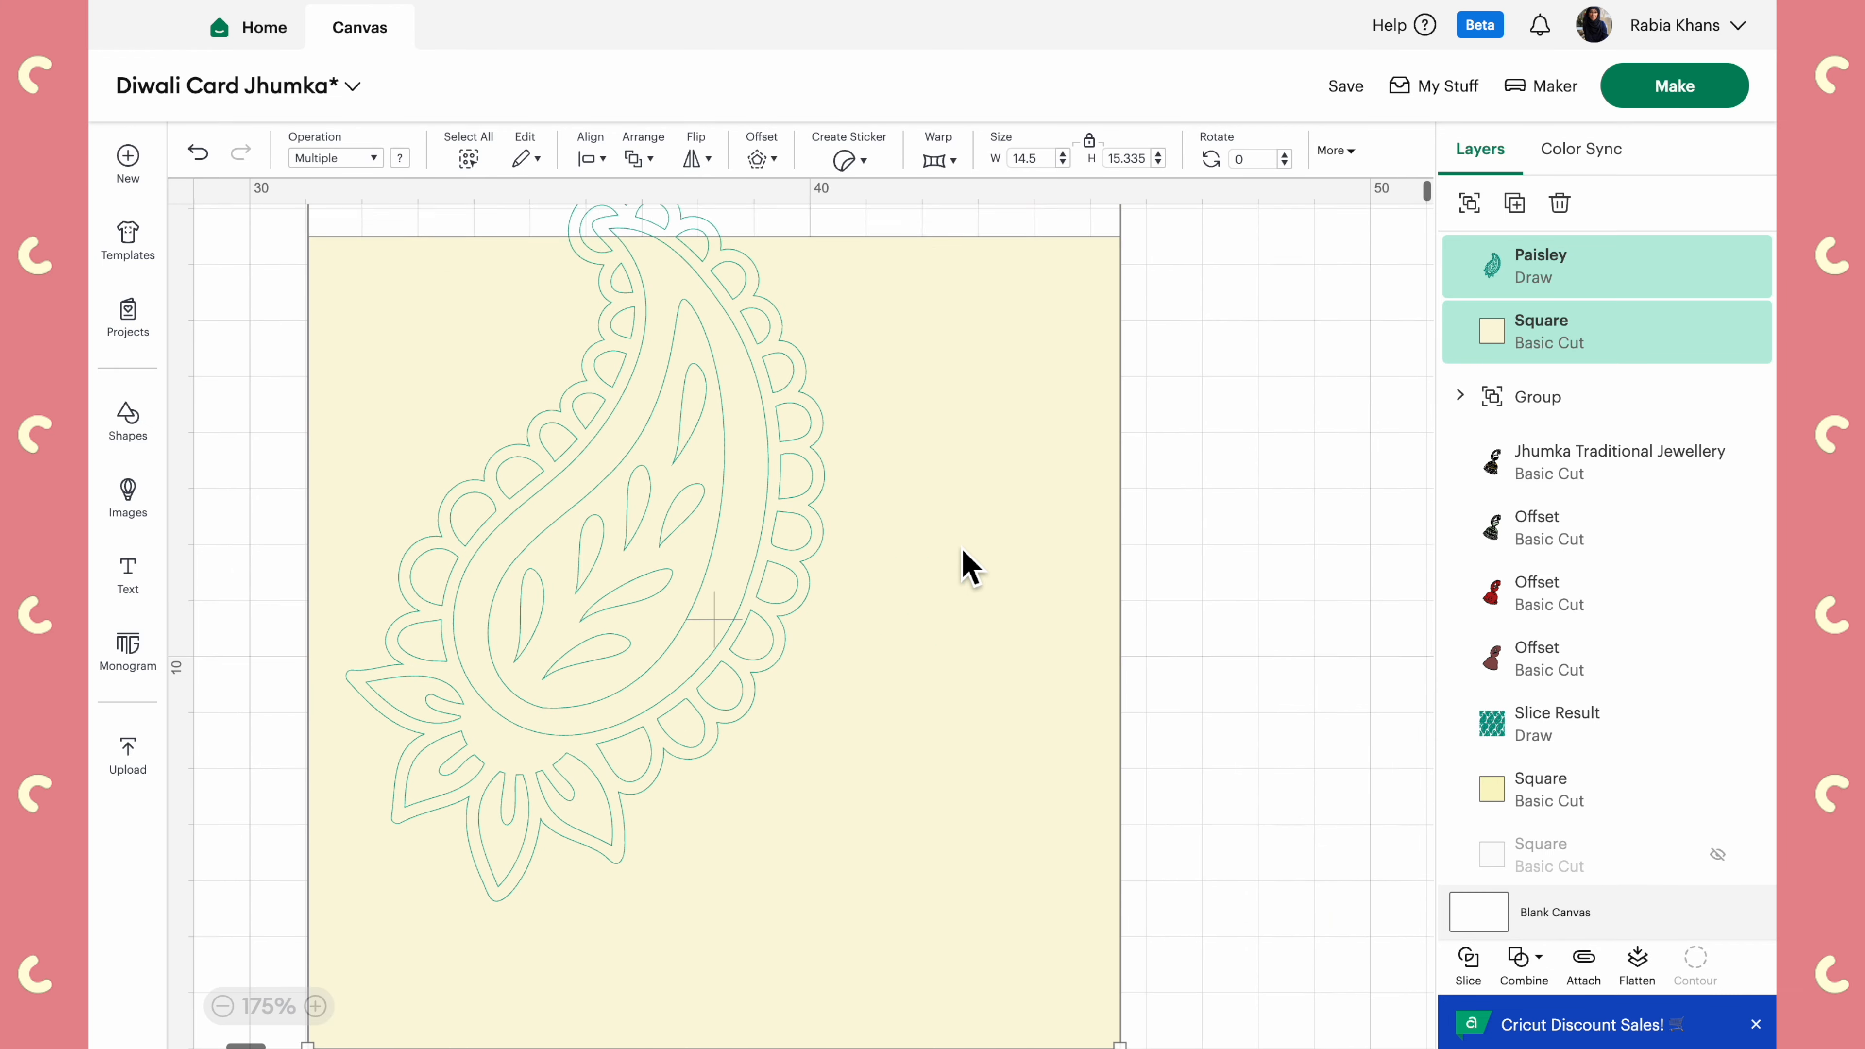
{"action": "scroll", "coordinate": [968, 566], "scroll_direction": "down", "scroll_amount": 1}
{"action": "left_click", "coordinate": [1241, 638]}
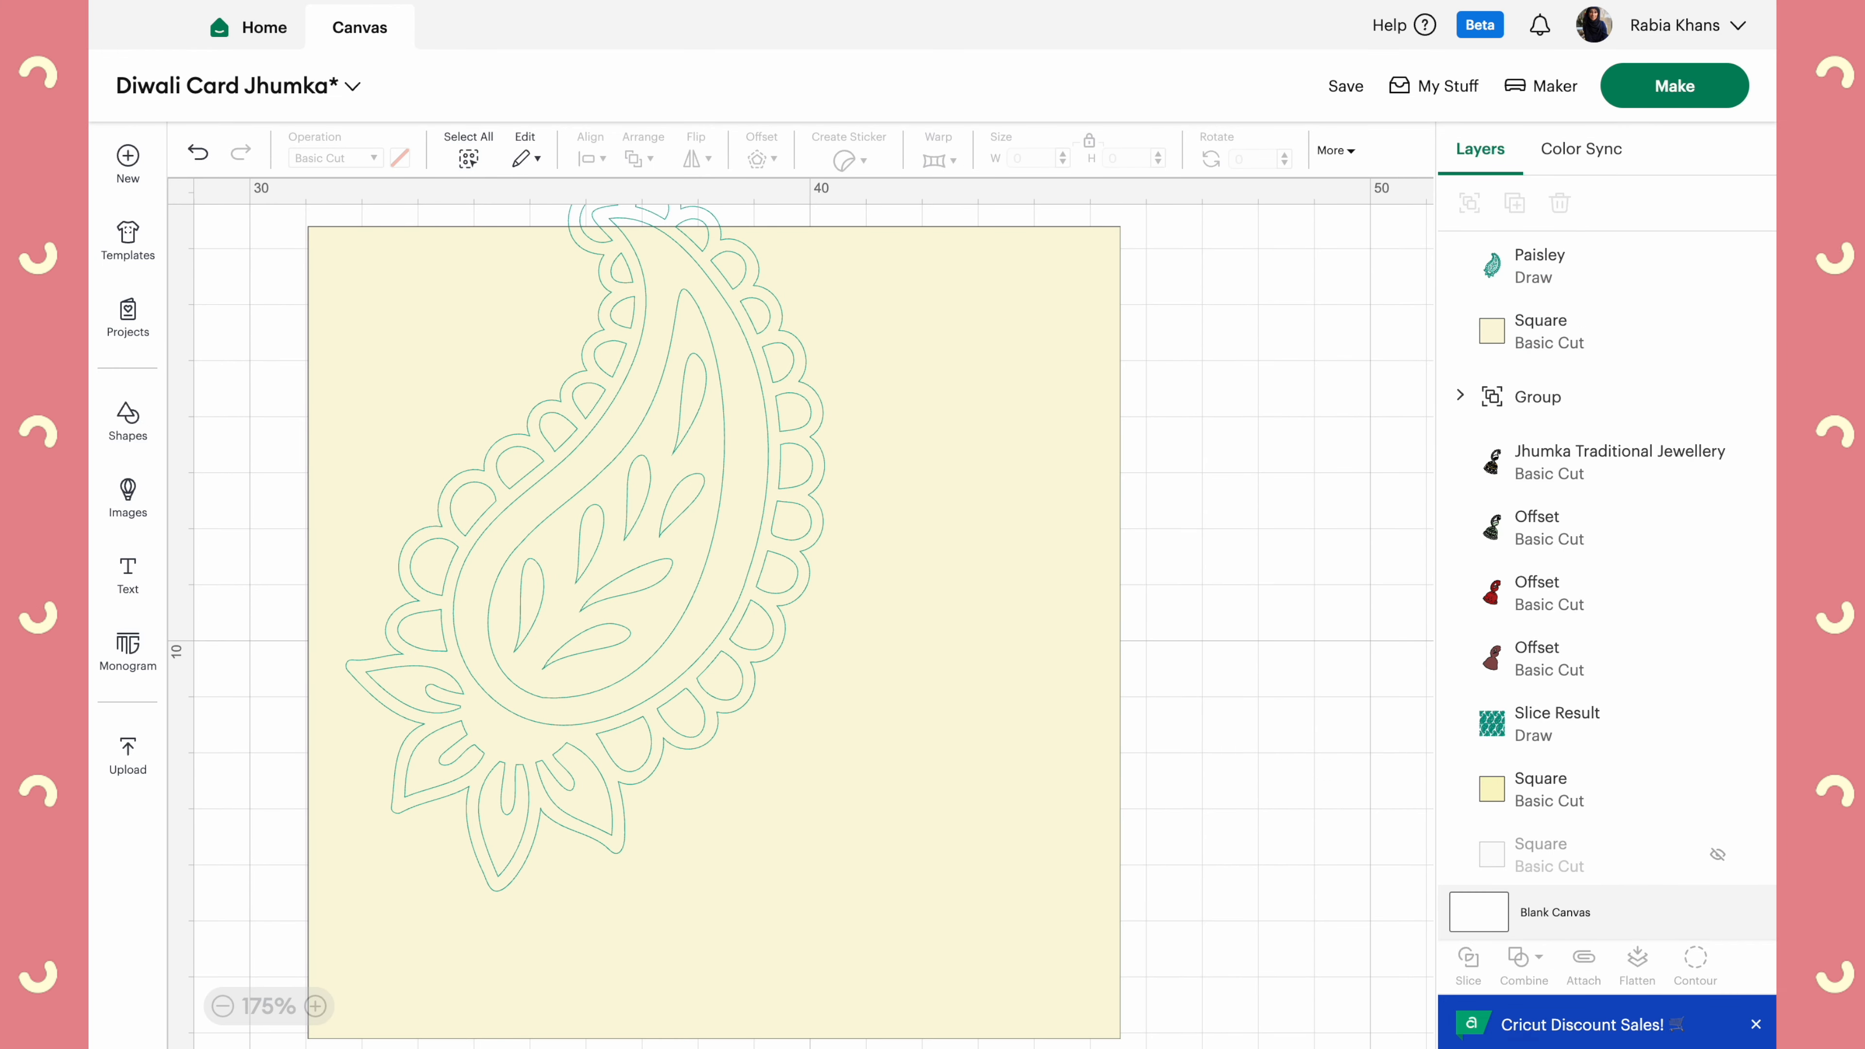
Scale the paisley down to about 3.8 by 5.65 cm and place it over the cream square's upper-left corner
{"action": "left_click", "coordinate": [222, 1005]}
{"action": "left_click", "coordinate": [630, 606]}
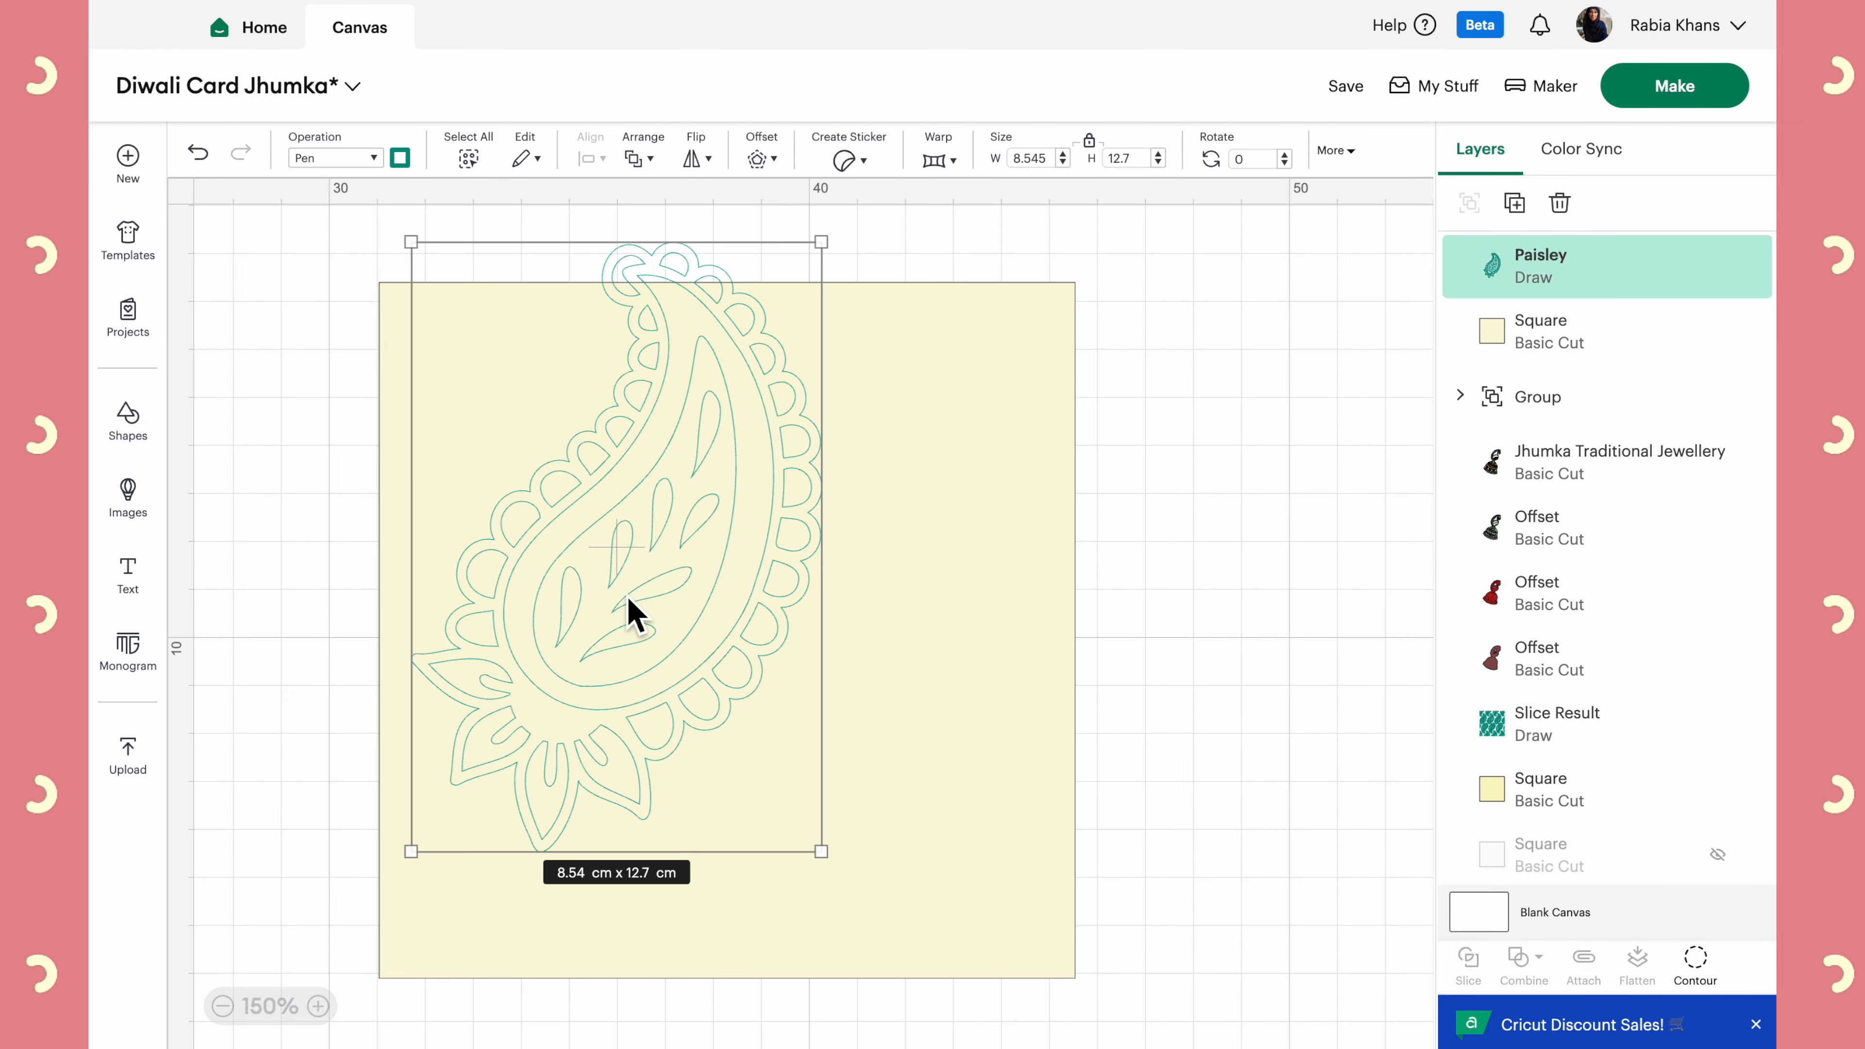
{"action": "left_click_drag", "start_coordinate": [837, 868], "coordinate": [593, 513]}
{"action": "left_click_drag", "start_coordinate": [536, 419], "coordinate": [473, 415]}
{"action": "mouse_move", "coordinate": [476, 410]}
{"action": "left_mouse_down"}
{"action": "mouse_move", "coordinate": [452, 386]}
{"action": "mouse_move", "coordinate": [461, 402]}
{"action": "left_mouse_up"}
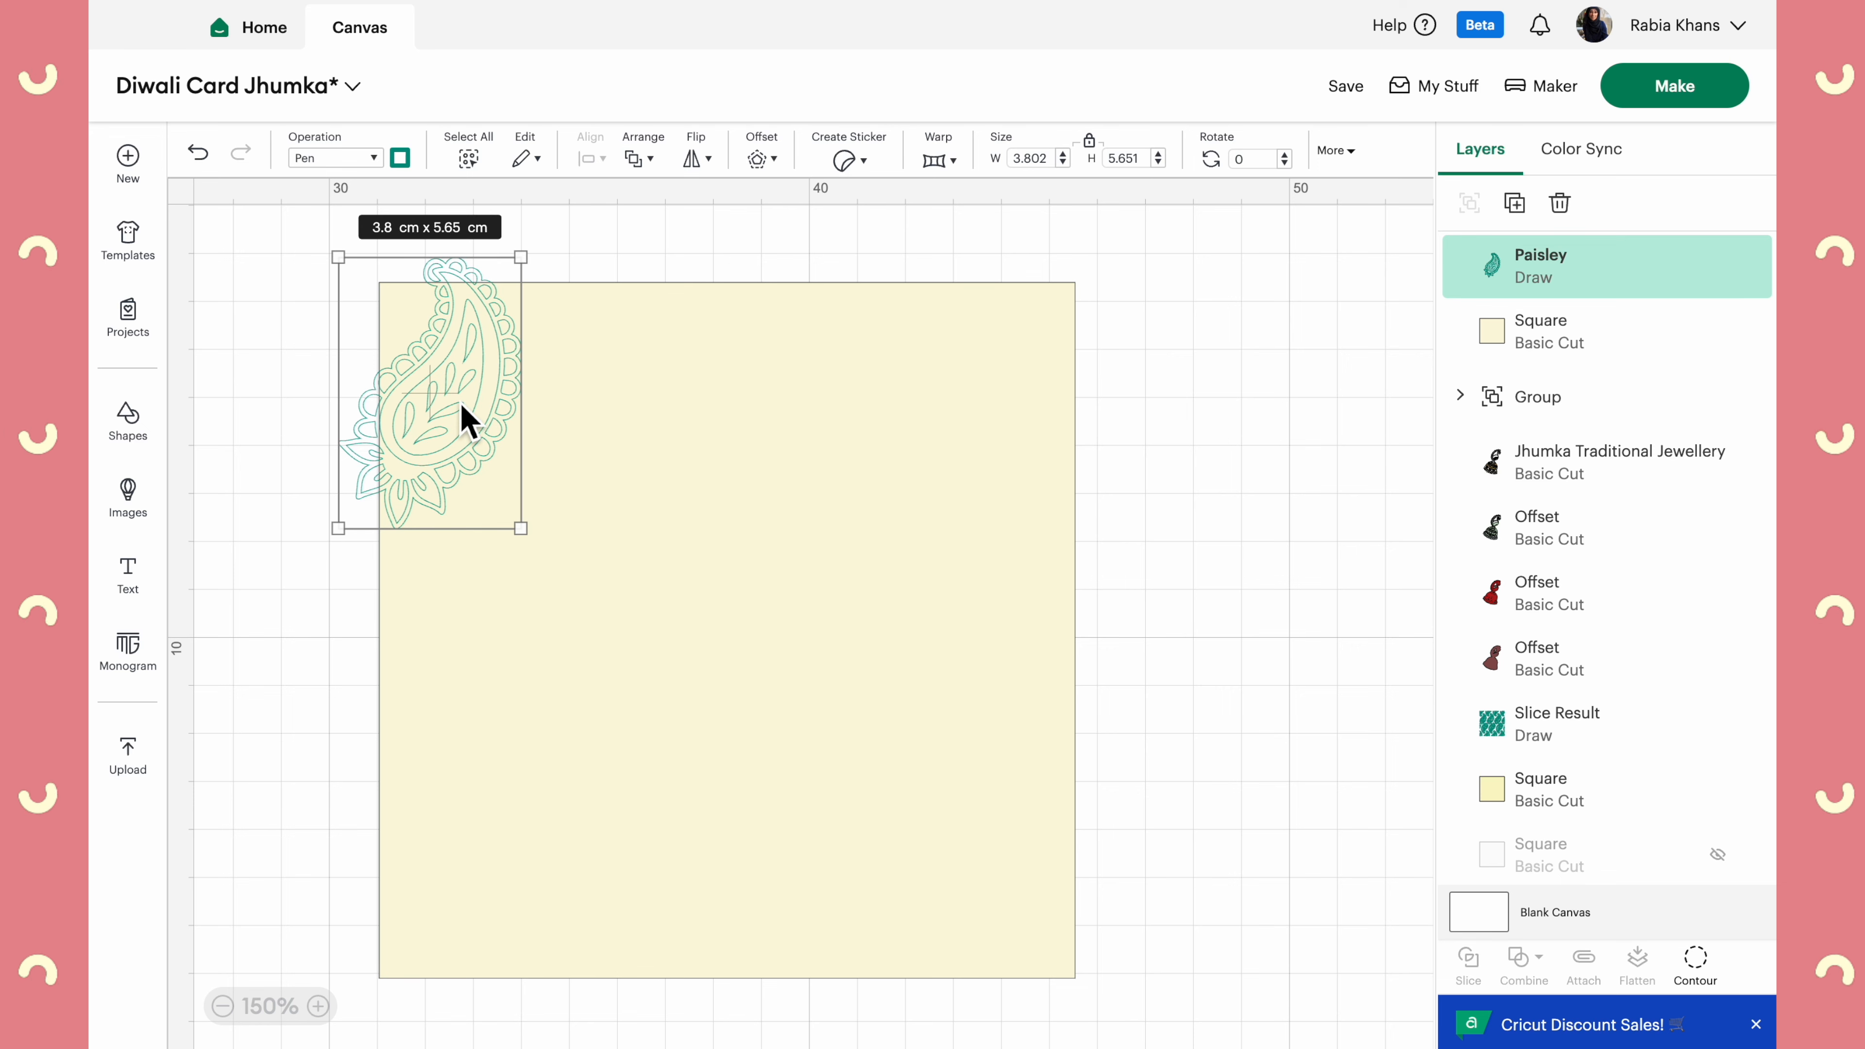
Duplicate the small paisley four times and arrange the copies in a row of five across the square's top edge
{"action": "key", "text": "ctrl+d"}
{"action": "left_click_drag", "start_coordinate": [354, 404], "coordinate": [617, 429]}
{"action": "key", "text": "ctrl+d"}
{"action": "left_click_drag", "start_coordinate": [446, 456], "coordinate": [952, 376]}
{"action": "key", "text": "ctrl+d"}
{"action": "key", "text": "ctrl+d"}
{"action": "left_click_drag", "start_coordinate": [506, 517], "coordinate": [1131, 415]}
{"action": "left_click", "coordinate": [1211, 612]}
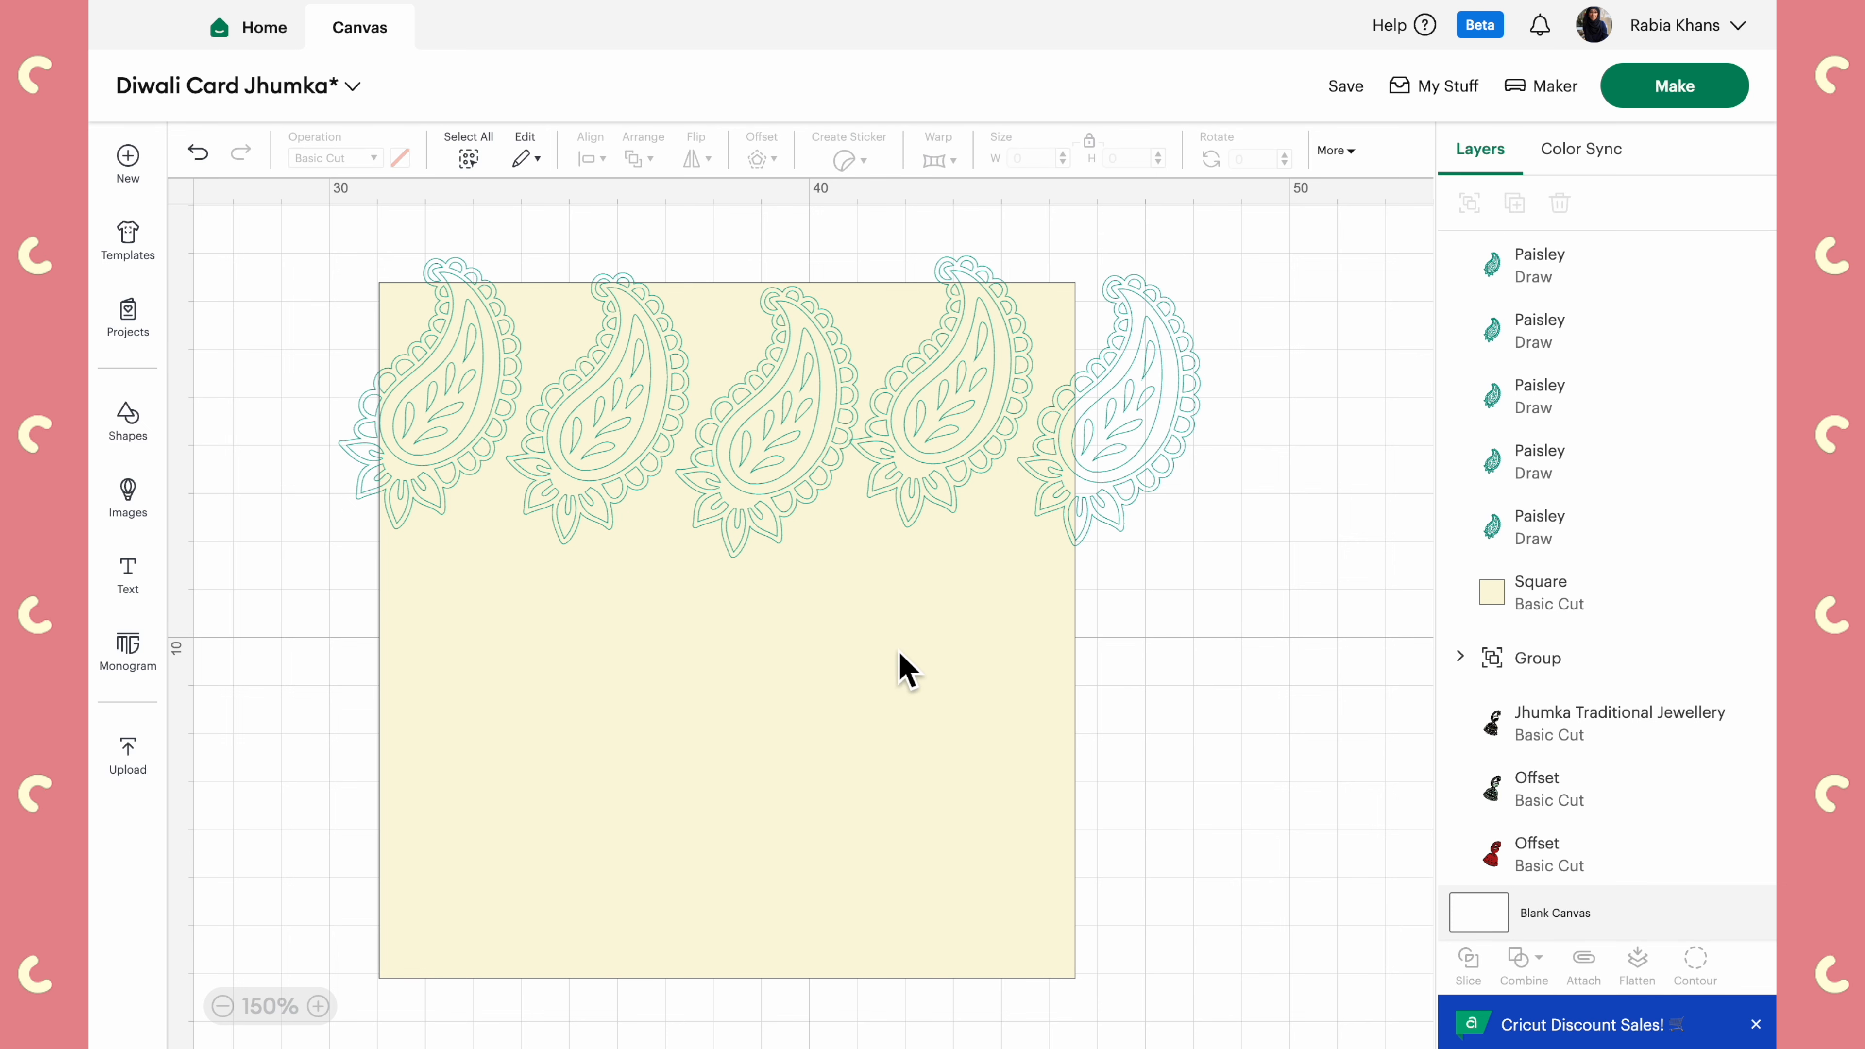
Hide the cream square, then centre the five paisleys vertically and distribute them horizontally
{"action": "left_click", "coordinate": [889, 751]}
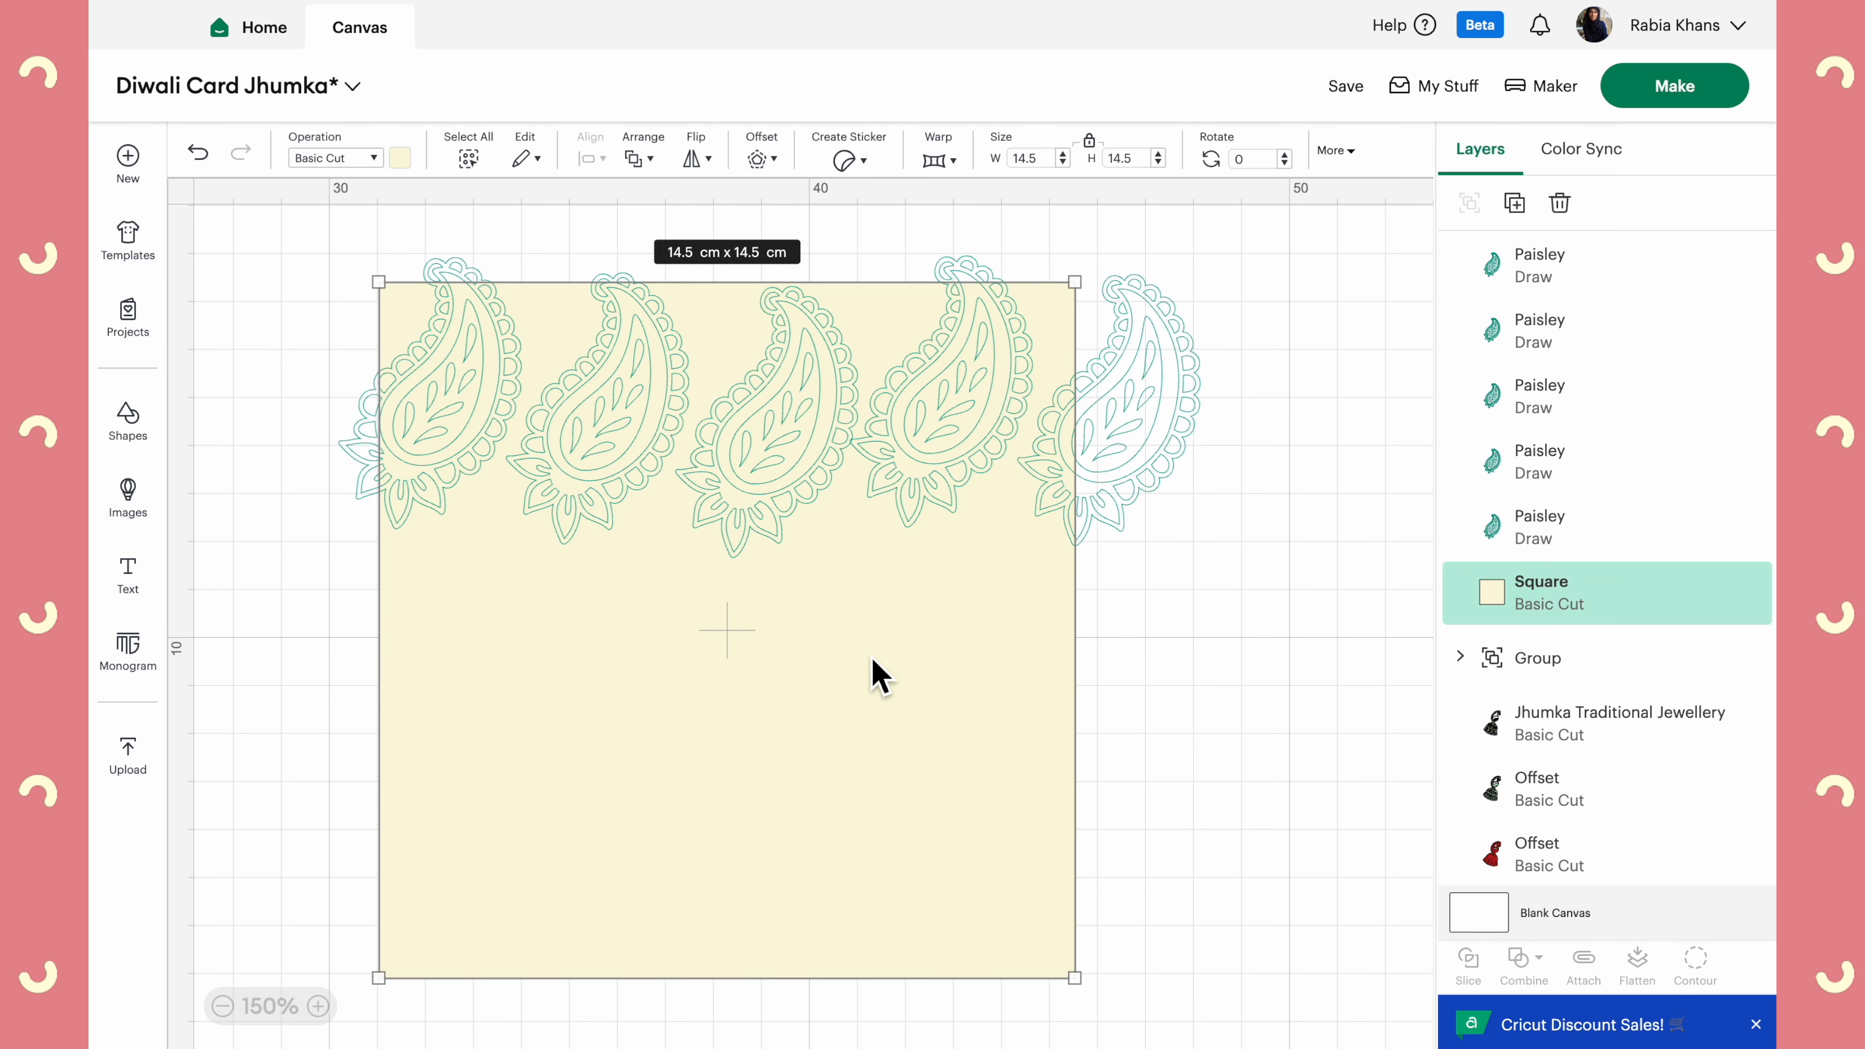
{"action": "left_click", "coordinate": [1717, 594]}
{"action": "left_click_drag", "start_coordinate": [1274, 393], "coordinate": [403, 366]}
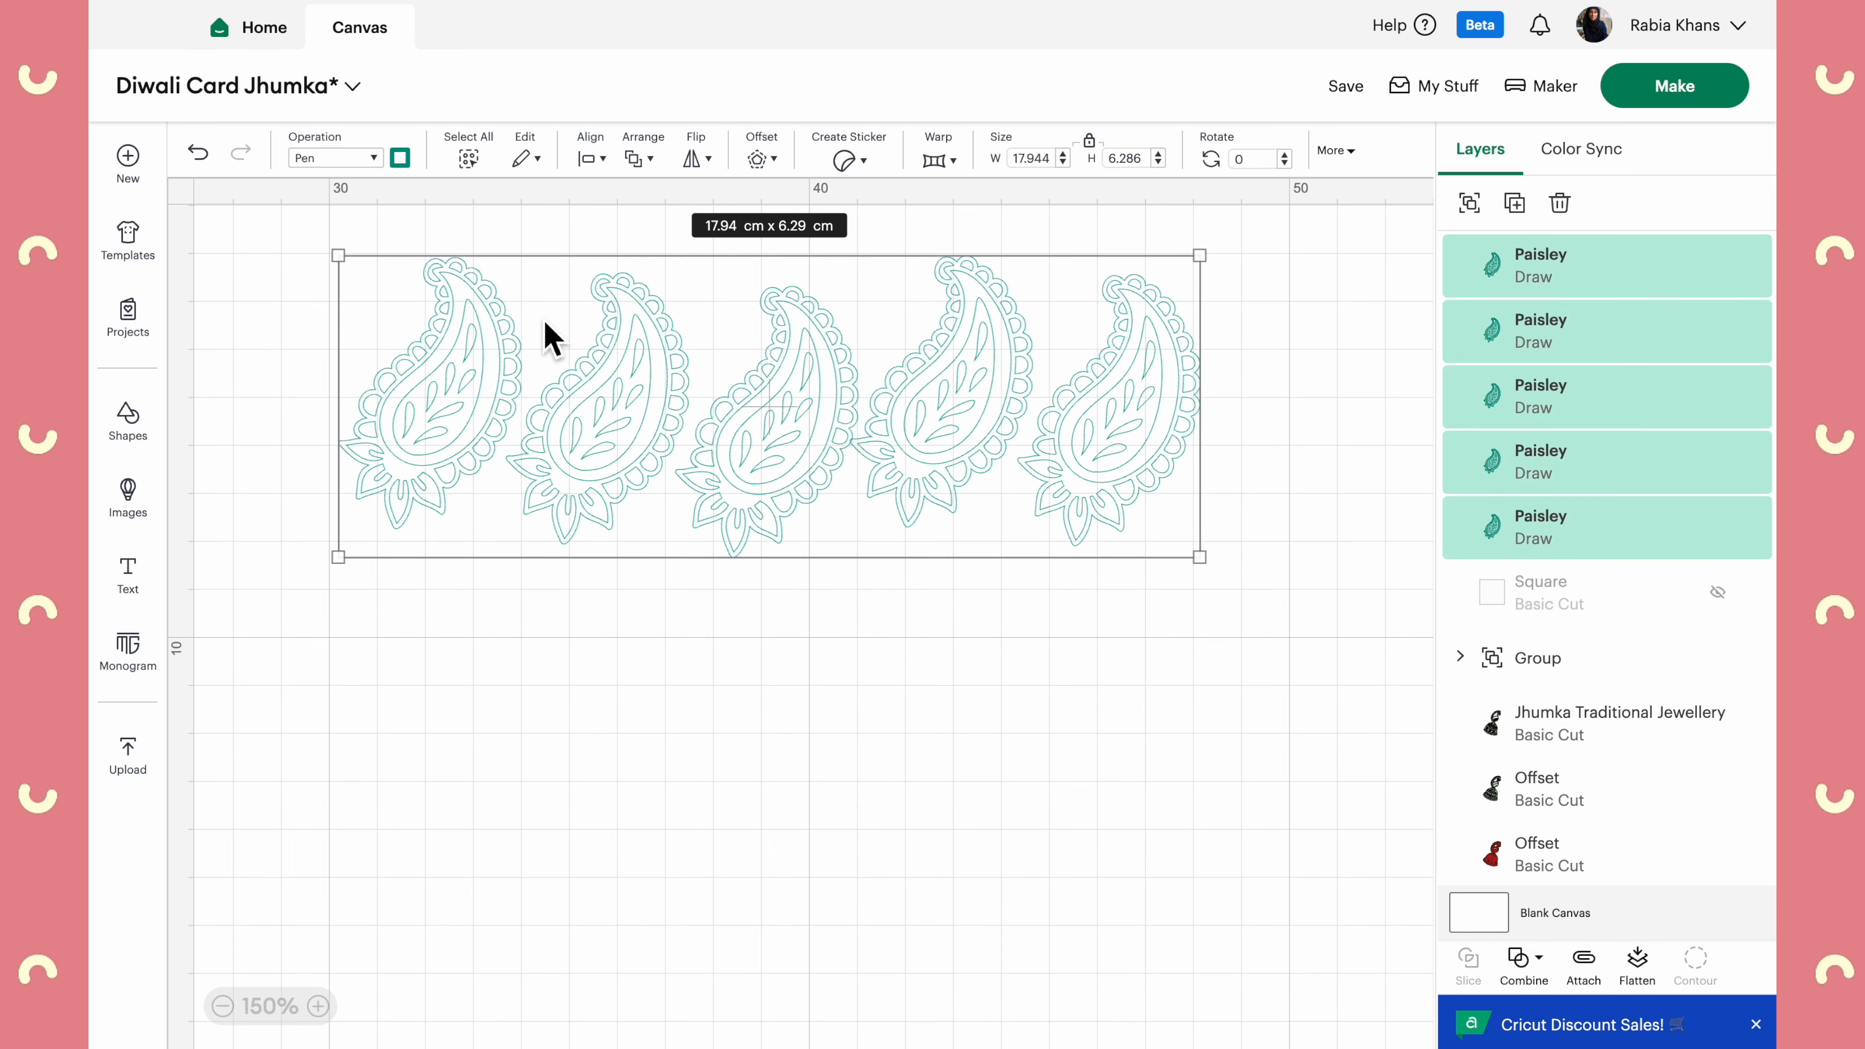
{"action": "left_click", "coordinate": [594, 159]}
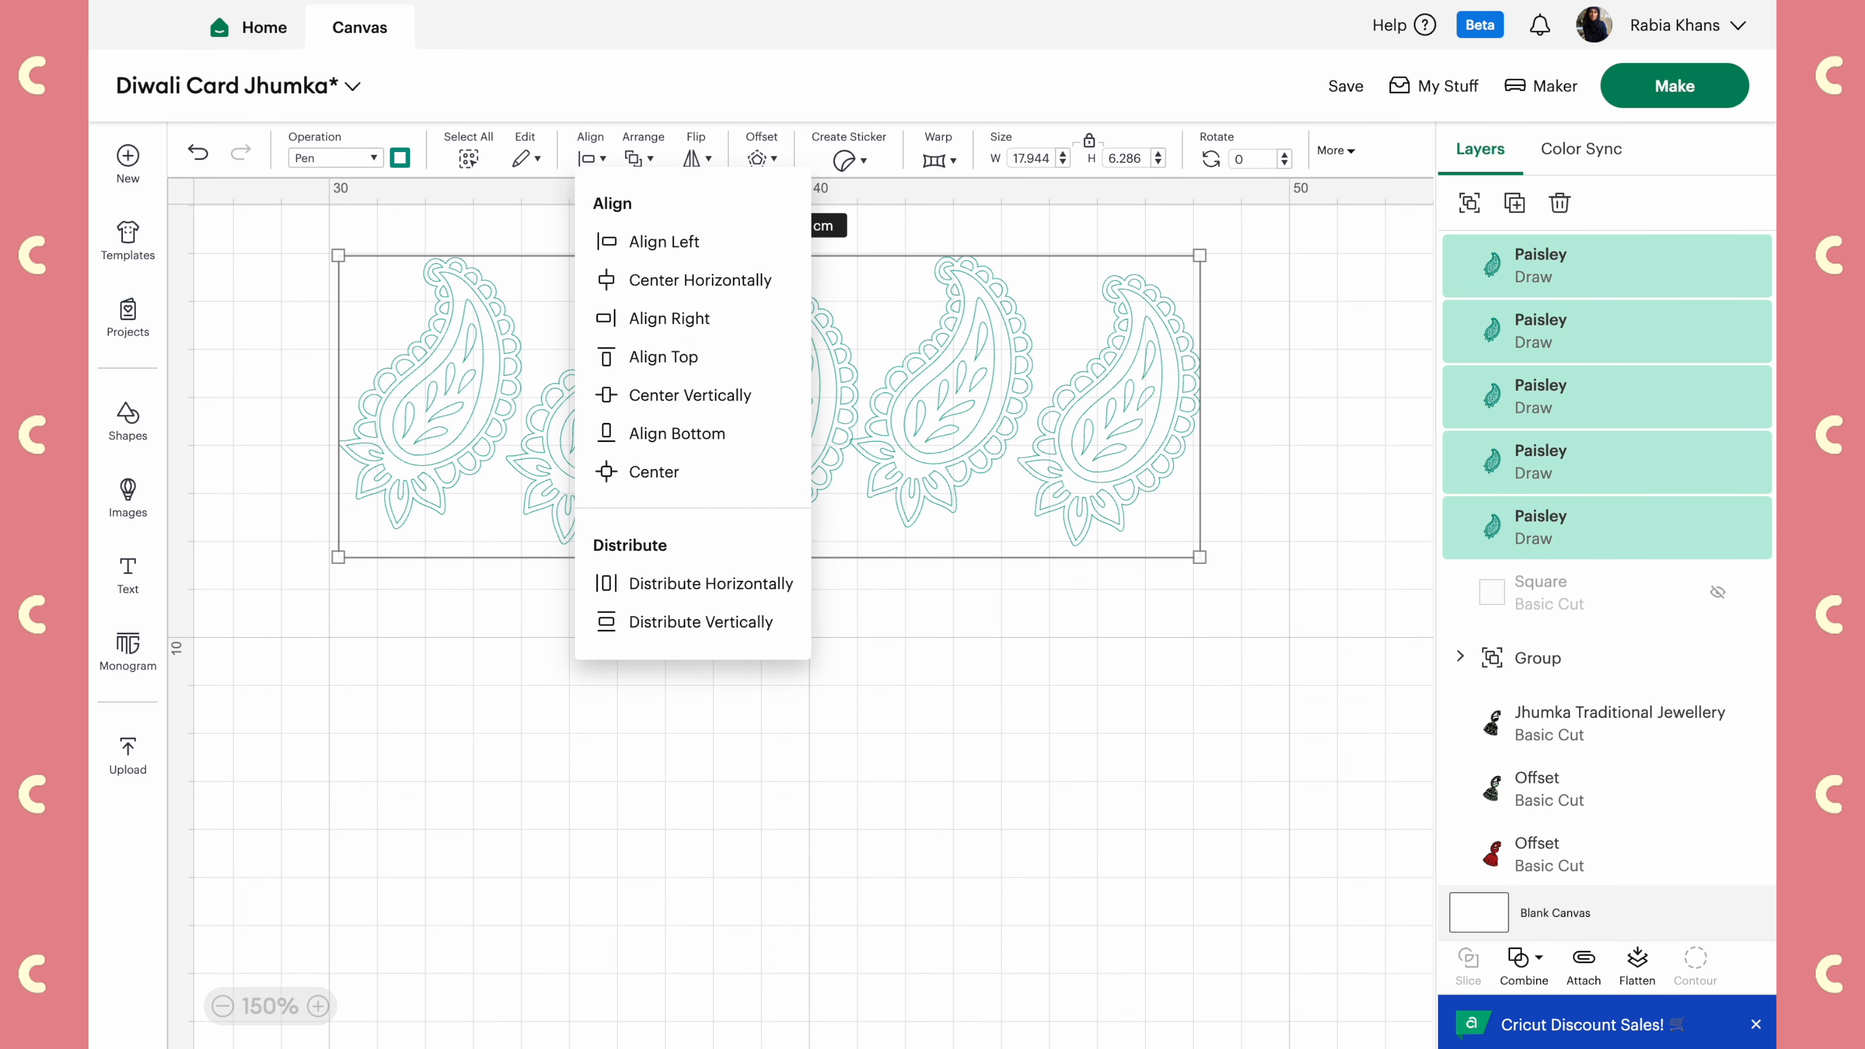
{"action": "left_click", "coordinate": [690, 397]}
{"action": "left_click", "coordinate": [589, 155]}
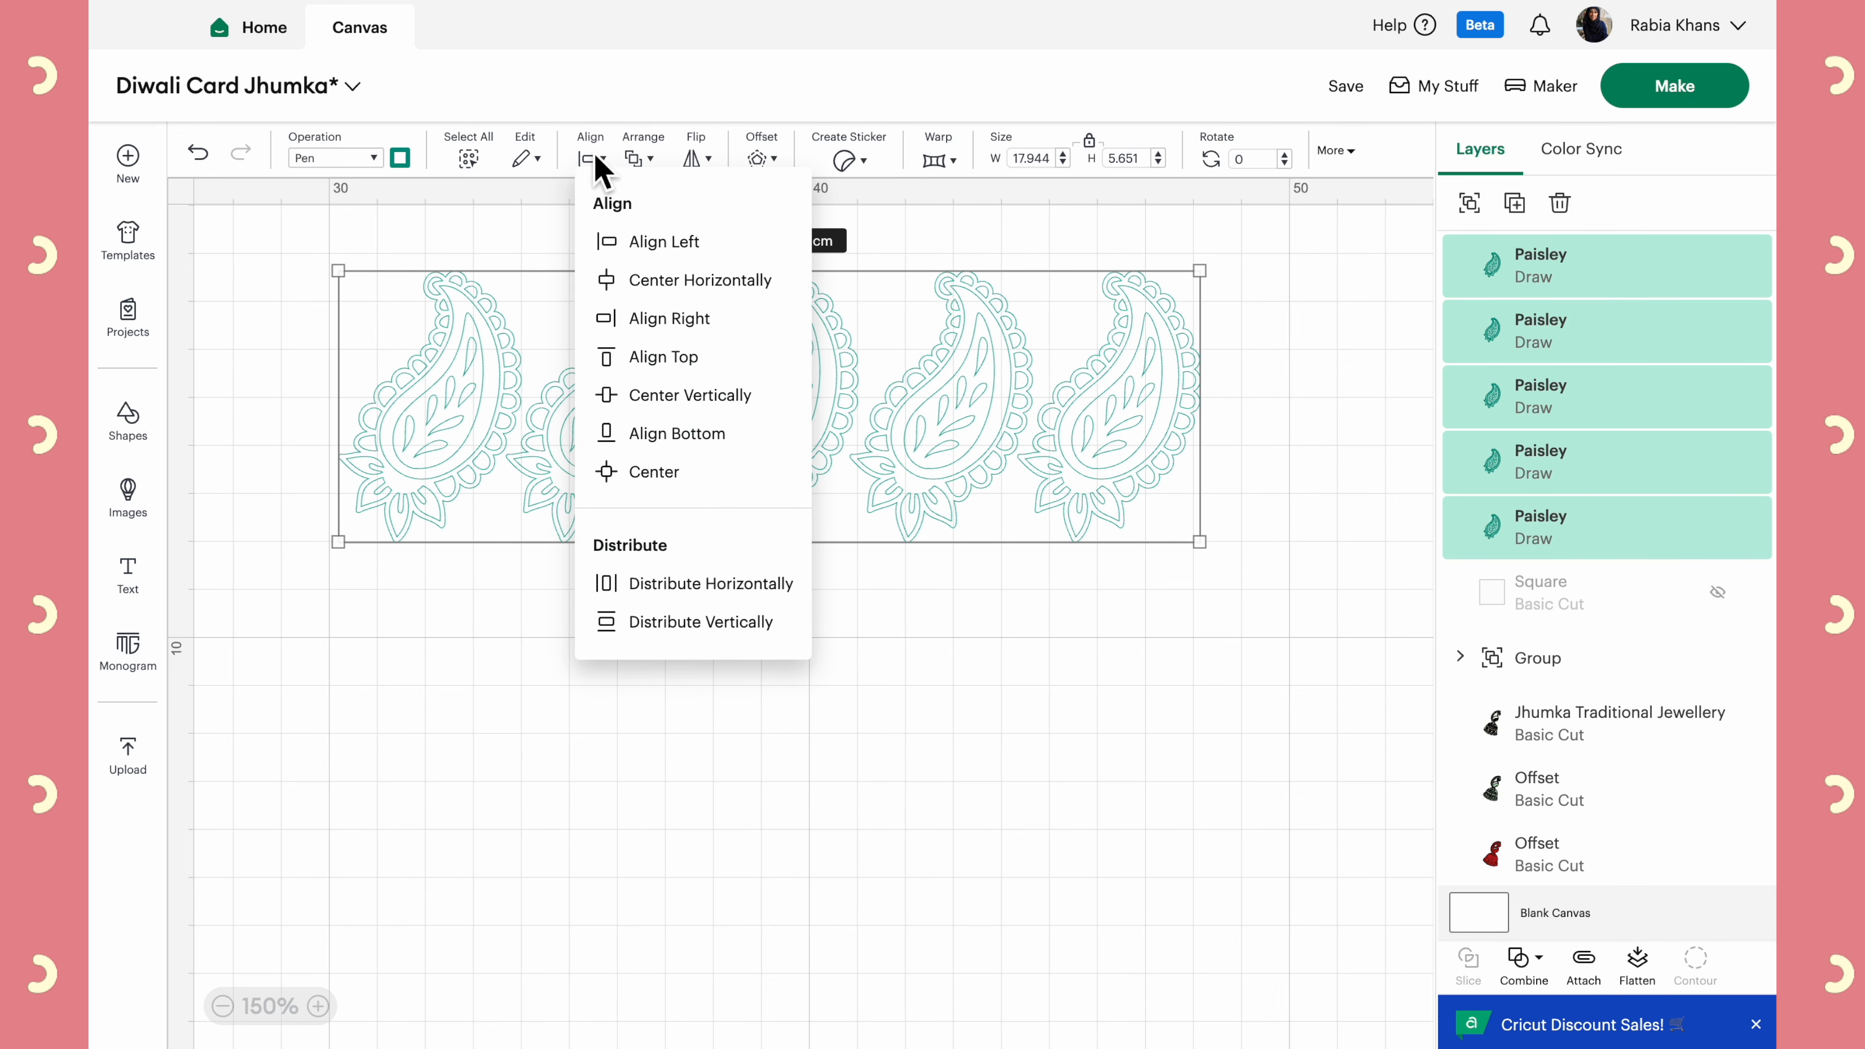
{"action": "left_click", "coordinate": [688, 588]}
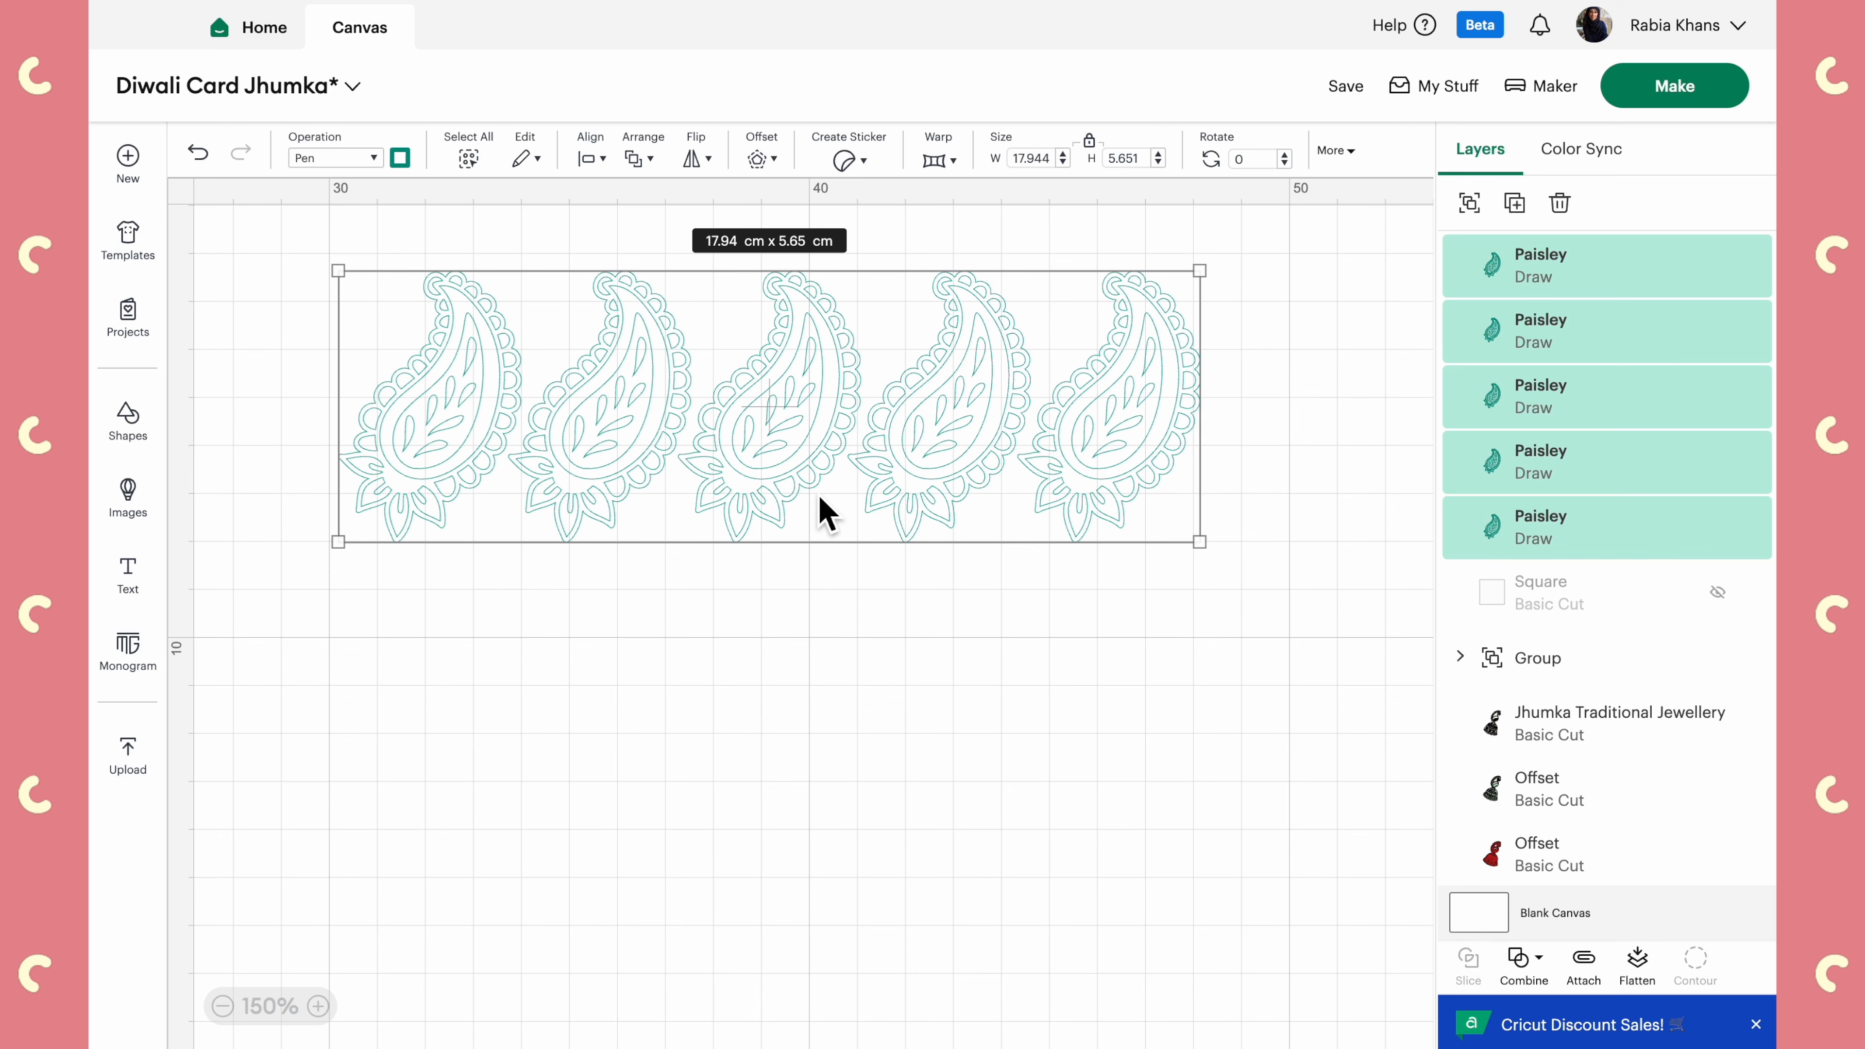
Show the cream square again and shift it so the paisley row overhangs its top and both sides
{"action": "left_click", "coordinate": [1718, 591]}
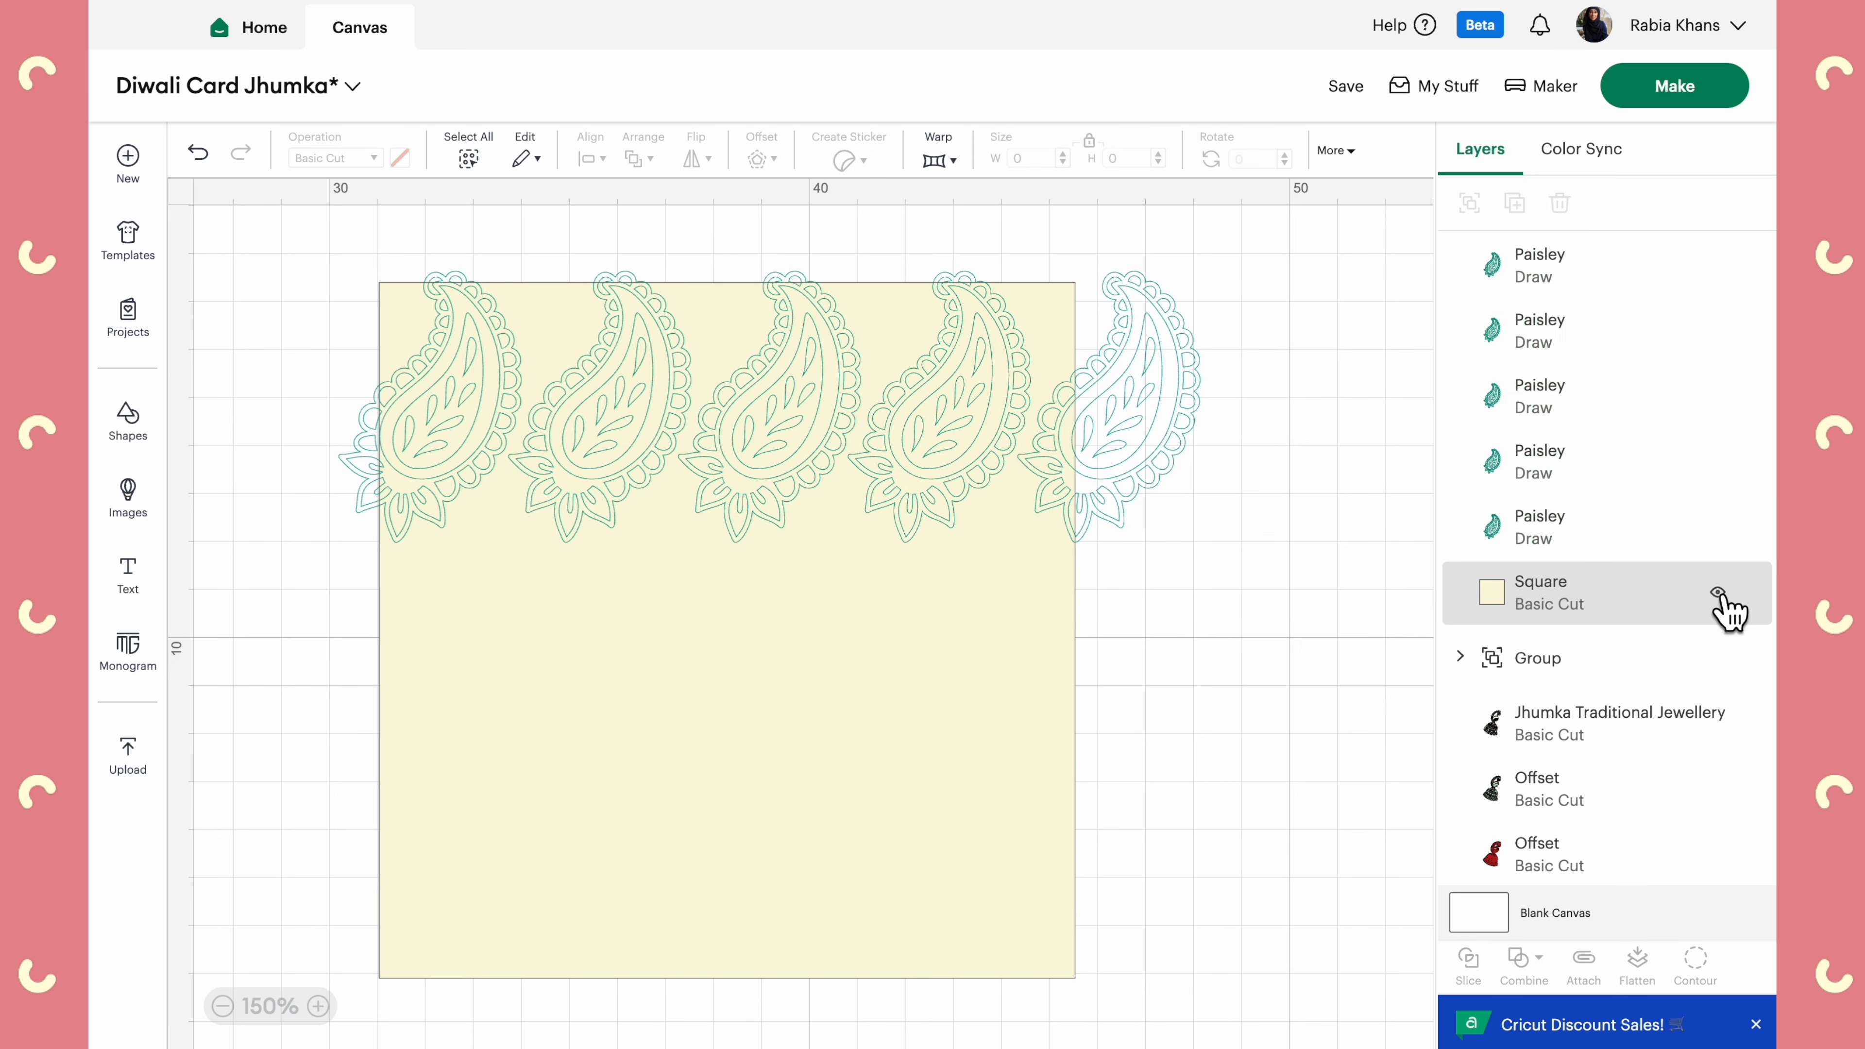
{"action": "left_click_drag", "start_coordinate": [804, 771], "coordinate": [850, 792]}
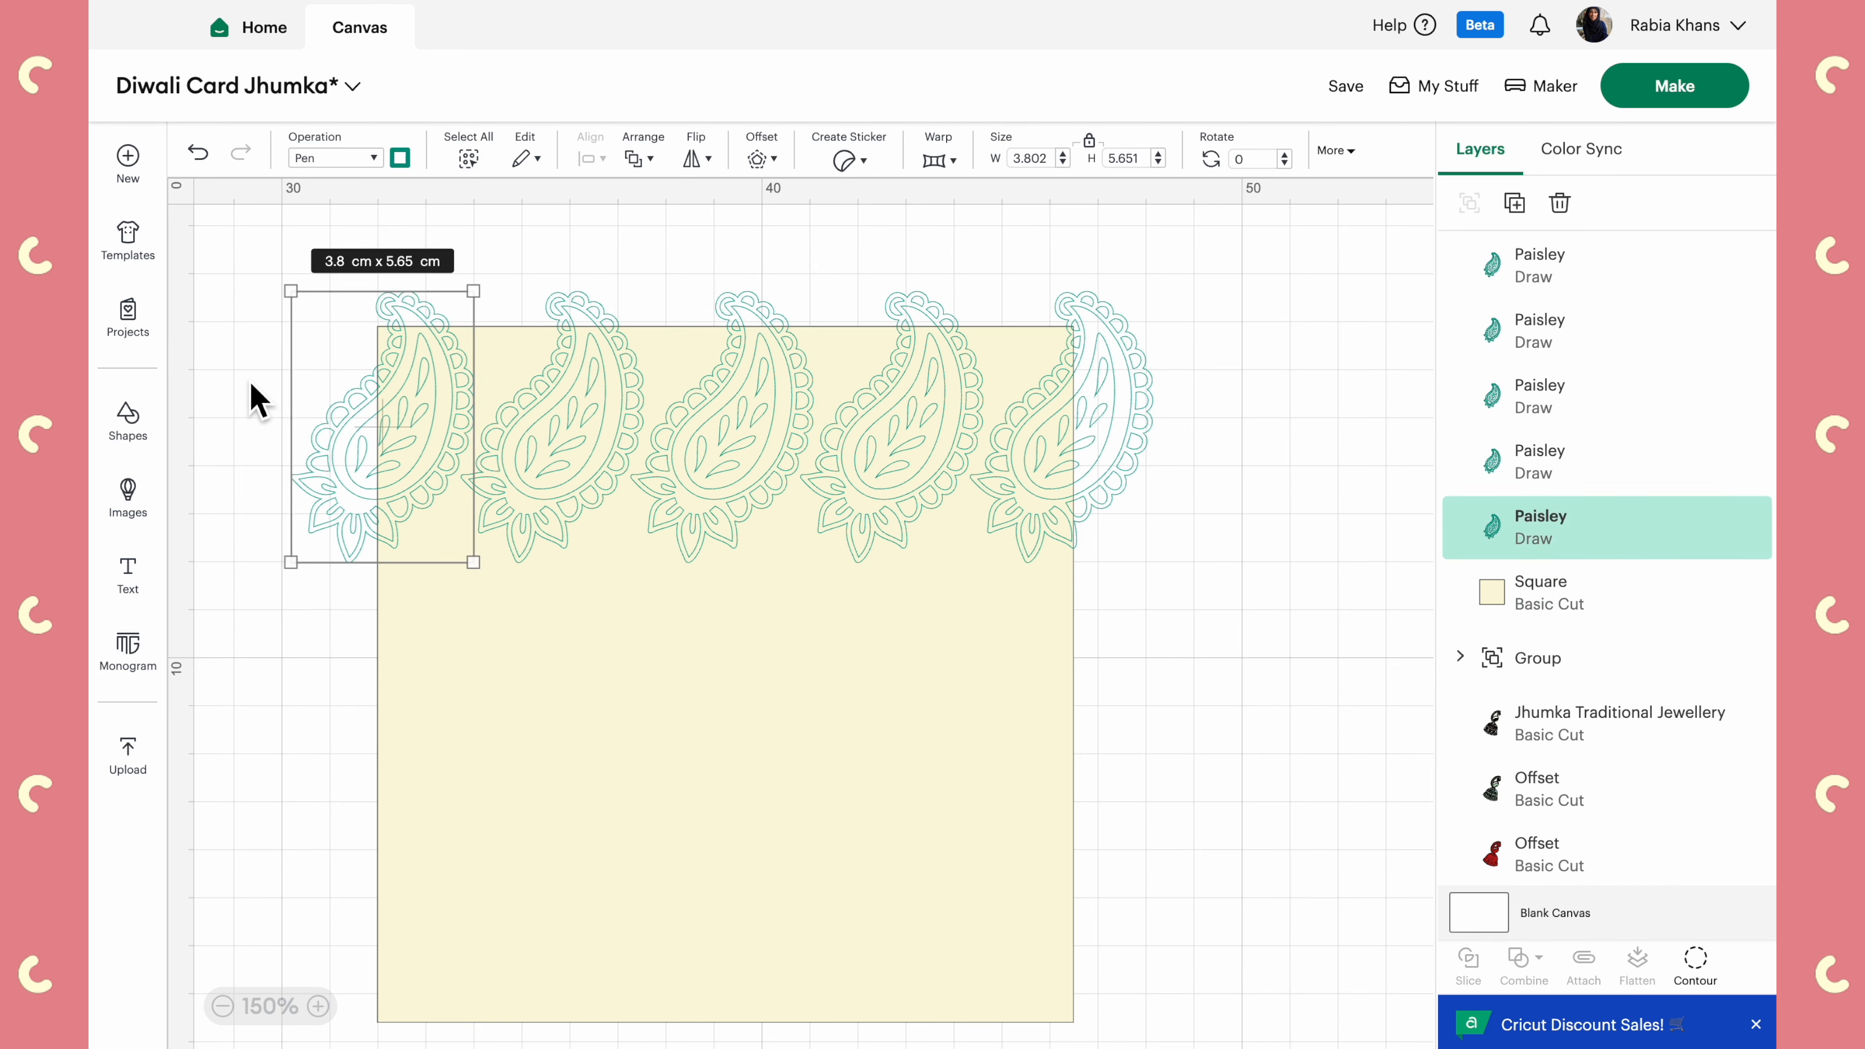
{"action": "left_click", "coordinate": [247, 382]}
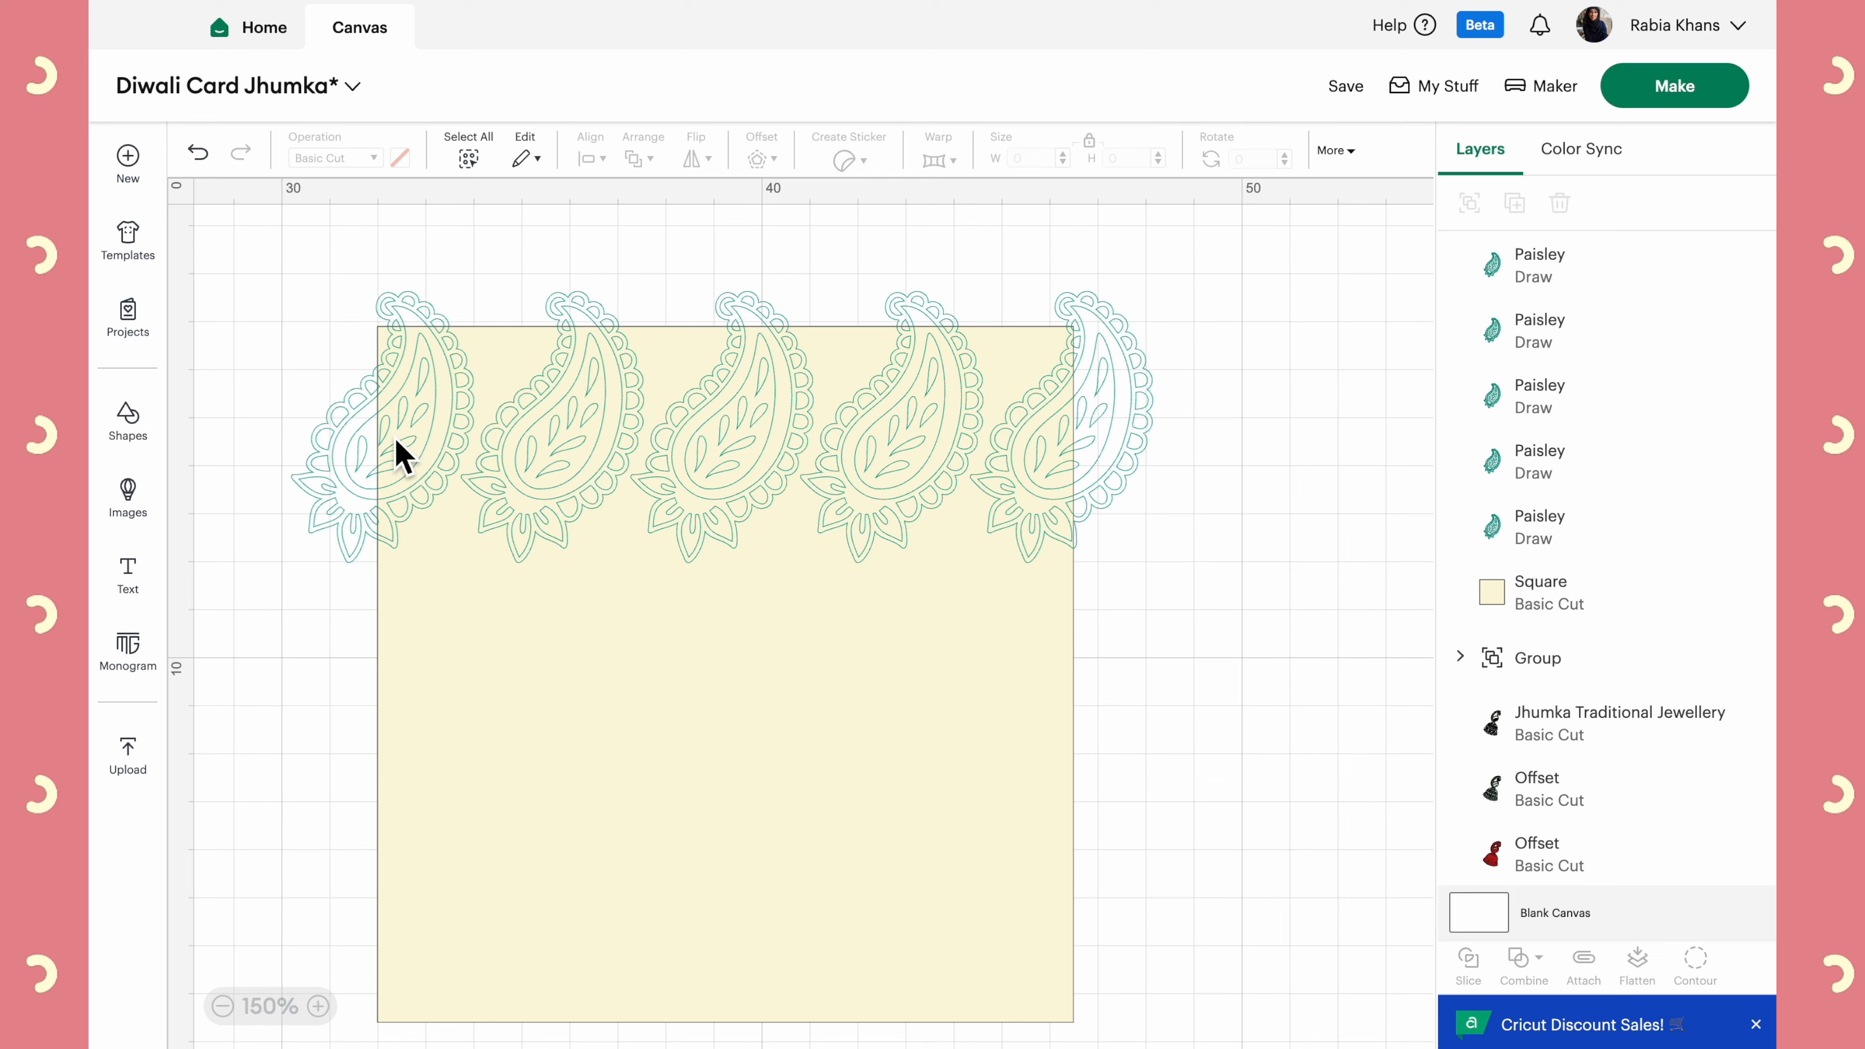
Paste a copy of the last paisley in the row, flip it vertically and move it above the second and third paisleys
{"action": "left_click", "coordinate": [1084, 484]}
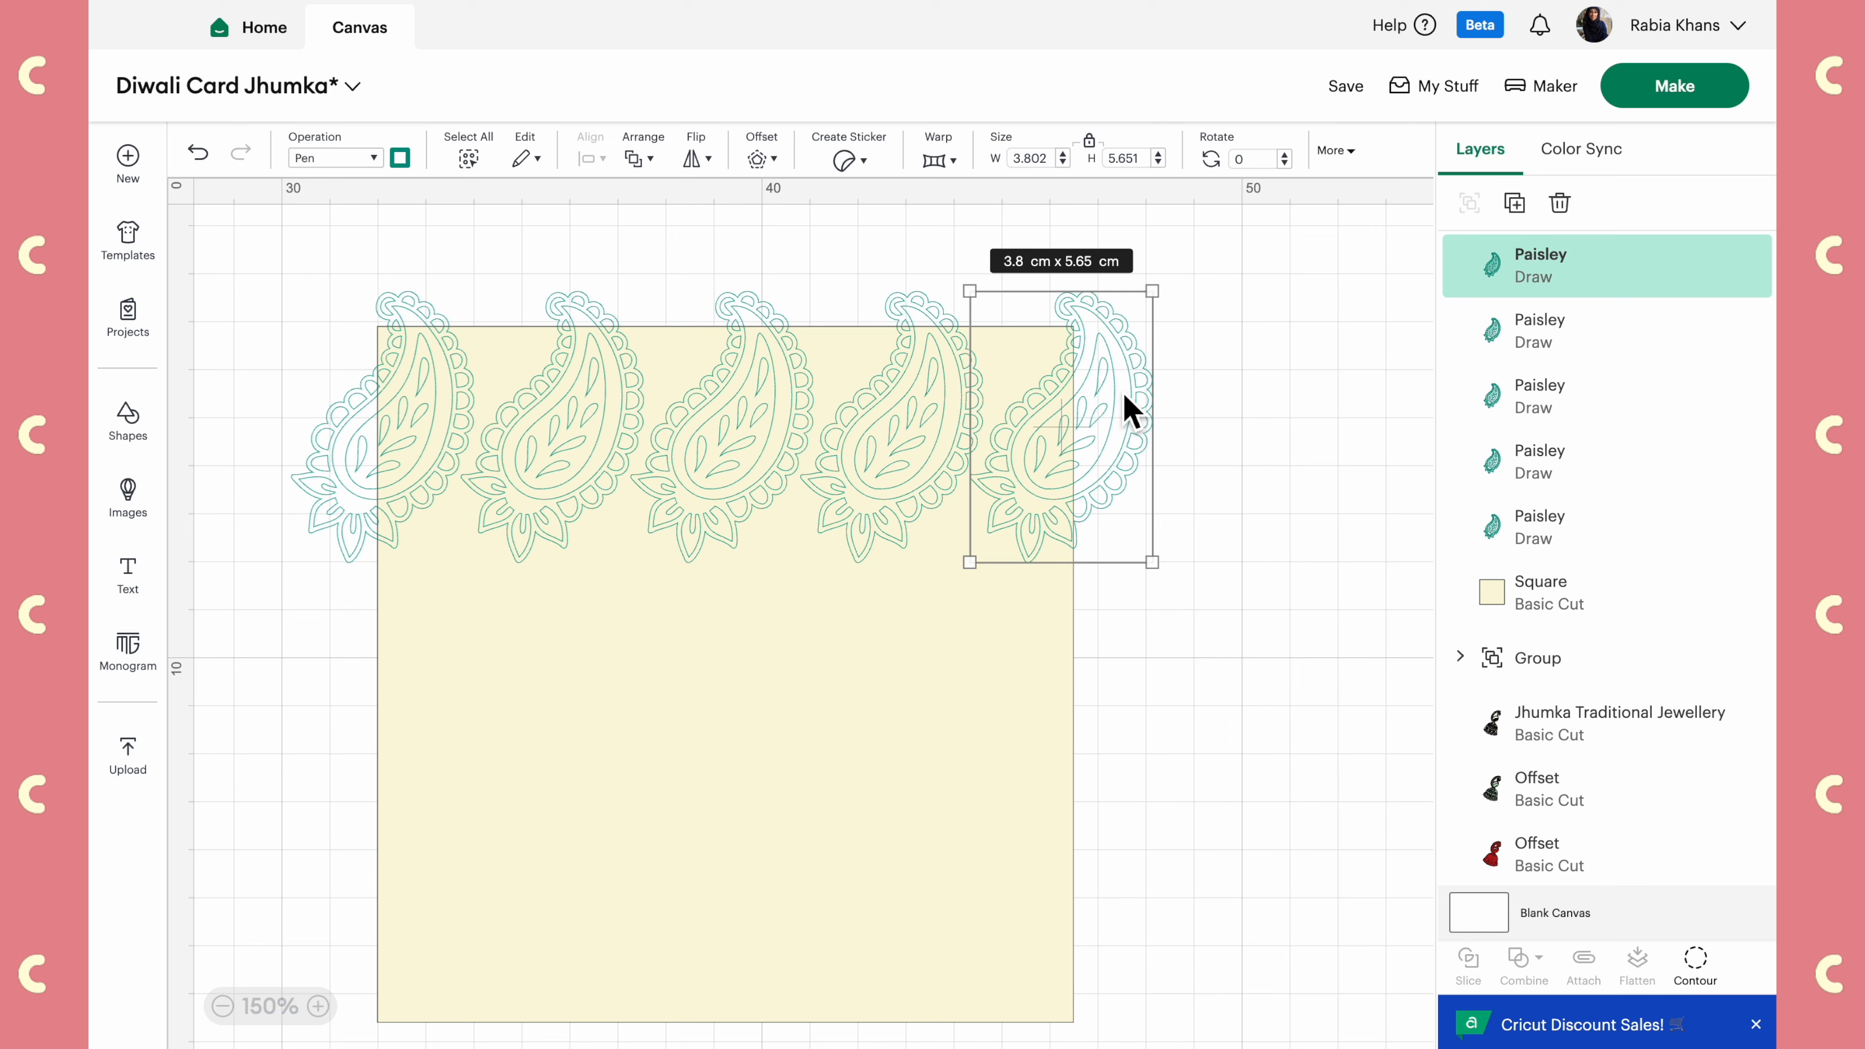
{"action": "key", "text": "ctrl+c"}
{"action": "key", "text": "ctrl+v"}
{"action": "left_click_drag", "start_coordinate": [362, 404], "coordinate": [615, 712]}
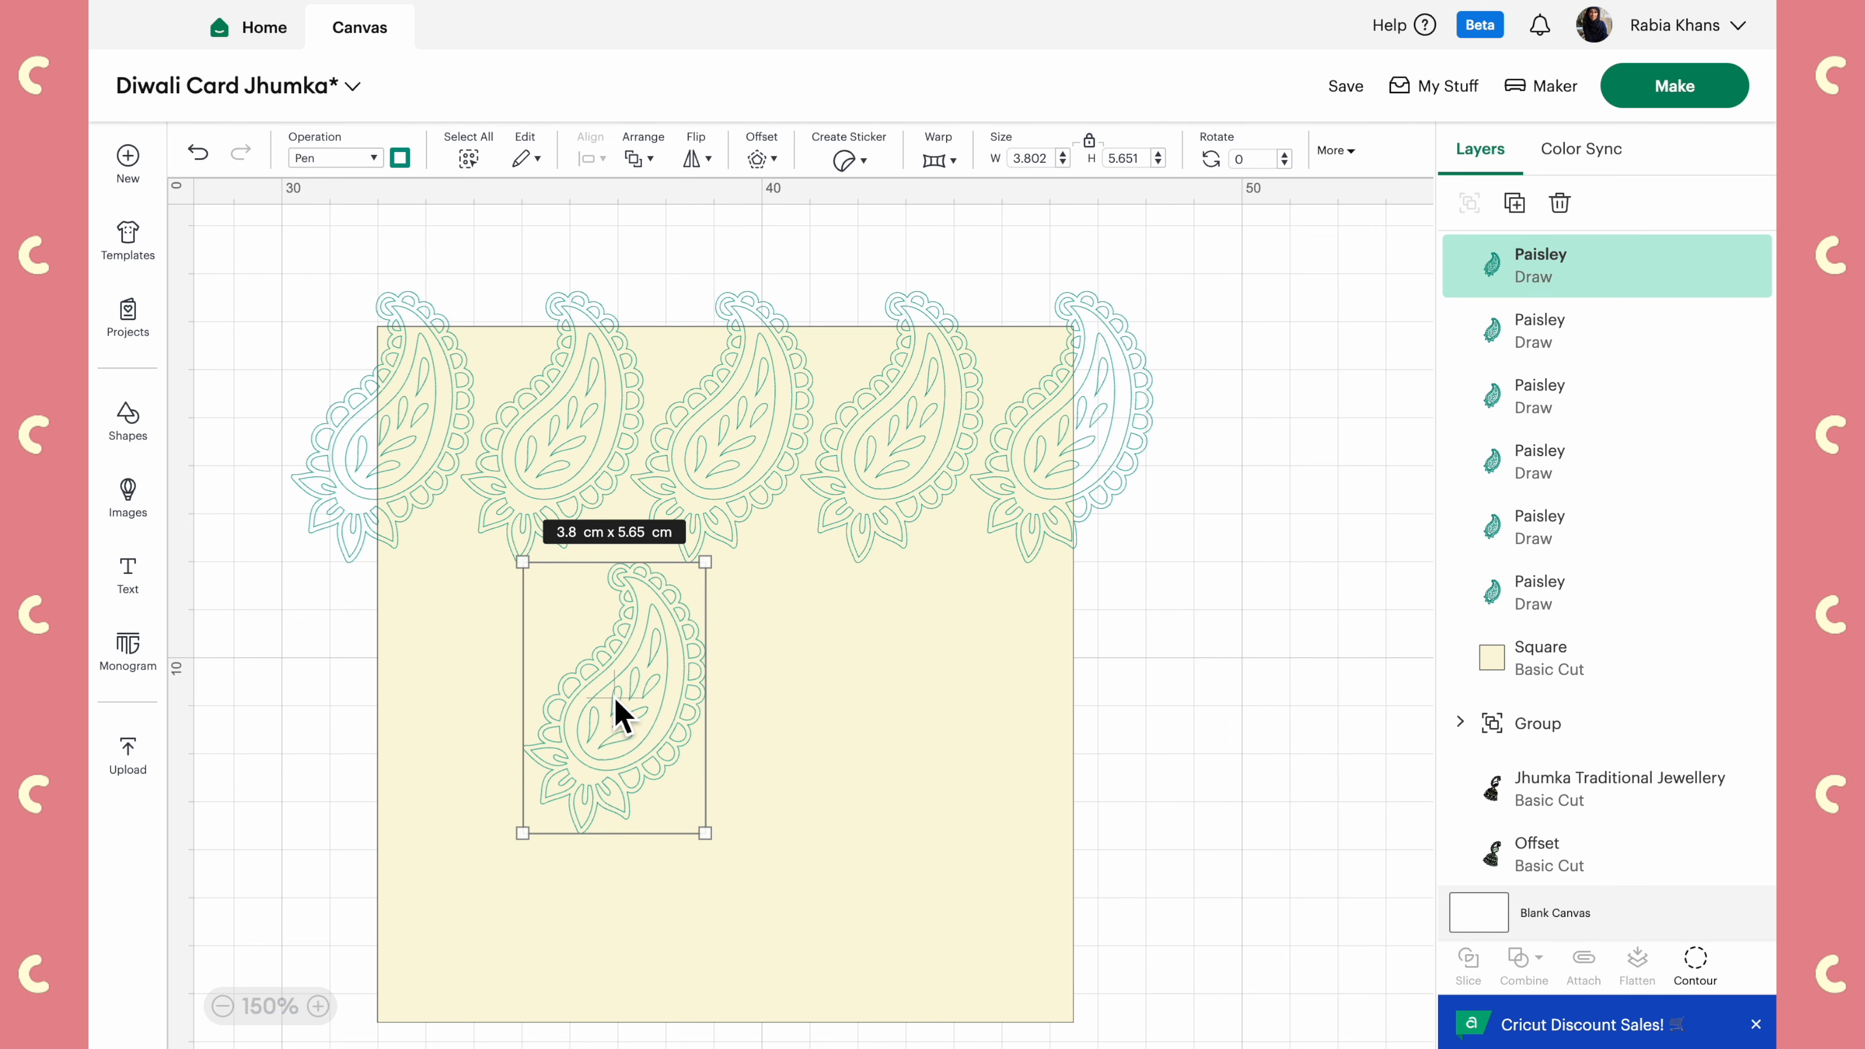
{"action": "left_click", "coordinate": [692, 161]}
{"action": "left_click", "coordinate": [764, 244]}
{"action": "left_click_drag", "start_coordinate": [630, 764], "coordinate": [654, 375]}
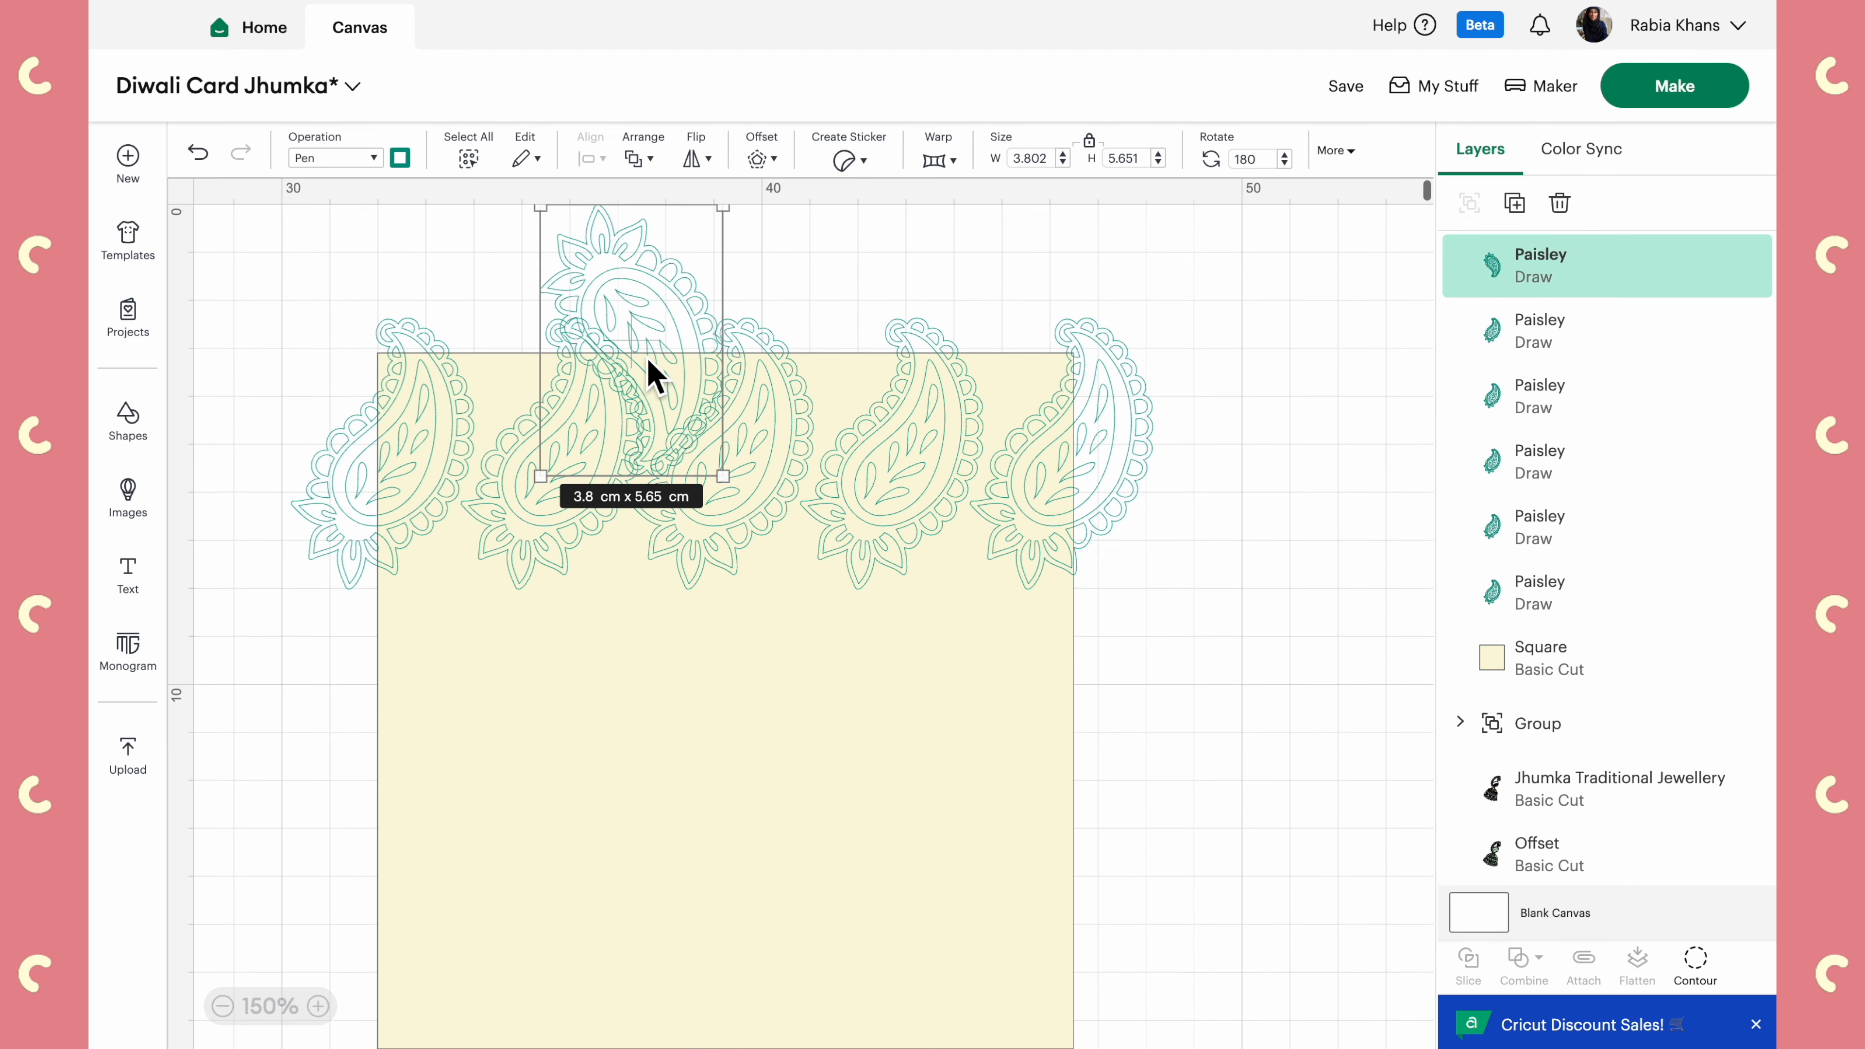
Move the square and the paisley row down to make room, and set the flipped paisley just above the row
{"action": "left_click", "coordinate": [262, 433]}
{"action": "left_click_drag", "start_coordinate": [294, 312], "coordinate": [1268, 632]}
{"action": "left_click_drag", "start_coordinate": [828, 506], "coordinate": [837, 637]}
{"action": "left_click", "coordinate": [385, 274]}
{"action": "left_click_drag", "start_coordinate": [655, 422], "coordinate": [665, 314]}
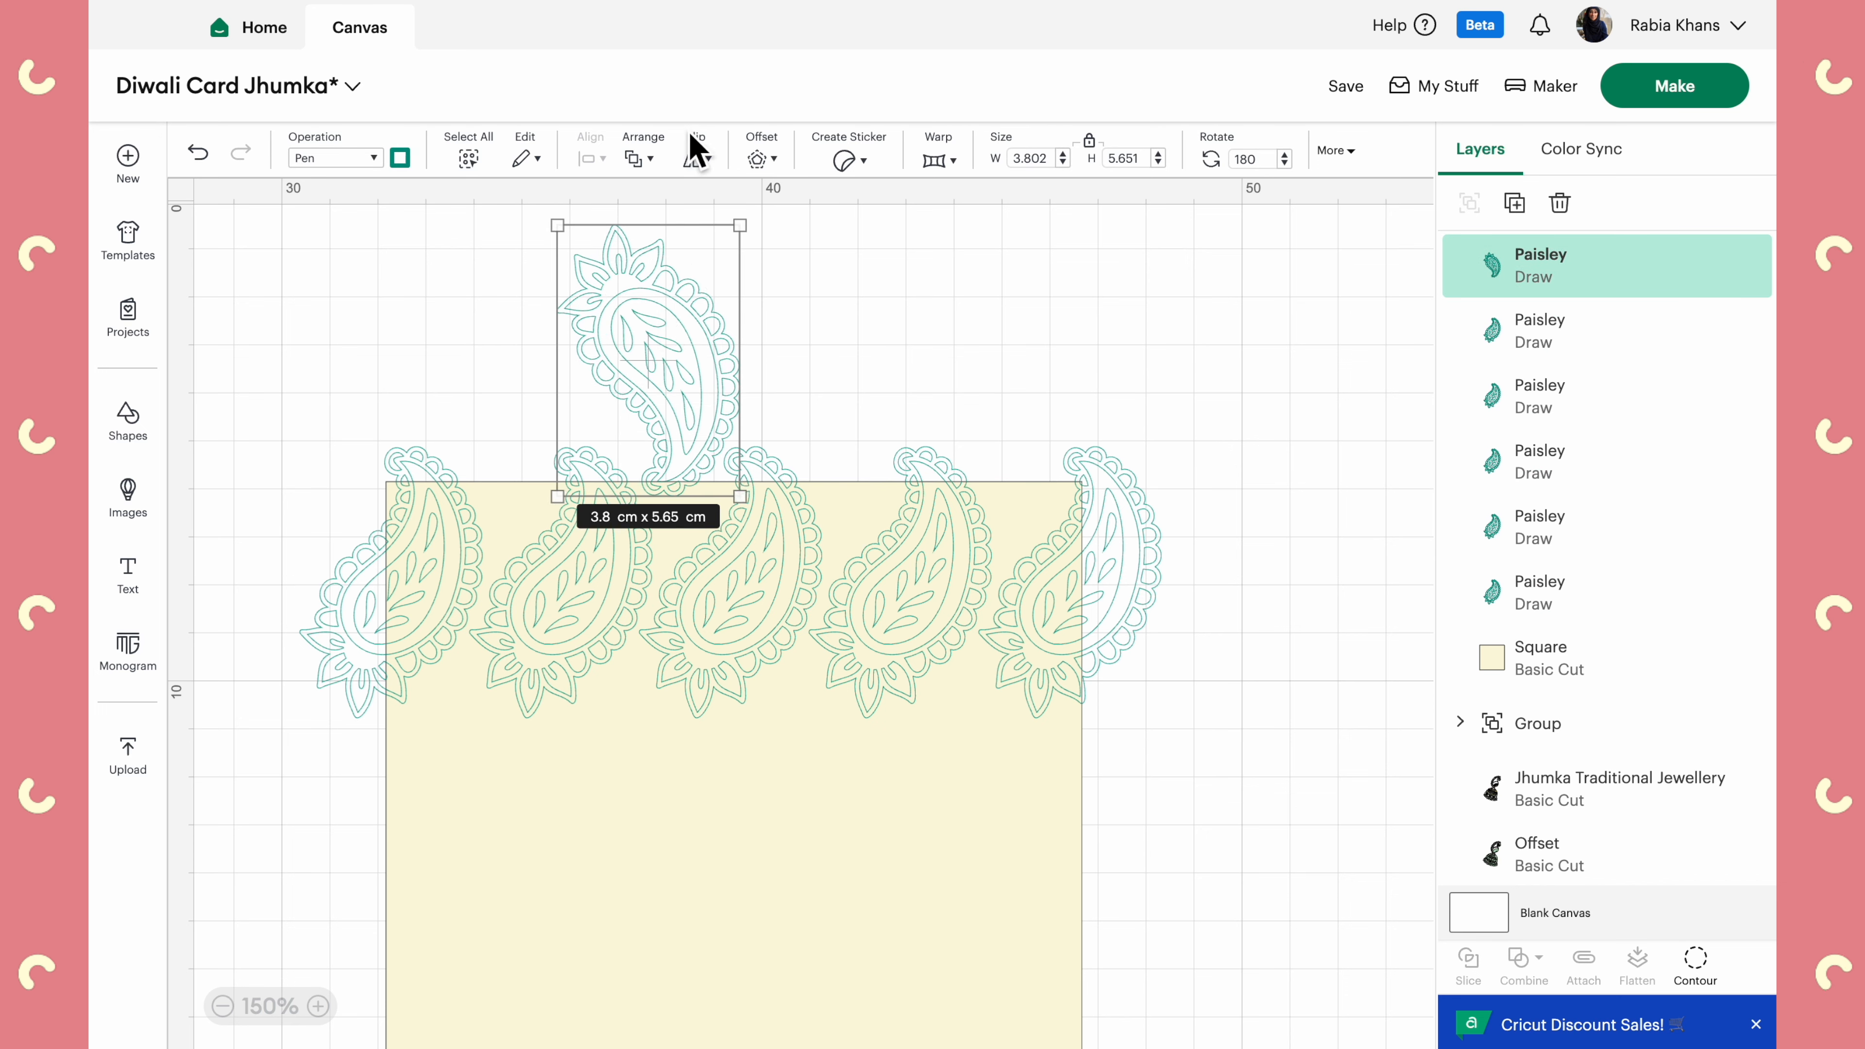
Flip the upside-down paisley horizontally and fit its tail between the second and third paisleys of the row
{"action": "left_click", "coordinate": [692, 154]}
{"action": "left_click", "coordinate": [763, 253]}
{"action": "left_click_drag", "start_coordinate": [601, 310], "coordinate": [672, 349]}
{"action": "left_click", "coordinate": [973, 360]}
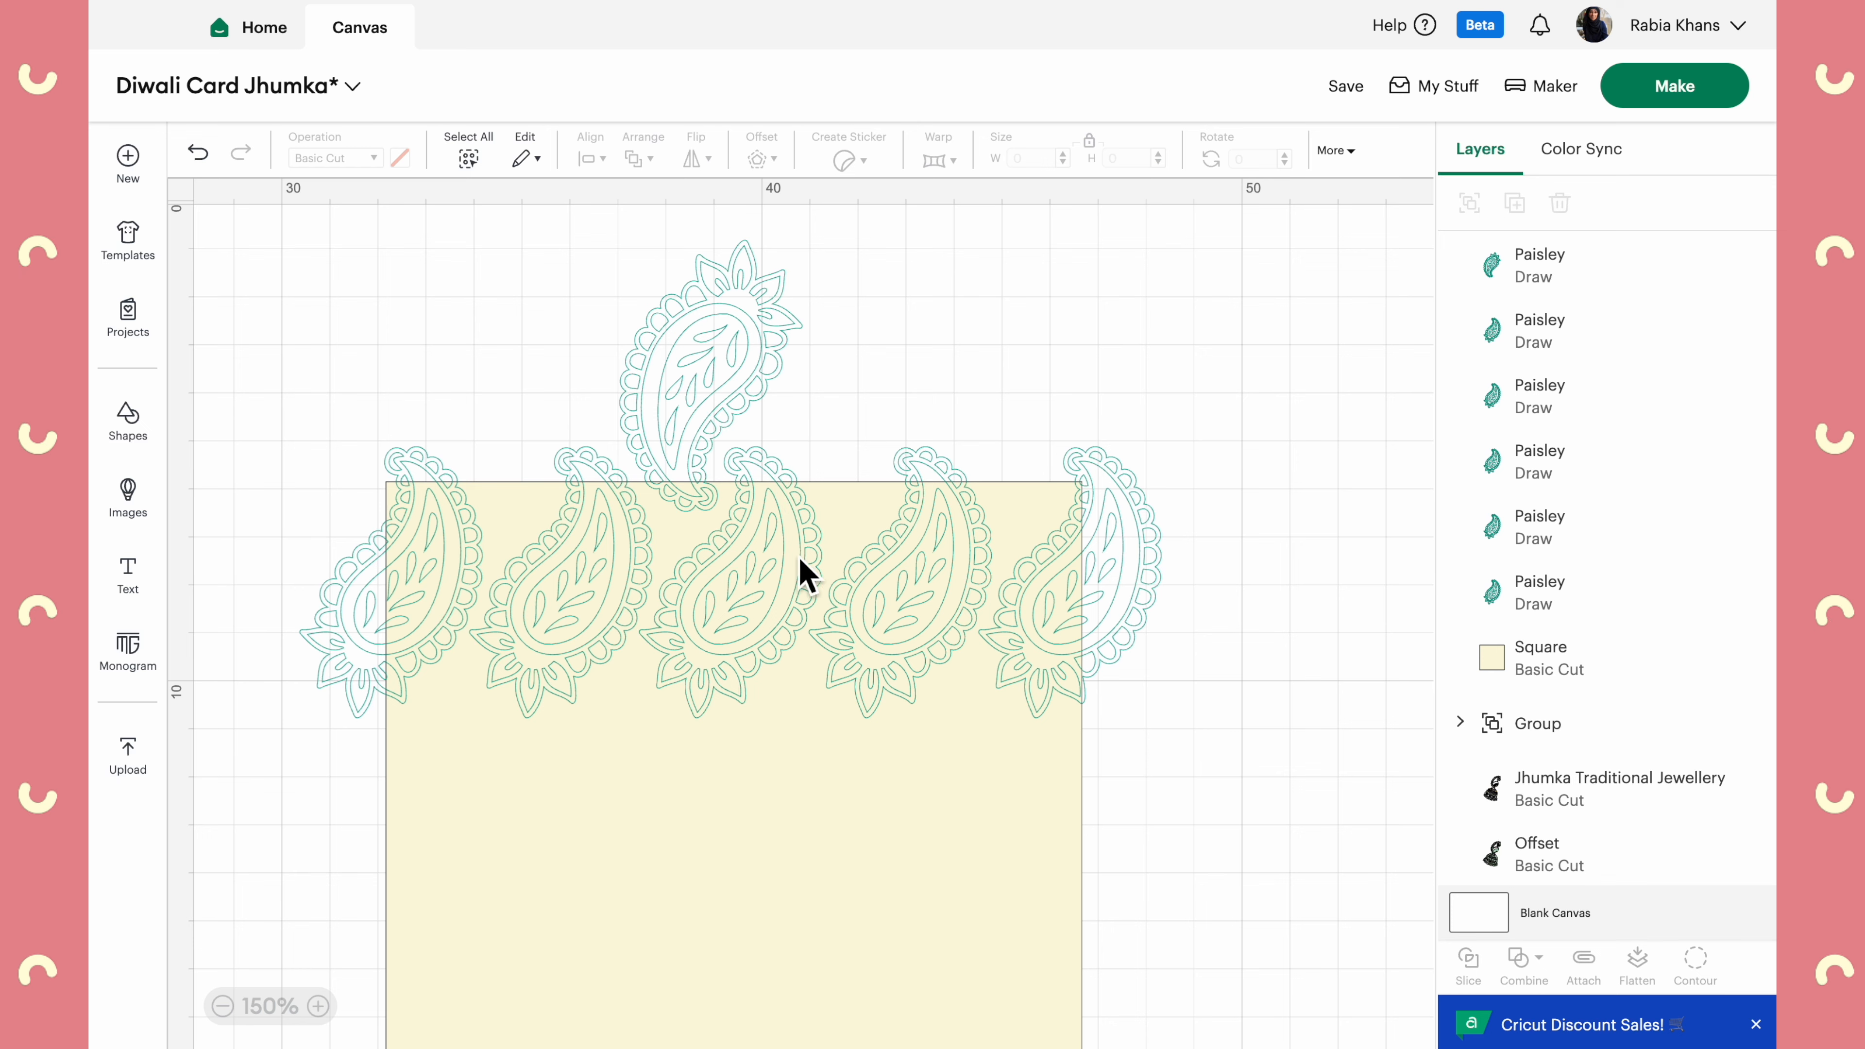
Move the flipped paisley below the first row and duplicate it four times to form a second row of five across the square
{"action": "left_click_drag", "start_coordinate": [701, 385], "coordinate": [586, 800]}
{"action": "scroll", "coordinate": [586, 800], "scroll_direction": "down", "scroll_amount": 2}
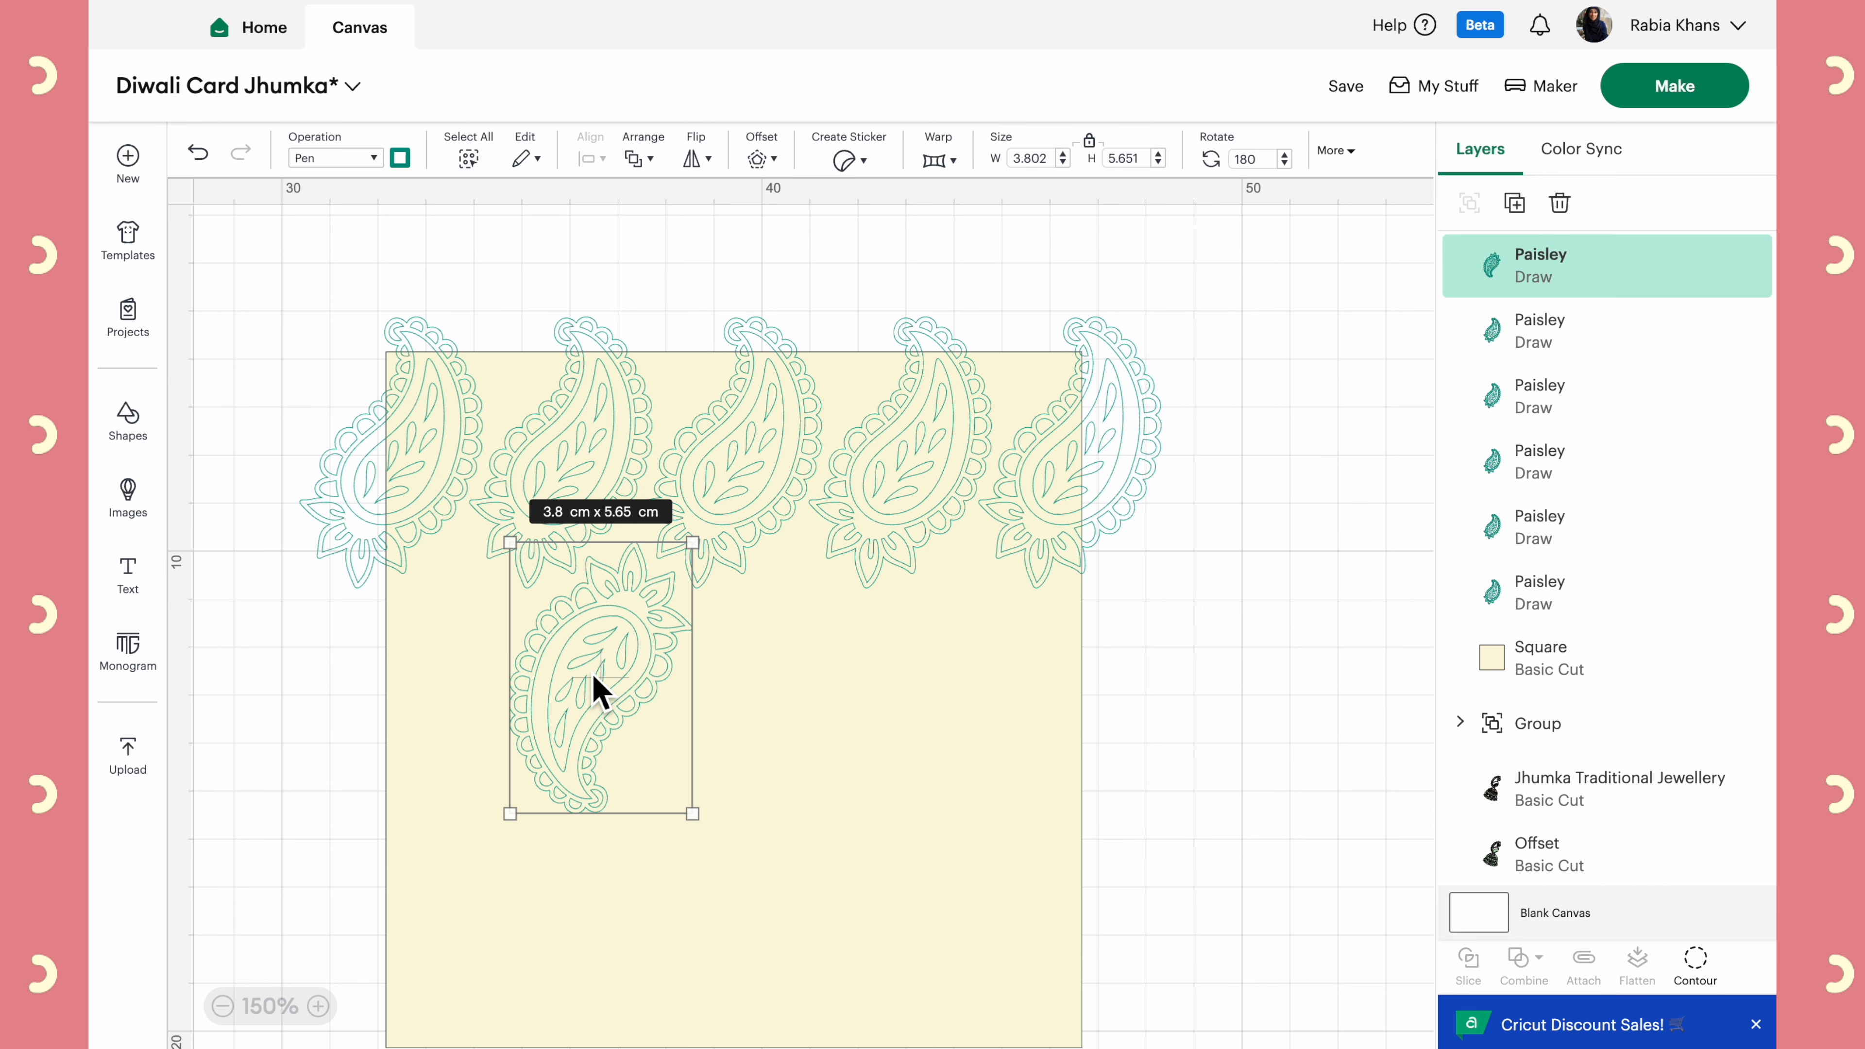
{"action": "key", "text": "ctrl+d"}
{"action": "left_click_drag", "start_coordinate": [344, 433], "coordinate": [431, 680]}
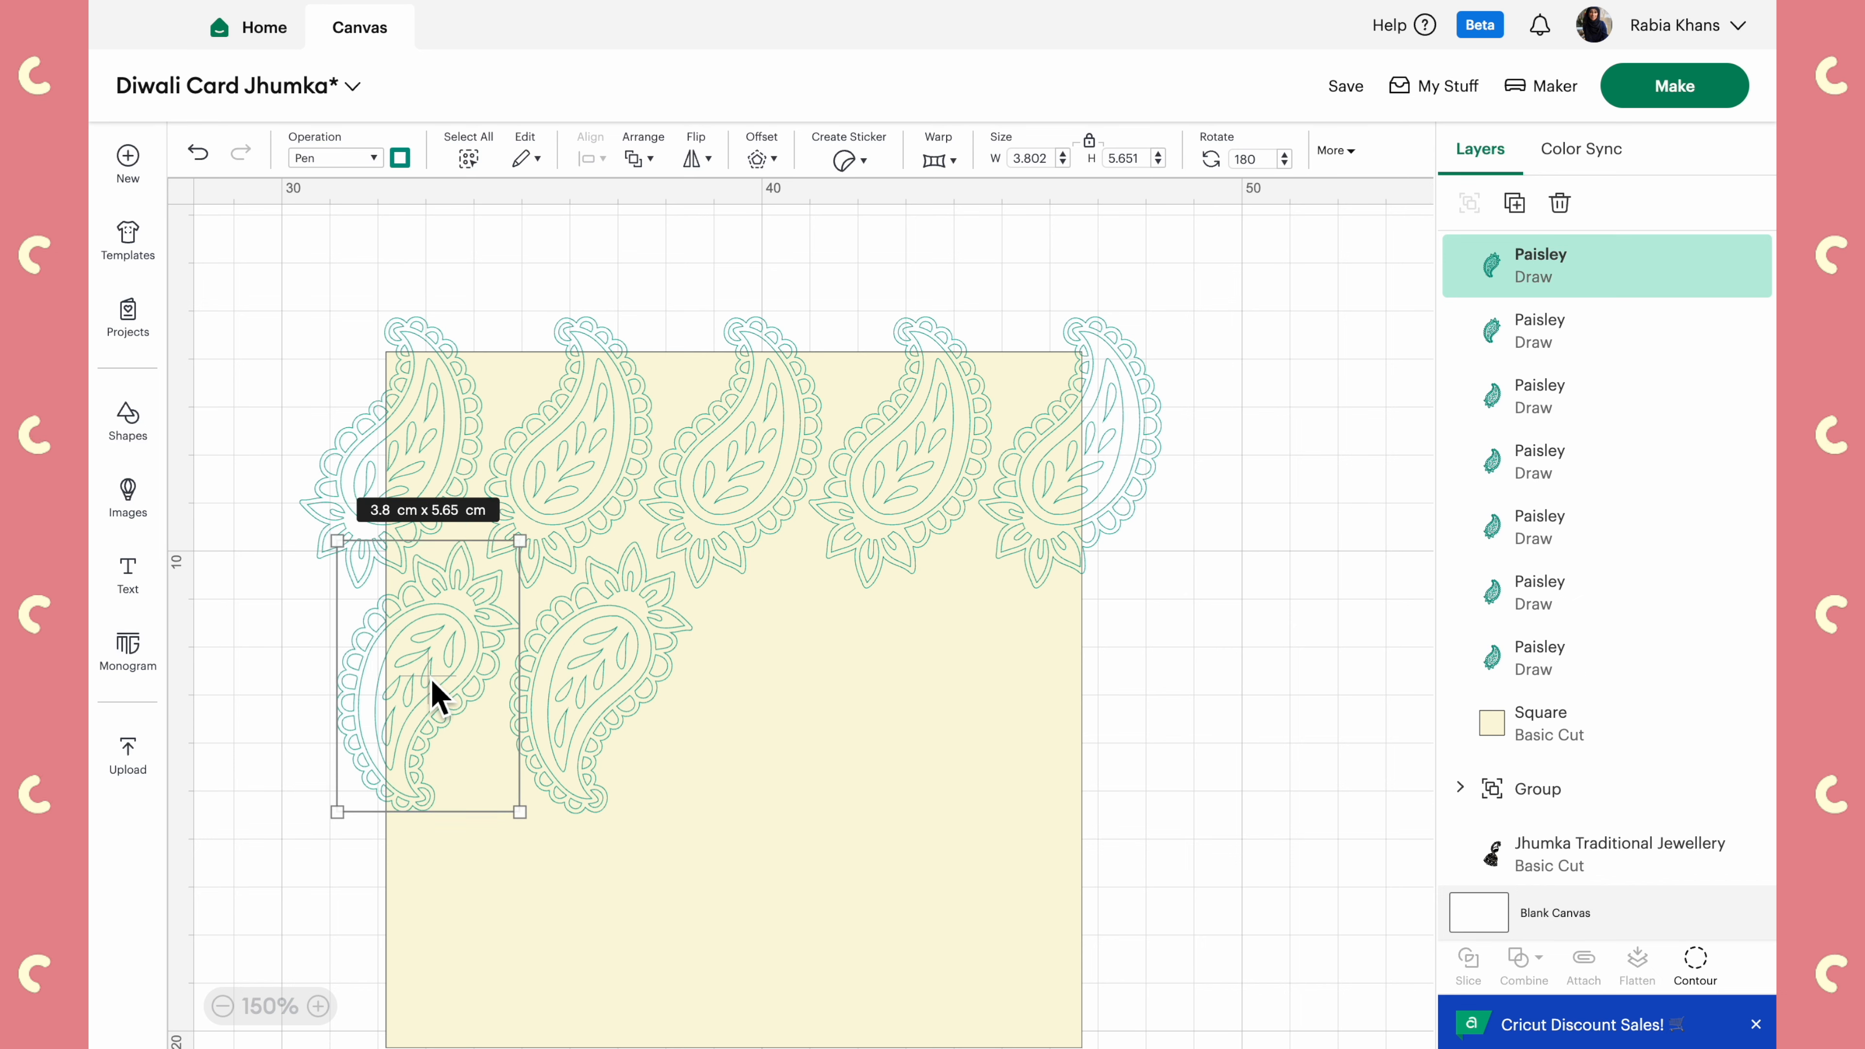
{"action": "key", "text": "ctrl+d"}
{"action": "left_click_drag", "start_coordinate": [360, 477], "coordinate": [749, 724]}
{"action": "key", "text": "ctrl+d"}
{"action": "left_click_drag", "start_coordinate": [404, 474], "coordinate": [921, 698]}
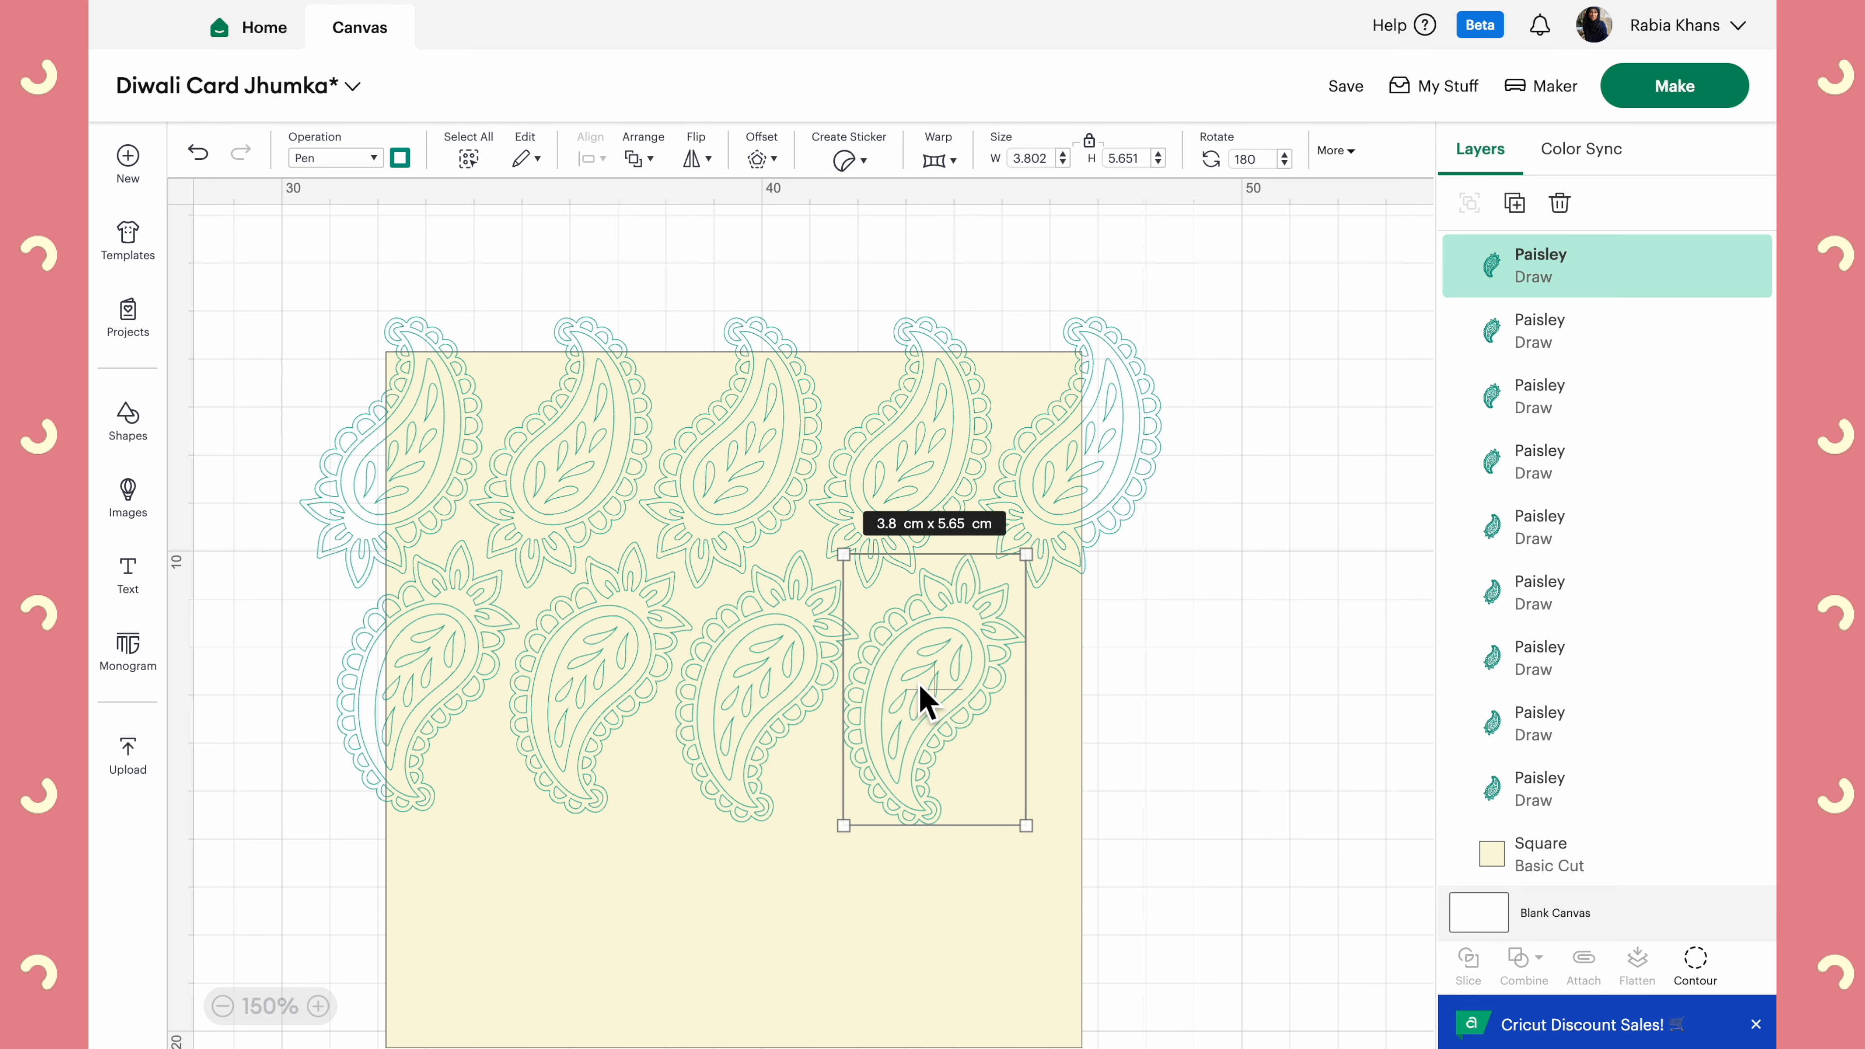
{"action": "key", "text": "ctrl+d"}
{"action": "left_click_drag", "start_coordinate": [481, 492], "coordinate": [1117, 672]}
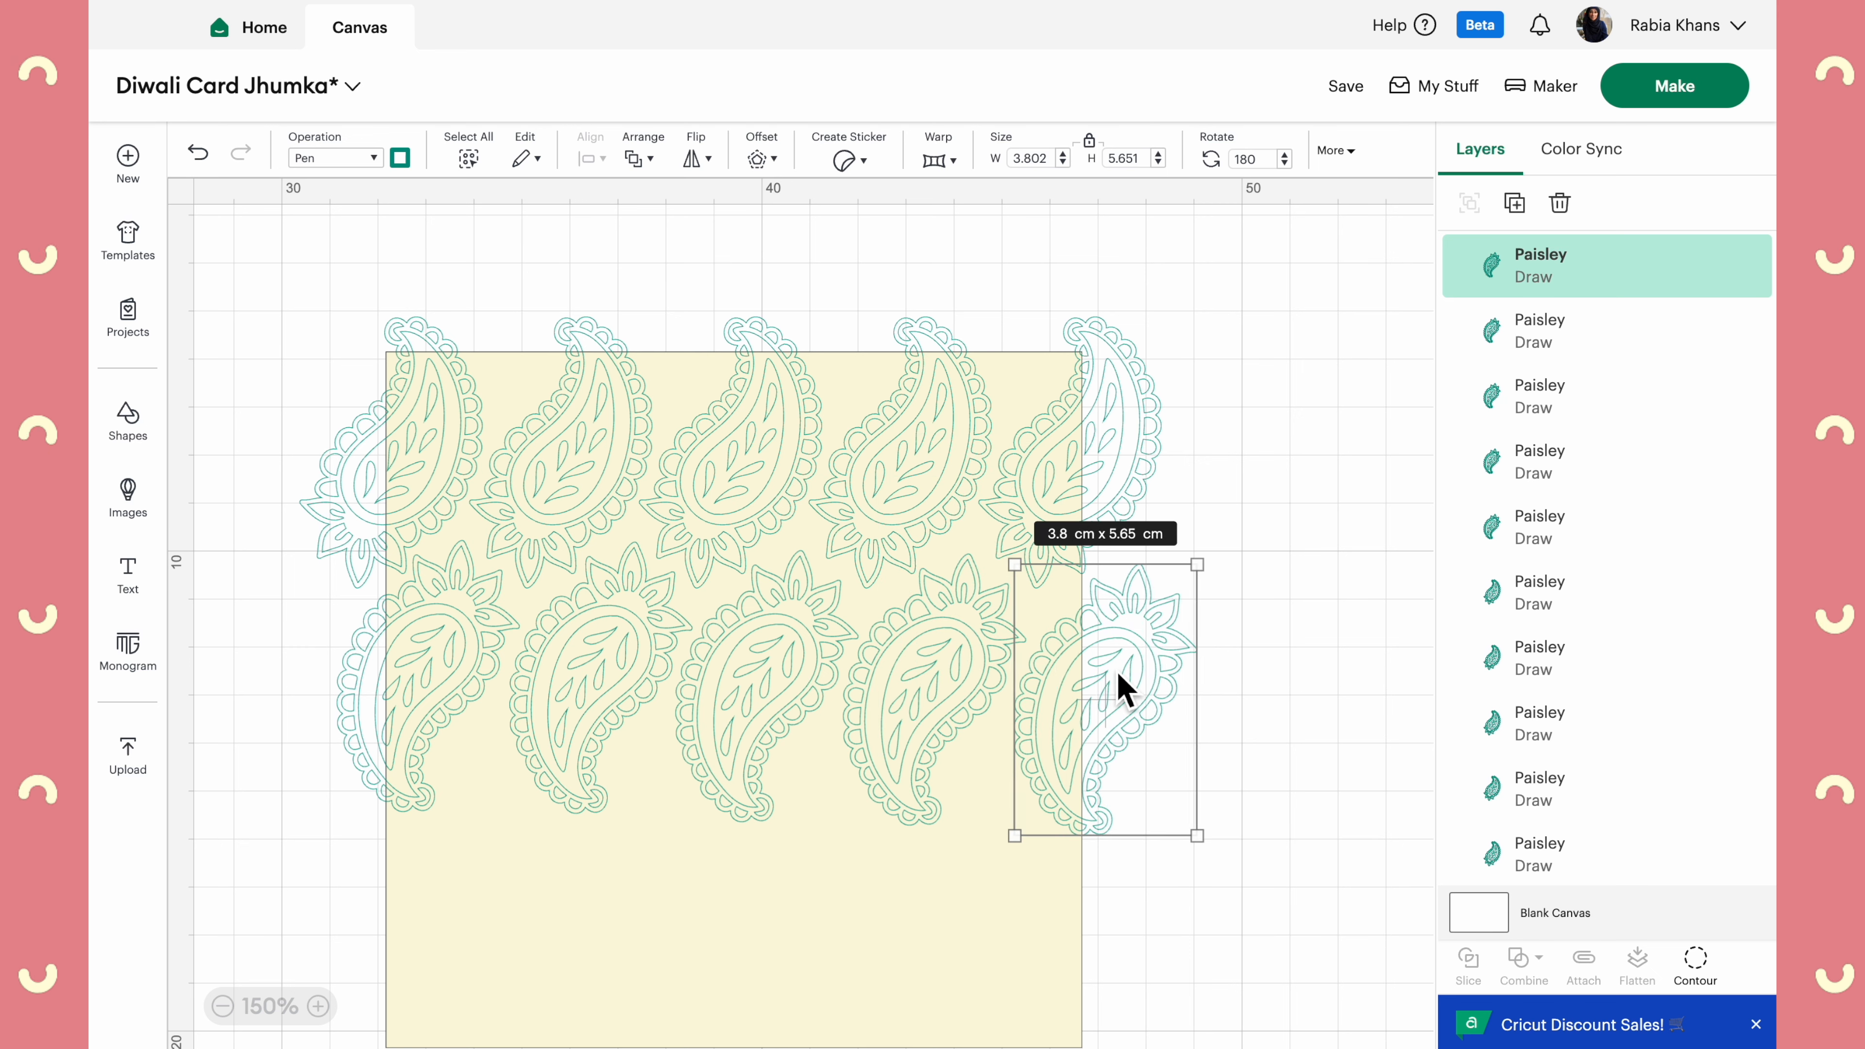
Delete the five upside-down paisleys that form the second row
{"action": "left_click", "coordinate": [1286, 699]}
{"action": "left_click", "coordinate": [1238, 766]}
{"action": "left_click", "coordinate": [1109, 761]}
{"action": "key", "text": "Delete"}
{"action": "left_click", "coordinate": [937, 700]}
{"action": "key", "text": "Delete"}
{"action": "left_click", "coordinate": [774, 666]}
{"action": "key", "text": "Delete"}
{"action": "left_click", "coordinate": [570, 675]}
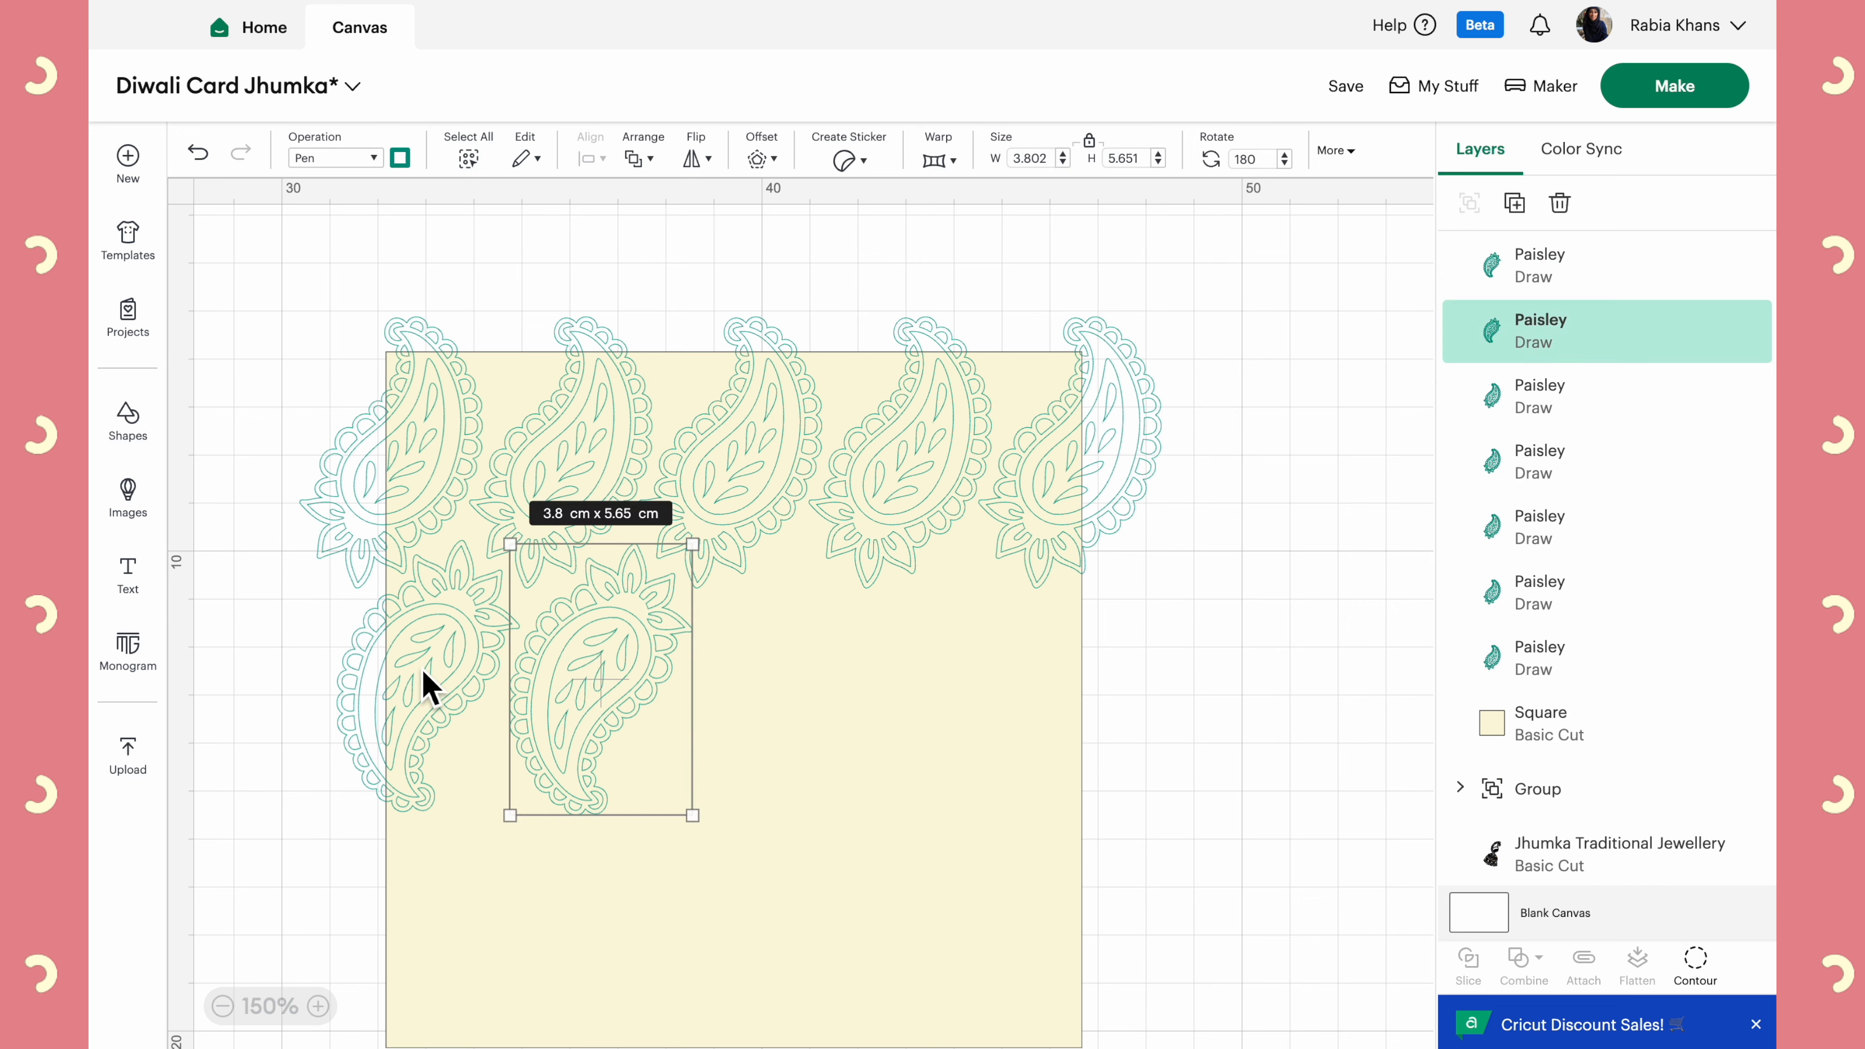
{"action": "key", "text": "Delete"}
{"action": "left_click", "coordinate": [424, 672]}
{"action": "key", "text": "Delete"}
Hide the 14.5 cm cream square and place a duplicate of the whole five-paisley row below the first row
{"action": "left_click", "coordinate": [785, 790]}
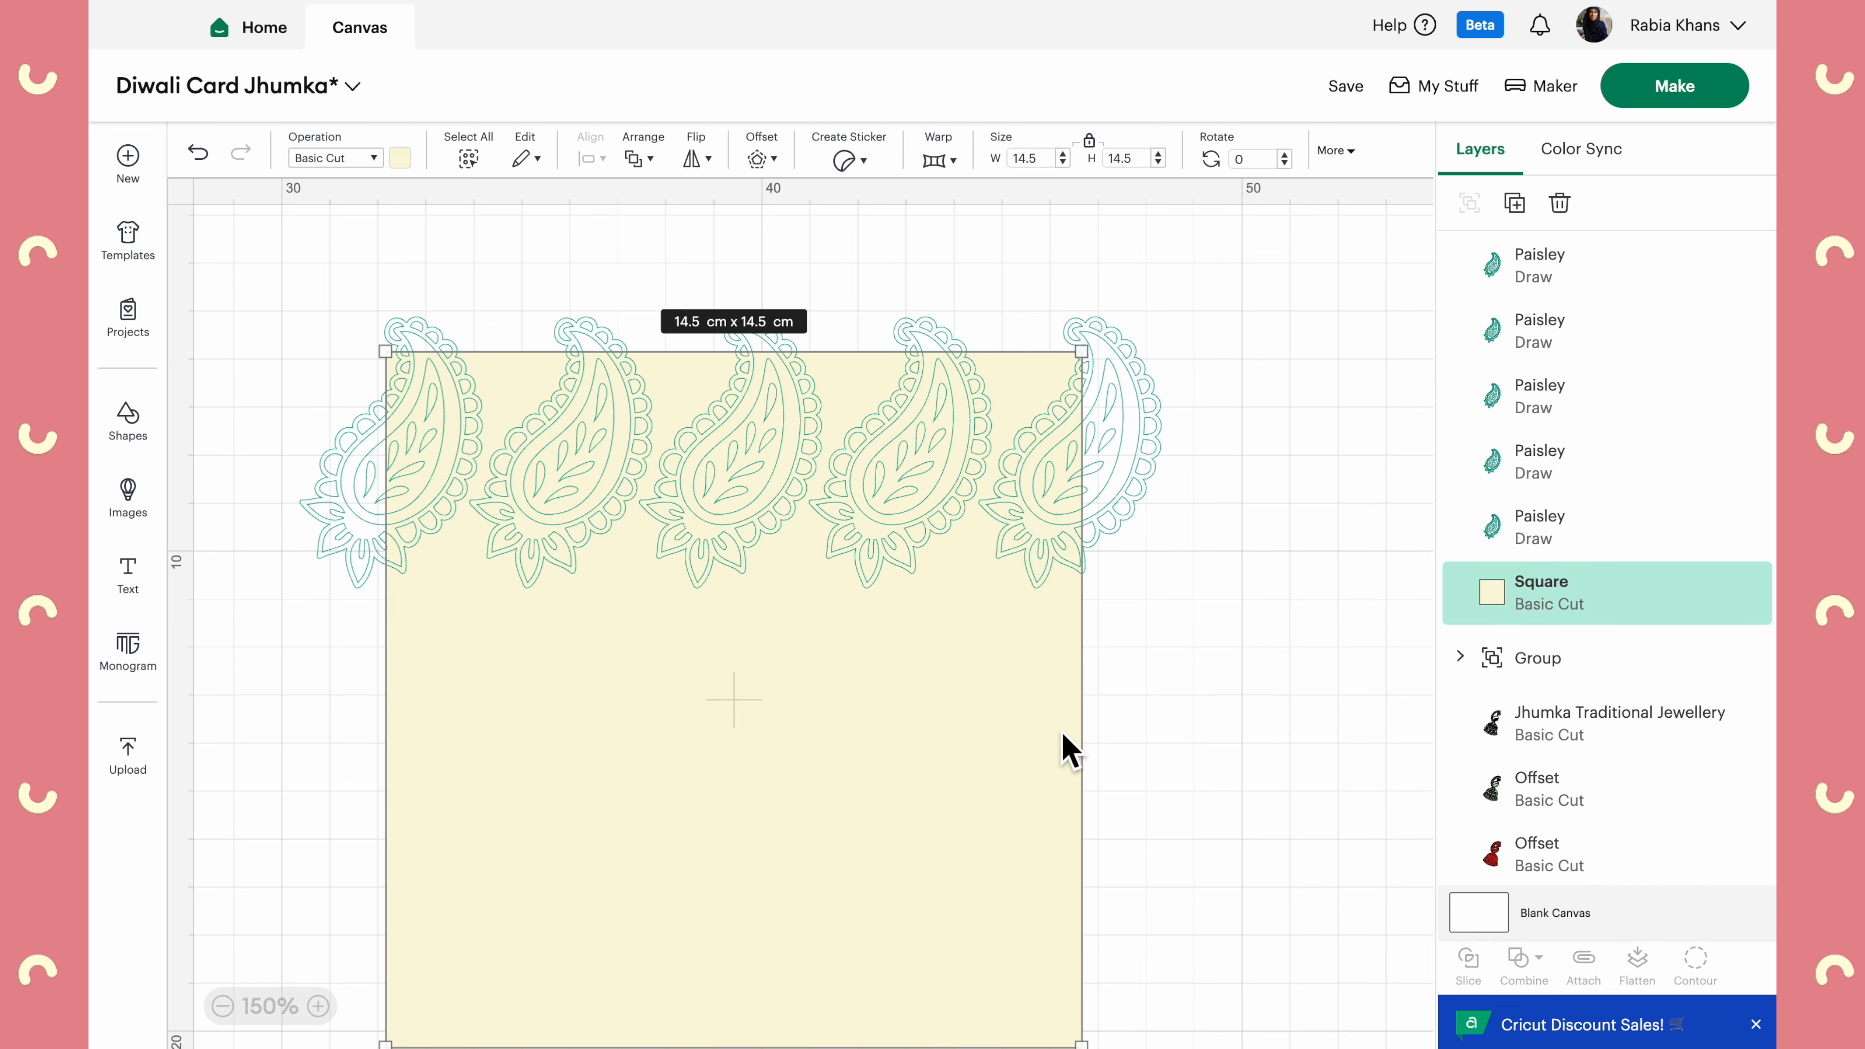
{"action": "left_click", "coordinate": [1718, 592]}
{"action": "left_click", "coordinate": [1325, 444]}
{"action": "left_click_drag", "start_coordinate": [1220, 307], "coordinate": [334, 486]}
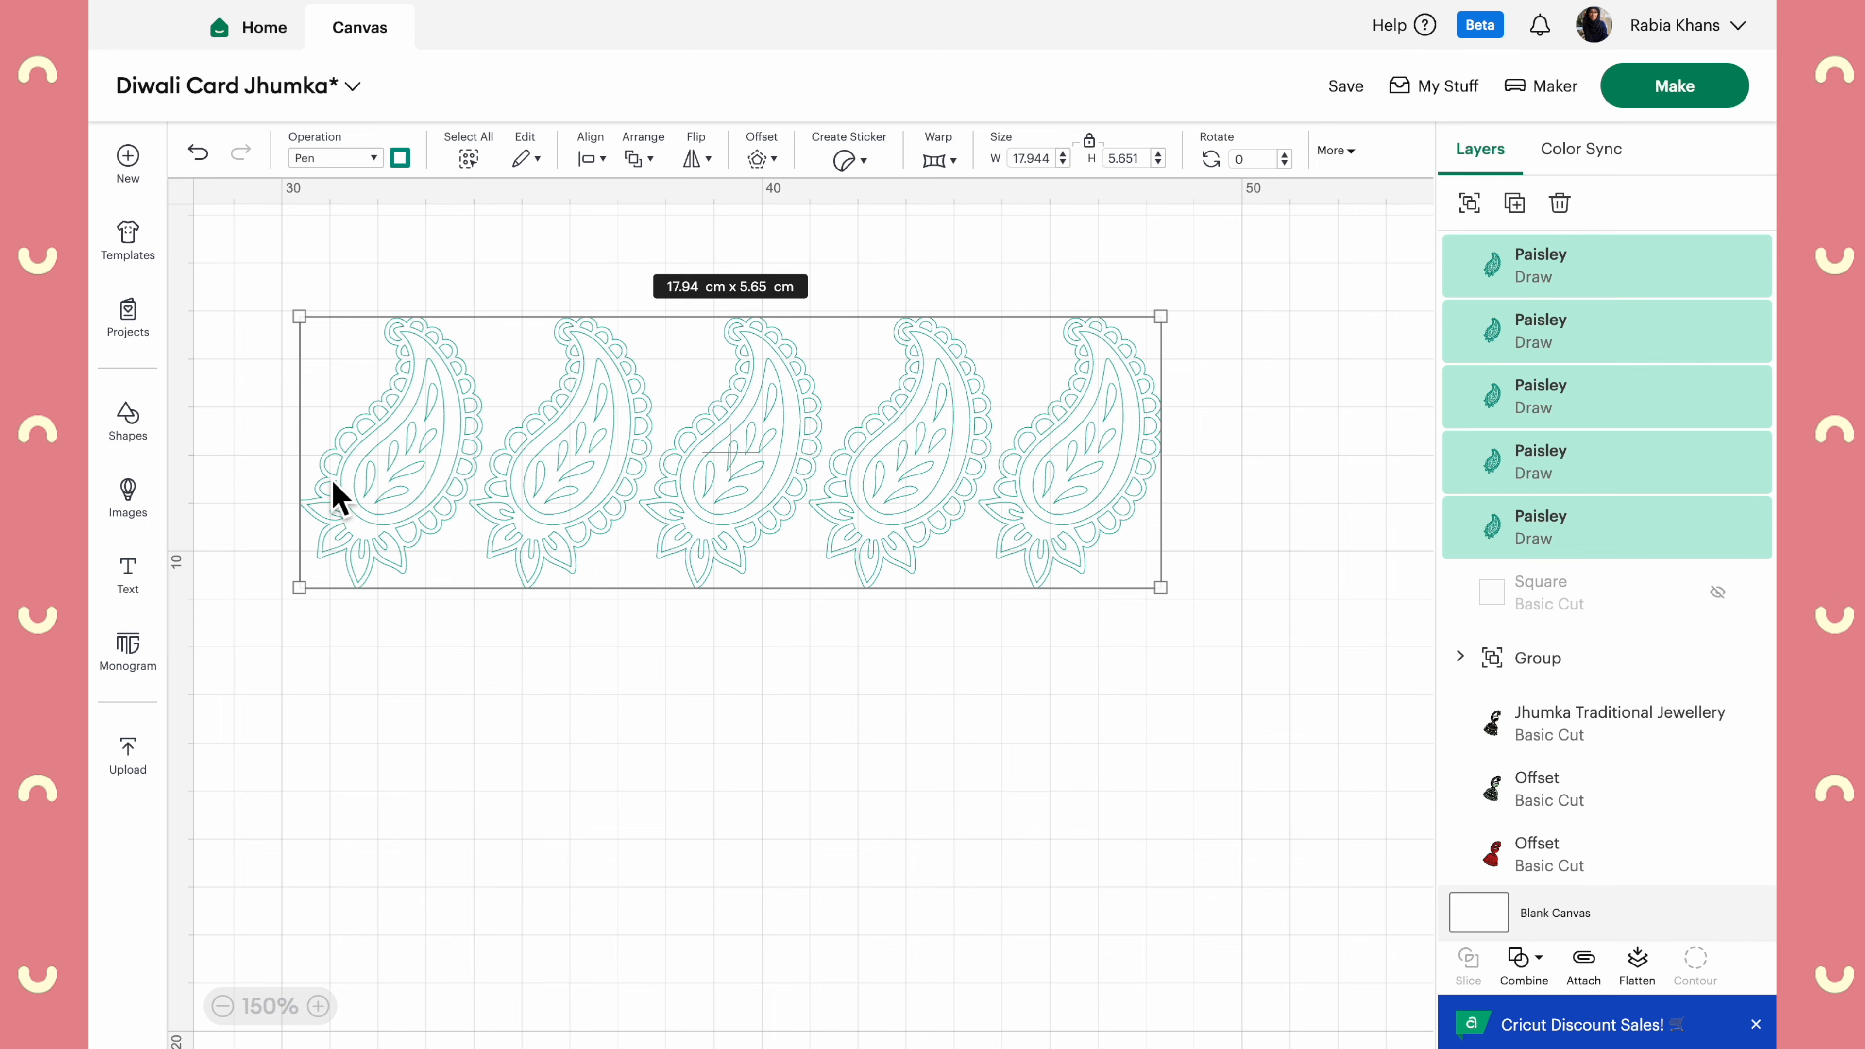
{"action": "key", "text": "ctrl+d"}
{"action": "left_click_drag", "start_coordinate": [458, 521], "coordinate": [440, 764]}
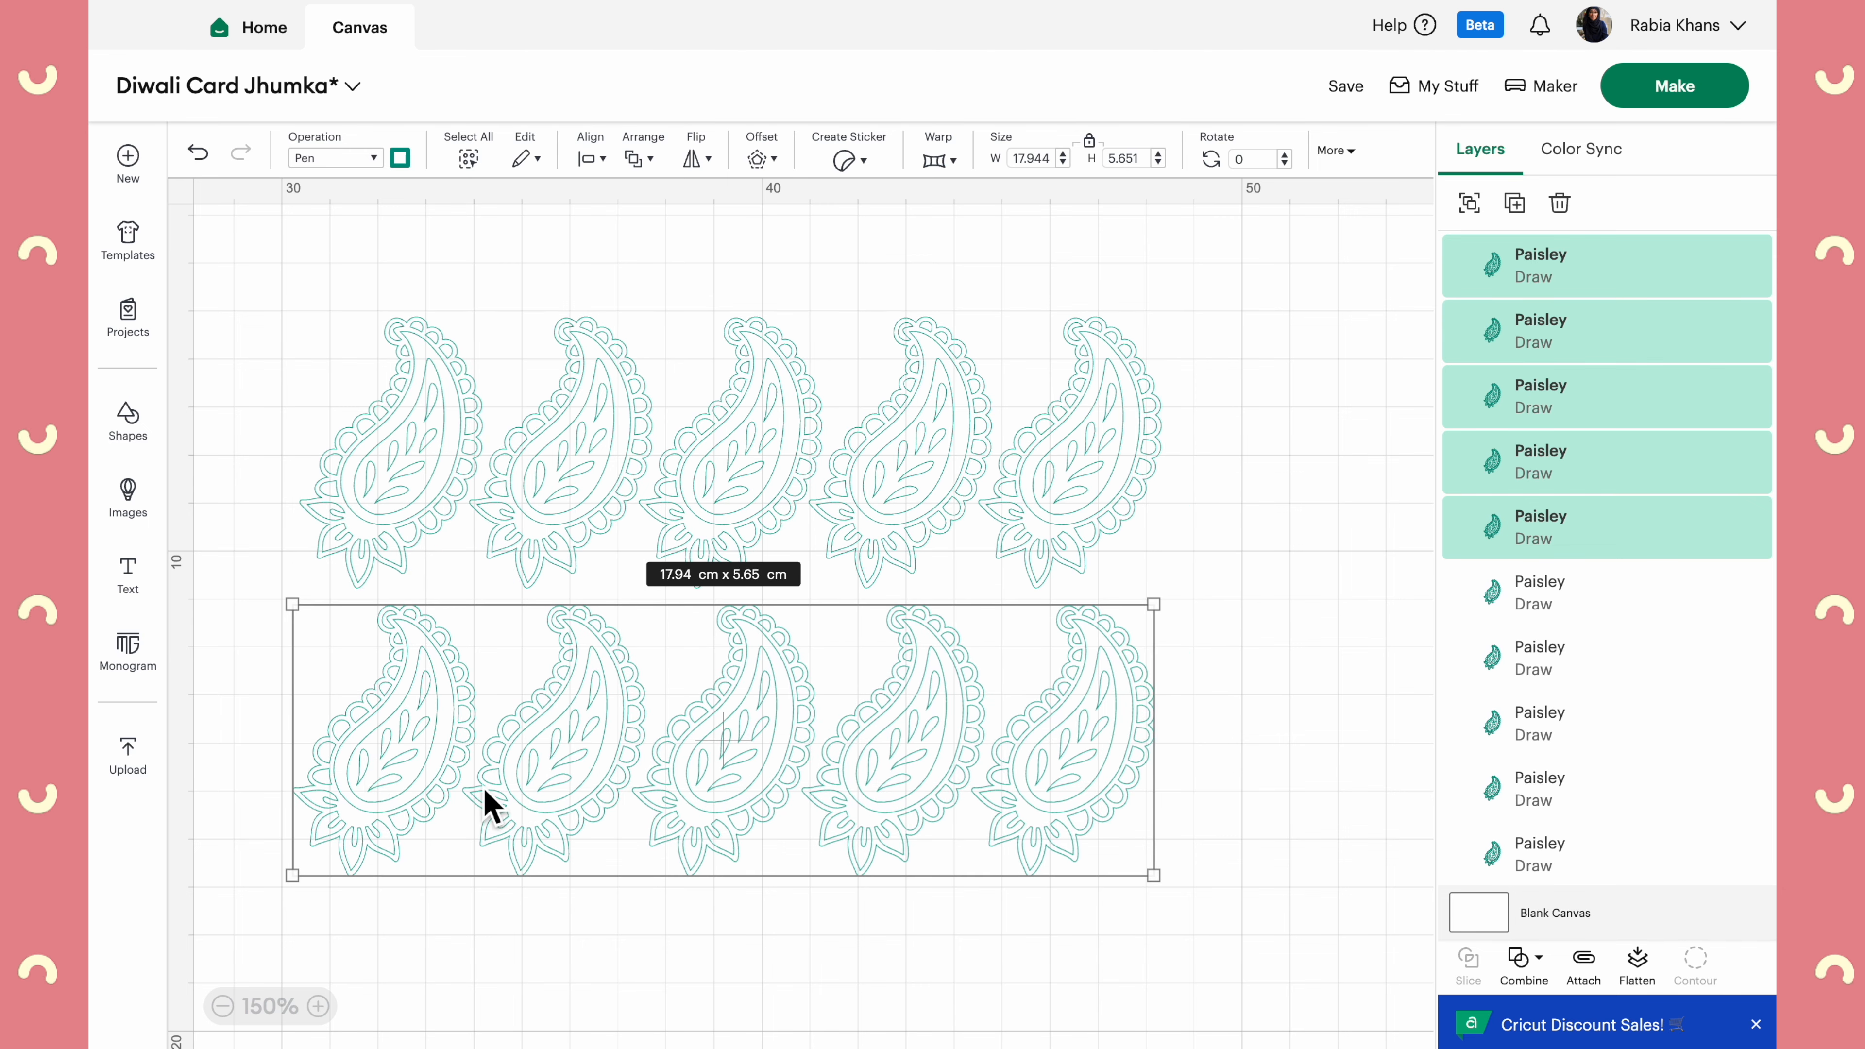
Flip the duplicated row horizontally and vertically and fit its tips into the gaps of the first row
{"action": "left_click", "coordinate": [696, 157]}
{"action": "left_click", "coordinate": [756, 206]}
{"action": "left_click", "coordinate": [701, 165]}
{"action": "left_click", "coordinate": [721, 237]}
{"action": "left_click_drag", "start_coordinate": [538, 808], "coordinate": [588, 739]}
{"action": "left_click", "coordinate": [704, 950]}
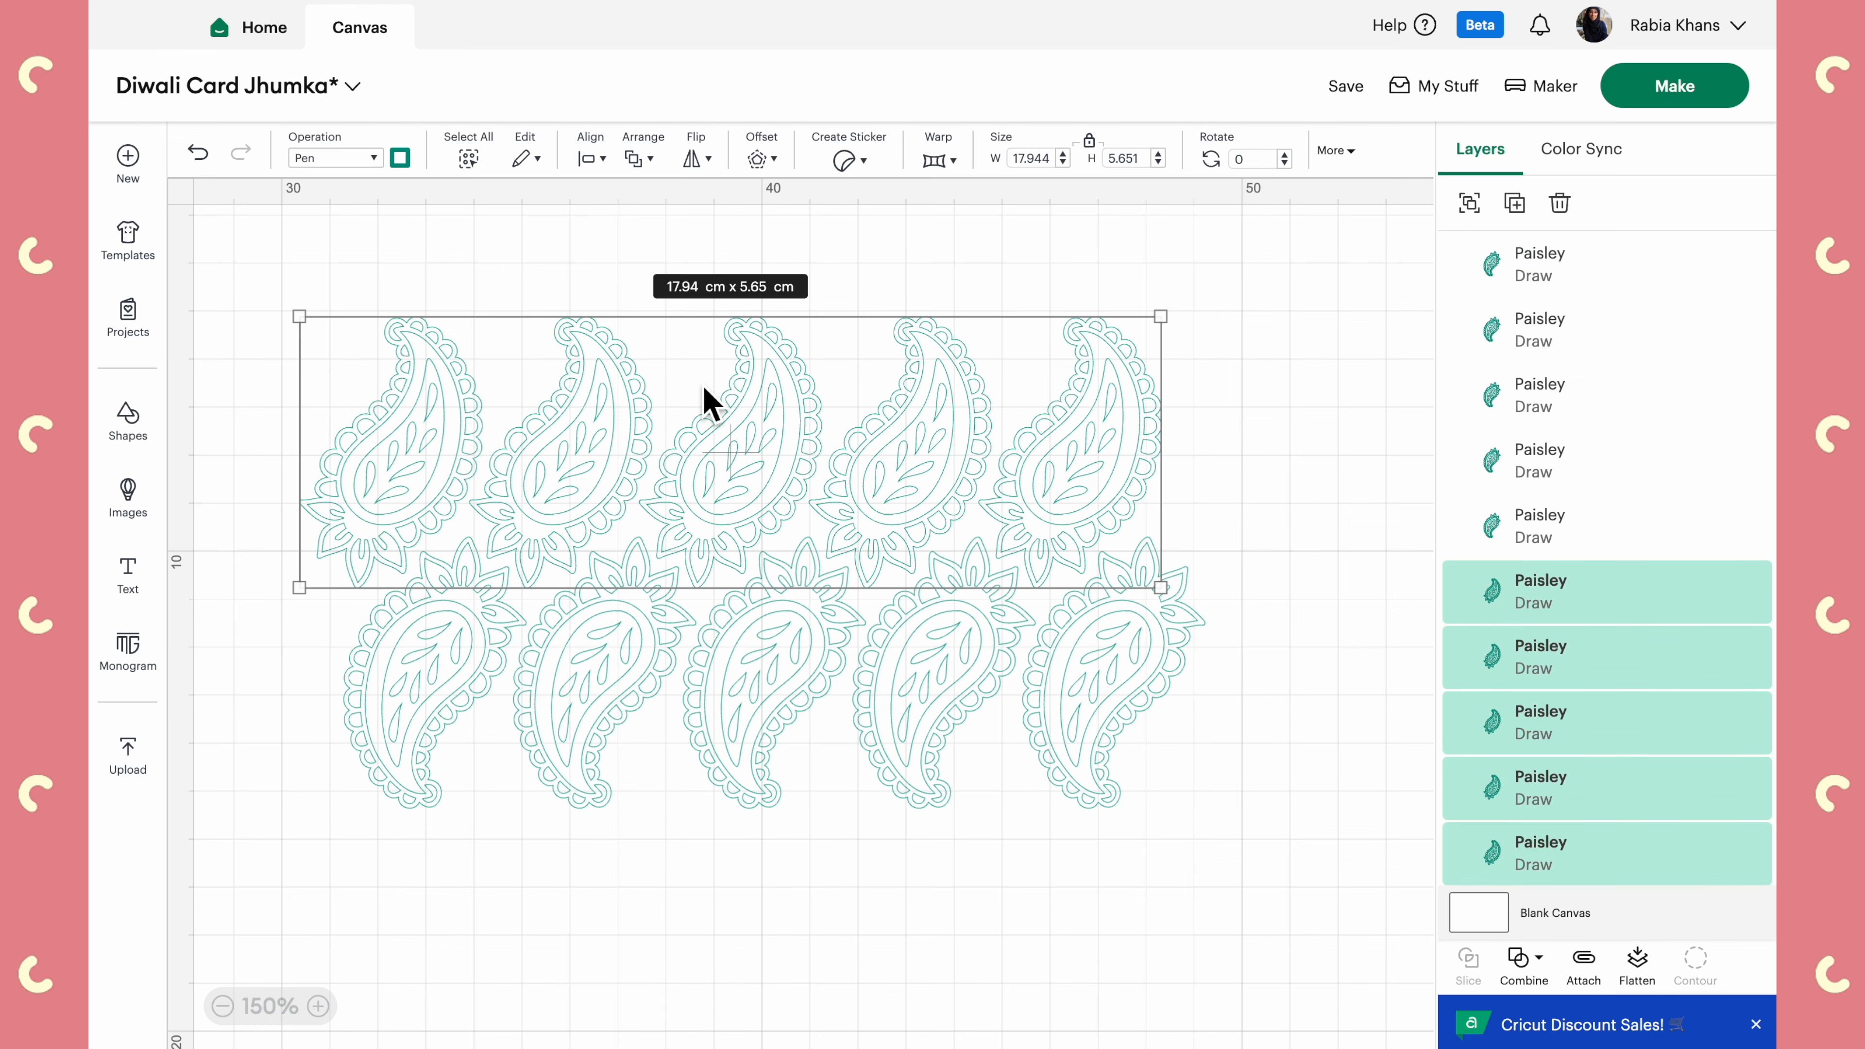
Duplicate the first paisley row and set the copy as a third row, interlocked under the second
{"action": "key", "text": "ctrl+d"}
{"action": "left_click_drag", "start_coordinate": [616, 562], "coordinate": [522, 831]}
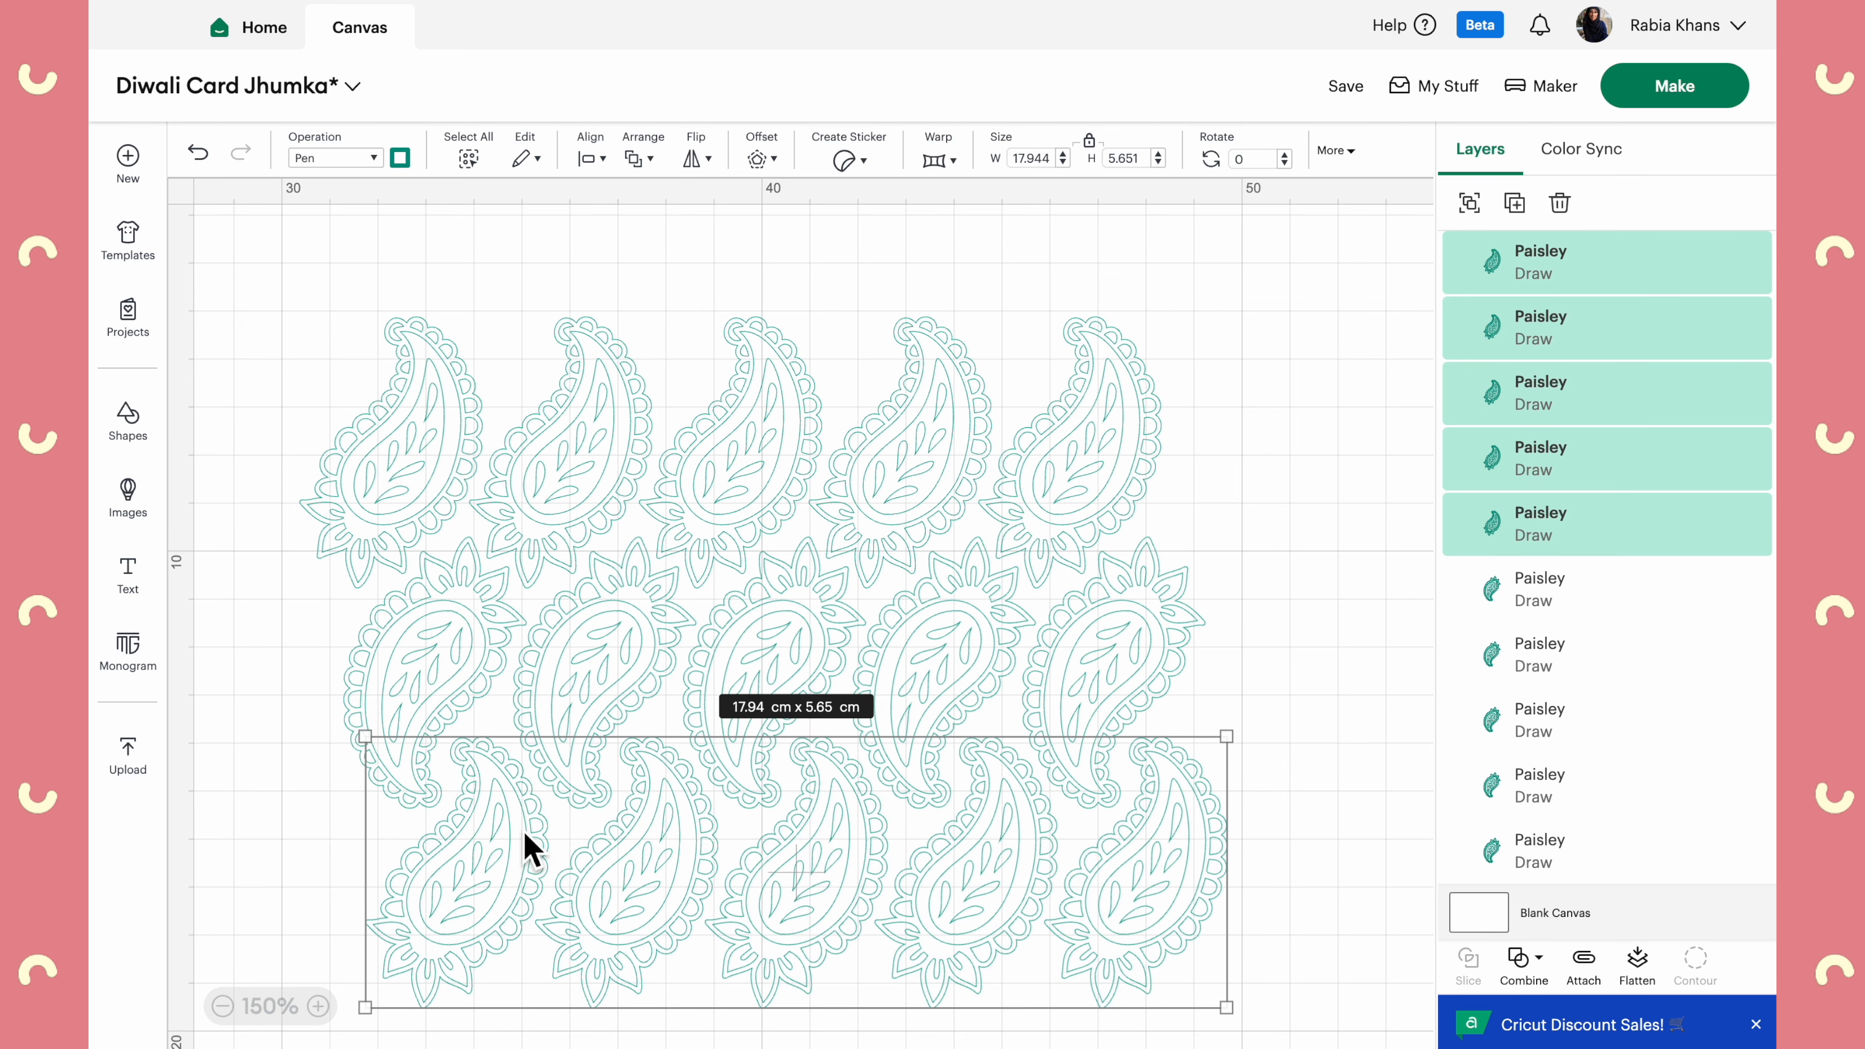
{"action": "scroll", "coordinate": [524, 833], "scroll_direction": "down", "scroll_amount": 3}
{"action": "left_click", "coordinate": [436, 494]}
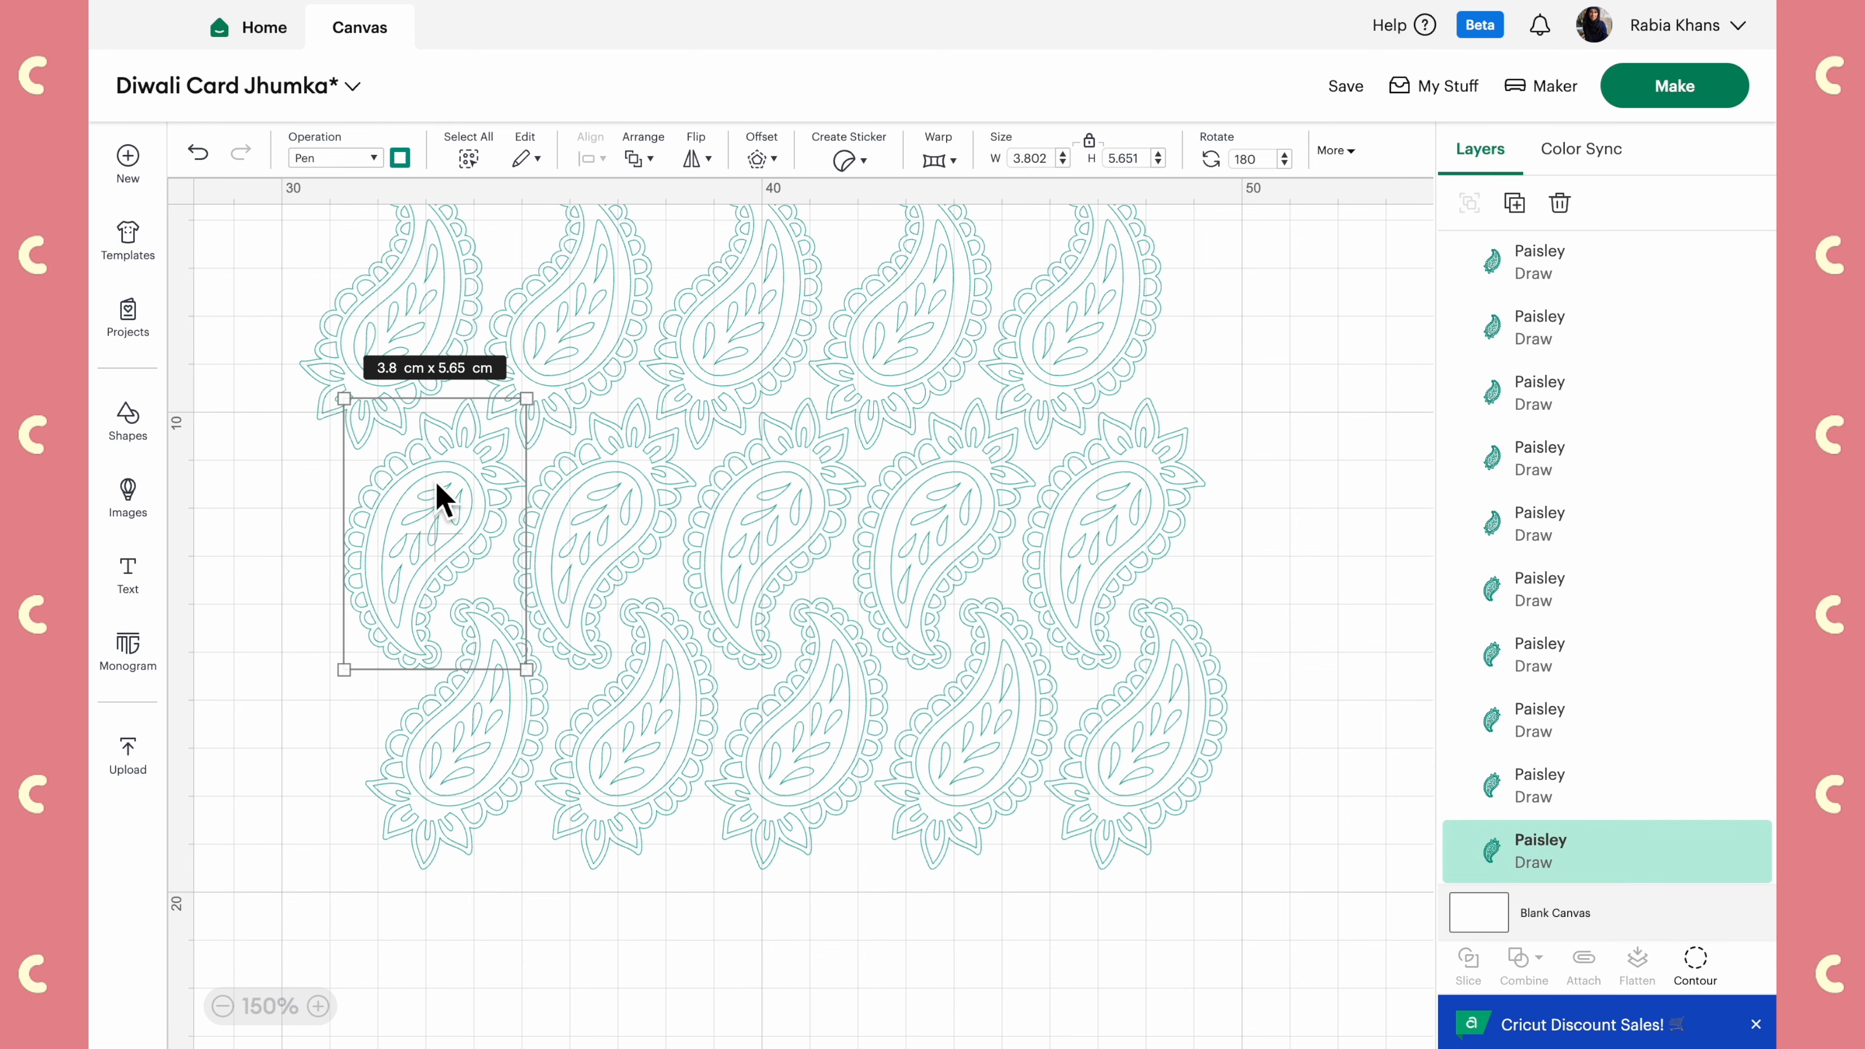
{"action": "left_click", "coordinate": [596, 528], "text": "shift"}
{"action": "left_click", "coordinate": [766, 512], "text": "shift"}
{"action": "left_click", "coordinate": [937, 508], "text": "shift"}
{"action": "left_click", "coordinate": [1116, 508], "text": "shift"}
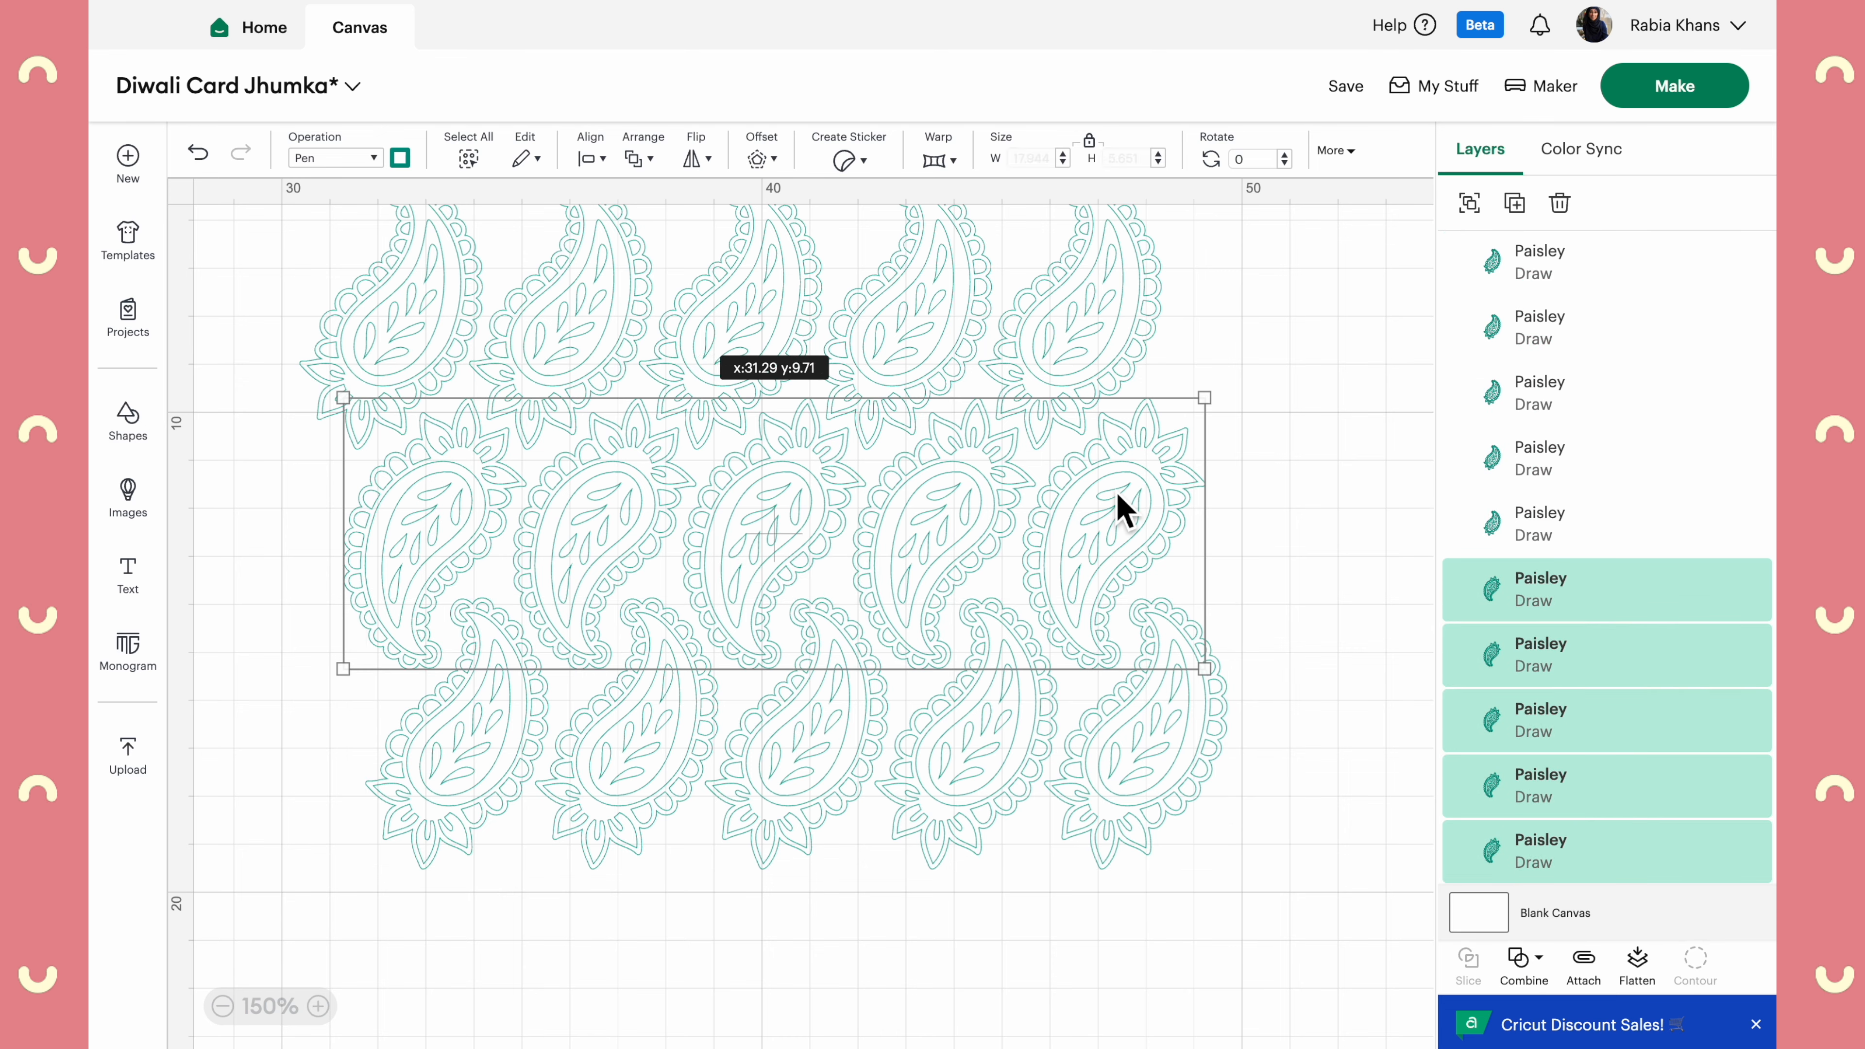
{"action": "left_click_drag", "start_coordinate": [1116, 508], "coordinate": [507, 820]}
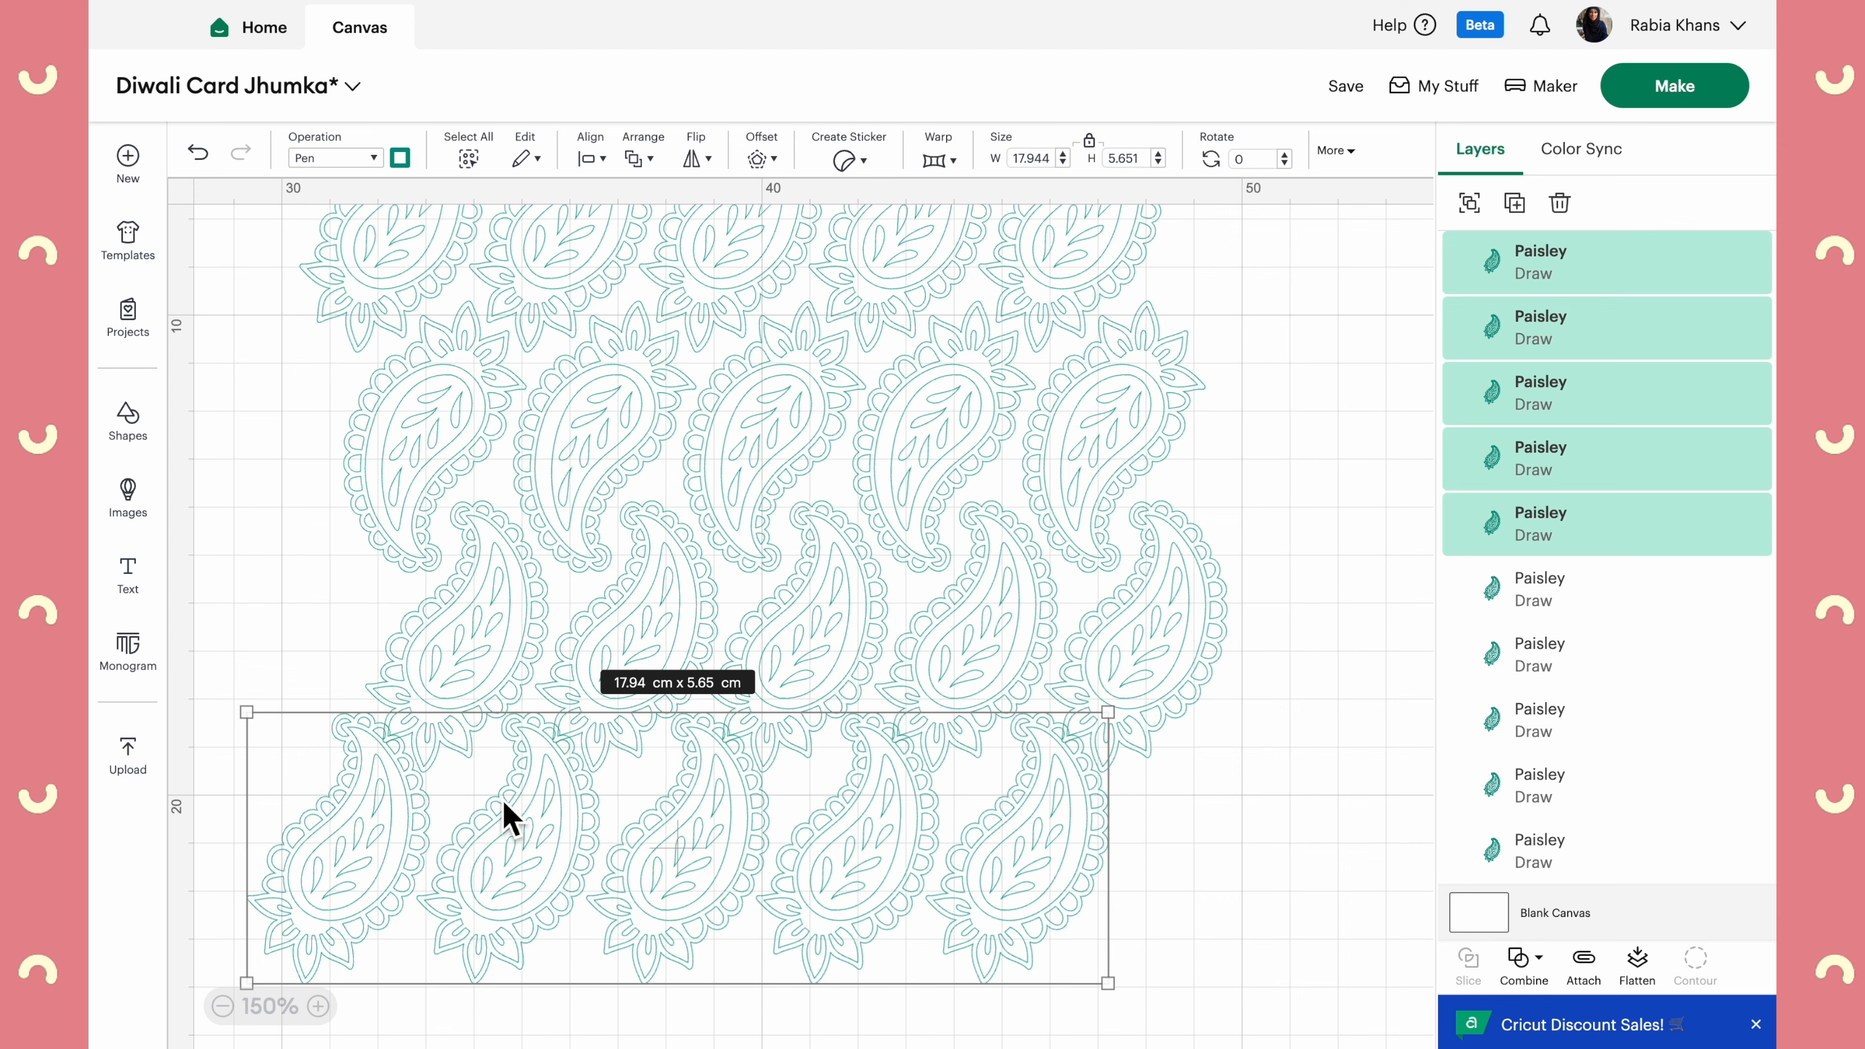
{"action": "key", "text": "ctrl+z"}
{"action": "scroll", "coordinate": [402, 326], "scroll_direction": "up", "scroll_amount": 3}
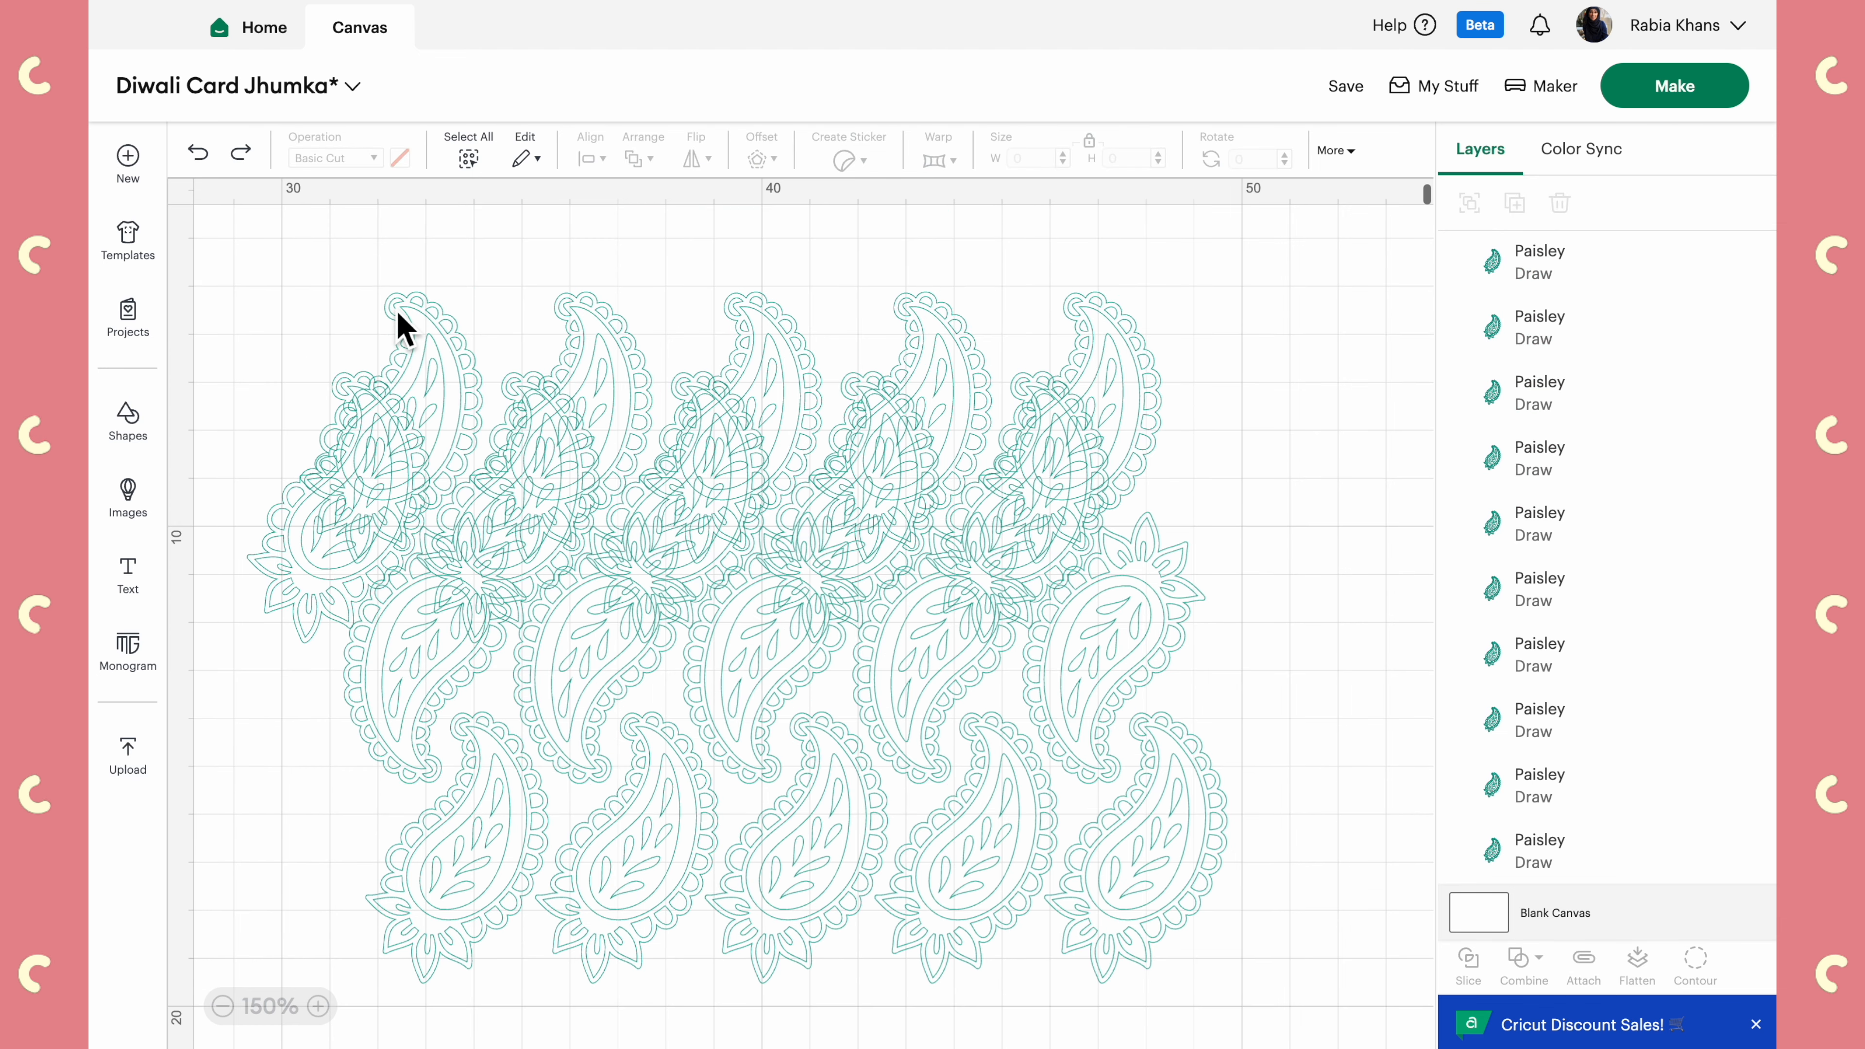
{"action": "key", "text": "ctrl+y"}
Copy the five upside-down paisleys of the second row and place them as a fourth row under the third
{"action": "left_click", "coordinate": [416, 654]}
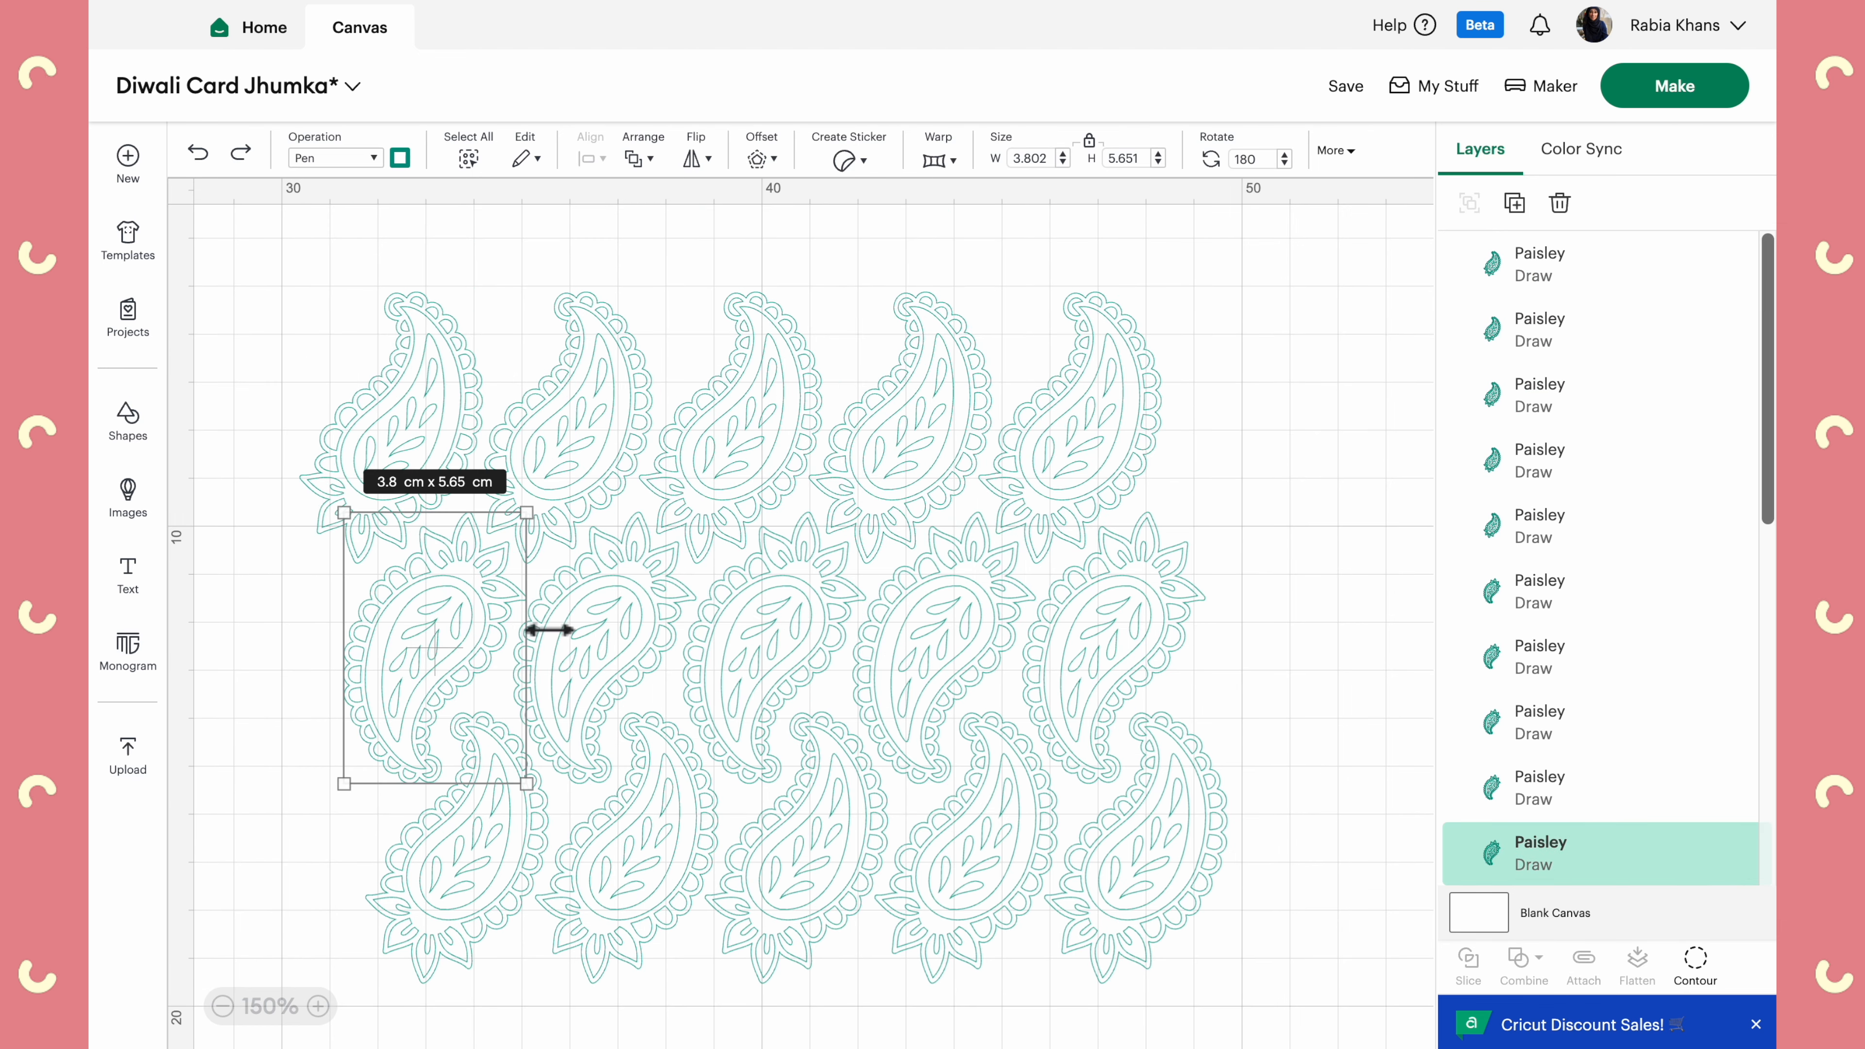
{"action": "left_click", "coordinate": [599, 665], "text": "shift"}
{"action": "left_click", "coordinate": [788, 627], "text": "shift"}
{"action": "left_click", "coordinate": [921, 625], "text": "shift"}
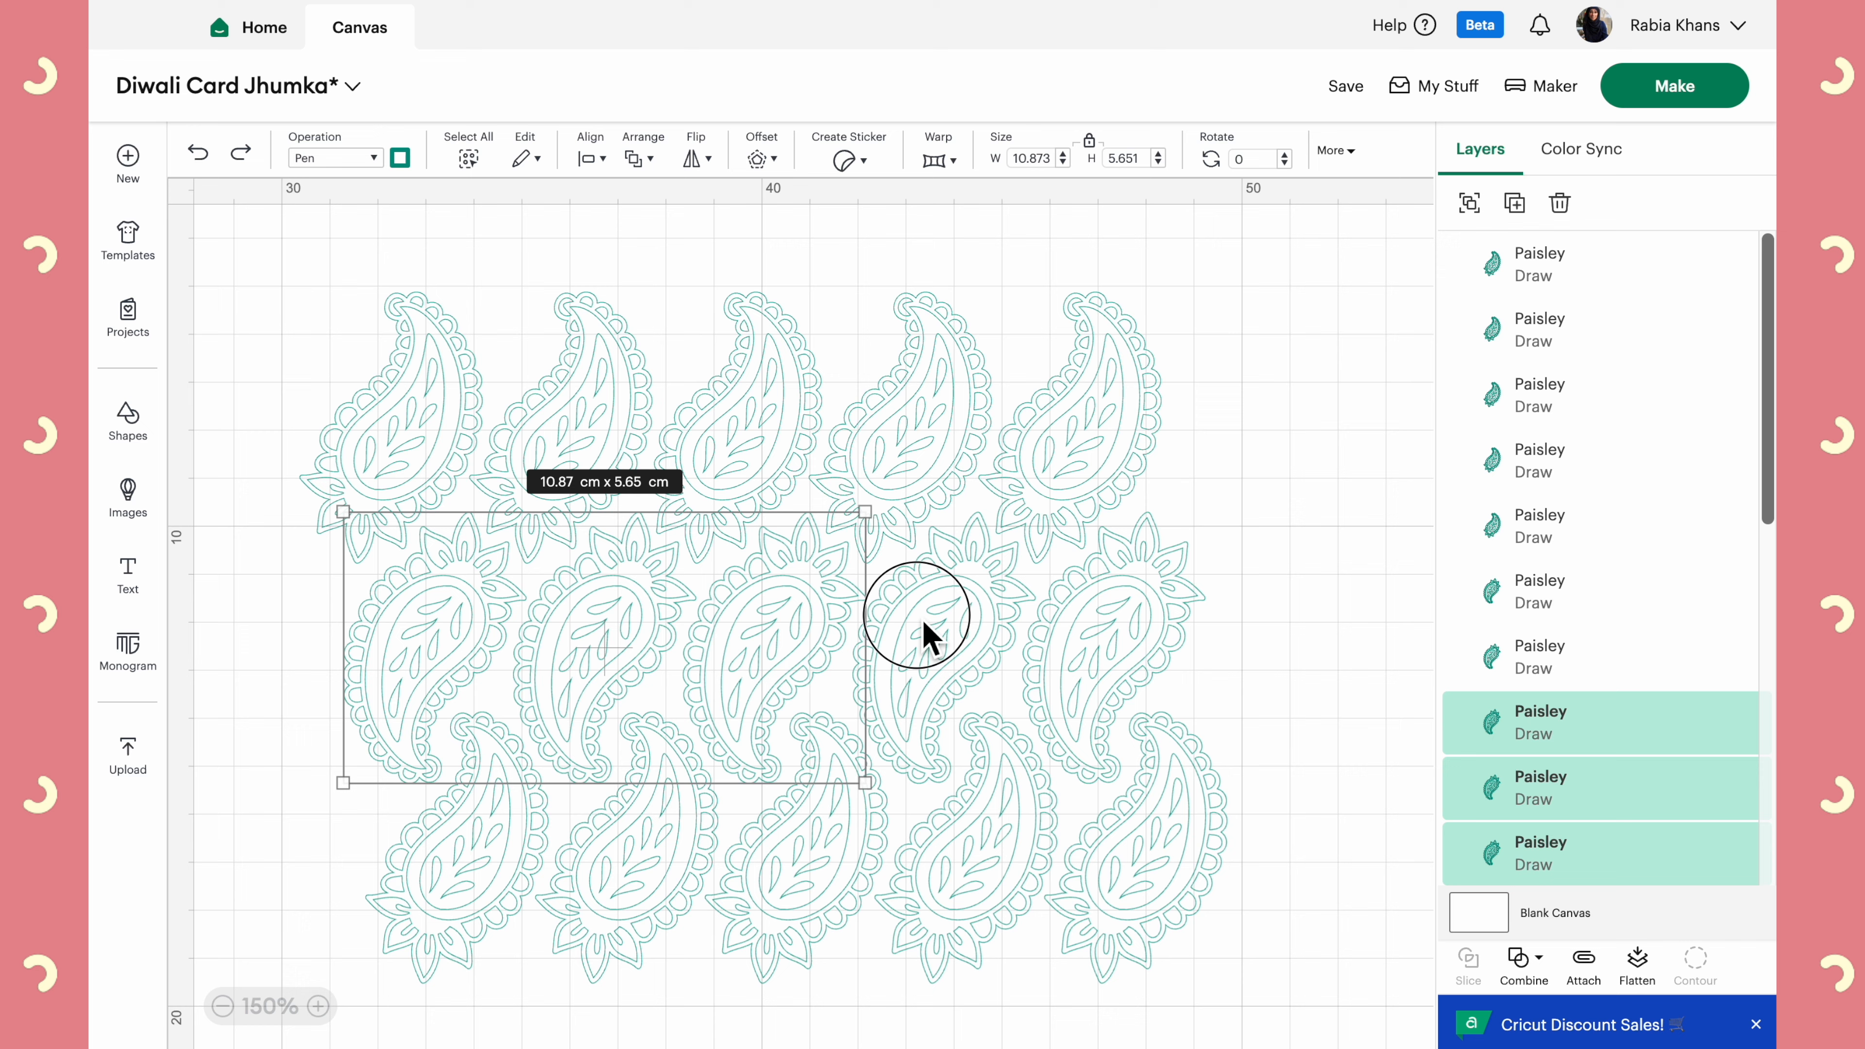
{"action": "left_click", "coordinate": [1102, 623], "text": "shift"}
{"action": "key", "text": "ctrl+c"}
{"action": "key", "text": "ctrl+v"}
{"action": "left_click_drag", "start_coordinate": [387, 342], "coordinate": [530, 919]}
{"action": "scroll", "coordinate": [531, 917], "scroll_direction": "down", "scroll_amount": 3}
{"action": "left_click_drag", "start_coordinate": [530, 783], "coordinate": [505, 866]}
{"action": "left_click", "coordinate": [334, 742]}
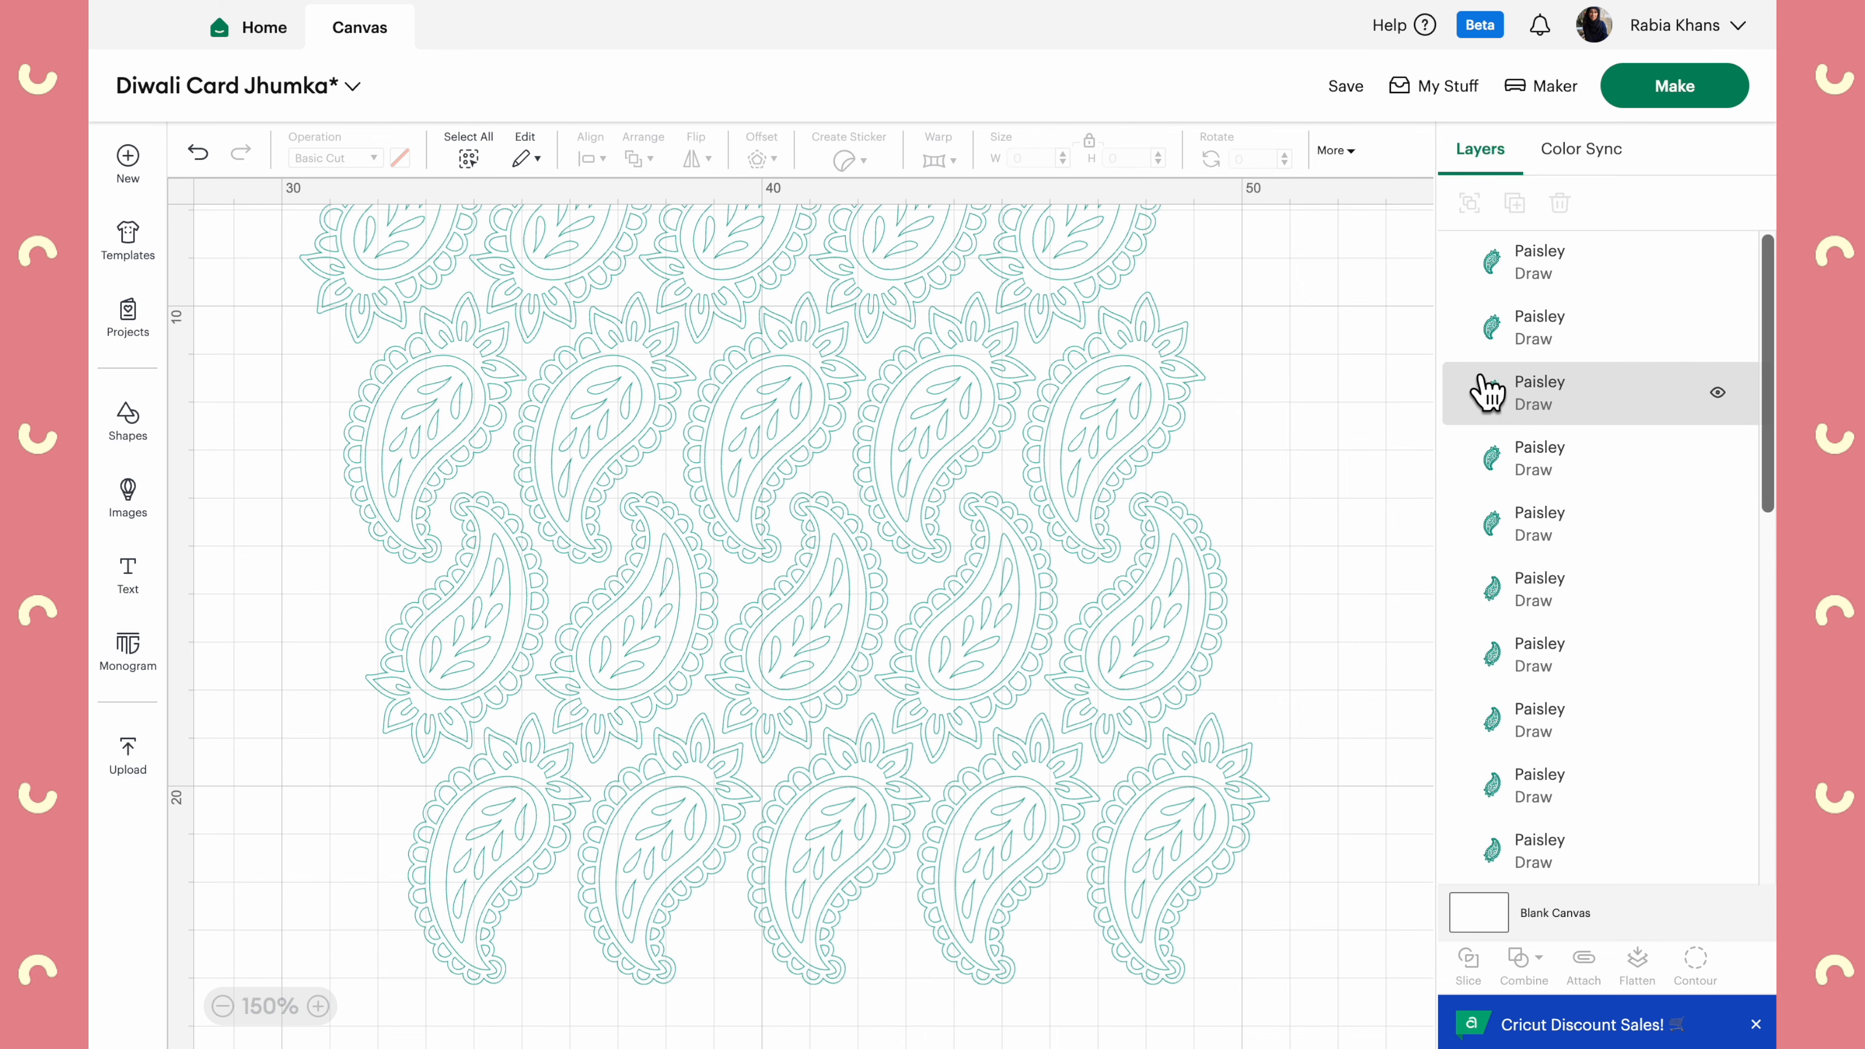
Combine all the paisleys of the four rows into one shape with Unite
{"action": "scroll", "coordinate": [1487, 393], "scroll_direction": "down", "scroll_amount": 10}
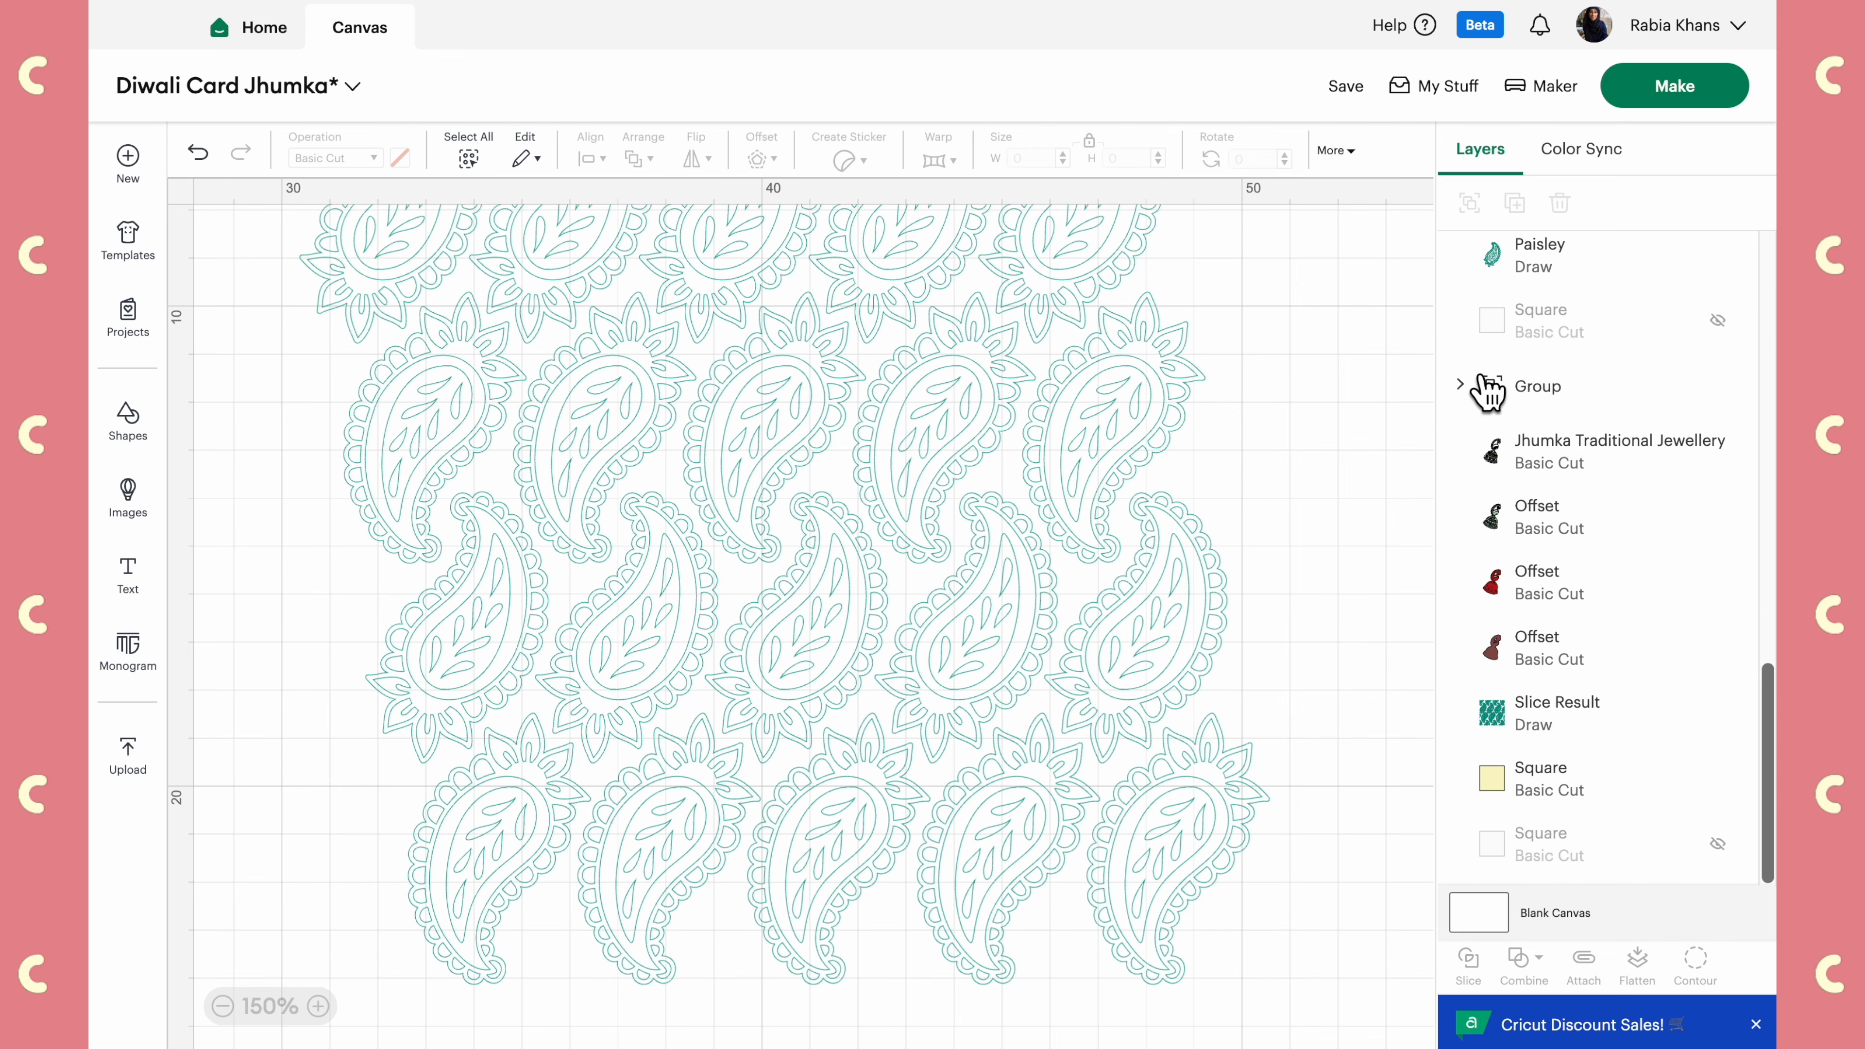
{"action": "left_click", "coordinate": [1718, 320]}
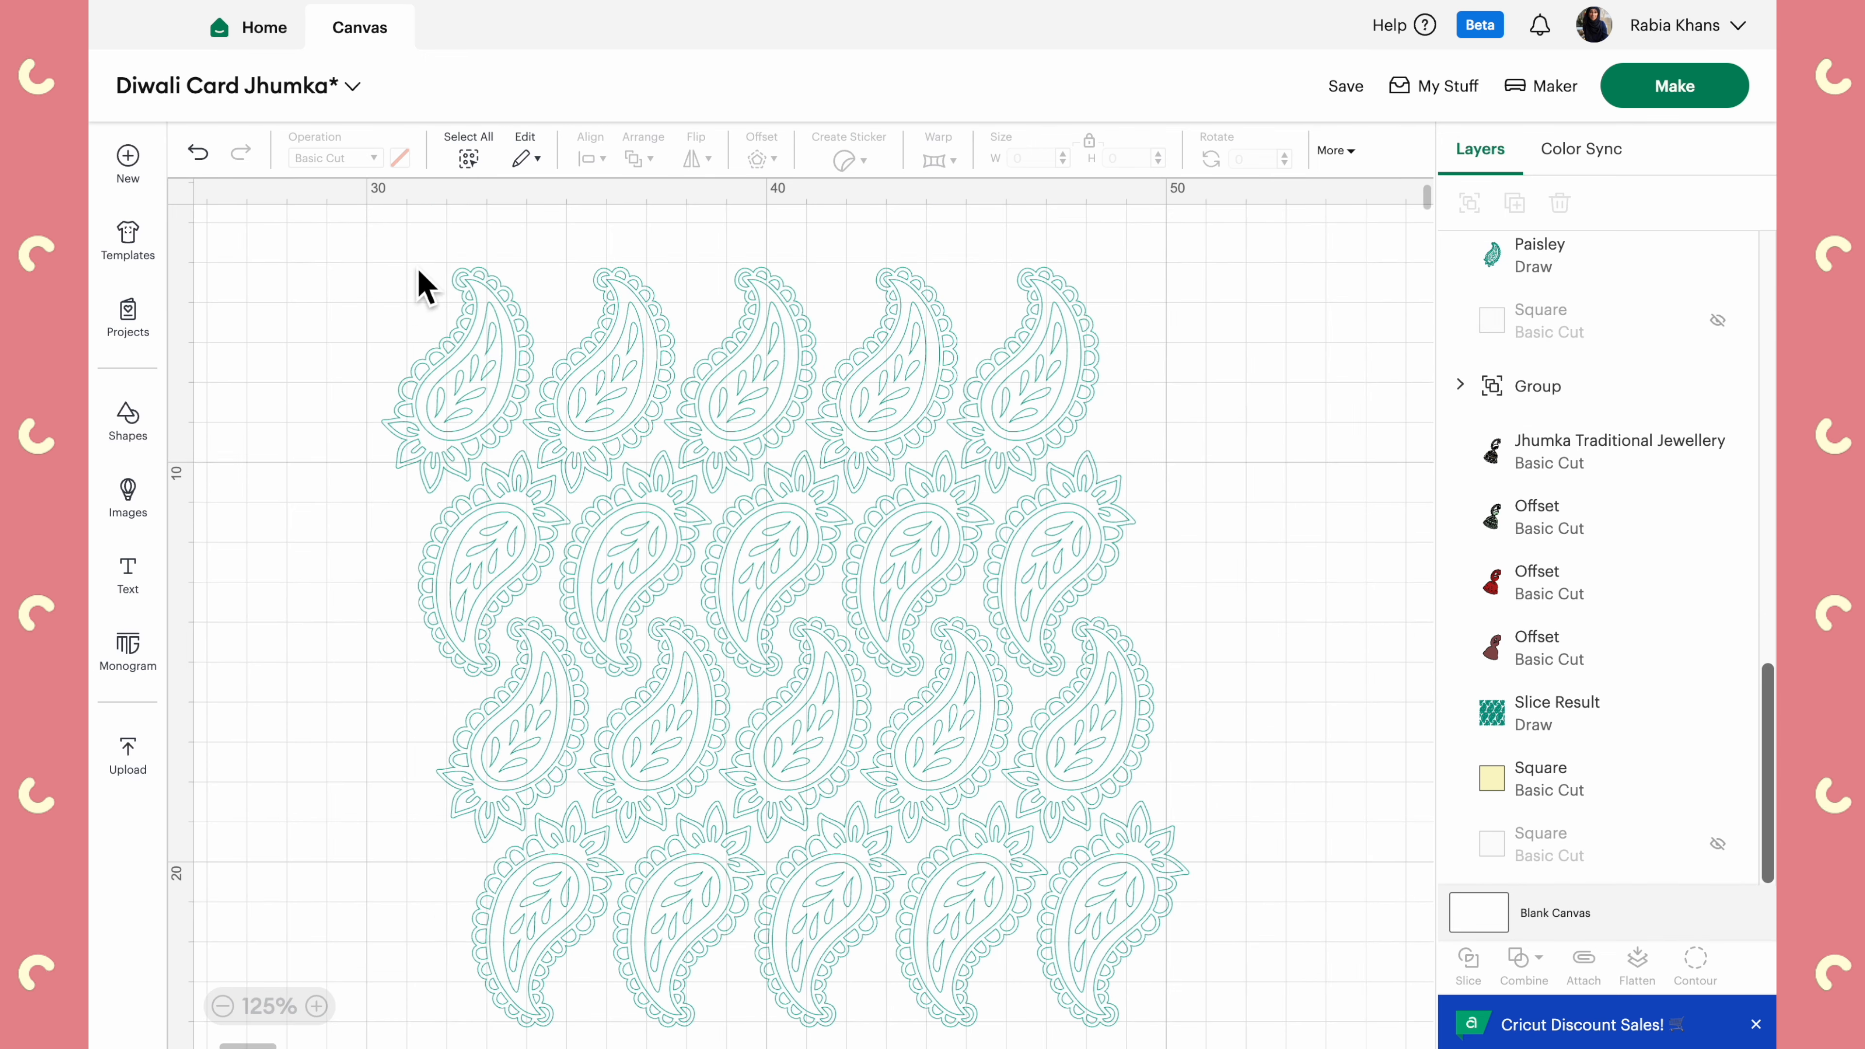
{"action": "left_click_drag", "start_coordinate": [415, 265], "coordinate": [1202, 987]}
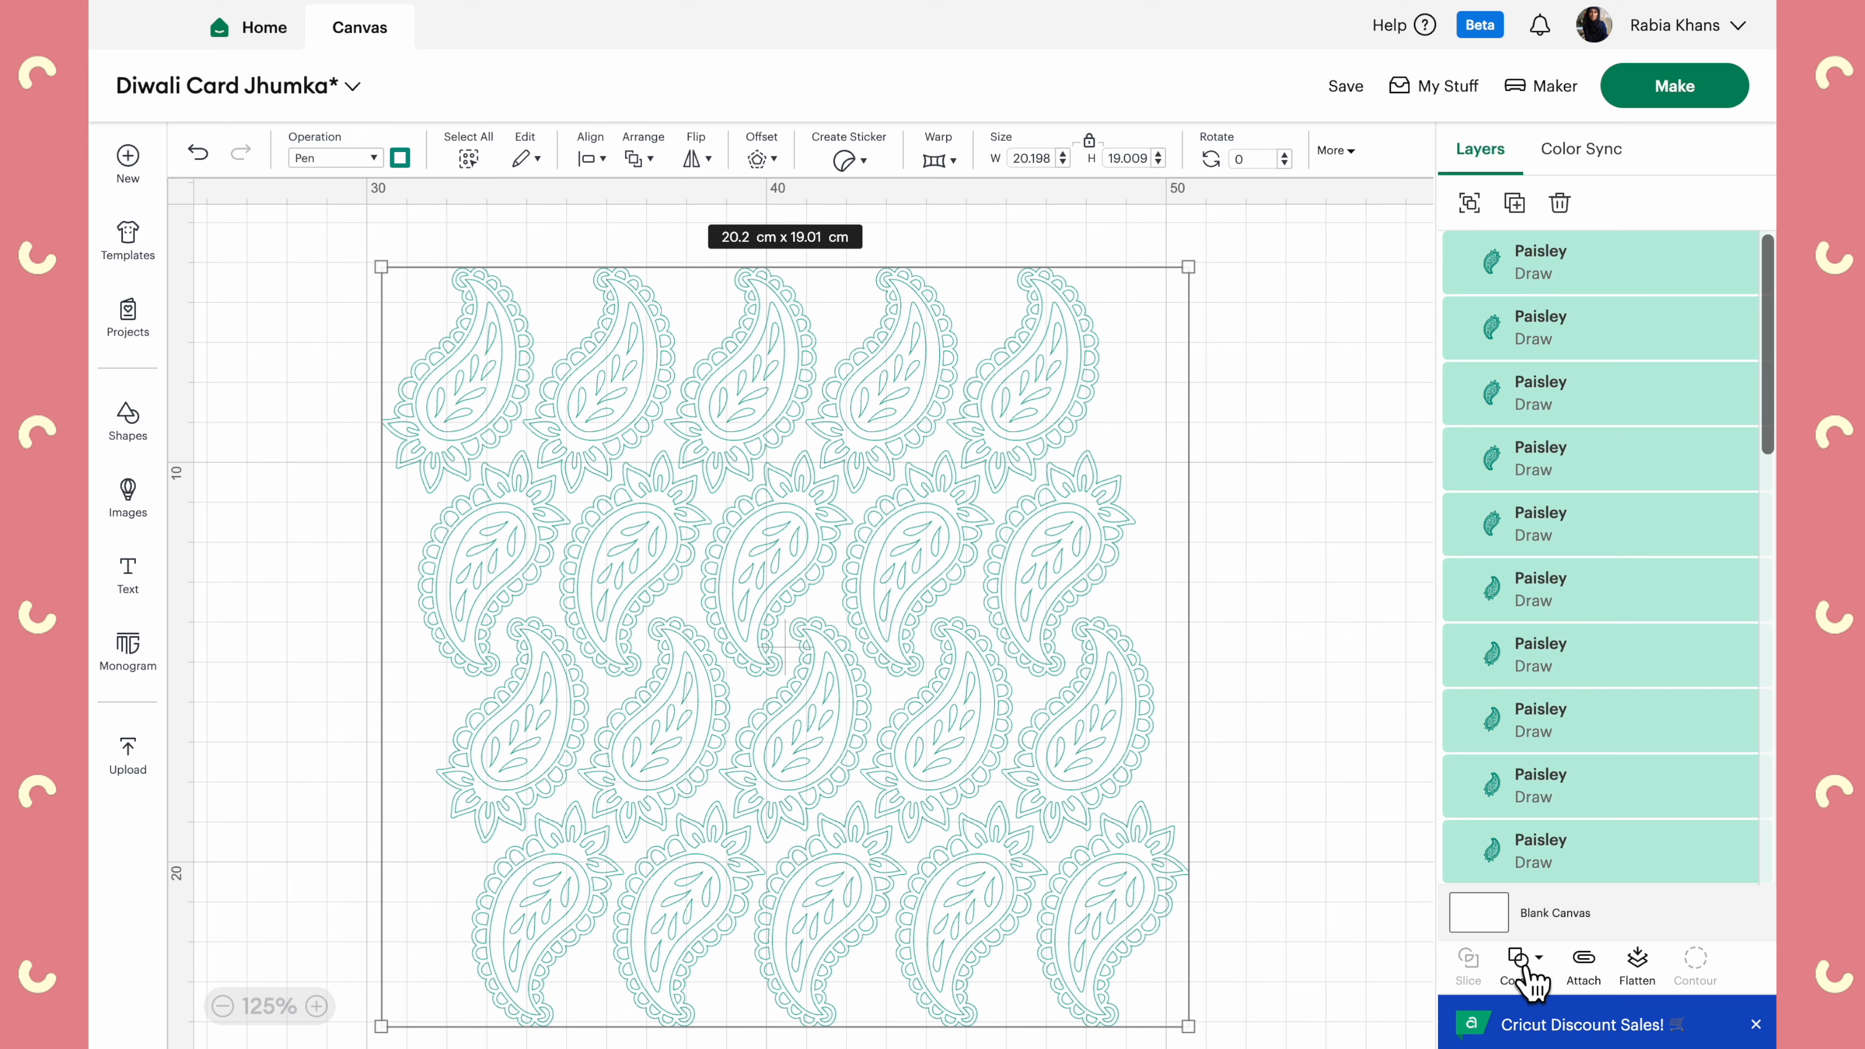
{"action": "left_click", "coordinate": [1542, 970]}
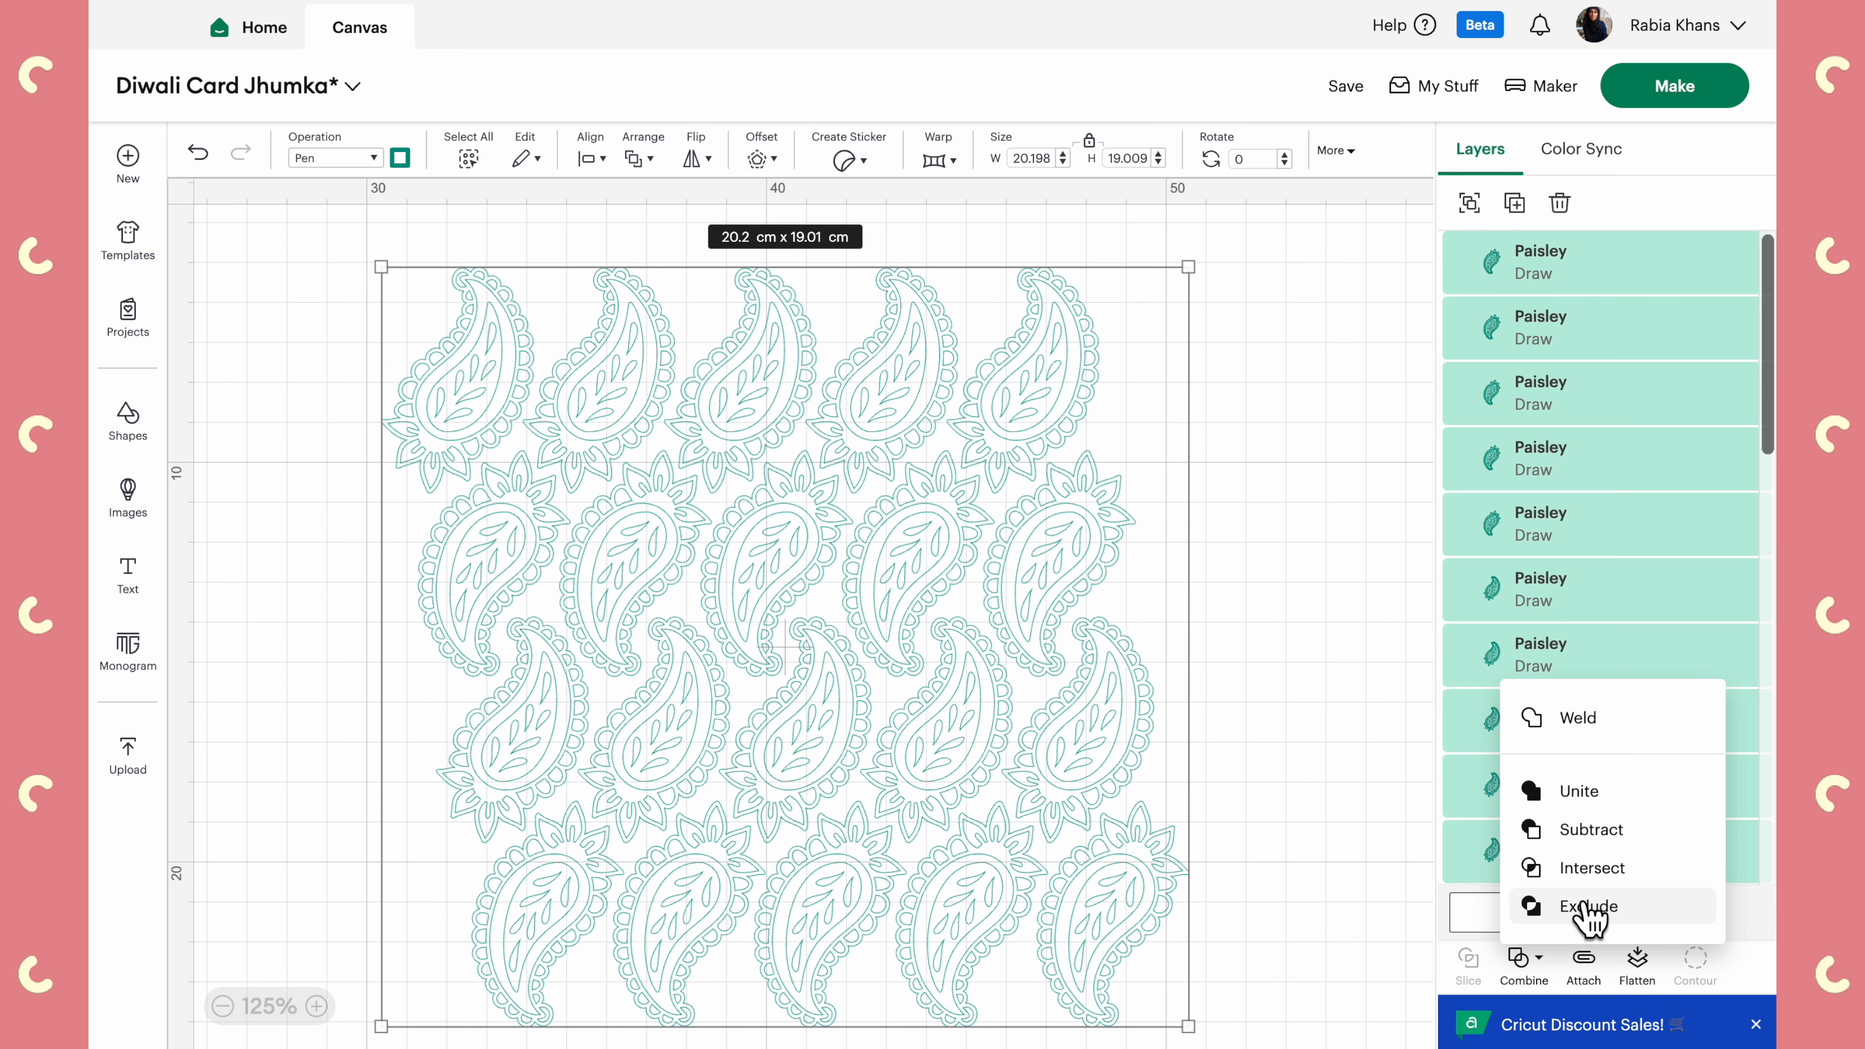
{"action": "left_click", "coordinate": [1524, 988]}
{"action": "left_click", "coordinate": [1523, 985]}
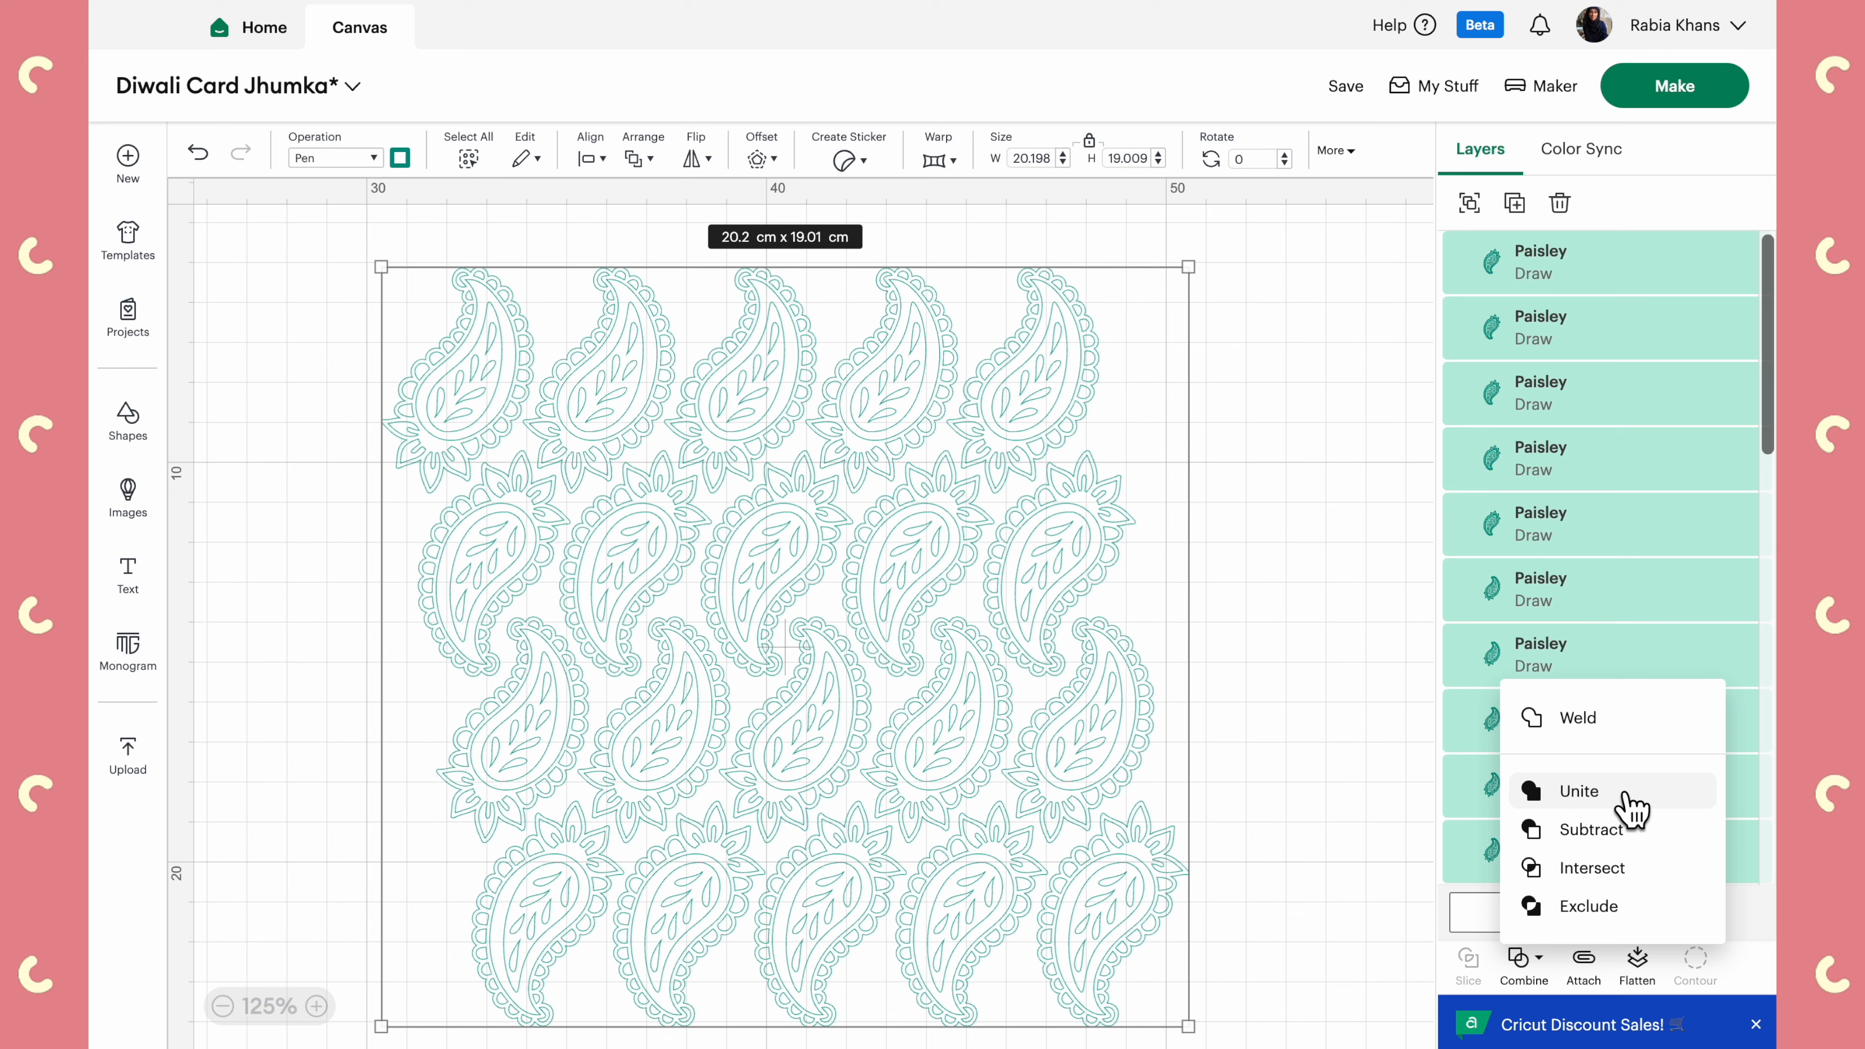
{"action": "left_click", "coordinate": [1586, 793]}
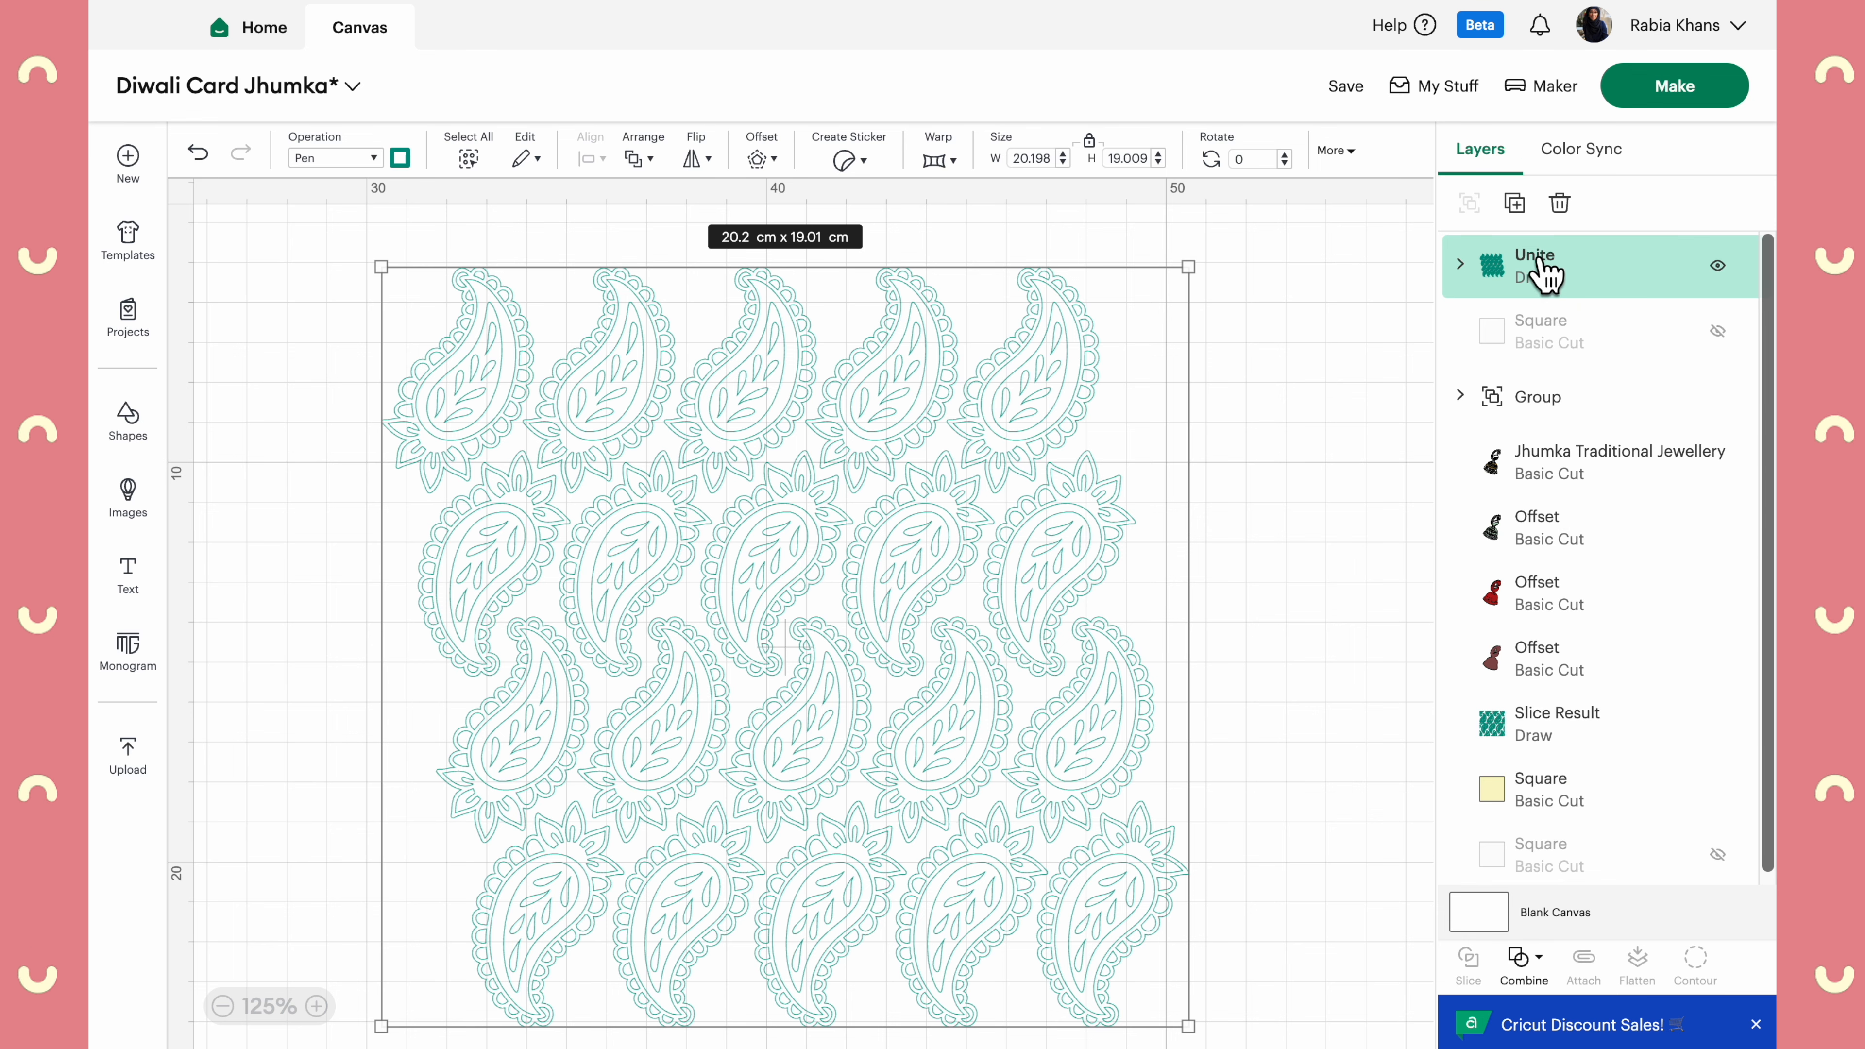
Show the cream square again and shift the united paisley pattern so it covers the whole square
{"action": "left_click", "coordinate": [1718, 331]}
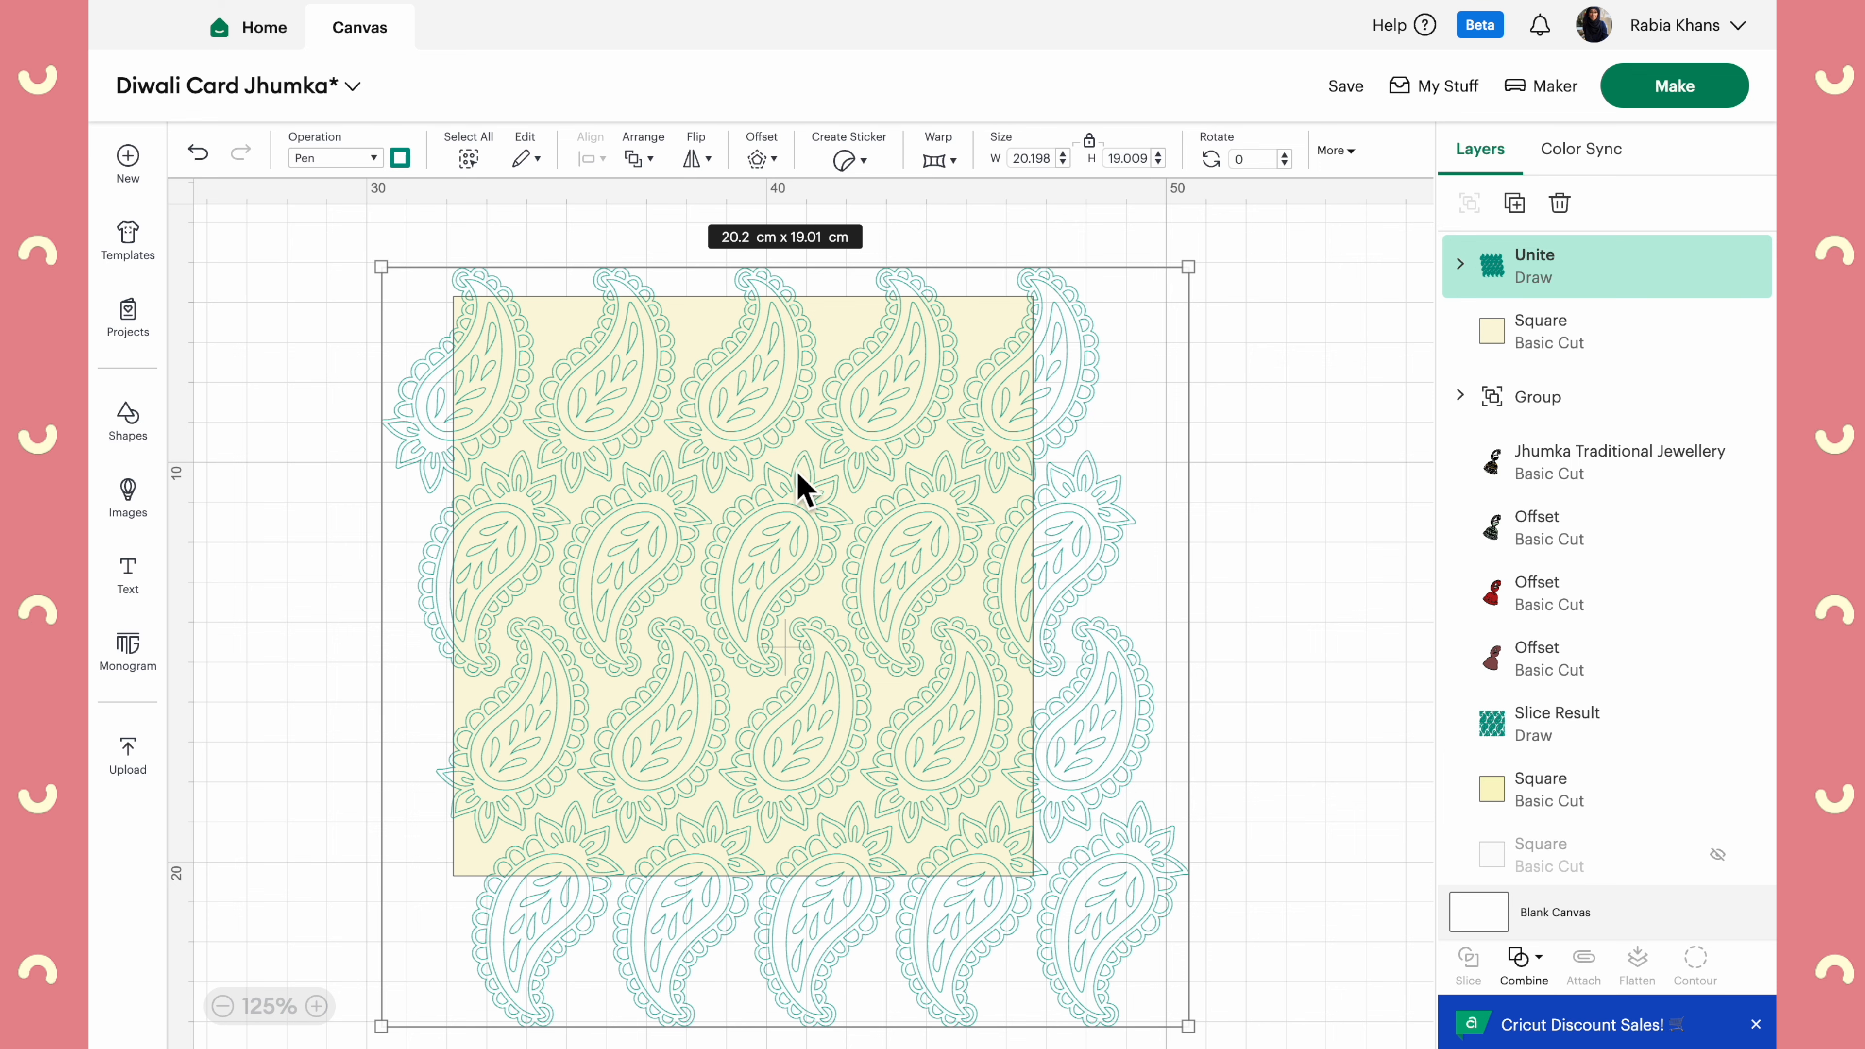
{"action": "left_click_drag", "start_coordinate": [1104, 847], "coordinate": [1068, 811]}
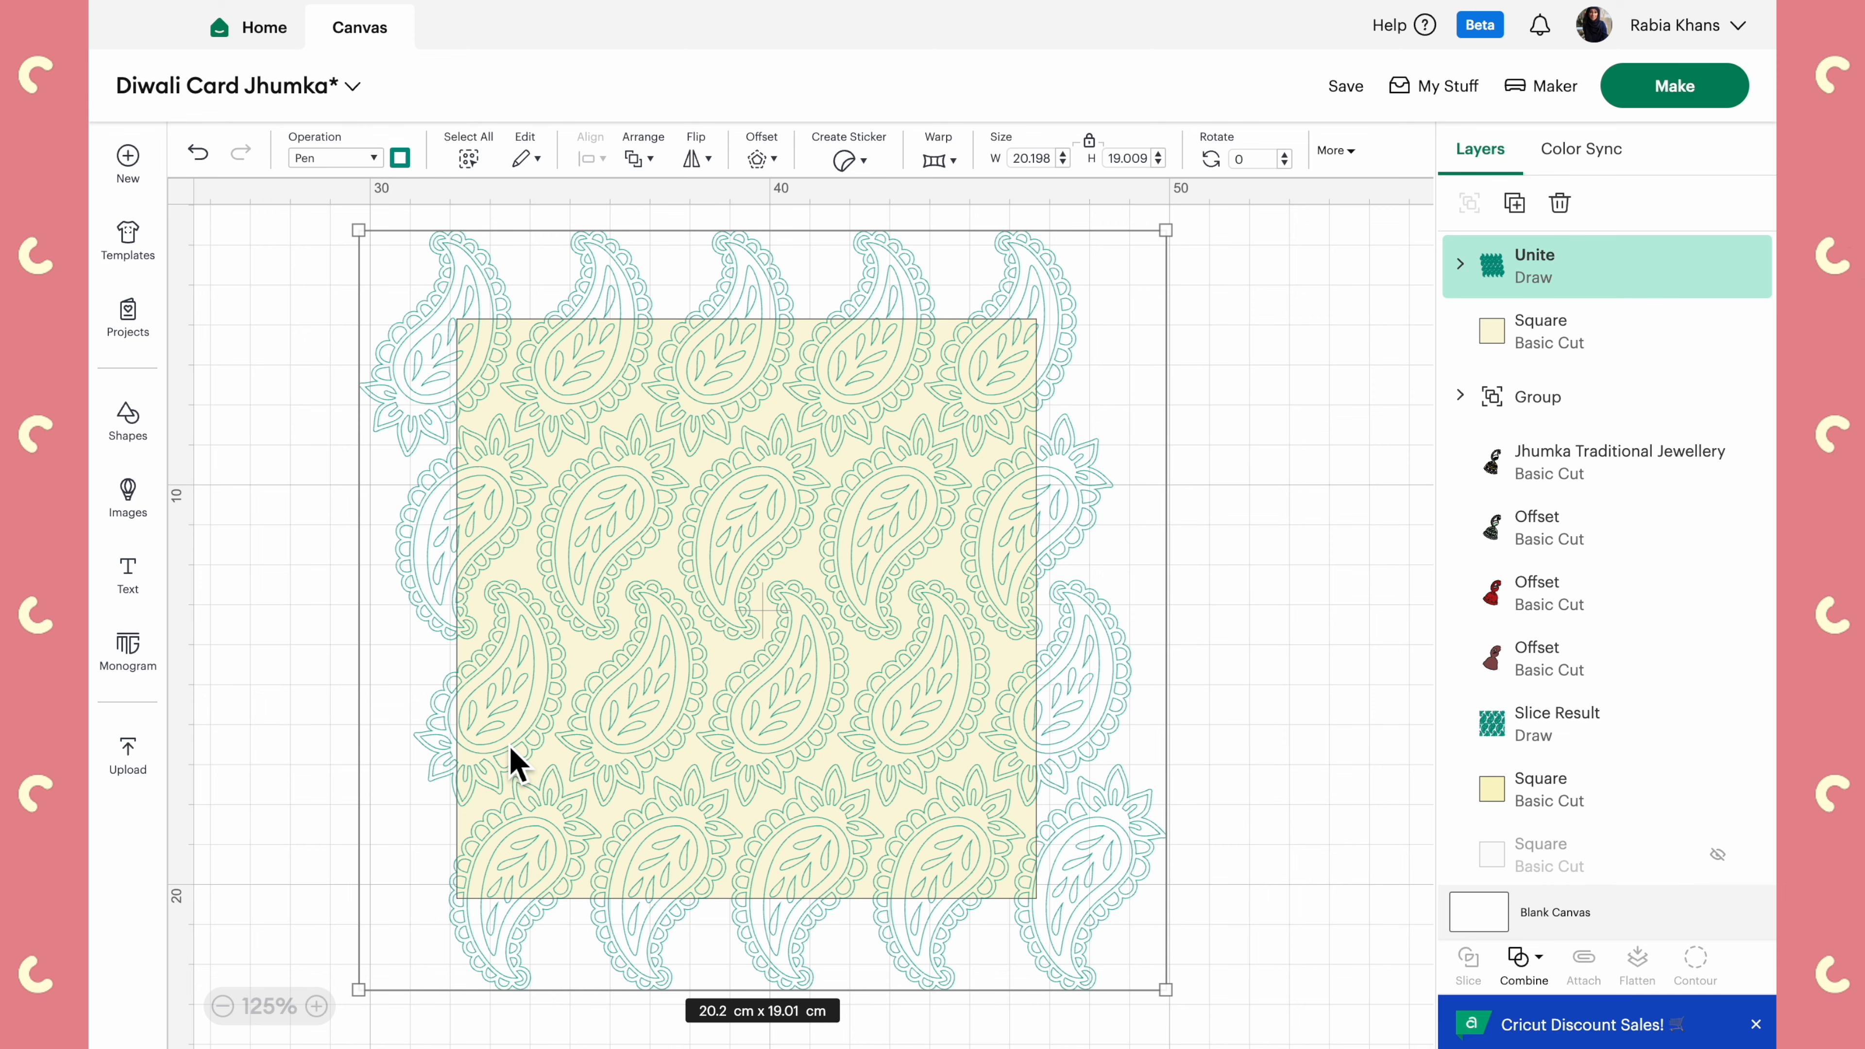
{"action": "left_click", "coordinate": [298, 576]}
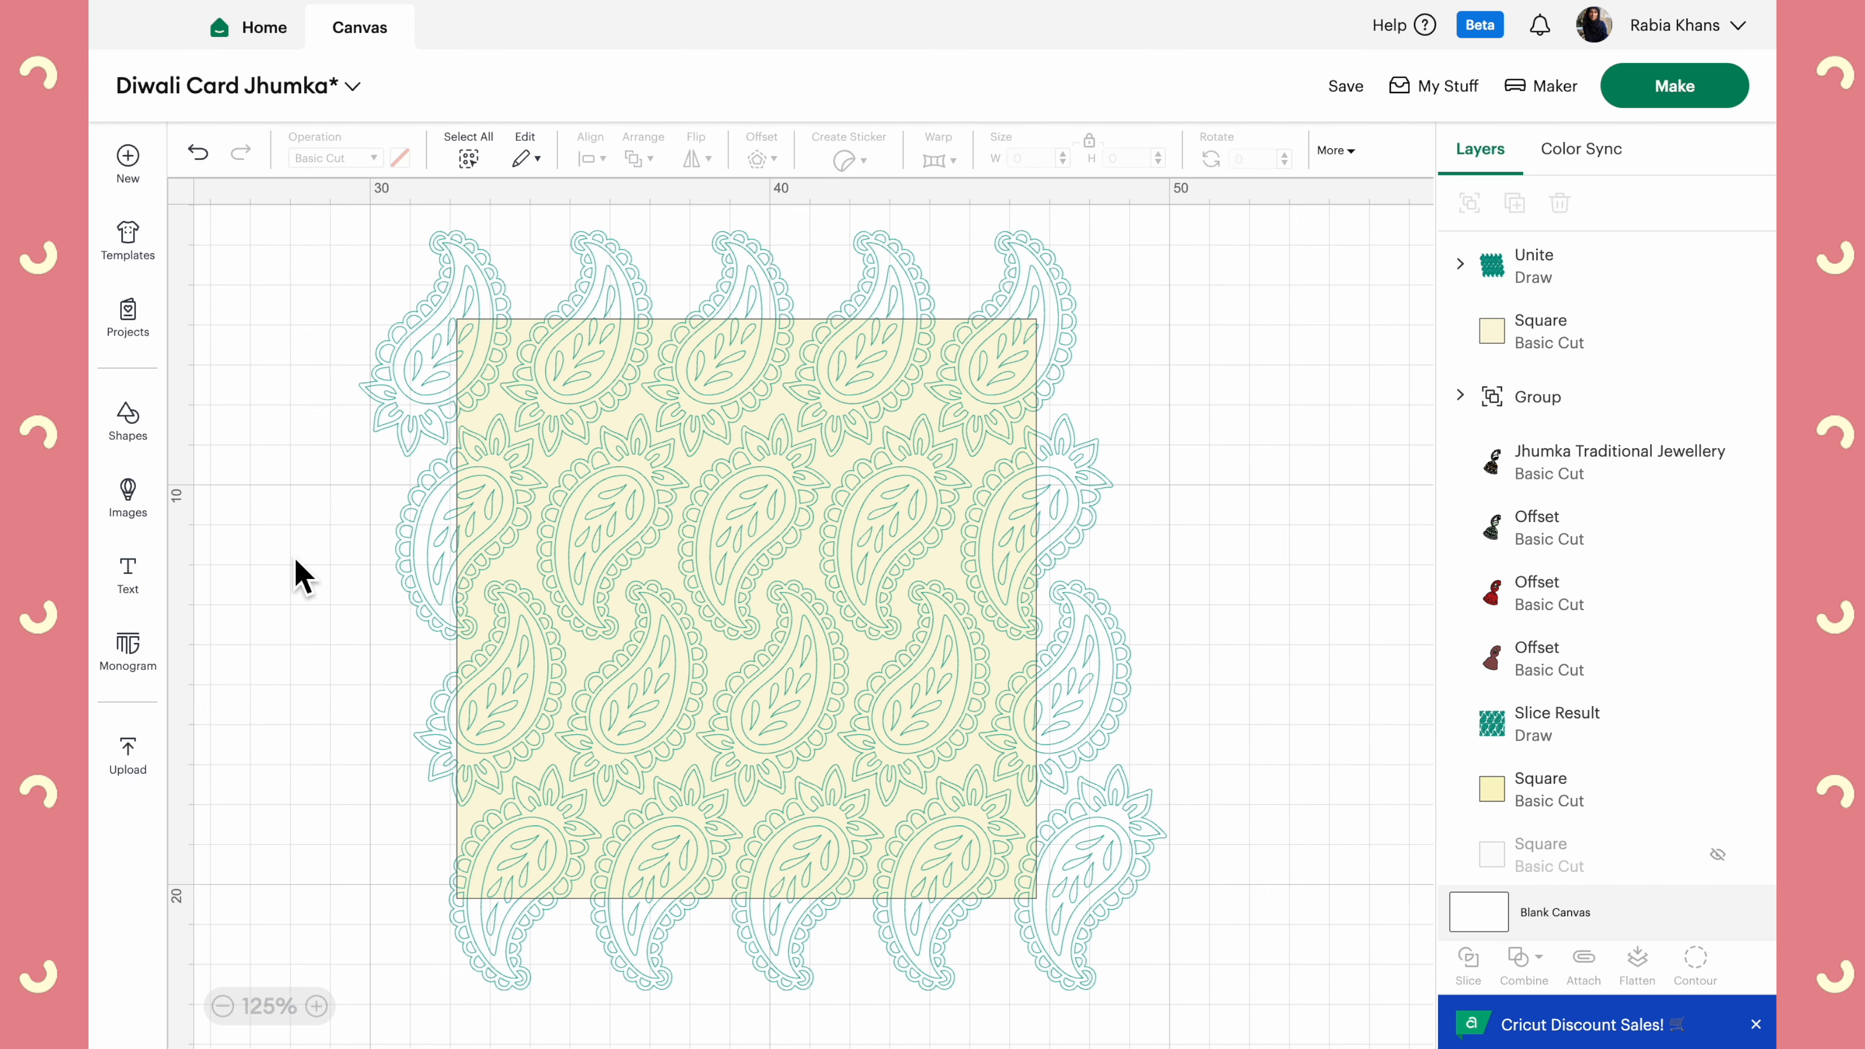
Copy the united paisley pattern together with its square and place the copy on the empty canvas beside the original
{"action": "left_click", "coordinate": [222, 1005]}
{"action": "left_click", "coordinate": [222, 1006]}
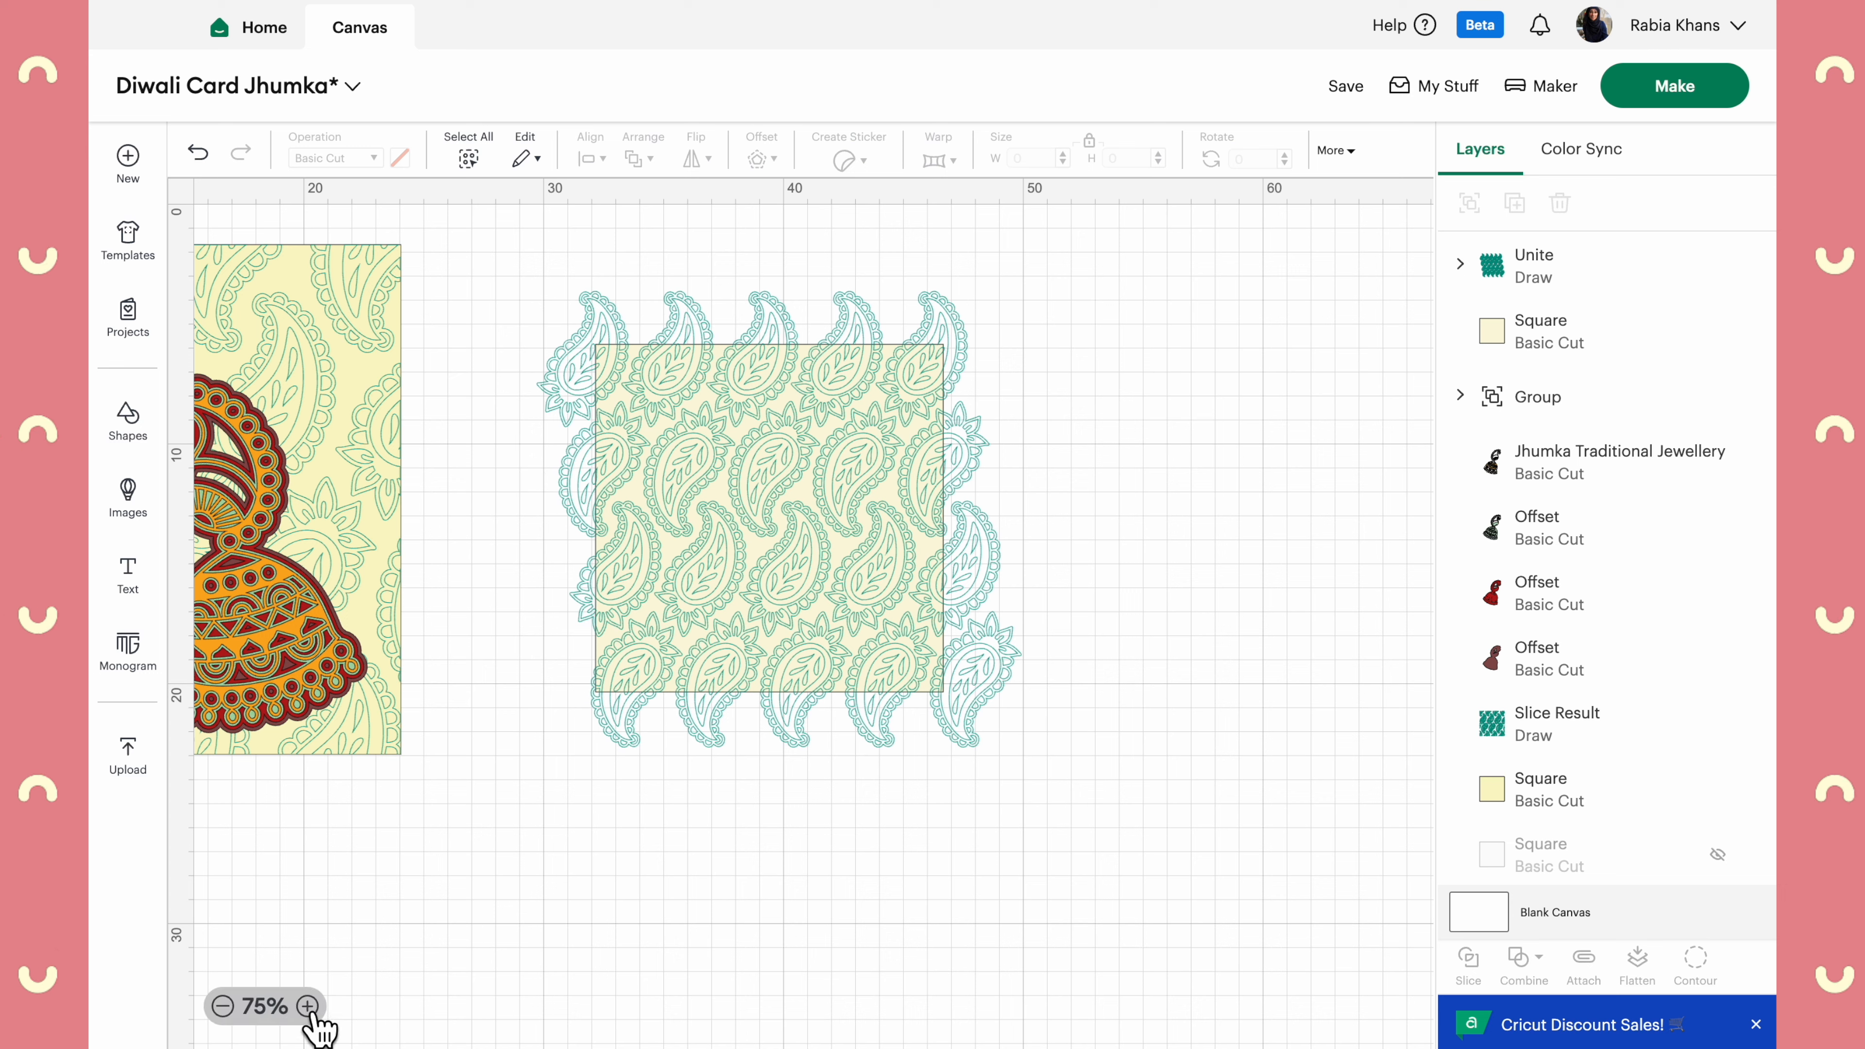
{"action": "left_click_drag", "start_coordinate": [504, 254], "coordinate": [1094, 870]}
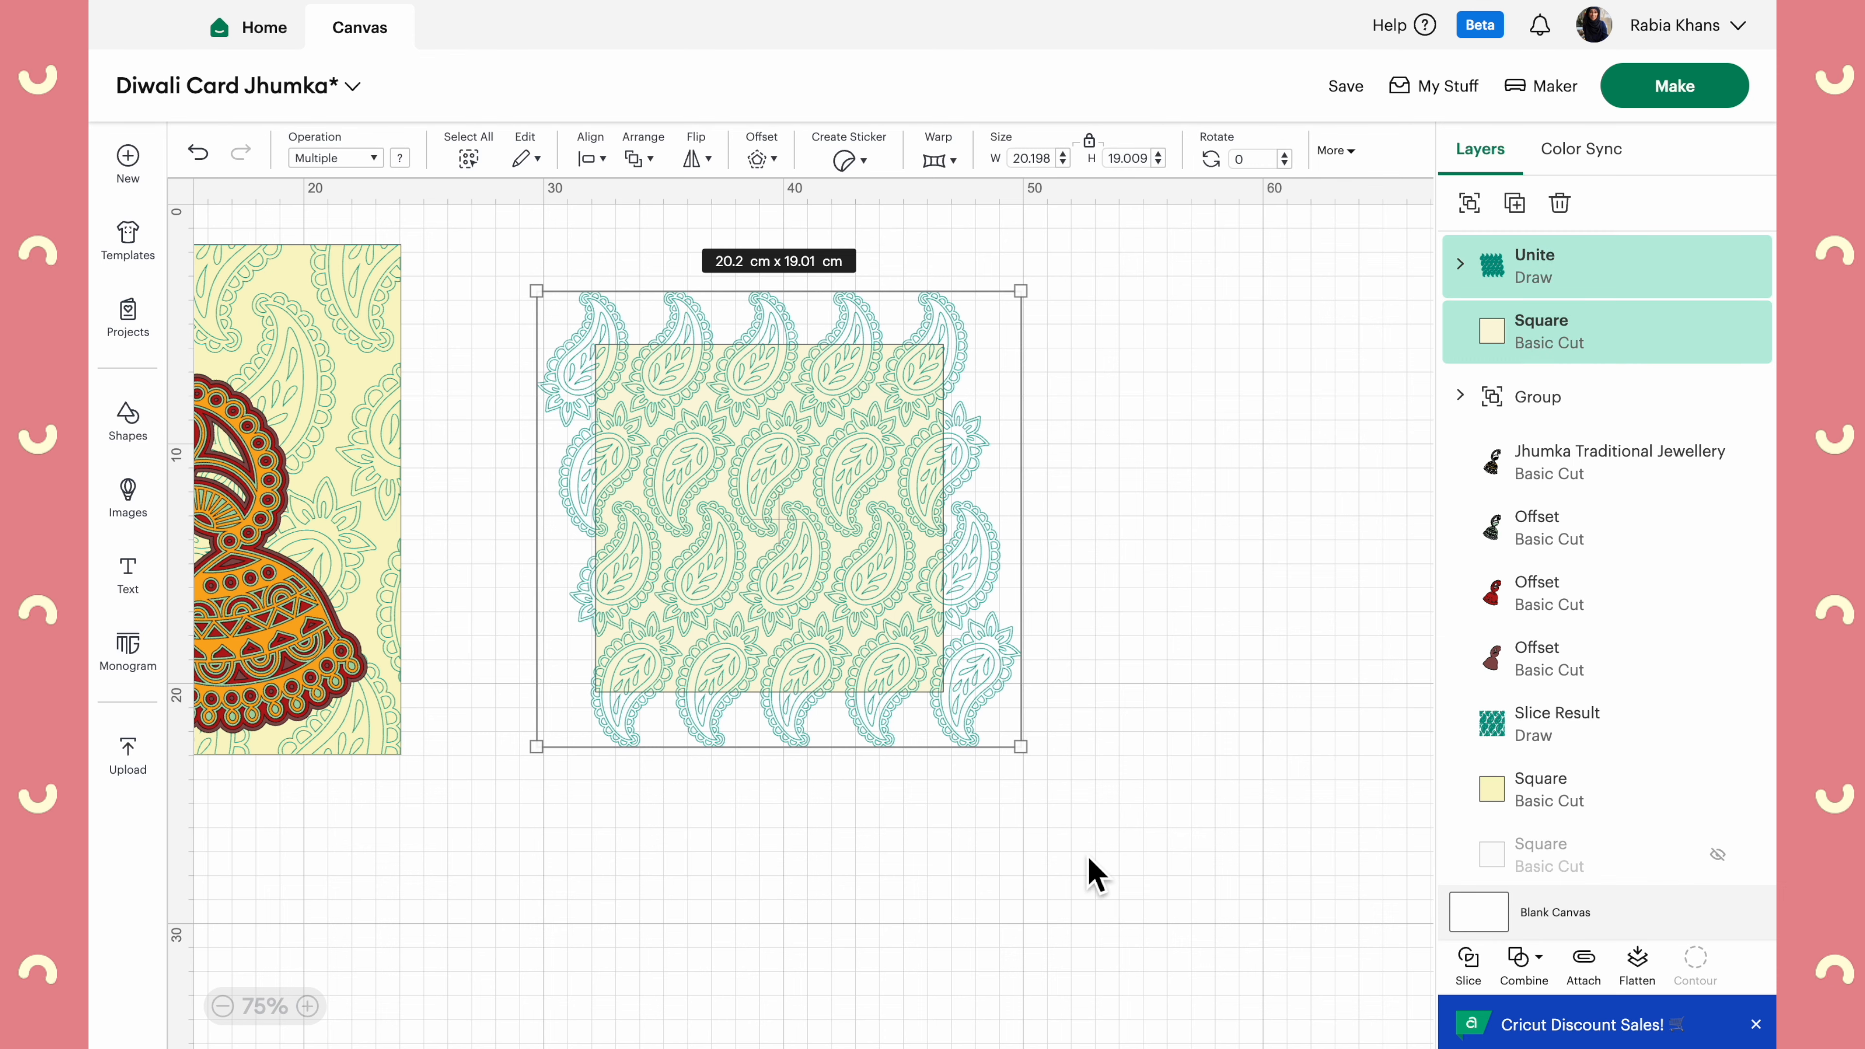
{"action": "scroll", "coordinate": [637, 879], "scroll_direction": "left", "scroll_amount": 5}
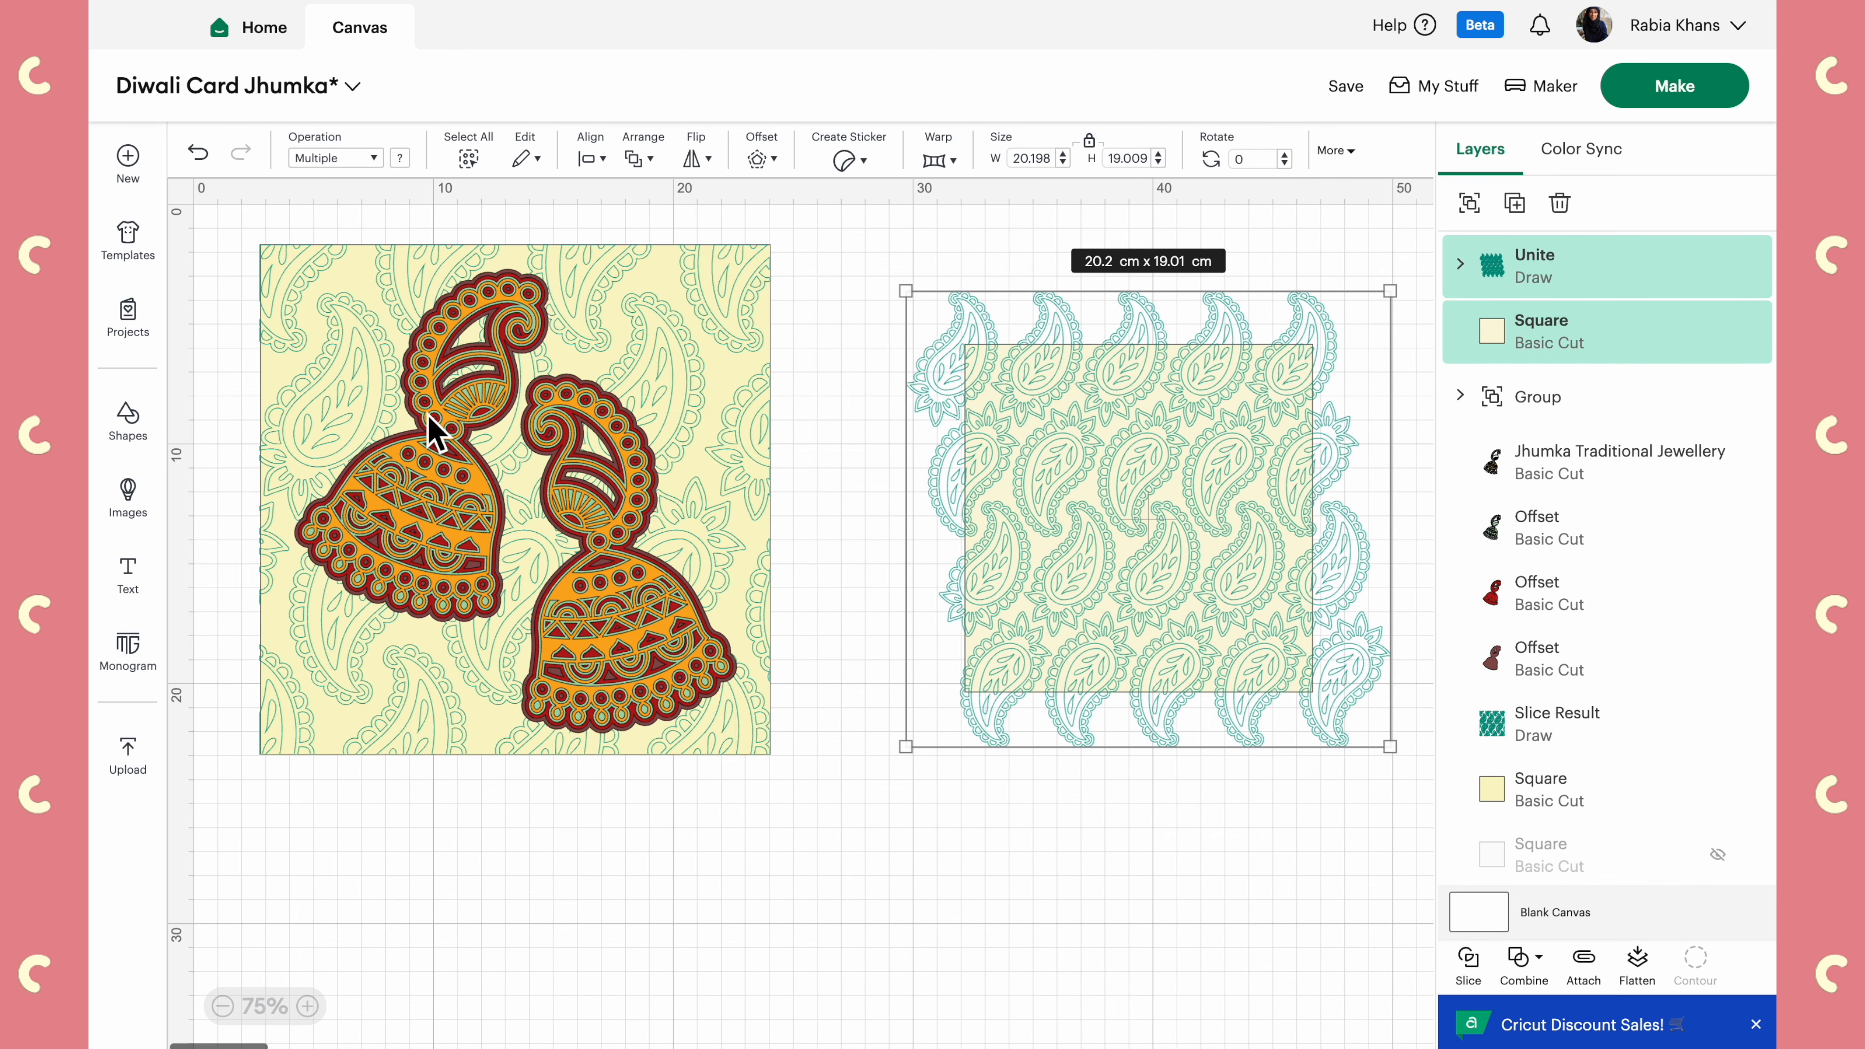
{"action": "scroll", "coordinate": [832, 446], "scroll_direction": "right", "scroll_amount": 1}
{"action": "scroll", "coordinate": [833, 446], "scroll_direction": "right", "scroll_amount": 6}
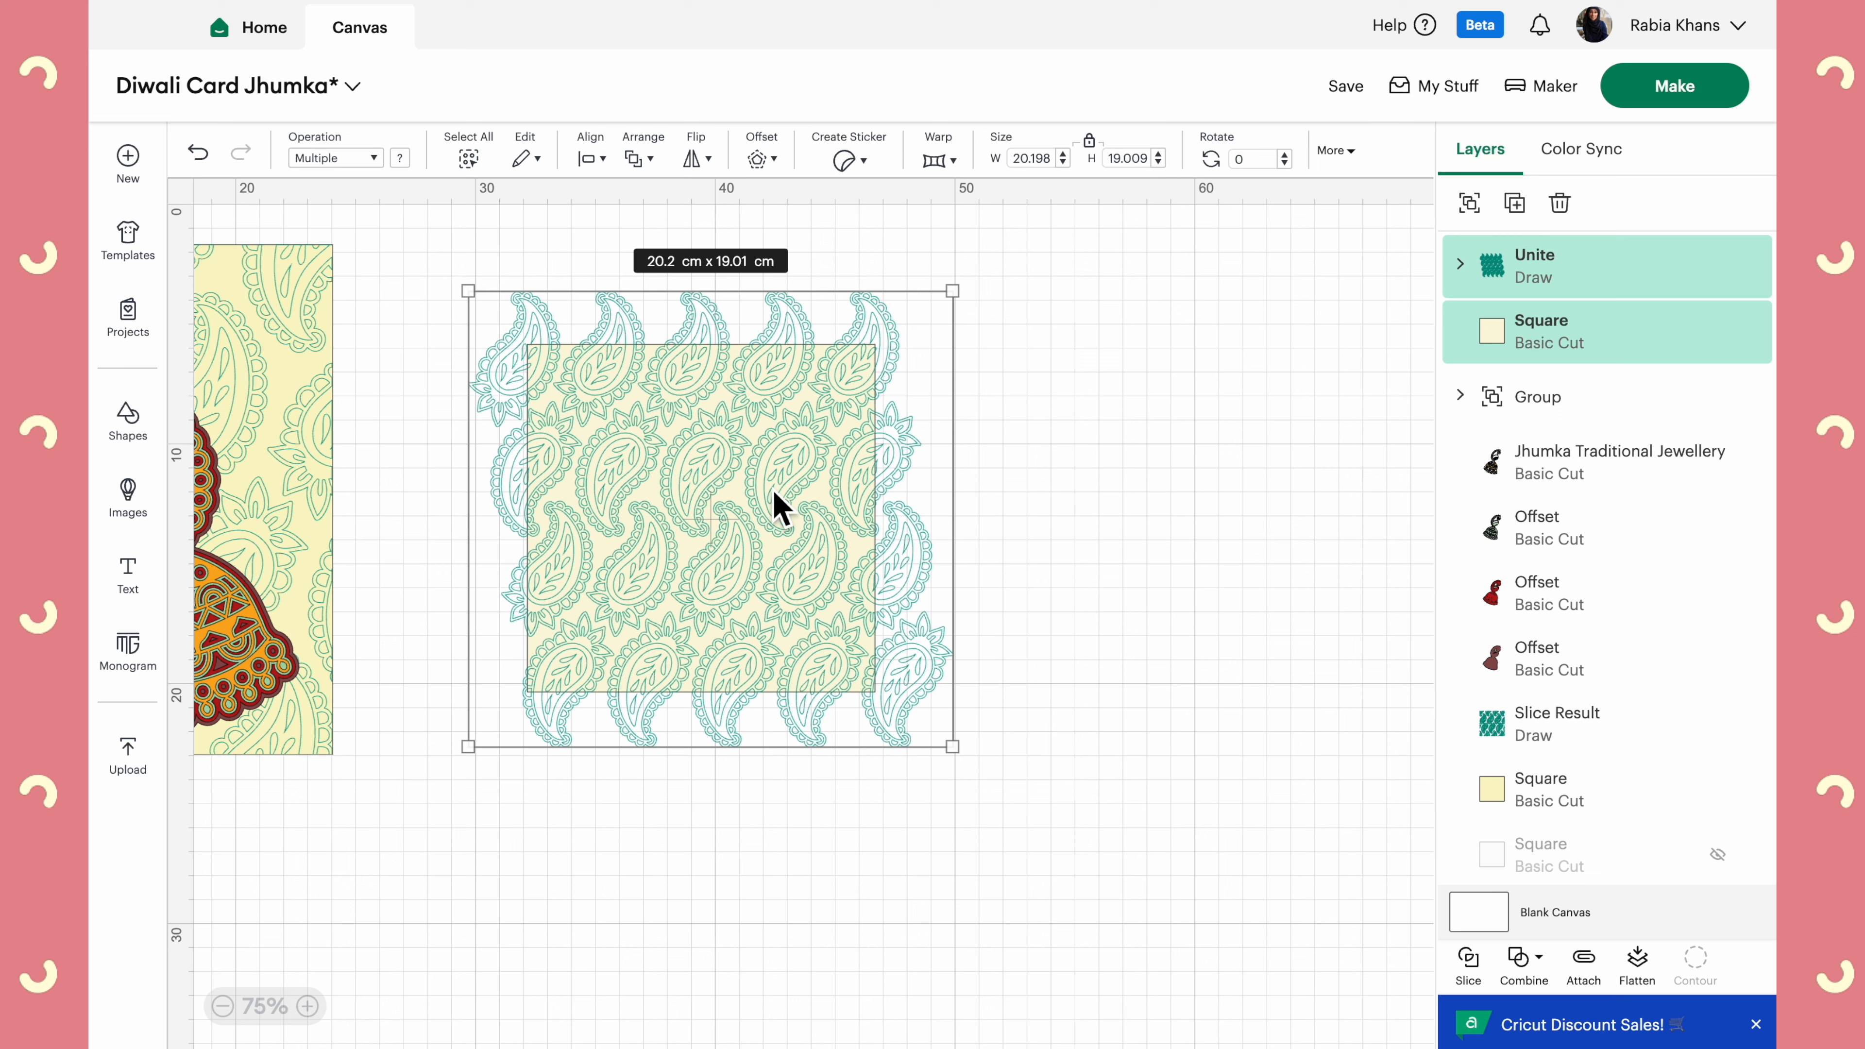
{"action": "key", "text": "super+v"}
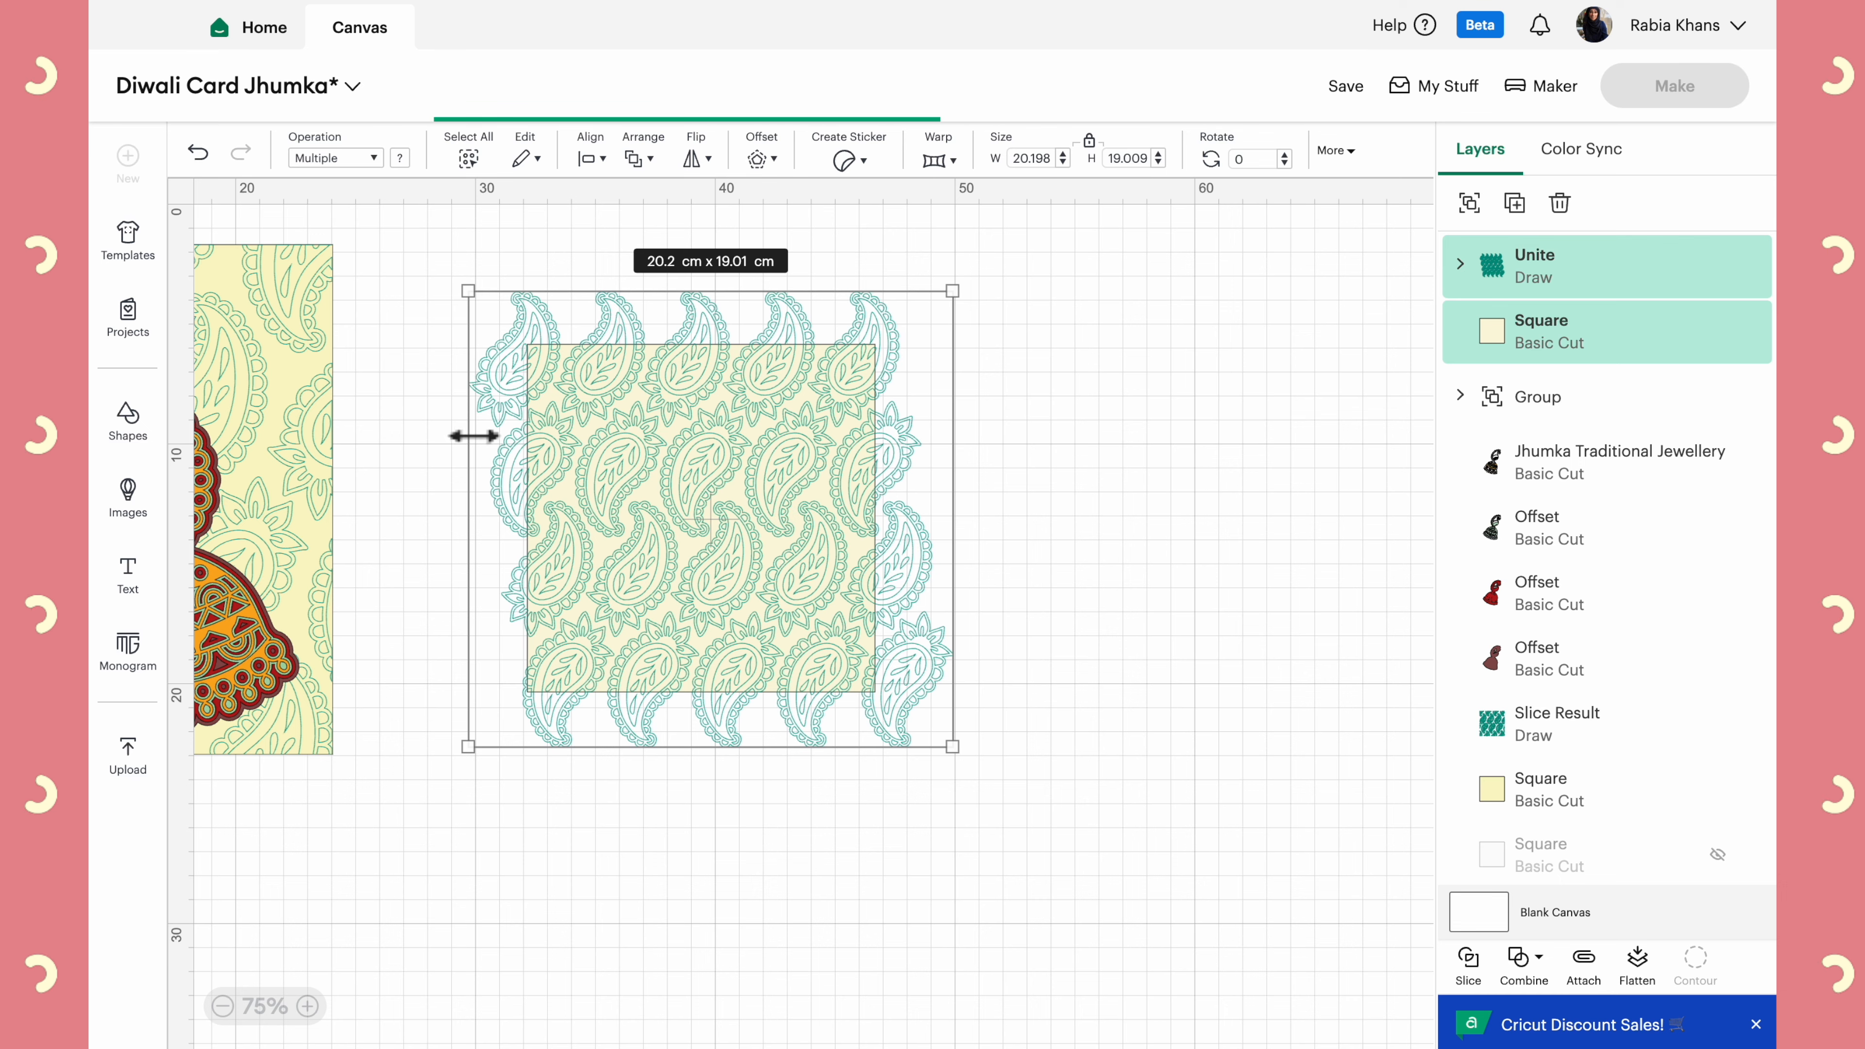
{"action": "left_click_drag", "start_coordinate": [610, 463], "coordinate": [1402, 498]}
{"action": "left_click", "coordinate": [1030, 503]}
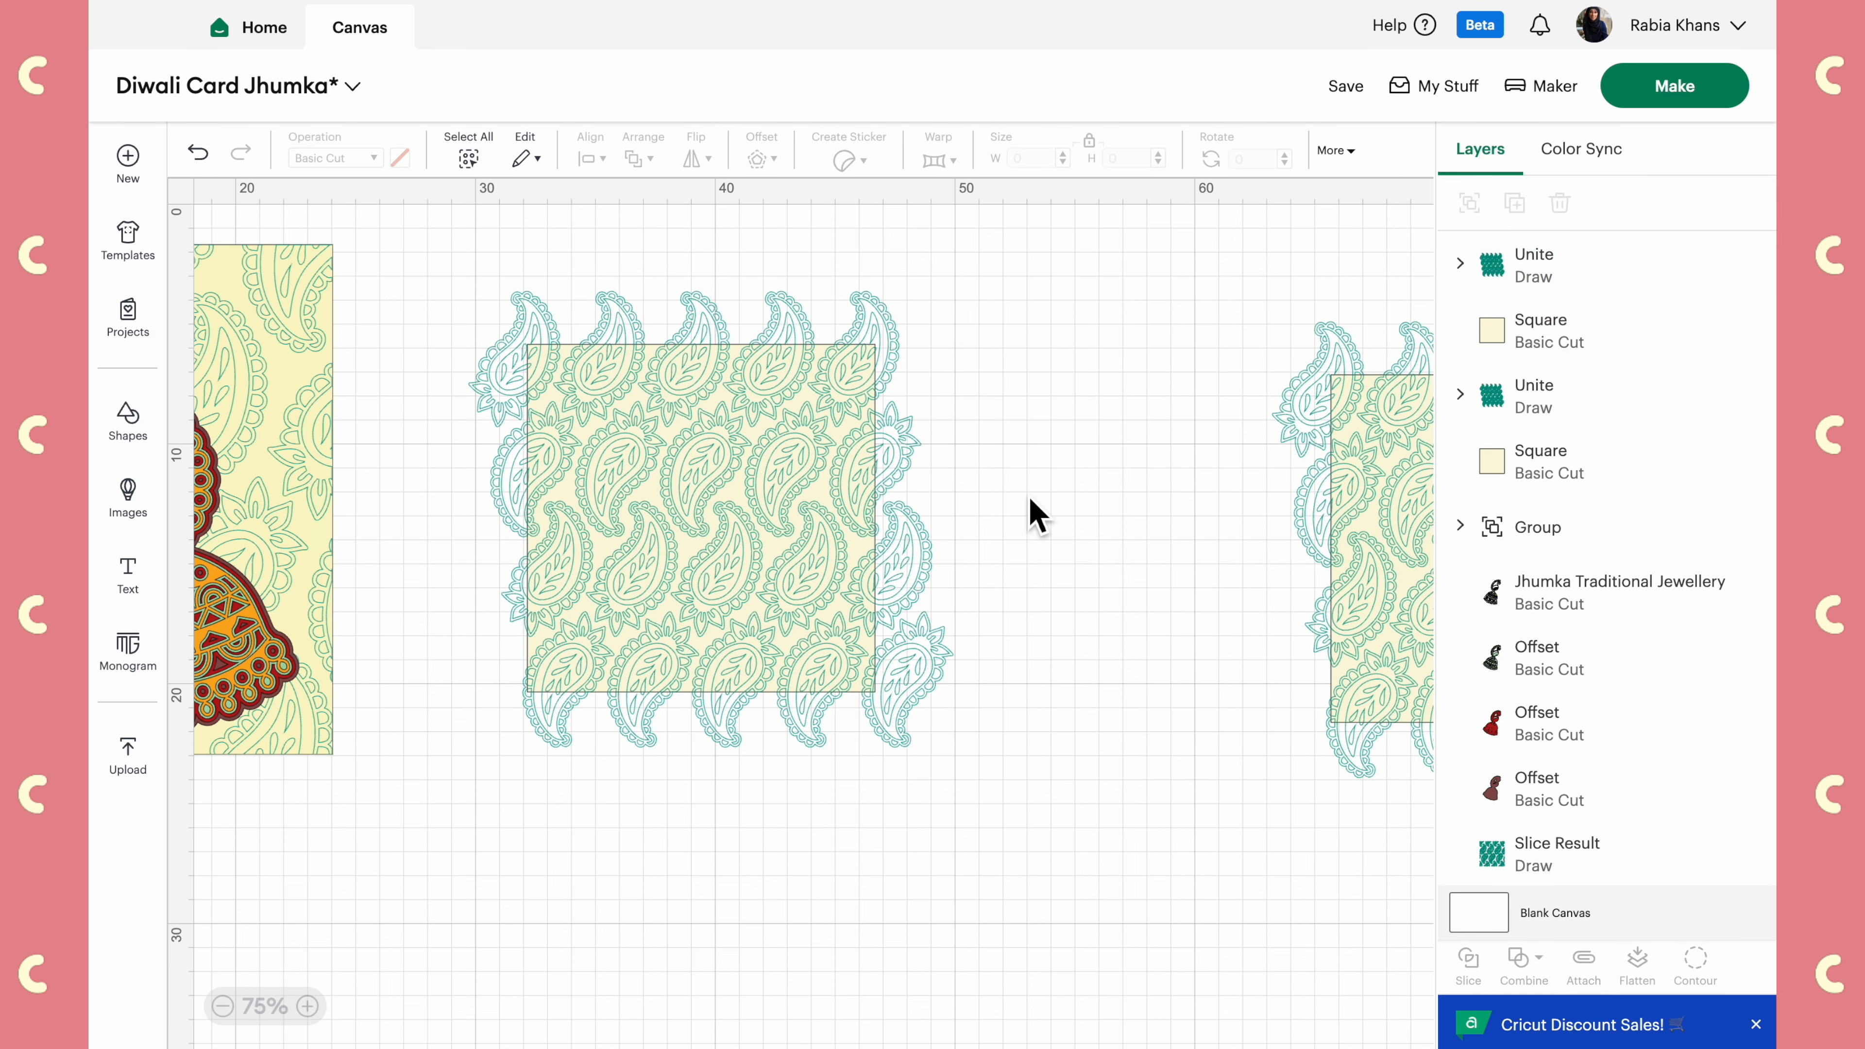
Duplicate the 14.5 cm cream square on its own and place it on the empty canvas below the pattern
{"action": "left_click_drag", "start_coordinate": [428, 261], "coordinate": [1129, 914]}
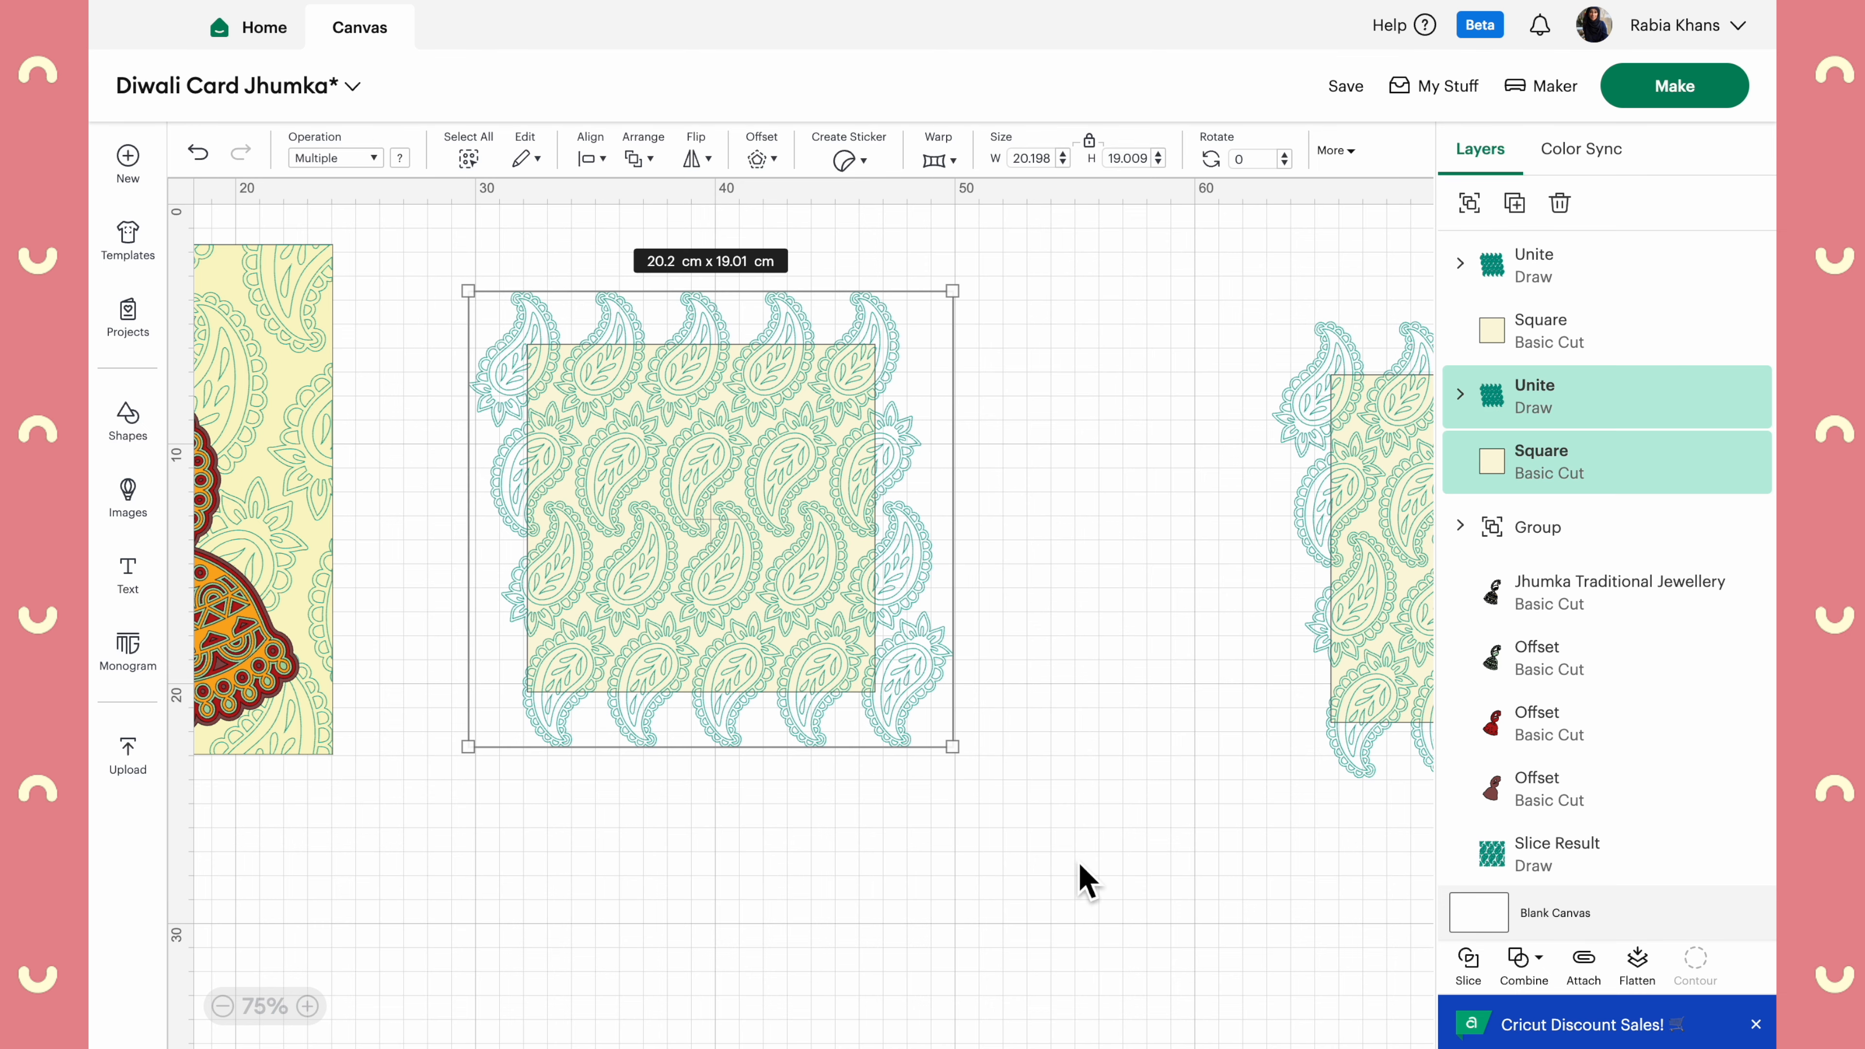
{"action": "left_click", "coordinate": [1062, 833]}
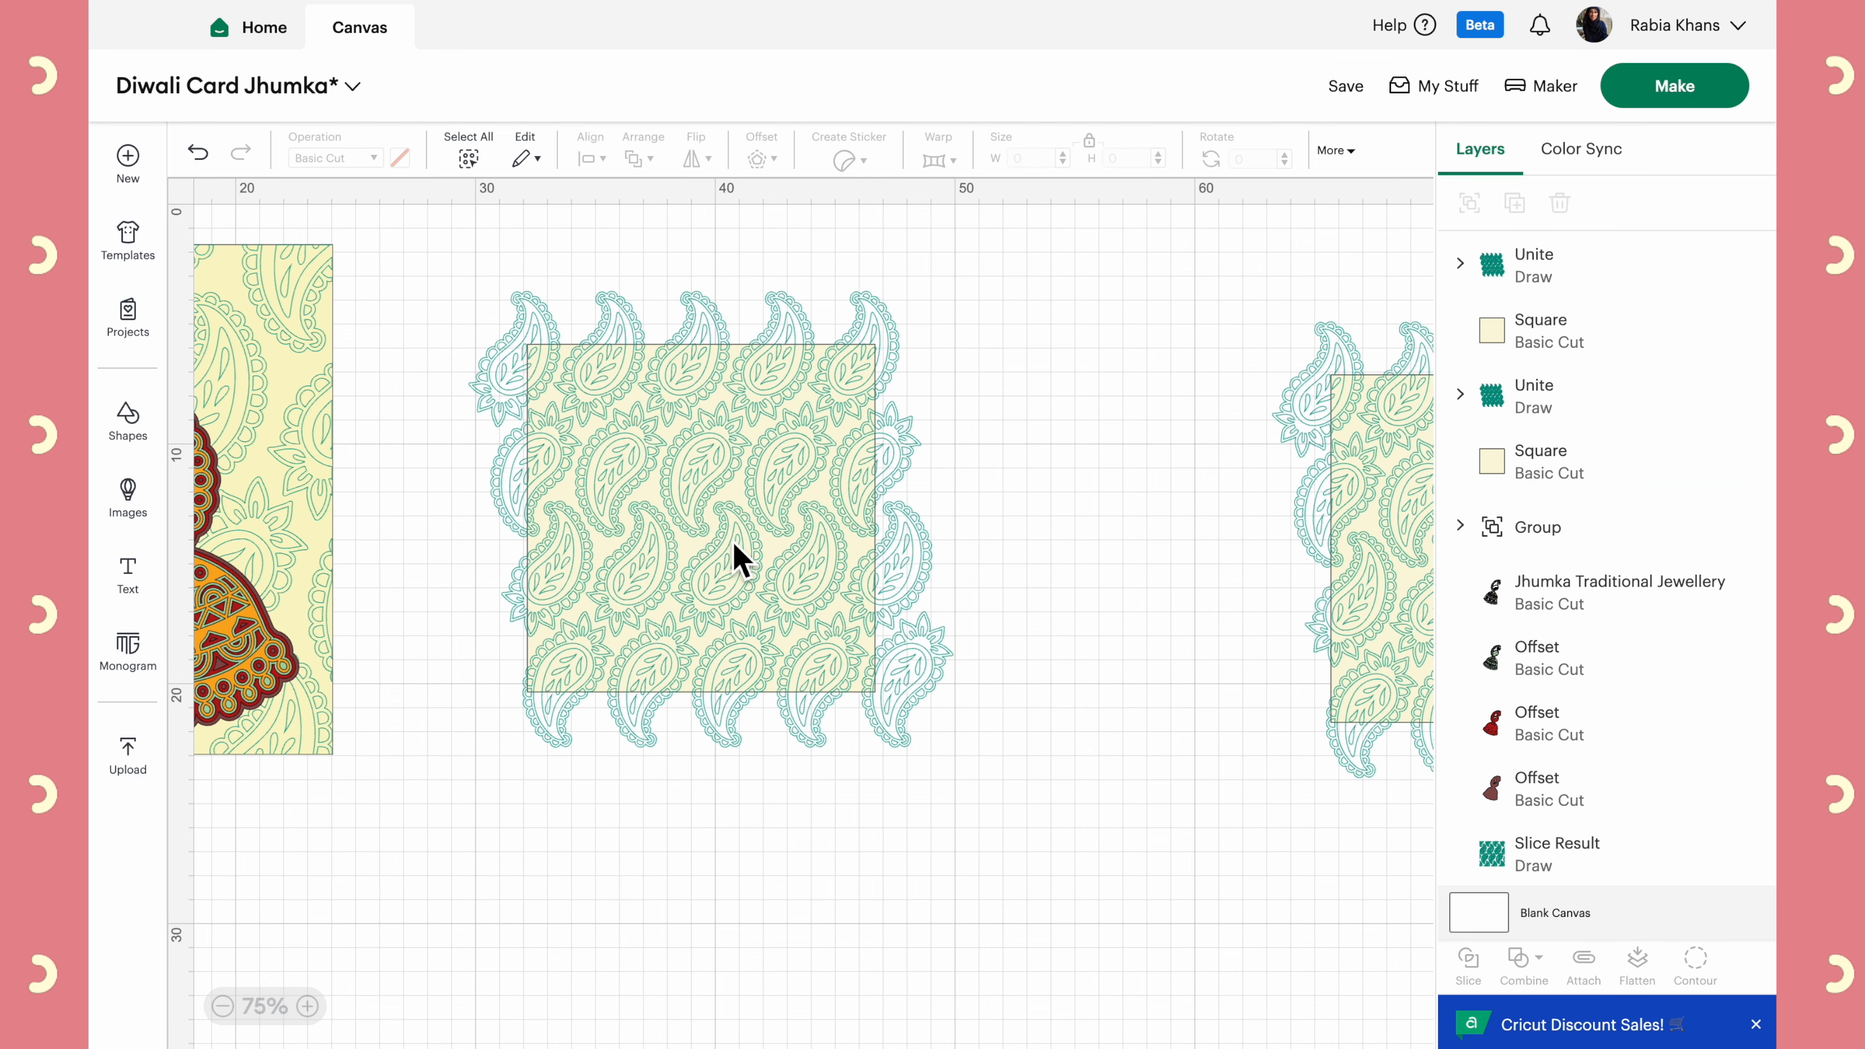
{"action": "left_click", "coordinate": [1540, 329]}
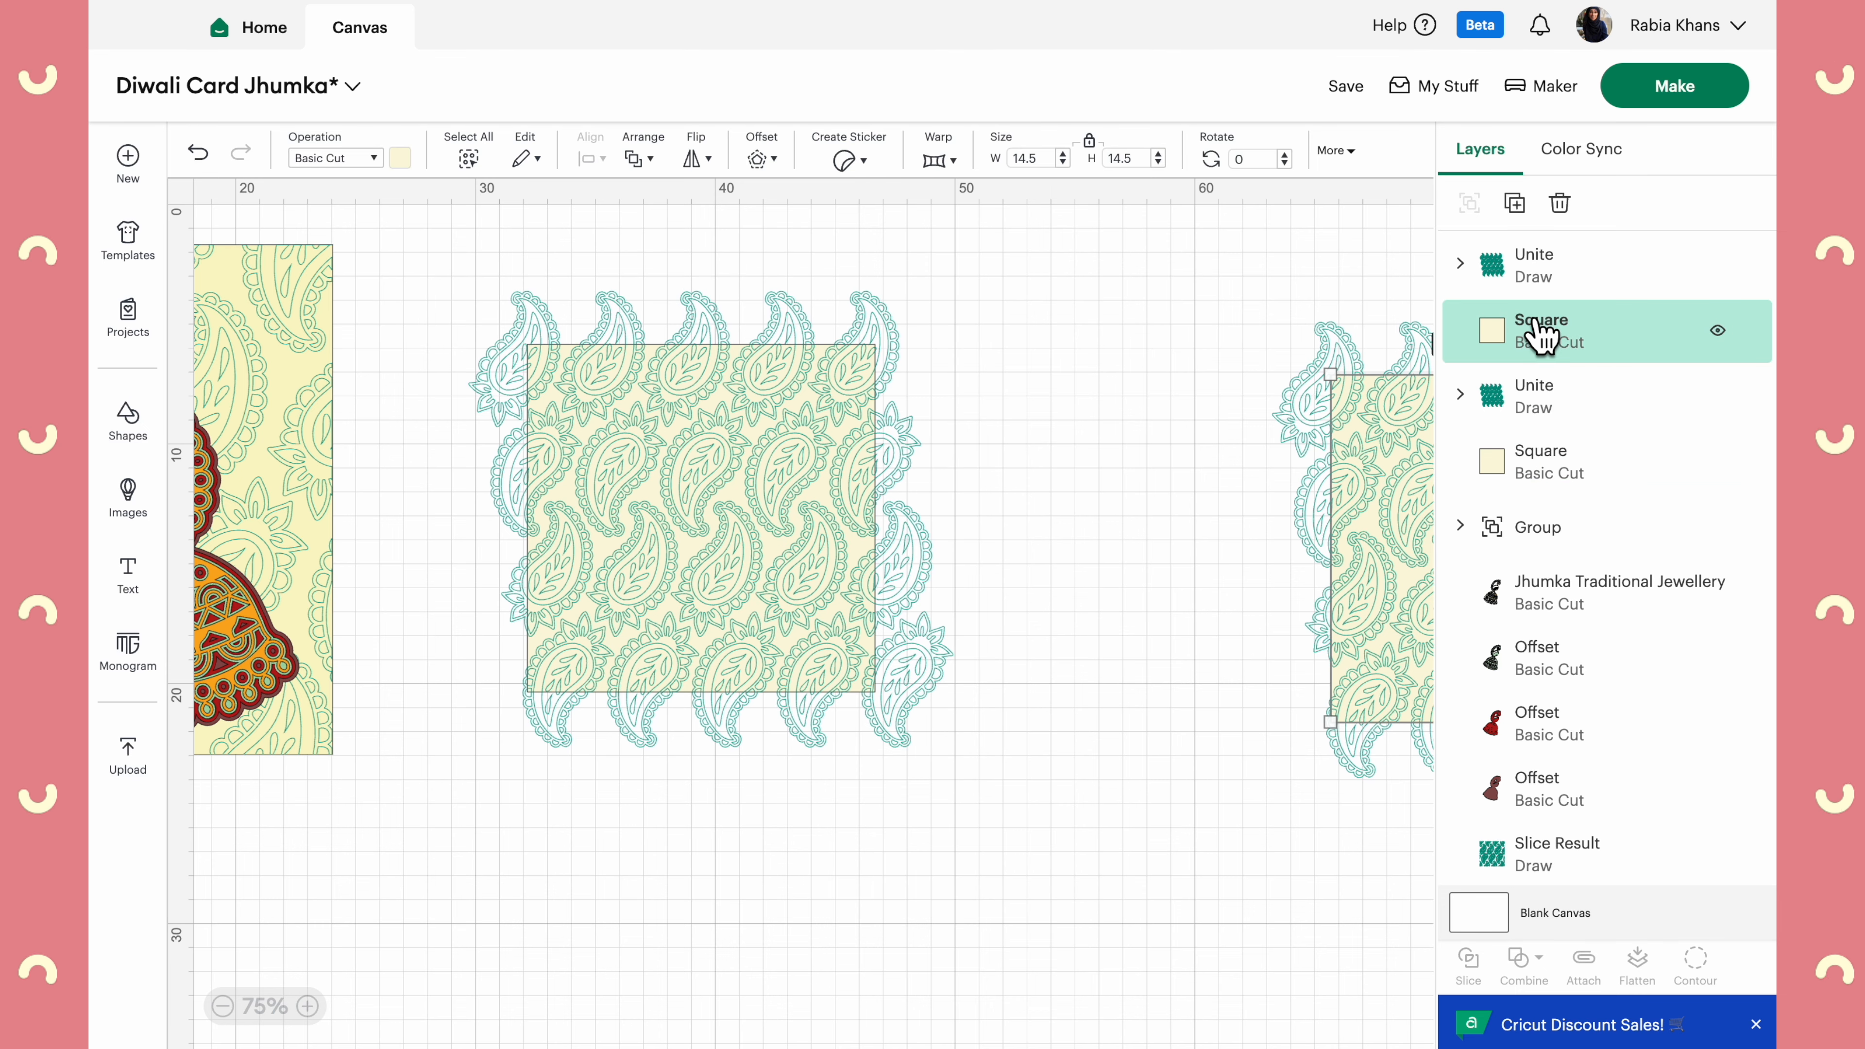
{"action": "key", "text": "ctrl+d"}
{"action": "left_click_drag", "start_coordinate": [373, 438], "coordinate": [961, 973]}
{"action": "left_click", "coordinate": [731, 795]}
Slice the original united paisley pattern with the cream square beneath it
{"action": "left_click_drag", "start_coordinate": [449, 237], "coordinate": [987, 794]}
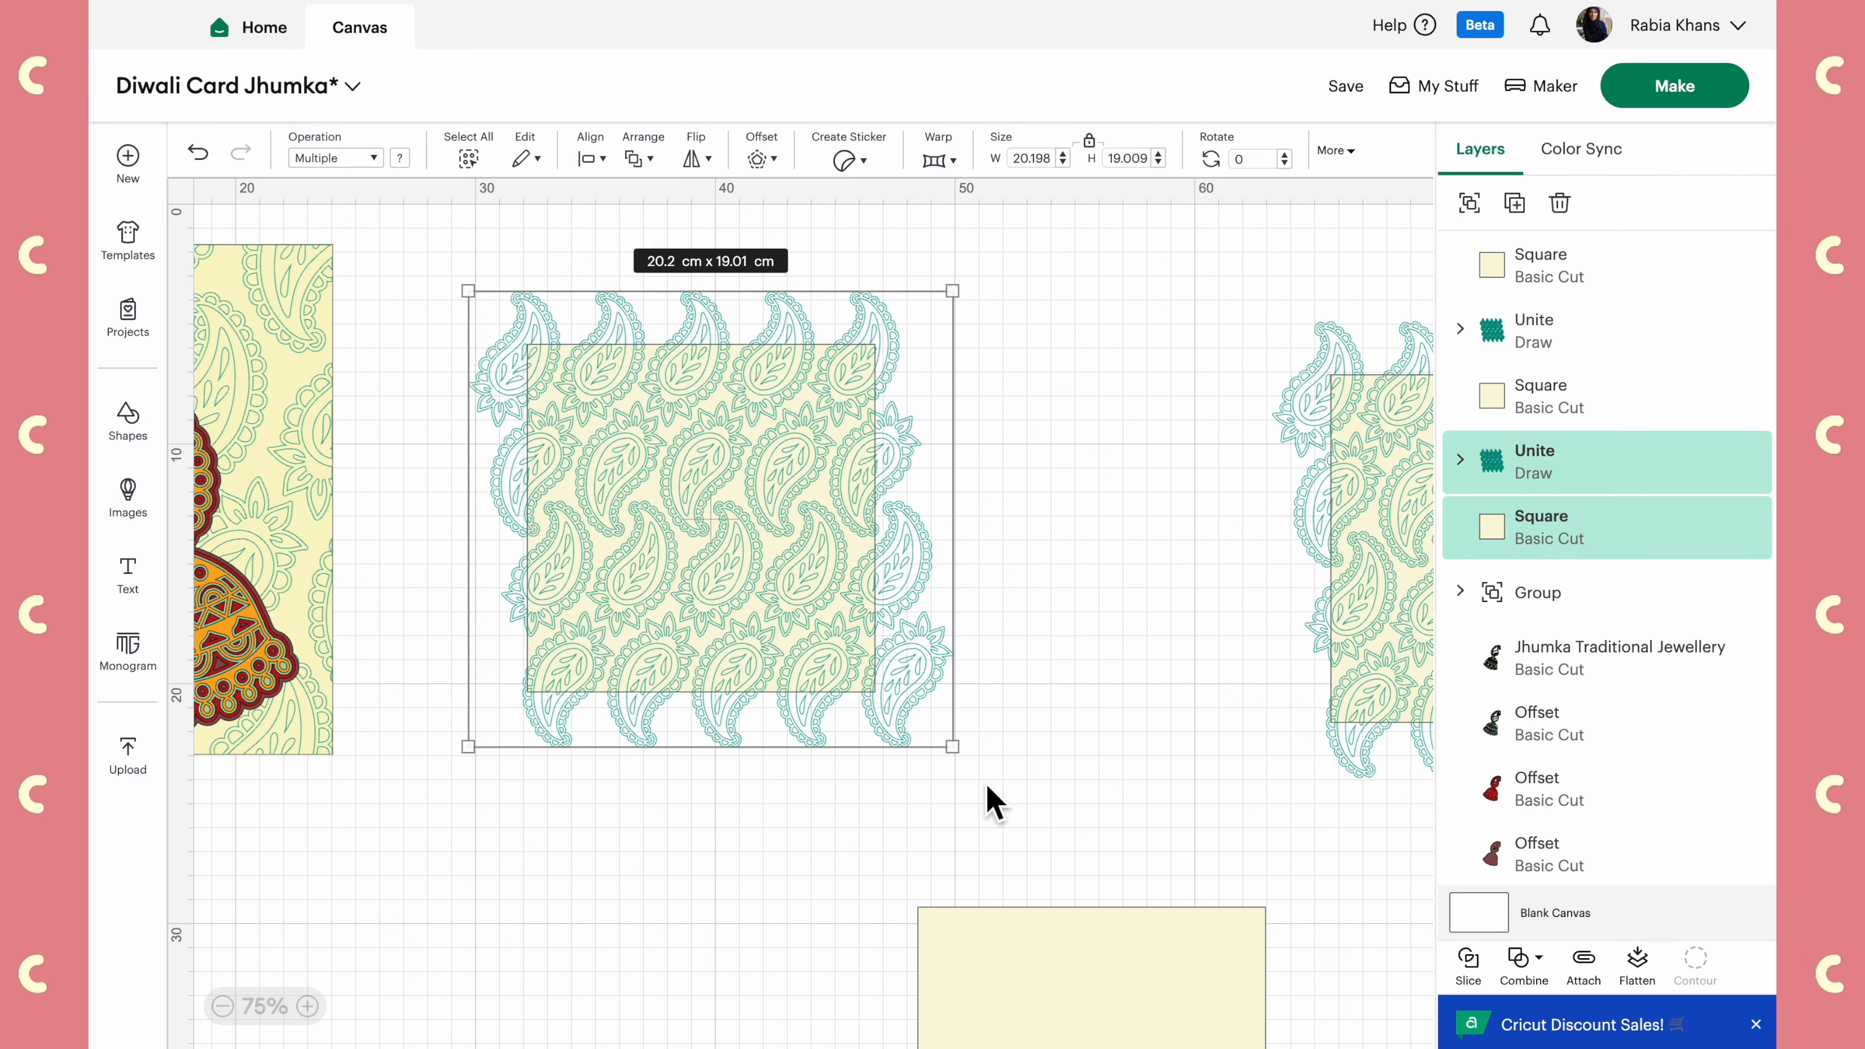
{"action": "left_click", "coordinate": [1536, 975]}
{"action": "left_click", "coordinate": [1496, 971]}
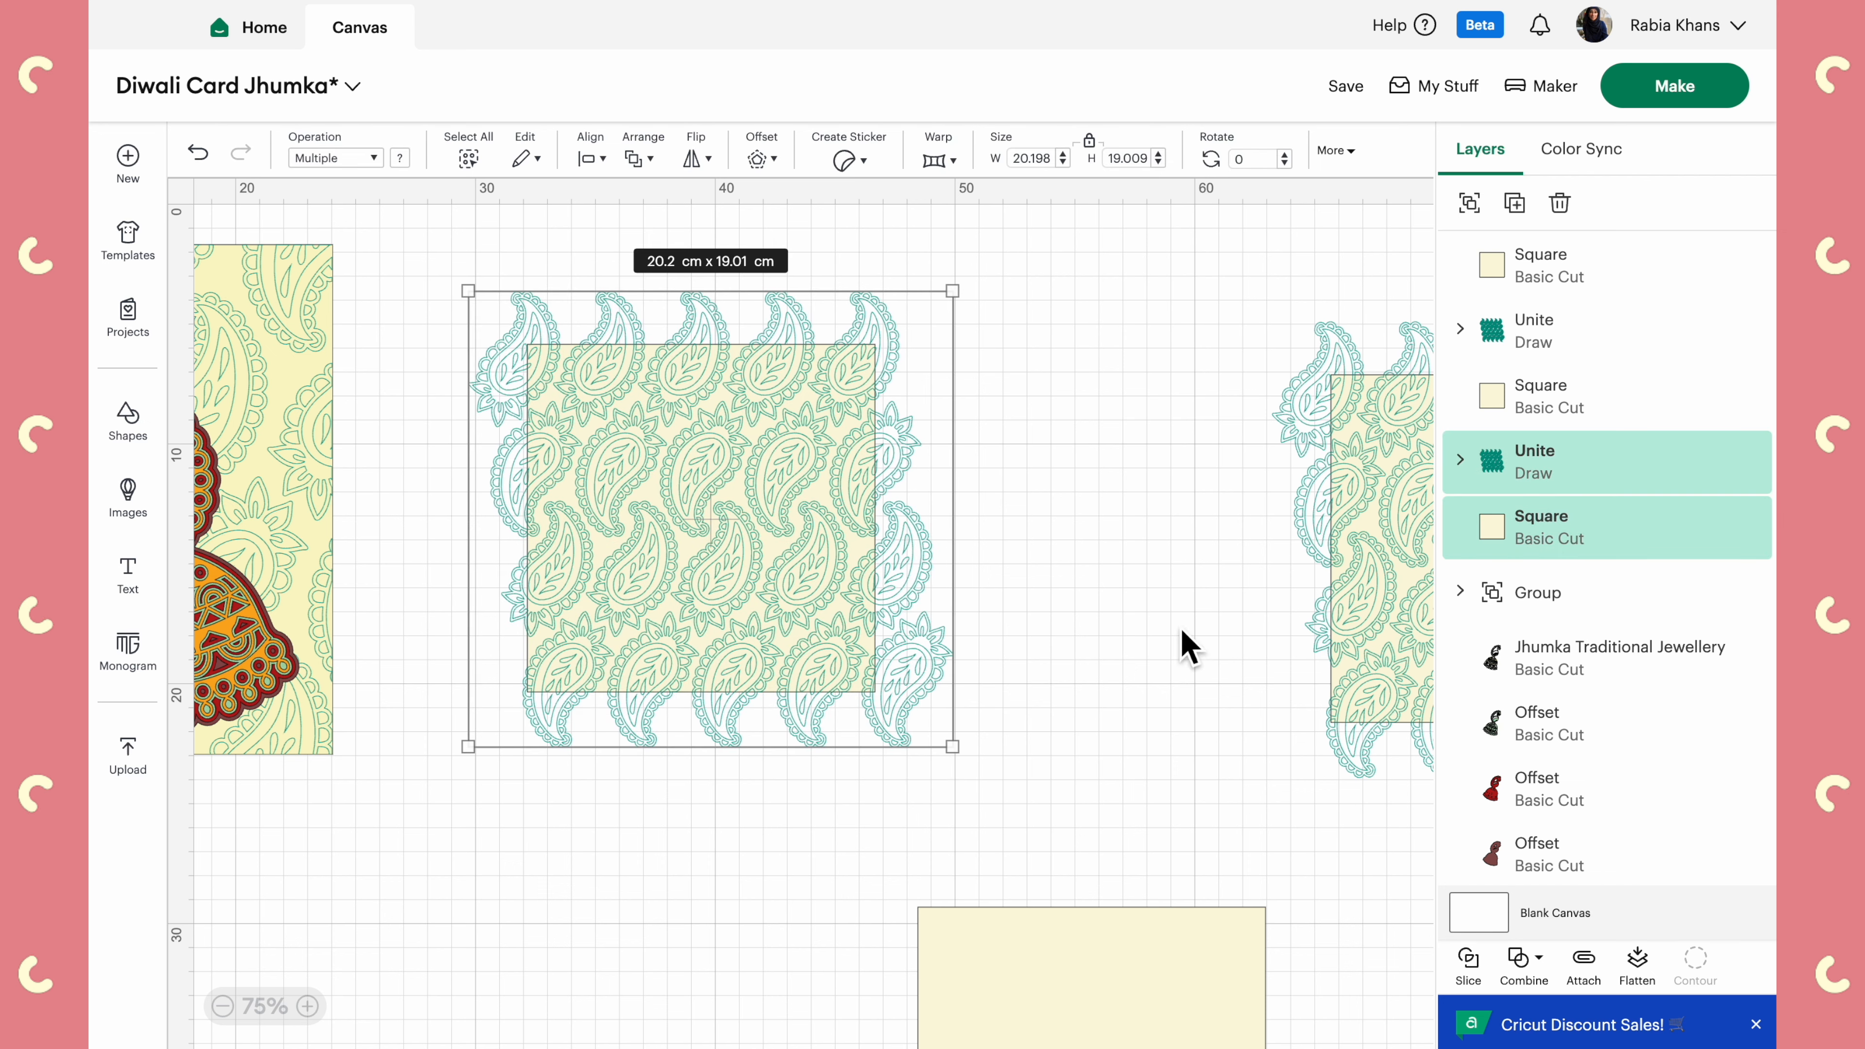
{"action": "left_click", "coordinate": [1467, 960]}
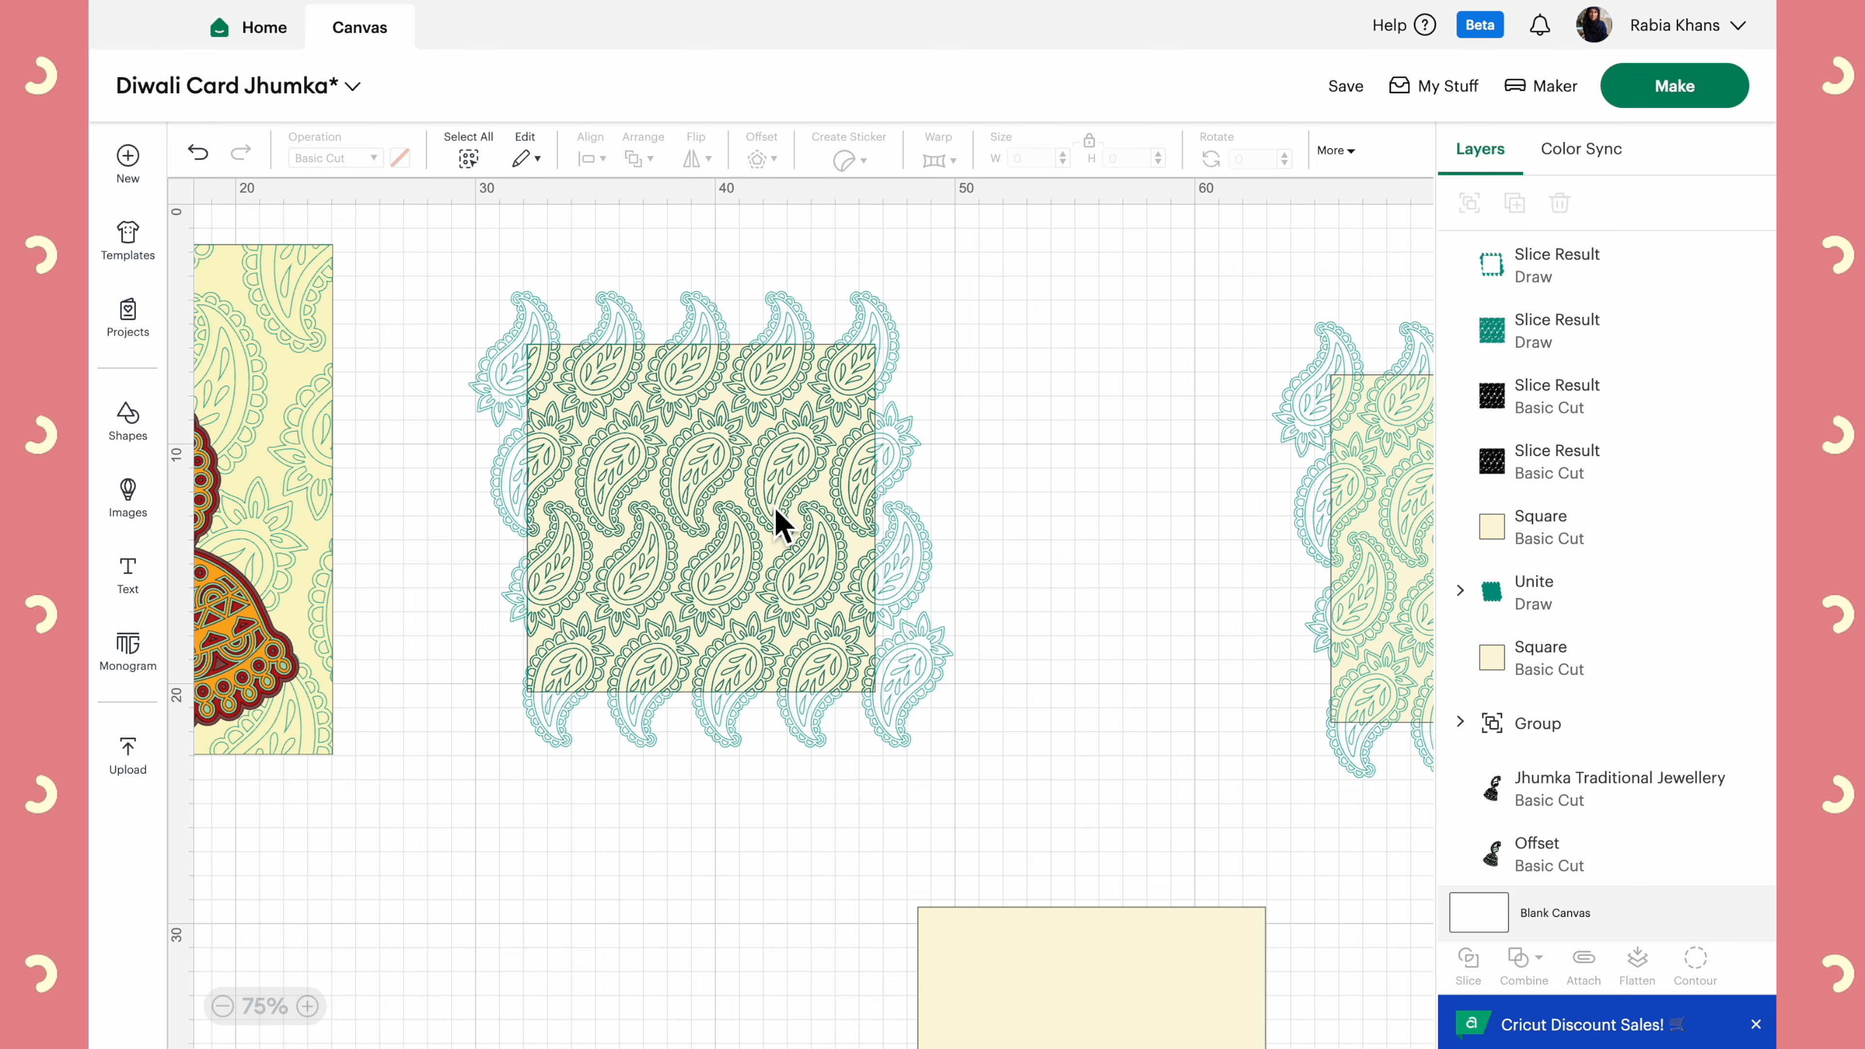
Move the sliced-off outer paisley pieces down and away from the square pattern
{"action": "left_click", "coordinate": [508, 387]}
{"action": "mouse_move", "coordinate": [625, 479]}
{"action": "left_mouse_down"}
{"action": "mouse_move", "coordinate": [966, 521]}
{"action": "mouse_move", "coordinate": [571, 673]}
{"action": "mouse_move", "coordinate": [459, 812]}
{"action": "left_mouse_up"}
{"action": "key", "text": "super+z"}
{"action": "left_click", "coordinate": [577, 858]}
{"action": "left_click_drag", "start_coordinate": [544, 628], "coordinate": [471, 846]}
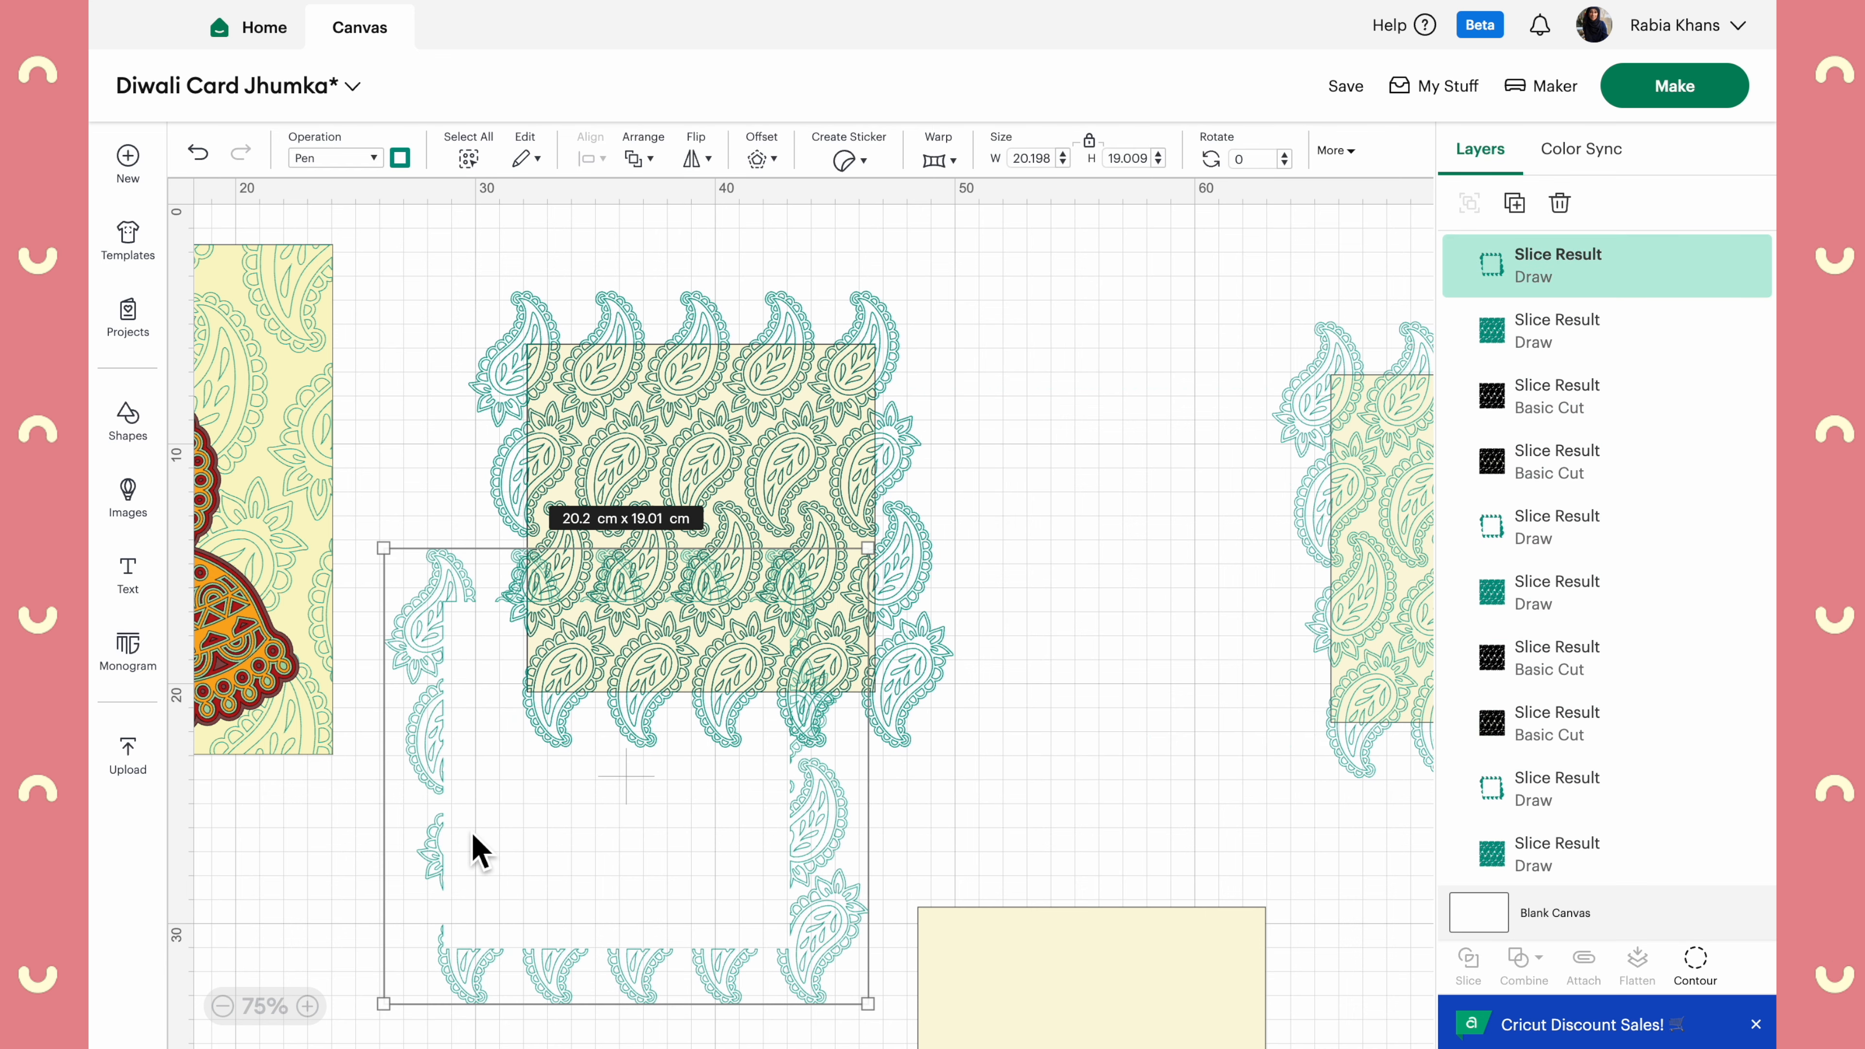
Delete the sliced-off outer paisley pieces and move one square turquoise pattern off the stack of slice results
{"action": "key", "text": "super+z"}
{"action": "left_click_drag", "start_coordinate": [509, 349], "coordinate": [413, 529]}
{"action": "key", "text": "Delete"}
{"action": "key", "text": "Delete"}
{"action": "left_click_drag", "start_coordinate": [634, 499], "coordinate": [889, 598]}
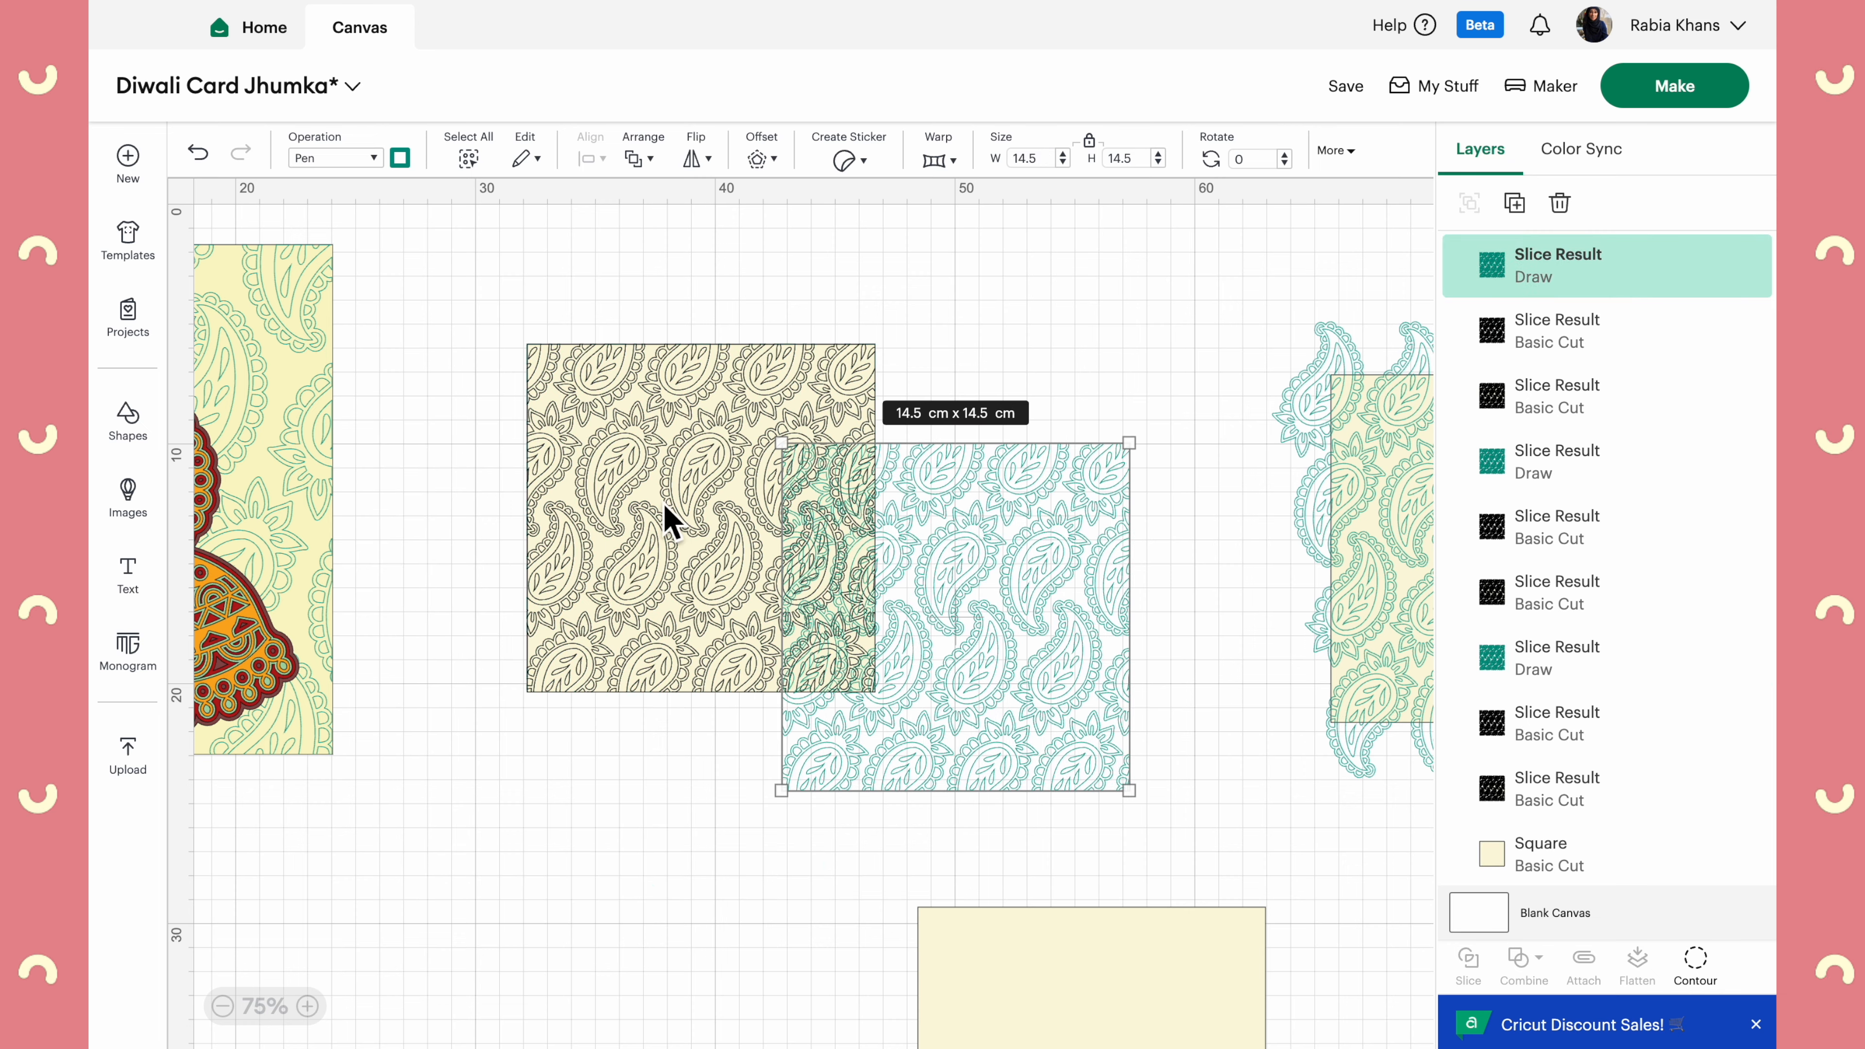
Delete the leftover black slice results and the extra pattern copies, keeping one turquoise paisley slice with the cream square
{"action": "left_click", "coordinate": [636, 505]}
{"action": "key", "text": "Delete"}
{"action": "left_click_drag", "start_coordinate": [637, 504], "coordinate": [428, 603]}
{"action": "key", "text": "Delete"}
{"action": "key", "text": "Delete"}
{"action": "left_click_drag", "start_coordinate": [590, 482], "coordinate": [377, 626]}
{"action": "key", "text": "Delete"}
{"action": "left_click_drag", "start_coordinate": [625, 440], "coordinate": [475, 443]}
{"action": "key", "text": "Delete"}
{"action": "mouse_move", "coordinate": [730, 432]}
{"action": "left_mouse_down"}
{"action": "mouse_move", "coordinate": [547, 432]}
{"action": "mouse_move", "coordinate": [573, 419]}
{"action": "left_mouse_up"}
{"action": "key", "text": "Delete"}
{"action": "key", "text": "Delete"}
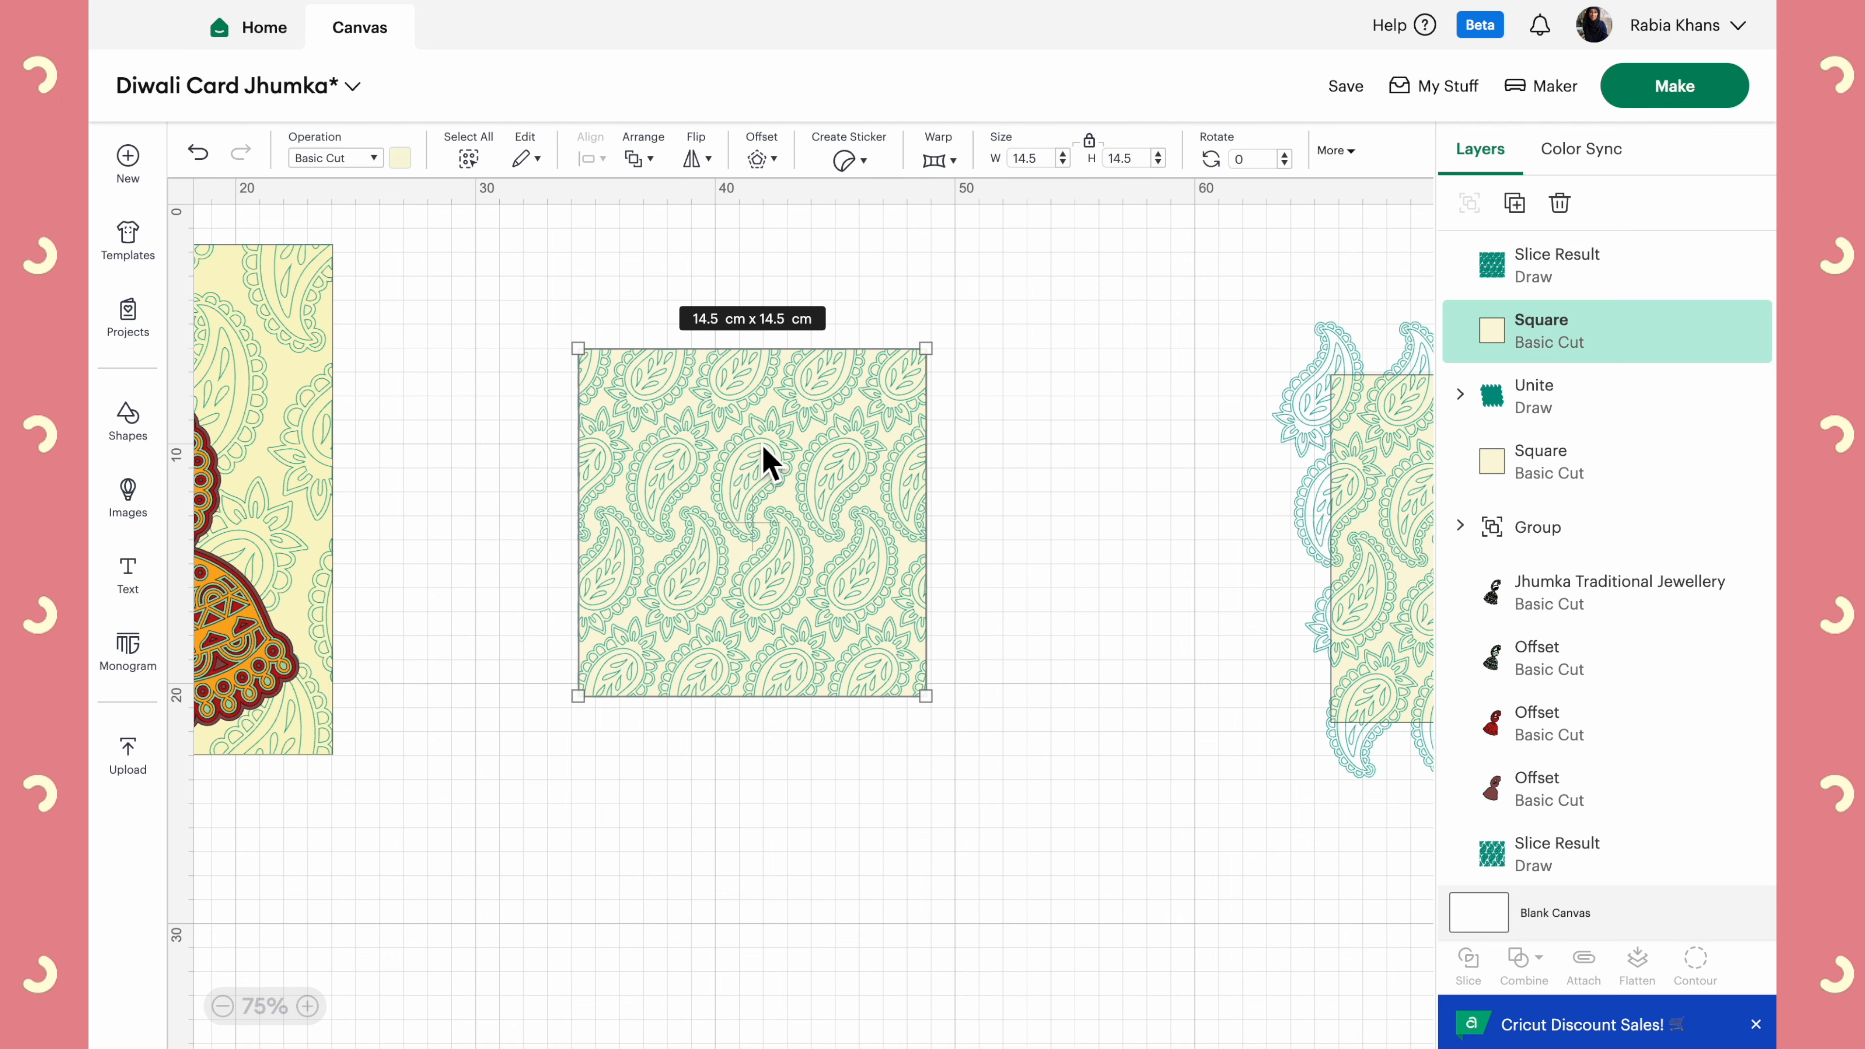
Place the trimmed paisley pattern over the 14.5 cm cream square and center the two on each other
{"action": "left_click_drag", "start_coordinate": [656, 430], "coordinate": [750, 540]}
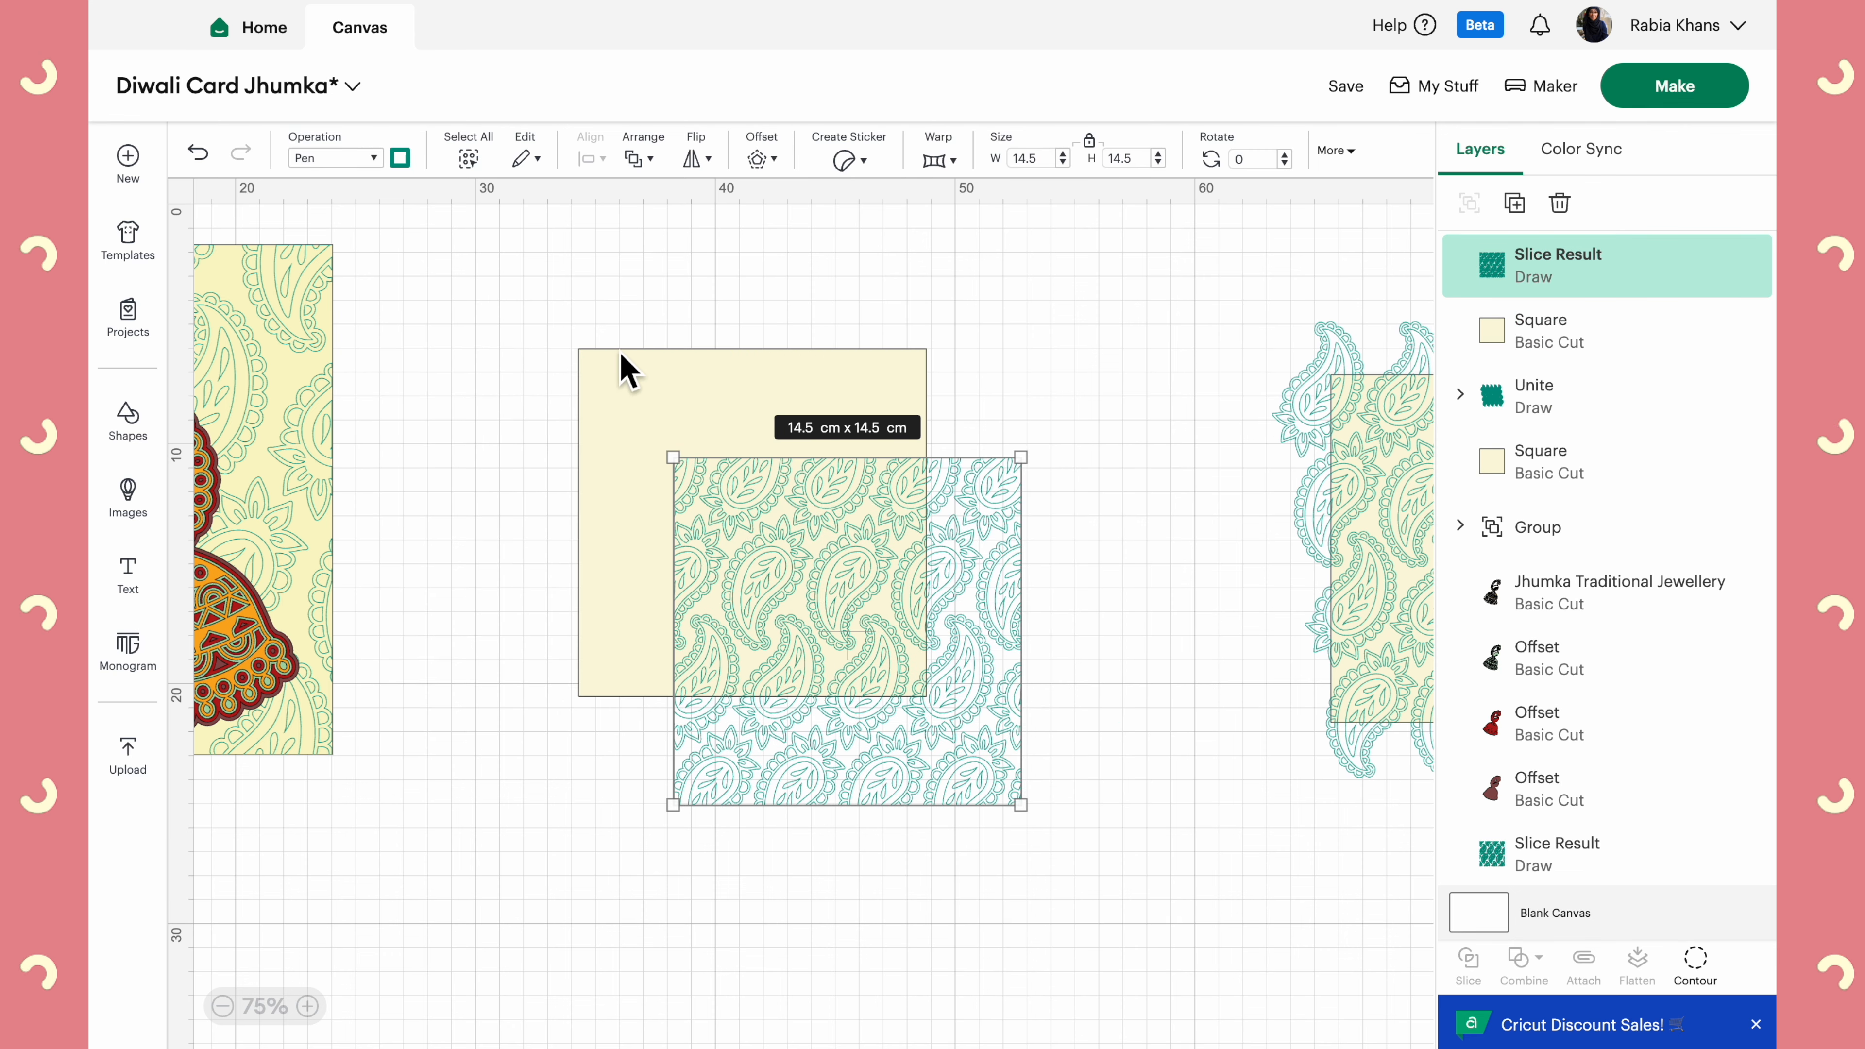
{"action": "left_click", "coordinate": [623, 370]}
{"action": "left_click_drag", "start_coordinate": [910, 684], "coordinate": [810, 566]}
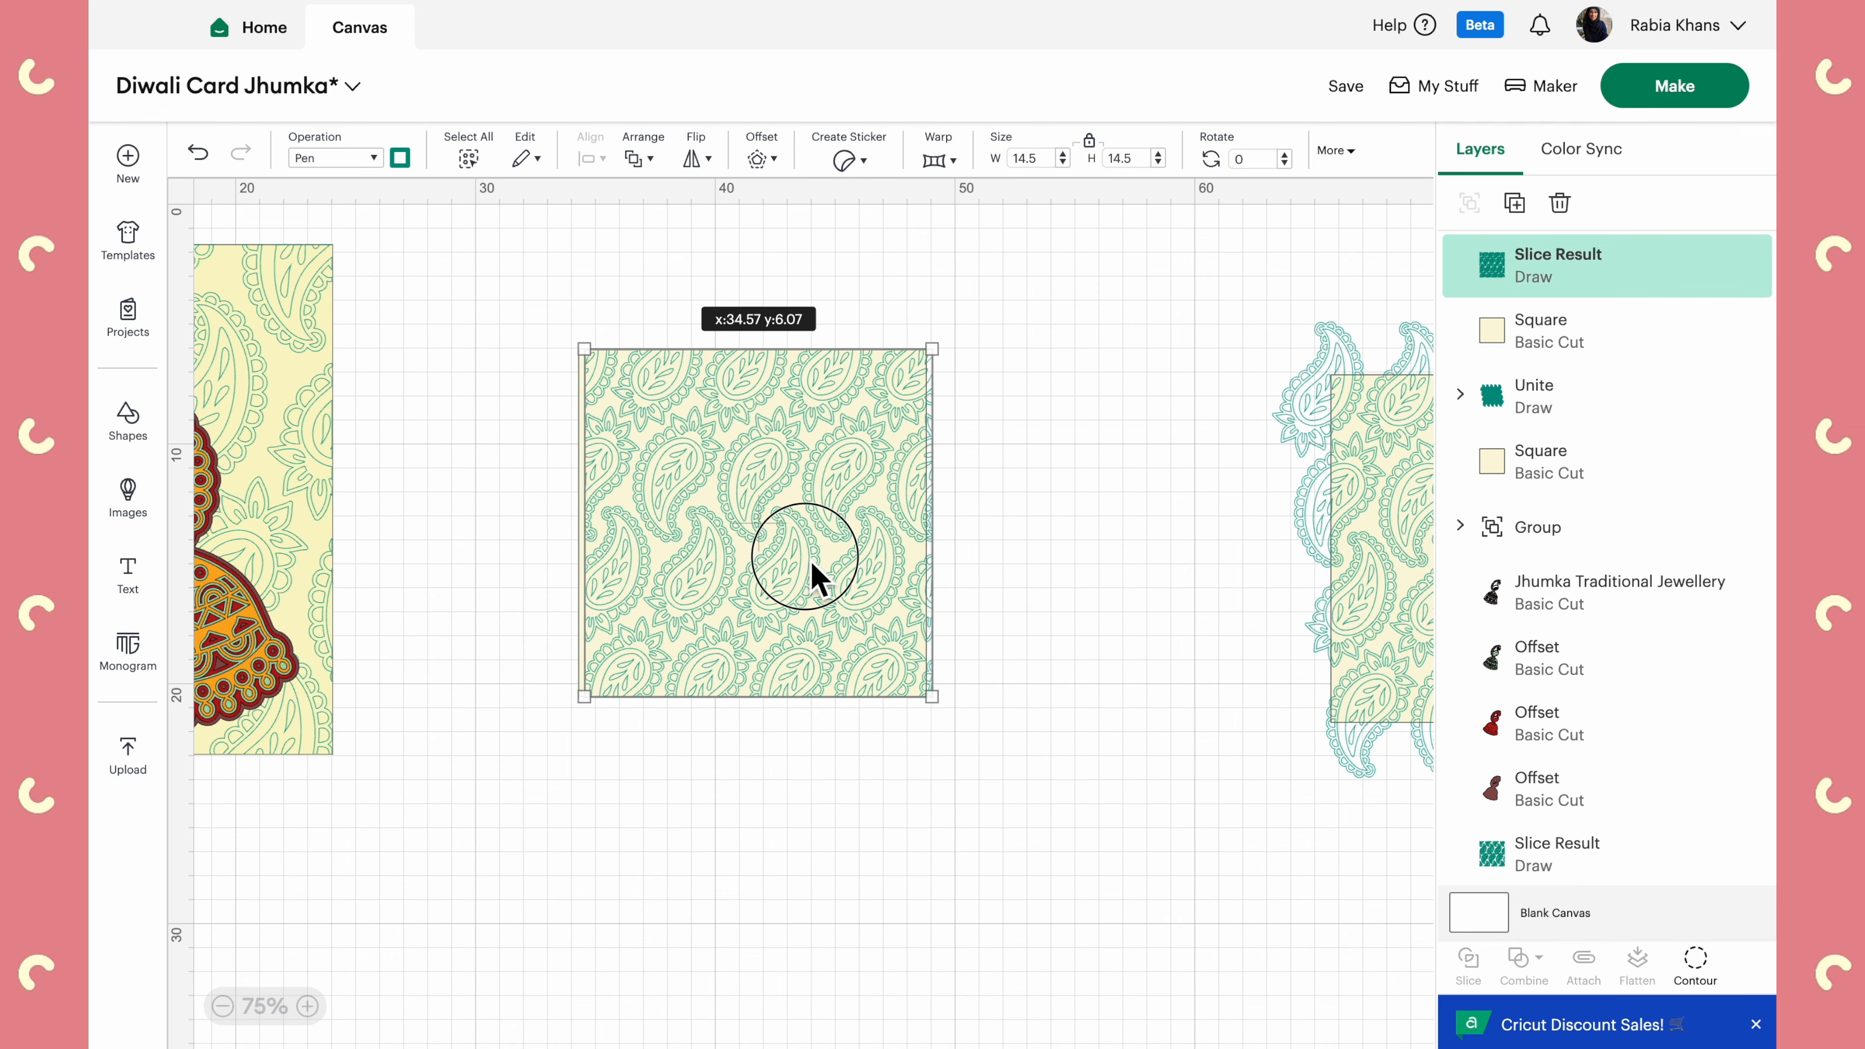
{"action": "left_click_drag", "start_coordinate": [505, 272], "coordinate": [1027, 867]}
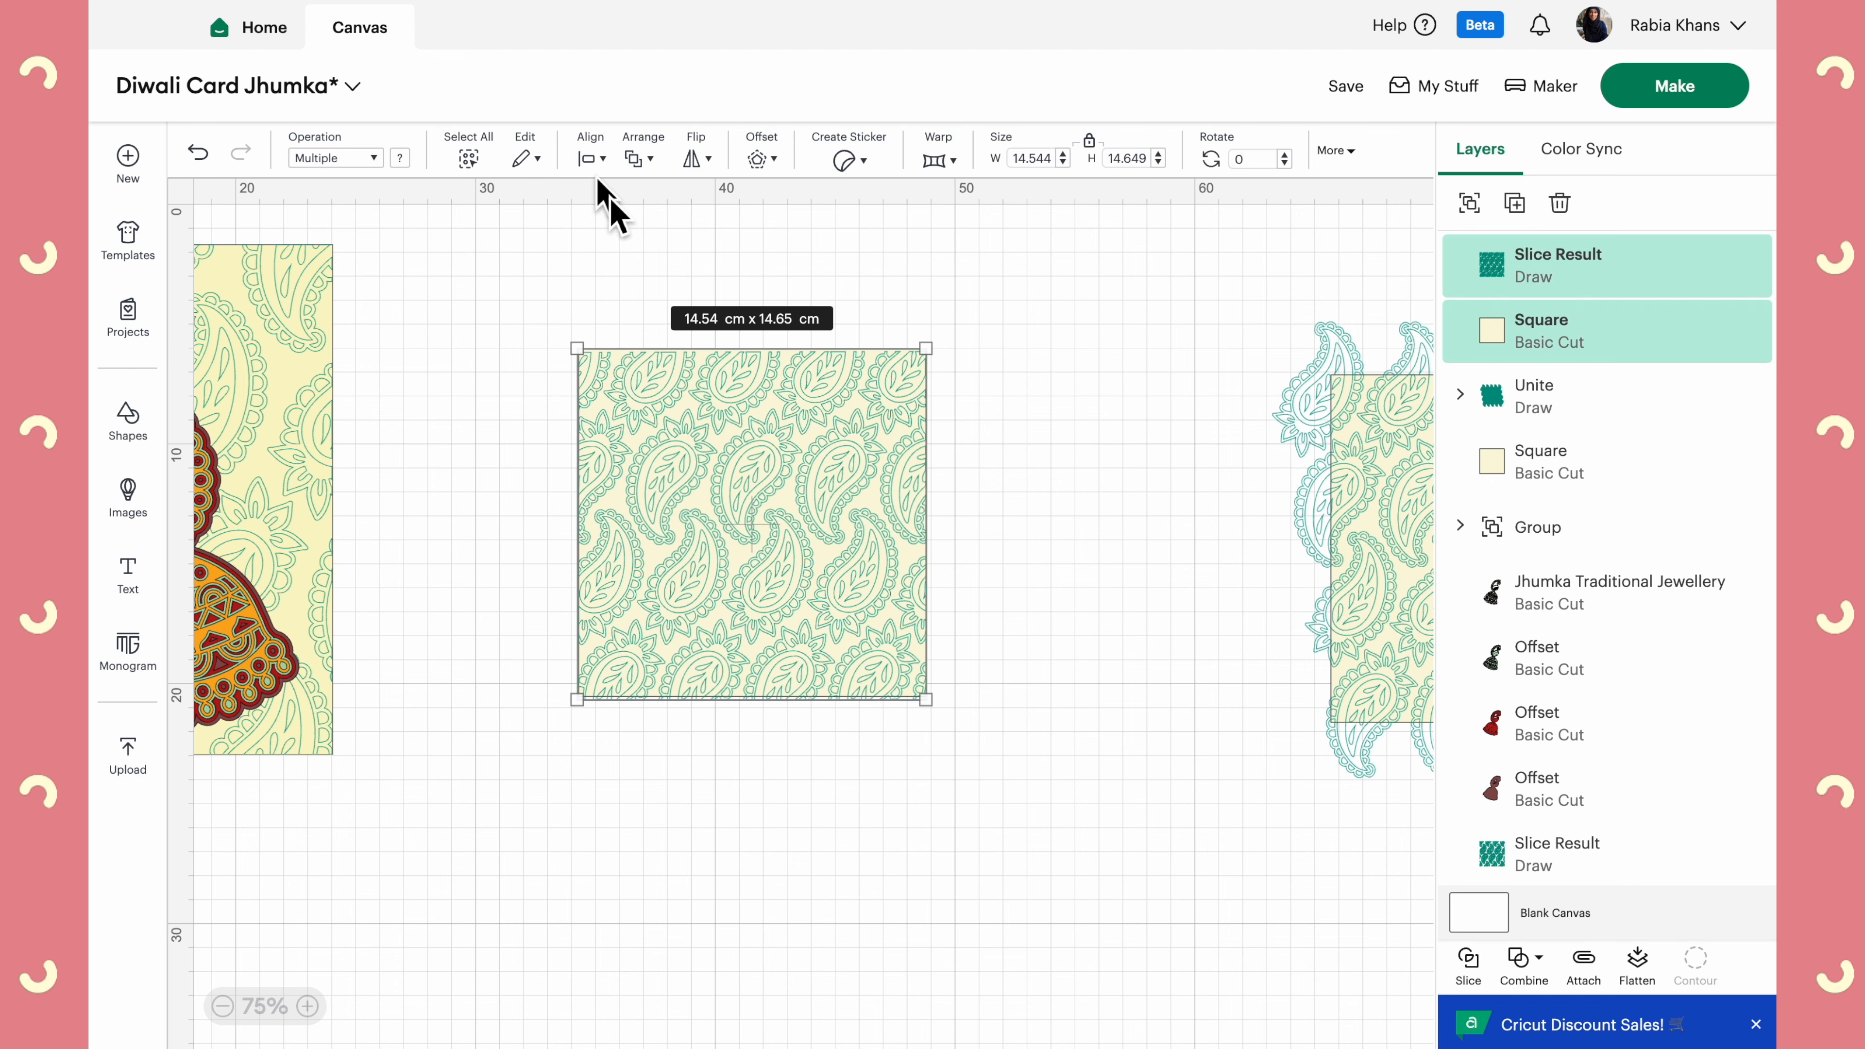
{"action": "left_click", "coordinate": [308, 1006]}
{"action": "left_click", "coordinate": [307, 1006]}
{"action": "scroll", "coordinate": [485, 743], "scroll_direction": "up", "scroll_amount": 3}
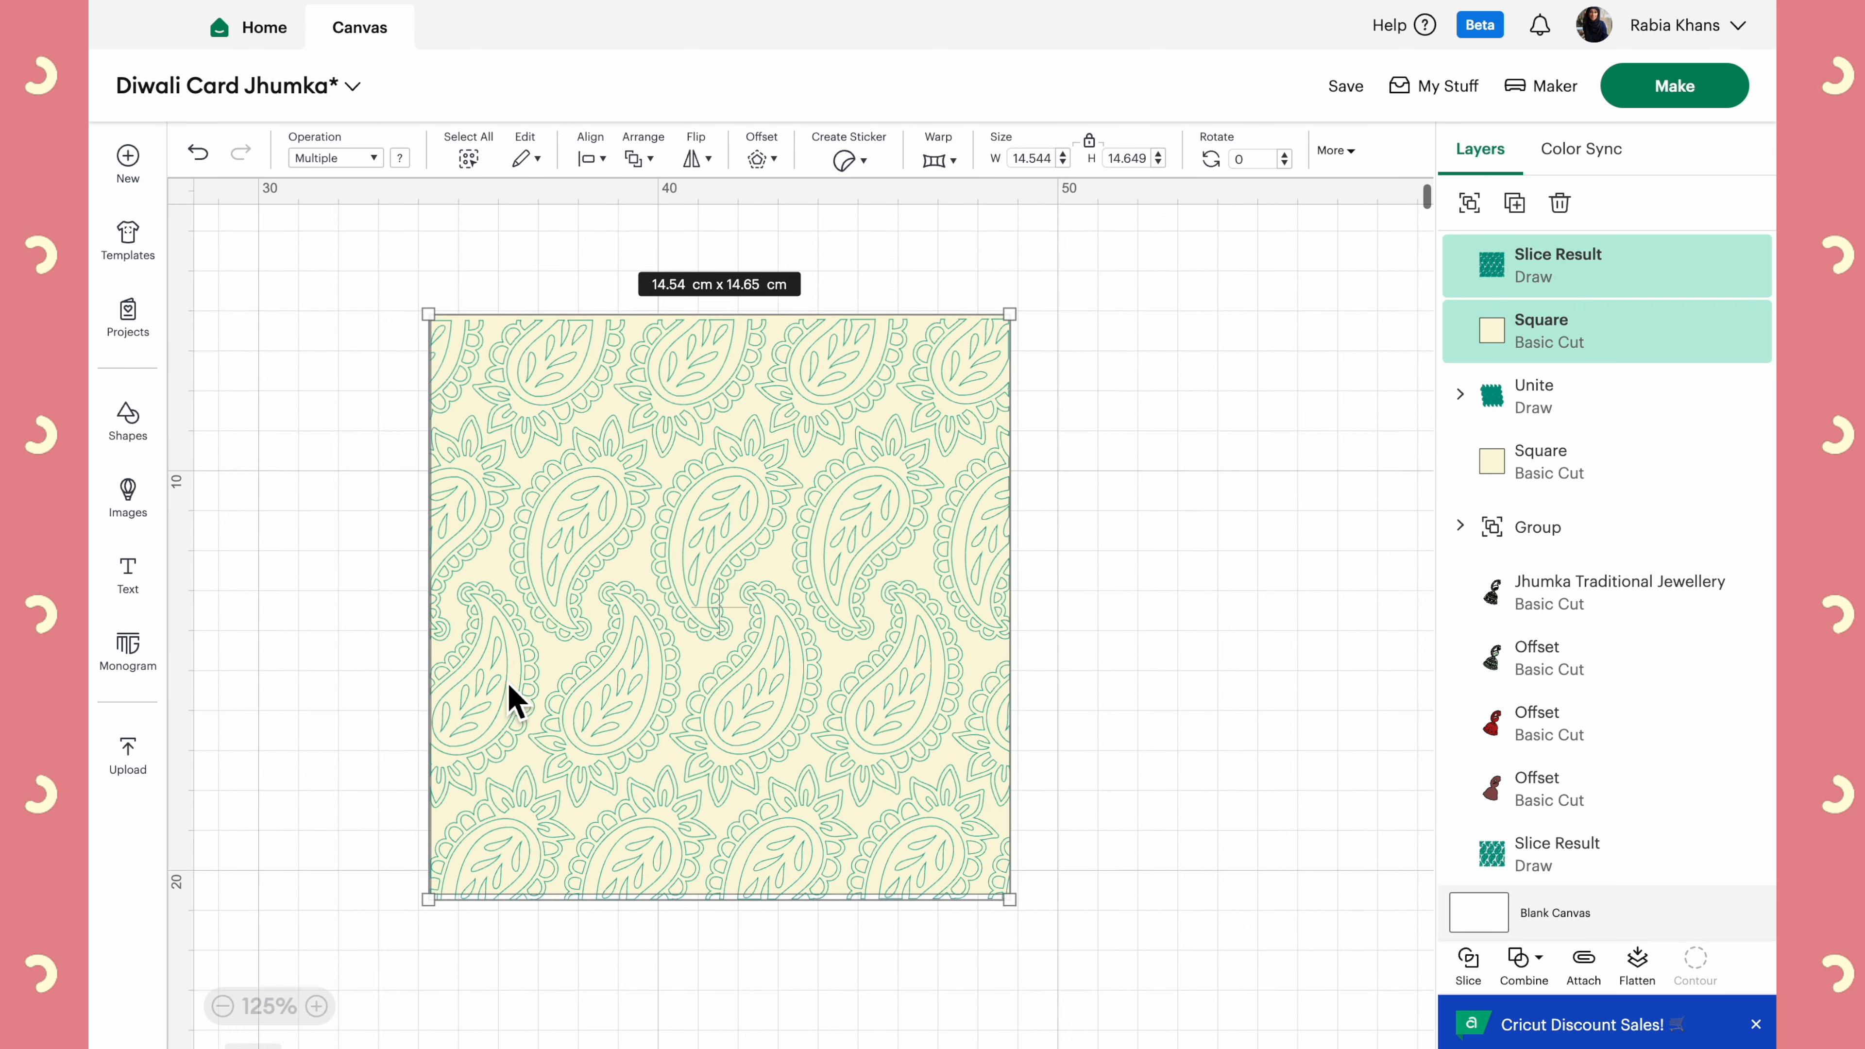
{"action": "left_click_drag", "start_coordinate": [333, 261], "coordinate": [940, 653]}
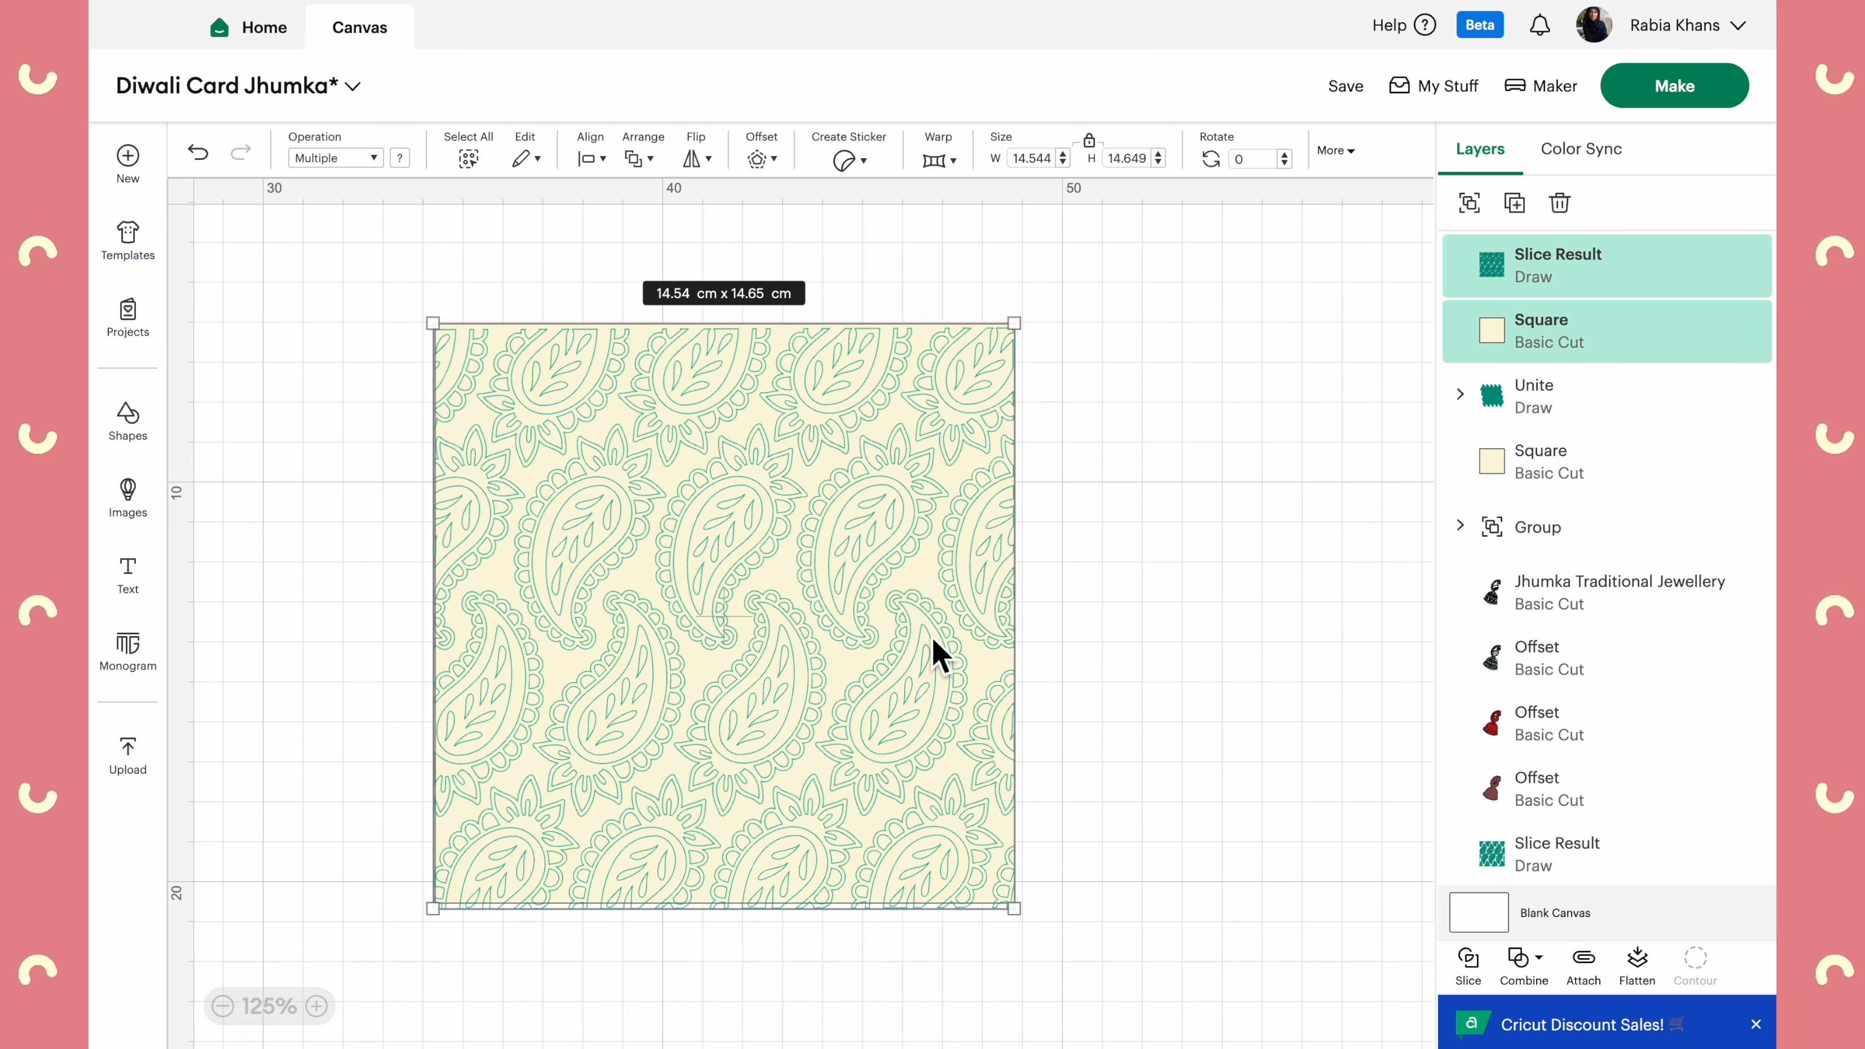
{"action": "left_click", "coordinate": [593, 157]}
{"action": "left_click", "coordinate": [654, 471]}
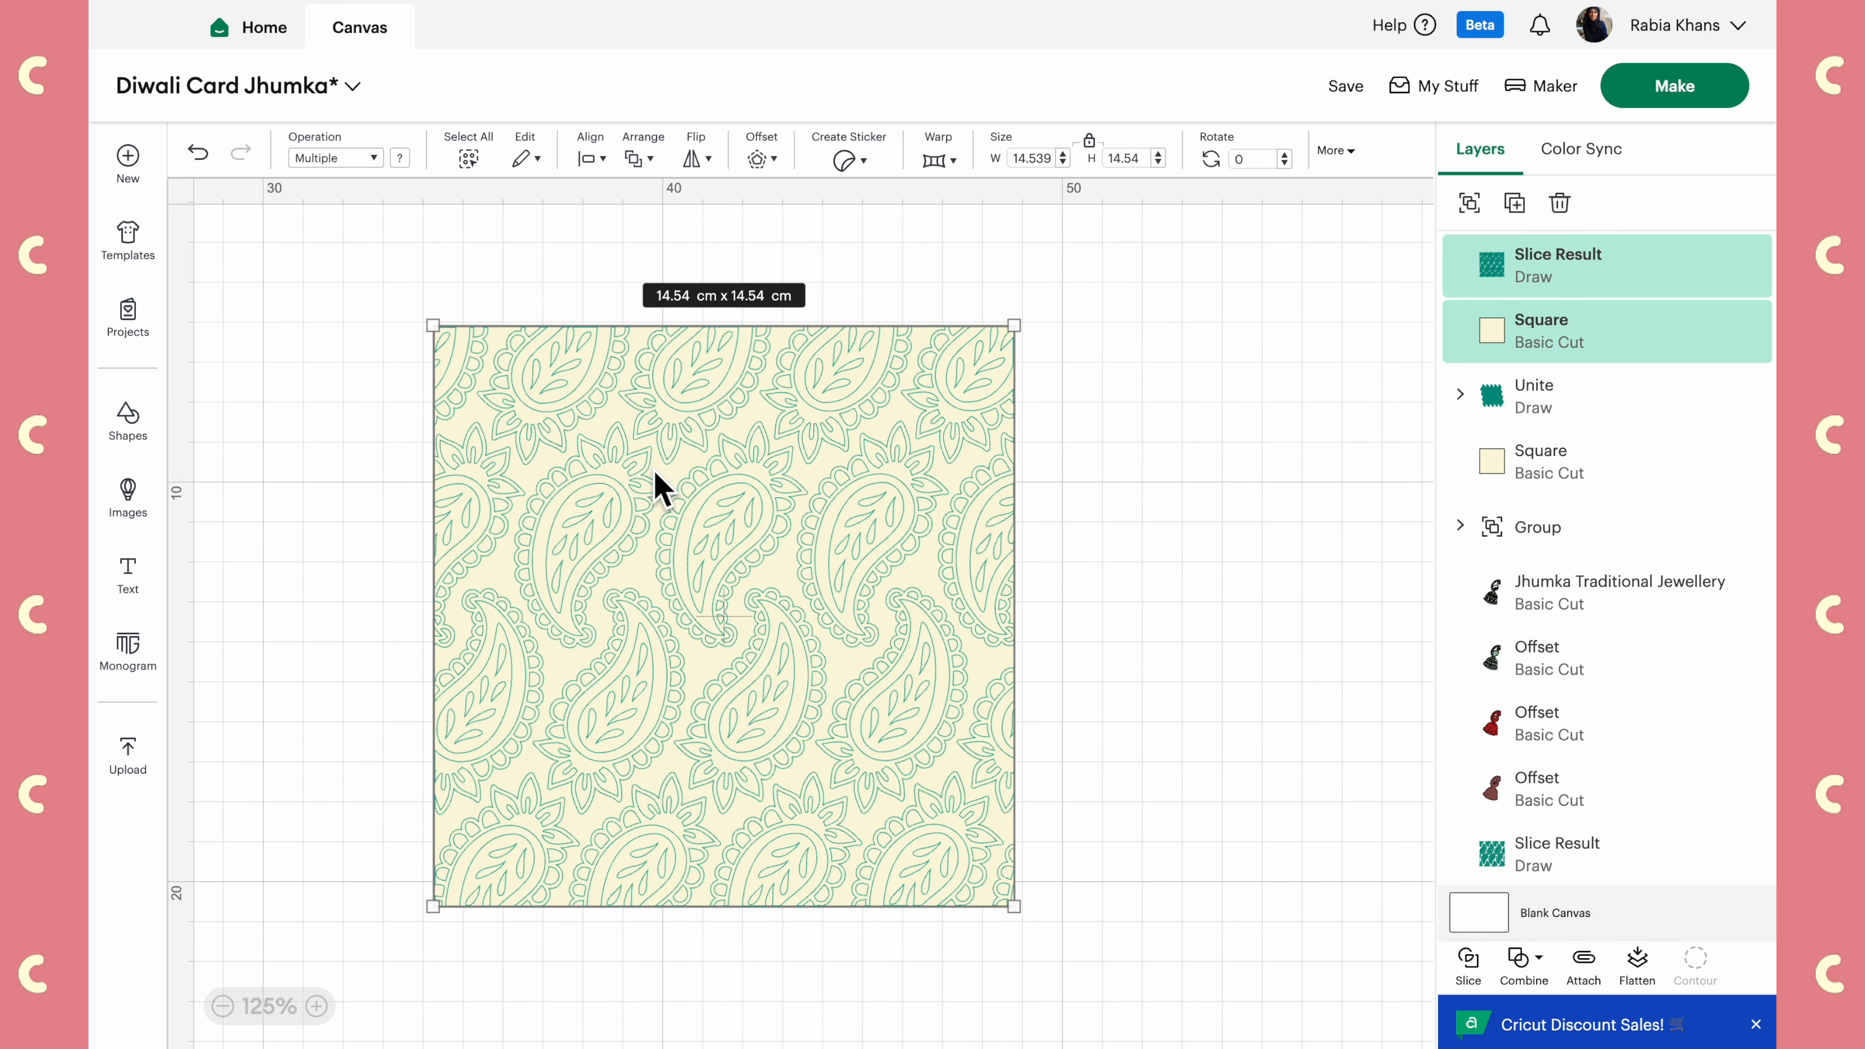
Change the trimmed paisley pattern's operation from Pen to Fine Foil
{"action": "left_click", "coordinate": [1186, 605]}
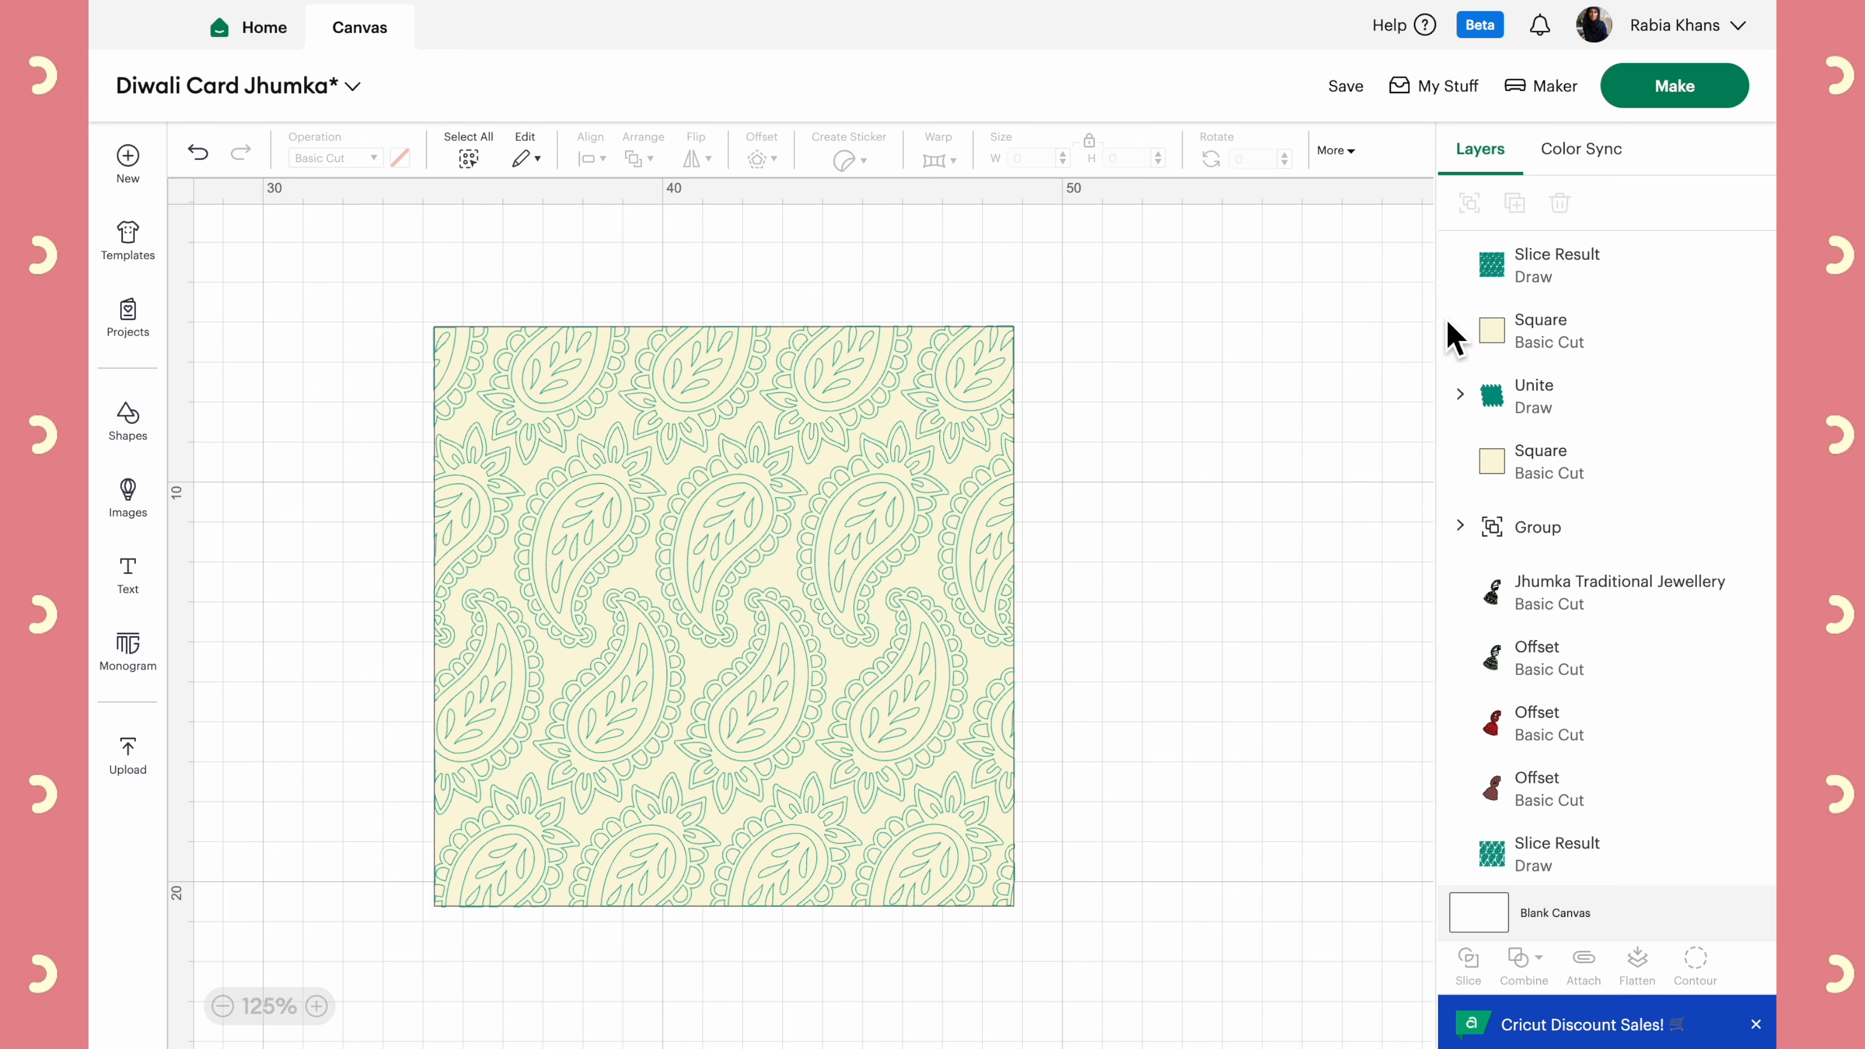
{"action": "left_click", "coordinate": [1461, 282]}
{"action": "left_click", "coordinate": [354, 170]}
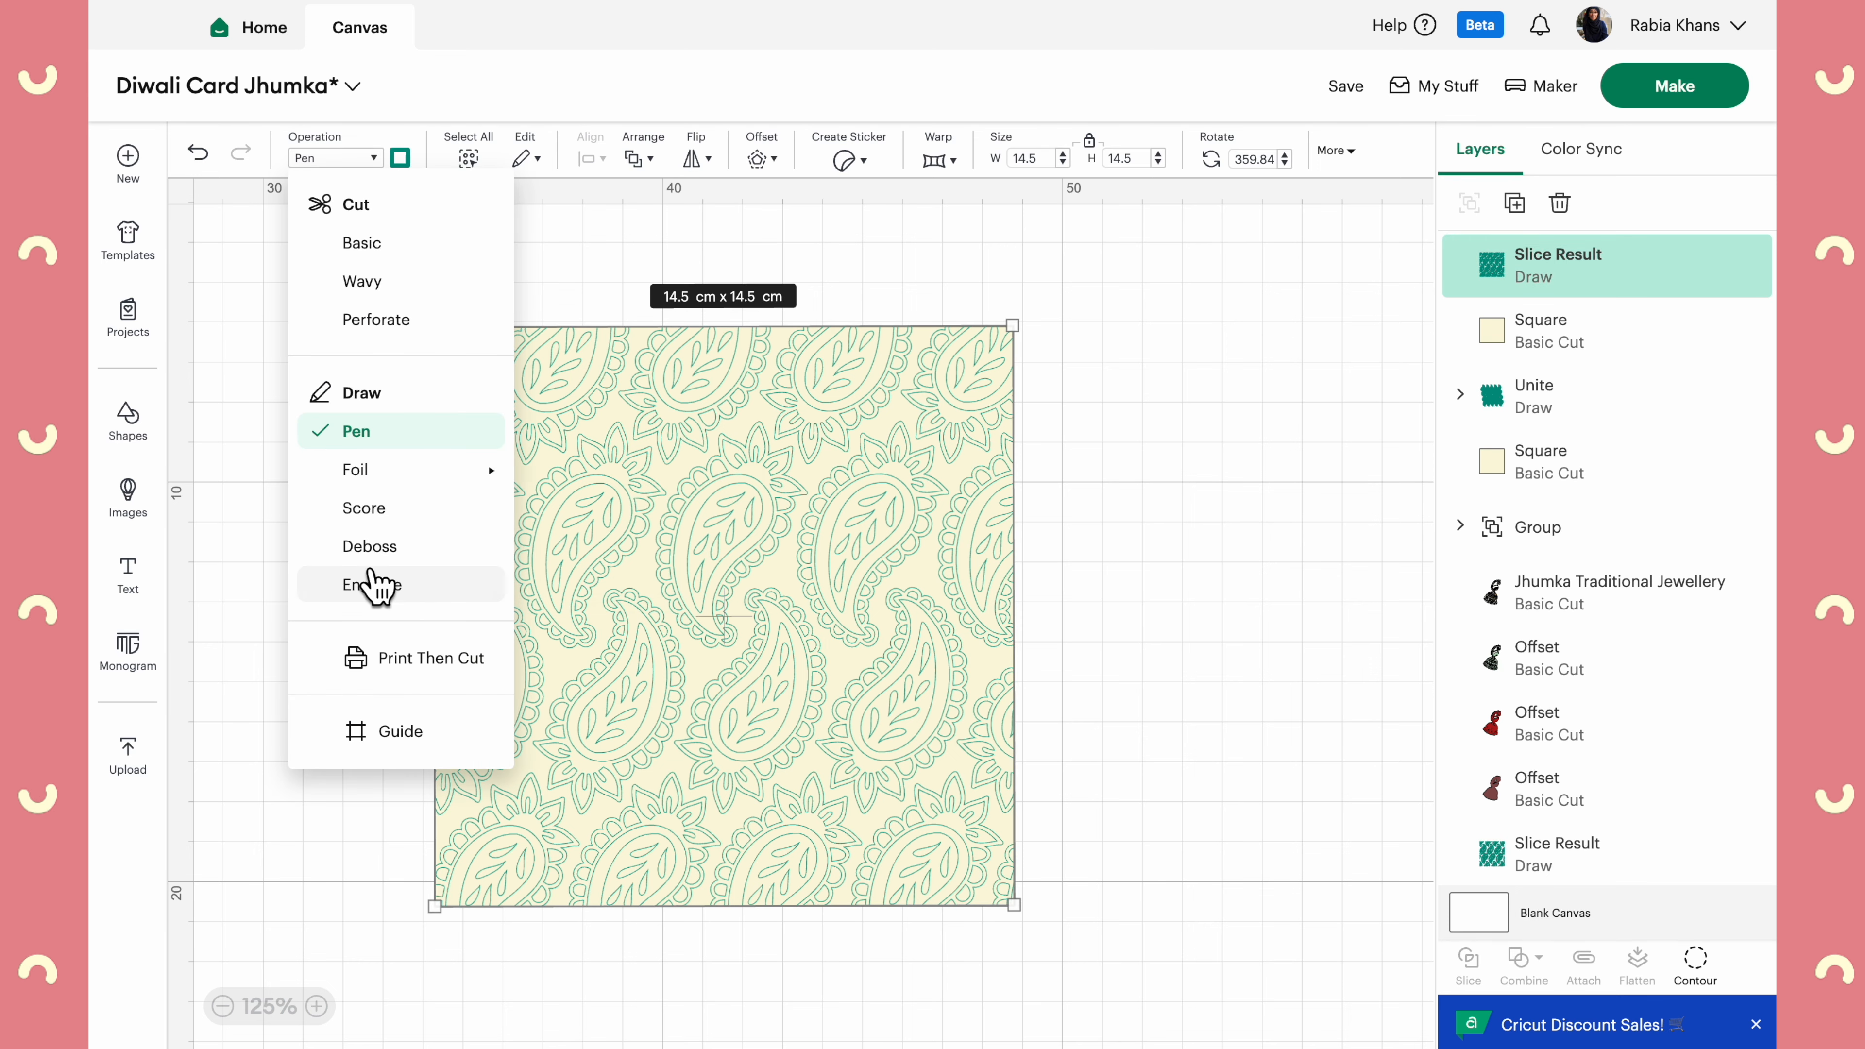
{"action": "mouse_move", "coordinate": [491, 483]}
{"action": "left_click", "coordinate": [583, 471]}
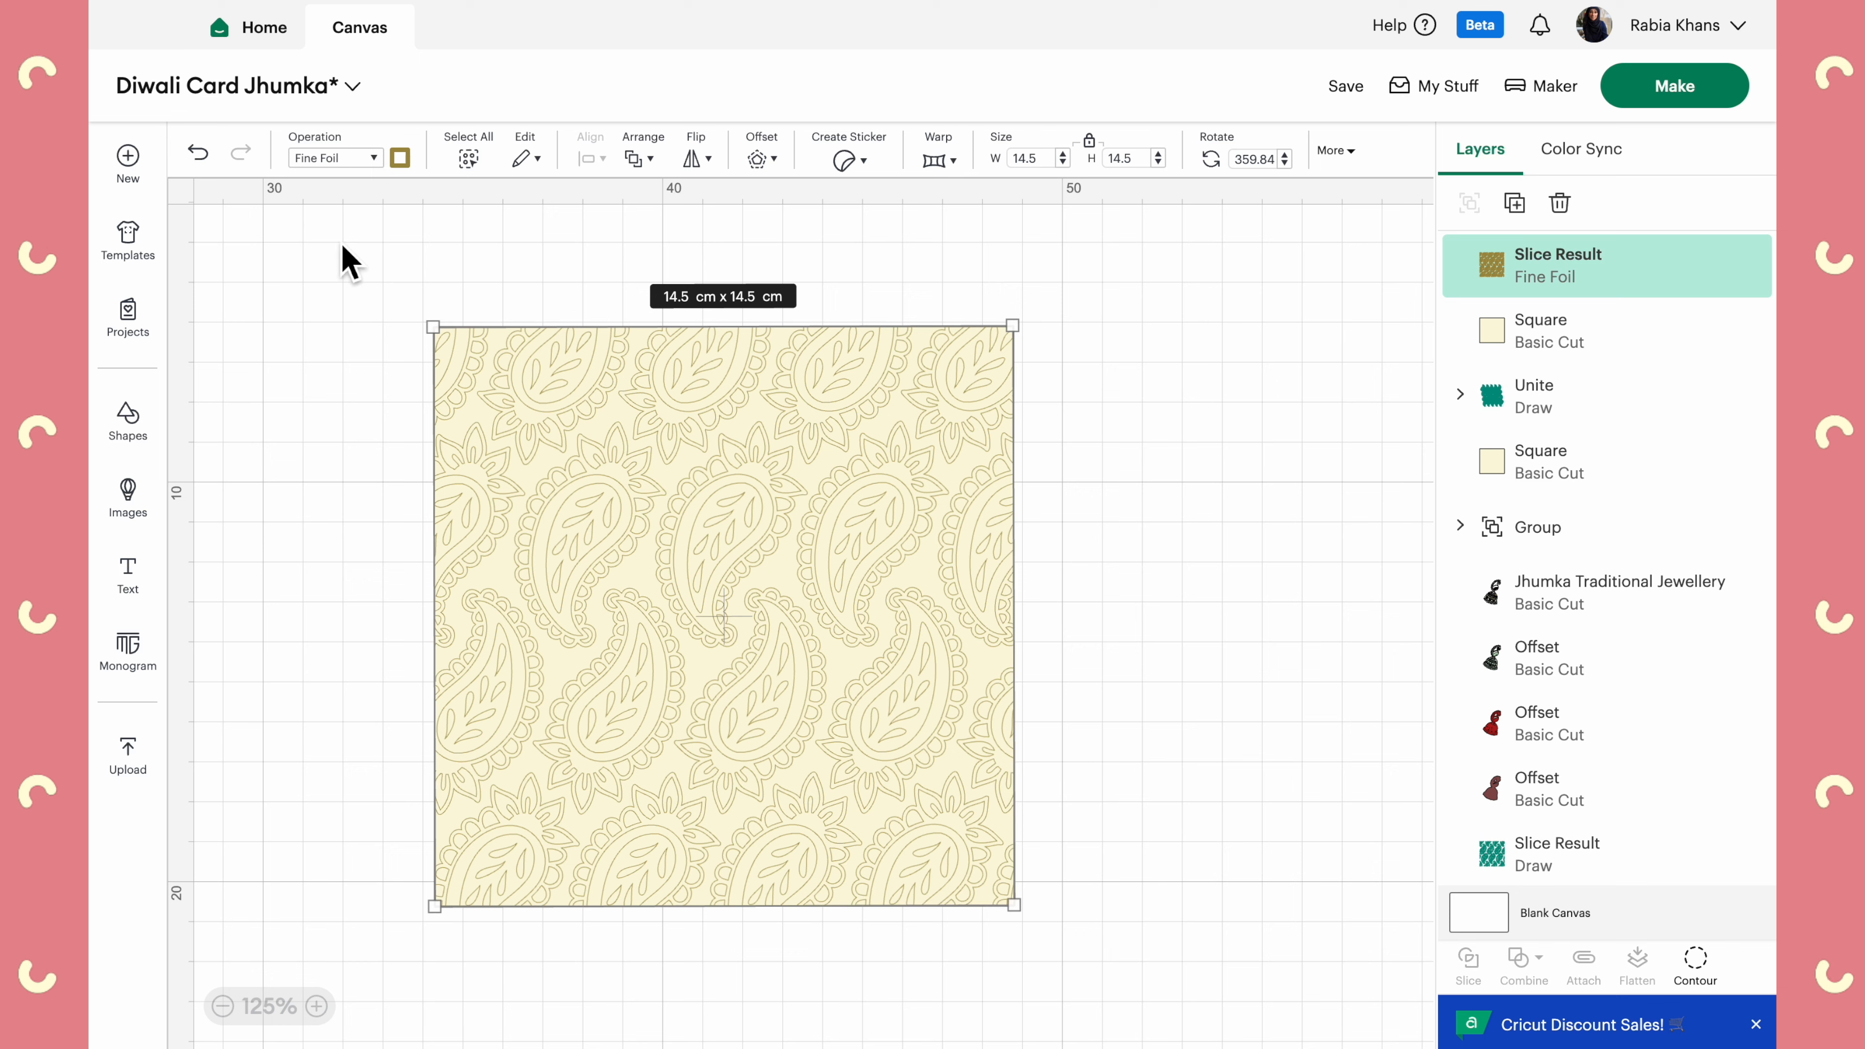
Recolor the cream square beneath the foil pattern to dark red
{"action": "left_click", "coordinate": [1582, 332]}
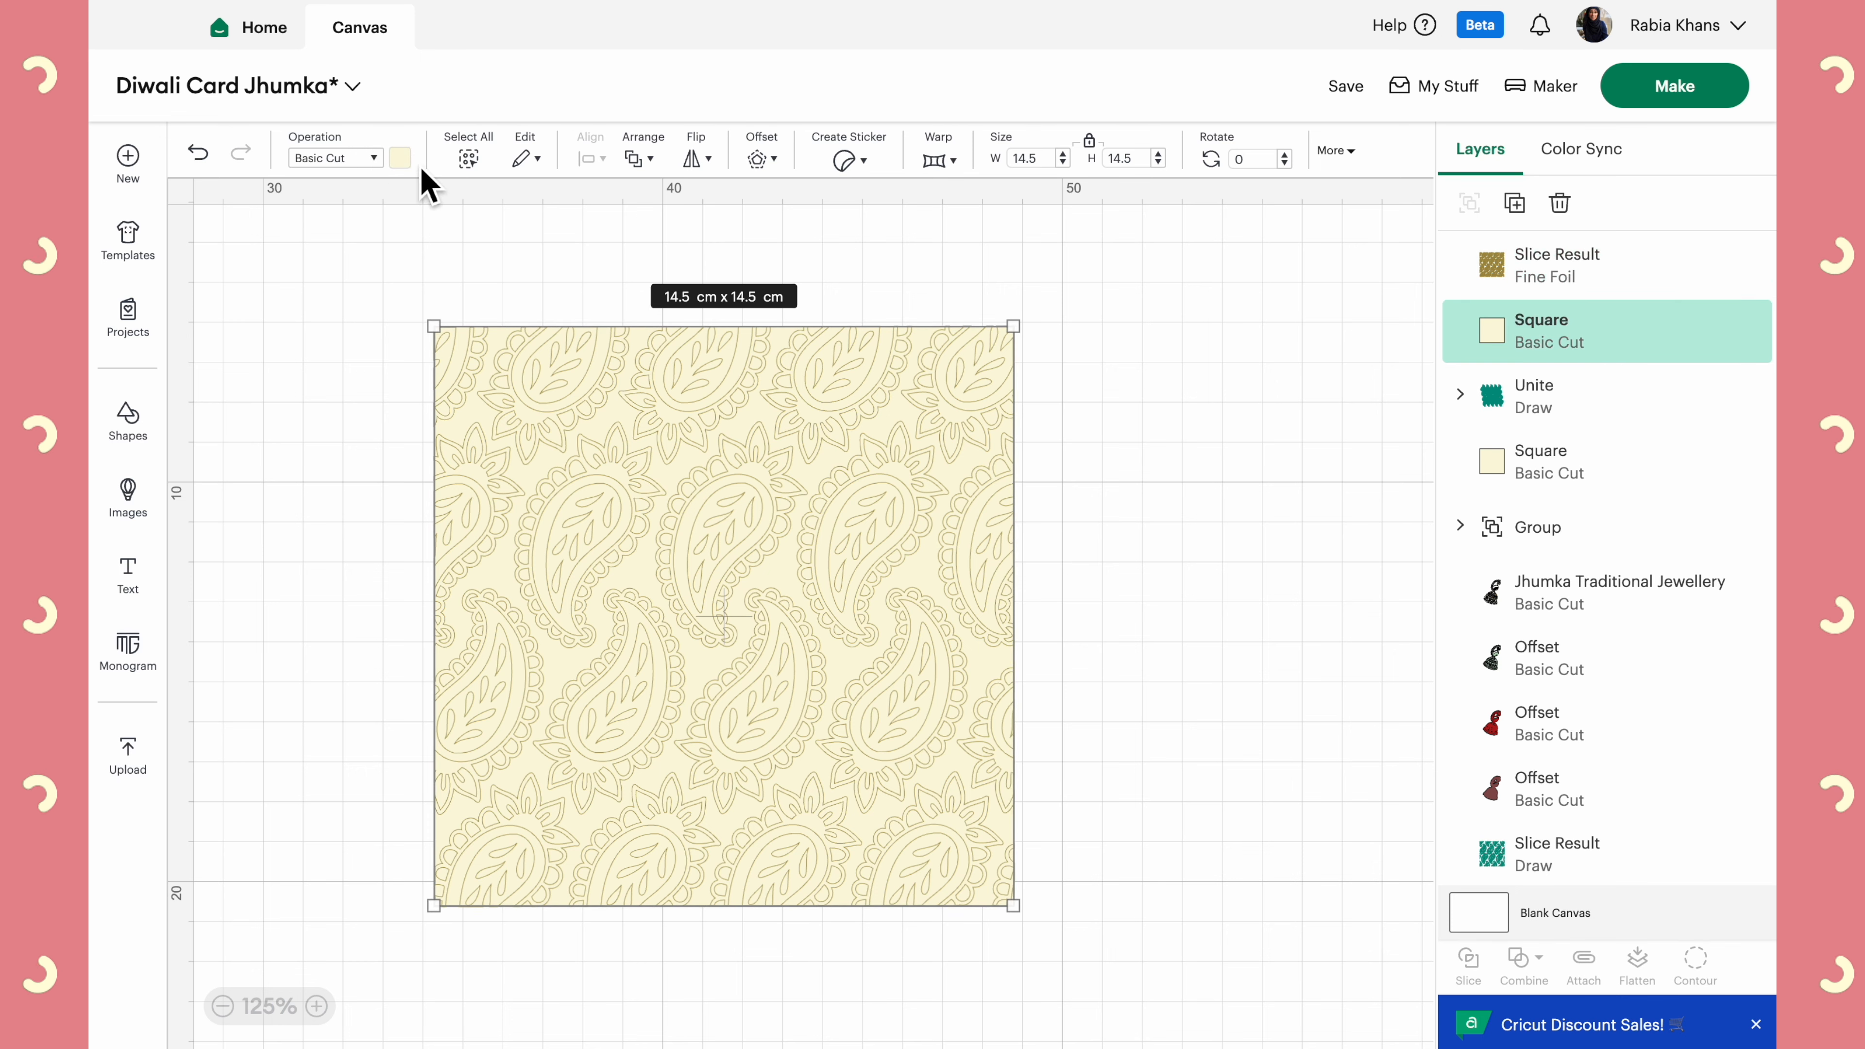
{"action": "left_click", "coordinate": [399, 157]}
{"action": "left_click", "coordinate": [509, 254]}
{"action": "left_click", "coordinate": [323, 489]}
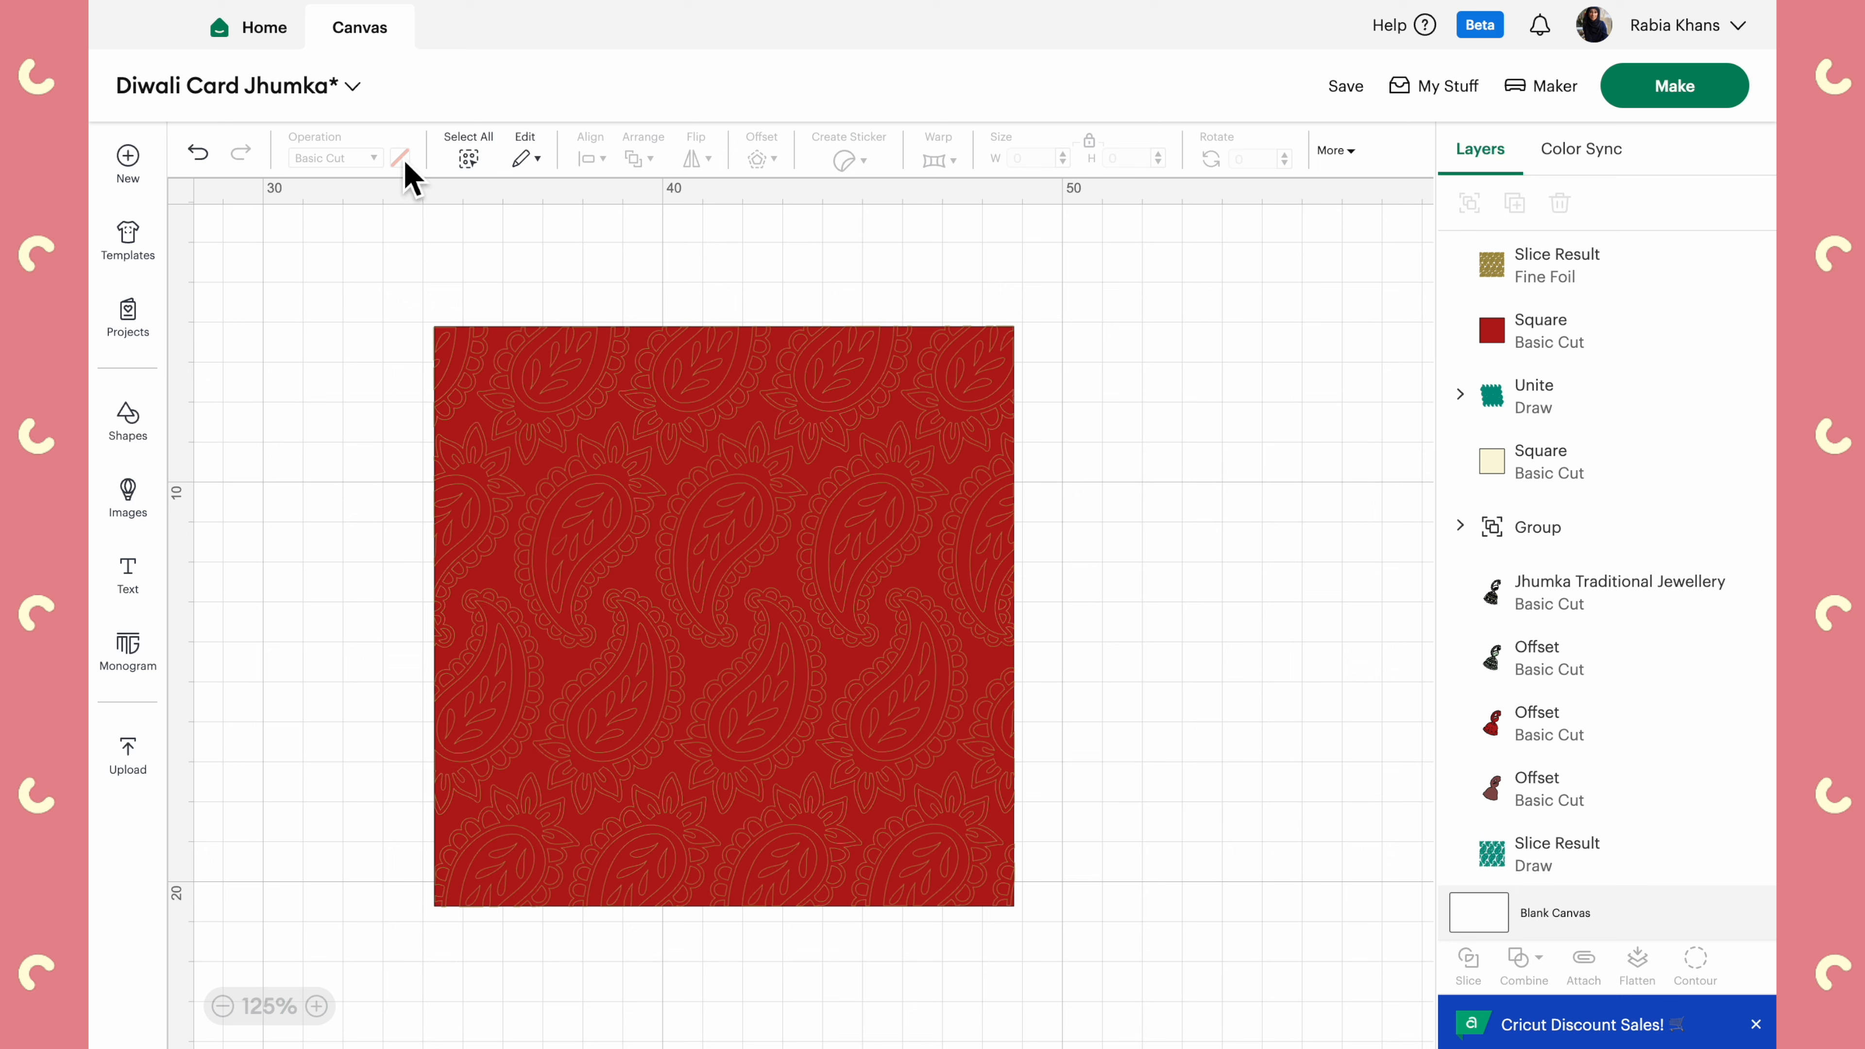
Set the gold paisley pattern's foil thickness to Bold
{"action": "left_click", "coordinate": [1533, 352]}
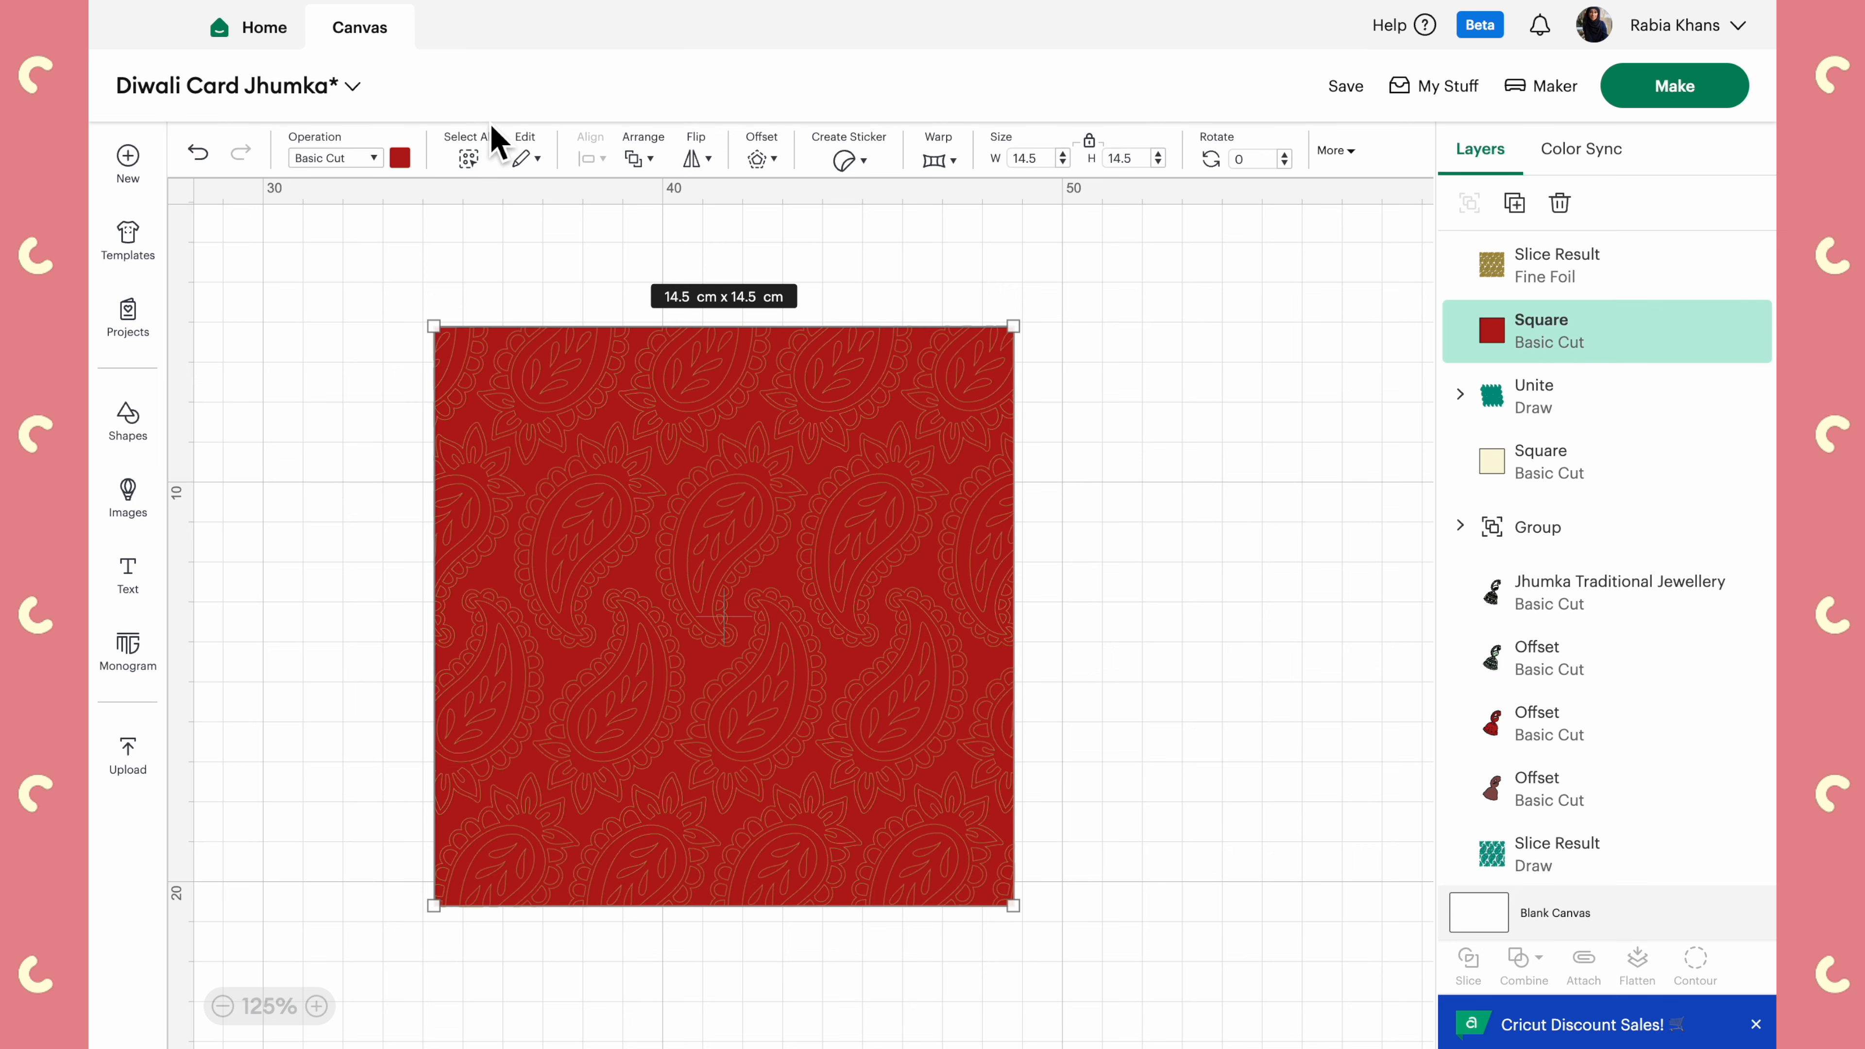
{"action": "left_click", "coordinate": [1546, 290]}
{"action": "left_click", "coordinate": [400, 157]}
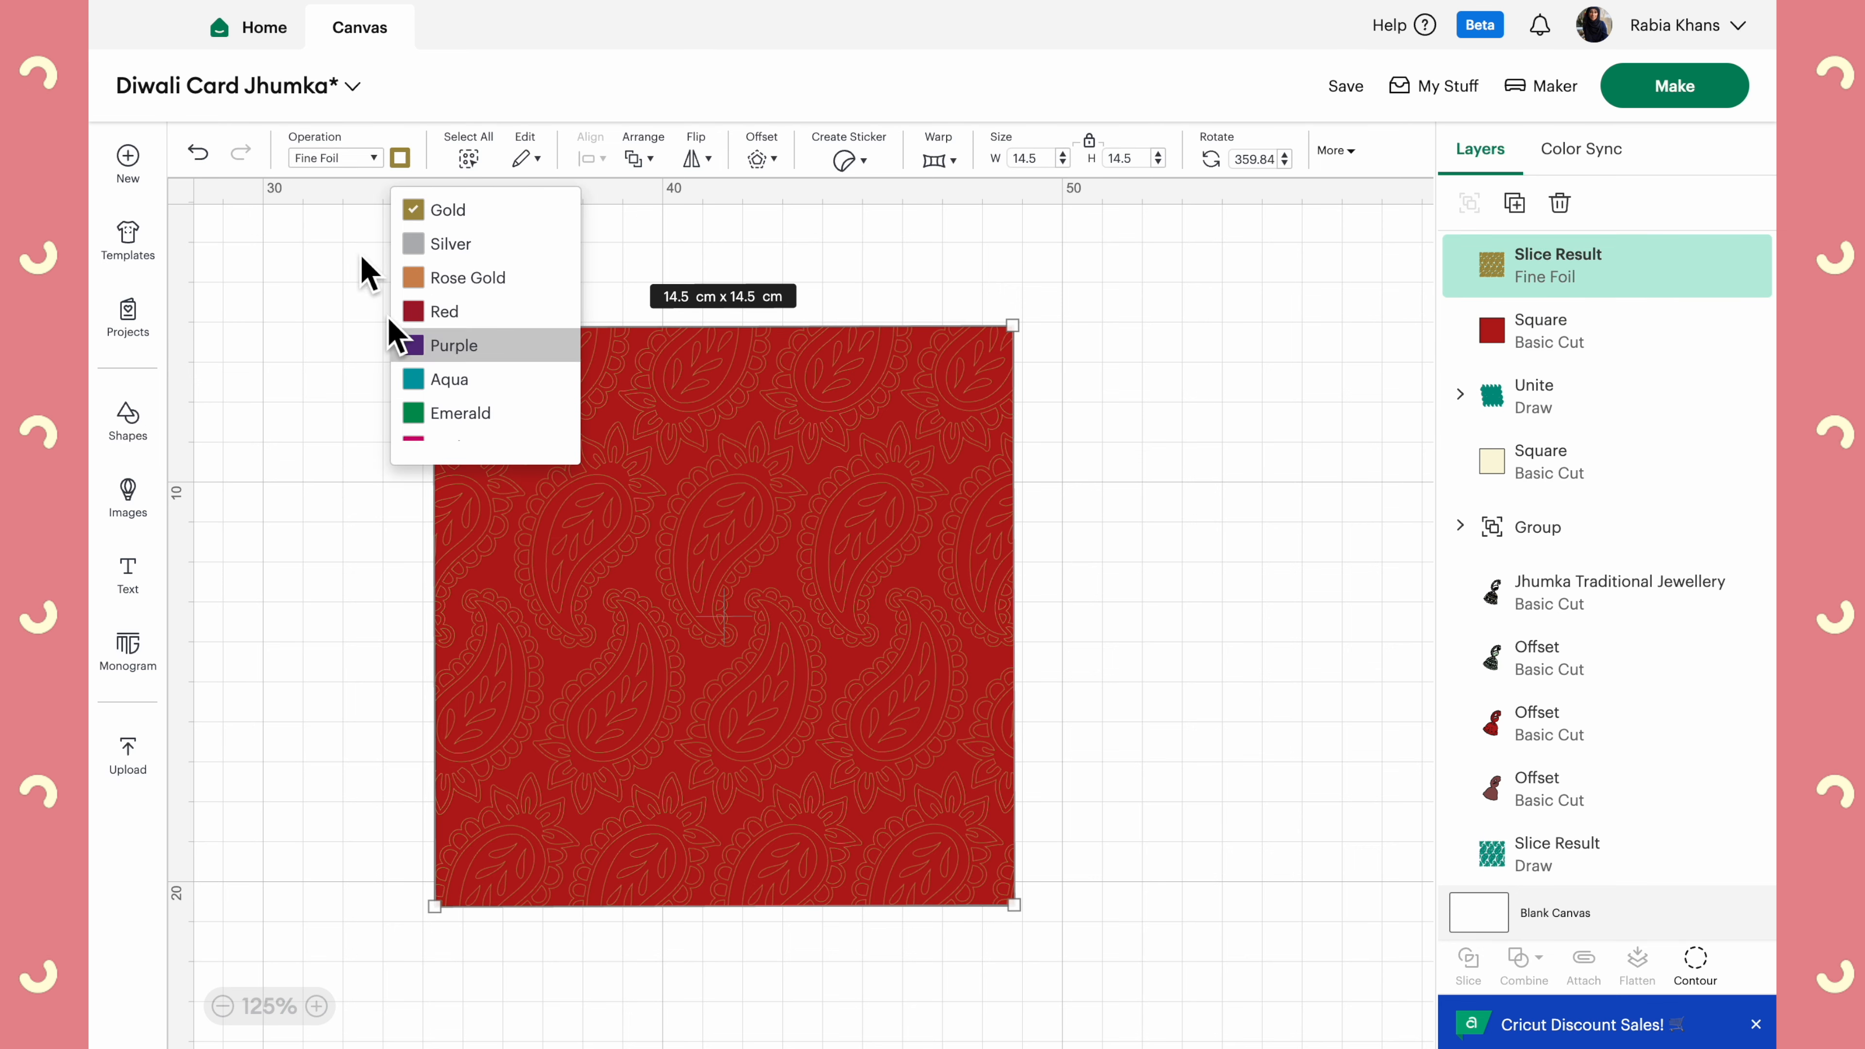
{"action": "left_click", "coordinate": [337, 157]}
{"action": "mouse_move", "coordinate": [382, 474]}
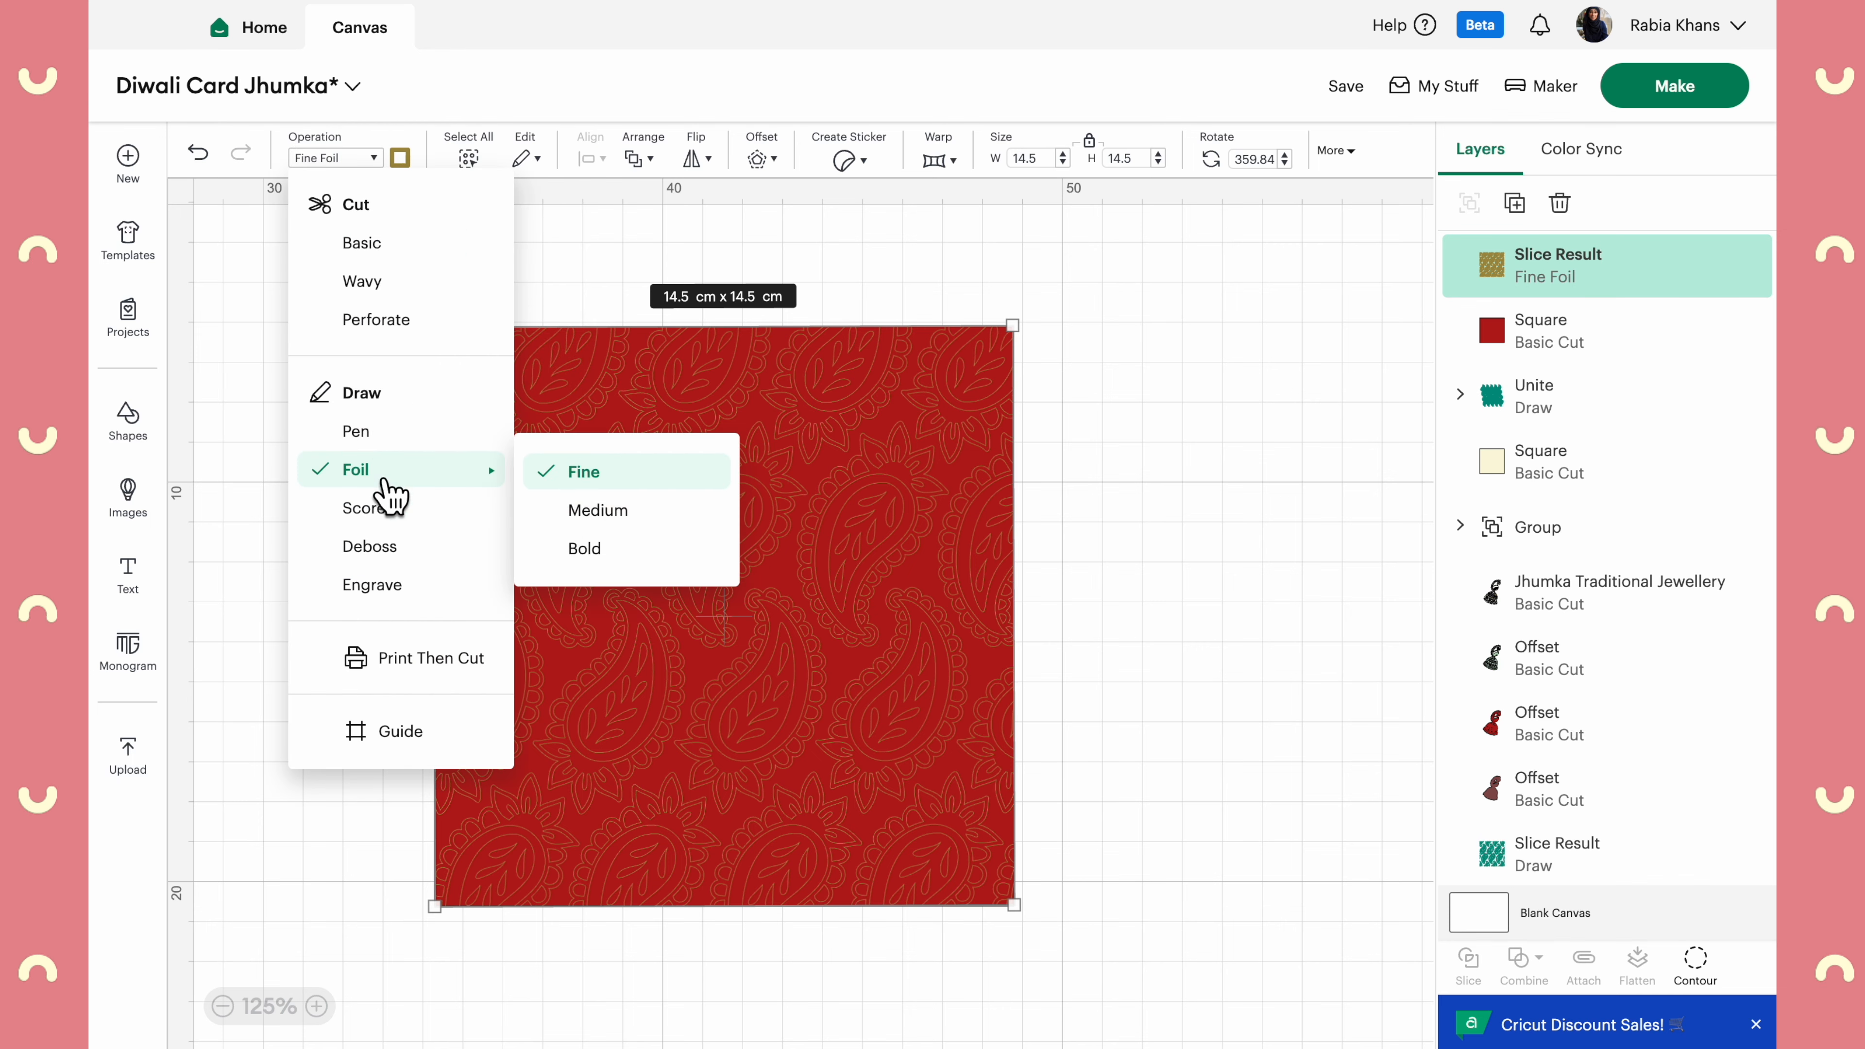
{"action": "left_click", "coordinate": [581, 555]}
{"action": "left_click", "coordinate": [1172, 719]}
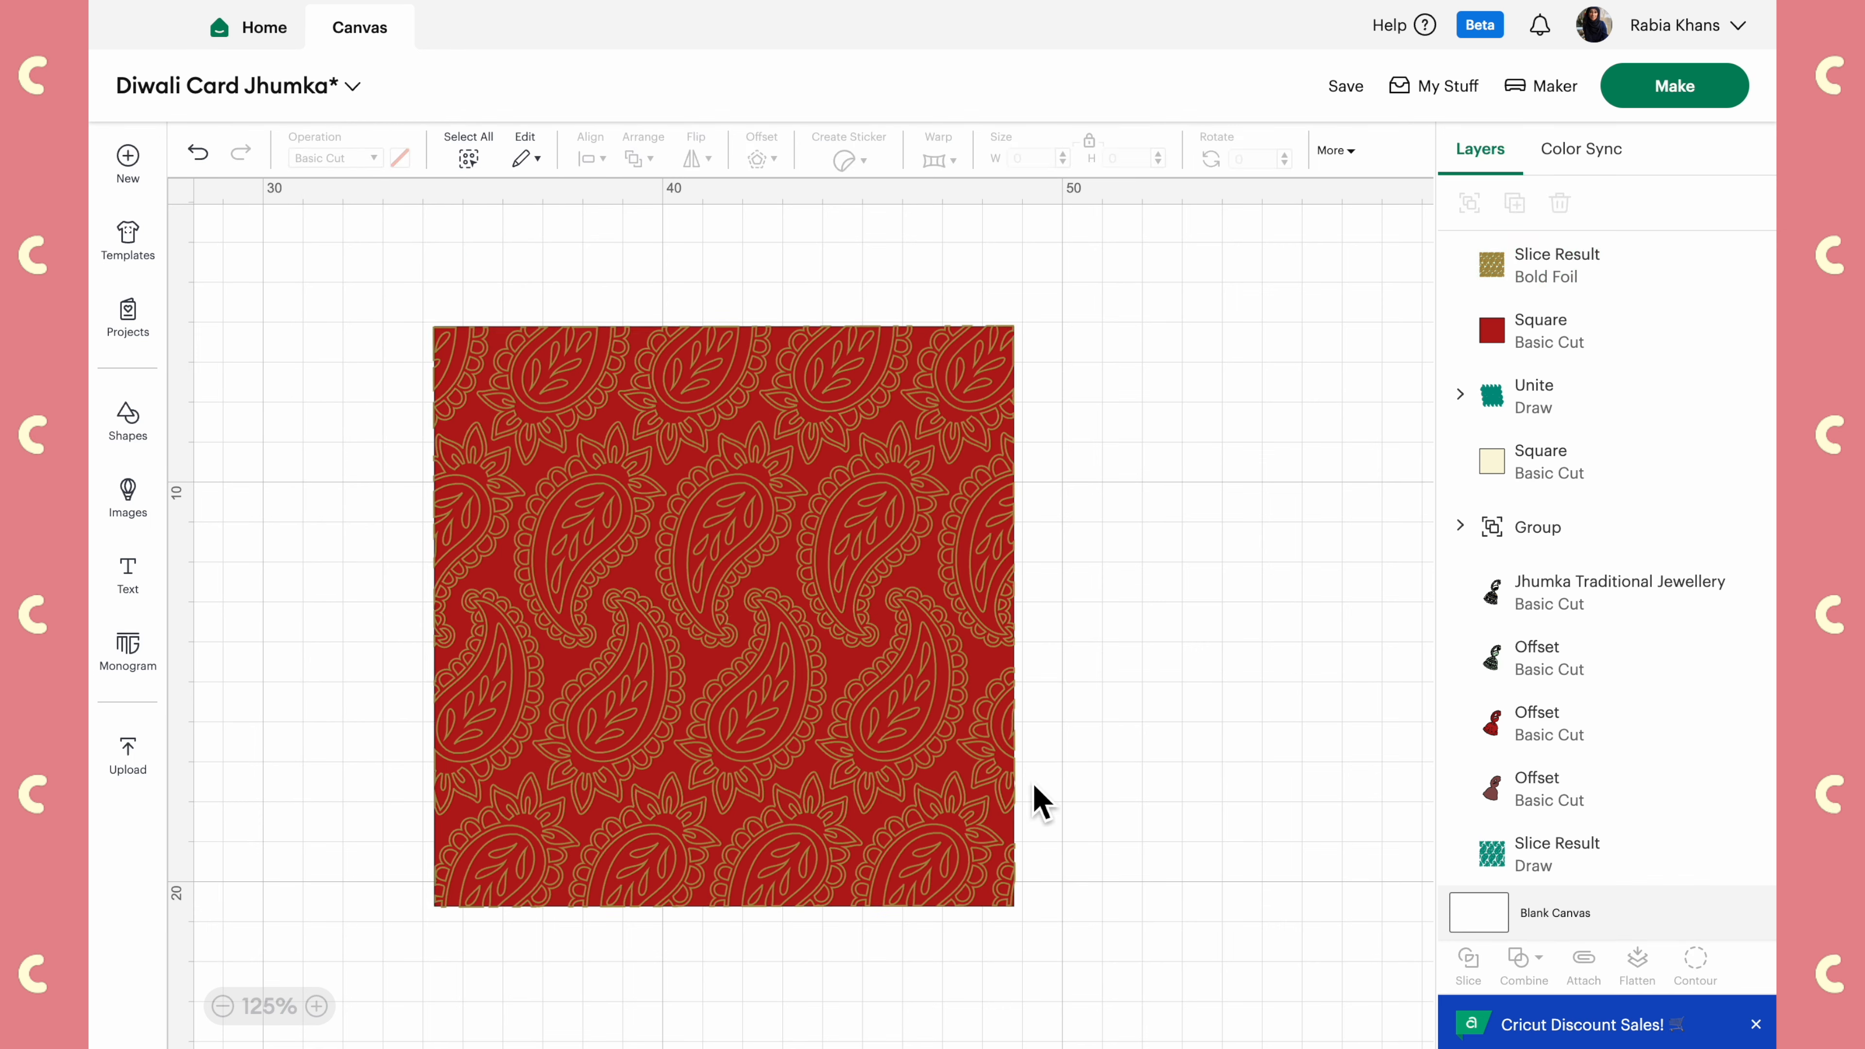
Nudge the bold foil pattern slightly upward on the red square, and undo the foil and color changes
{"action": "left_click", "coordinate": [787, 694]}
{"action": "left_click", "coordinate": [354, 395]}
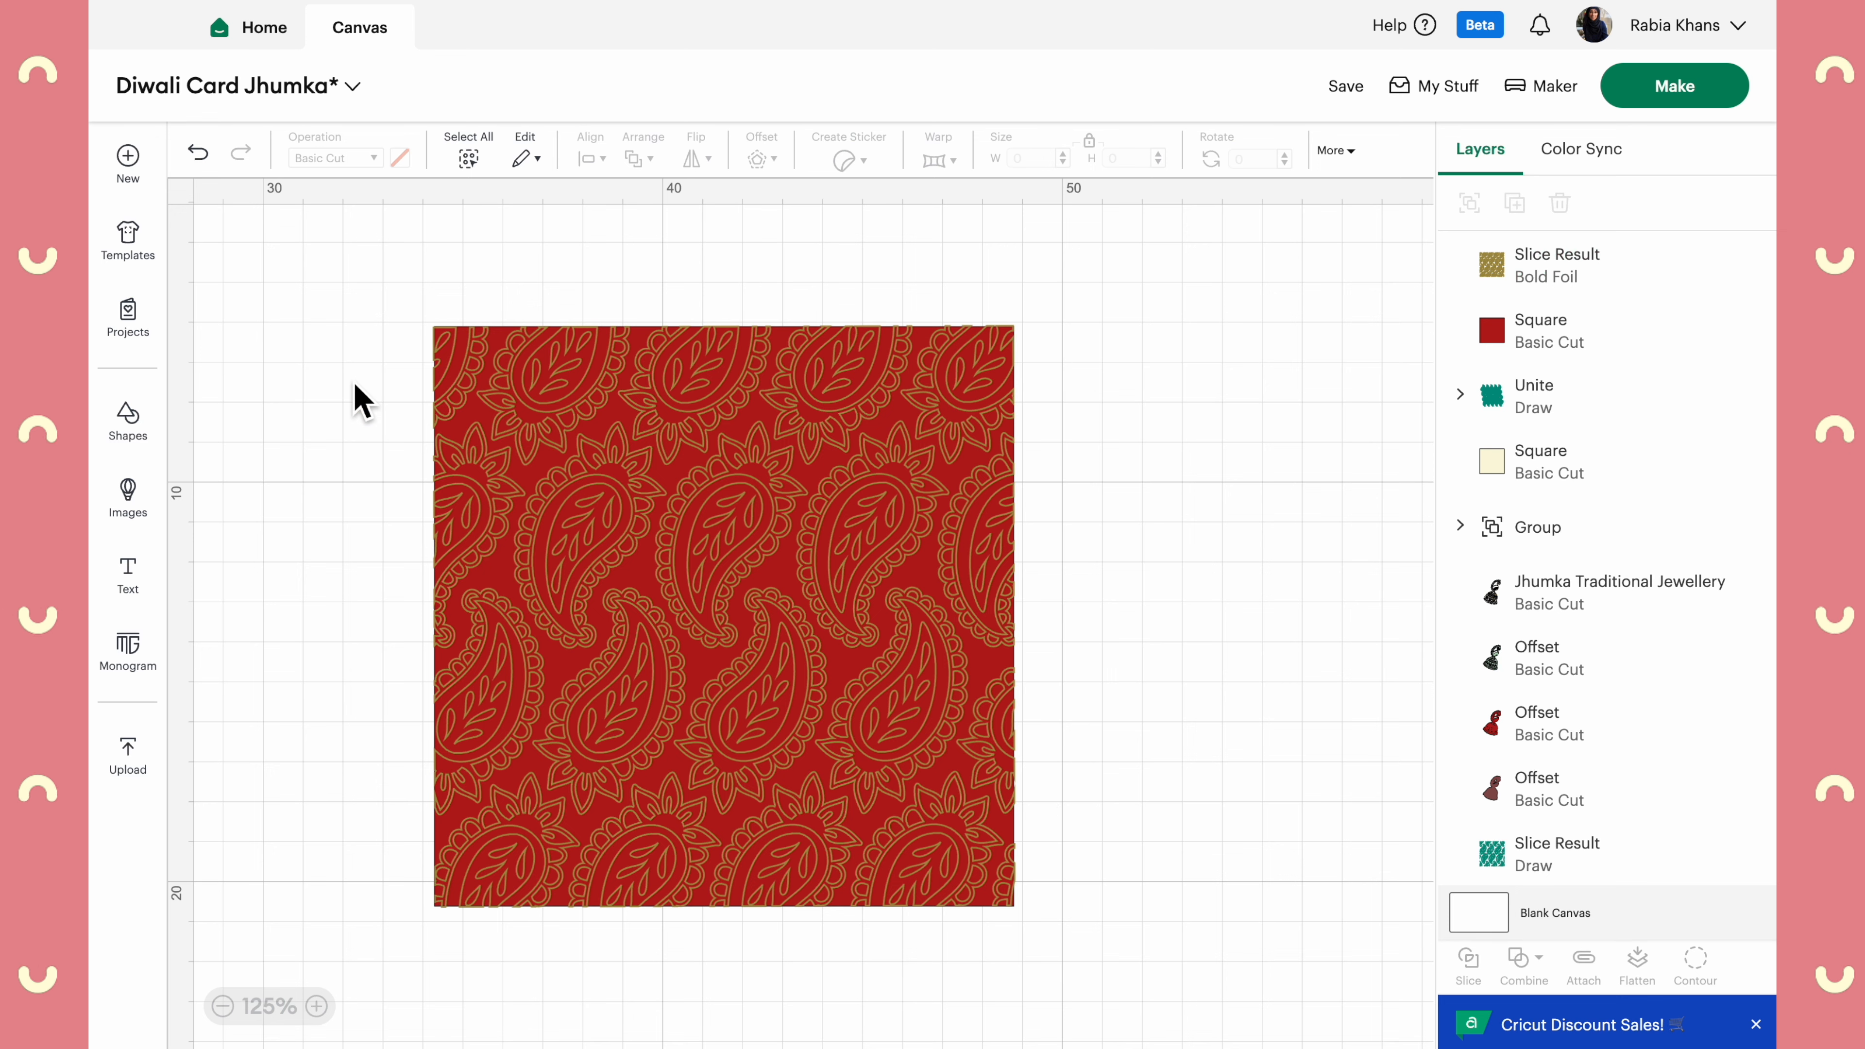
{"action": "left_click", "coordinate": [569, 503]}
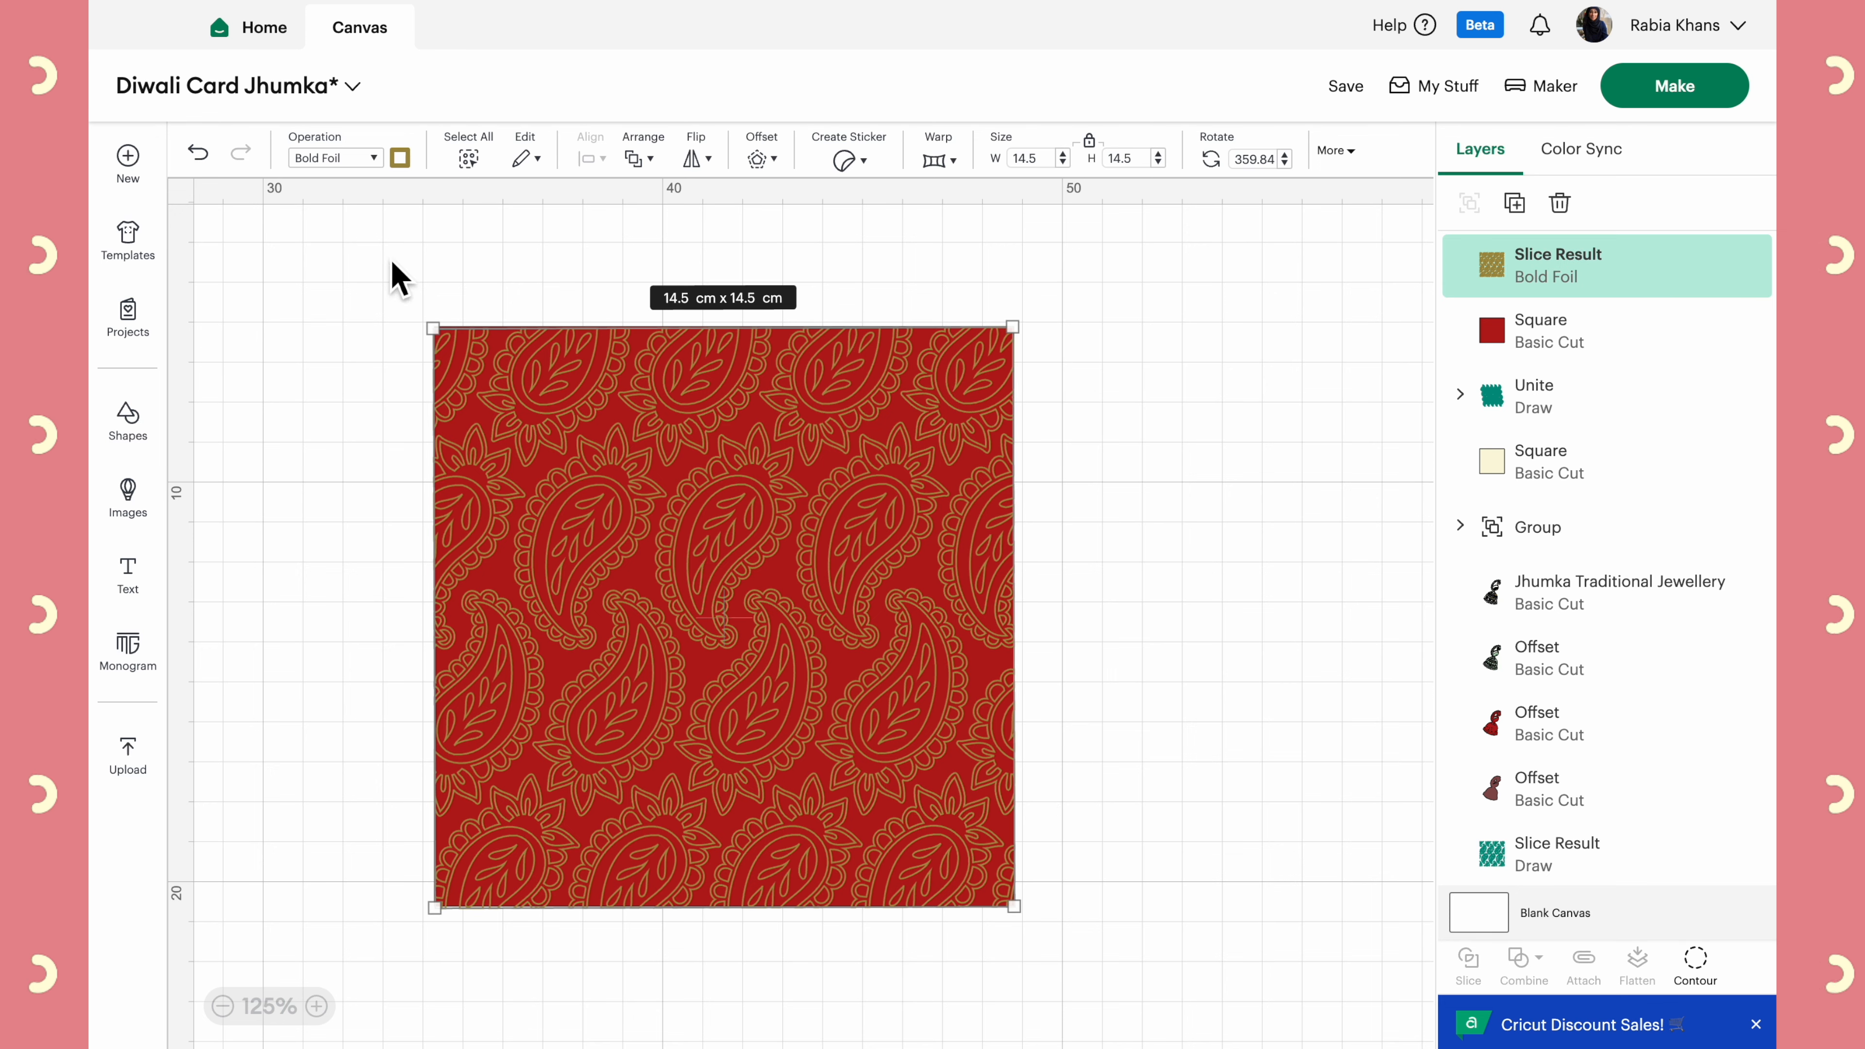
{"action": "left_click", "coordinate": [406, 252]}
{"action": "left_click", "coordinate": [643, 514]}
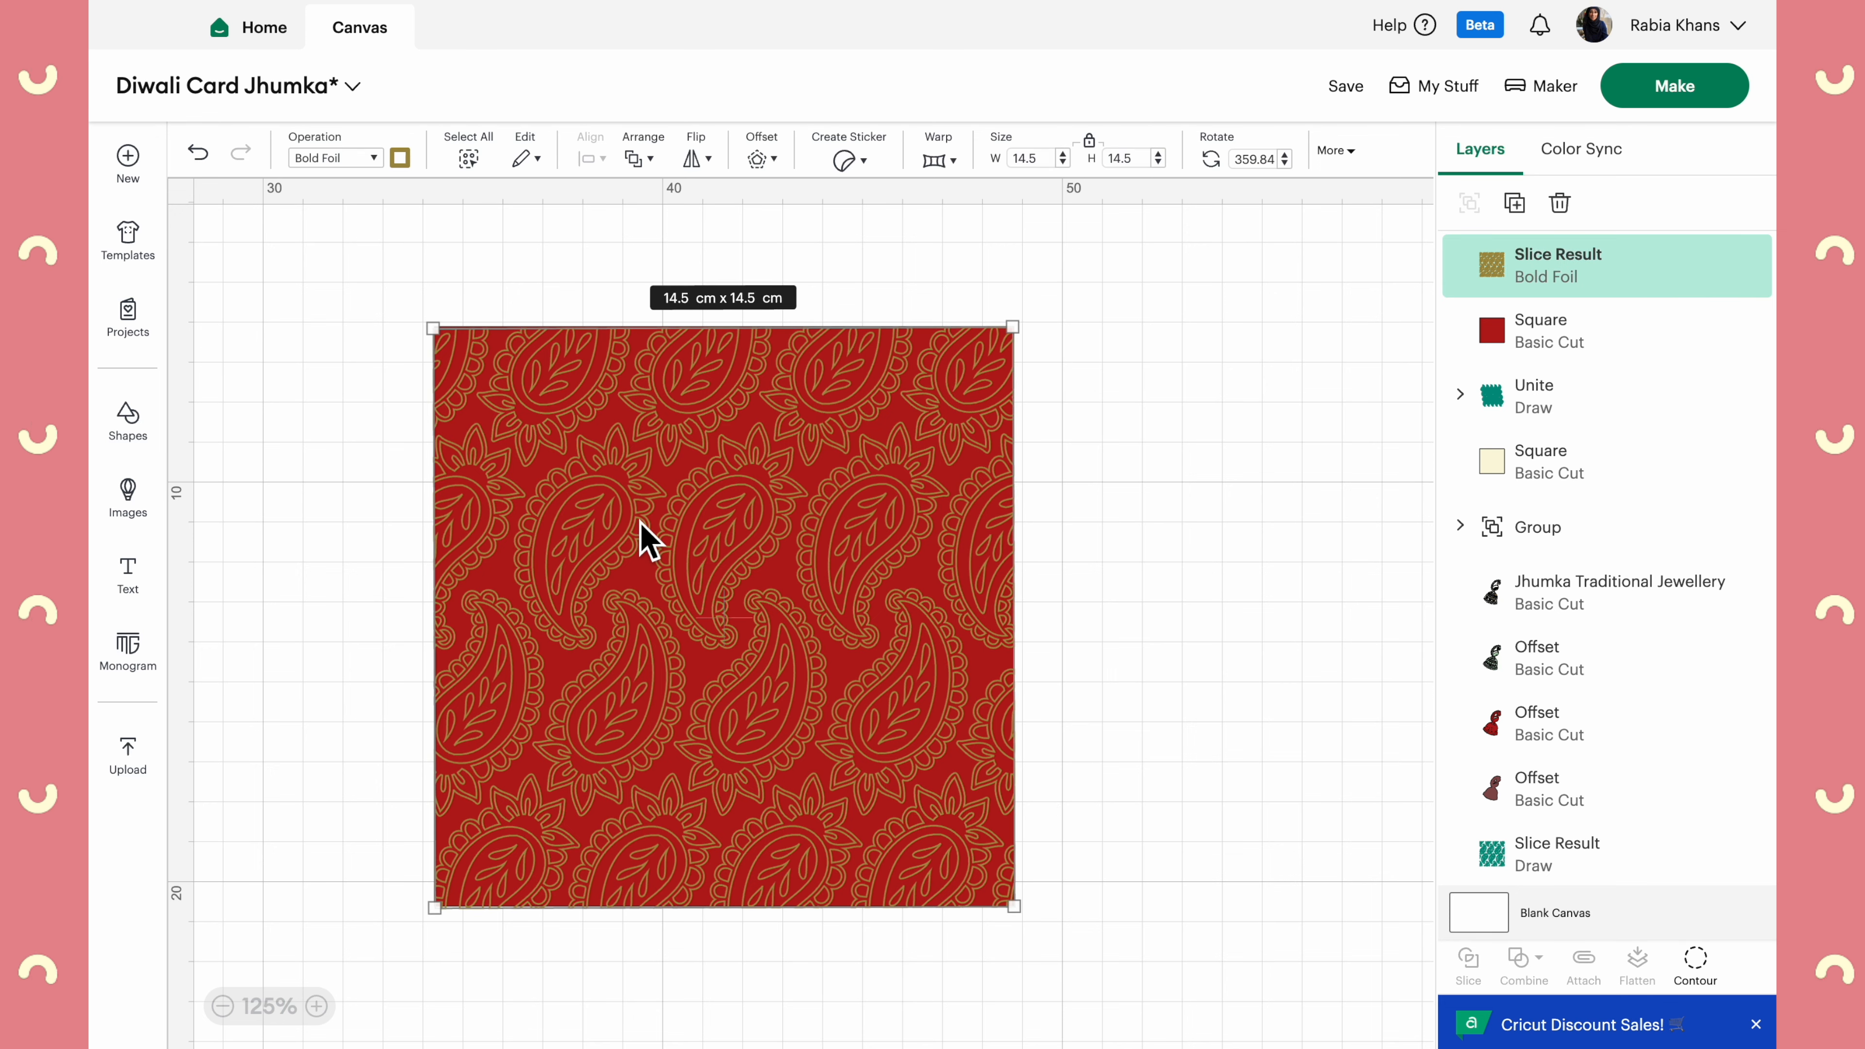
{"action": "key", "text": "Up"}
{"action": "key", "text": "Up"}
{"action": "key", "text": "Up"}
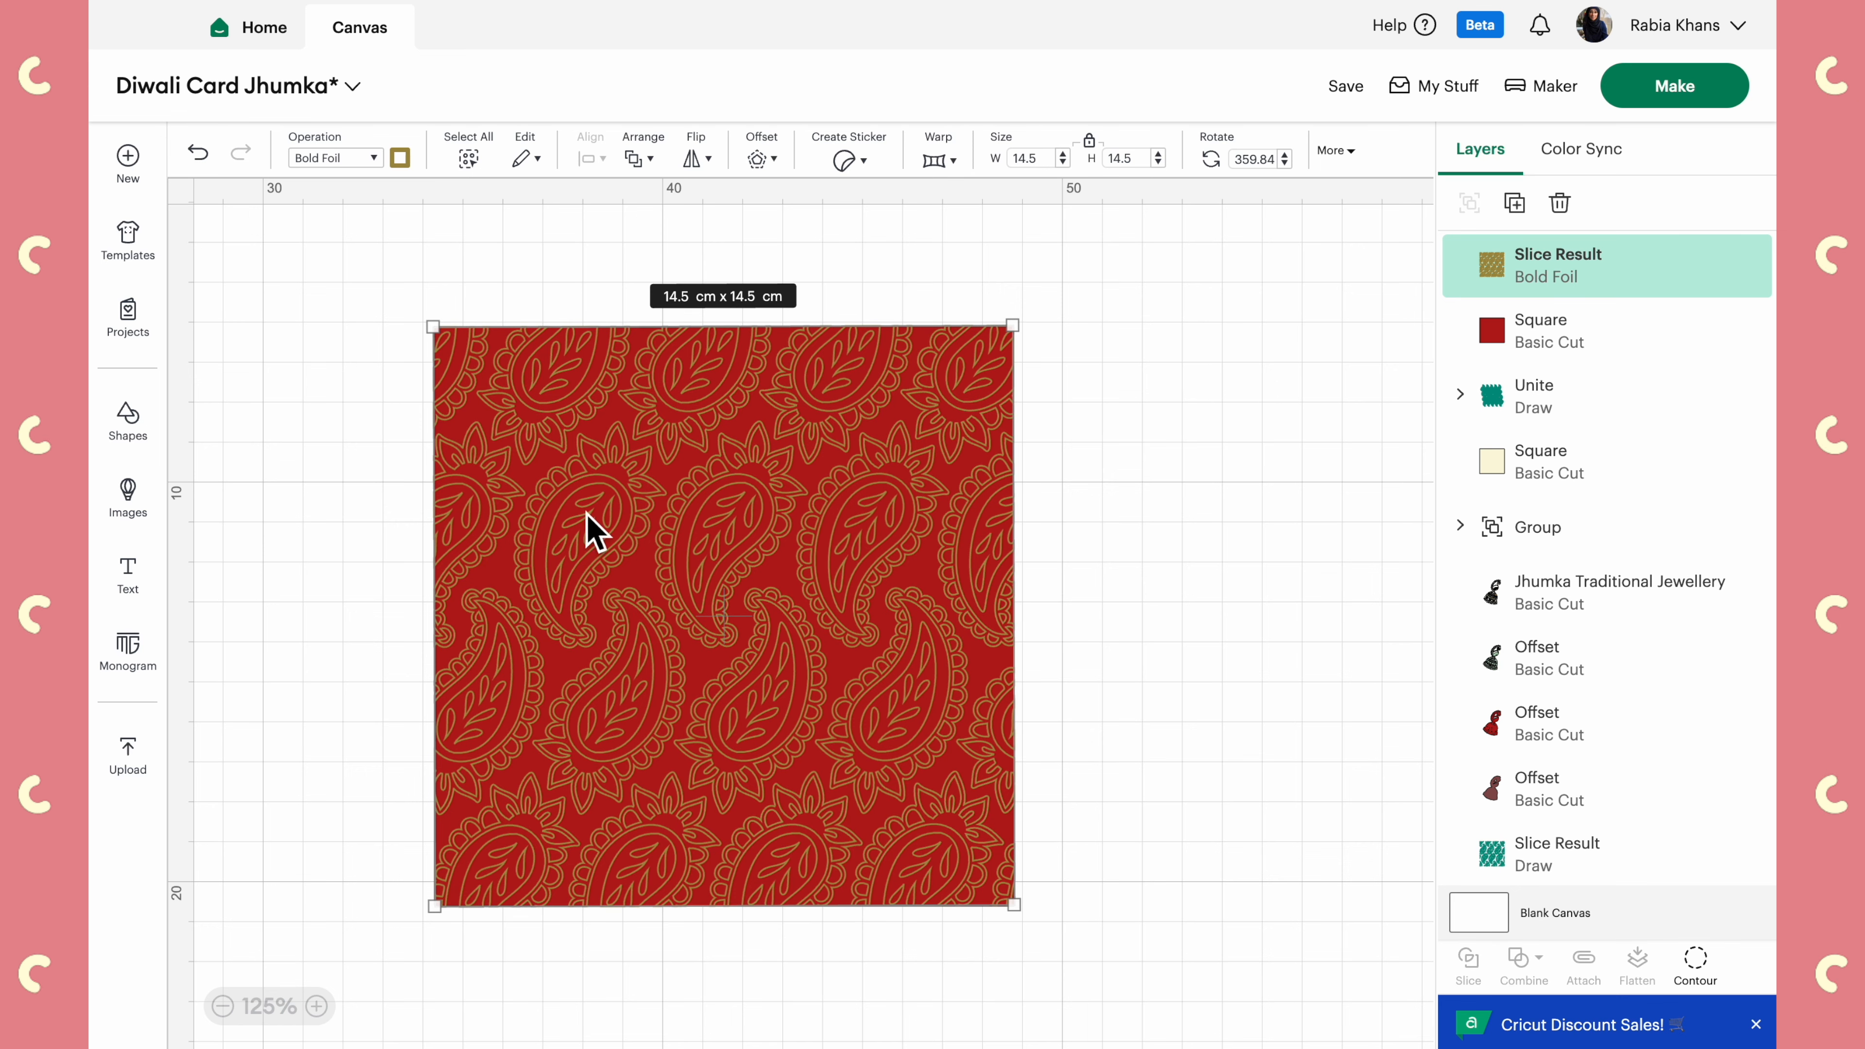
{"action": "left_click", "coordinate": [300, 404]}
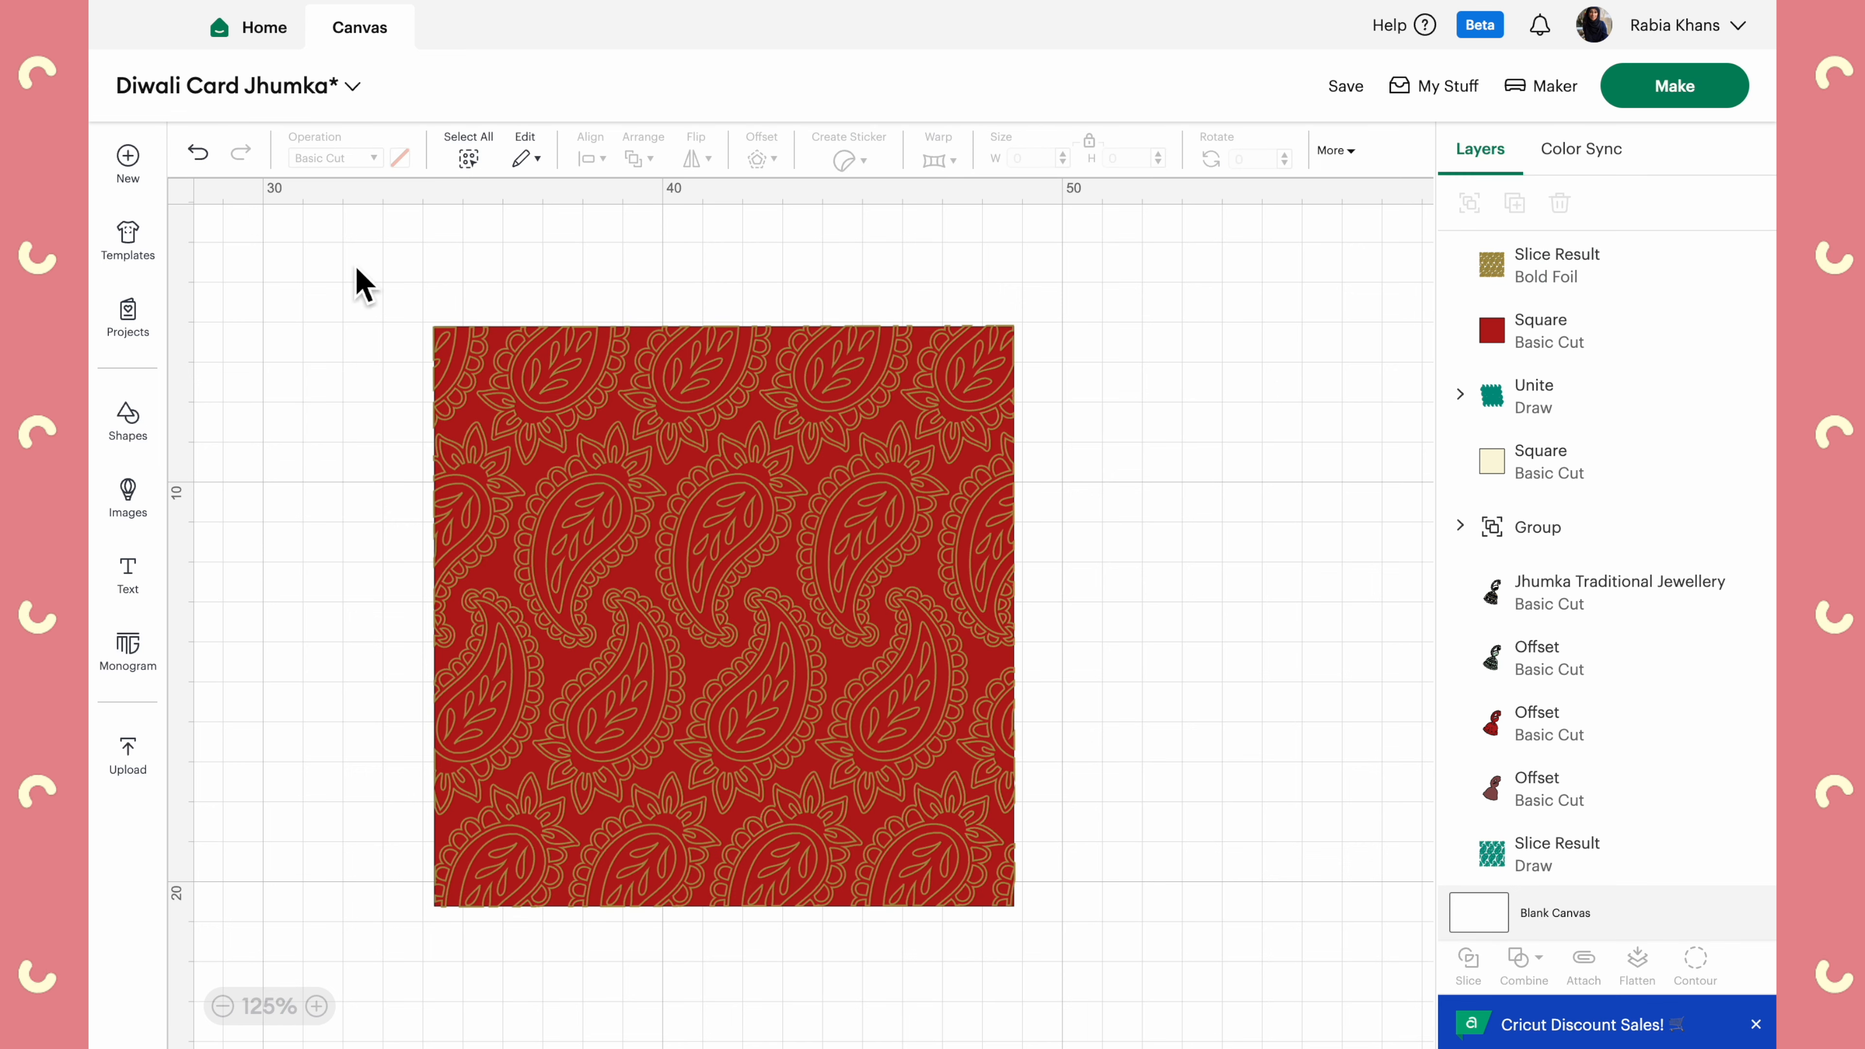
{"action": "left_click", "coordinate": [612, 404]}
{"action": "left_click", "coordinate": [198, 154]}
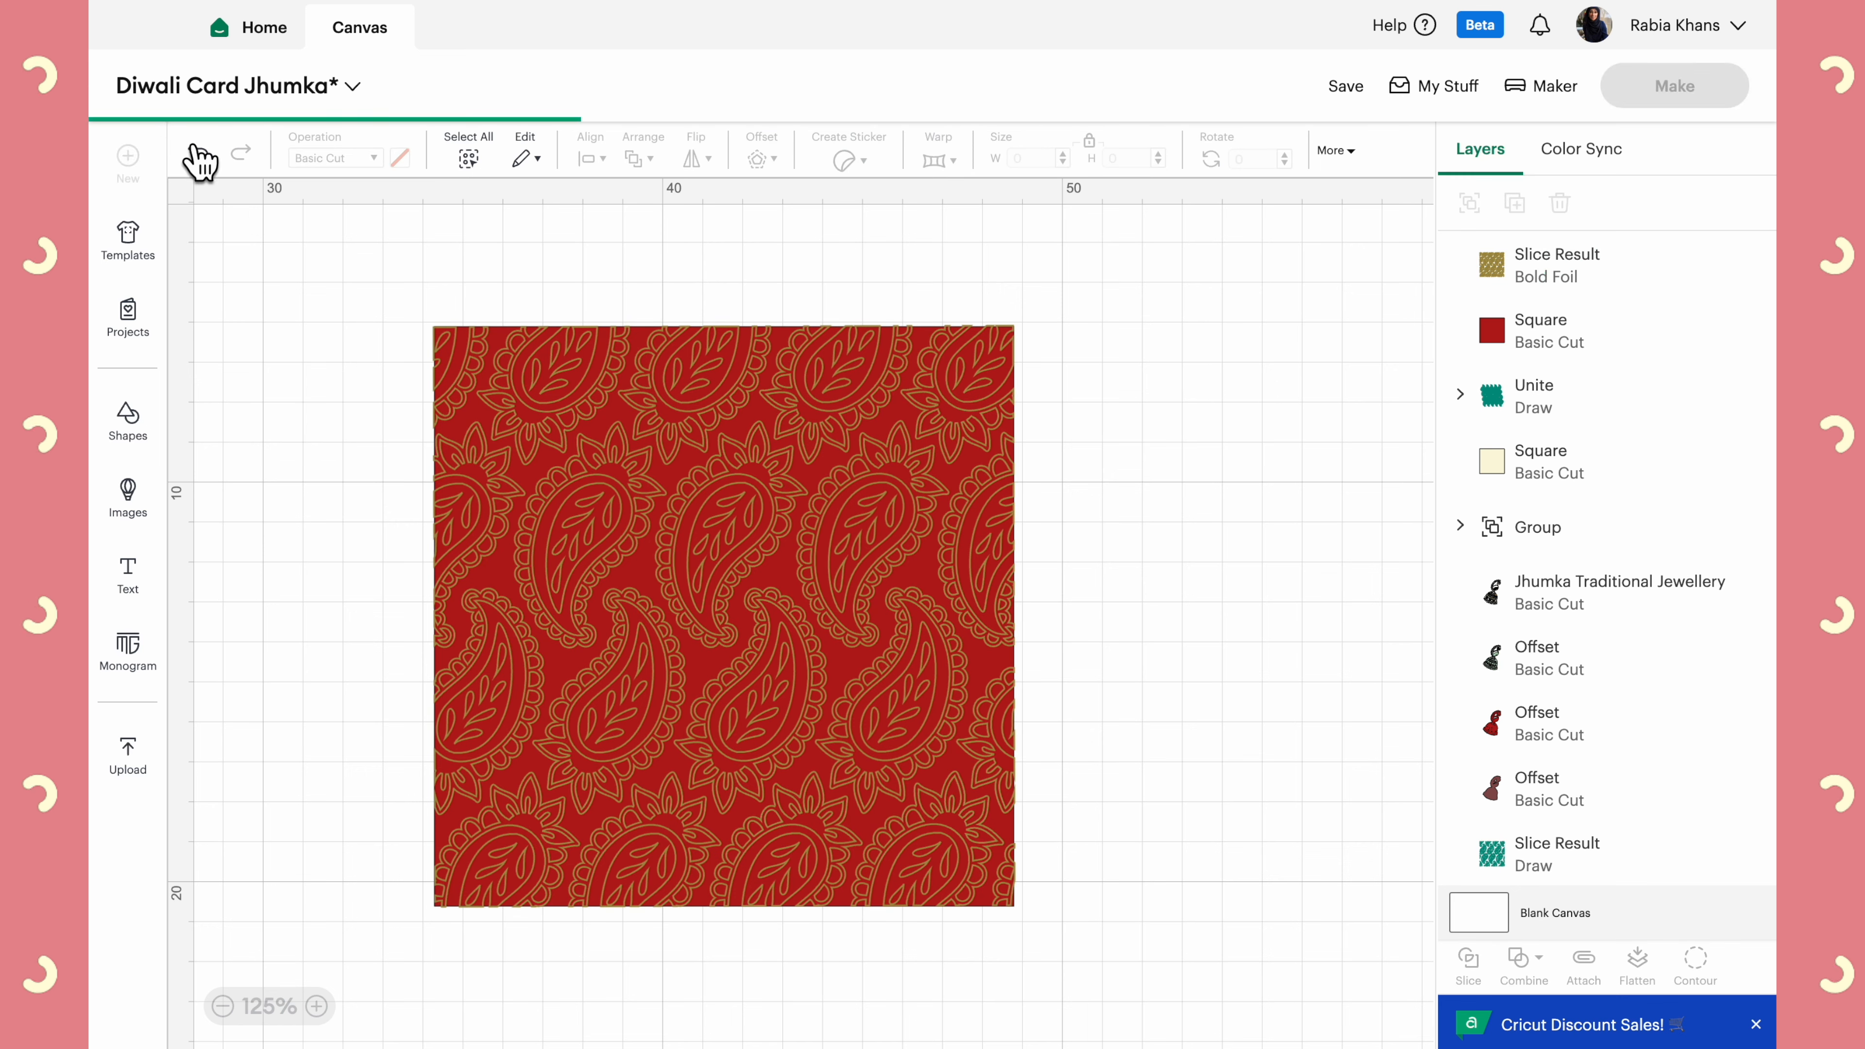
Center the turquoise pen pattern on the cream square and attach the two
{"action": "left_click", "coordinate": [596, 158]}
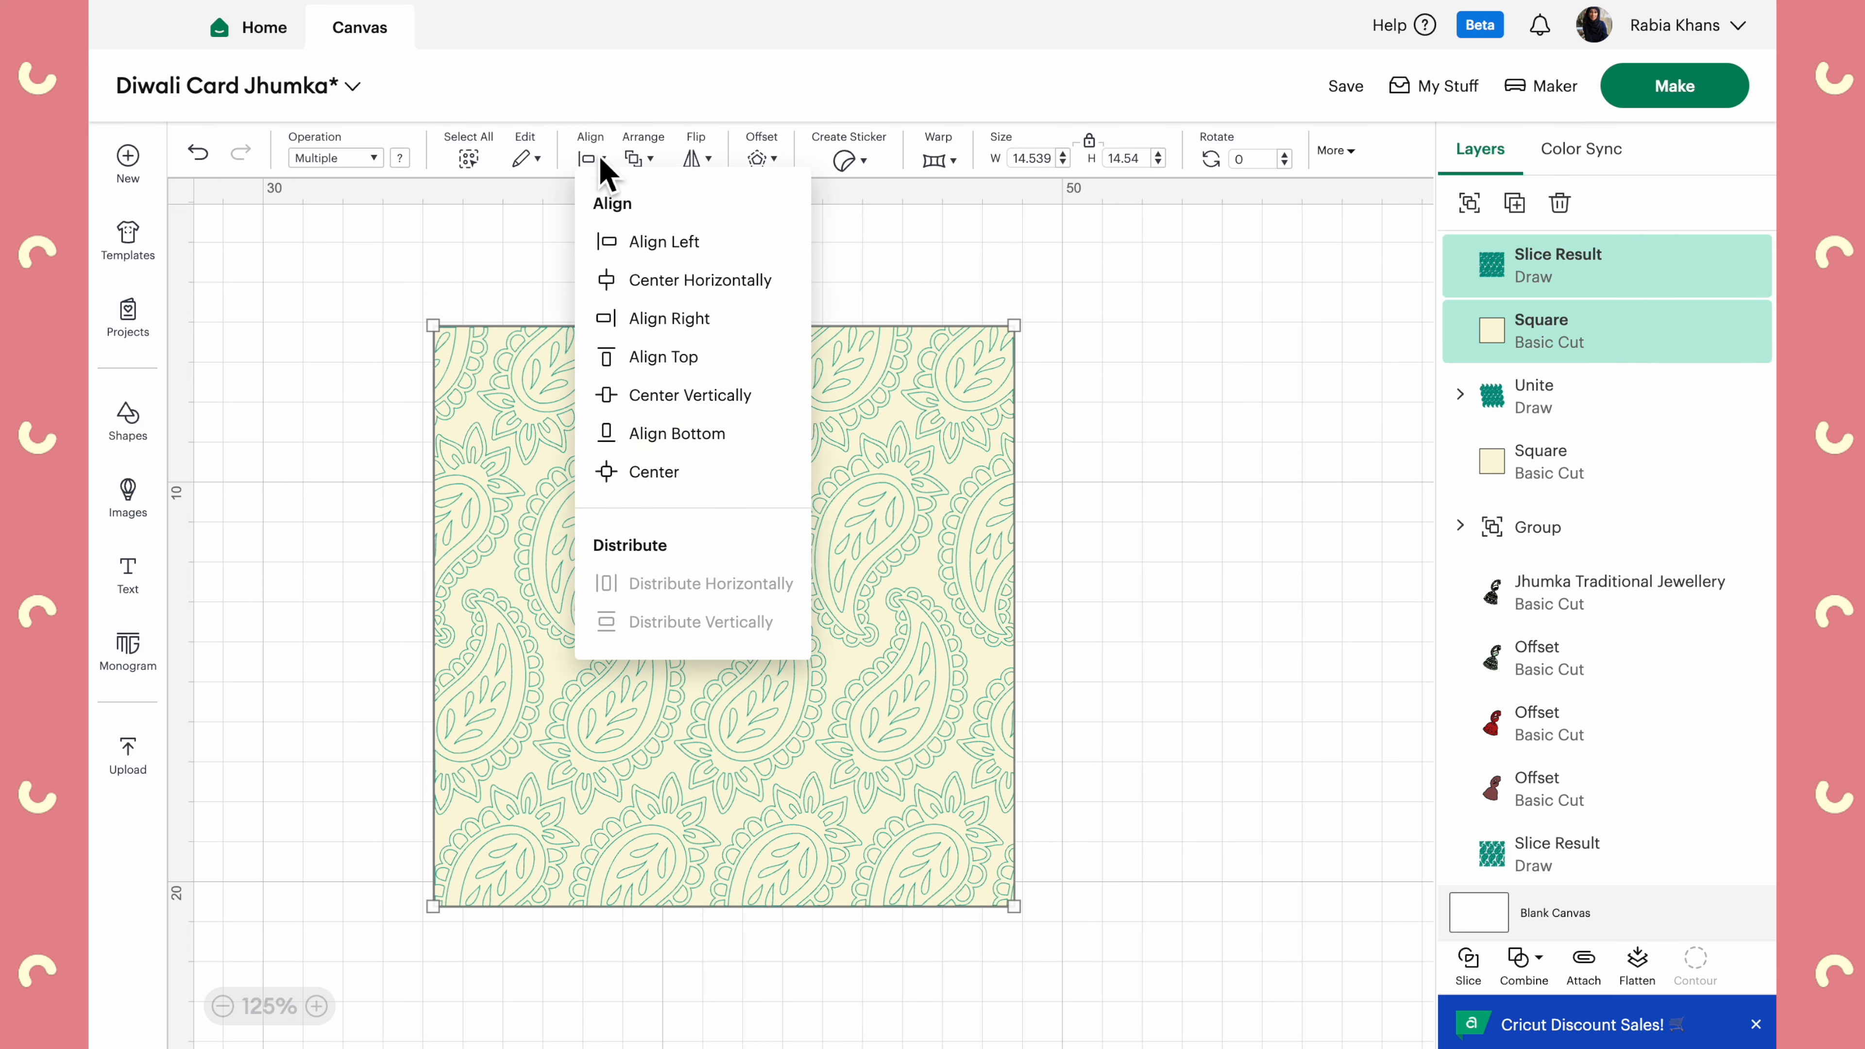
{"action": "left_click", "coordinate": [661, 473]}
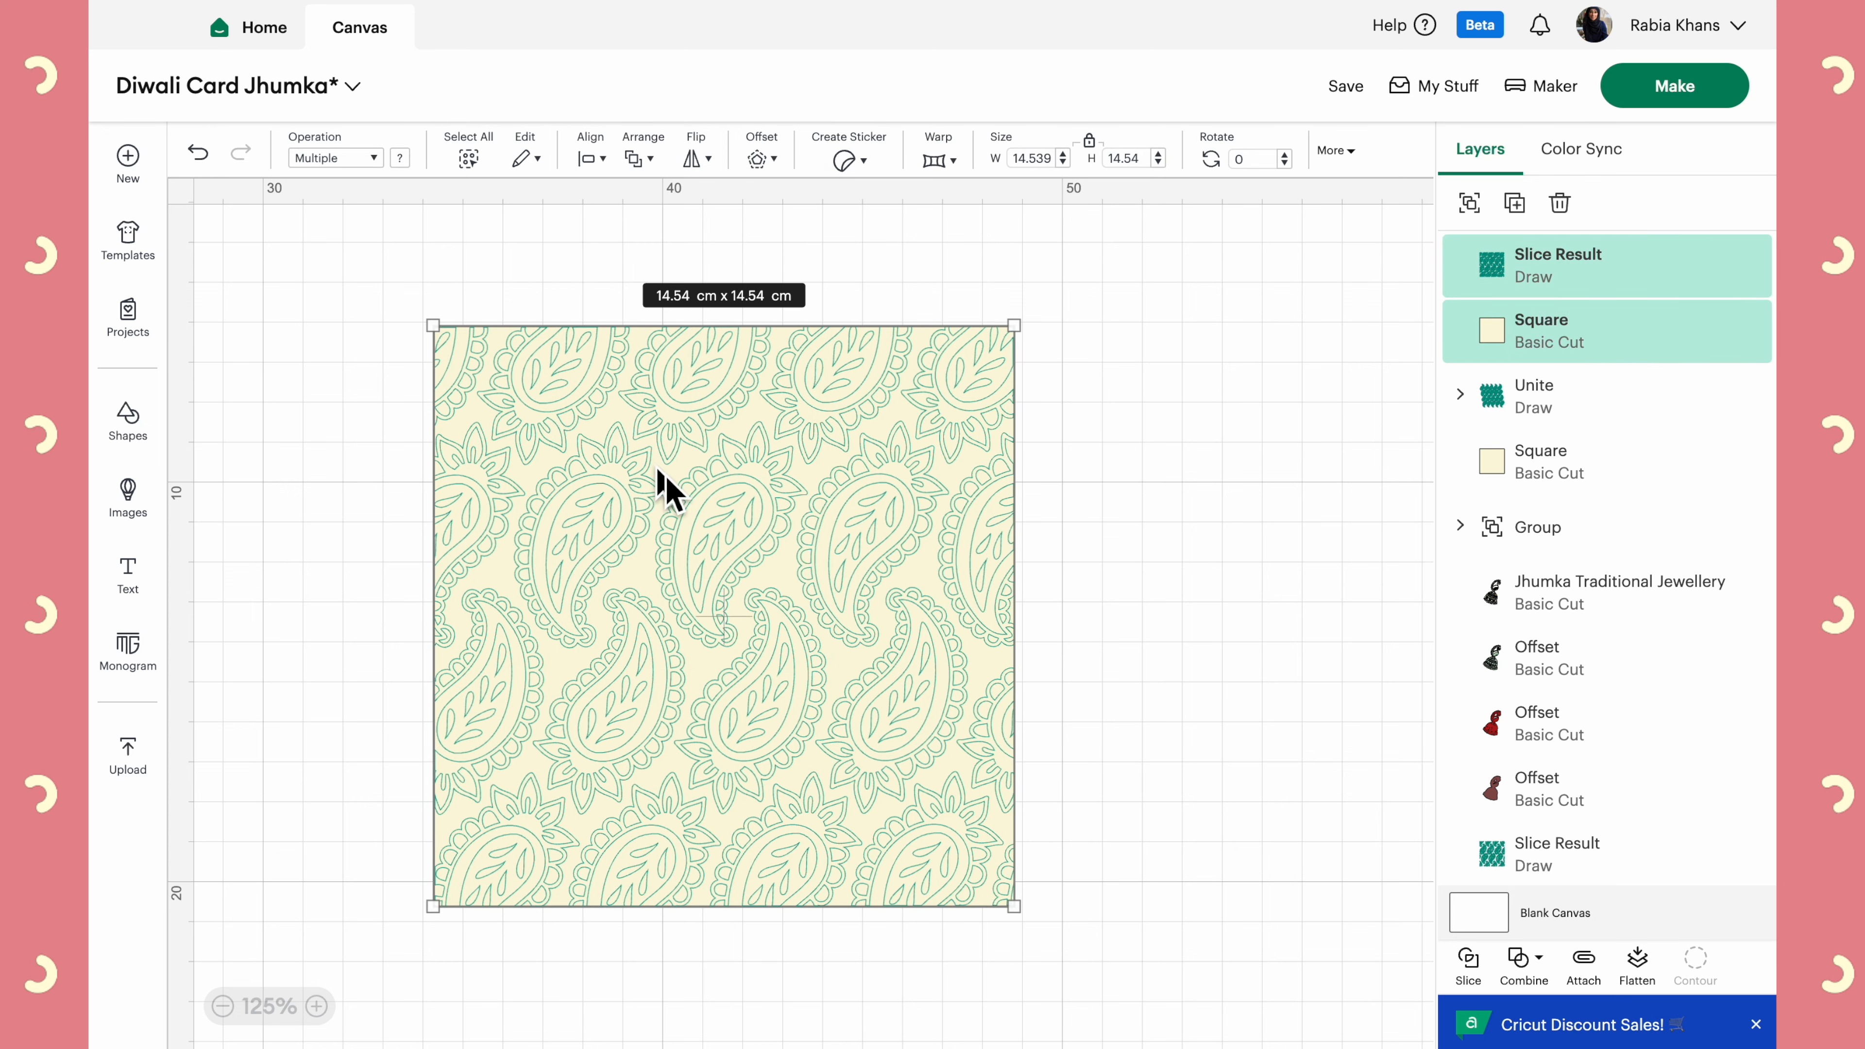
{"action": "left_click", "coordinate": [1584, 968]}
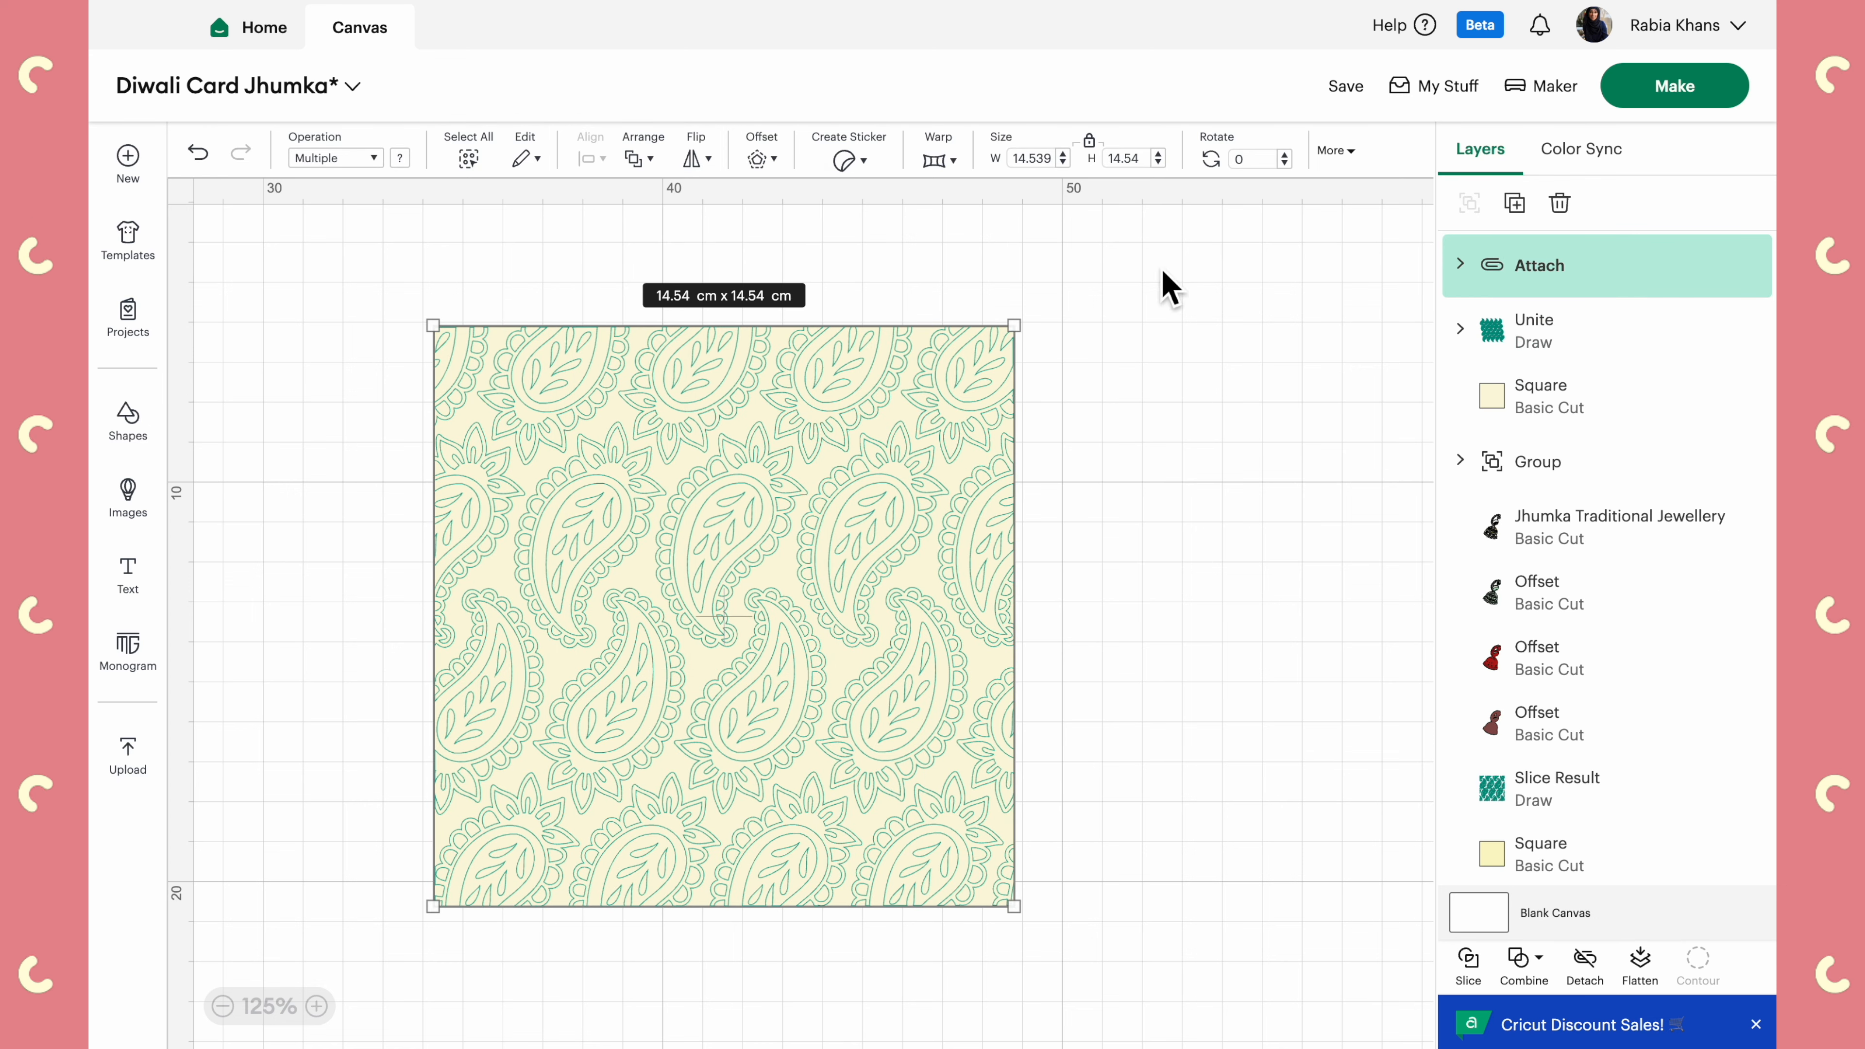
Move the attached paisley background slightly right and up on the canvas
{"action": "left_click", "coordinate": [1057, 483]}
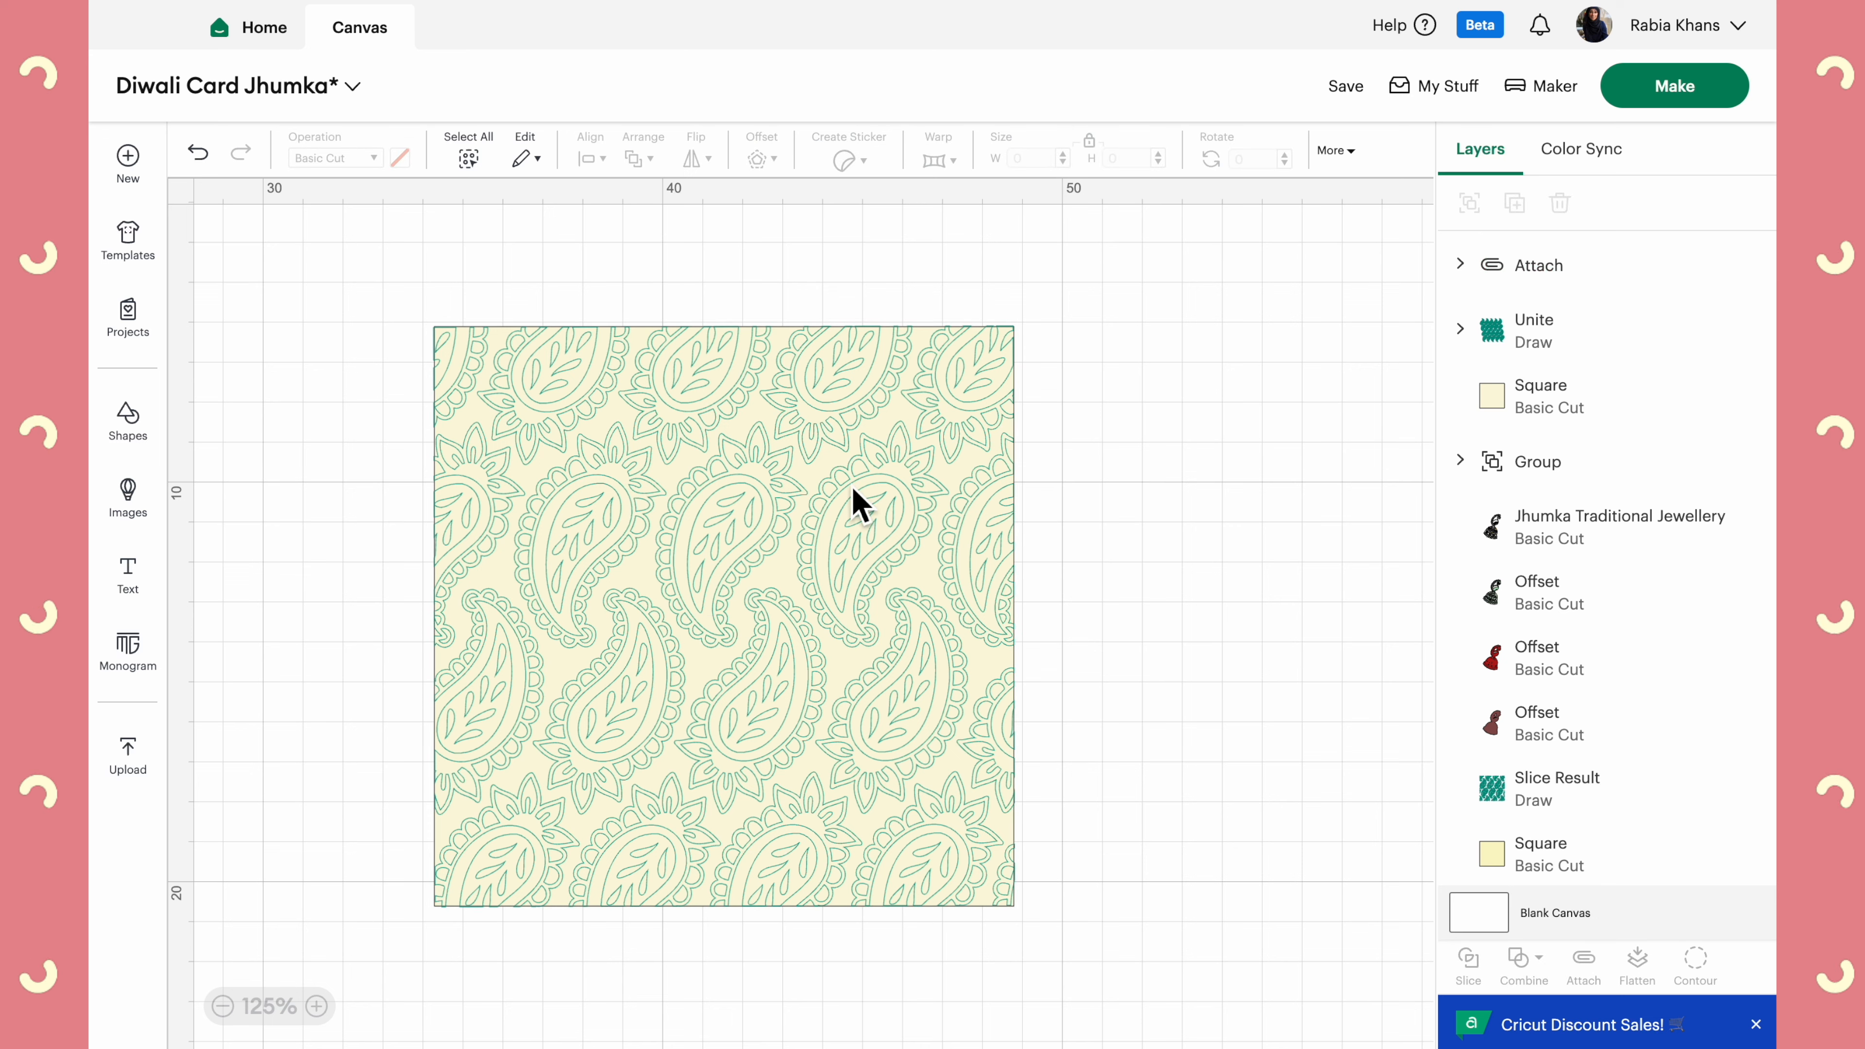
{"action": "left_click", "coordinate": [848, 506]}
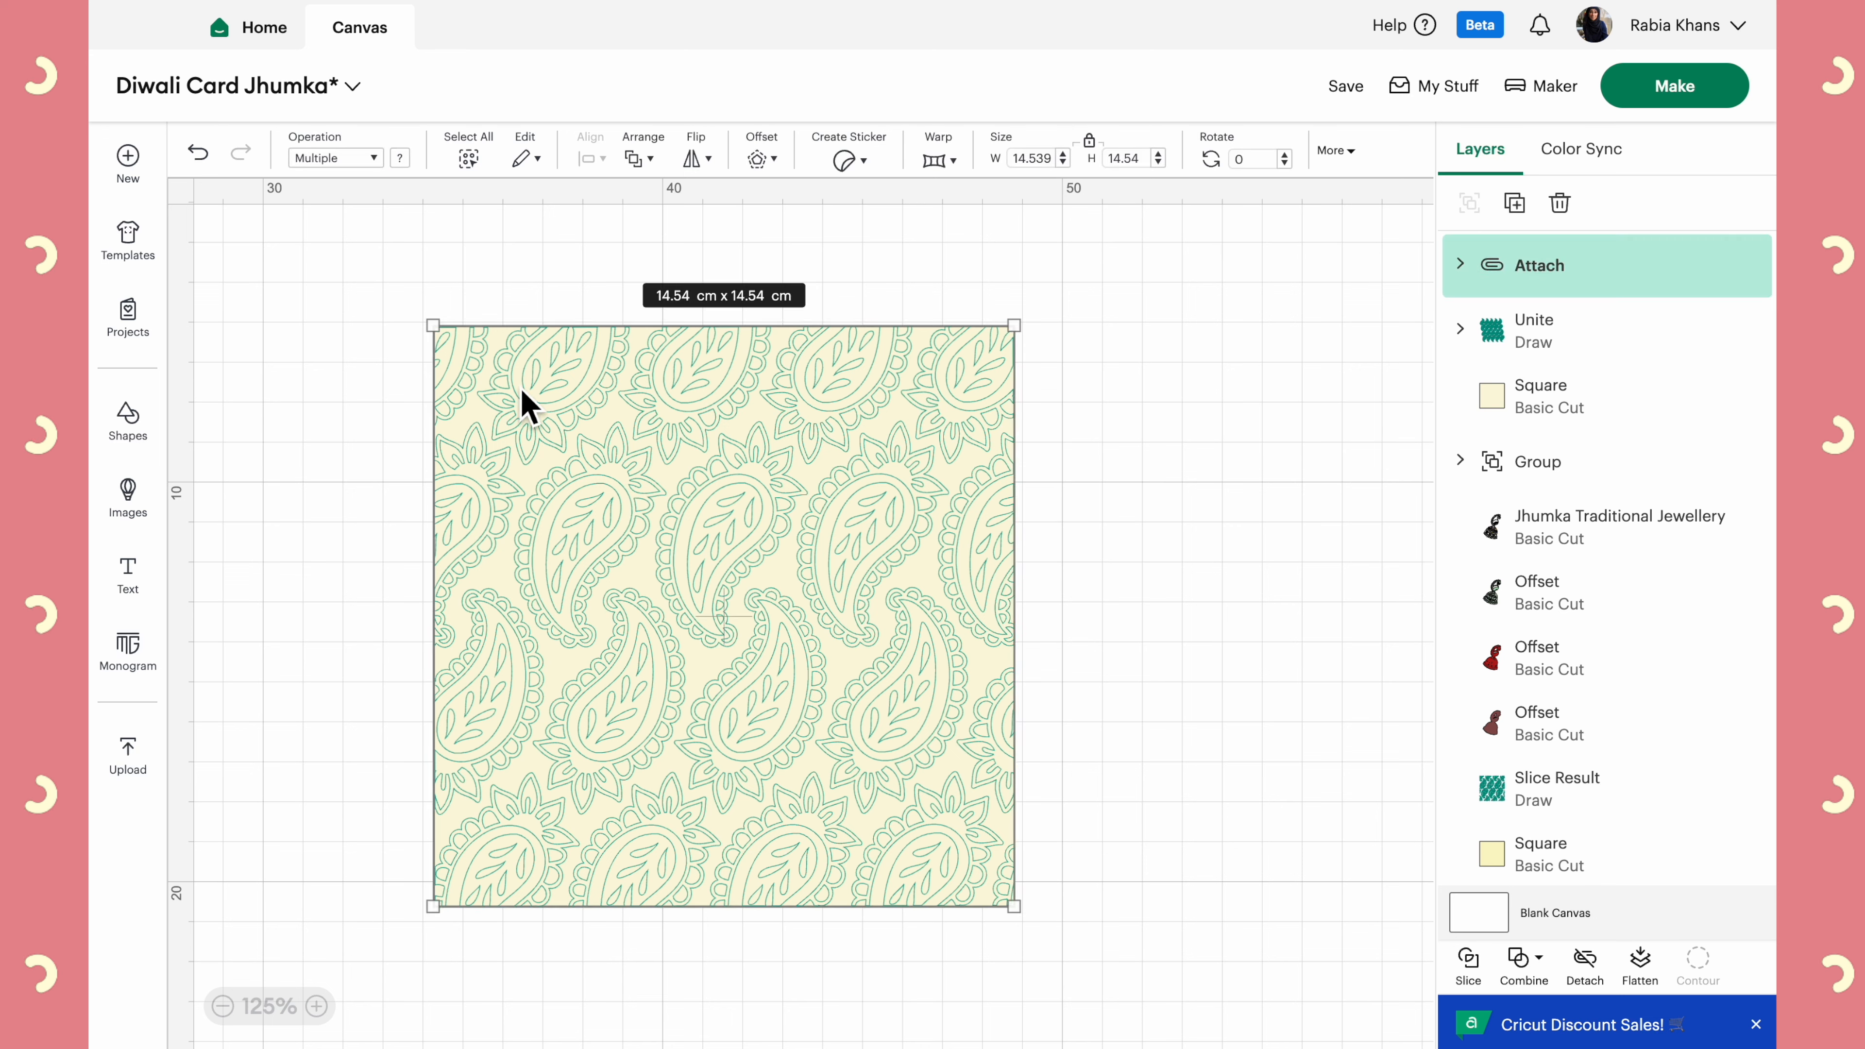
{"action": "left_click", "coordinate": [316, 329]}
{"action": "left_click_drag", "start_coordinate": [596, 604], "coordinate": [736, 588]}
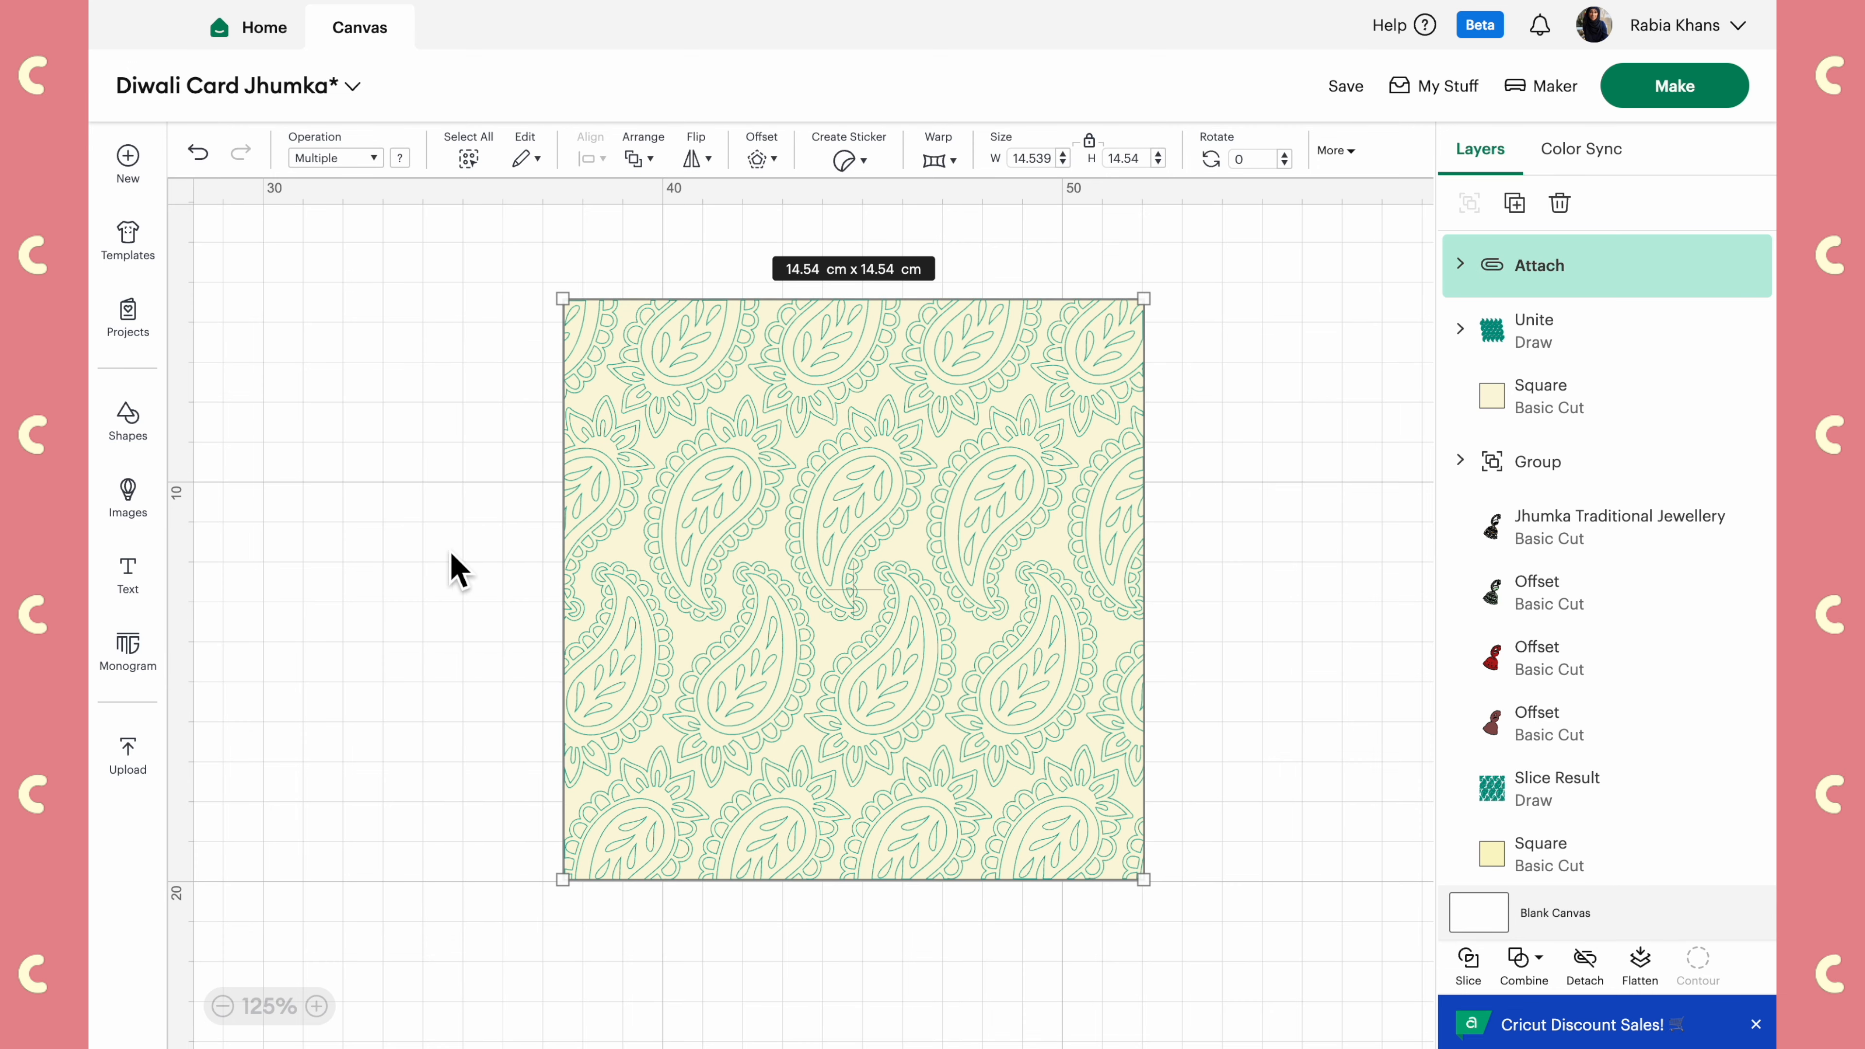
{"action": "left_click", "coordinate": [446, 549]}
Duplicate the orange jhumka layer of the left earring and place the copy on the empty canvas beside the finished card
{"action": "scroll", "coordinate": [446, 549], "scroll_direction": "left", "scroll_amount": 5}
{"action": "scroll", "coordinate": [446, 550], "scroll_direction": "left", "scroll_amount": 5}
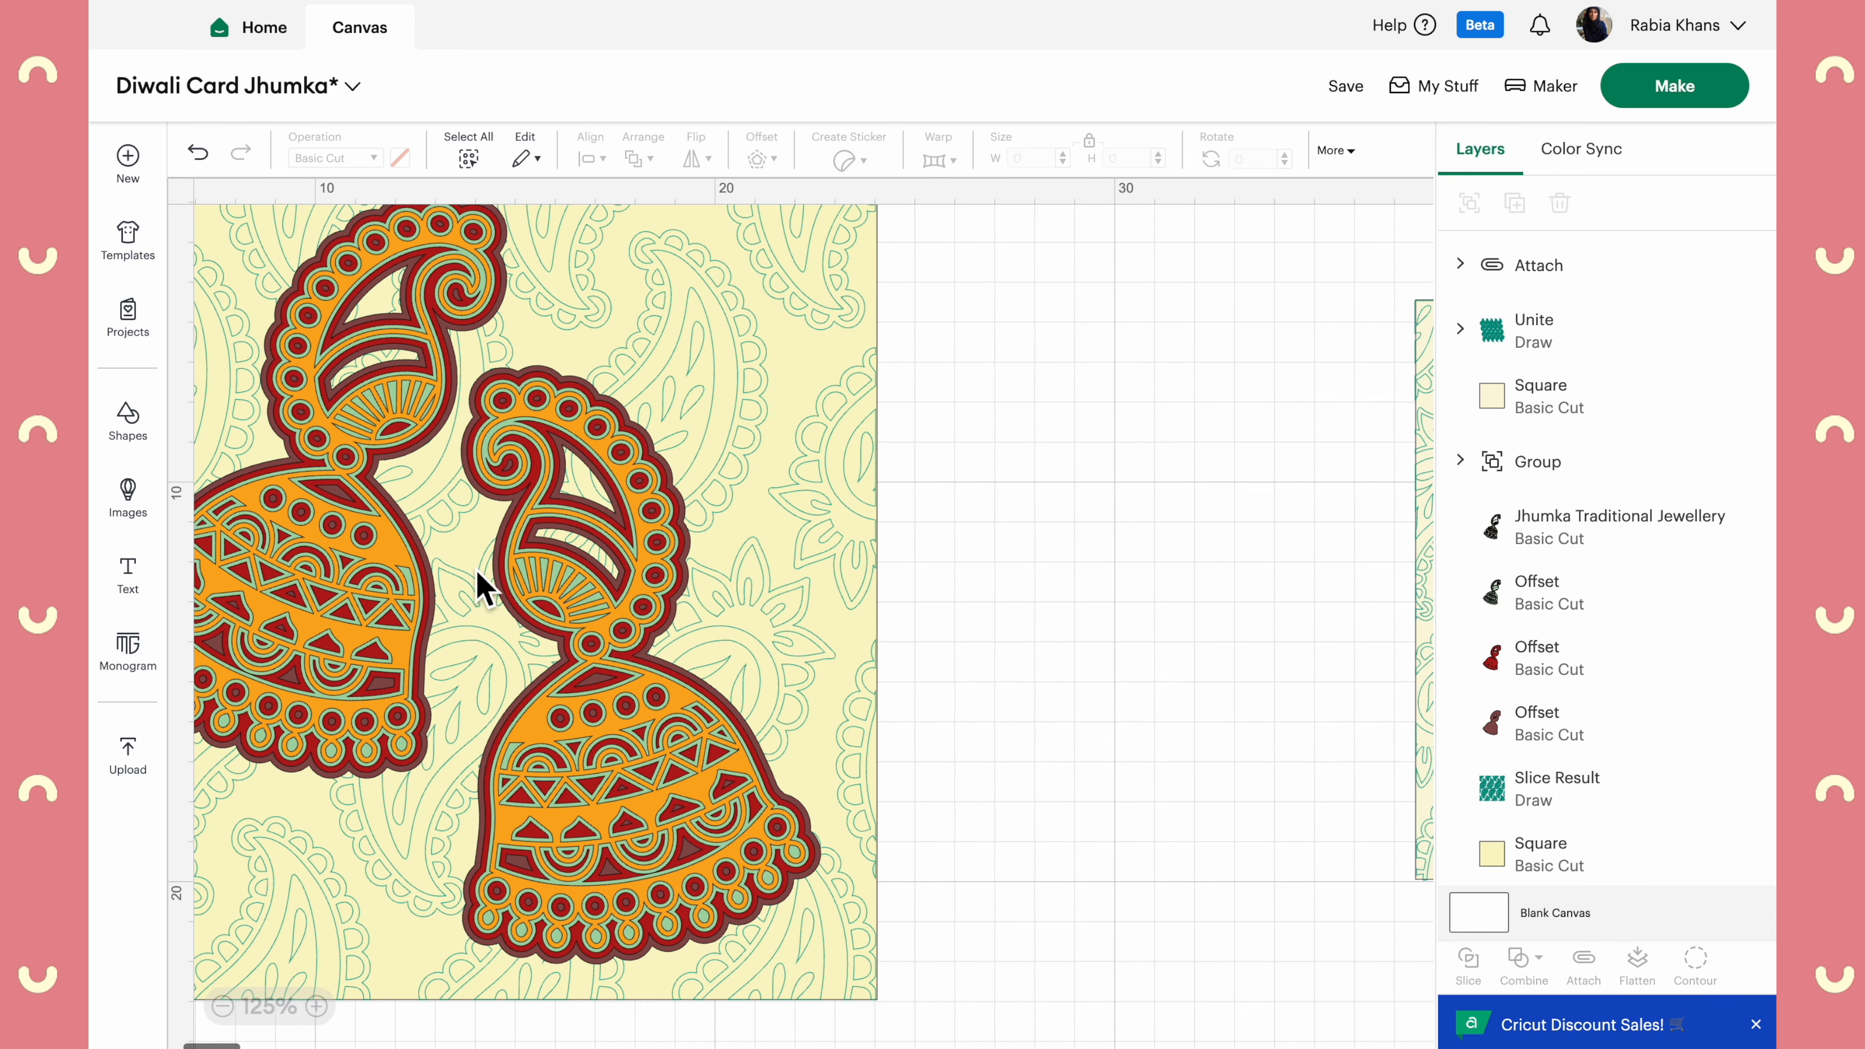
{"action": "left_click", "coordinate": [608, 685]}
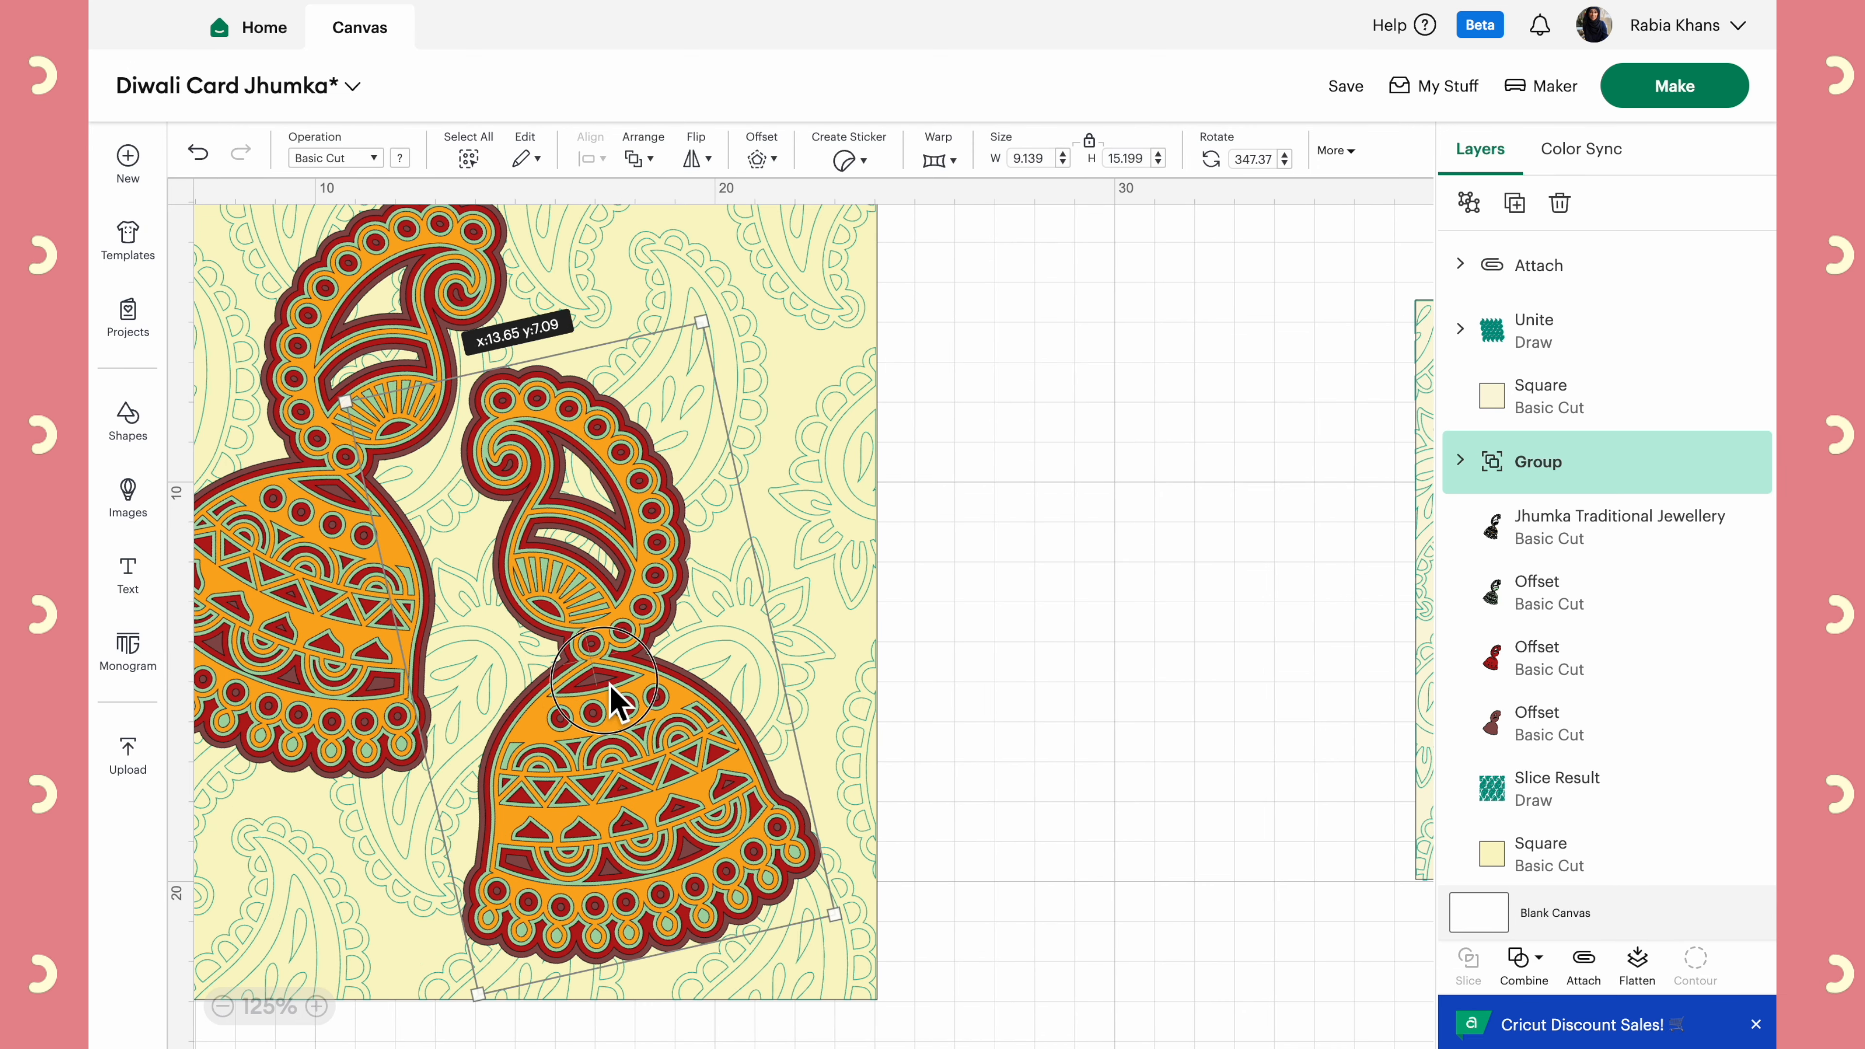
{"action": "left_click", "coordinate": [1542, 533]}
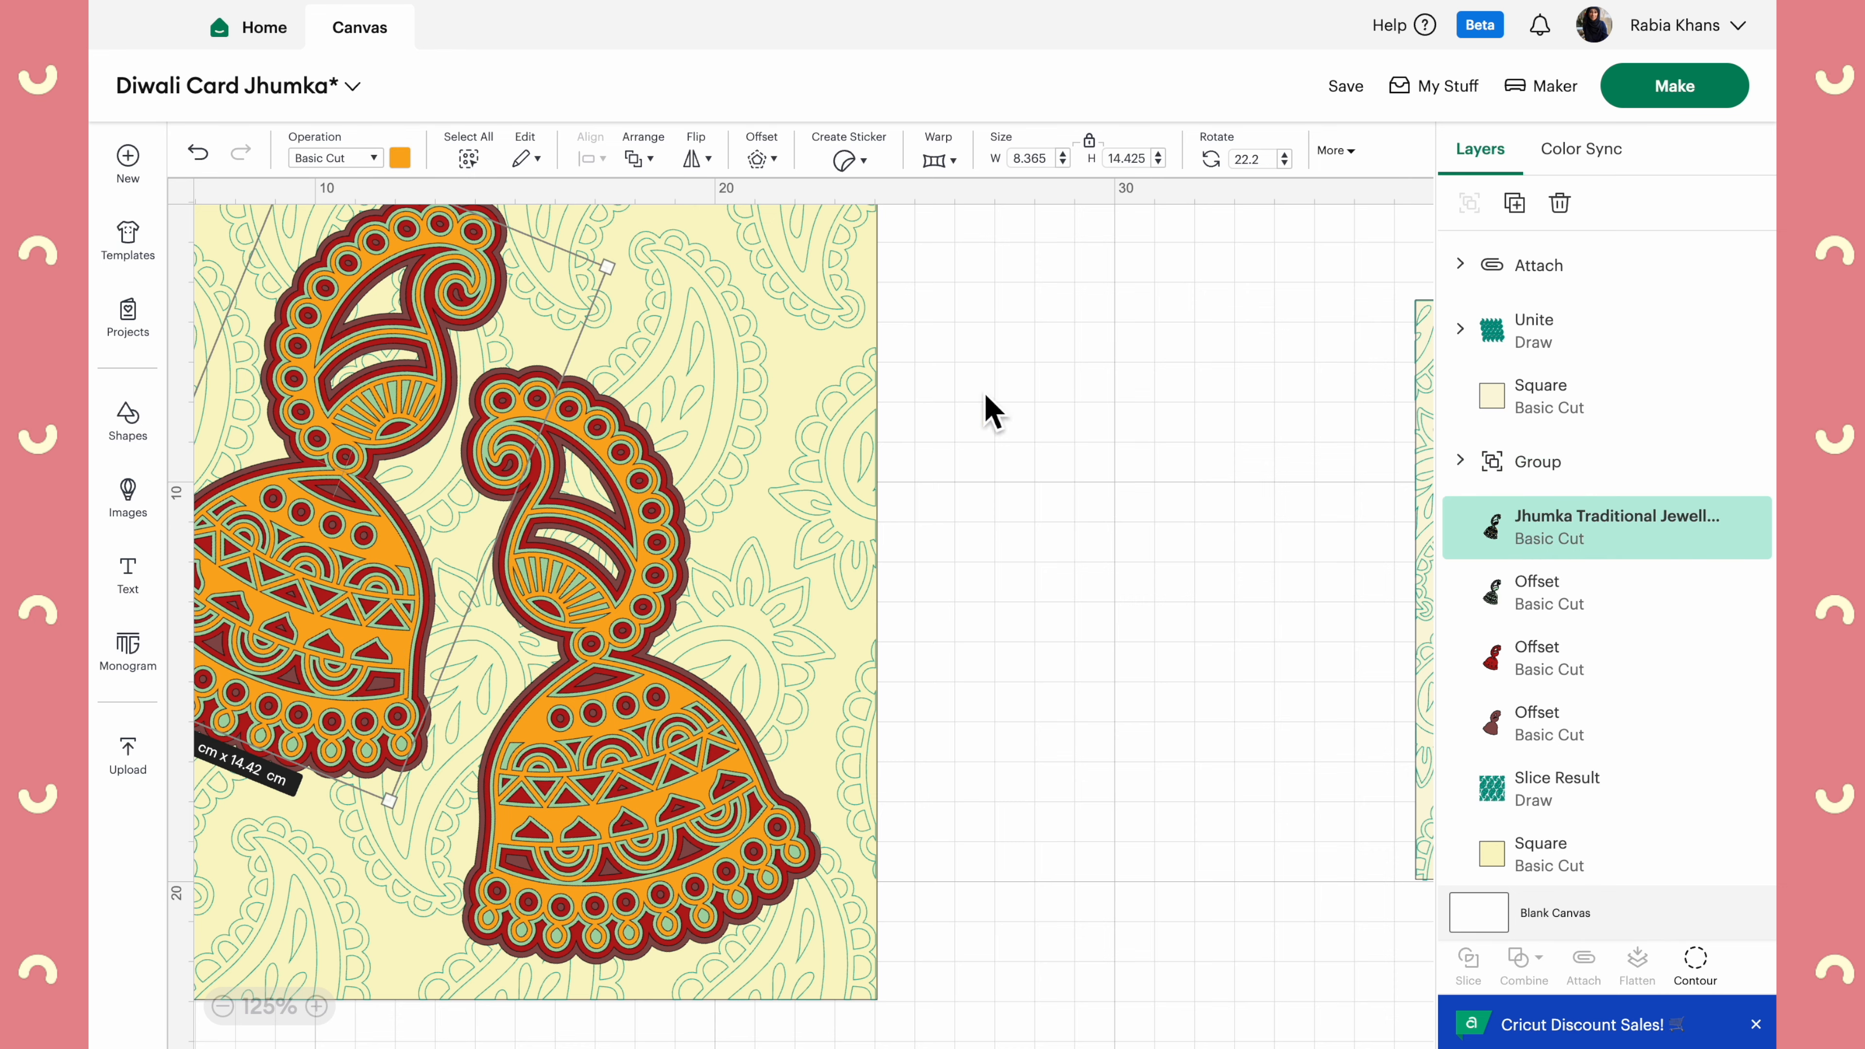
{"action": "key", "text": "super+d"}
{"action": "left_click_drag", "start_coordinate": [476, 514], "coordinate": [1233, 588]}
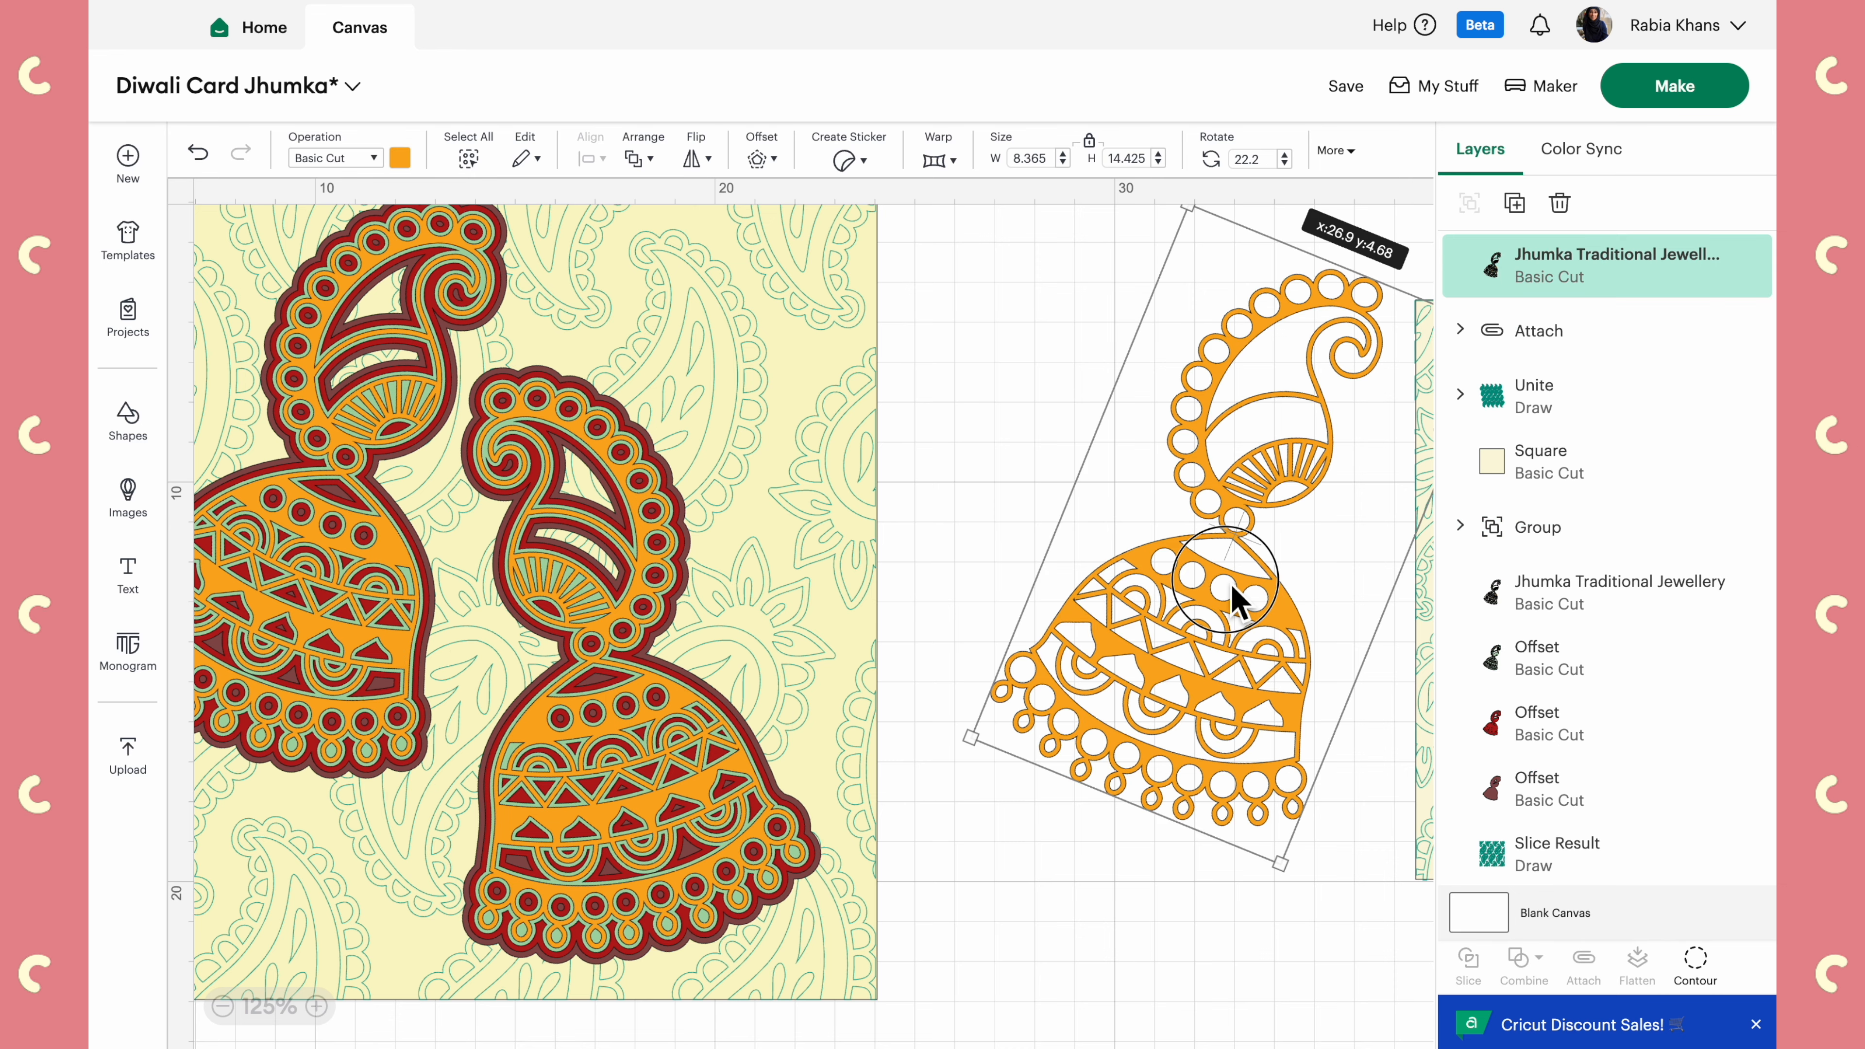
Rotate the orange jhumka copy upright to 0 degrees and move the paisley background further right to make room
{"action": "scroll", "coordinate": [1232, 589], "scroll_direction": "right", "scroll_amount": 8}
{"action": "left_click_drag", "start_coordinate": [520, 579], "coordinate": [578, 610]}
{"action": "left_click_drag", "start_coordinate": [982, 265], "coordinate": [1090, 427]}
{"action": "left_click_drag", "start_coordinate": [1010, 459], "coordinate": [1228, 458]}
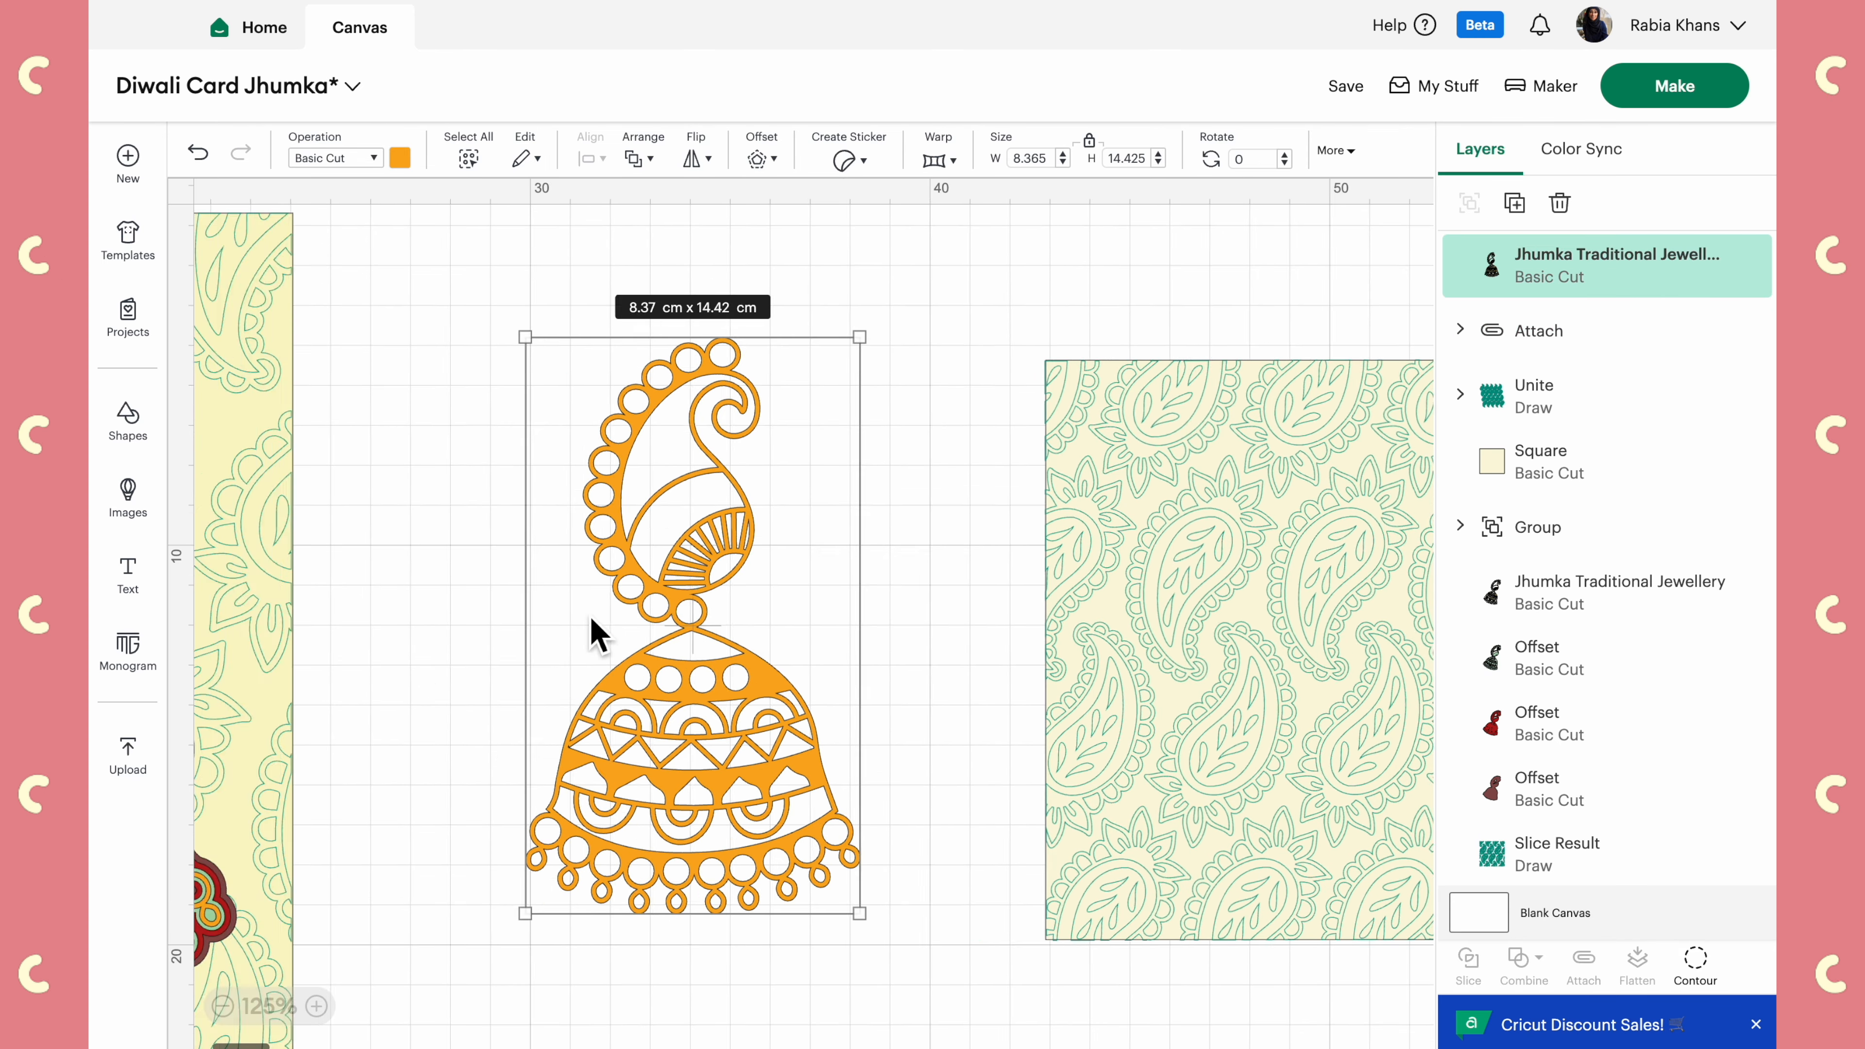
{"action": "scroll", "coordinate": [597, 633], "scroll_direction": "right", "scroll_amount": 5}
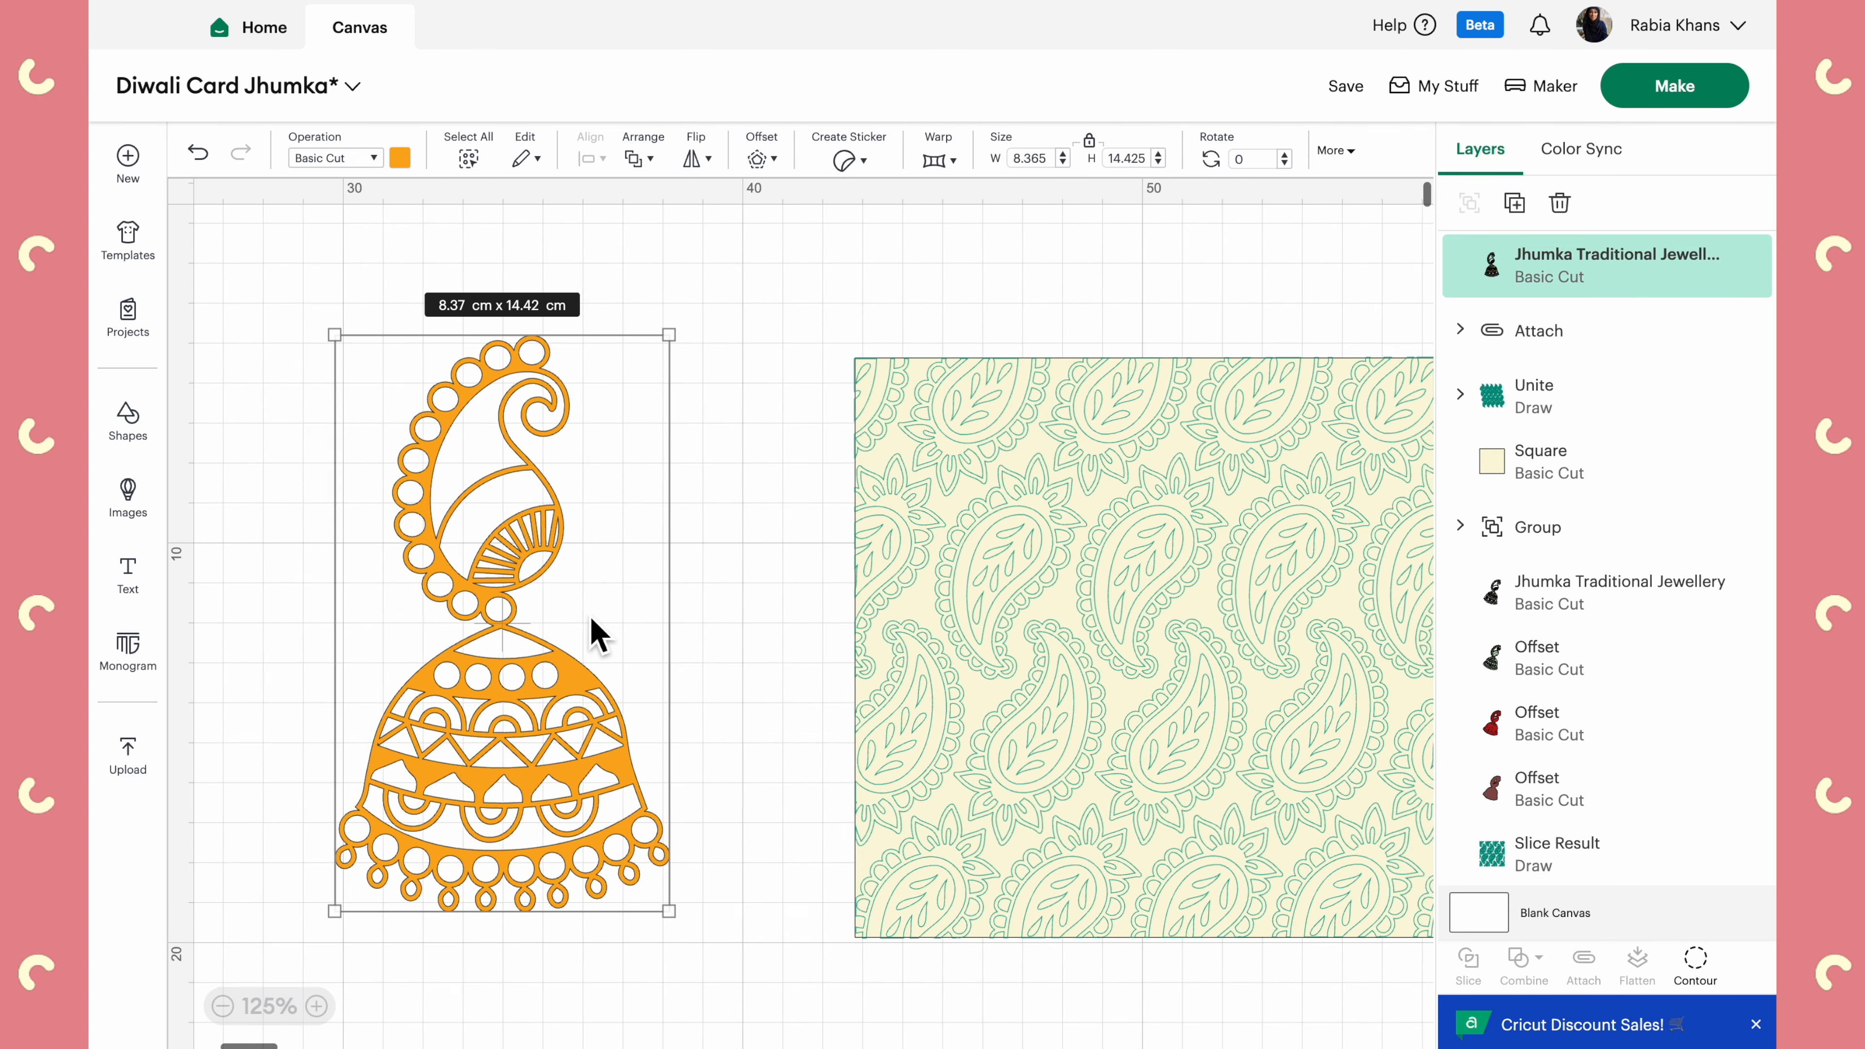
Compare the loose orange jhumka copy with the layered earring group on the finished card
{"action": "left_click", "coordinate": [873, 575]}
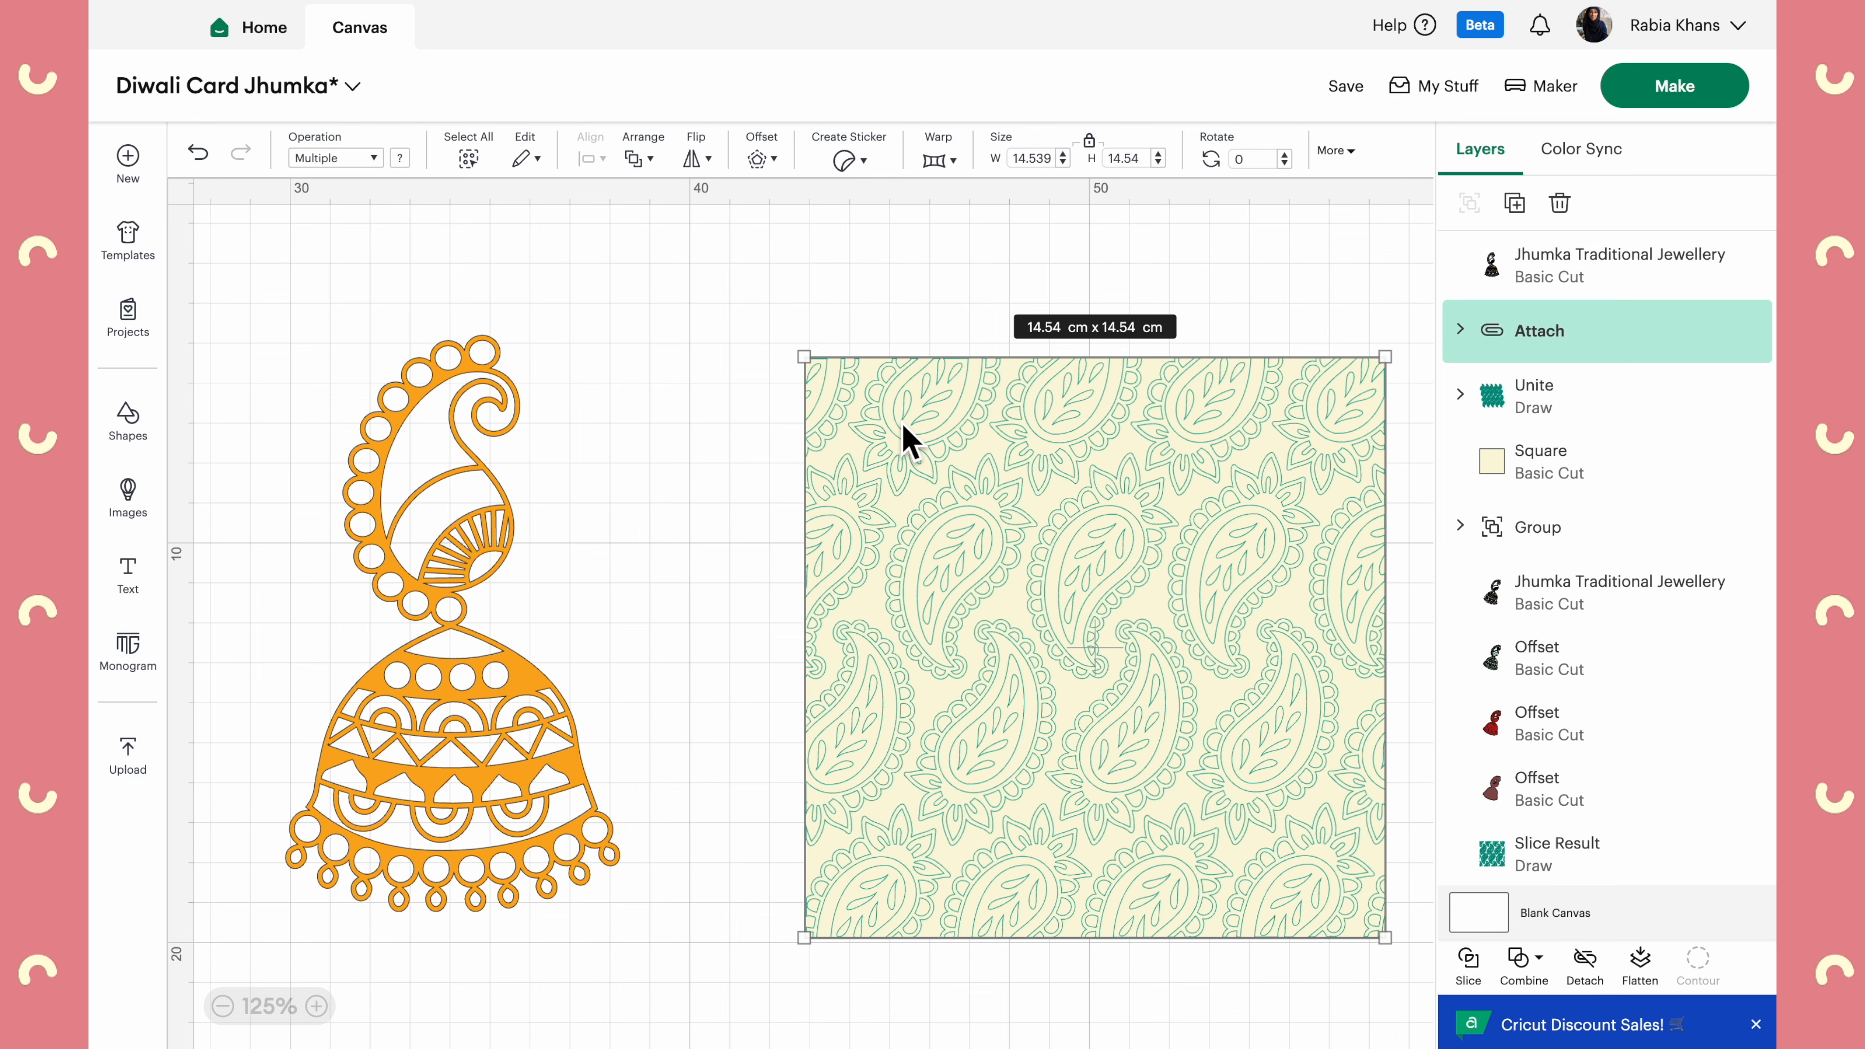
{"action": "left_click", "coordinate": [471, 658]}
{"action": "left_click_drag", "start_coordinate": [382, 665], "coordinate": [453, 628]}
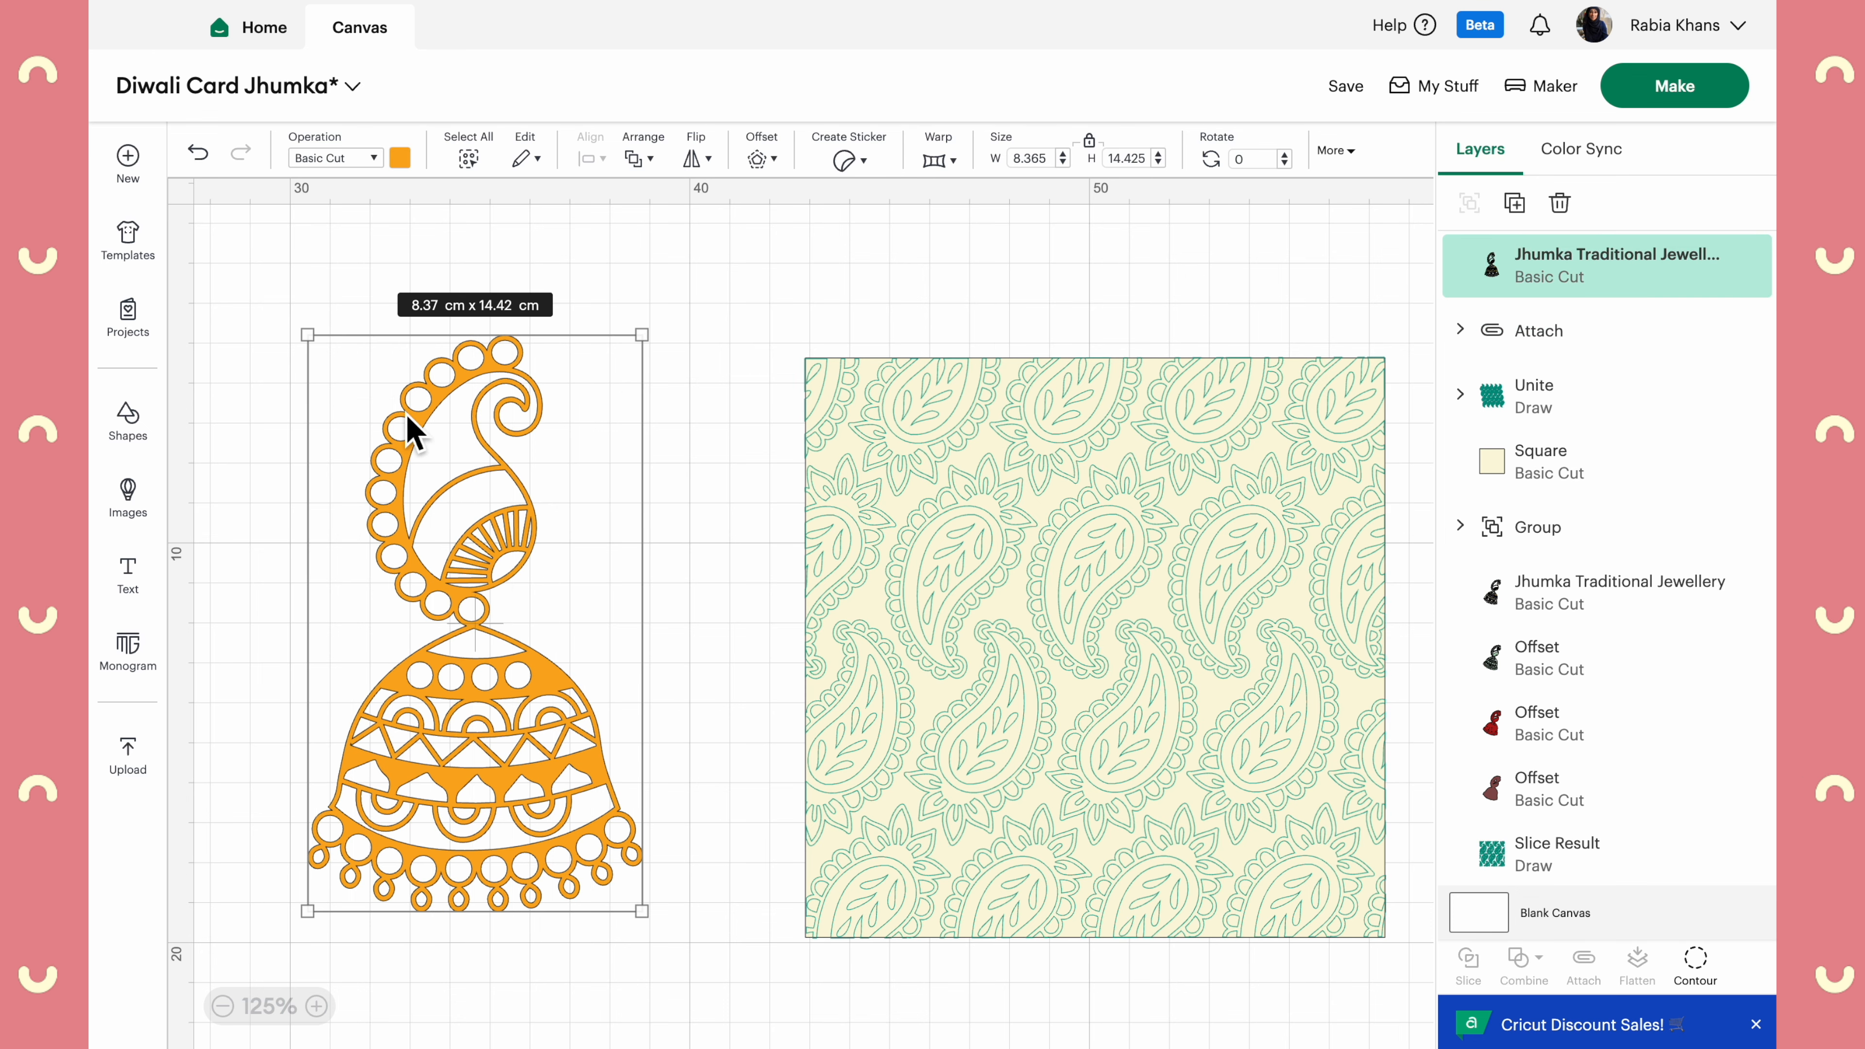
{"action": "scroll", "coordinate": [407, 418], "scroll_direction": "left", "scroll_amount": 5}
{"action": "right_click", "coordinate": [366, 683]}
{"action": "key", "text": "Escape"}
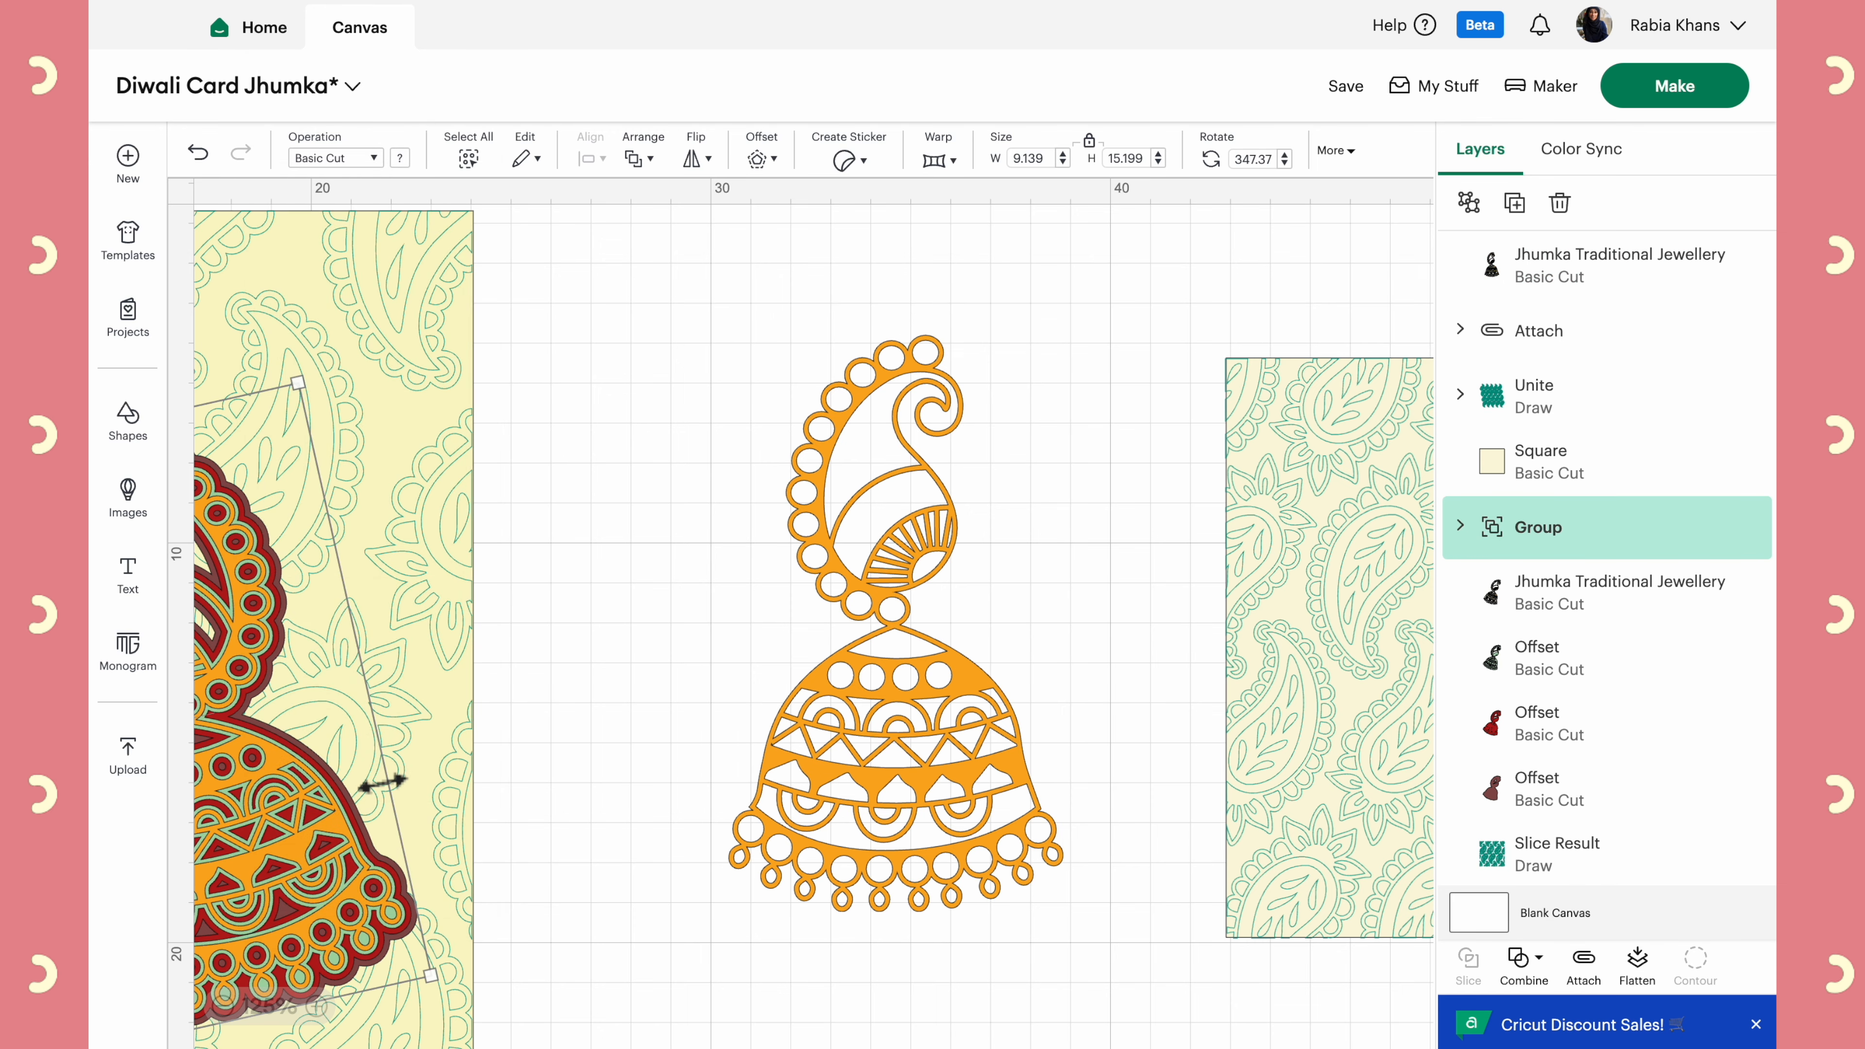
{"action": "scroll", "coordinate": [470, 661], "scroll_direction": "left", "scroll_amount": 5}
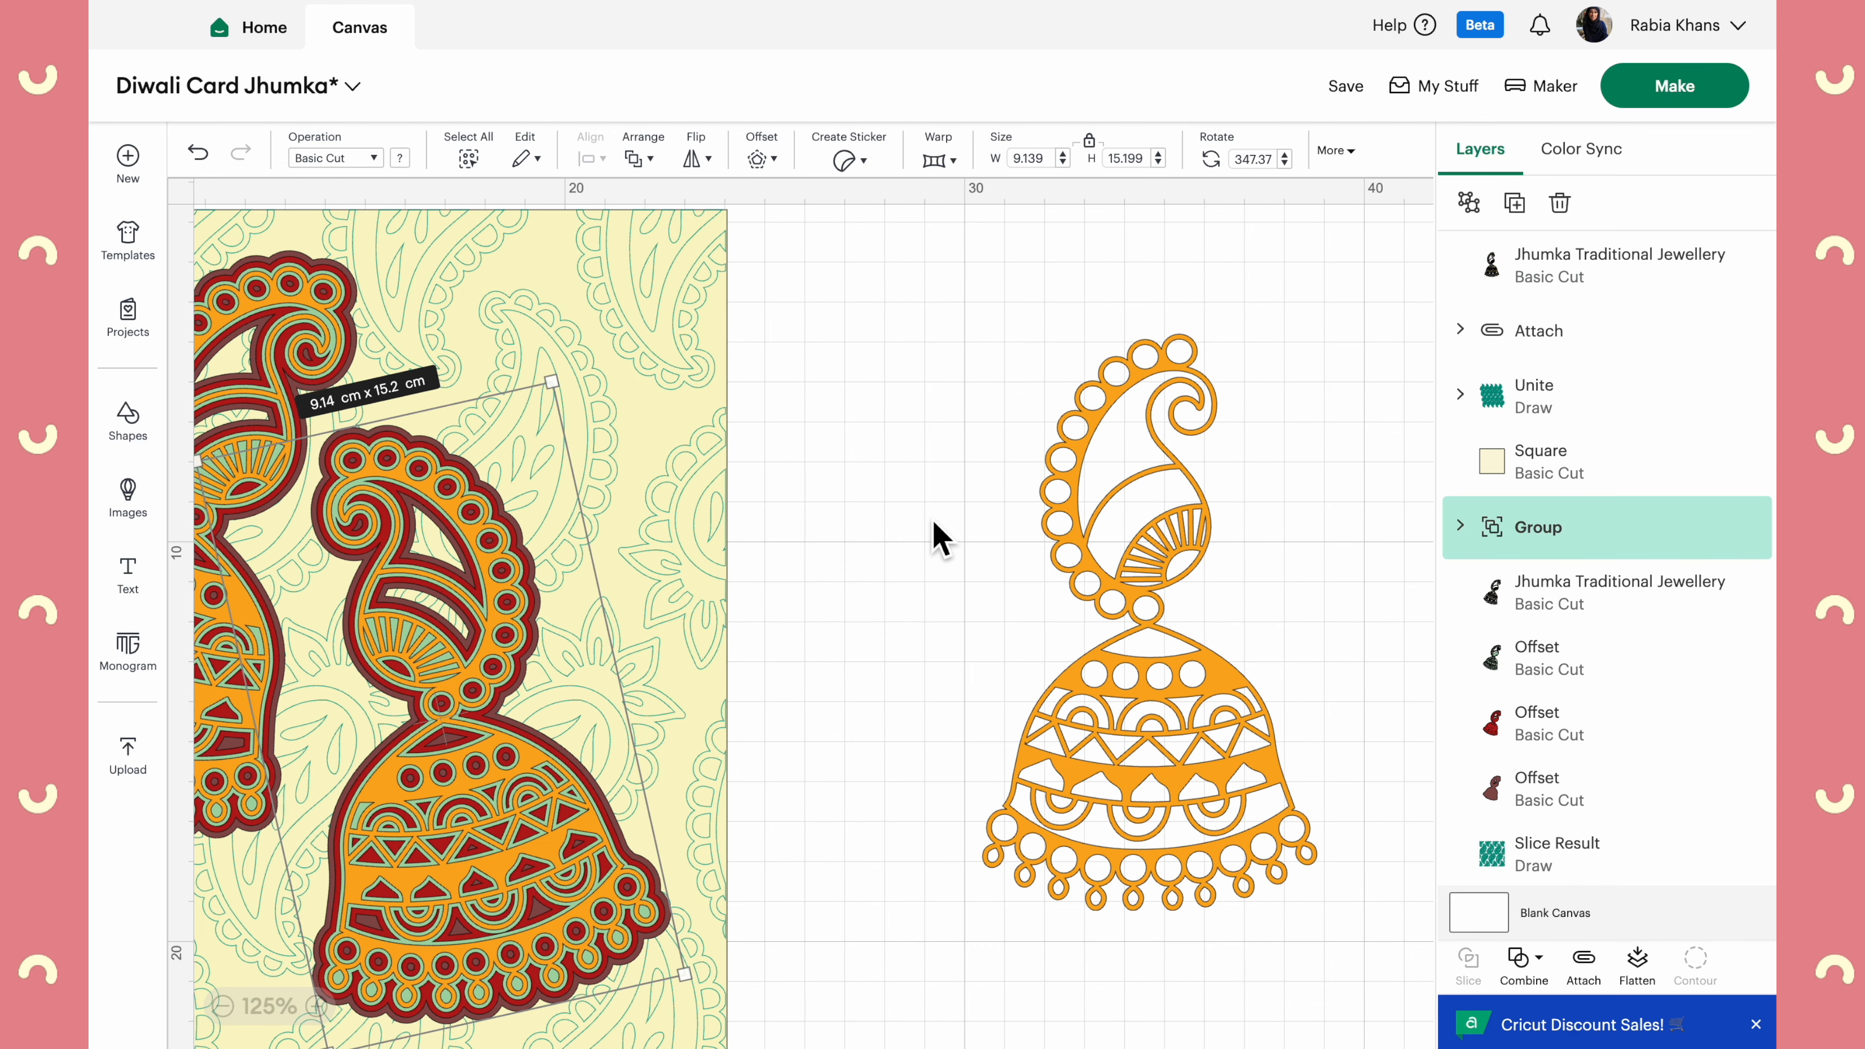
{"action": "scroll", "coordinate": [934, 524], "scroll_direction": "right", "scroll_amount": 3}
{"action": "scroll", "coordinate": [932, 518], "scroll_direction": "right", "scroll_amount": 1}
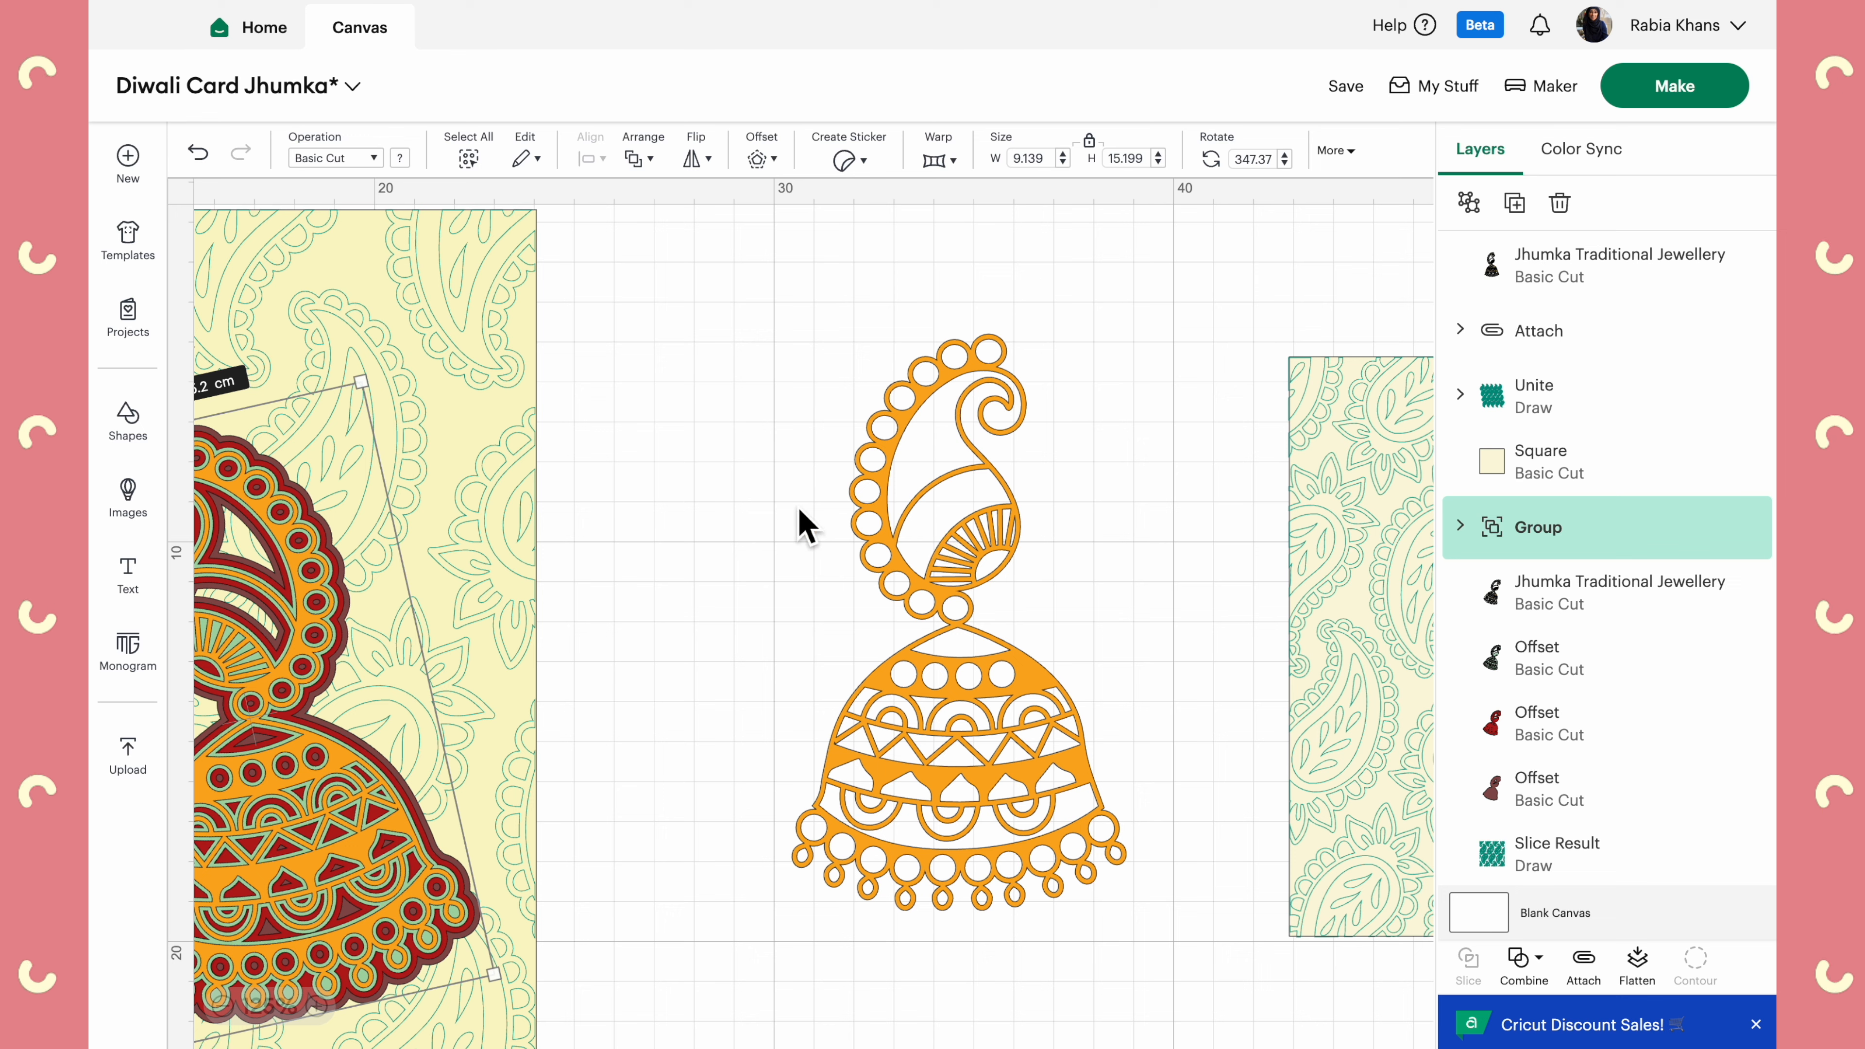
Move the orange jhumka copy to the empty canvas below the card pieces and enlarge it to about 17.9 by 30.9 cm
{"action": "left_click", "coordinate": [950, 570]}
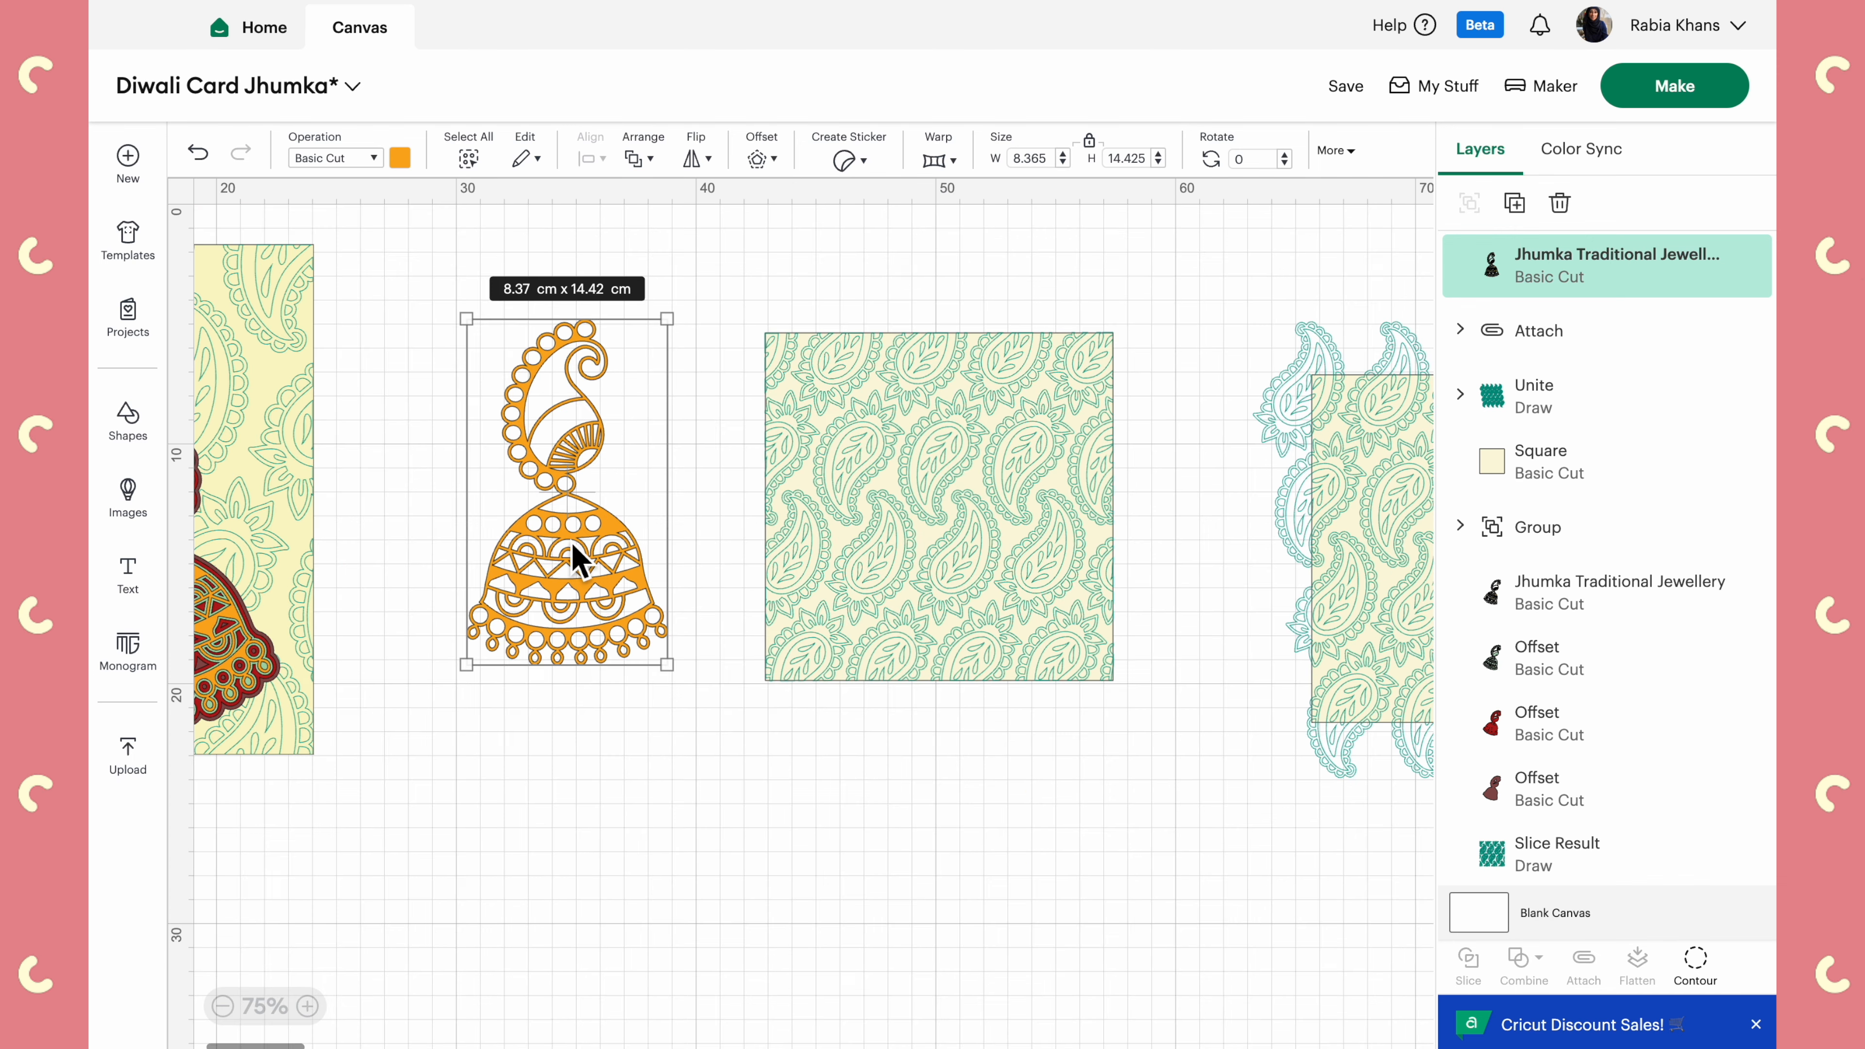
{"action": "scroll", "coordinate": [576, 551], "scroll_direction": "down", "scroll_amount": 2}
{"action": "left_click_drag", "start_coordinate": [591, 462], "coordinate": [600, 889]}
{"action": "scroll", "coordinate": [599, 889], "scroll_direction": "down", "scroll_amount": 5}
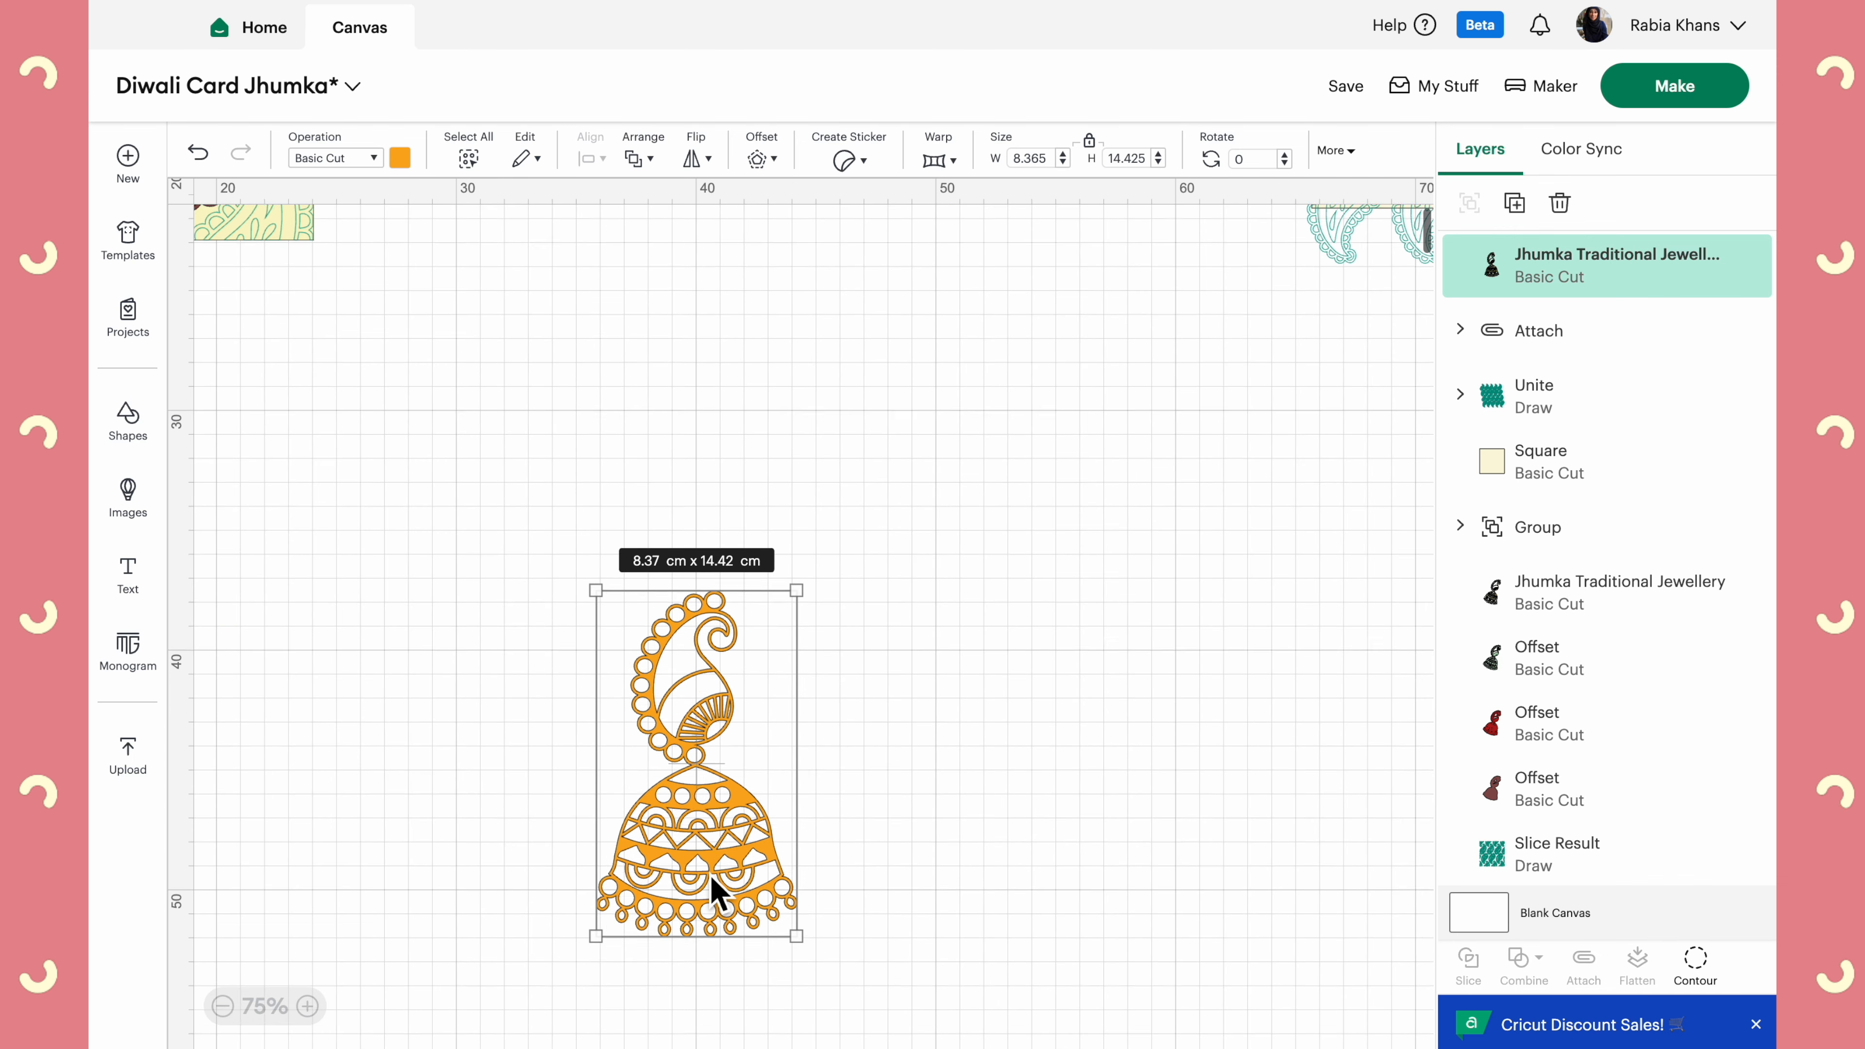
{"action": "left_click_drag", "start_coordinate": [695, 654], "coordinate": [598, 419]}
{"action": "left_click_drag", "start_coordinate": [701, 601], "coordinate": [953, 843]}
{"action": "left_click_drag", "start_coordinate": [658, 747], "coordinate": [678, 749]}
{"action": "left_click", "coordinate": [479, 654]}
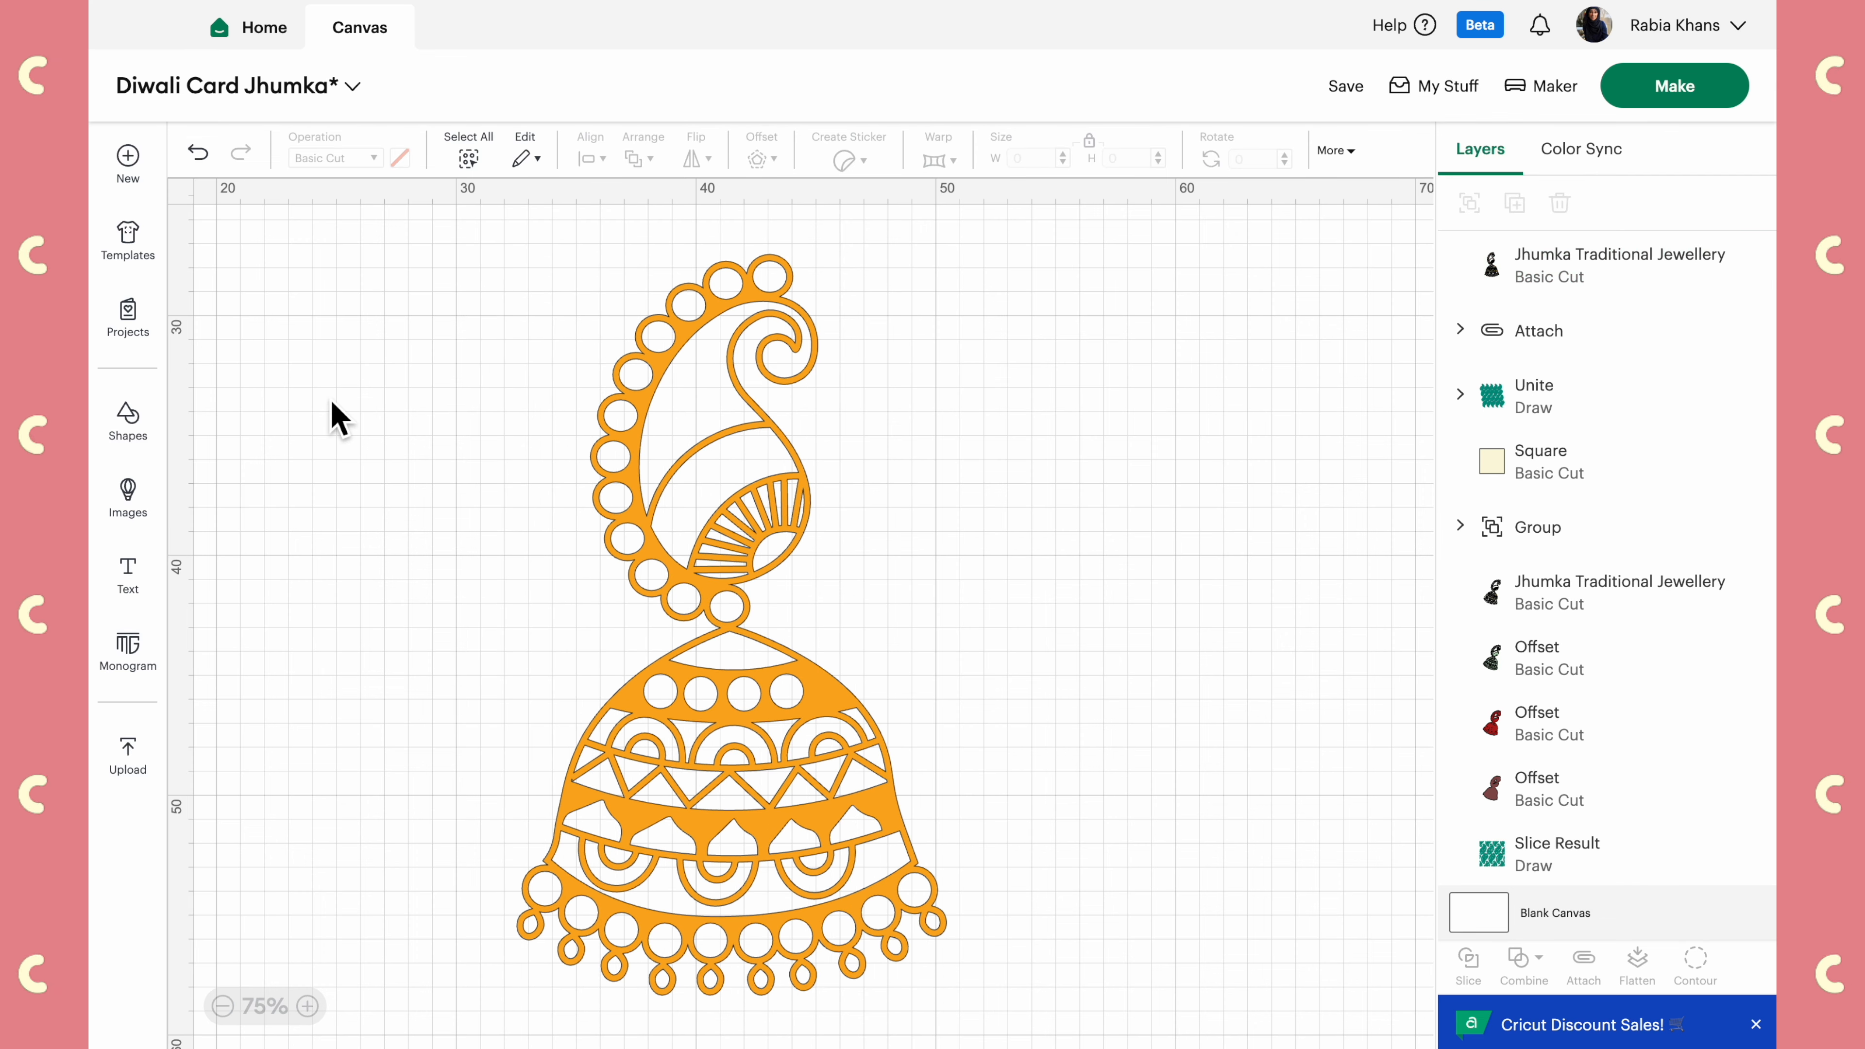
Create a 0.2 cm offset with rounded corners around the enlarged orange jhumka
{"action": "left_click", "coordinate": [696, 570]}
{"action": "left_click", "coordinate": [780, 151]}
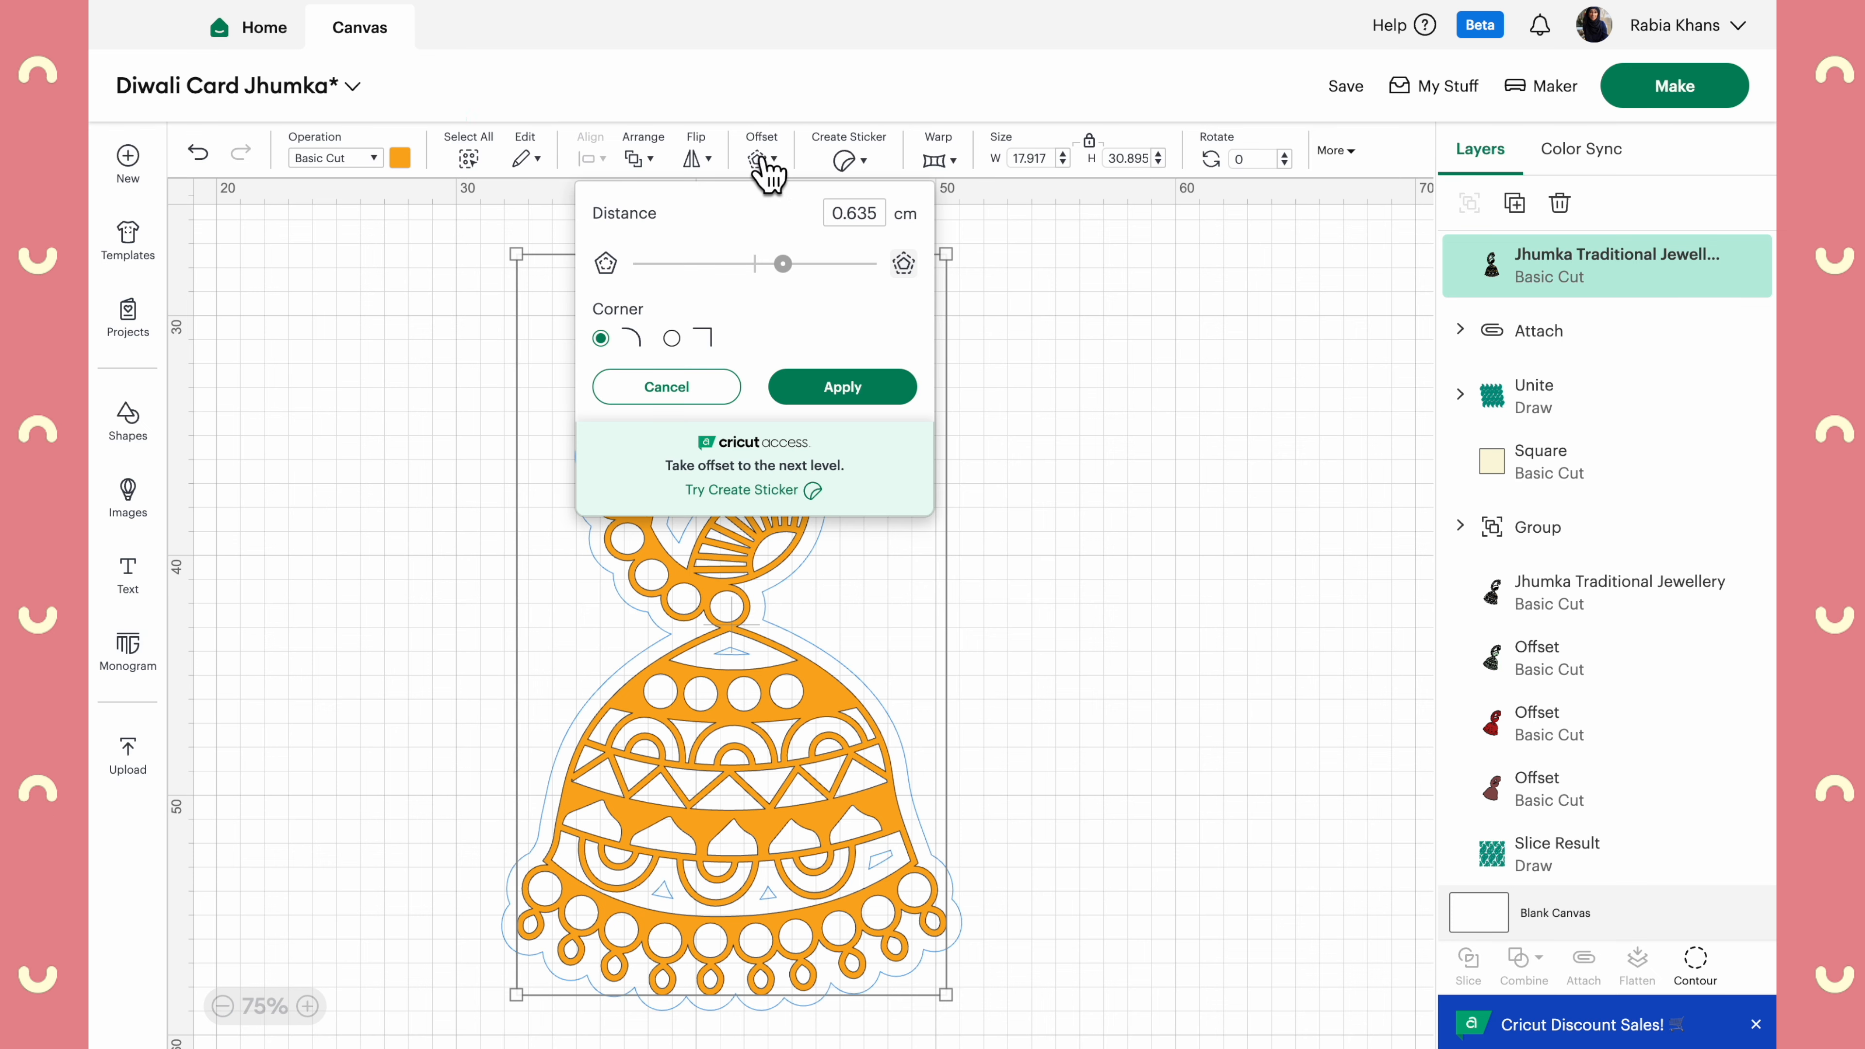
{"action": "left_click", "coordinate": [855, 217]}
{"action": "left_click_drag", "start_coordinate": [855, 217], "coordinate": [883, 213]}
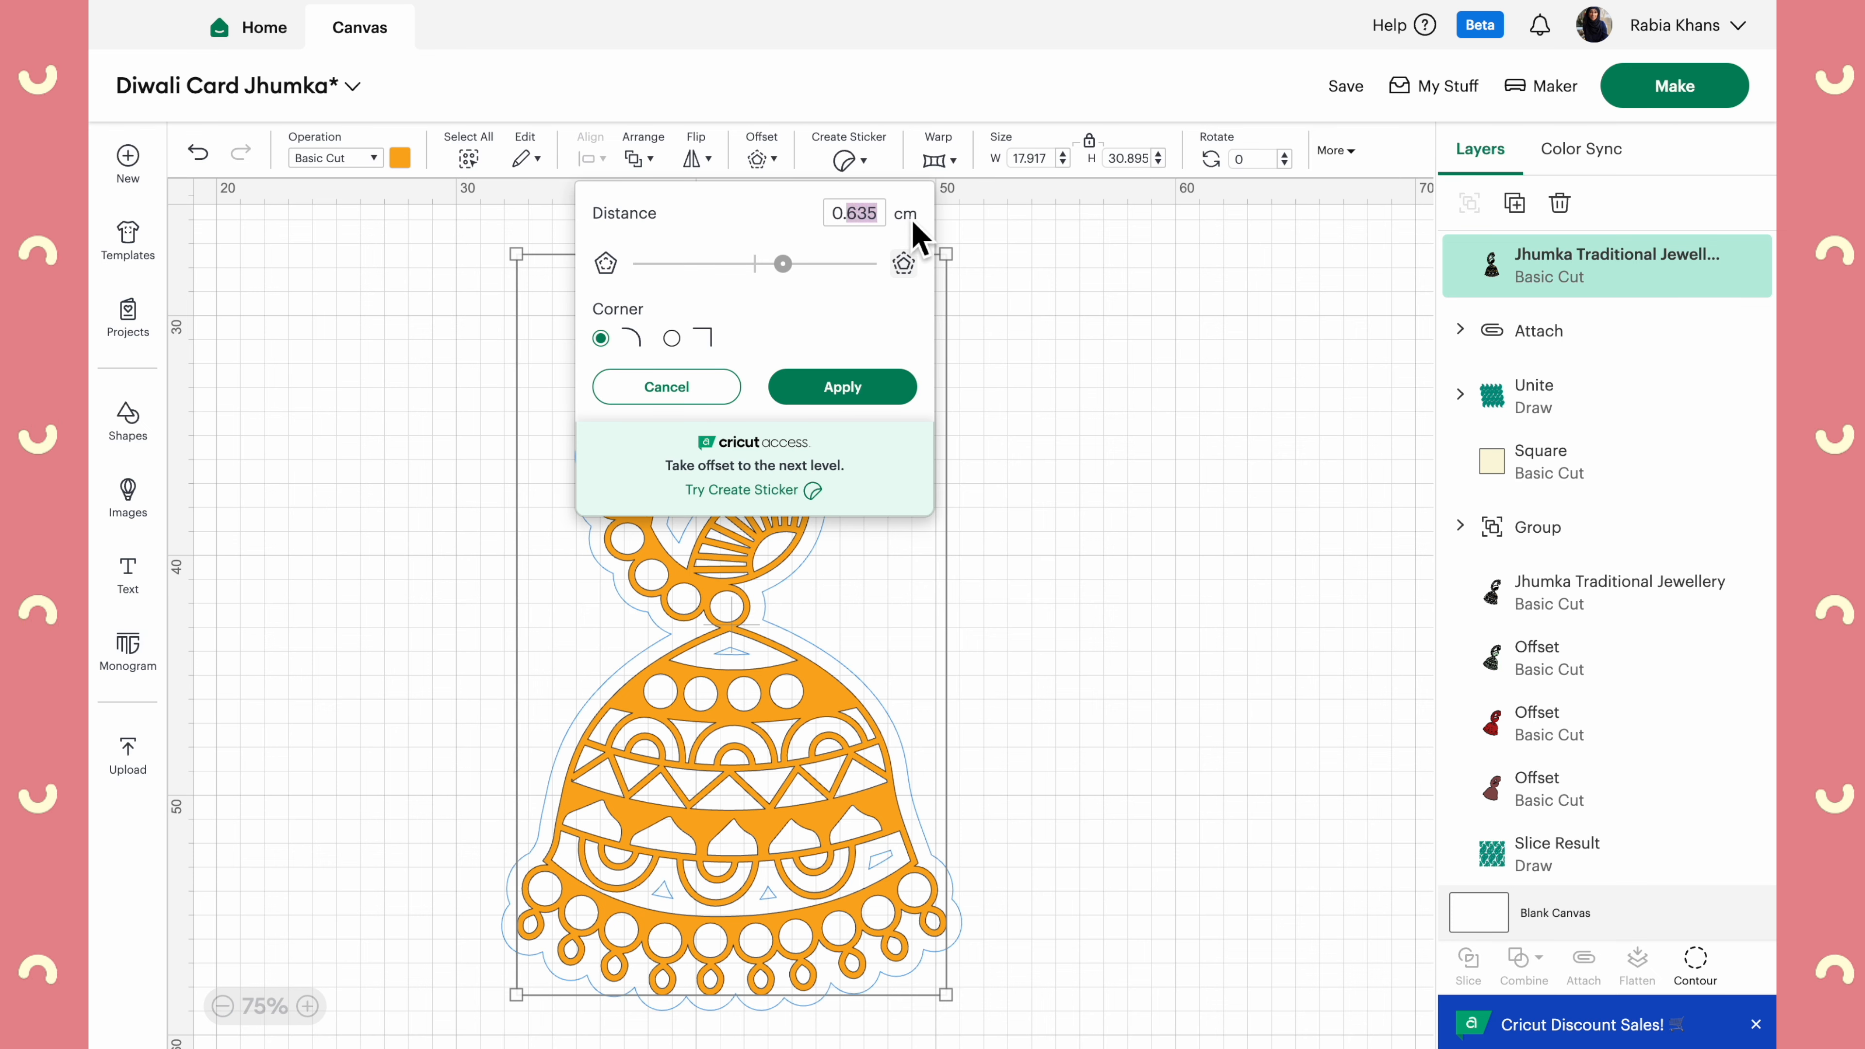
{"action": "left_click", "coordinate": [881, 213]}
{"action": "key", "text": "BackSpace"}
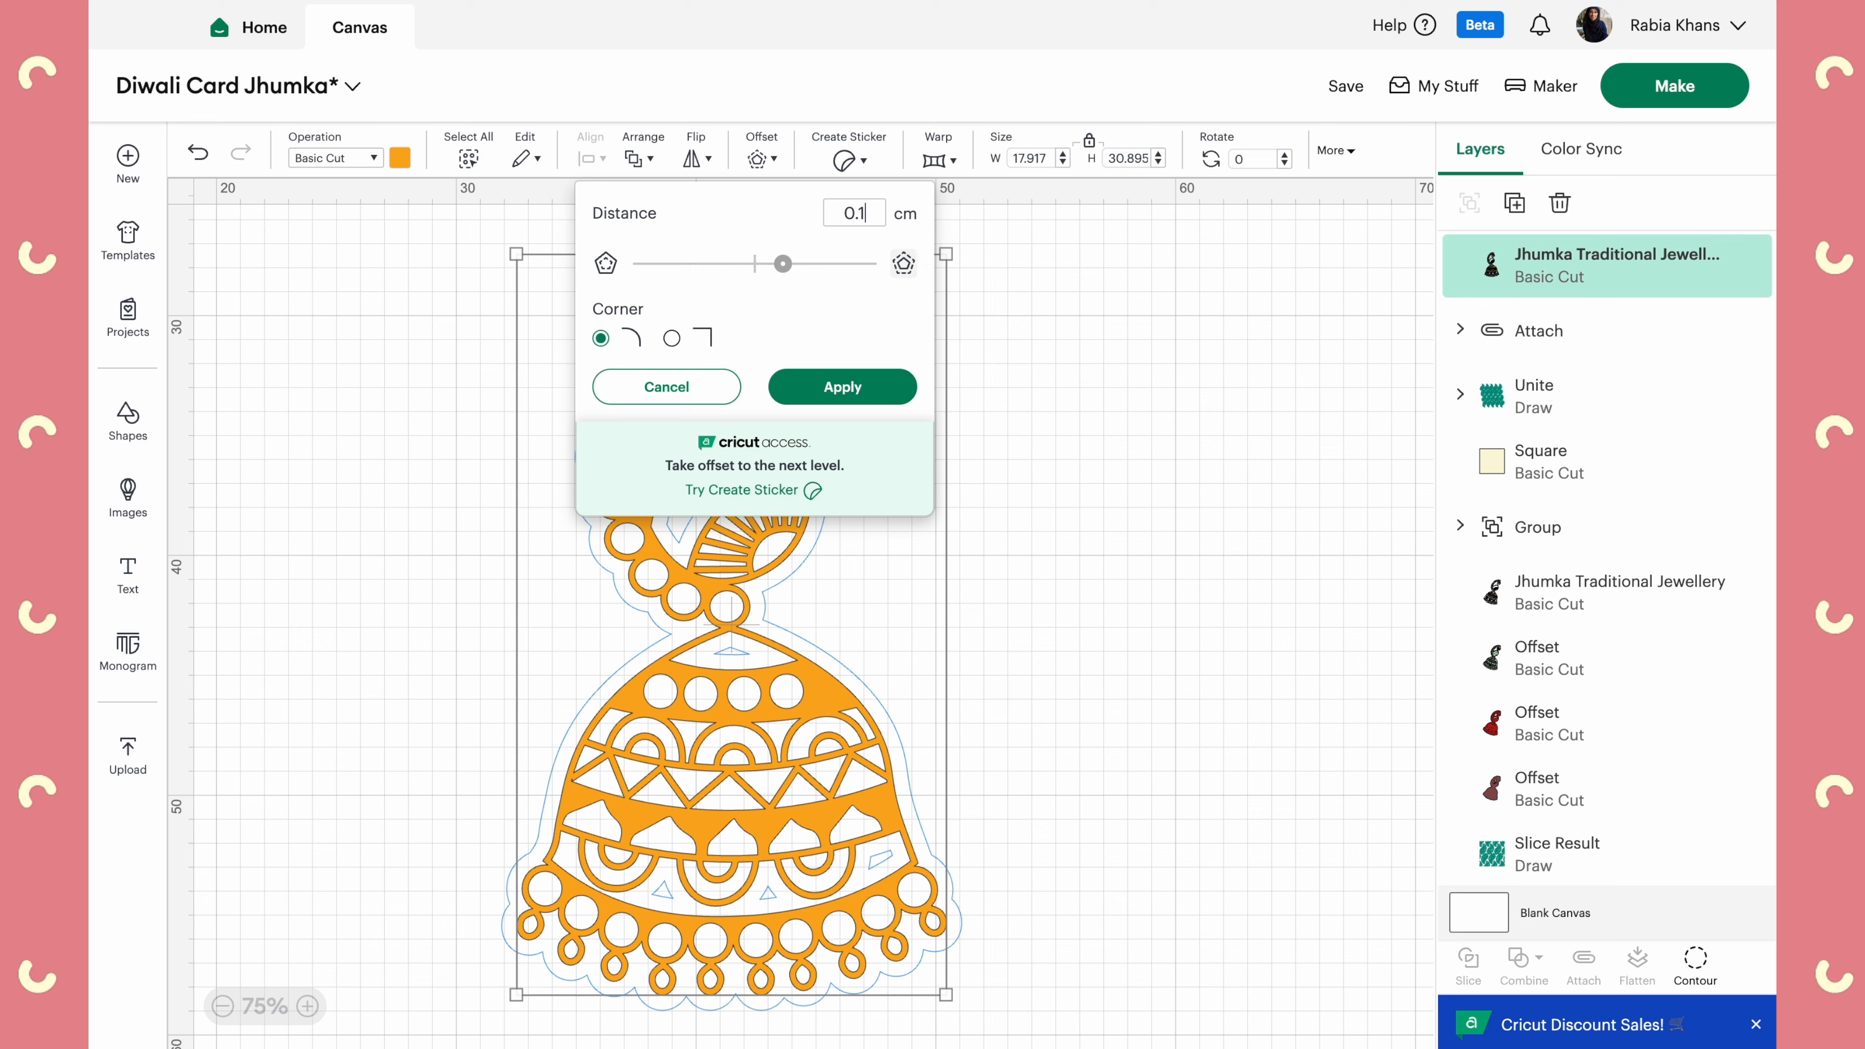
{"action": "left_click", "coordinate": [817, 318]}
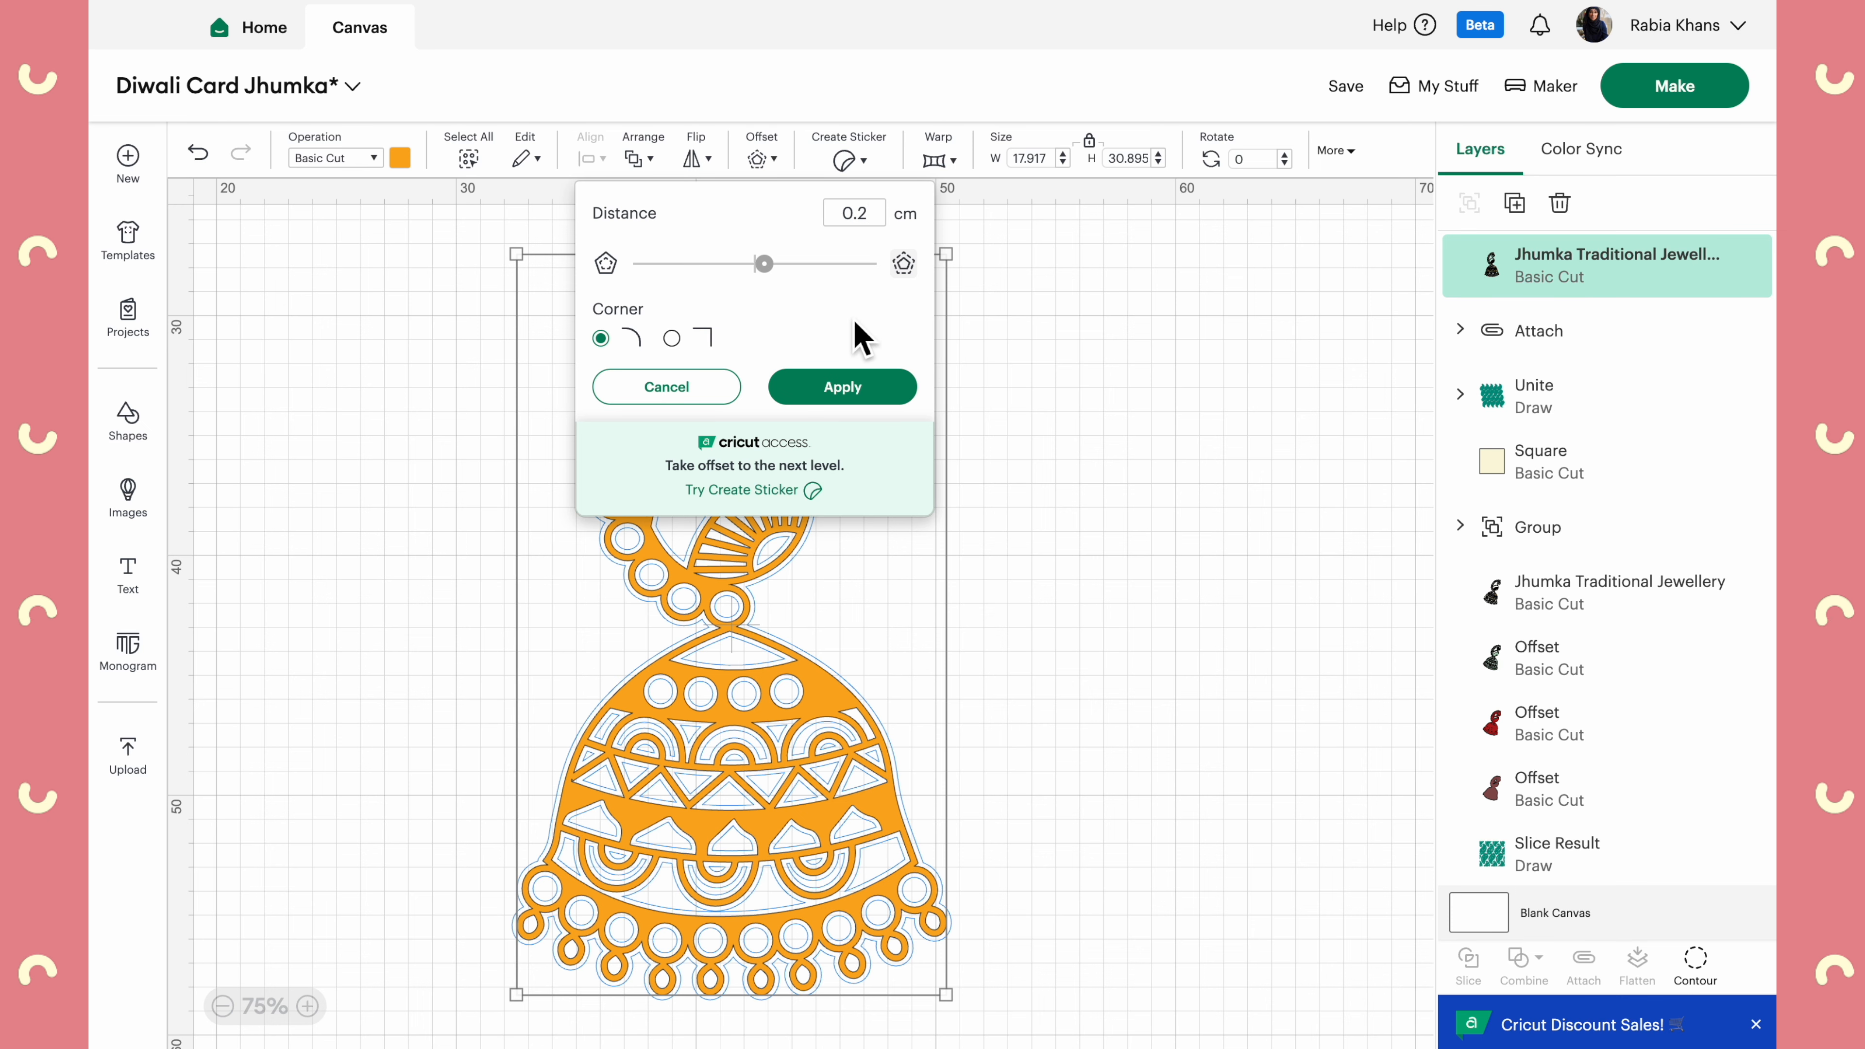
{"action": "left_click", "coordinate": [832, 400]}
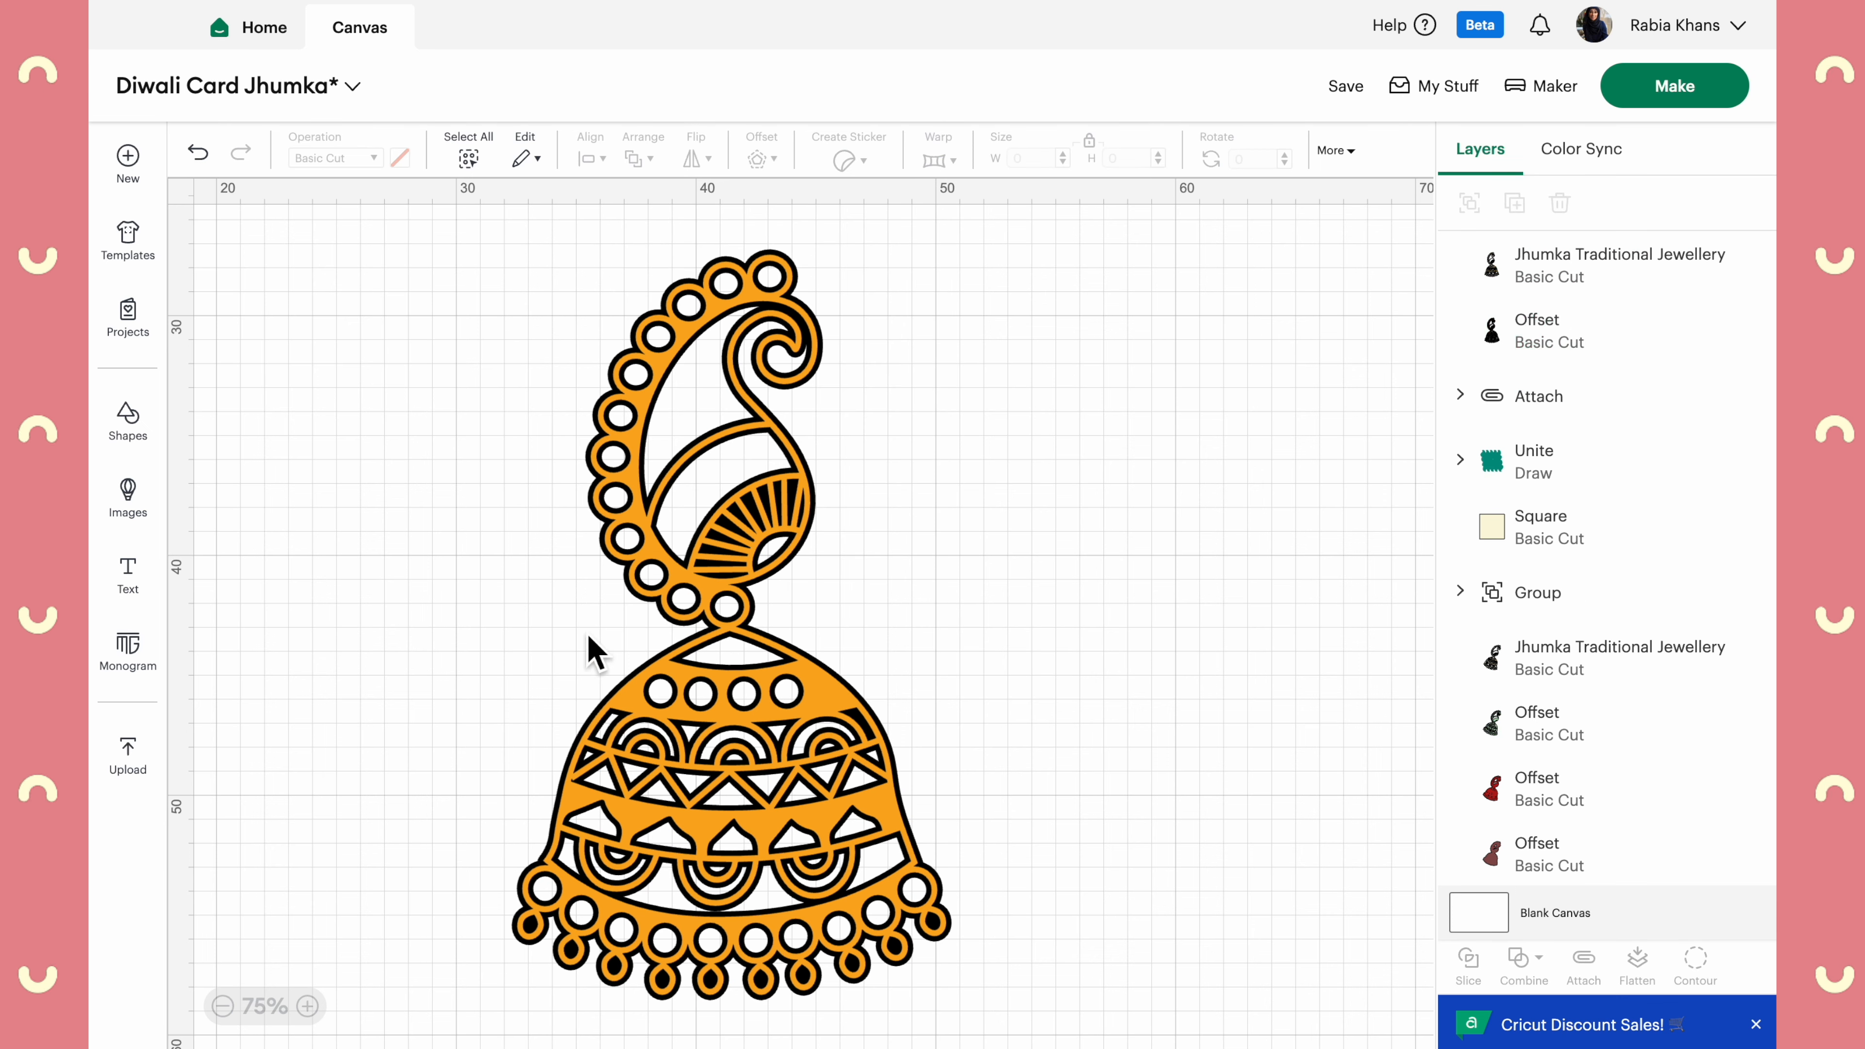
Duplicate the large orange jhumka layer without its black offset and place the copy on the empty canvas beside the original
{"action": "left_click", "coordinate": [808, 702]}
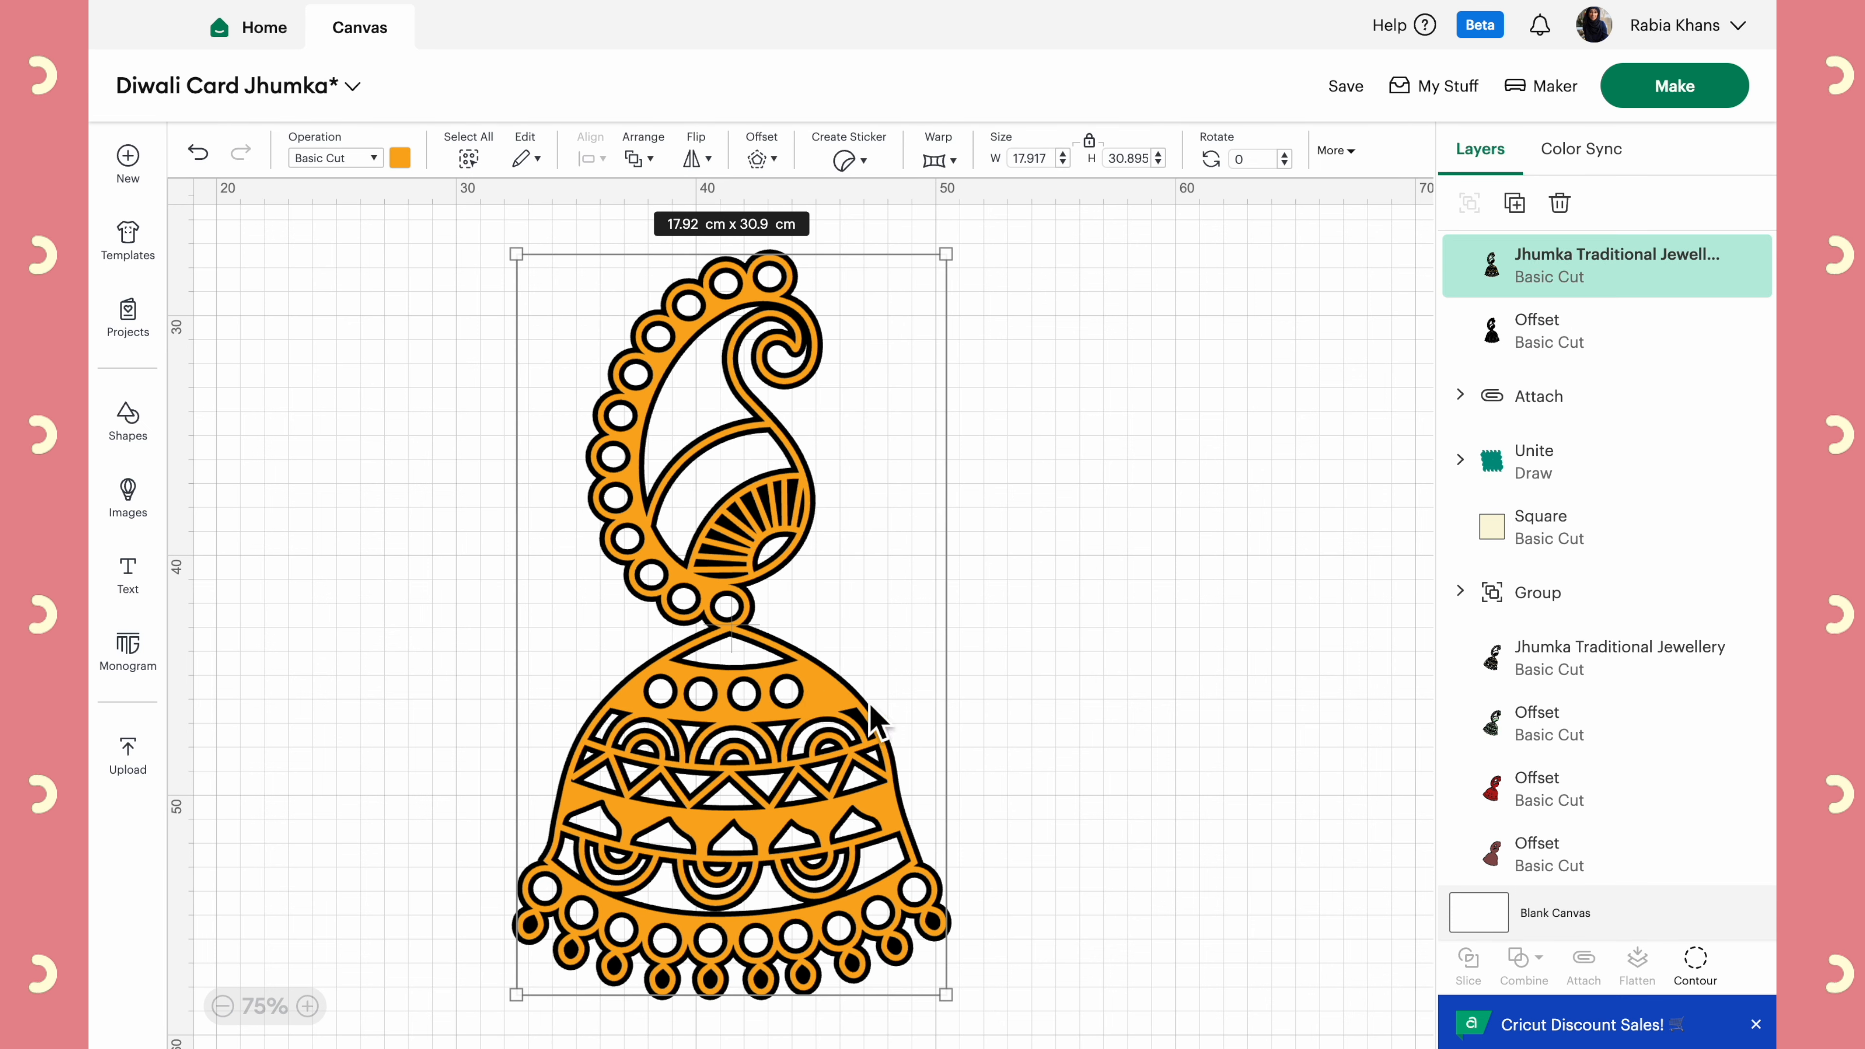
{"action": "left_click", "coordinate": [1061, 758]}
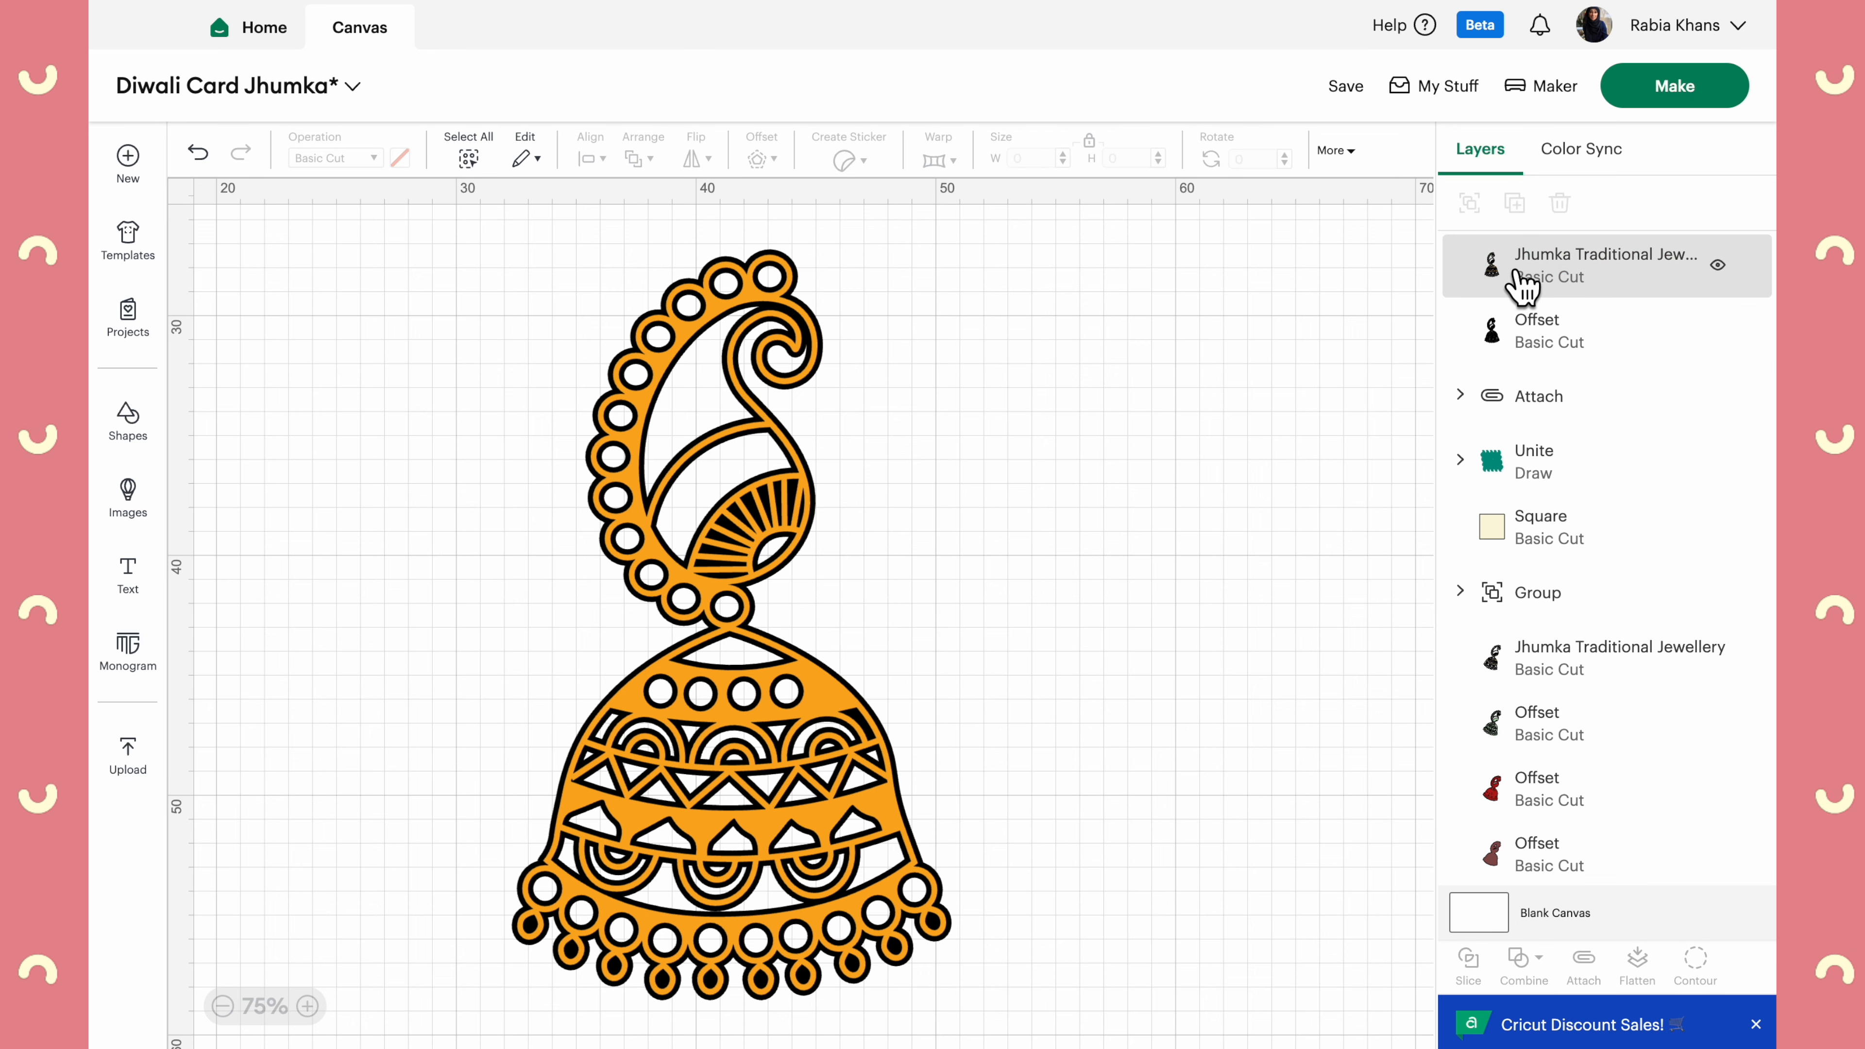
{"action": "left_click", "coordinate": [1546, 341]}
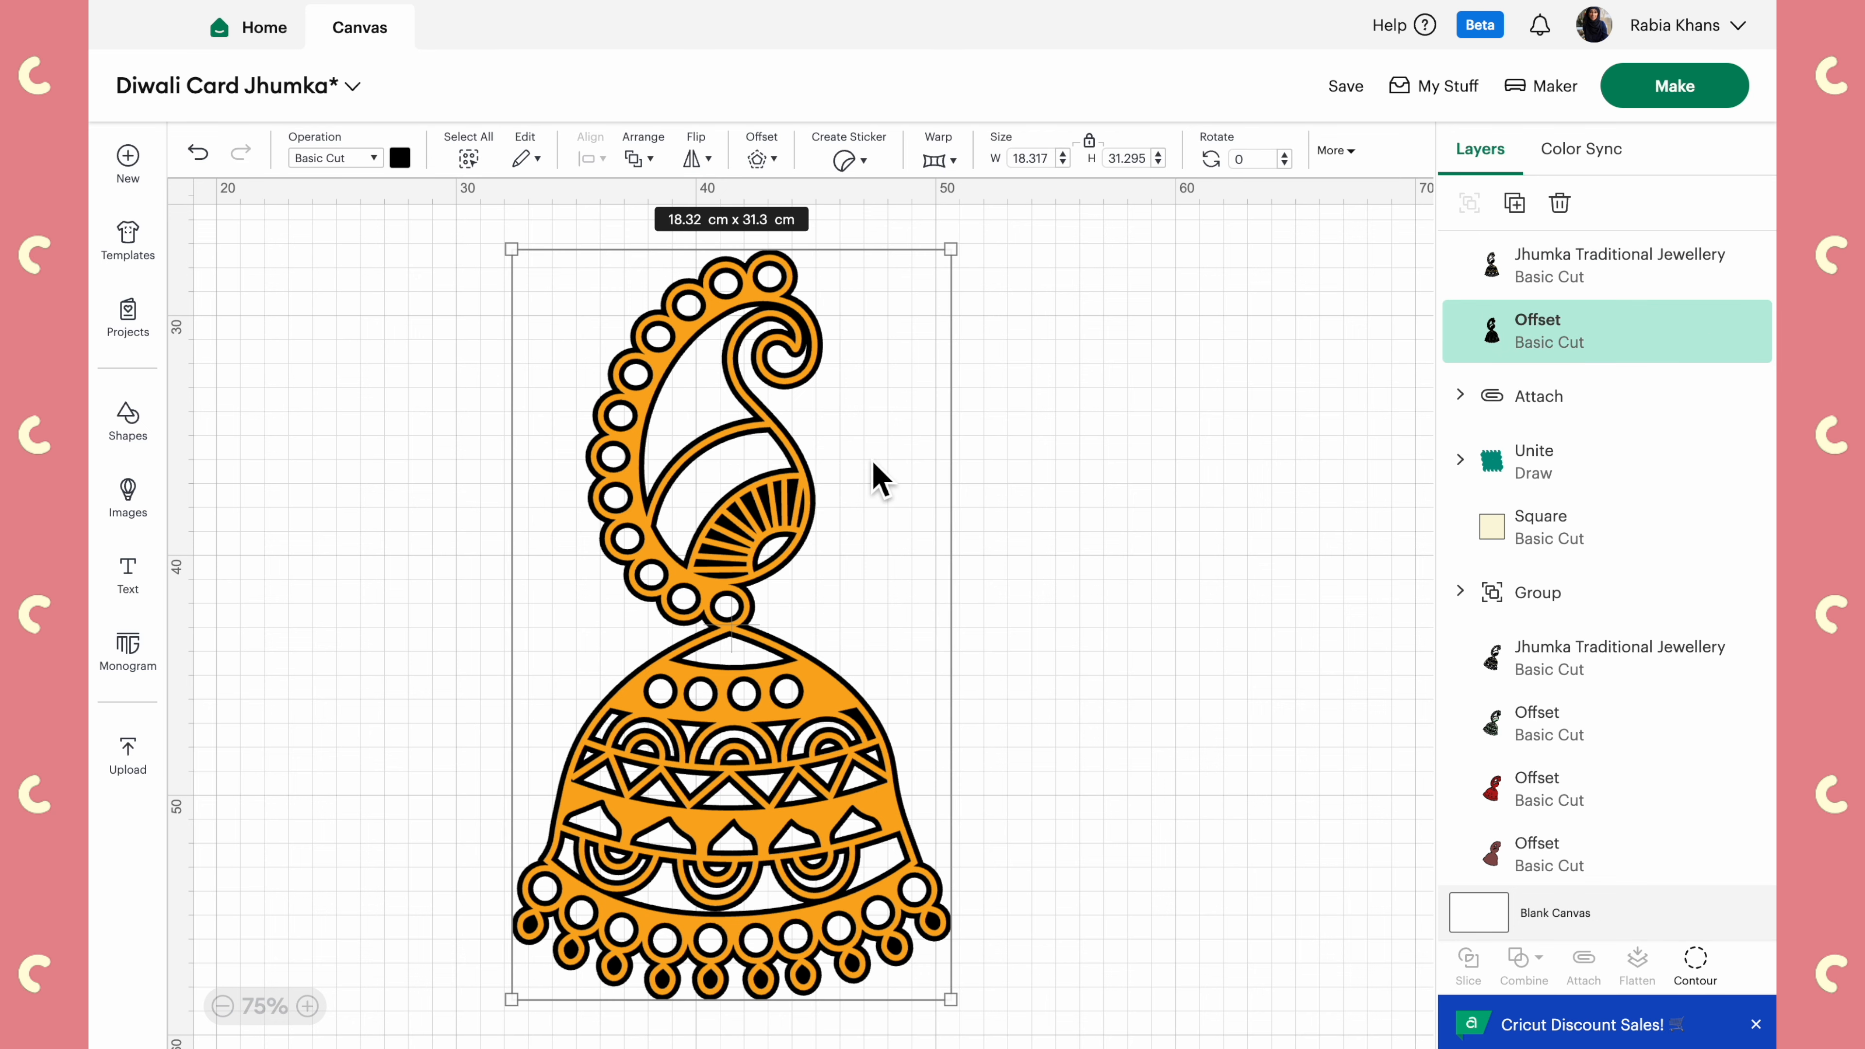
{"action": "key", "text": "super+v"}
{"action": "key", "text": "Delete"}
{"action": "left_click", "coordinate": [1634, 258]}
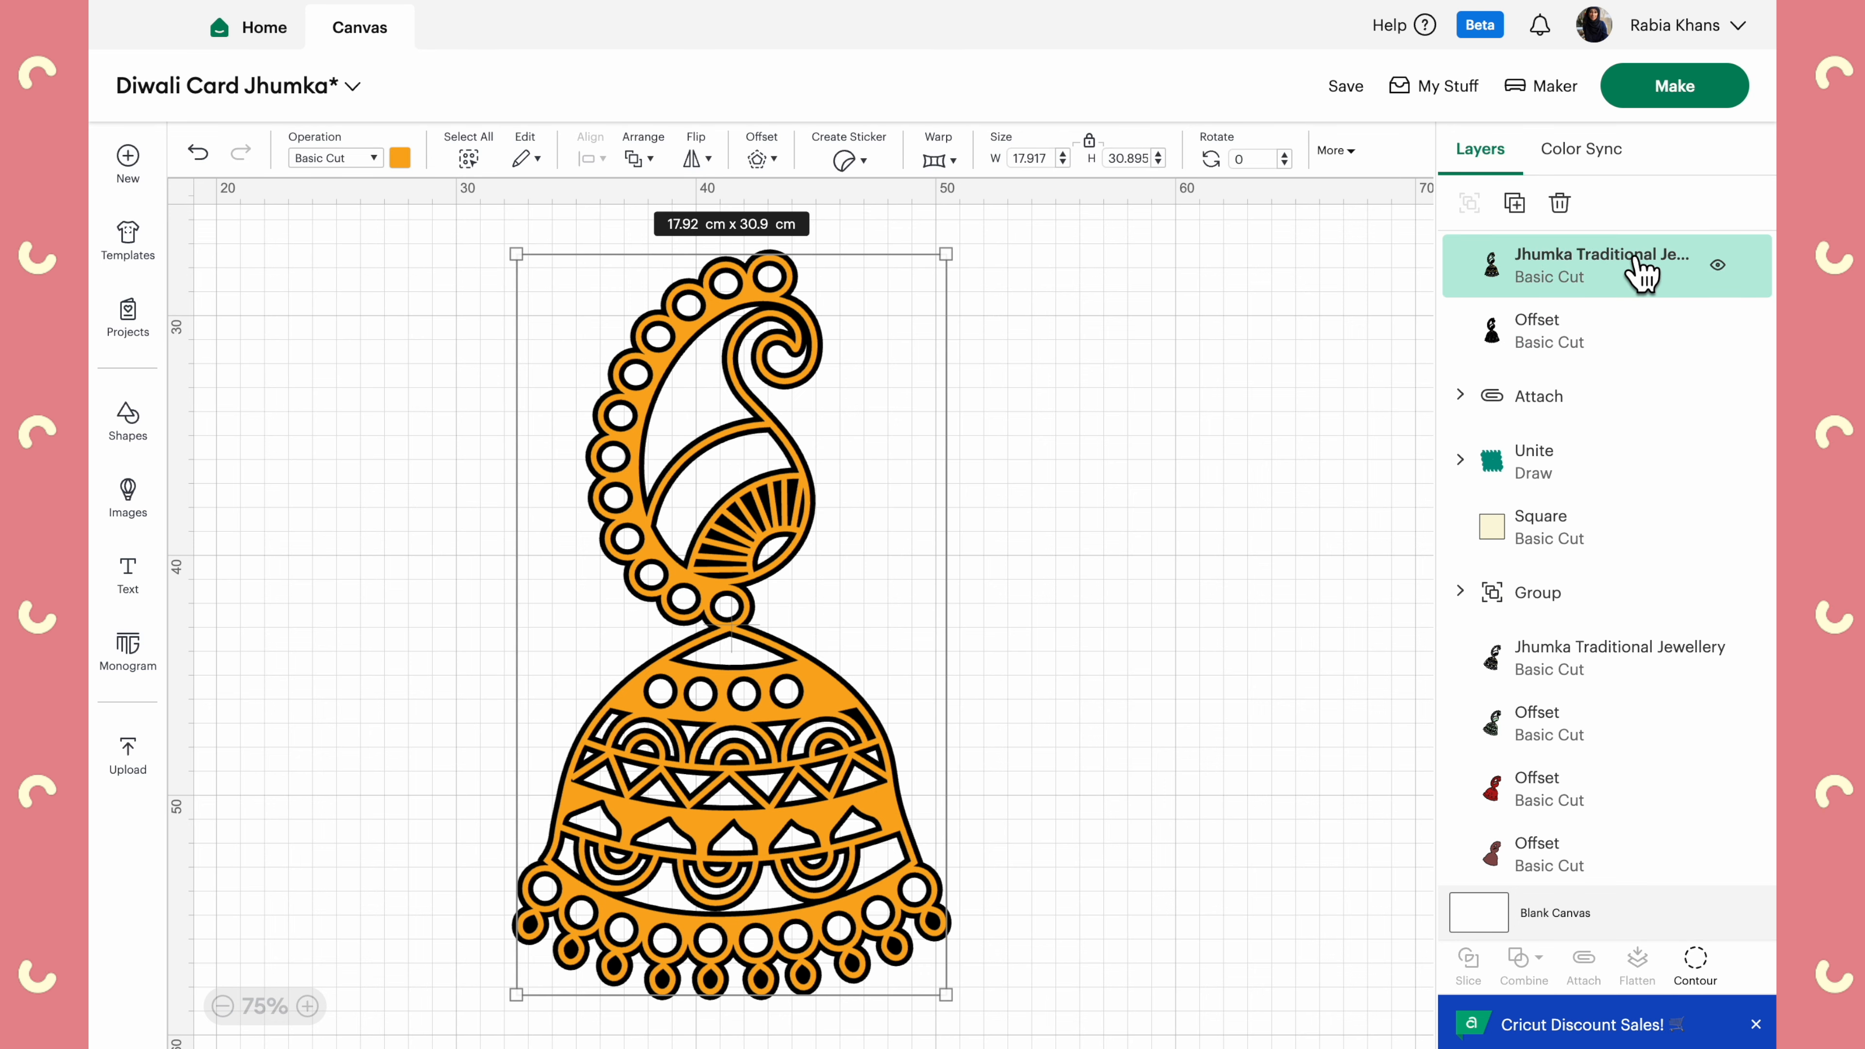
{"action": "key", "text": "super+v"}
{"action": "left_click_drag", "start_coordinate": [419, 570], "coordinate": [1182, 563]}
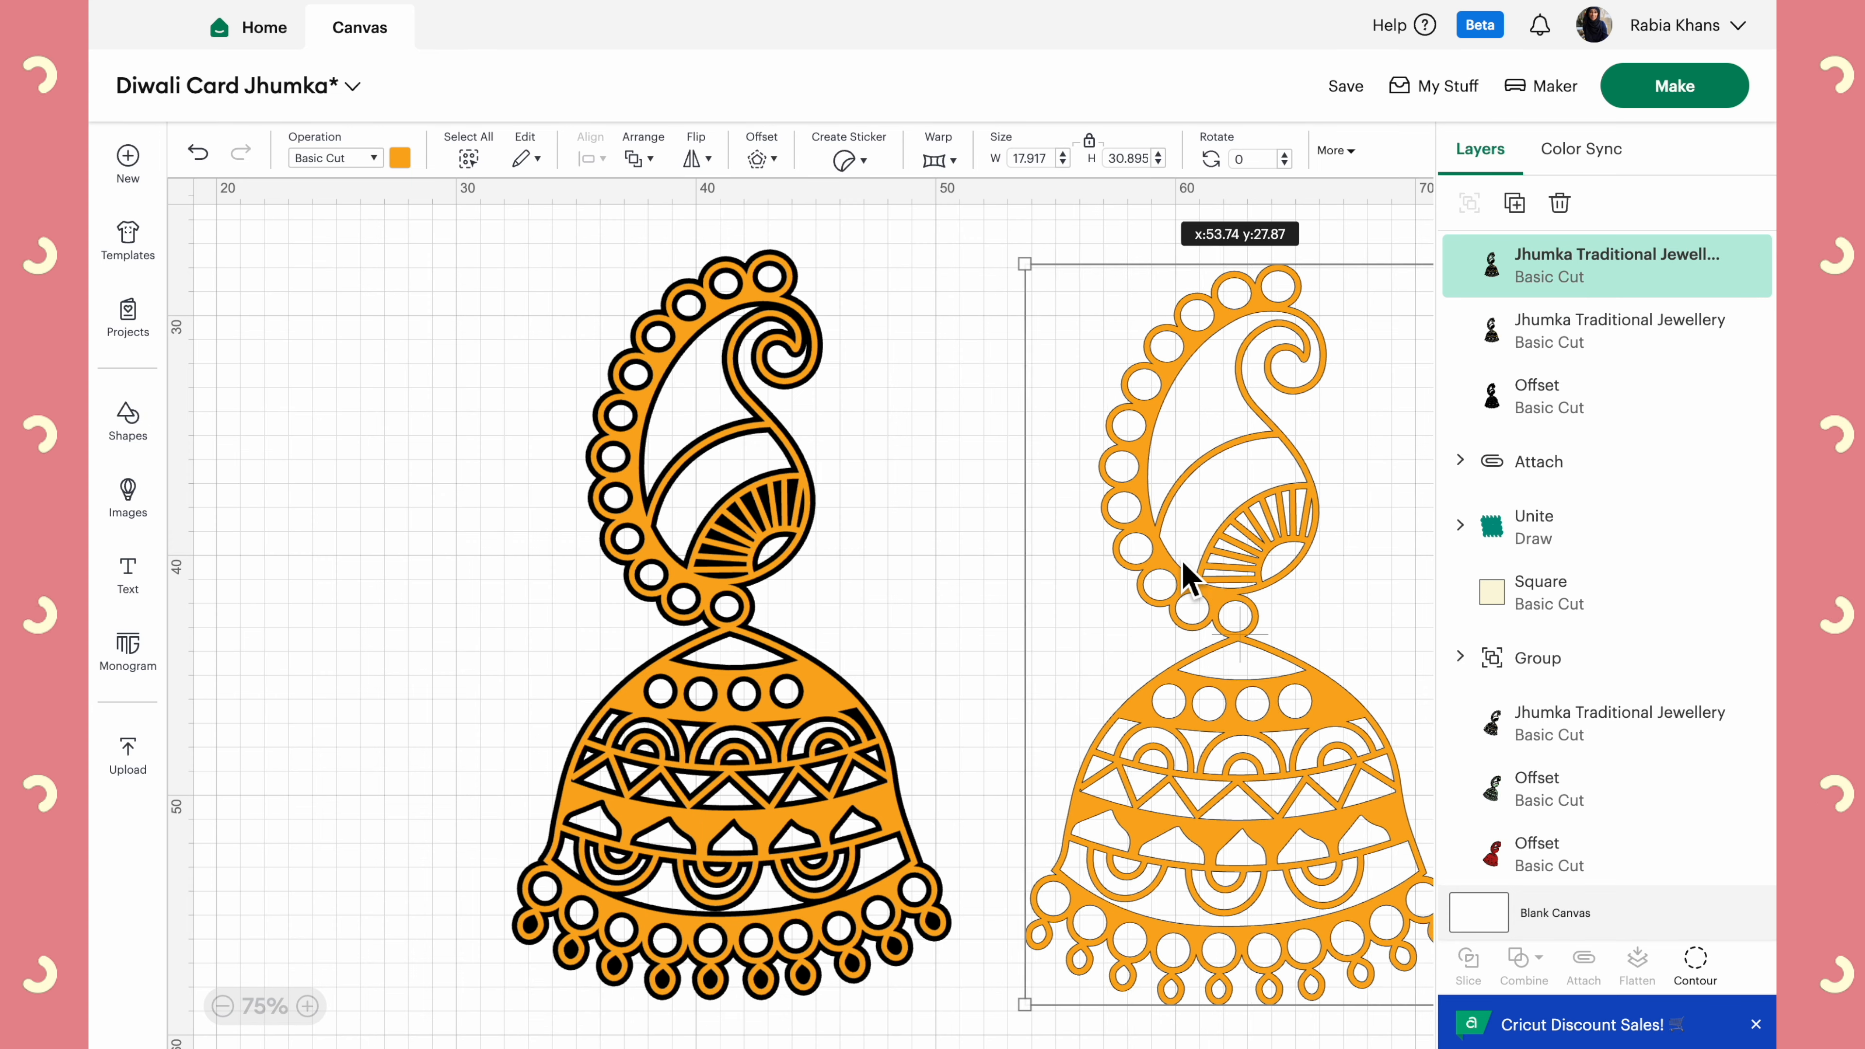
Shrink the new orange jhumka copy to about 6.48 by 11.18 cm and reposition it on the empty canvas
{"action": "scroll", "coordinate": [1183, 563], "scroll_direction": "right", "scroll_amount": 5}
{"action": "left_click_drag", "start_coordinate": [593, 261], "coordinate": [866, 716]}
{"action": "left_click_drag", "start_coordinate": [964, 828], "coordinate": [902, 493]}
Create a 0.2 cm offset with rounded corners around the small orange jhumka
{"action": "left_click", "coordinate": [308, 1006]}
{"action": "left_click", "coordinate": [308, 1006]}
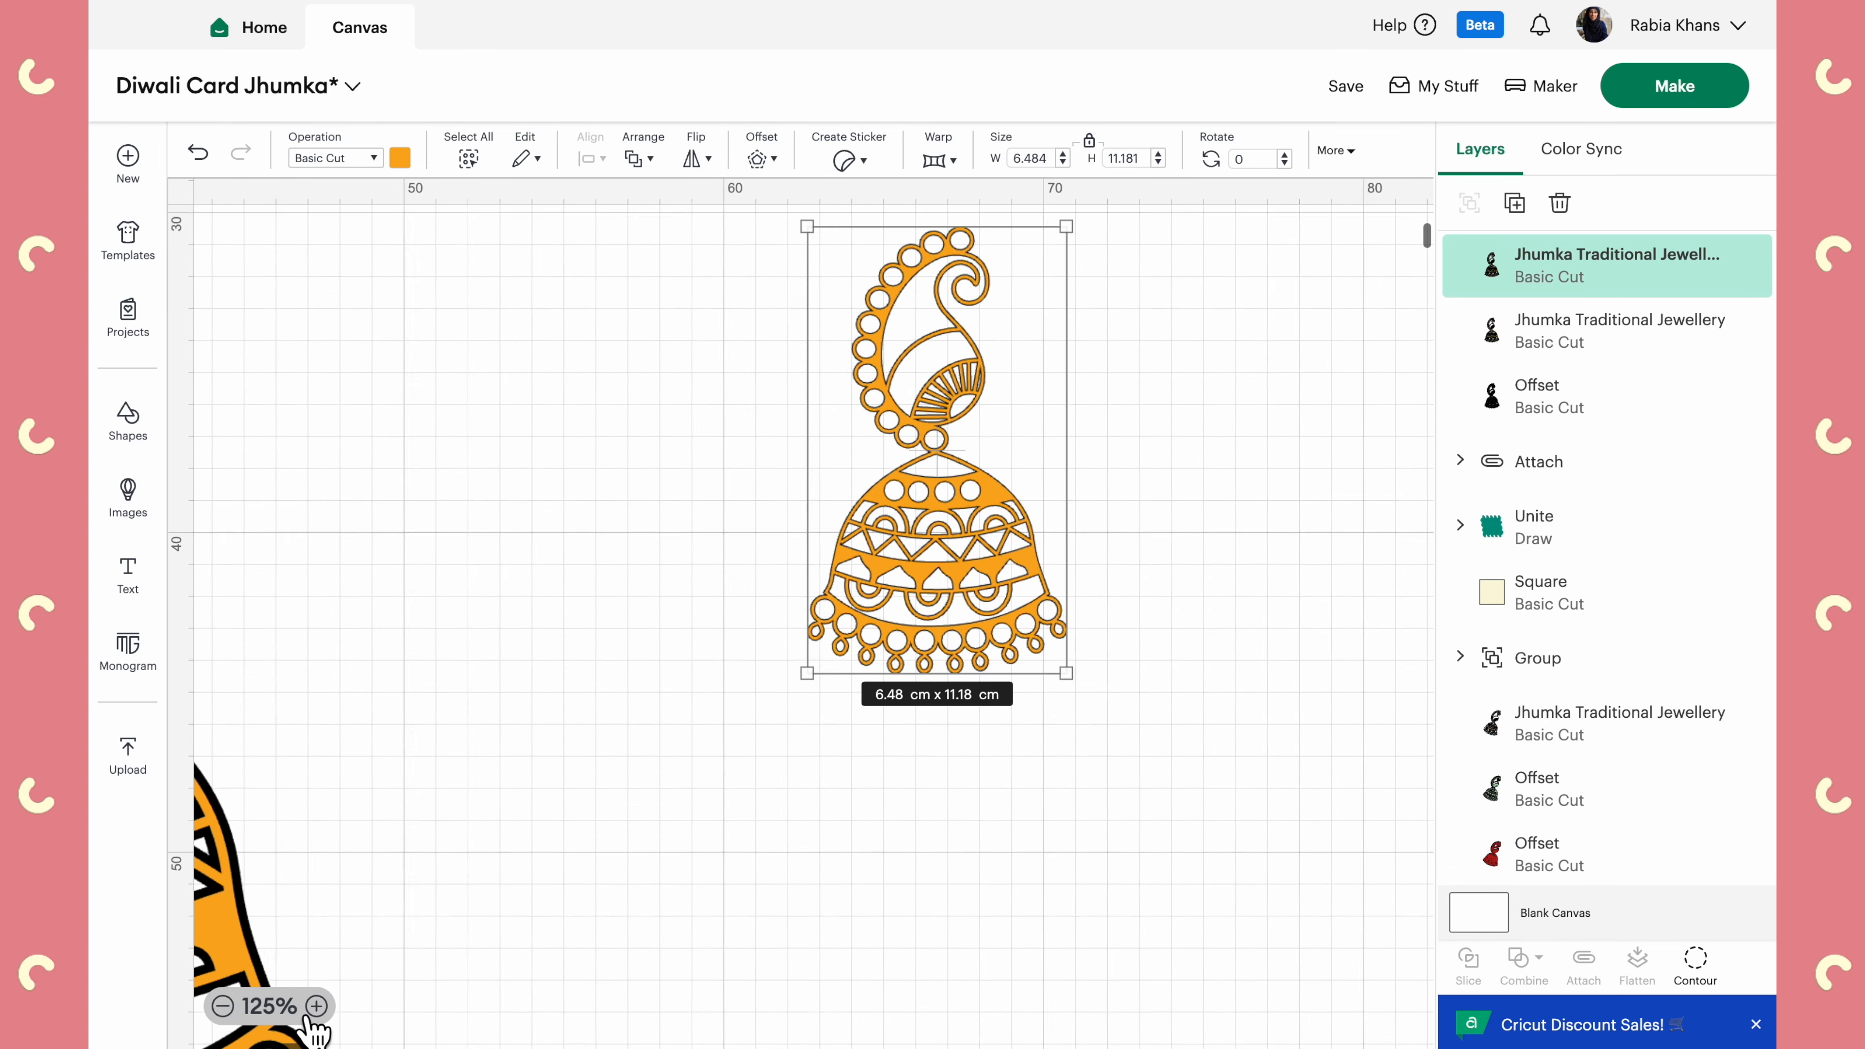
{"action": "left_click", "coordinate": [307, 1006]}
{"action": "left_click", "coordinate": [308, 1006]}
{"action": "scroll", "coordinate": [816, 761], "scroll_direction": "up", "scroll_amount": 3}
{"action": "scroll", "coordinate": [817, 761], "scroll_direction": "right", "scroll_amount": 2}
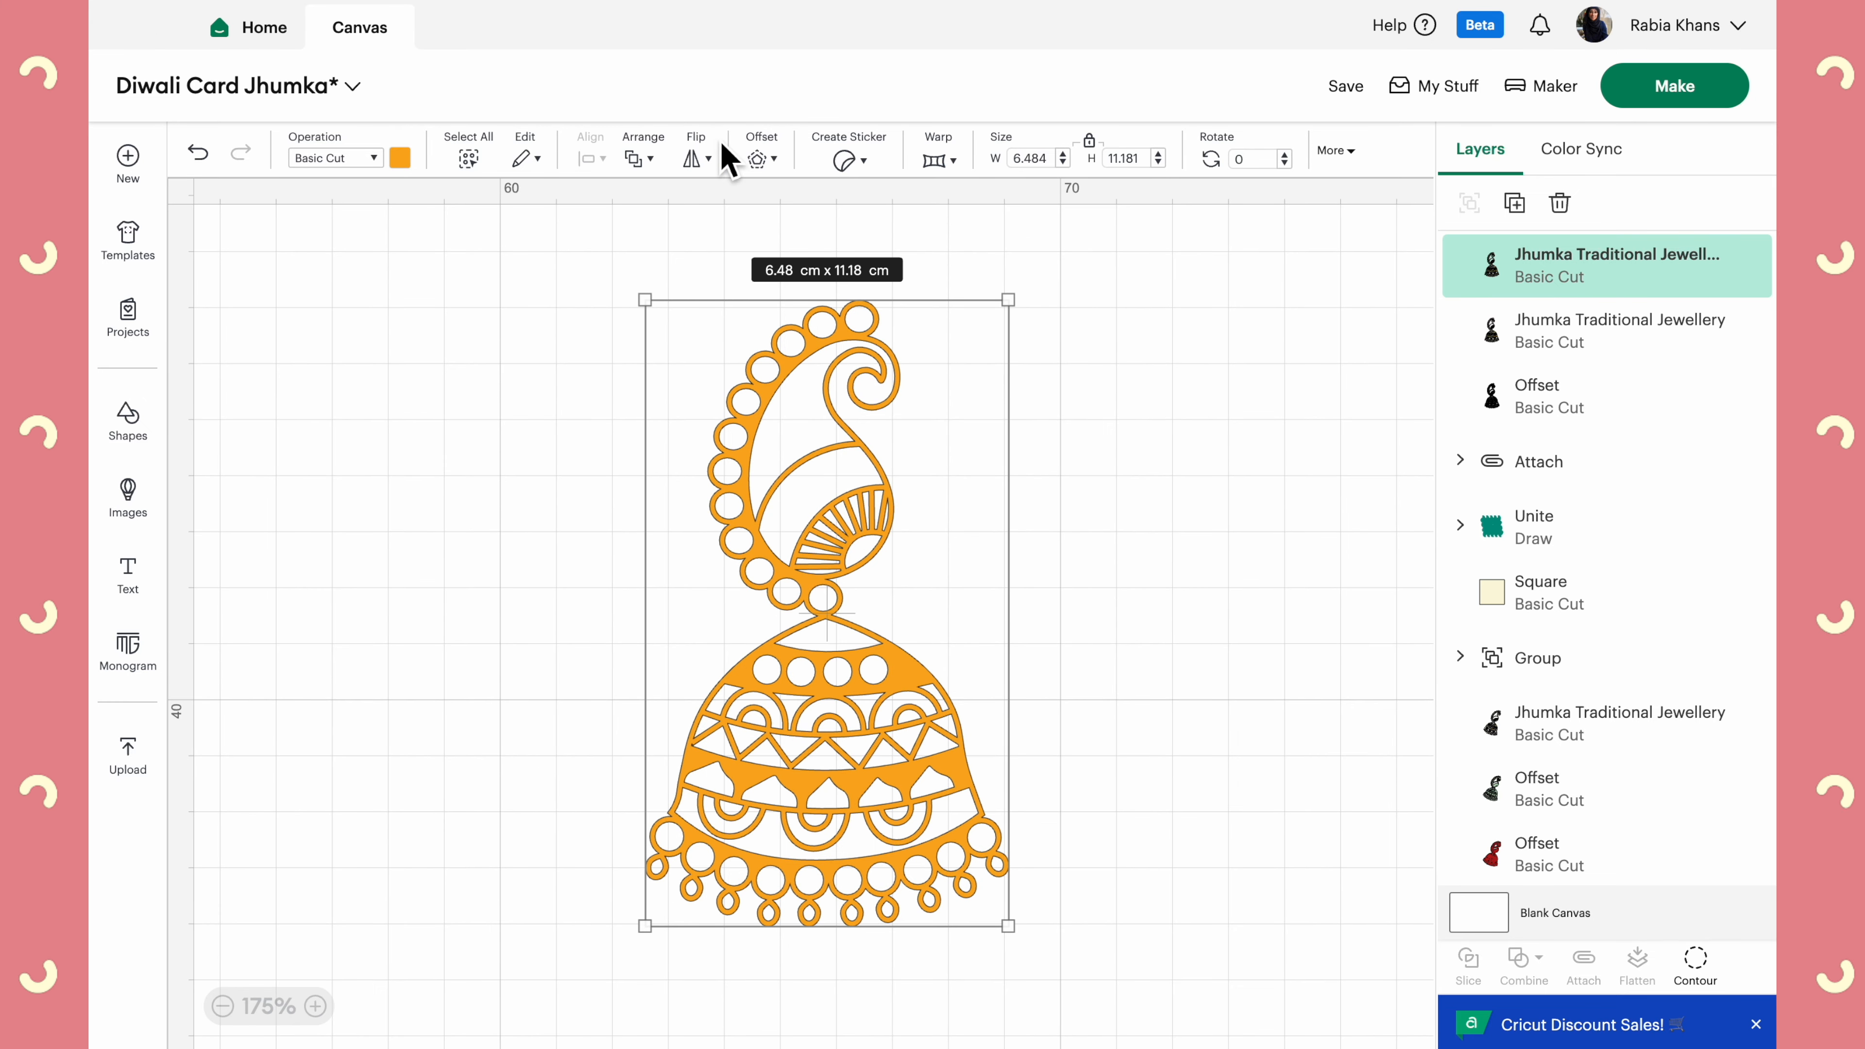
{"action": "left_click", "coordinate": [756, 159]}
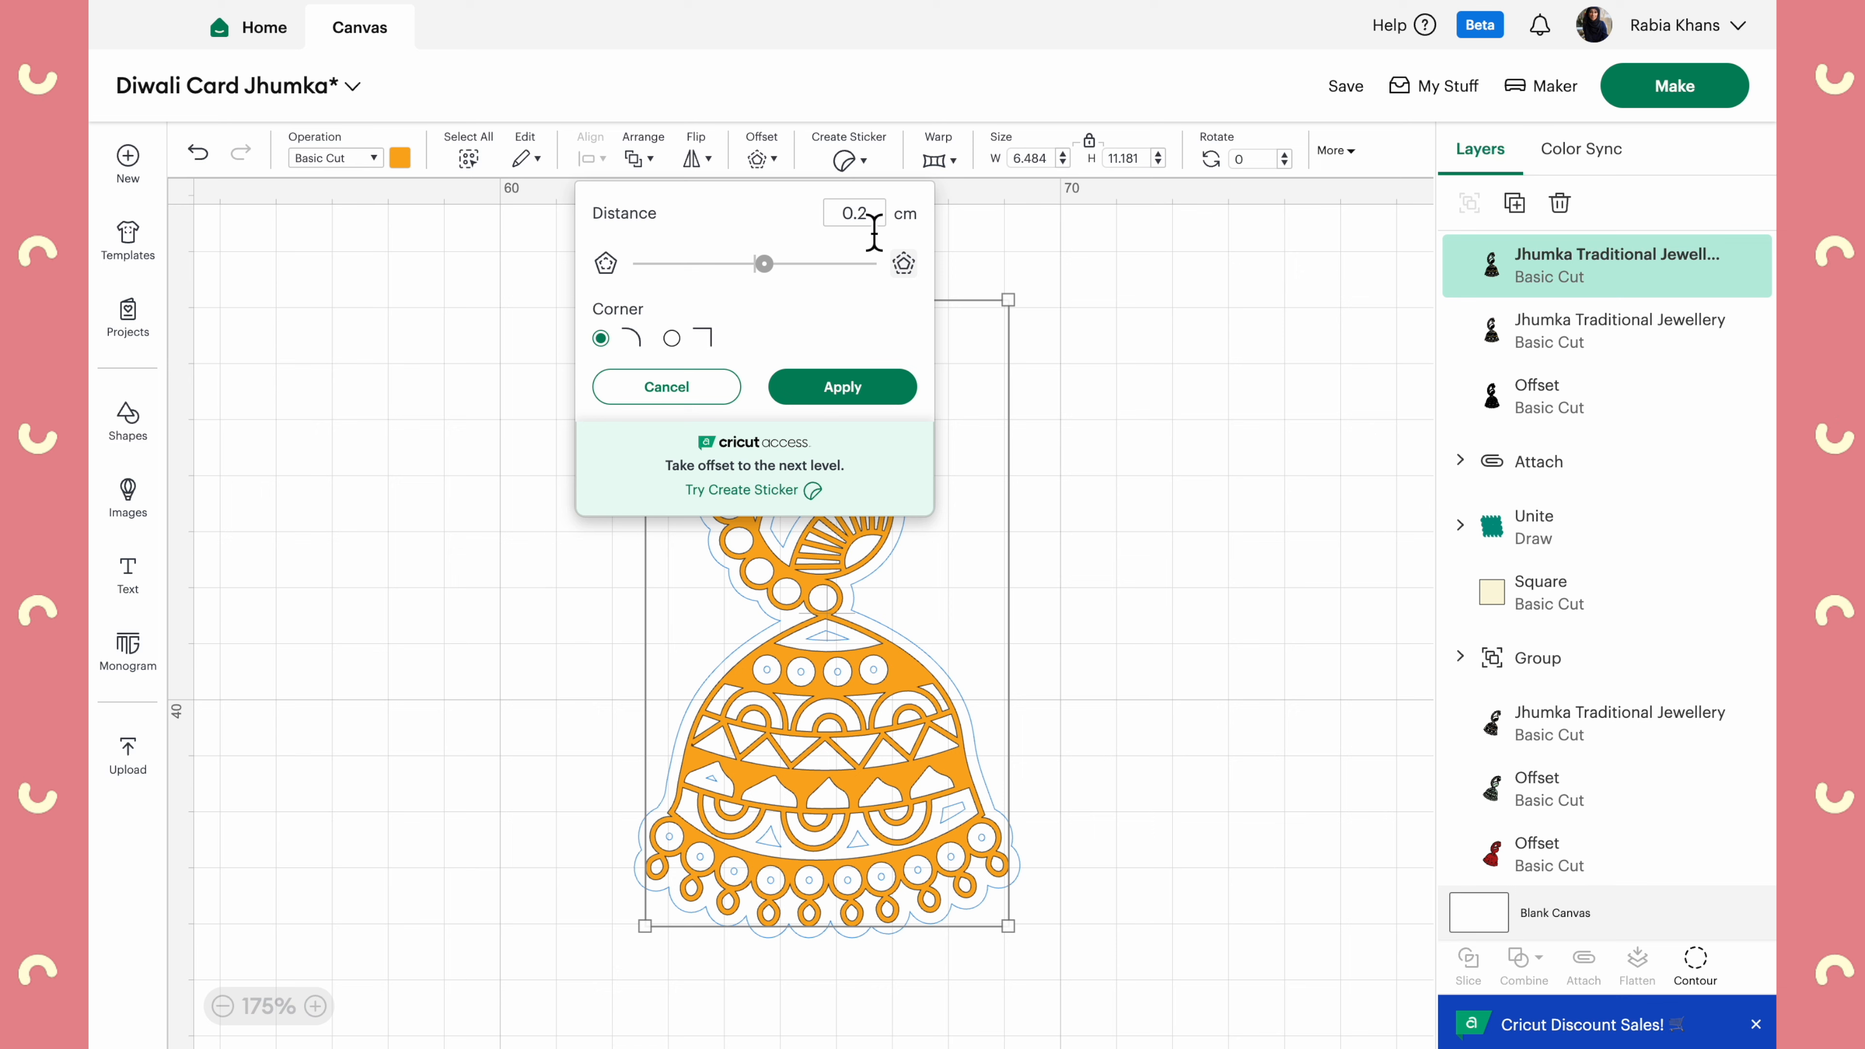
{"action": "left_click", "coordinate": [836, 387]}
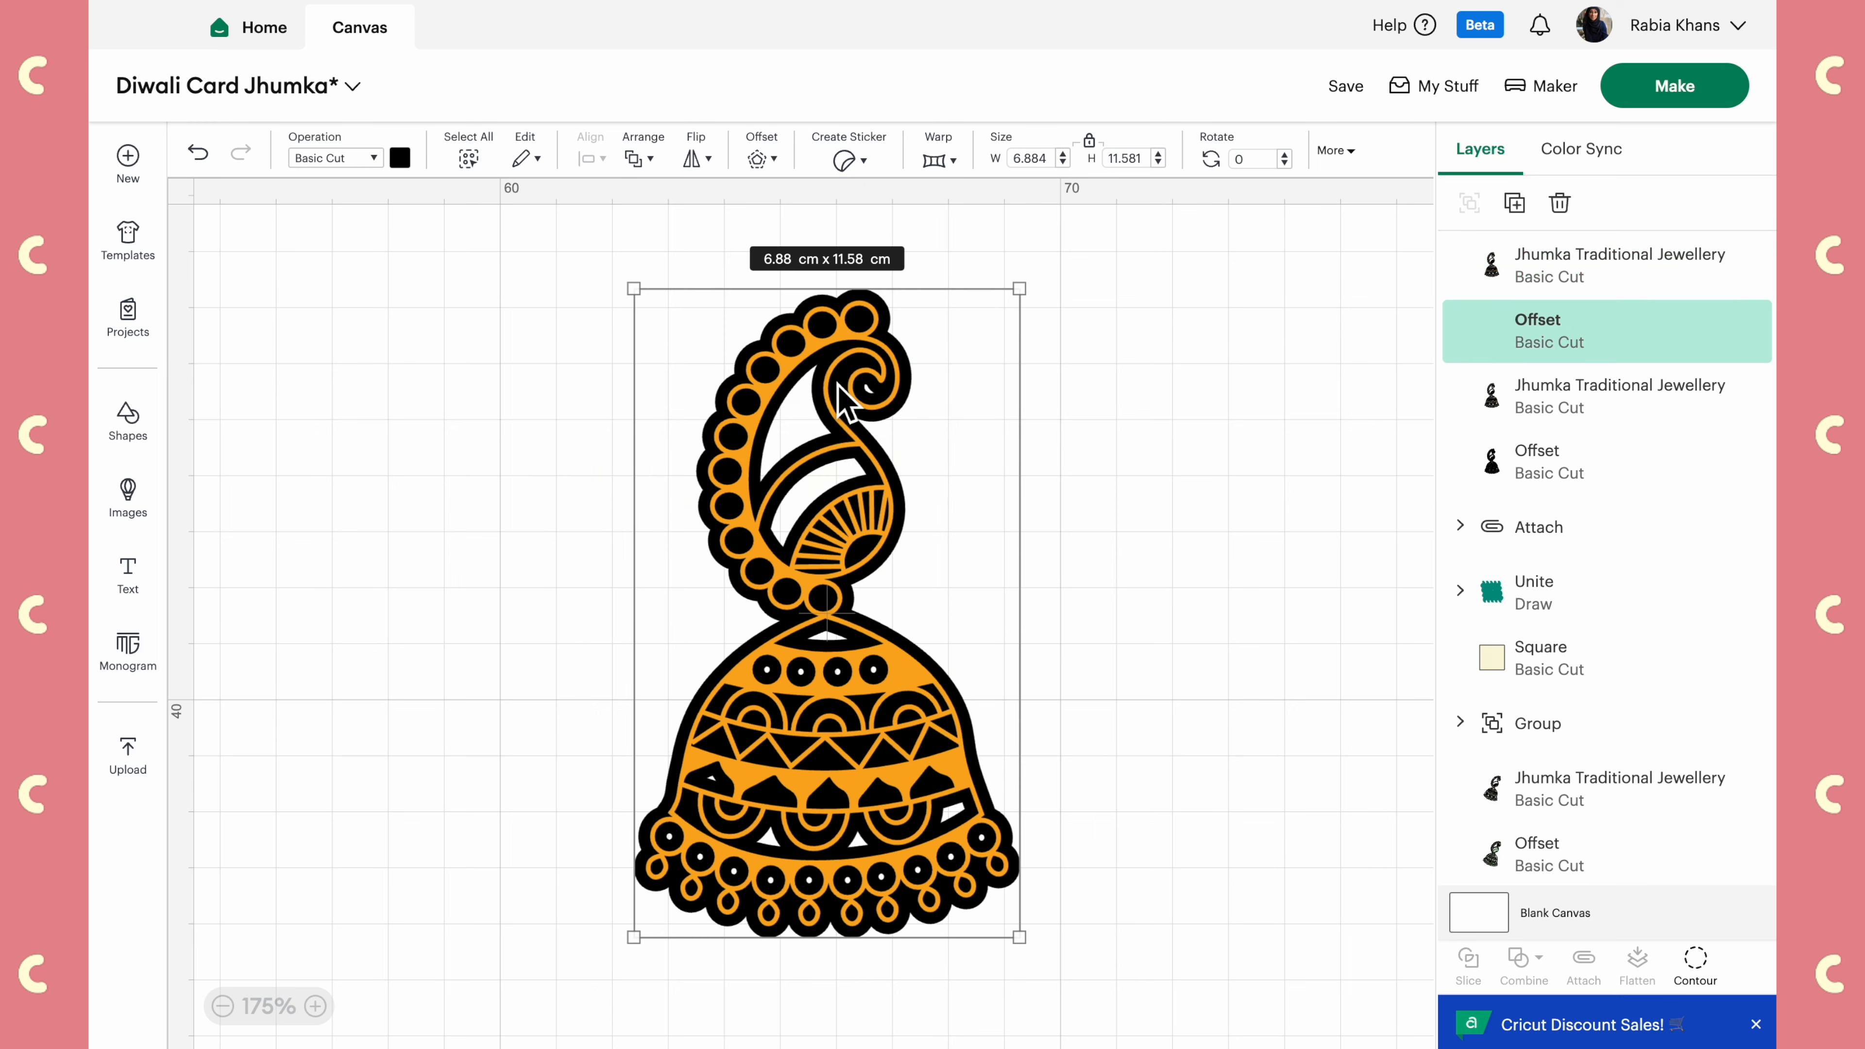
{"action": "left_click", "coordinate": [530, 644]}
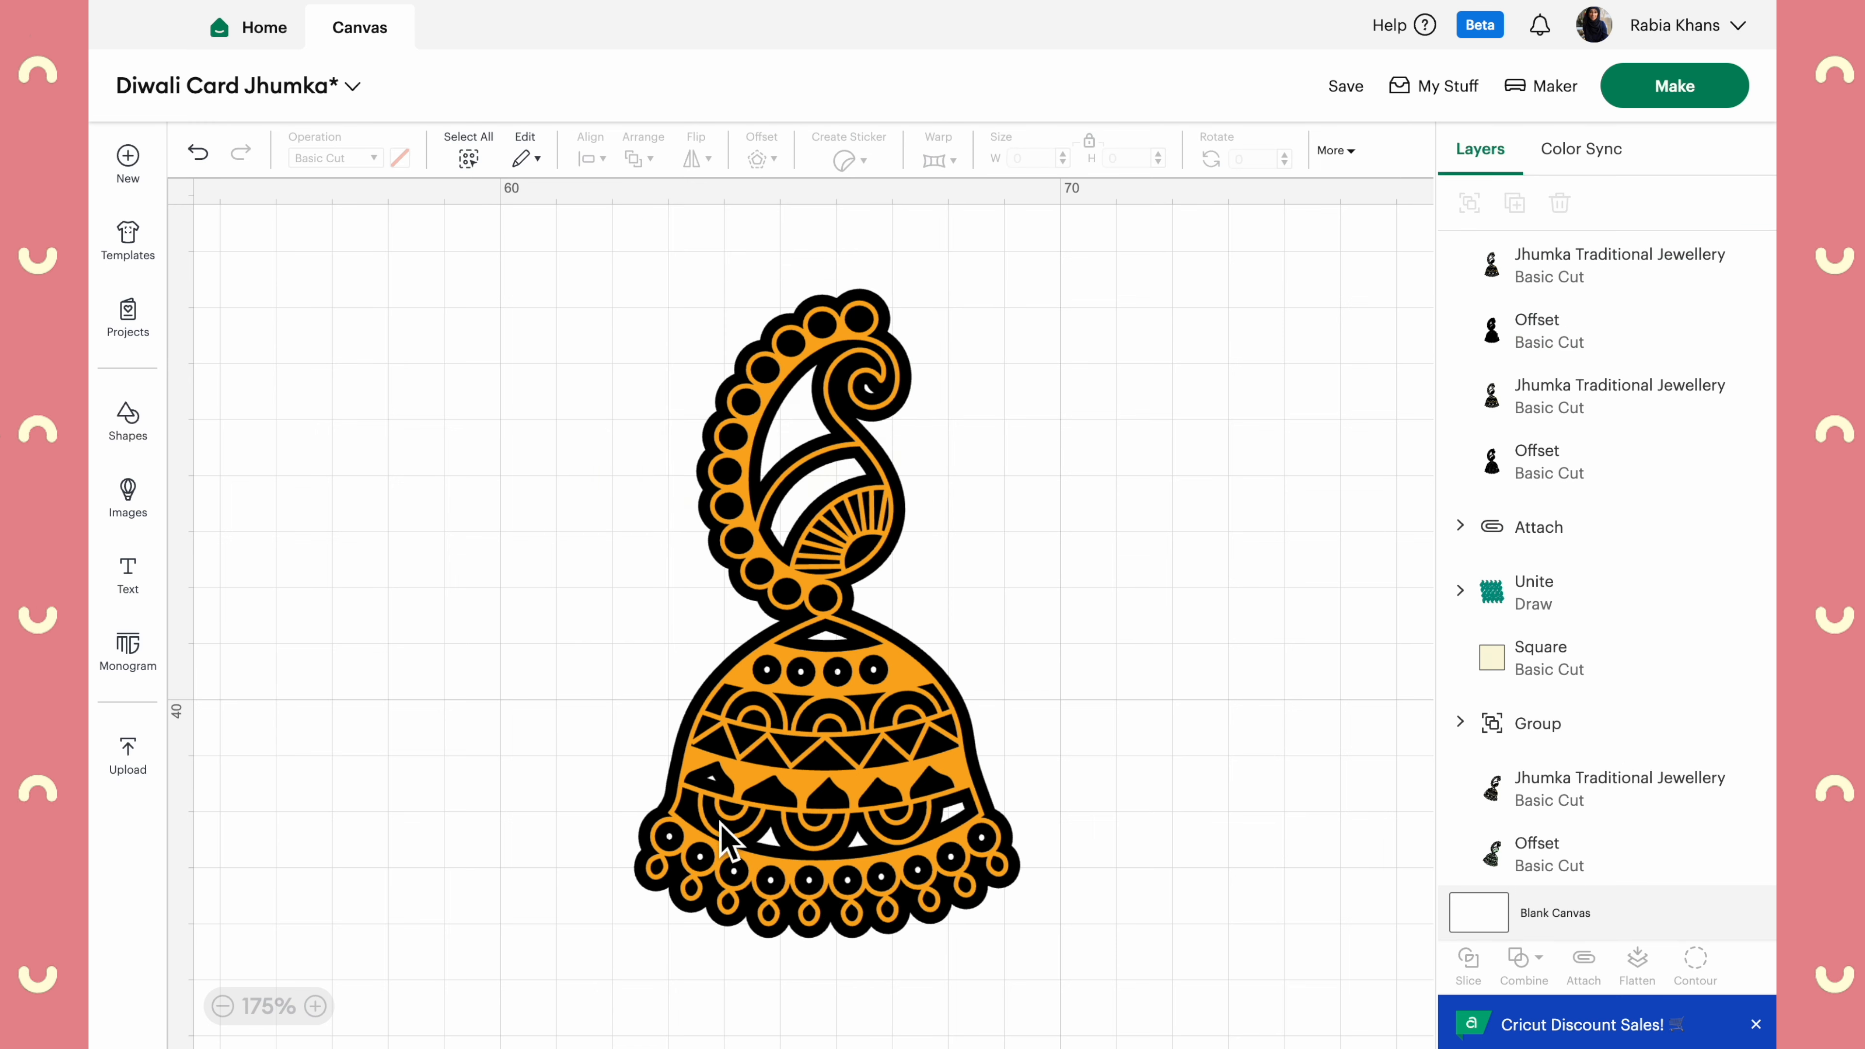
Move the small orange jhumka together with its black offset close to the large layered jhumka
{"action": "scroll", "coordinate": [711, 830], "scroll_direction": "left", "scroll_amount": 1}
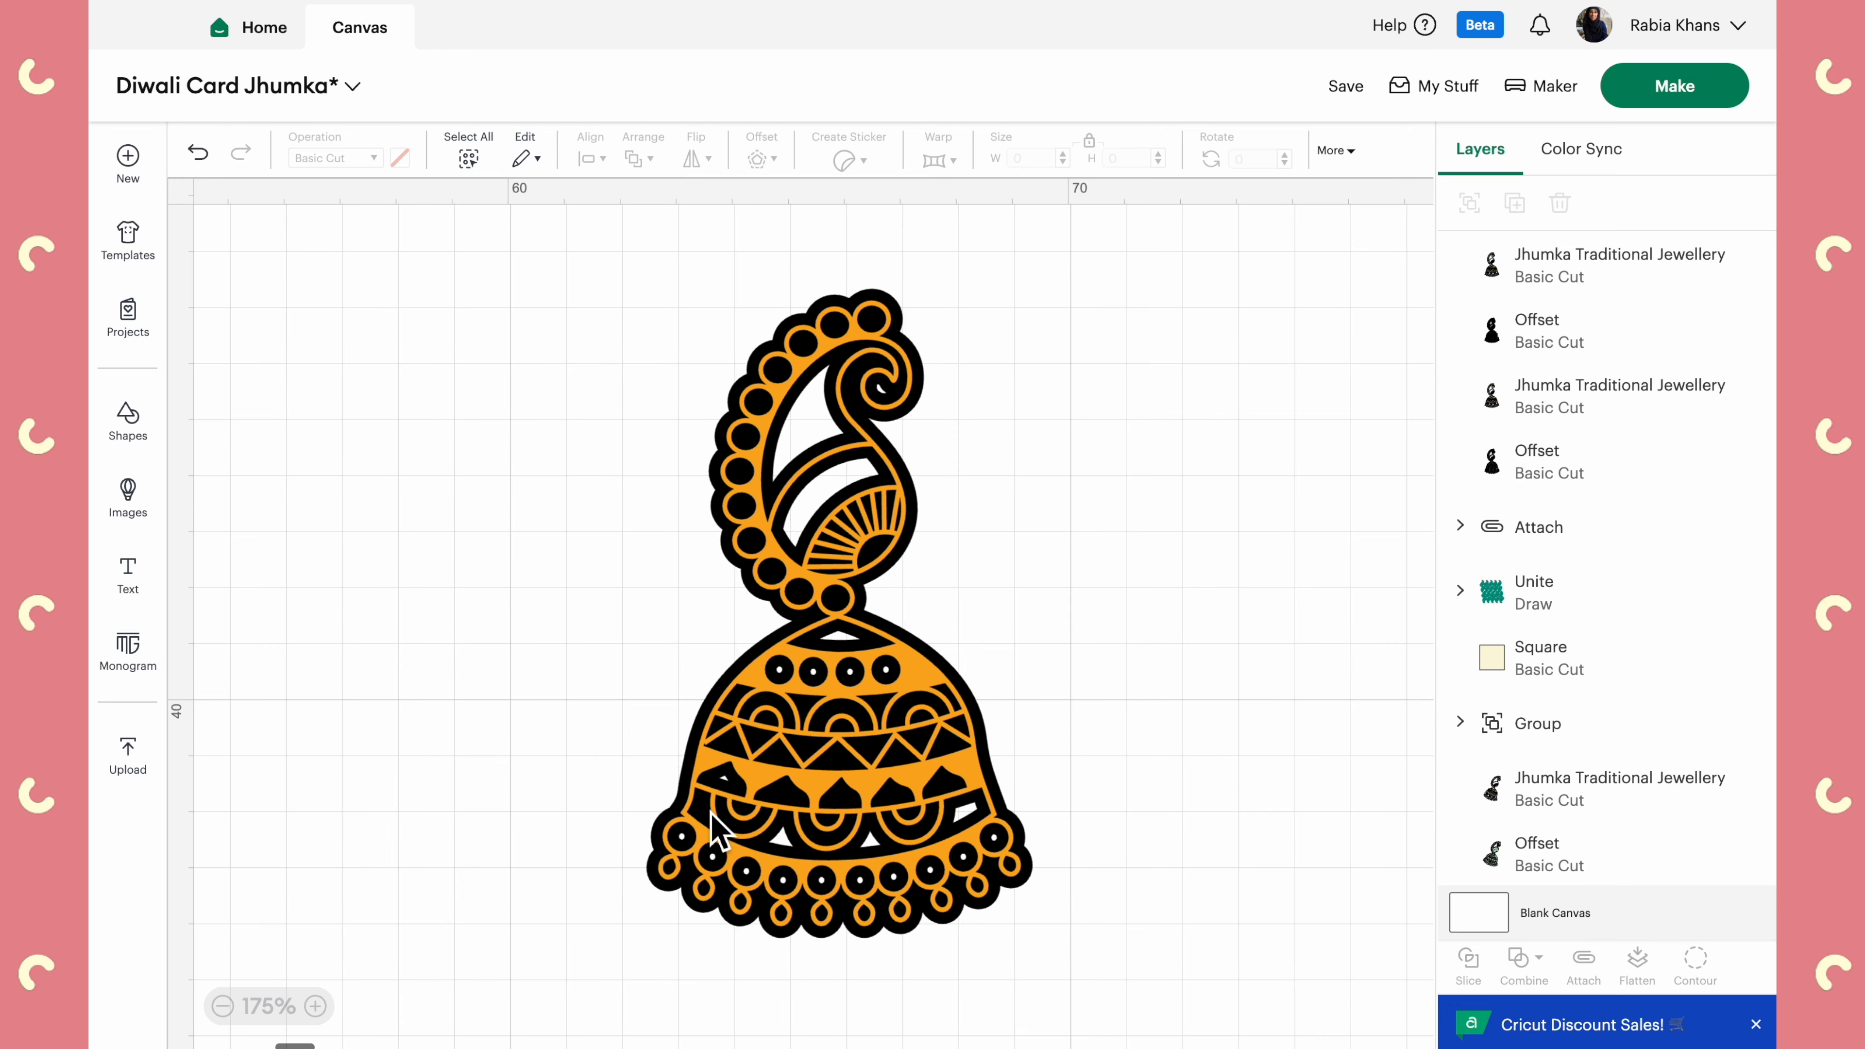
{"action": "left_click", "coordinate": [222, 1006]}
{"action": "scroll", "coordinate": [602, 830], "scroll_direction": "left", "scroll_amount": 5}
{"action": "left_click_drag", "start_coordinate": [962, 449], "coordinate": [622, 739]}
{"action": "scroll", "coordinate": [622, 739], "scroll_direction": "left", "scroll_amount": 4}
{"action": "scroll", "coordinate": [623, 739], "scroll_direction": "down", "scroll_amount": 2}
{"action": "scroll", "coordinate": [622, 740], "scroll_direction": "left", "scroll_amount": 3}
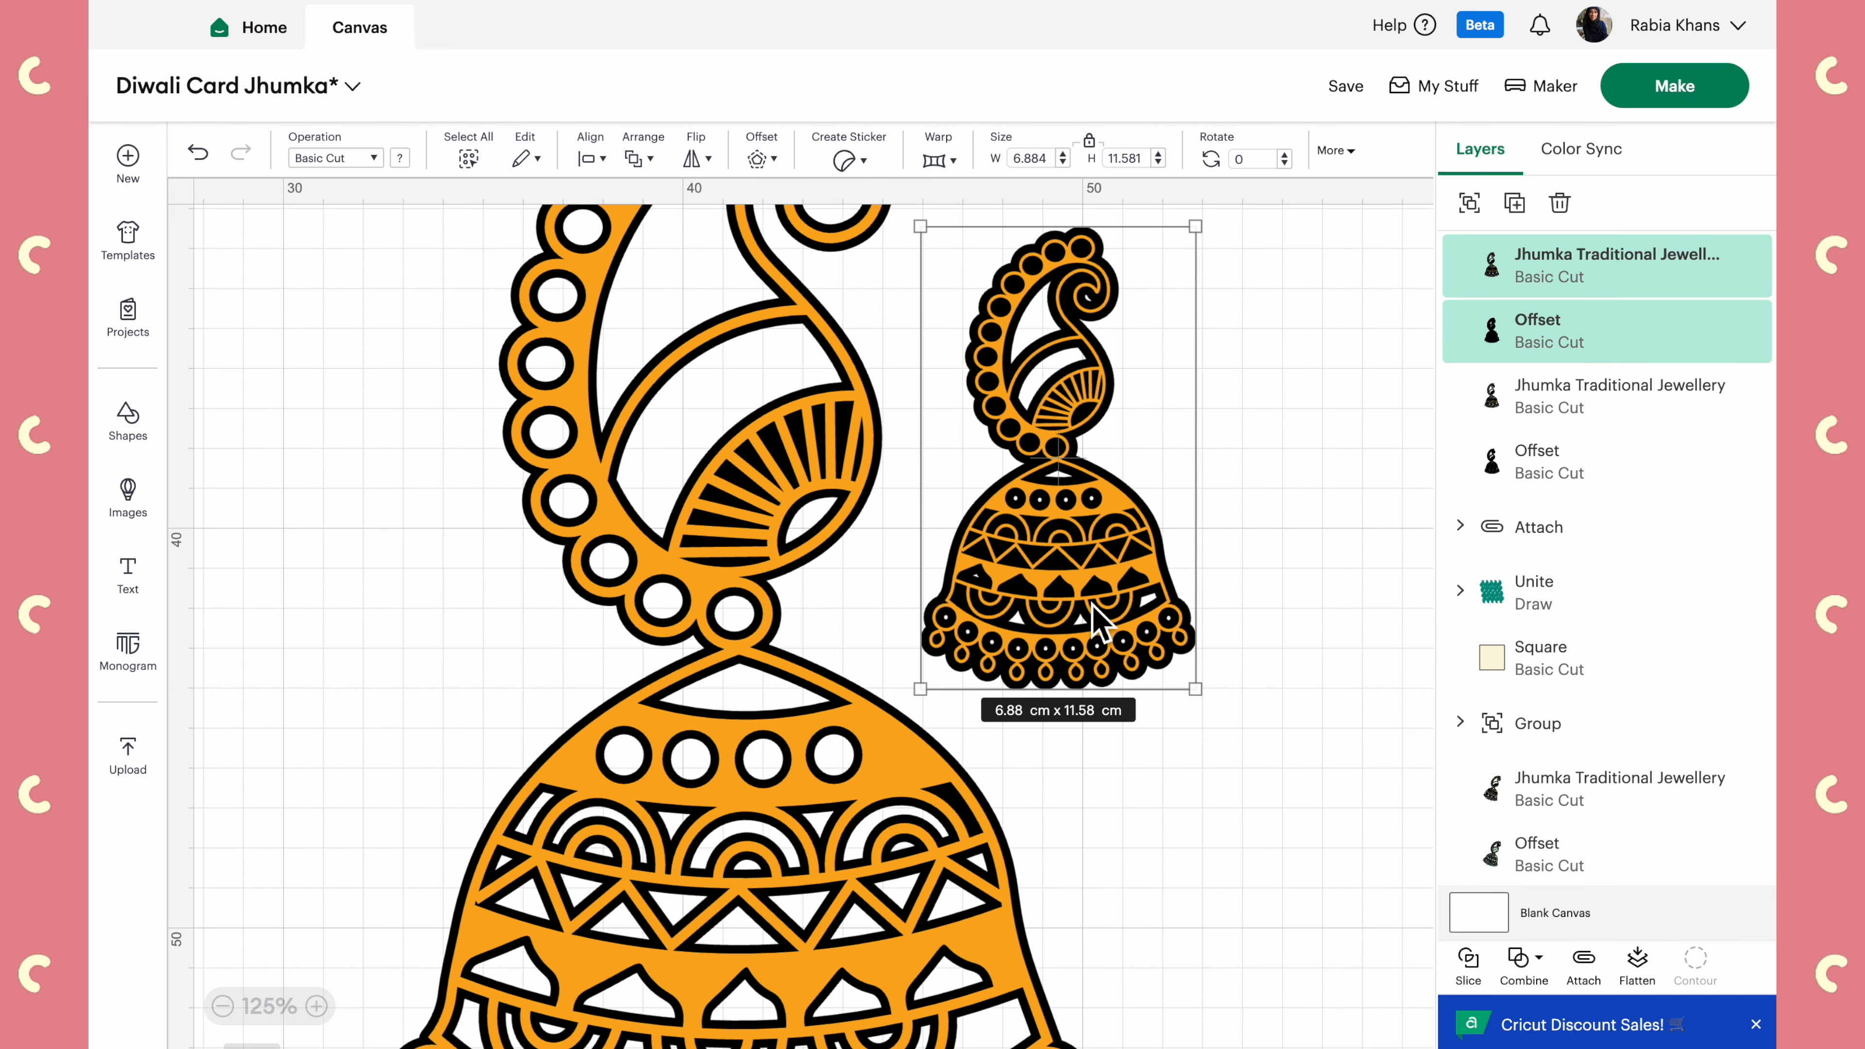
{"action": "left_click", "coordinate": [1281, 564]}
Slide the small orange jhumka off its black offset to expose the filled openings, and line the offset back up beneath it
{"action": "left_click", "coordinate": [1057, 452]}
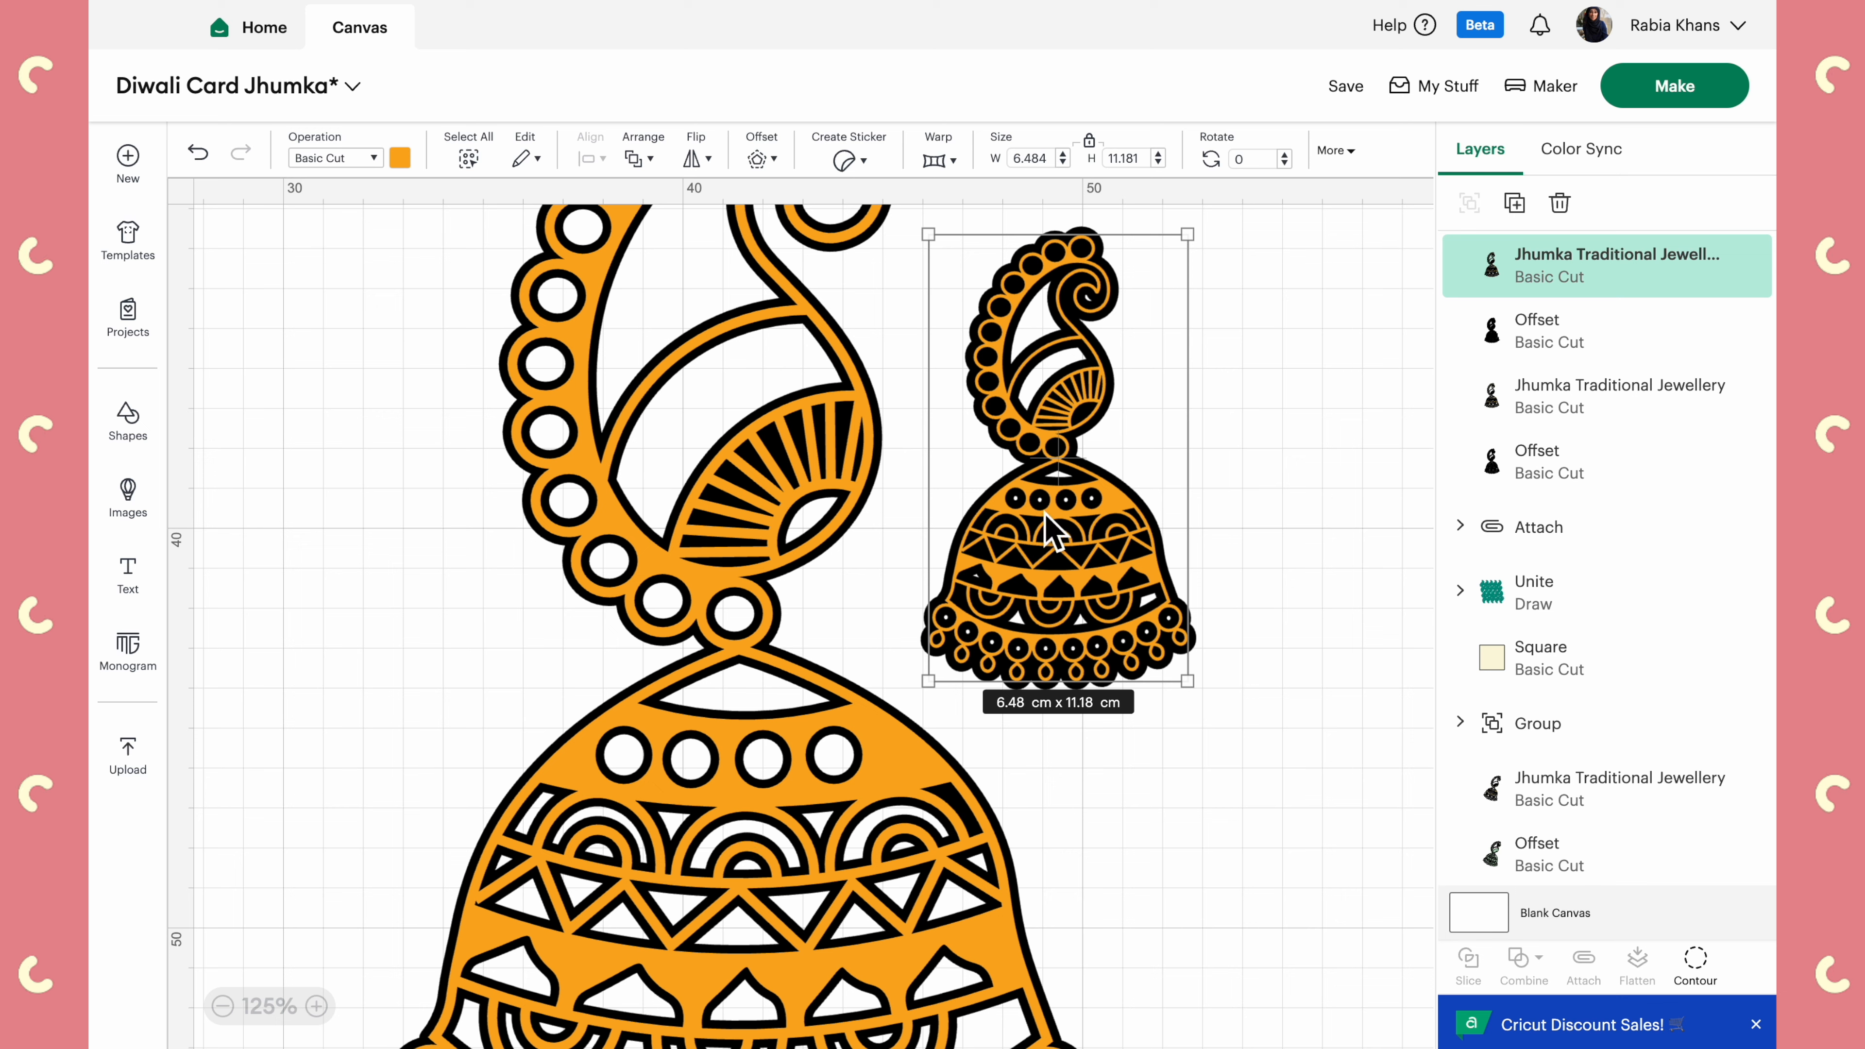
{"action": "left_click", "coordinate": [1197, 749]}
{"action": "left_click_drag", "start_coordinate": [1078, 626], "coordinate": [1299, 626]}
{"action": "left_click_drag", "start_coordinate": [1033, 572], "coordinate": [1033, 572]}
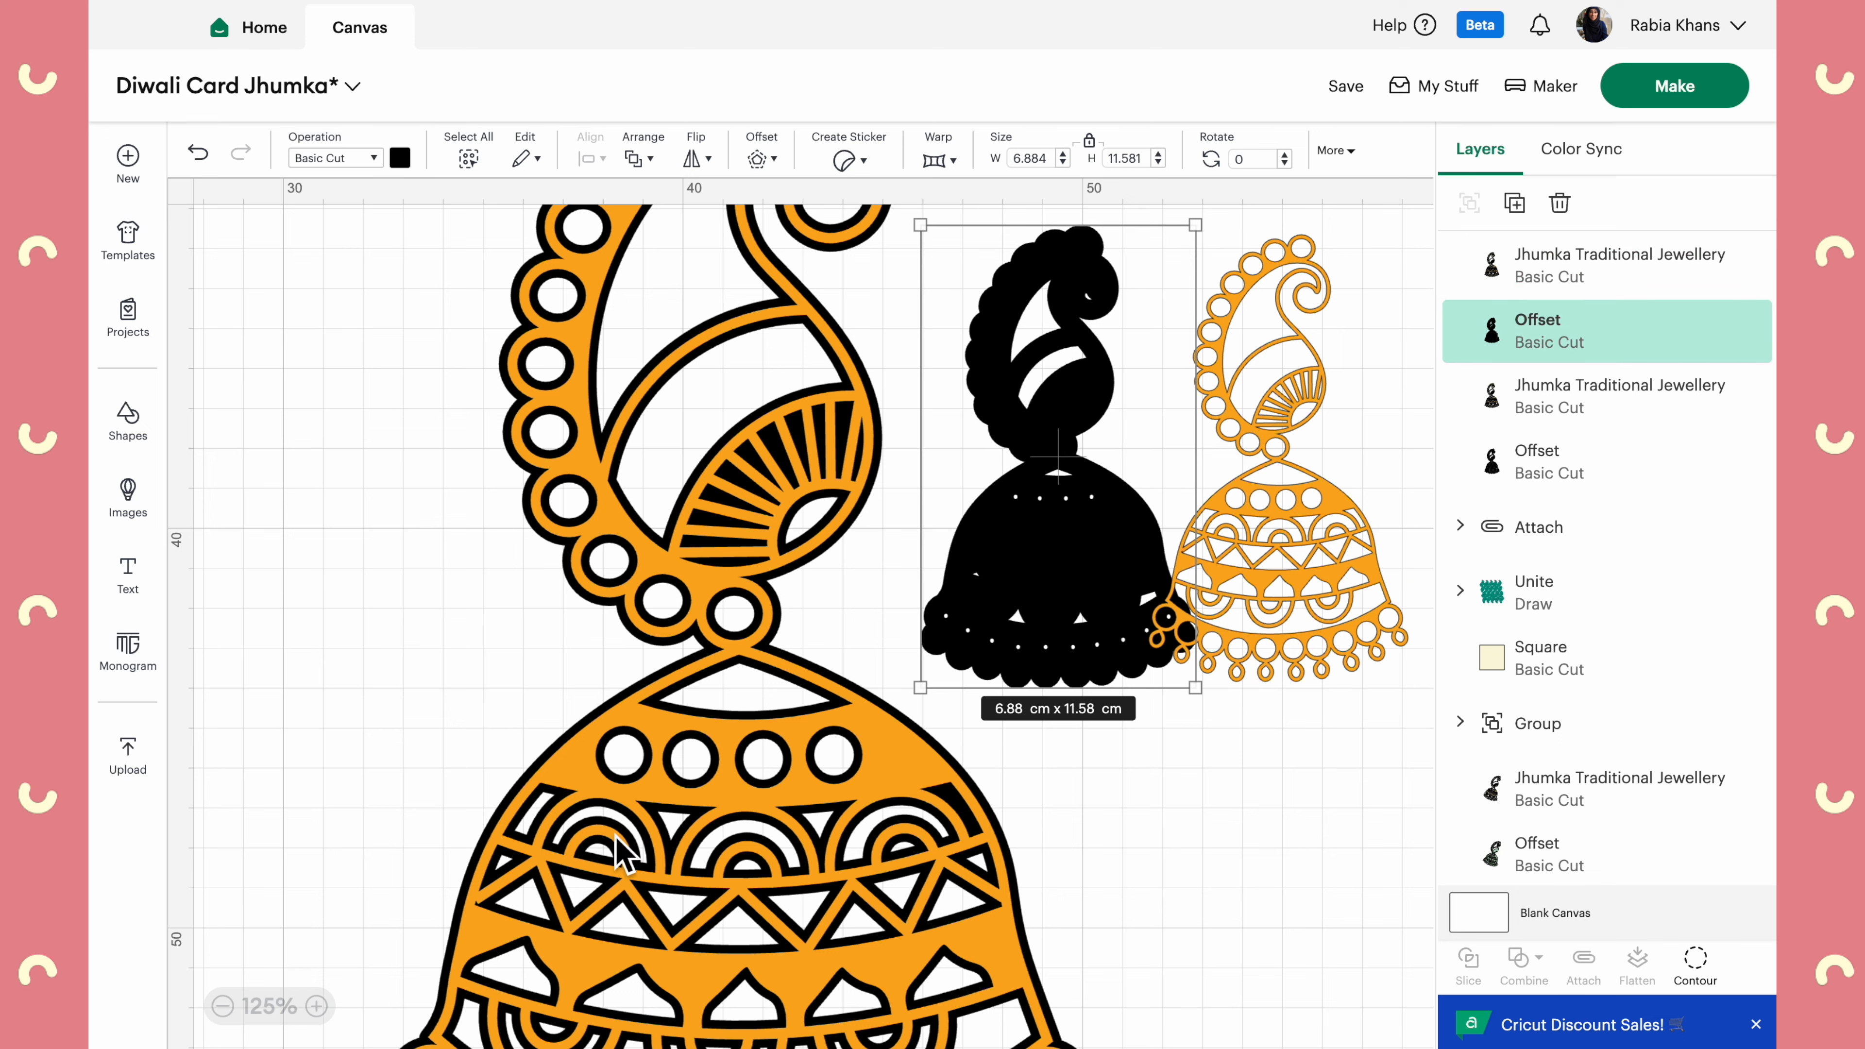
{"action": "left_click_drag", "start_coordinate": [1042, 586], "coordinate": [1264, 583]}
Compare the openings of the large and small layered jhumkas, and delete the small jhumka with its offset
{"action": "left_click", "coordinate": [601, 697]}
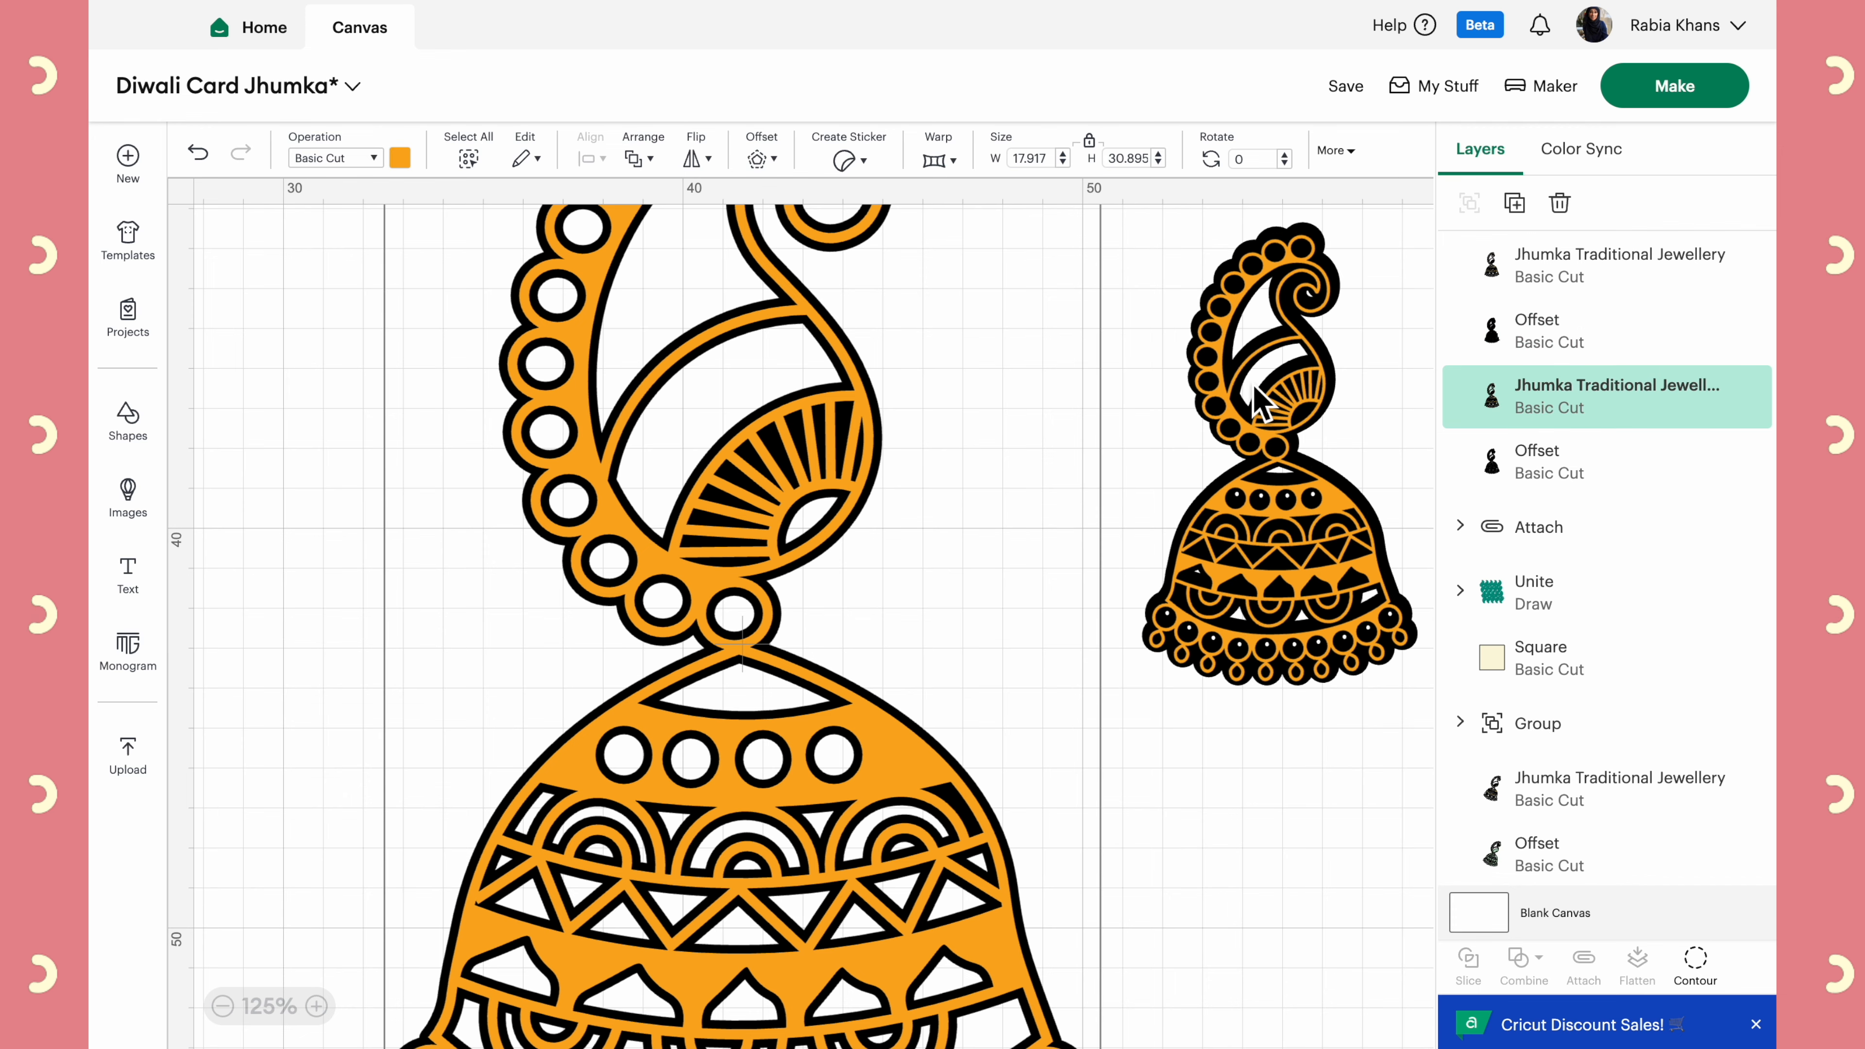
{"action": "scroll", "coordinate": [1253, 399], "scroll_direction": "up", "scroll_amount": 10}
{"action": "scroll", "coordinate": [1095, 821], "scroll_direction": "down", "scroll_amount": 10}
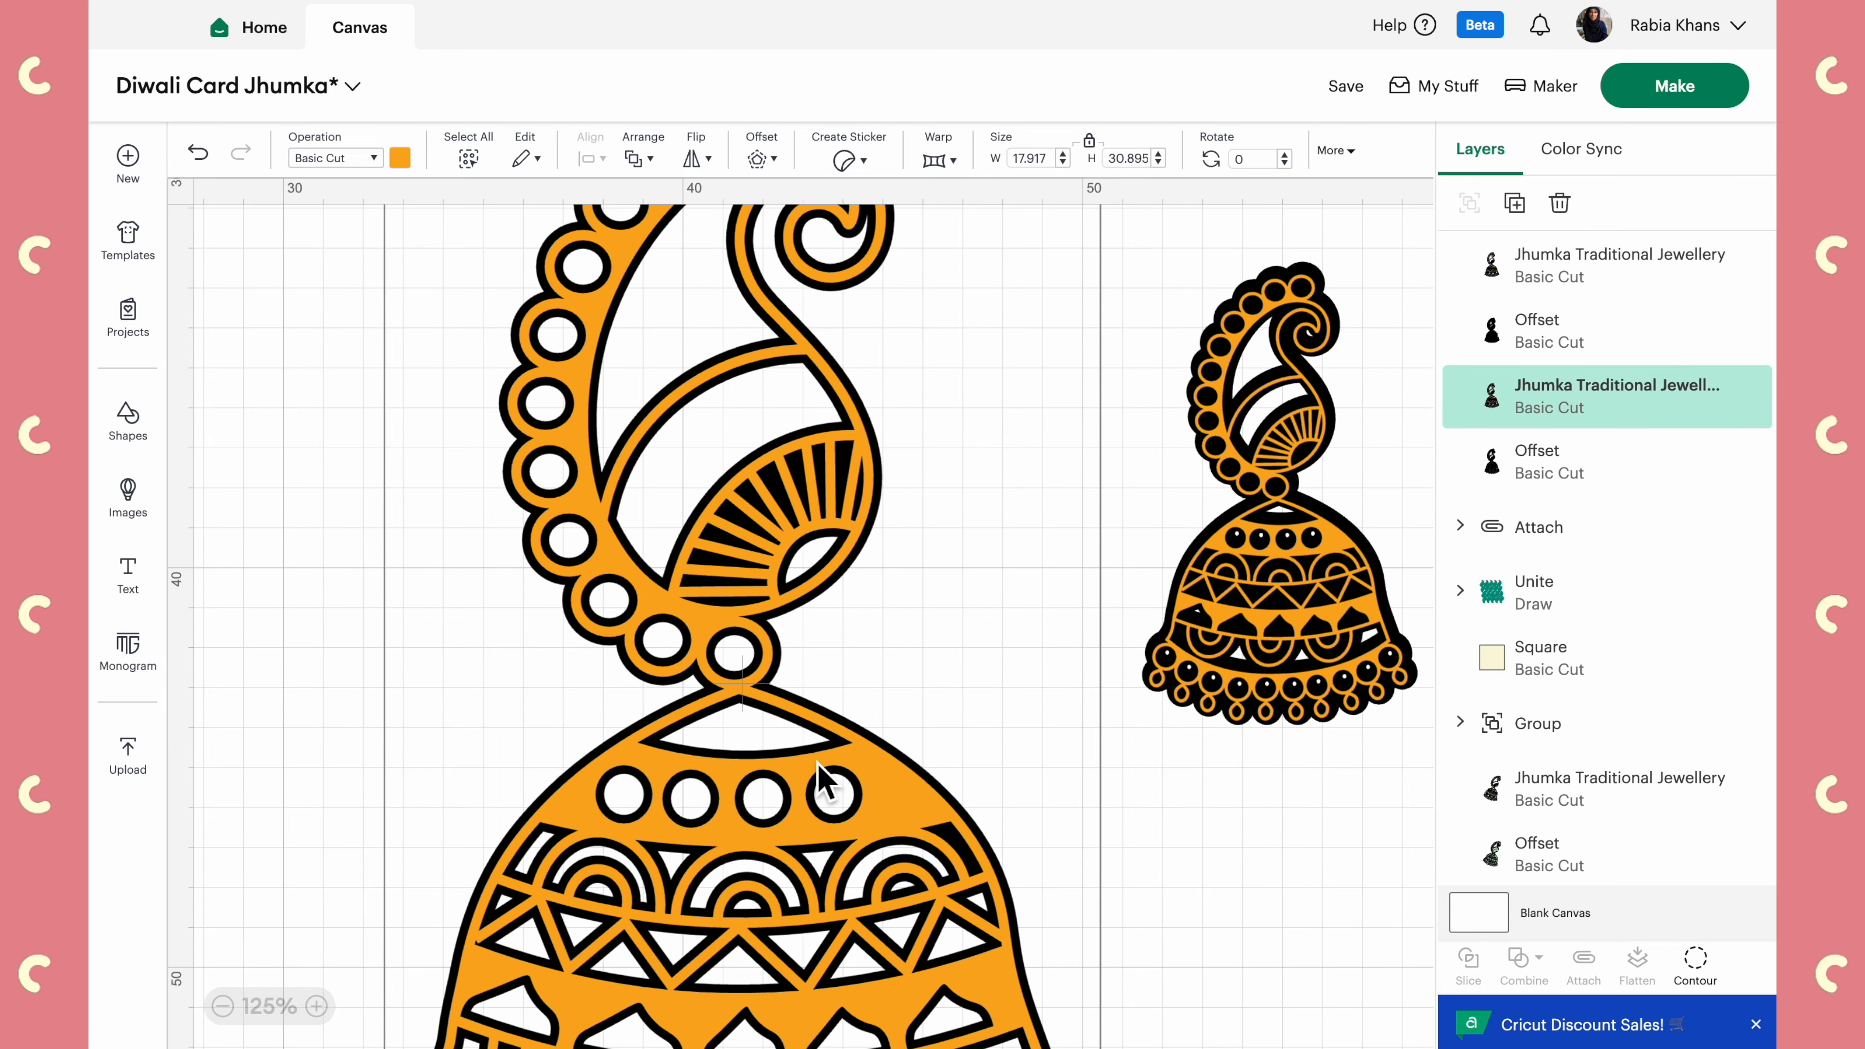
{"action": "scroll", "coordinate": [822, 782], "scroll_direction": "down", "scroll_amount": 1}
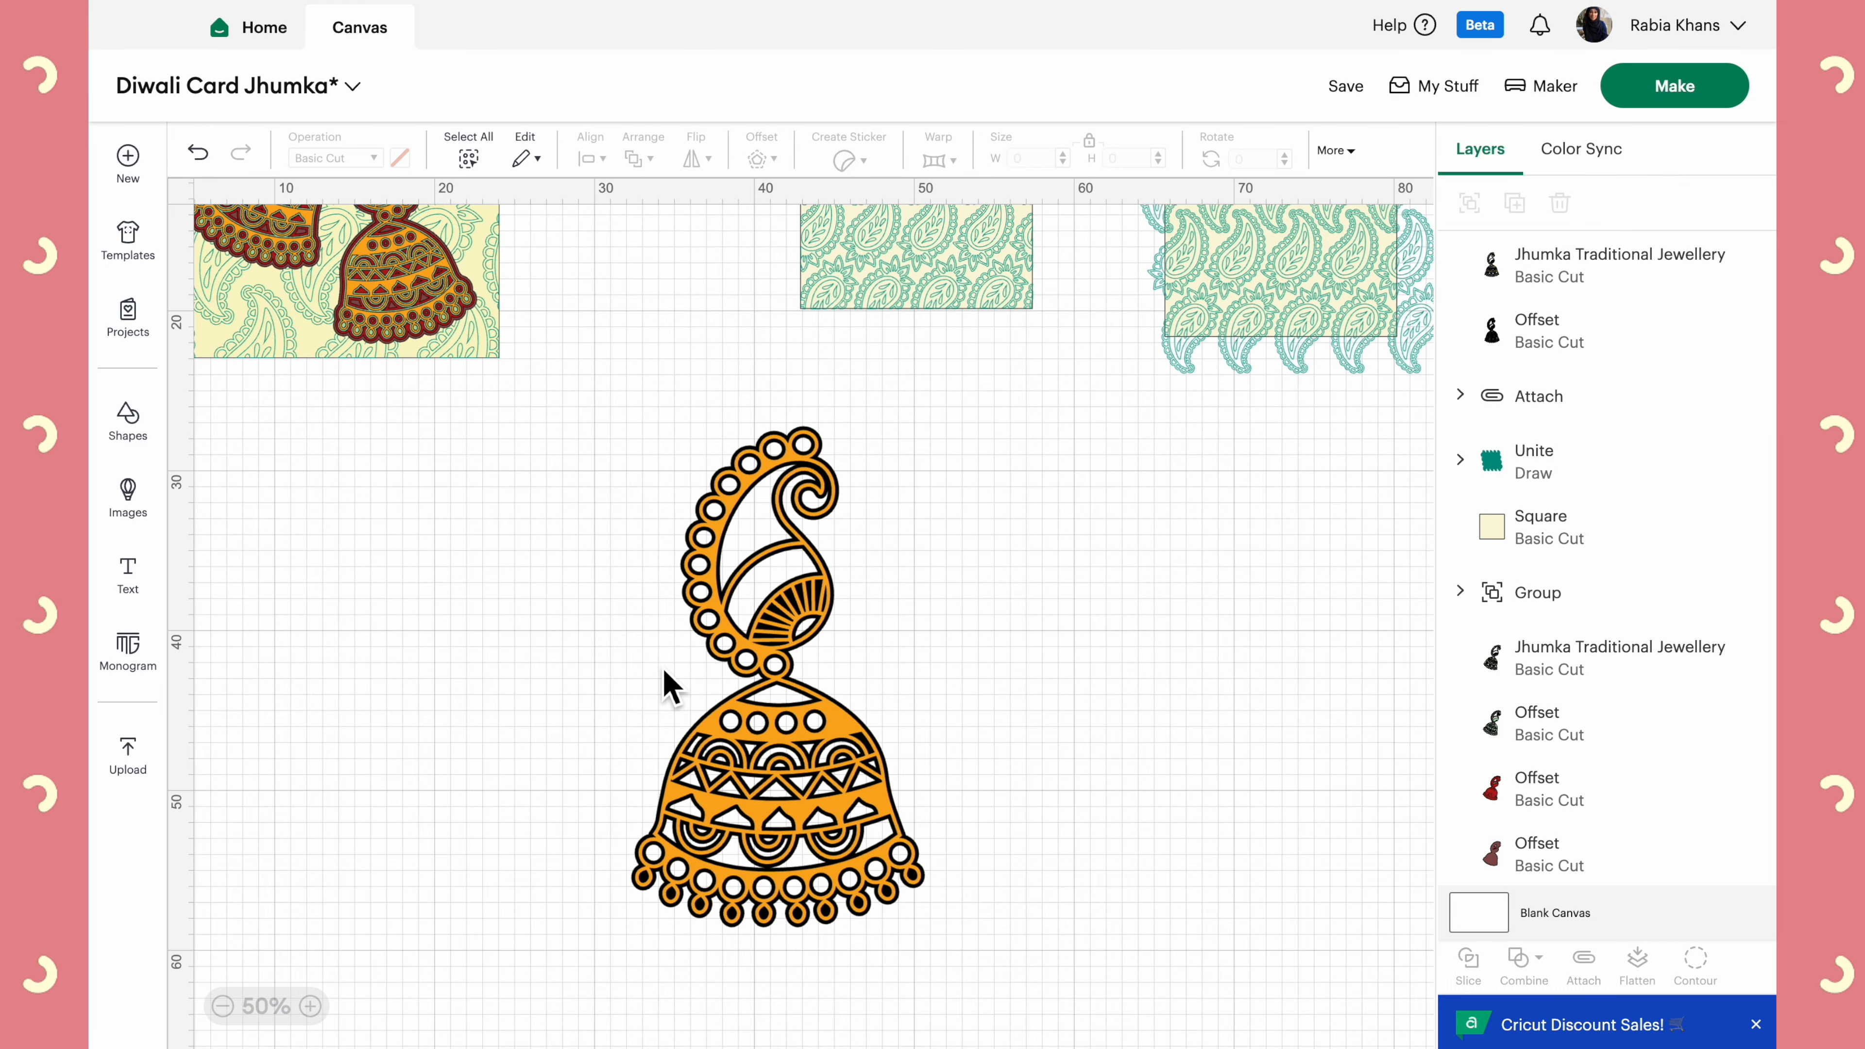
Move the large orange jhumka off its black offset onto the empty canvas beside it, and select the offset
{"action": "scroll", "coordinate": [665, 683], "scroll_direction": "right", "scroll_amount": 1}
{"action": "left_click", "coordinate": [787, 766]}
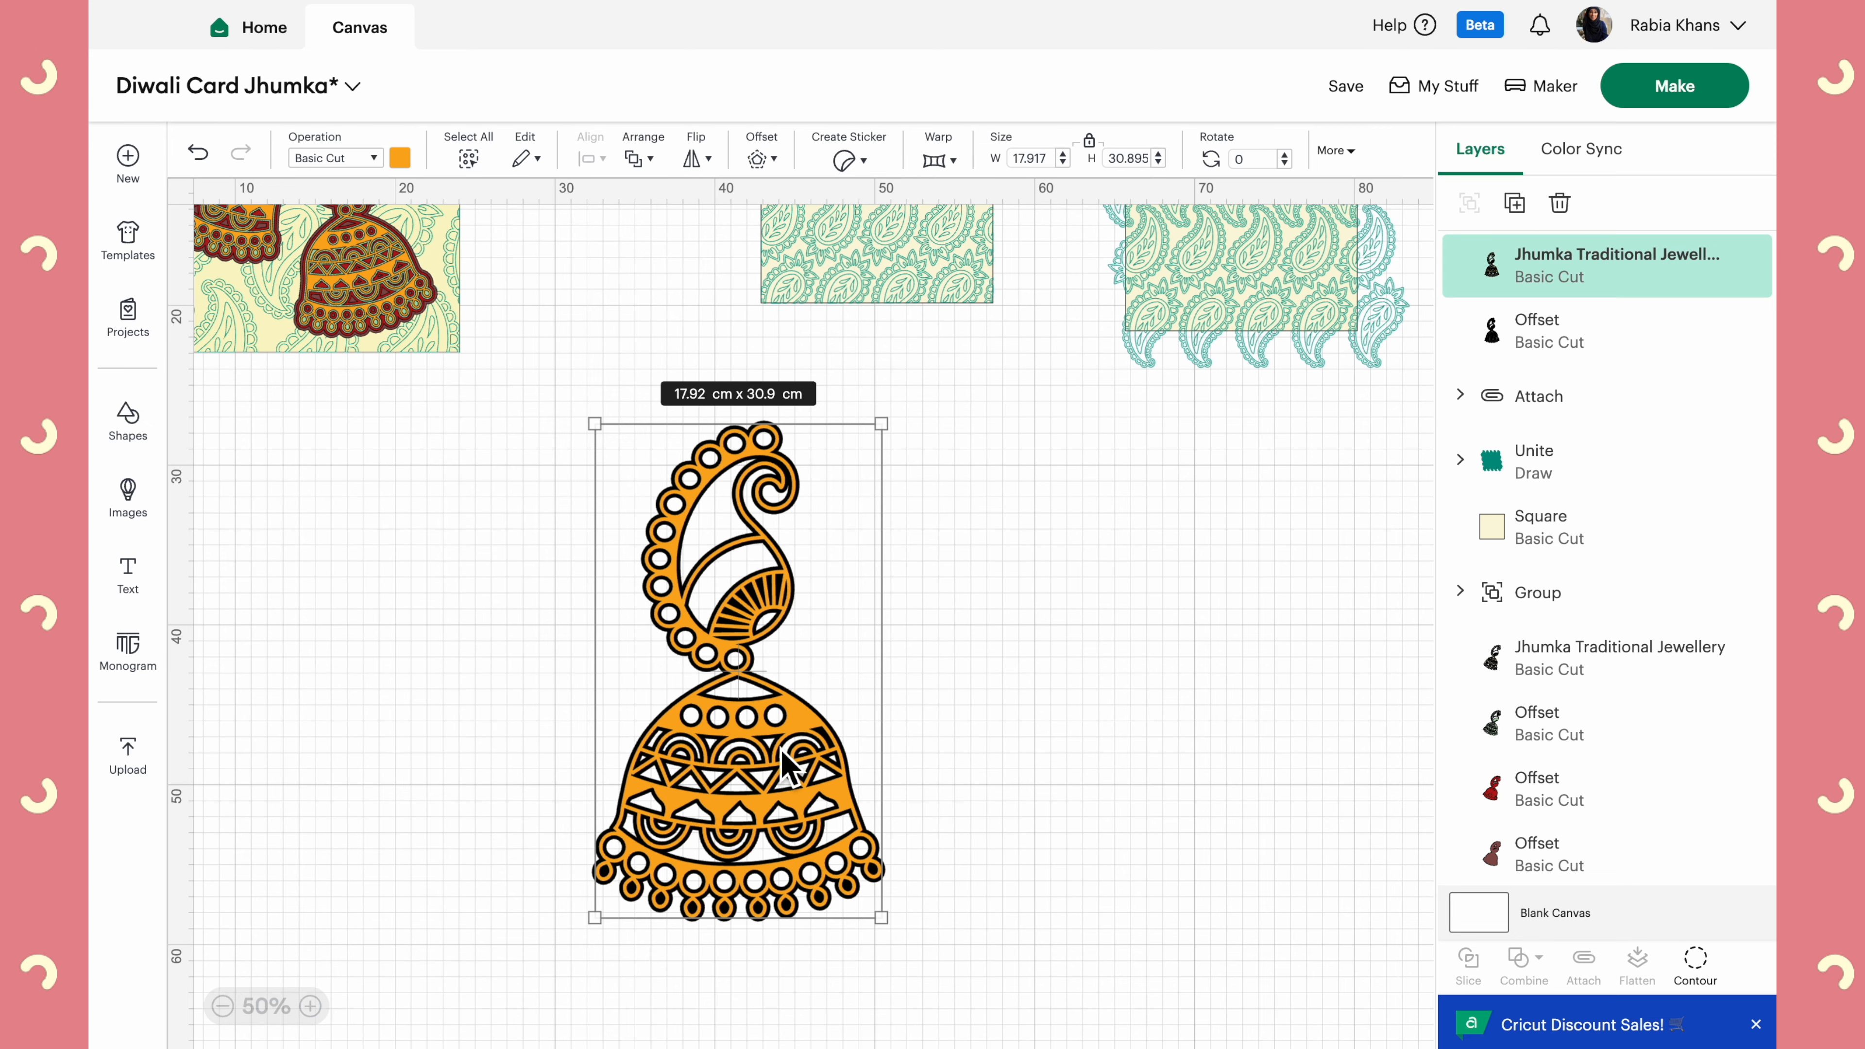
{"action": "left_click", "coordinate": [310, 1006]}
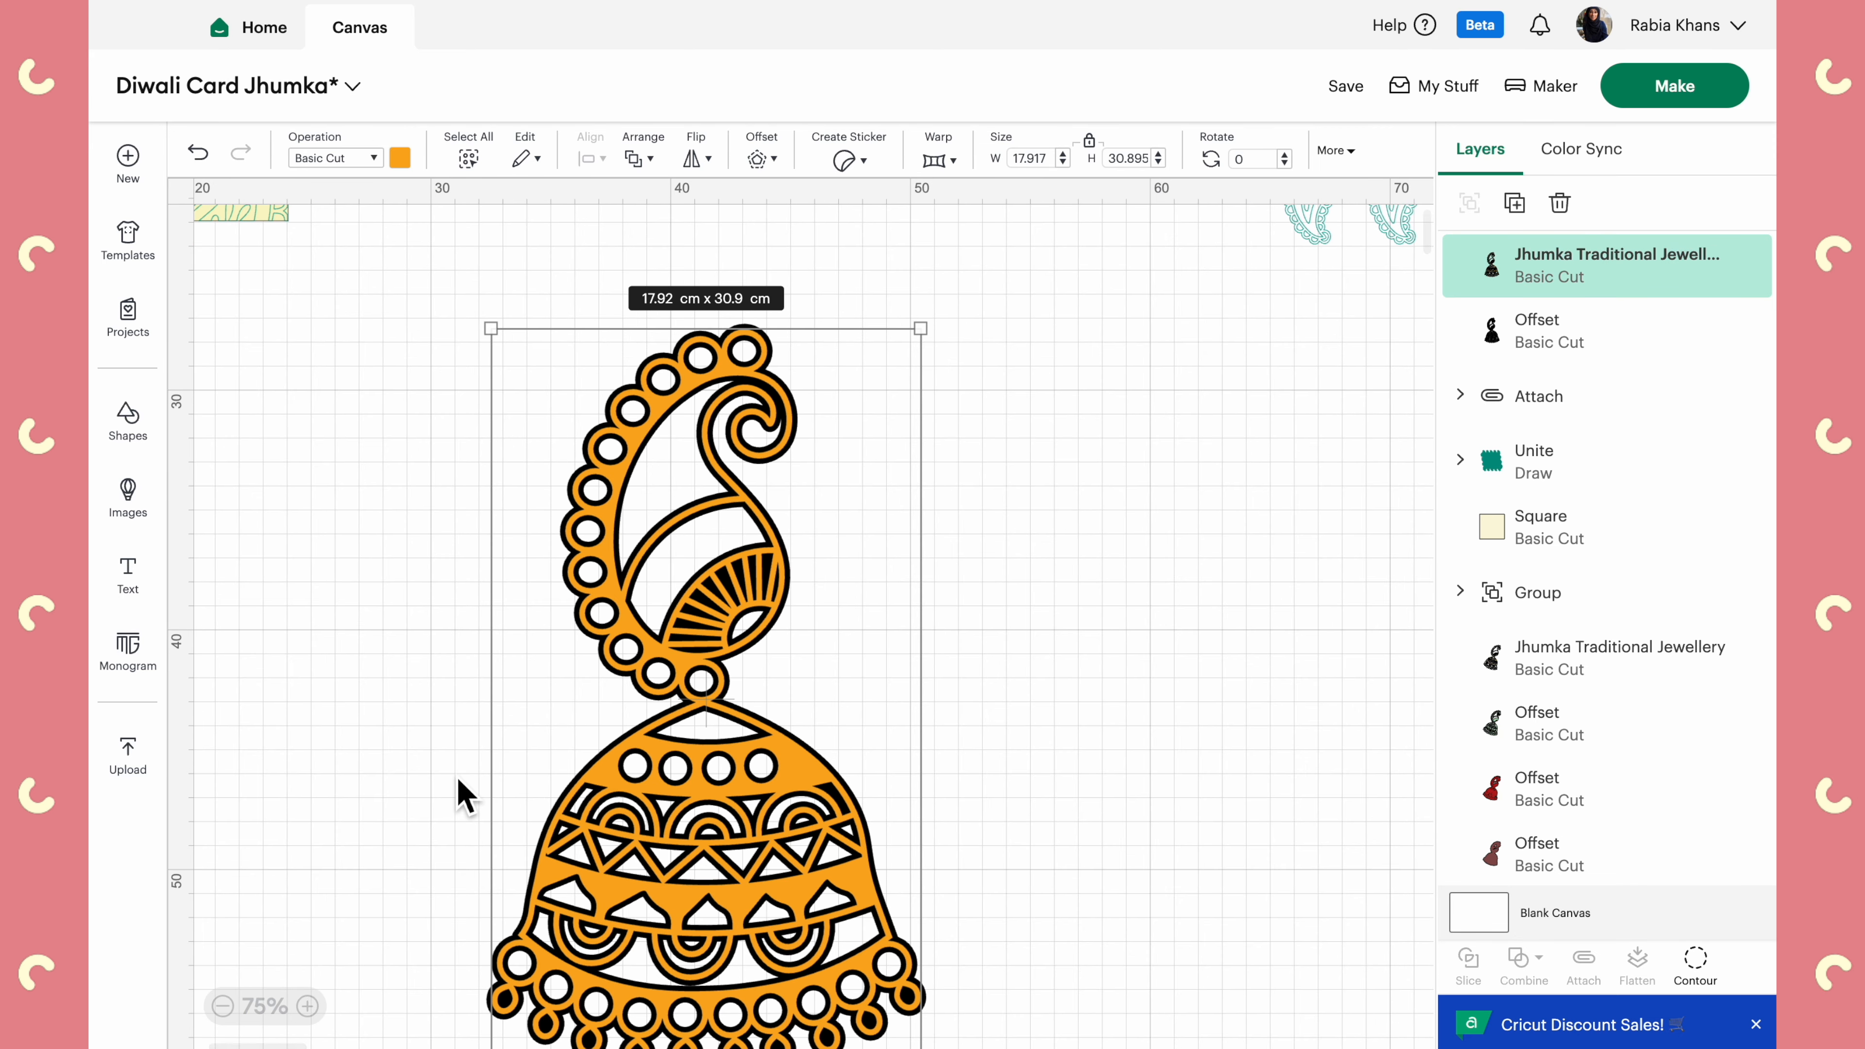
{"action": "scroll", "coordinate": [659, 657], "scroll_direction": "up", "scroll_amount": 1}
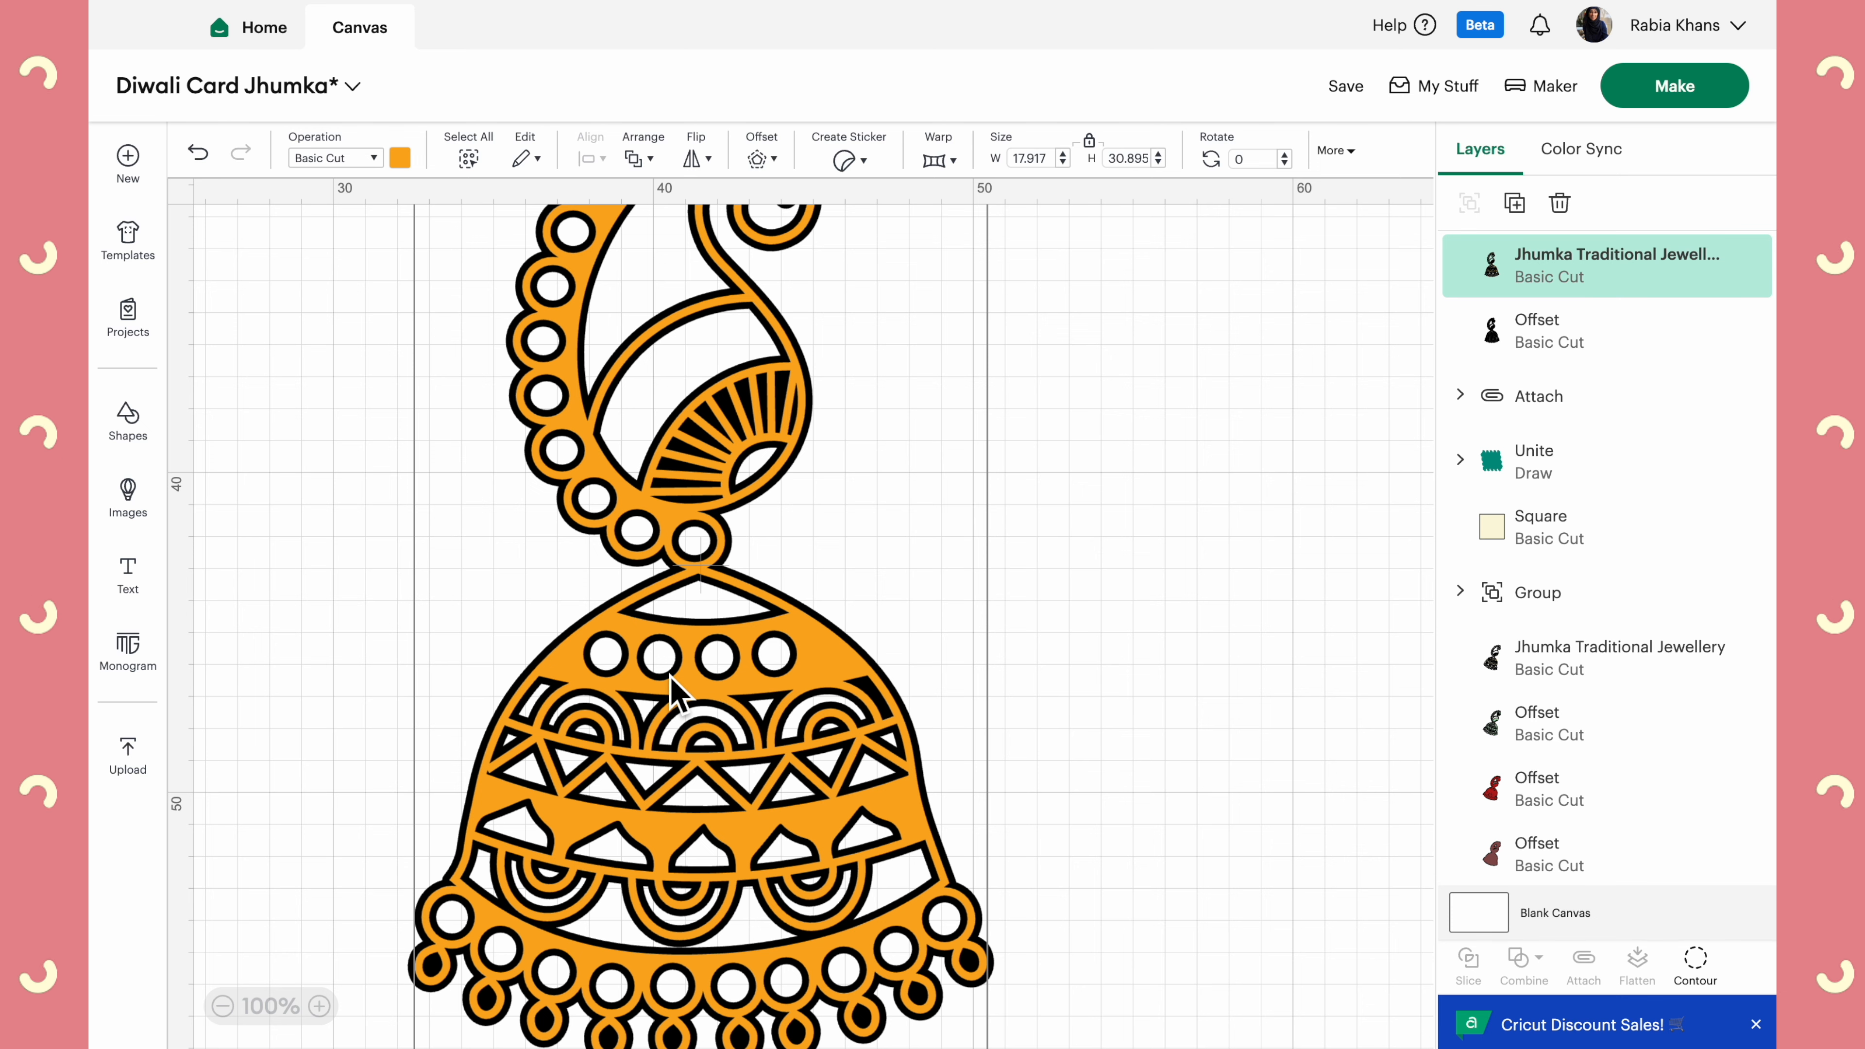
{"action": "left_click", "coordinate": [1095, 730]}
{"action": "left_click_drag", "start_coordinate": [716, 672], "coordinate": [1247, 652]}
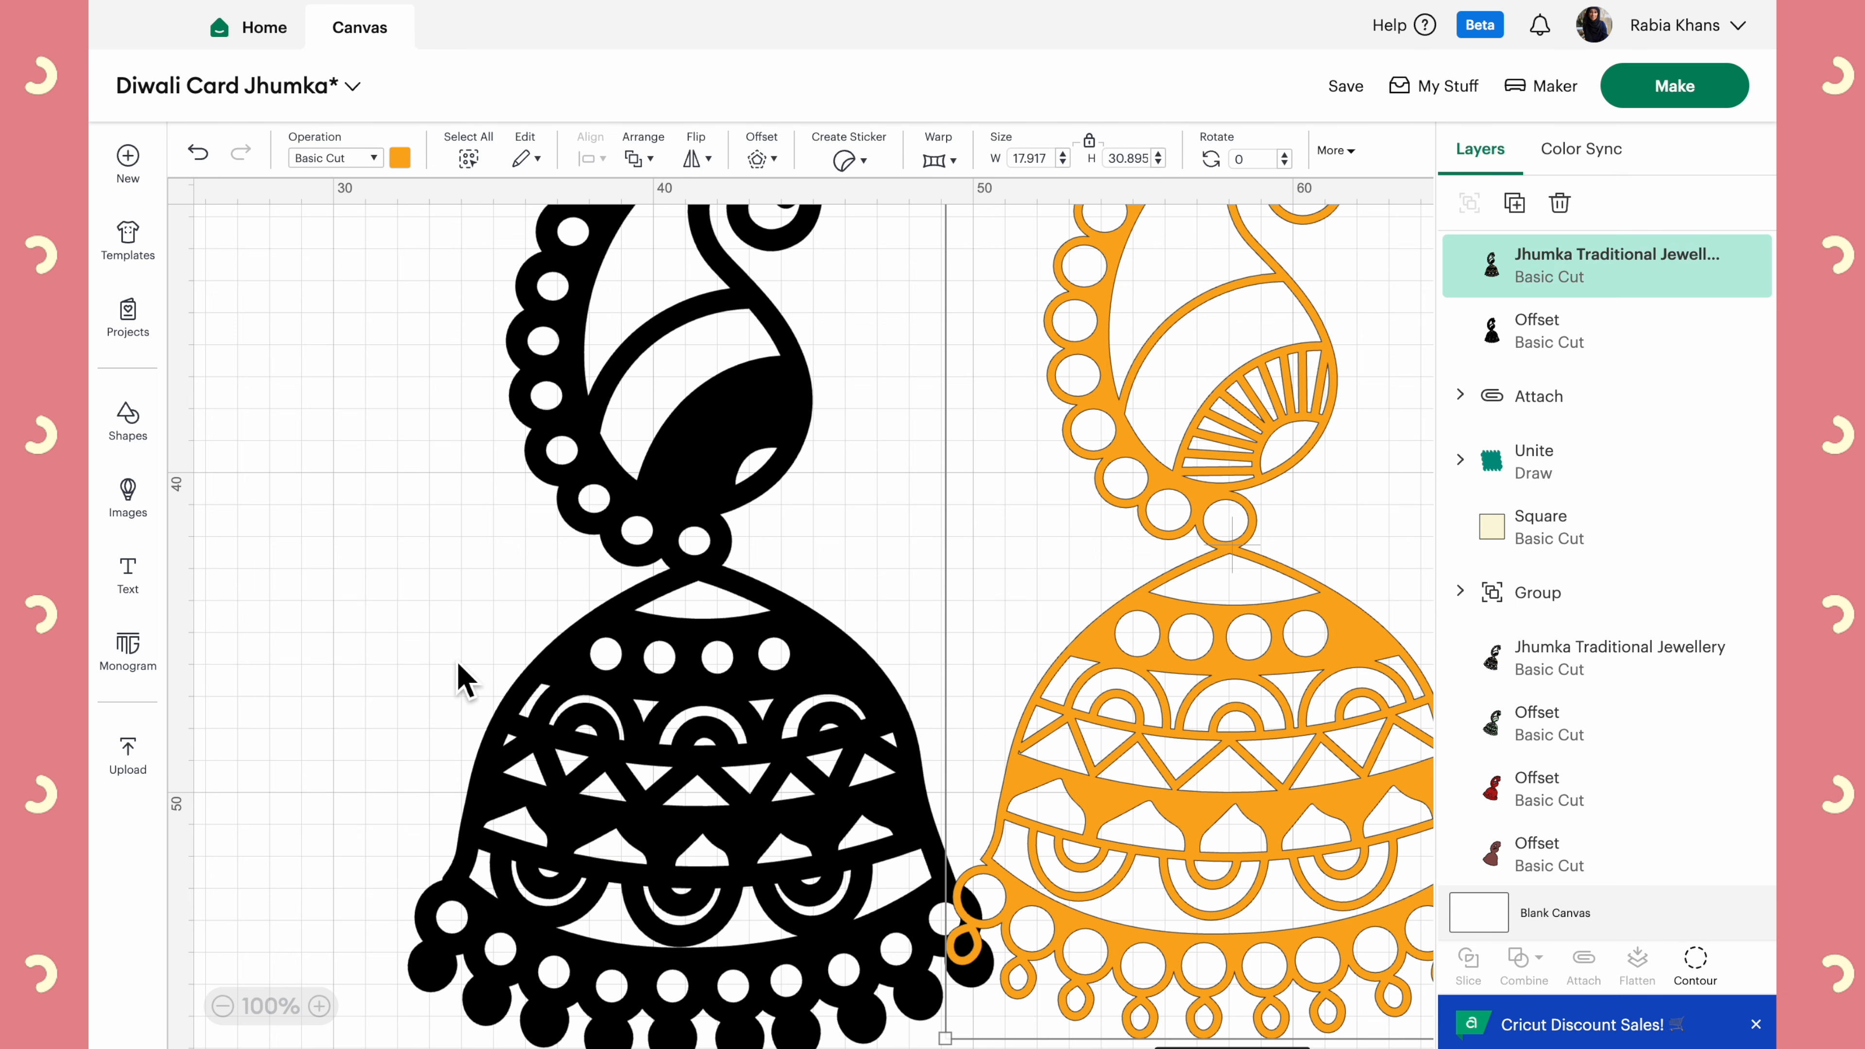
{"action": "left_click", "coordinate": [459, 665]}
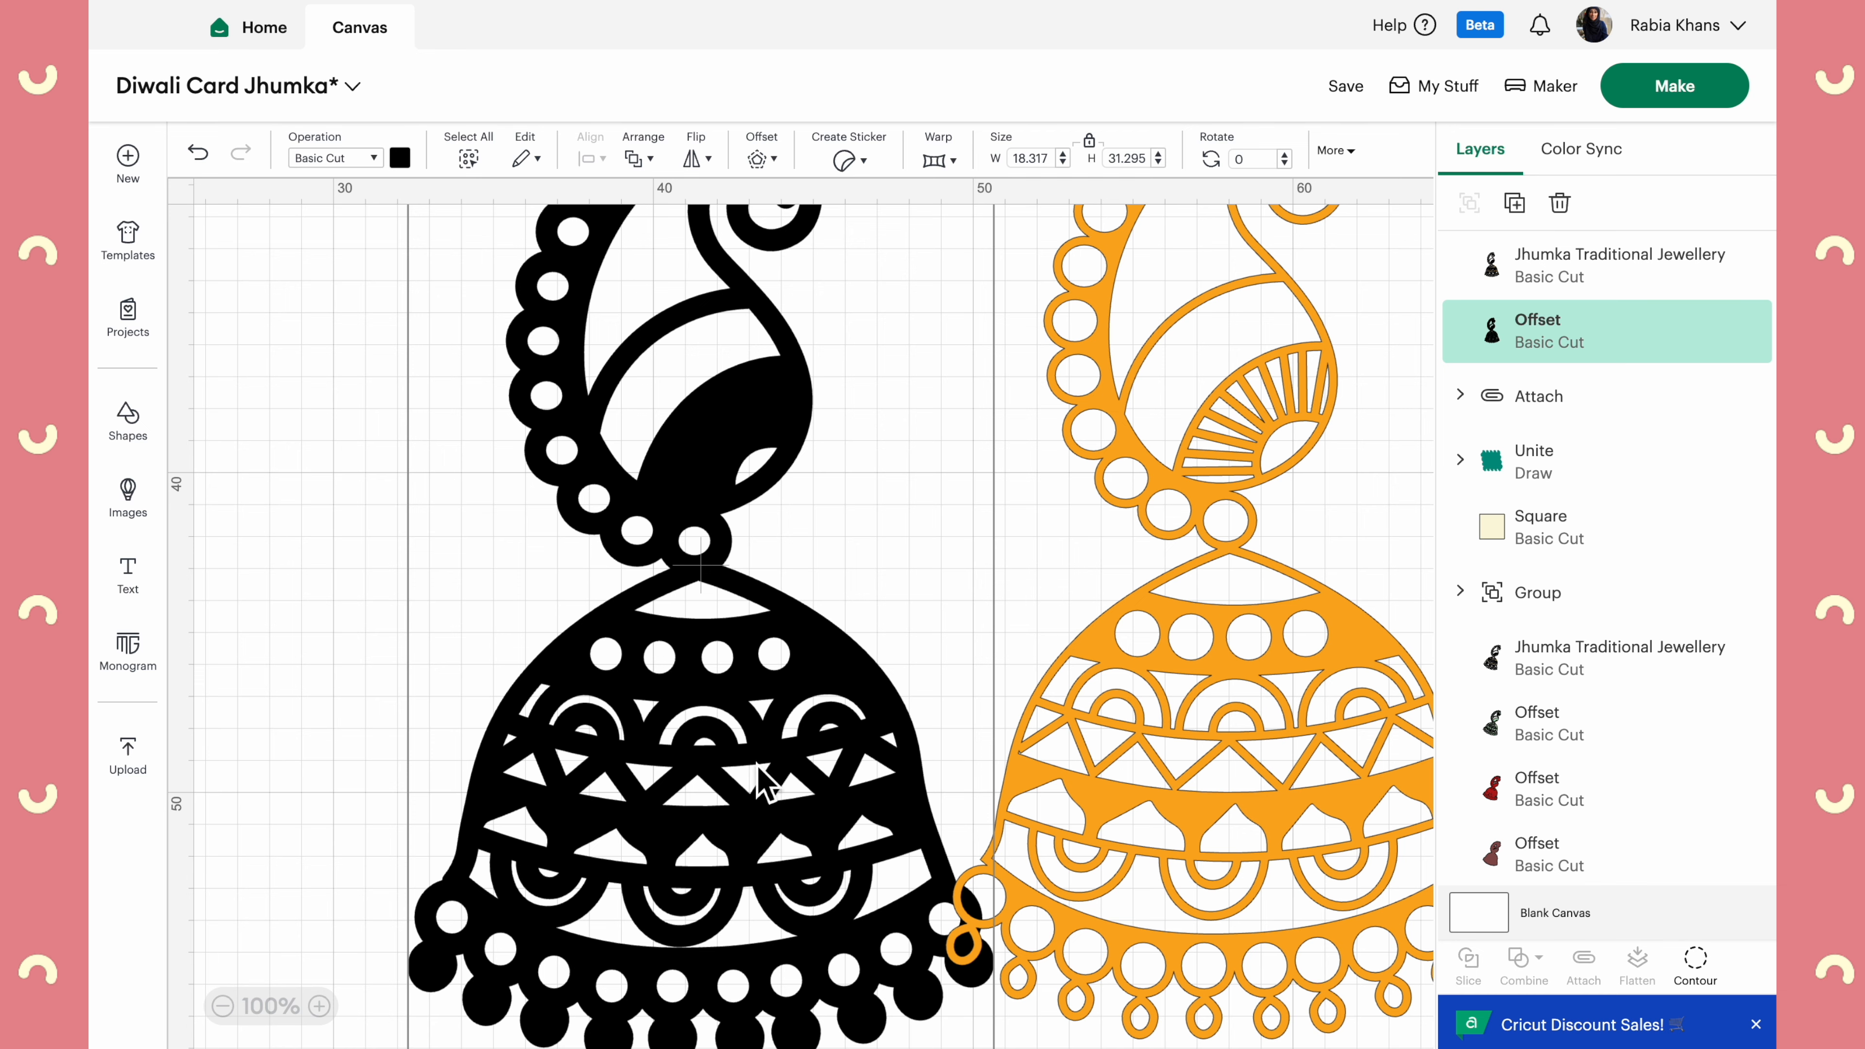
Move the orange jhumka back onto its black offset and center the two layers on each other
{"action": "left_click_drag", "start_coordinate": [1045, 675], "coordinate": [505, 688]}
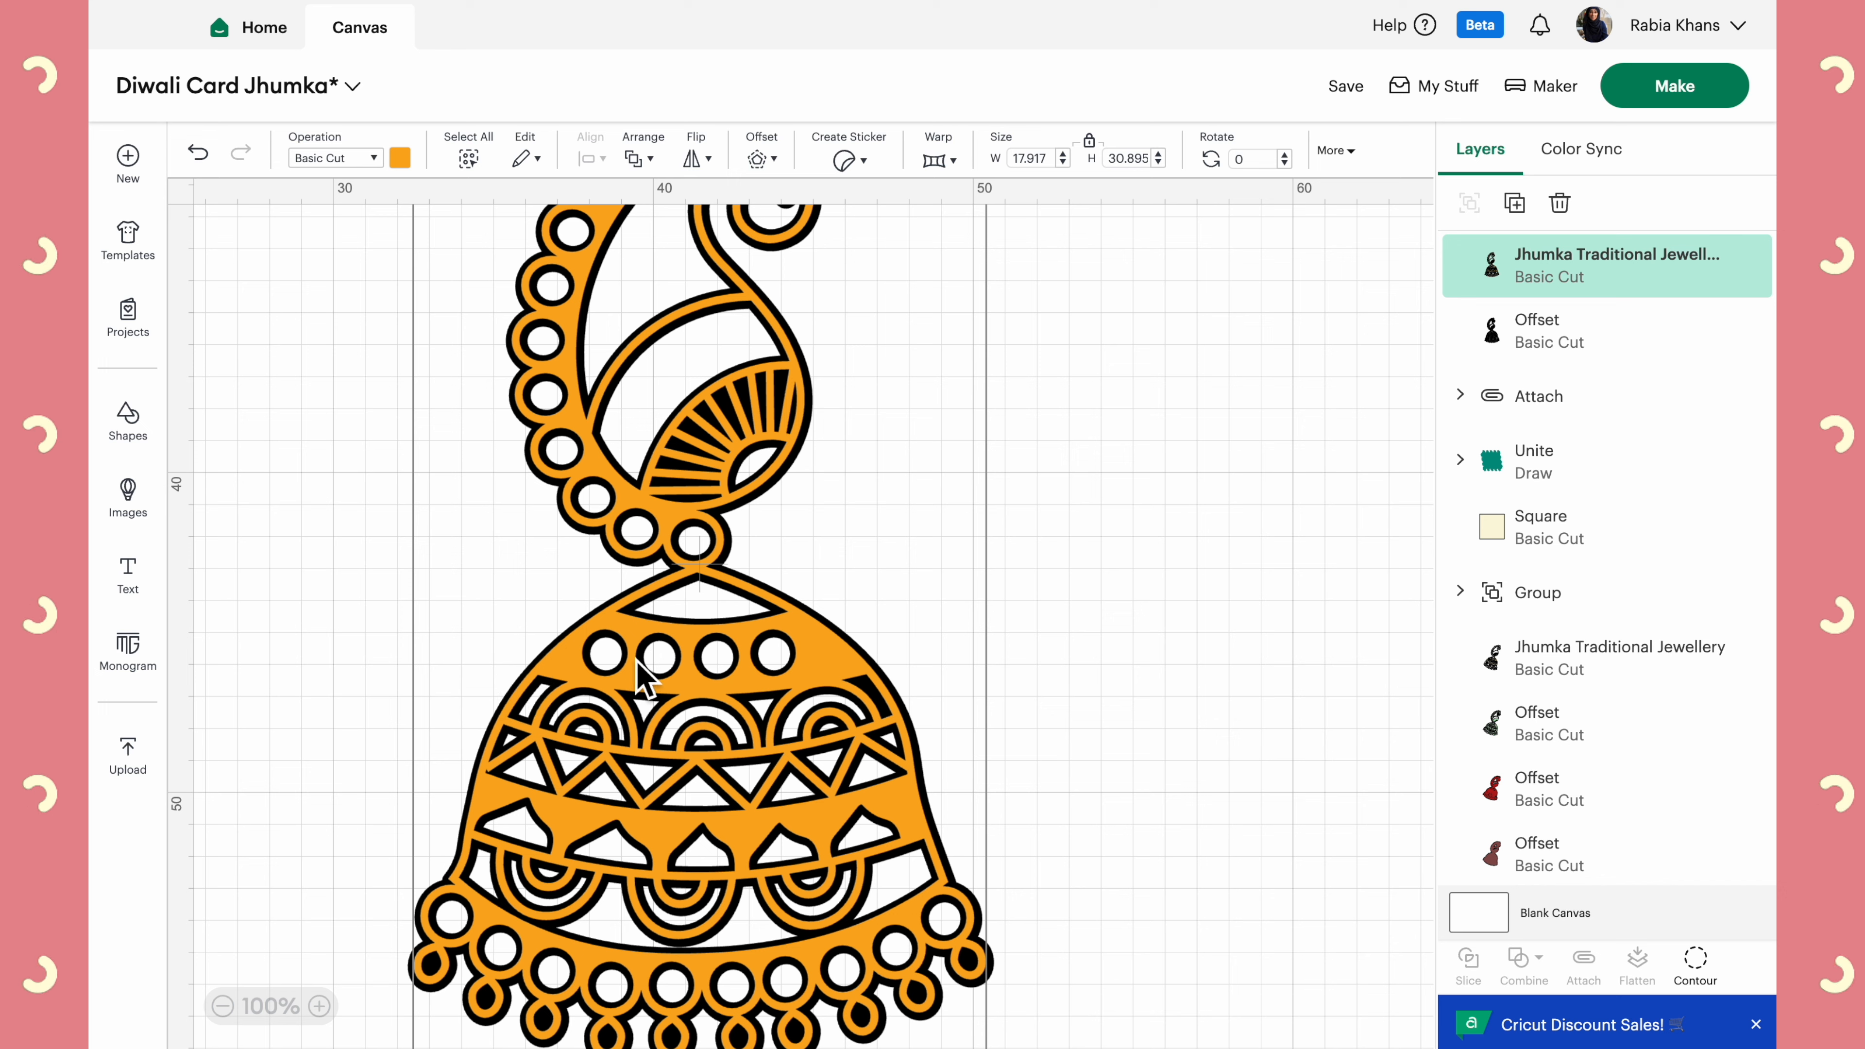
{"action": "left_click", "coordinate": [1256, 590]}
{"action": "left_click", "coordinate": [610, 526]}
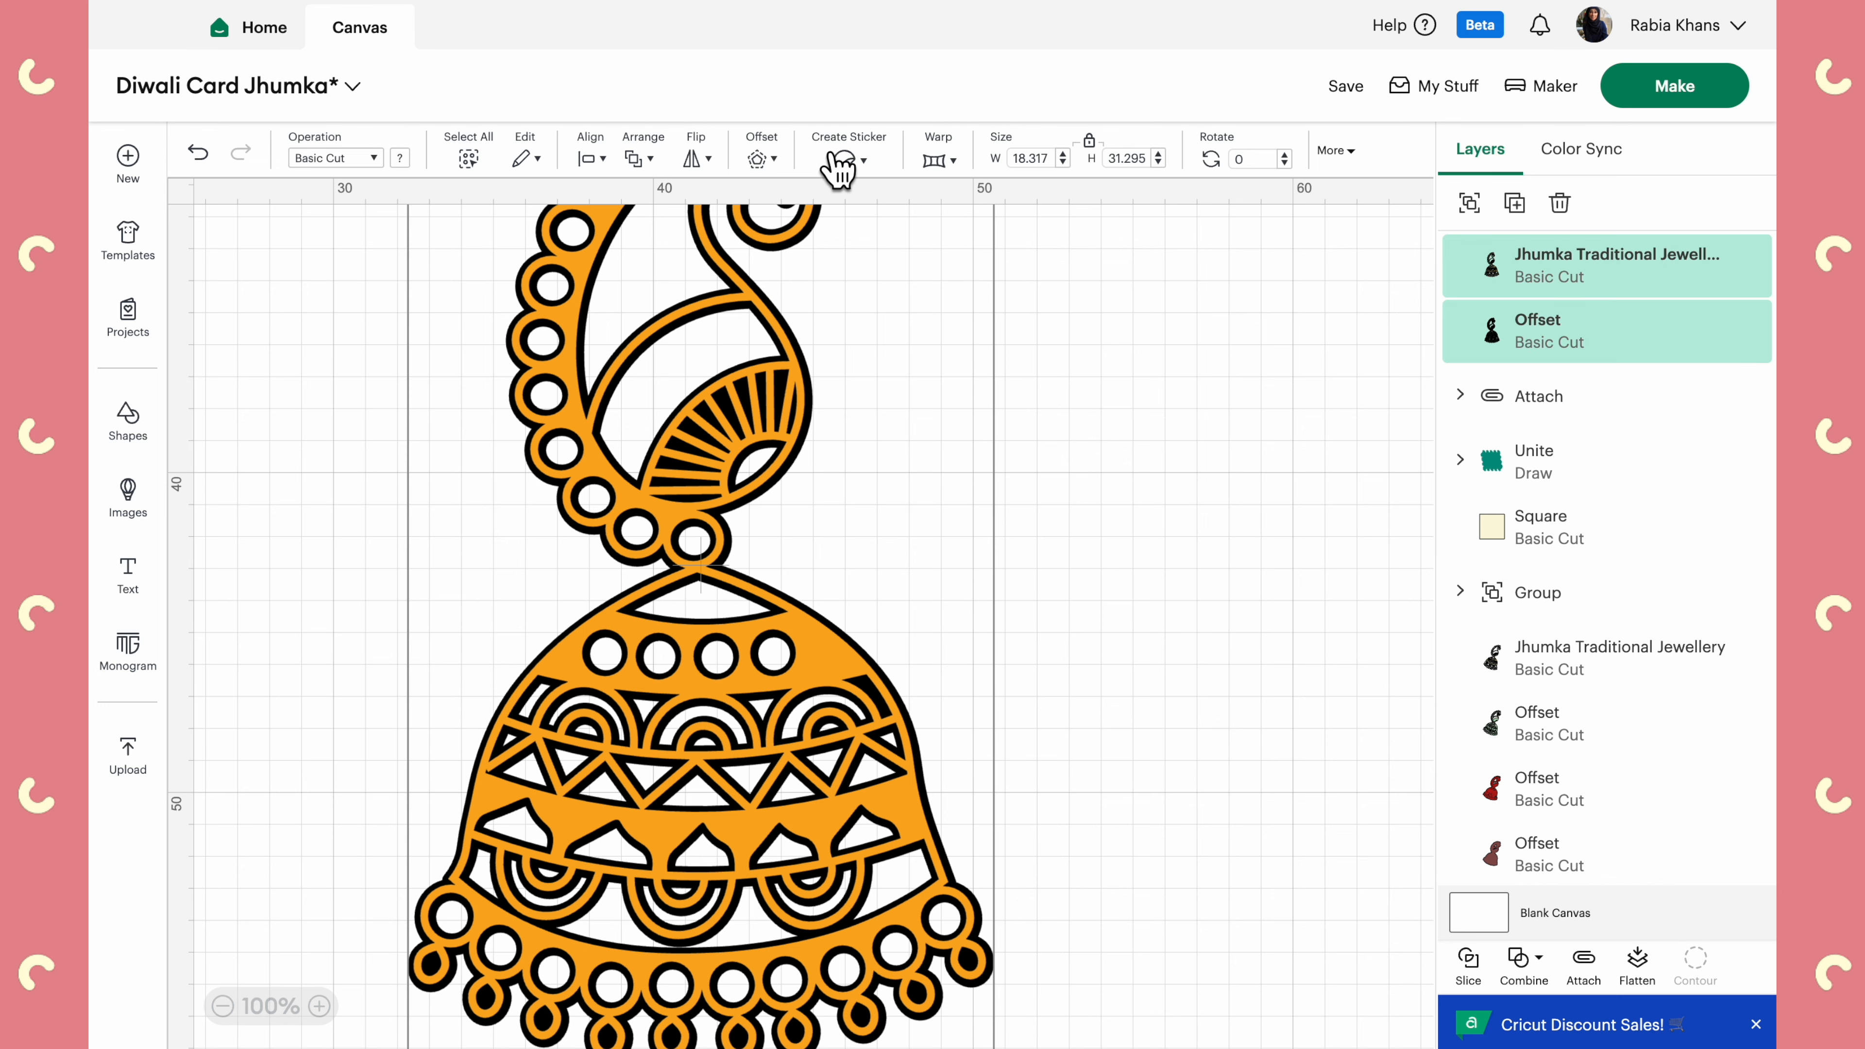
{"action": "left_click", "coordinate": [762, 158]}
{"action": "left_click", "coordinate": [1095, 360]}
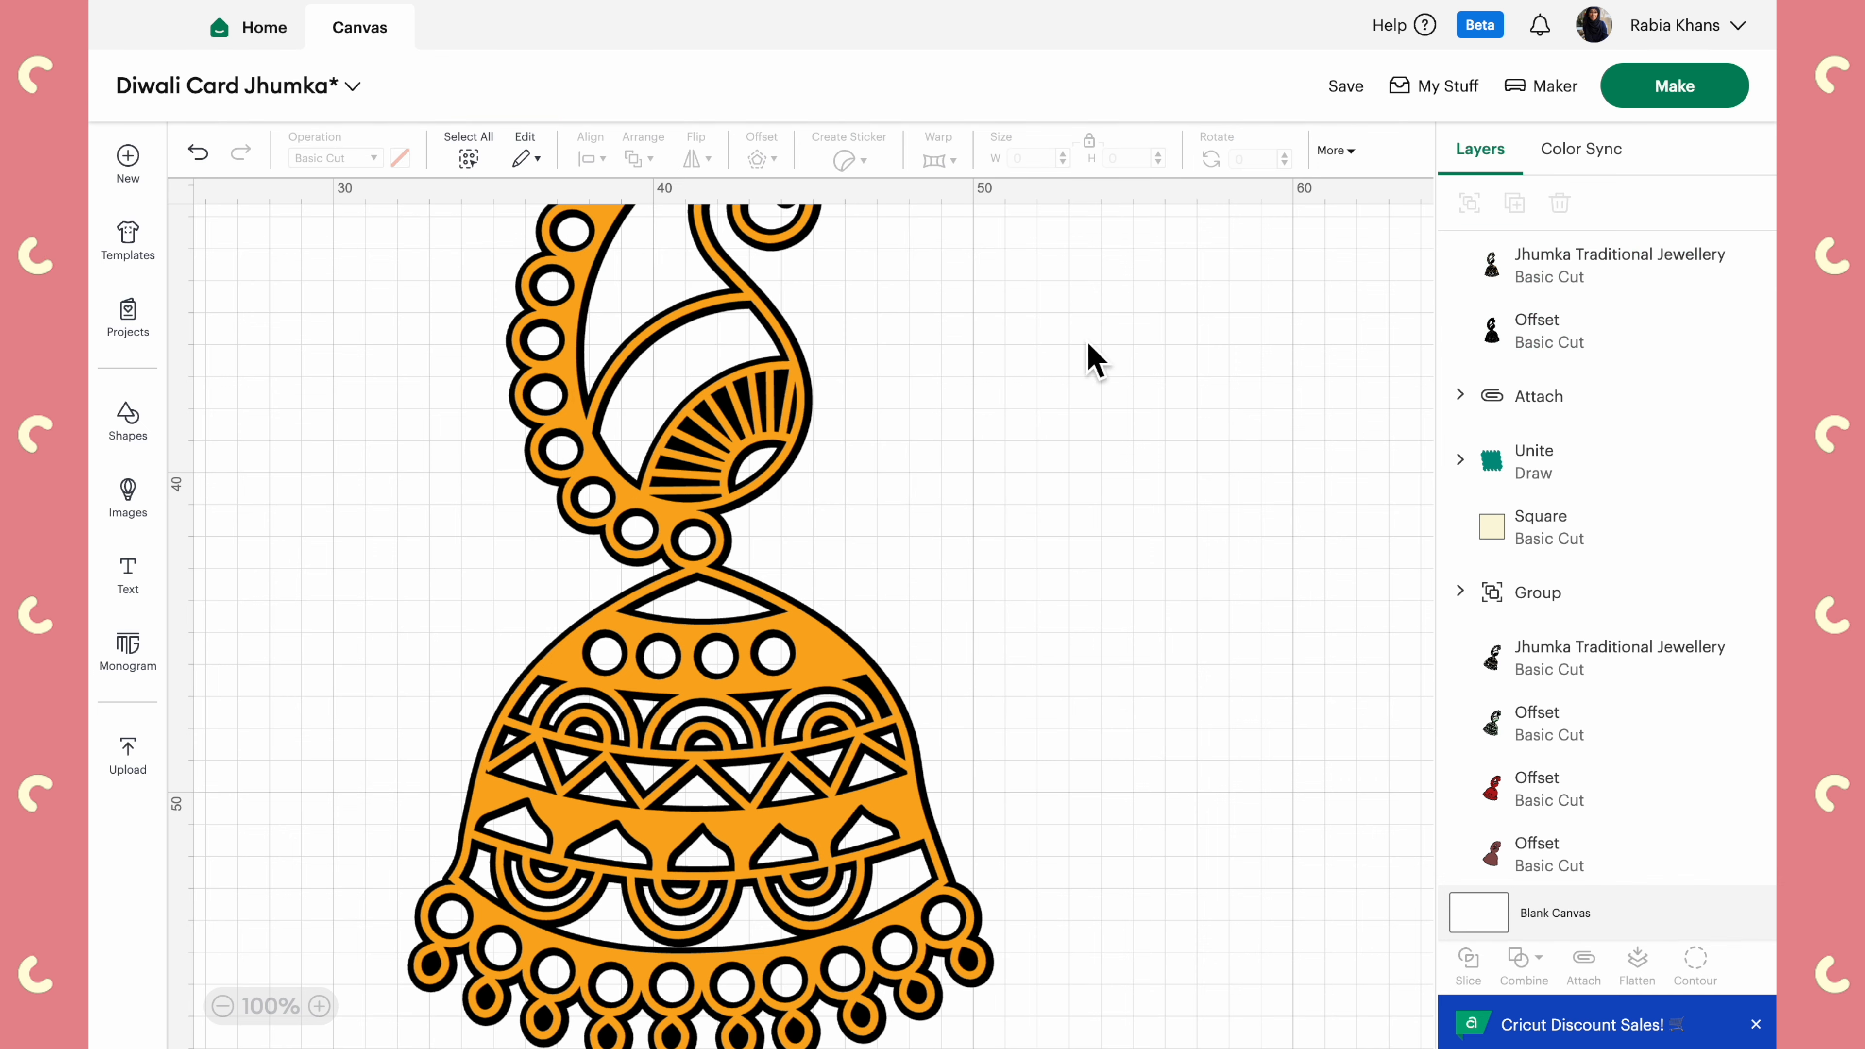
{"action": "left_click", "coordinate": [631, 641]}
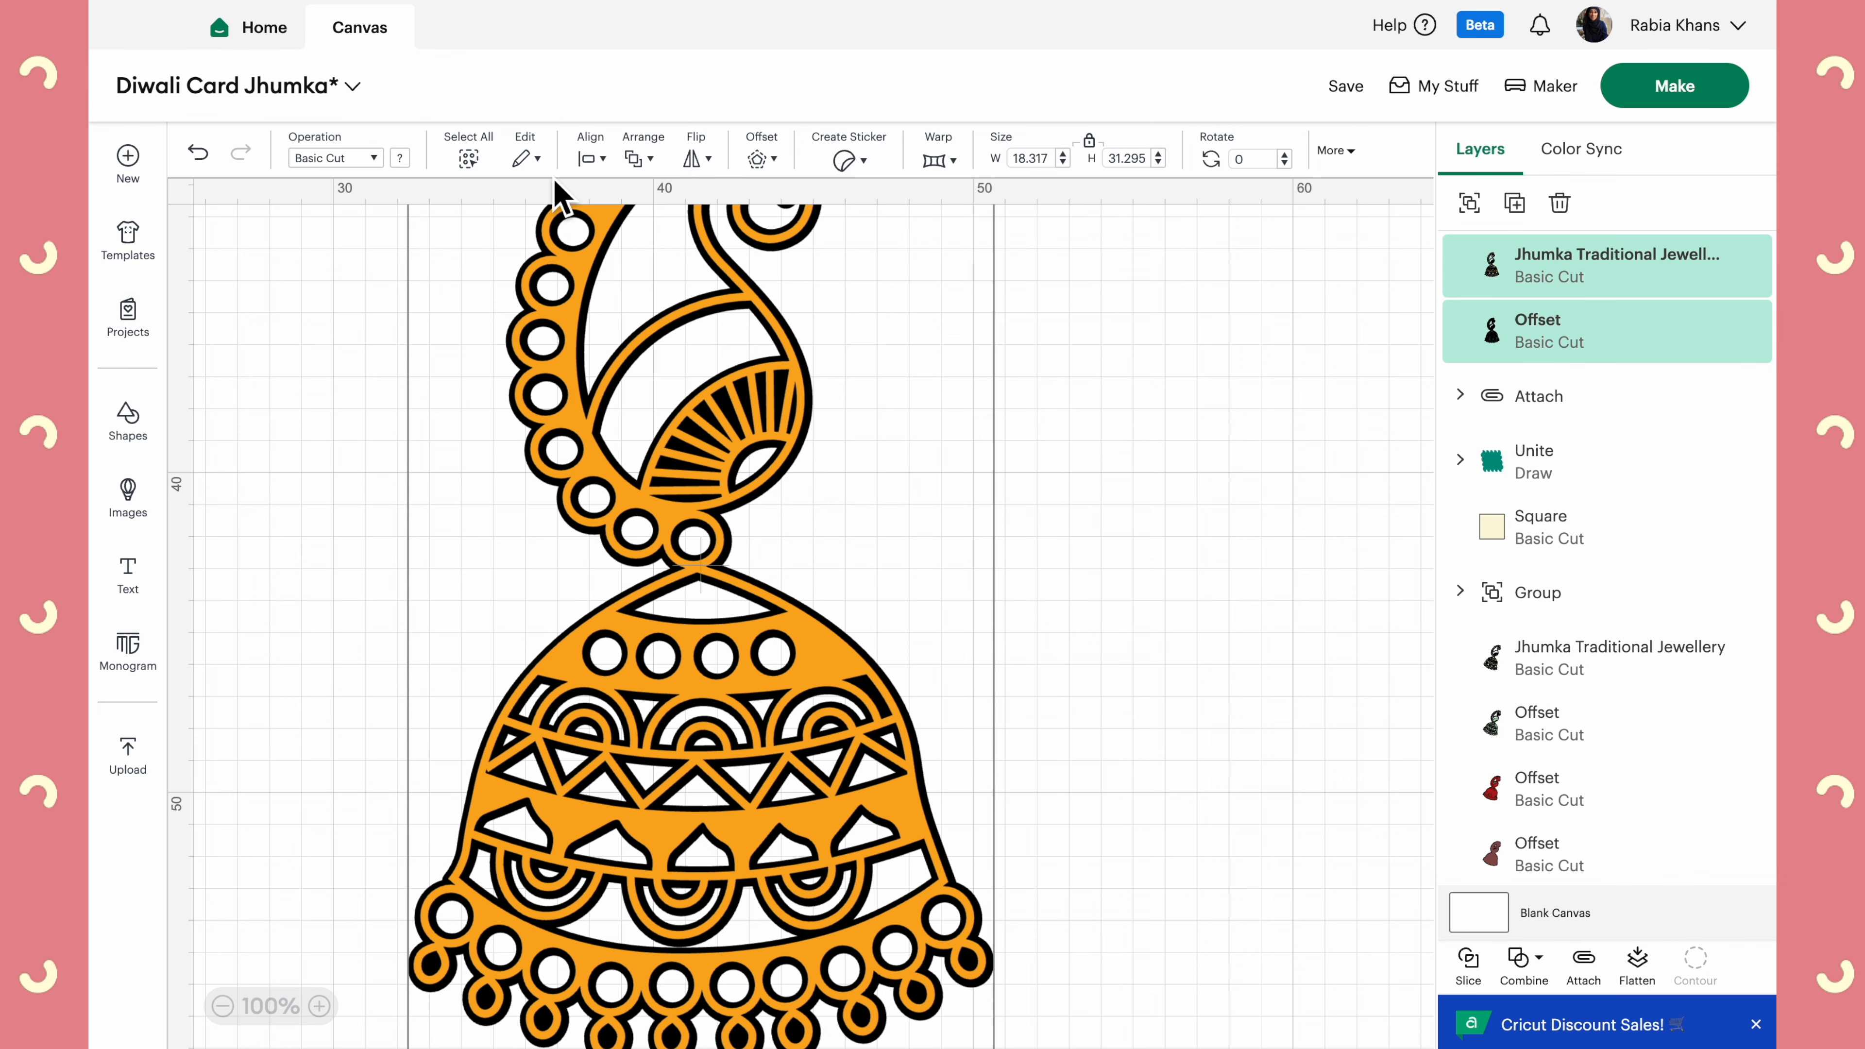
{"action": "left_click", "coordinate": [591, 158]}
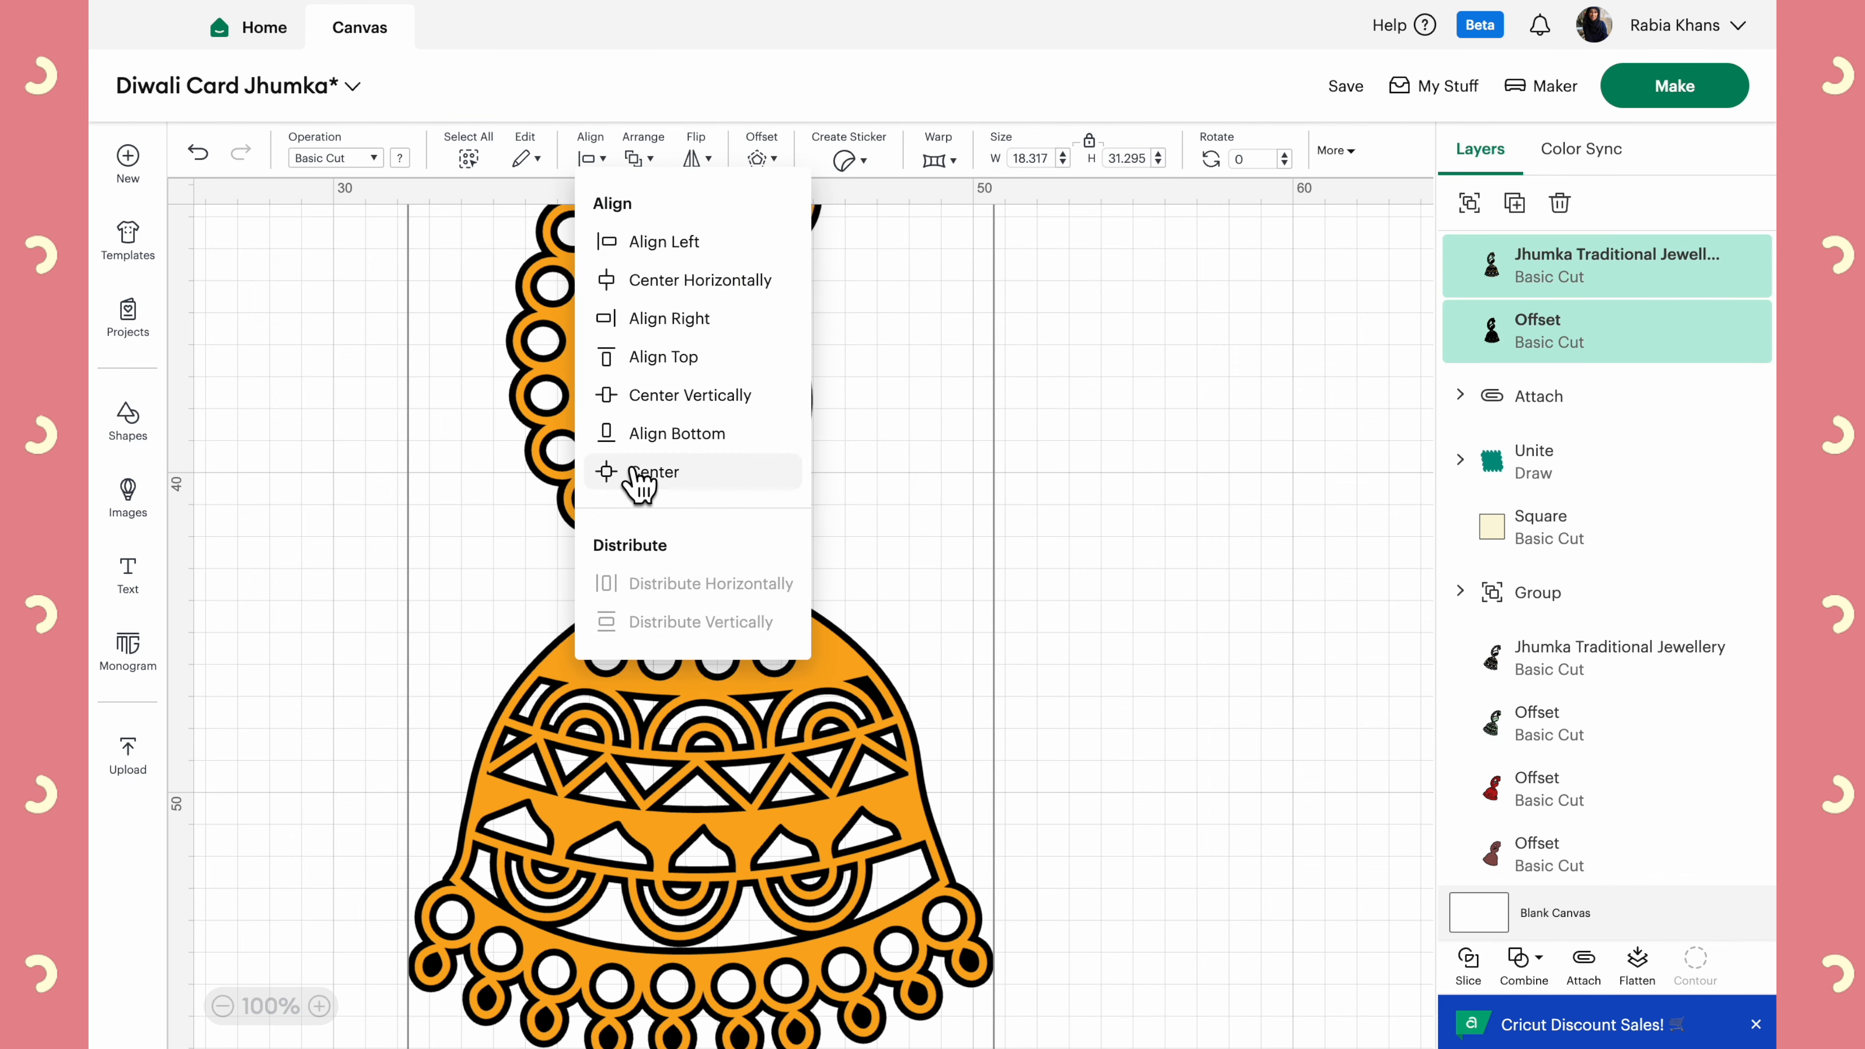
{"action": "left_click", "coordinate": [587, 471]}
{"action": "left_click", "coordinate": [1175, 584]}
Recolor the black offset under the orange jhumka light green, using the existing material color
{"action": "left_click", "coordinate": [1502, 330]}
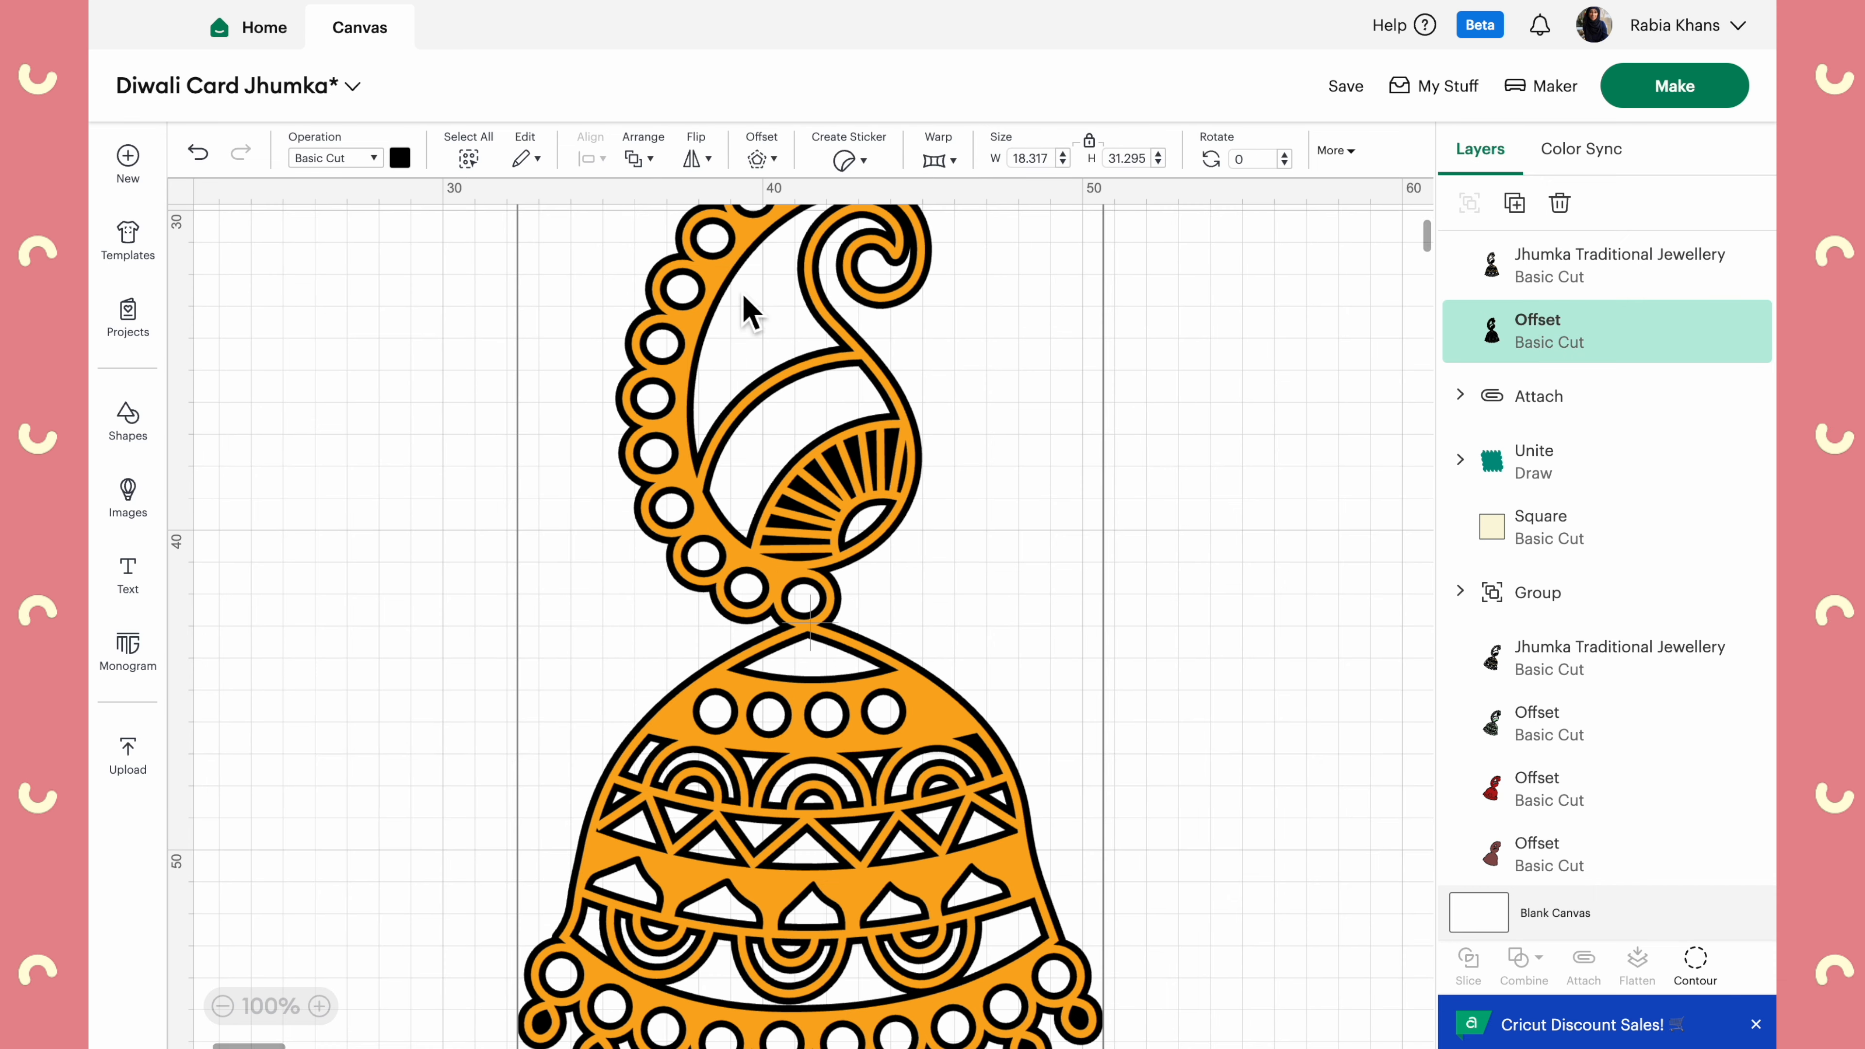
{"action": "left_click", "coordinate": [401, 158]}
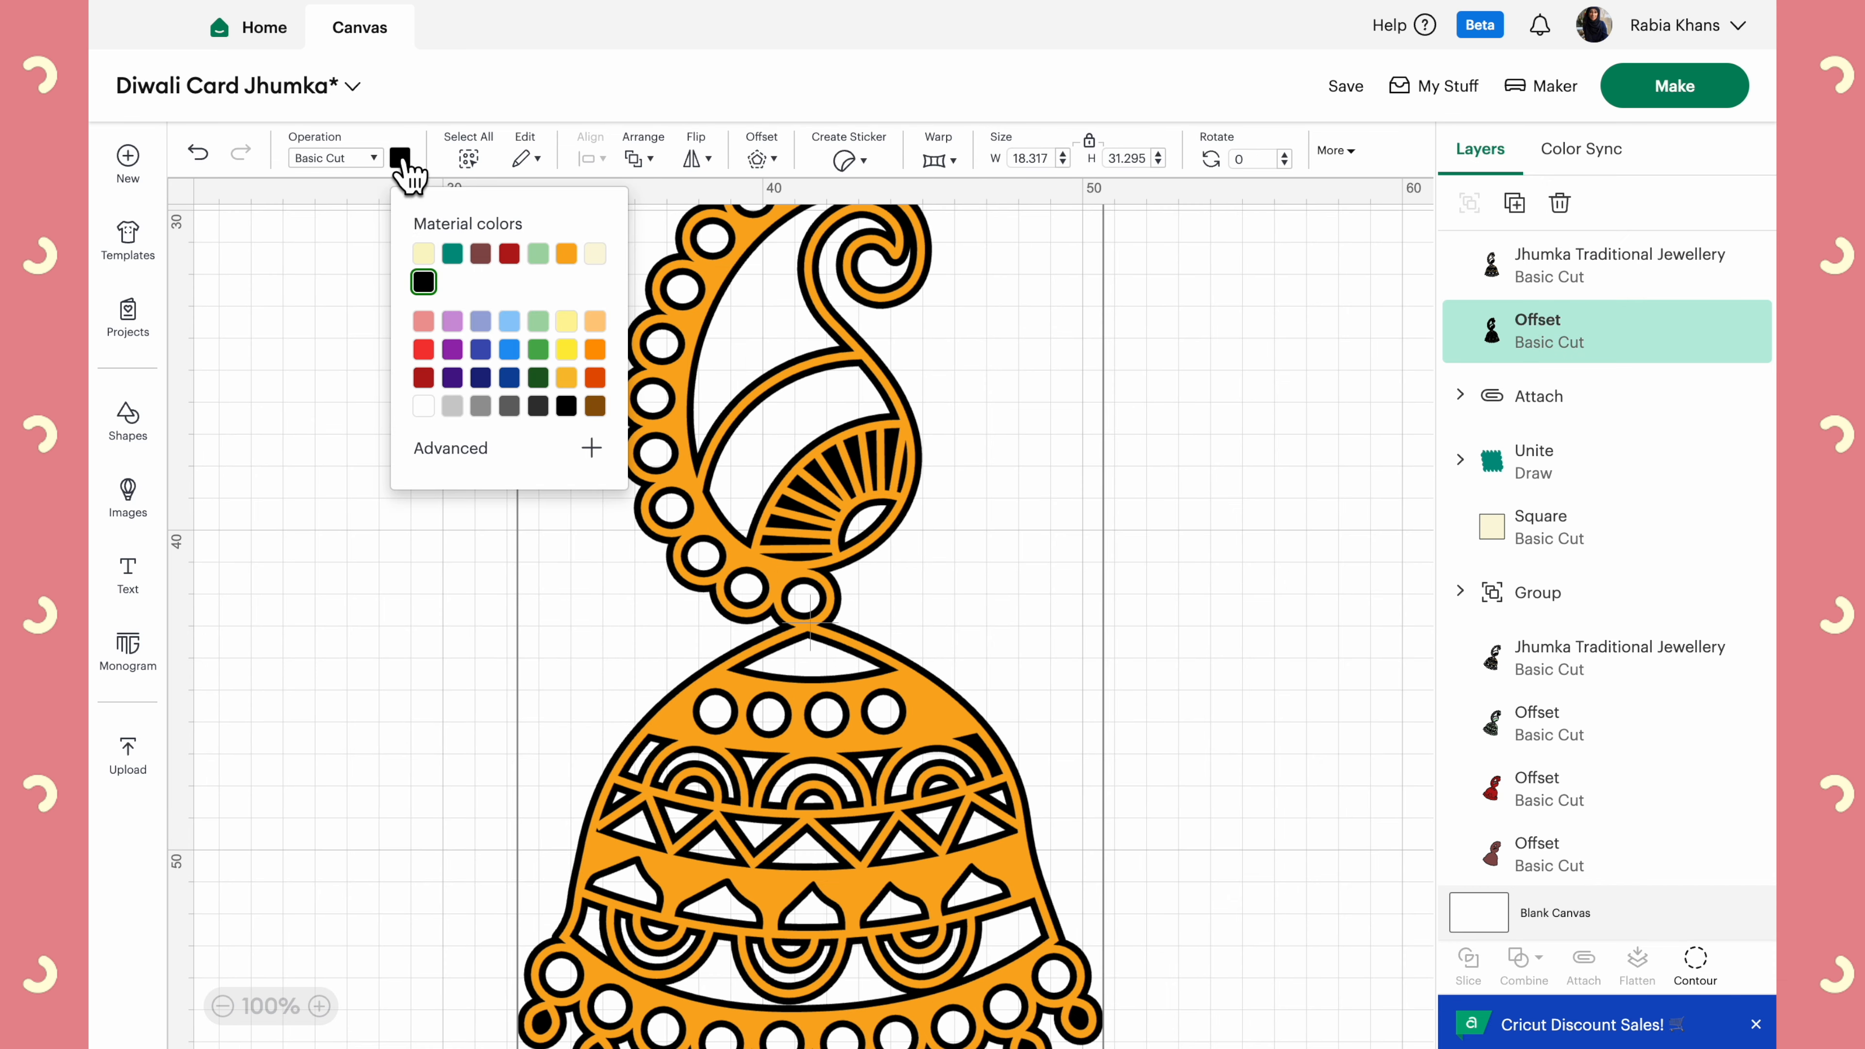
{"action": "left_click", "coordinate": [538, 255]}
{"action": "left_click", "coordinate": [417, 661]}
{"action": "scroll", "coordinate": [455, 665], "scroll_direction": "right", "scroll_amount": 3}
{"action": "scroll", "coordinate": [455, 665], "scroll_direction": "down", "scroll_amount": 1}
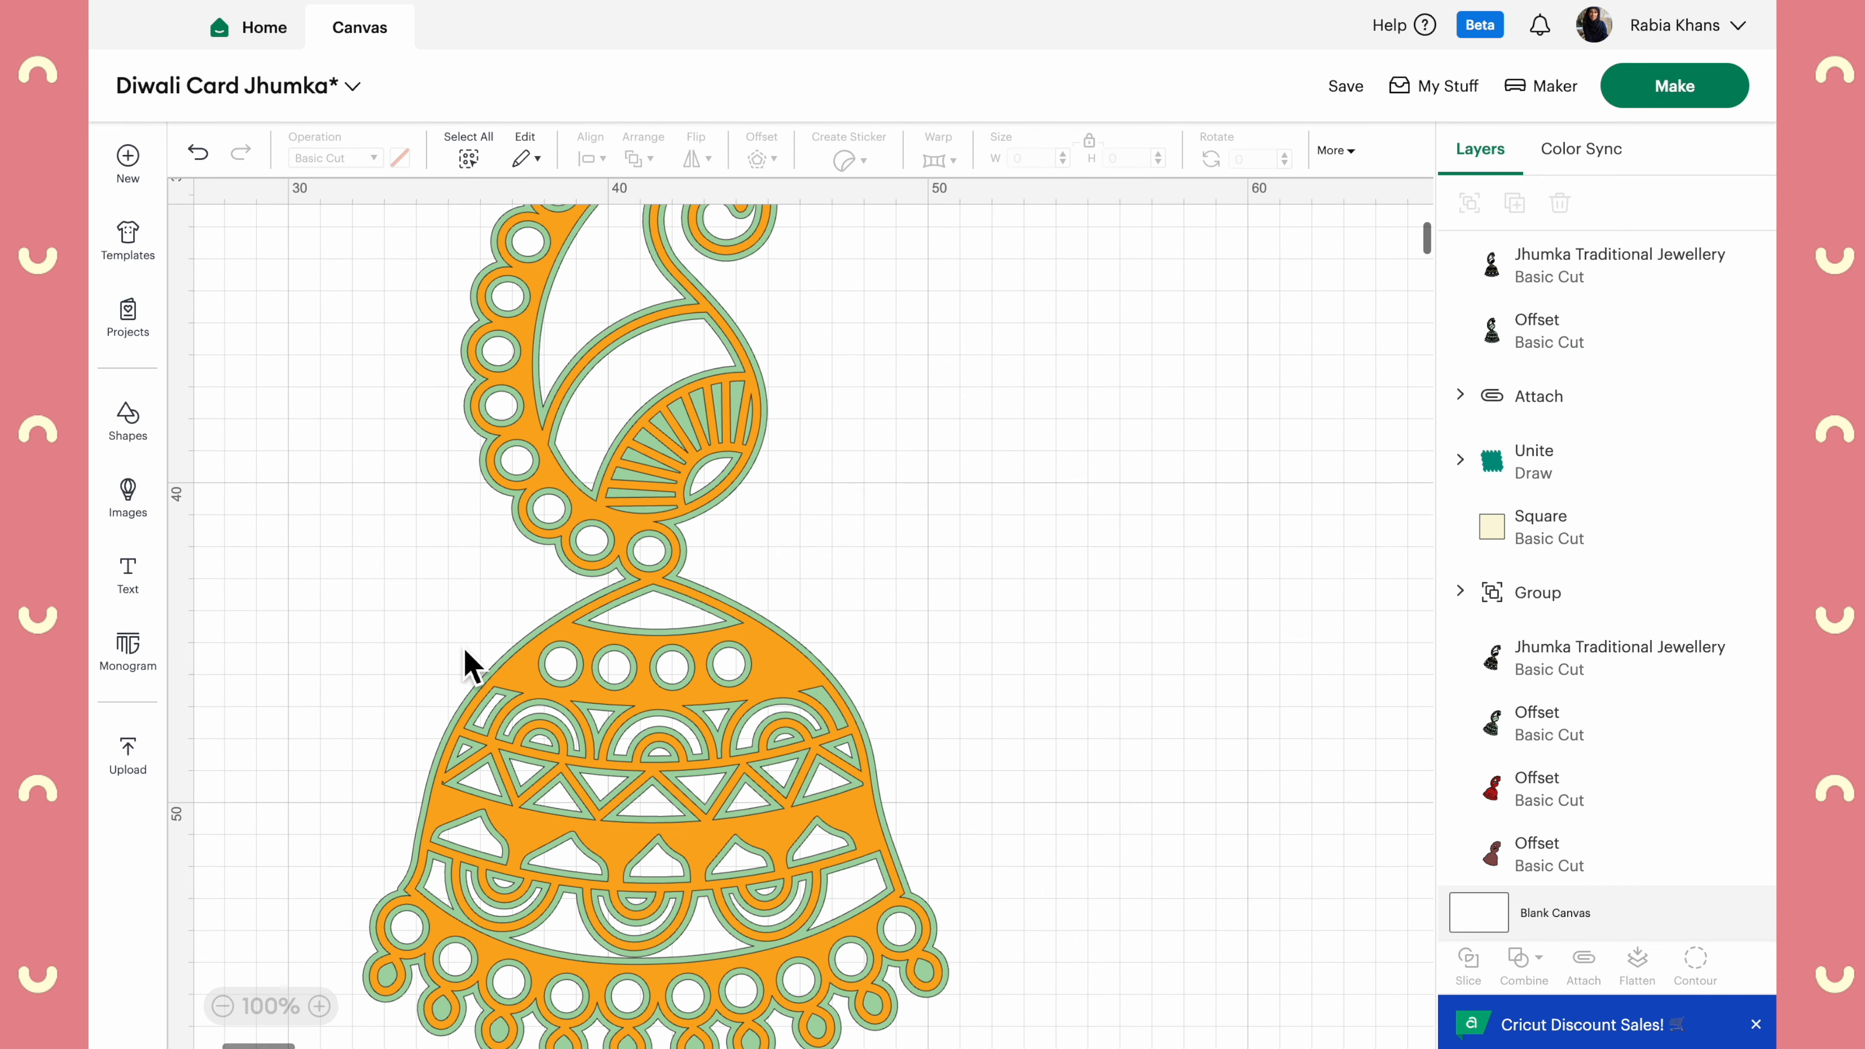
{"action": "scroll", "coordinate": [471, 665], "scroll_direction": "left", "scroll_amount": 2}
{"action": "scroll", "coordinate": [470, 665], "scroll_direction": "up", "scroll_amount": 1}
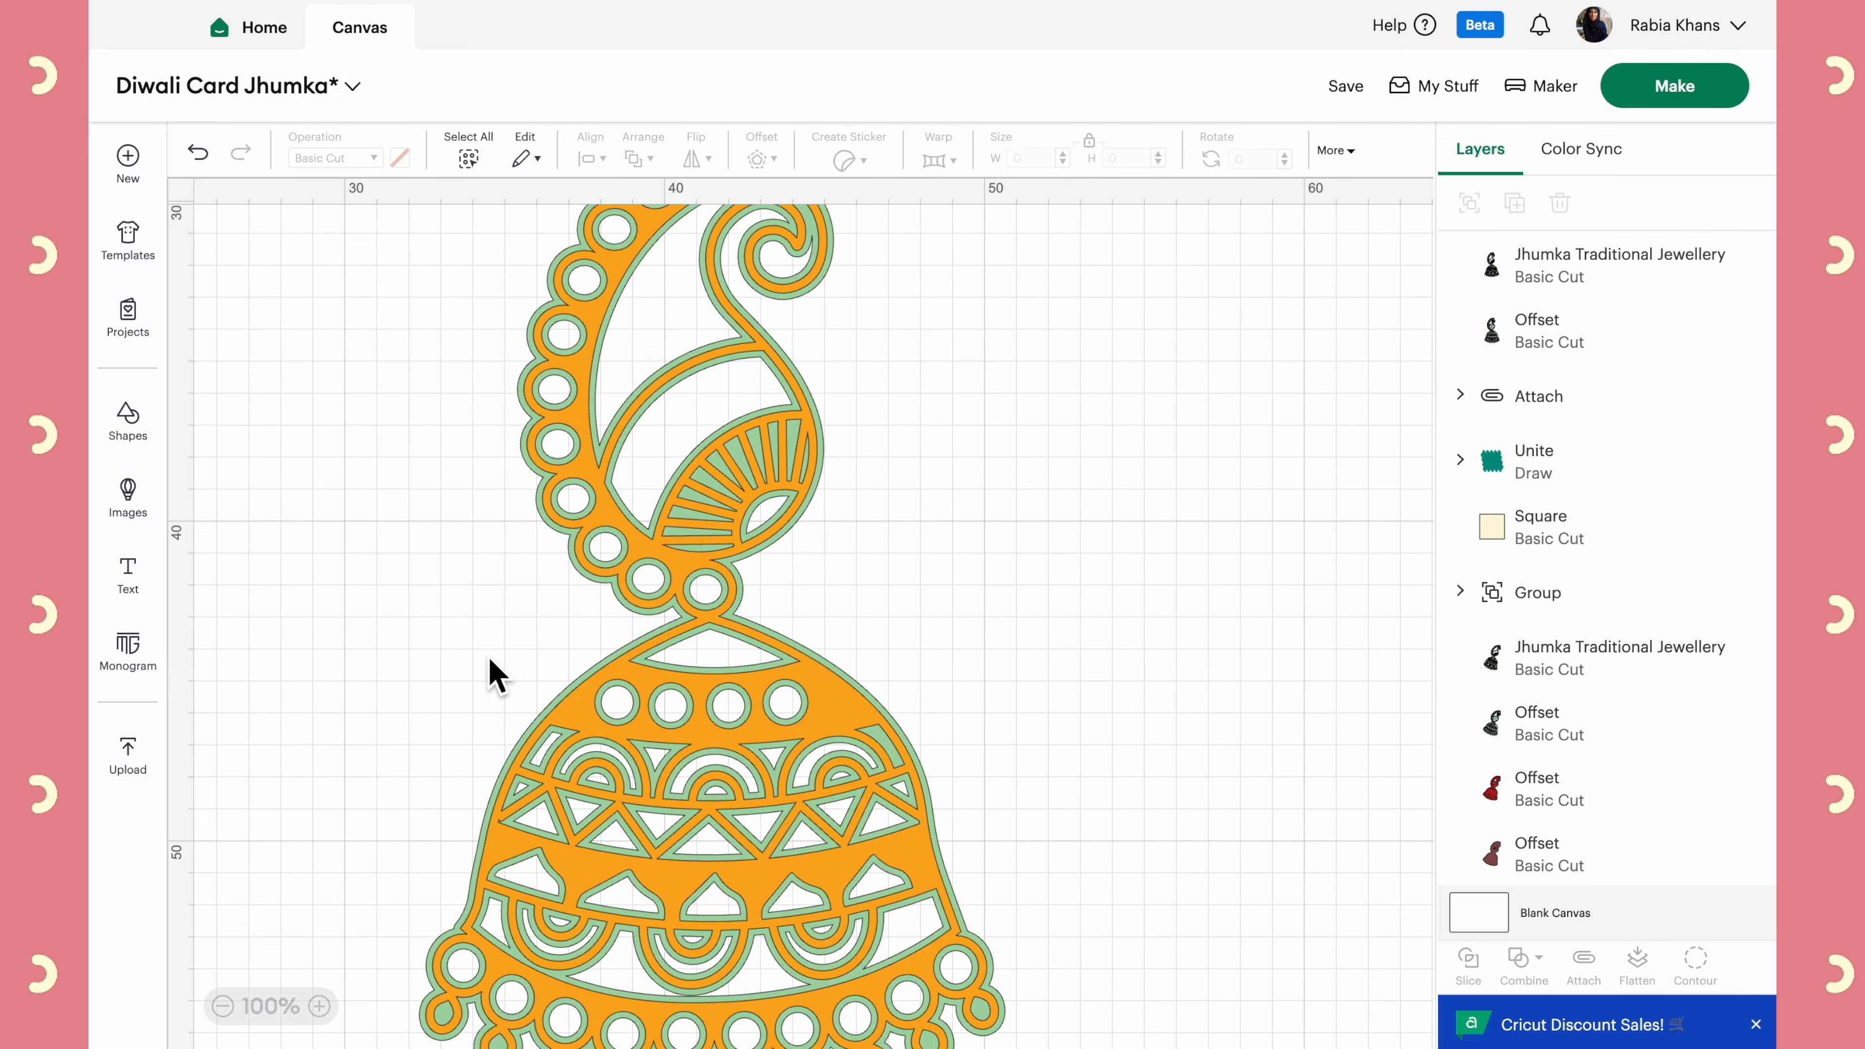
{"action": "scroll", "coordinate": [496, 675], "scroll_direction": "up", "scroll_amount": 1}
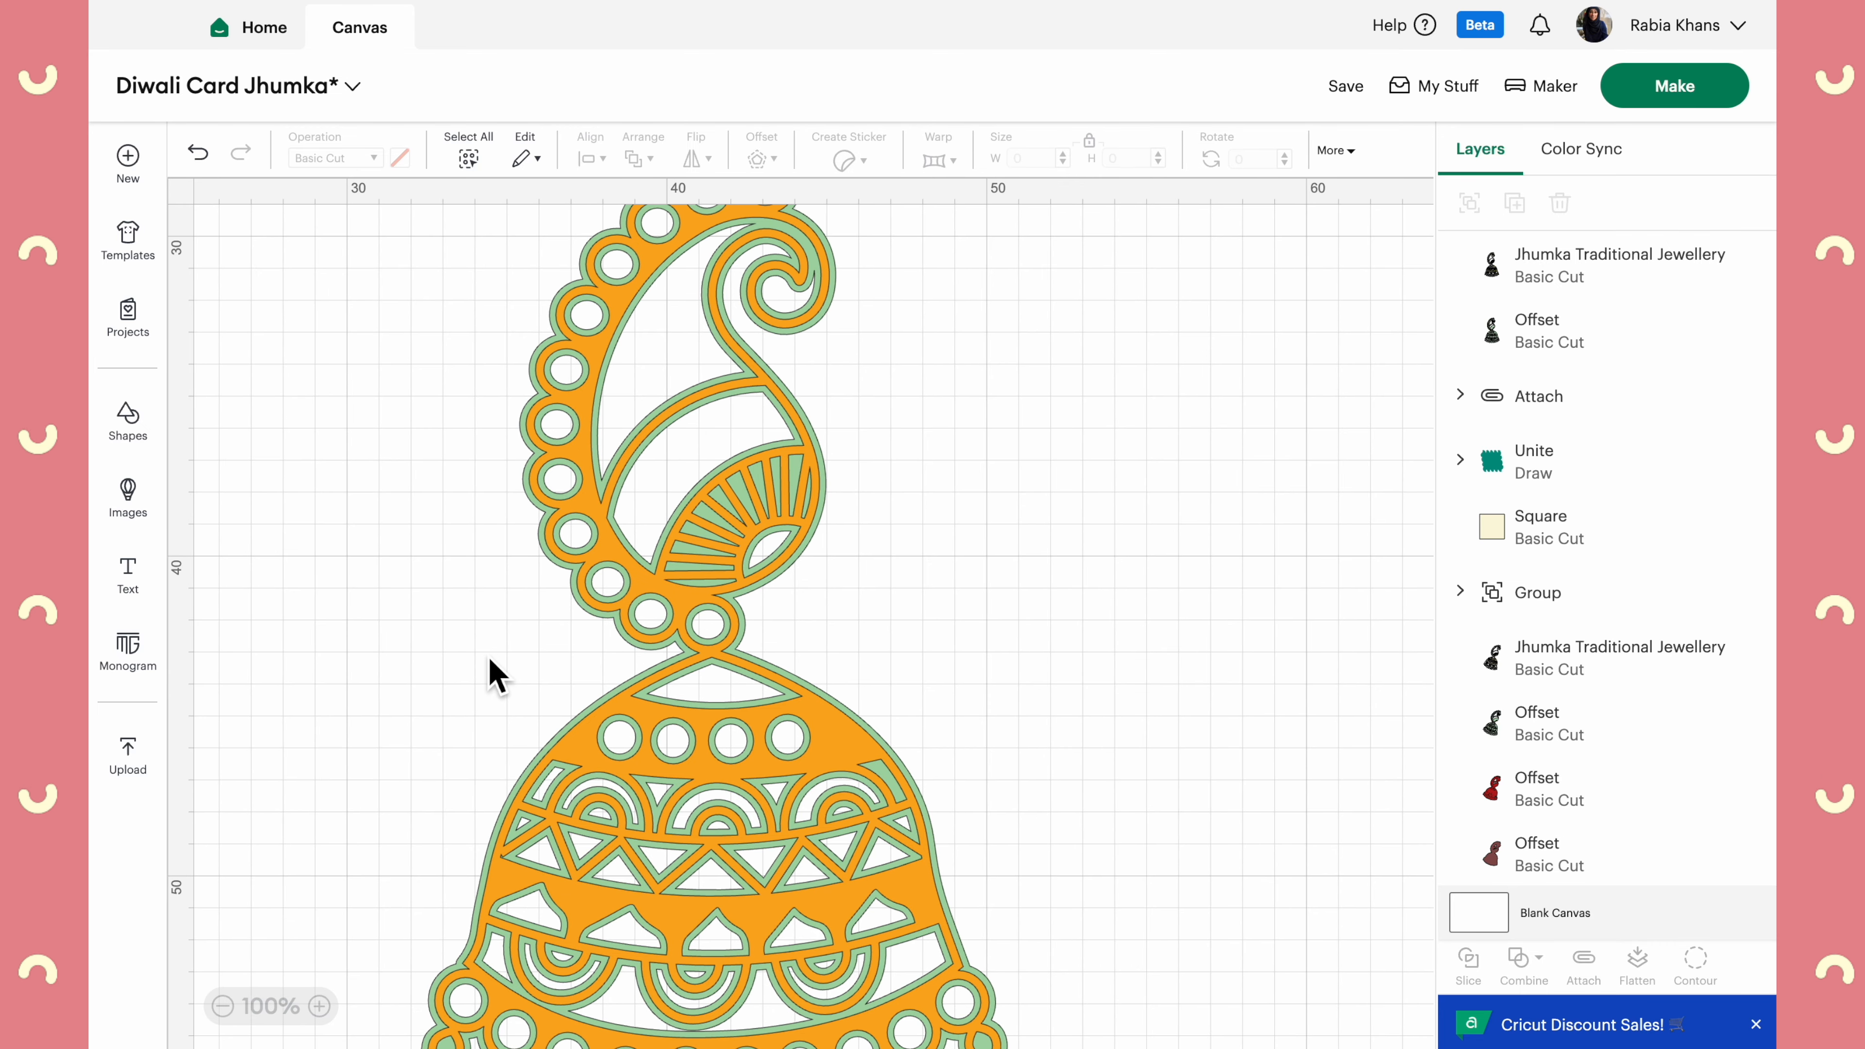
Try a 0.2 cm rounded offset around the light green jhumka layer and examine its openings up close
{"action": "left_click", "coordinate": [1568, 341]}
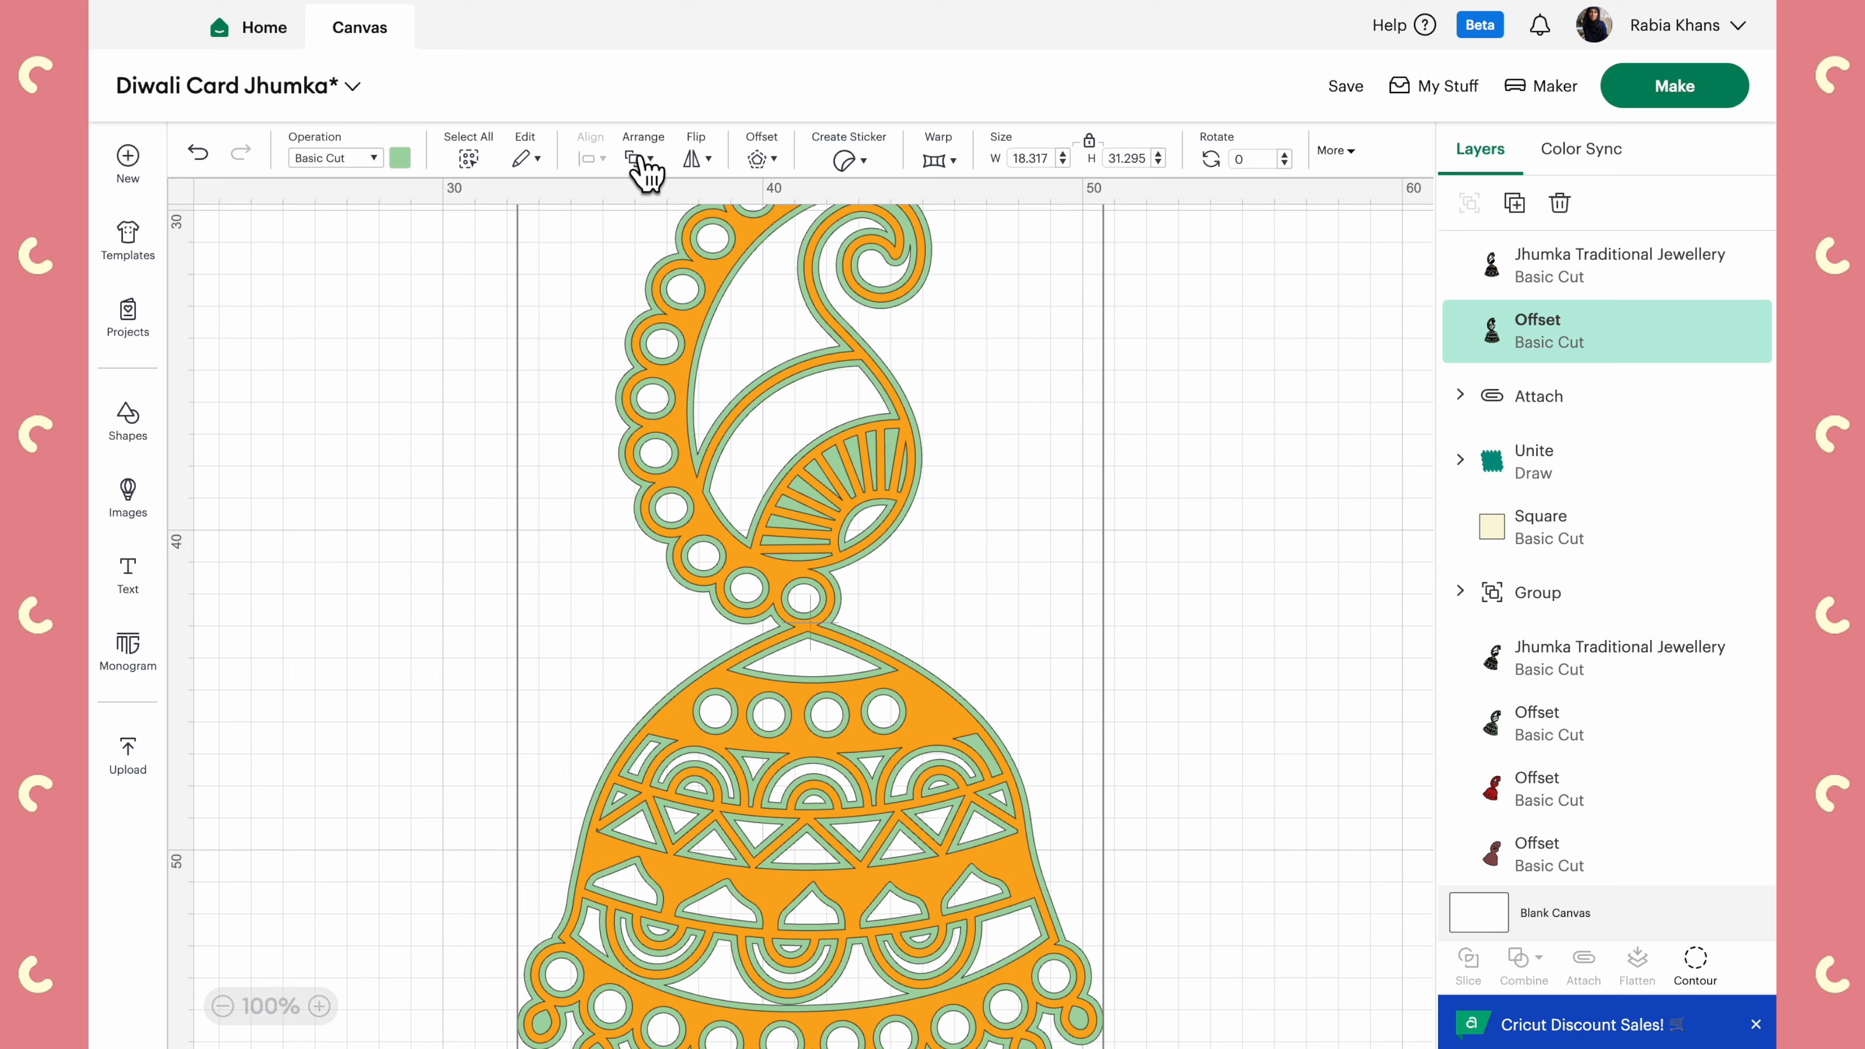
{"action": "left_click", "coordinate": [760, 162]}
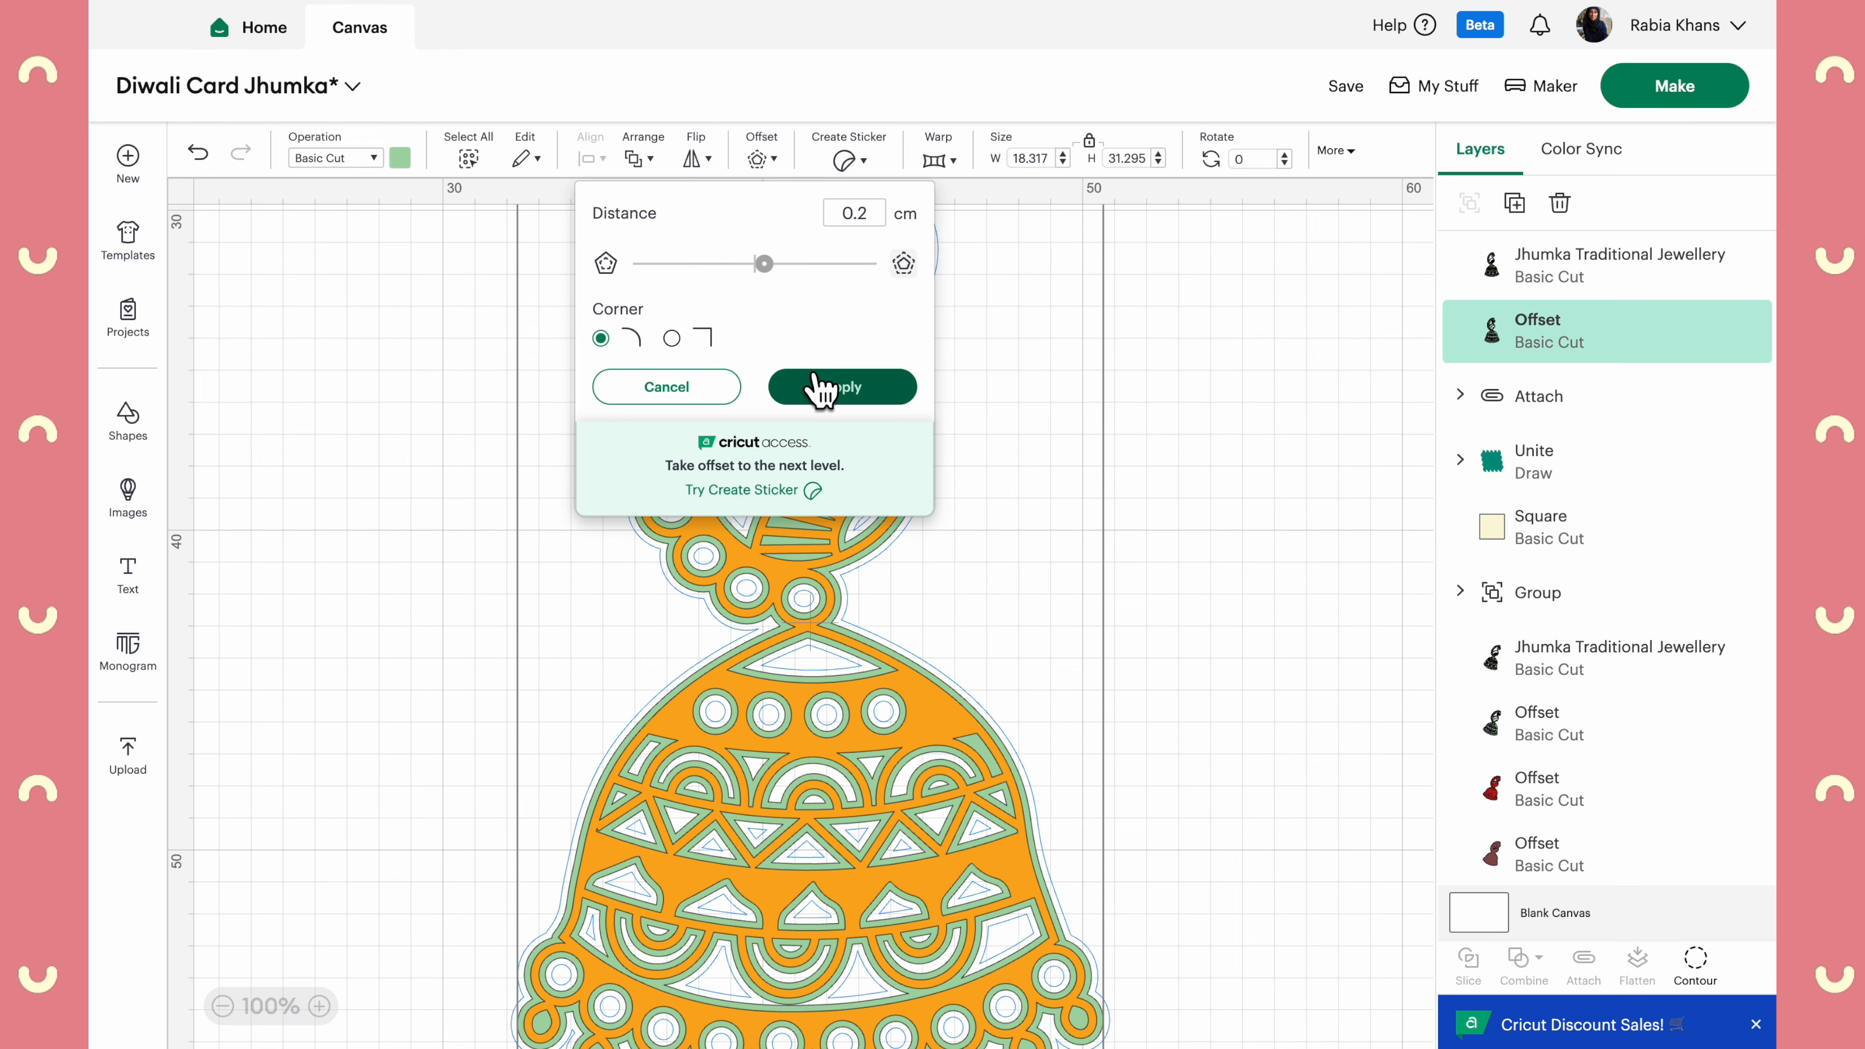
{"action": "left_click", "coordinate": [820, 389]}
{"action": "left_click", "coordinate": [1267, 657]}
{"action": "scroll", "coordinate": [1266, 665], "scroll_direction": "down", "scroll_amount": 2}
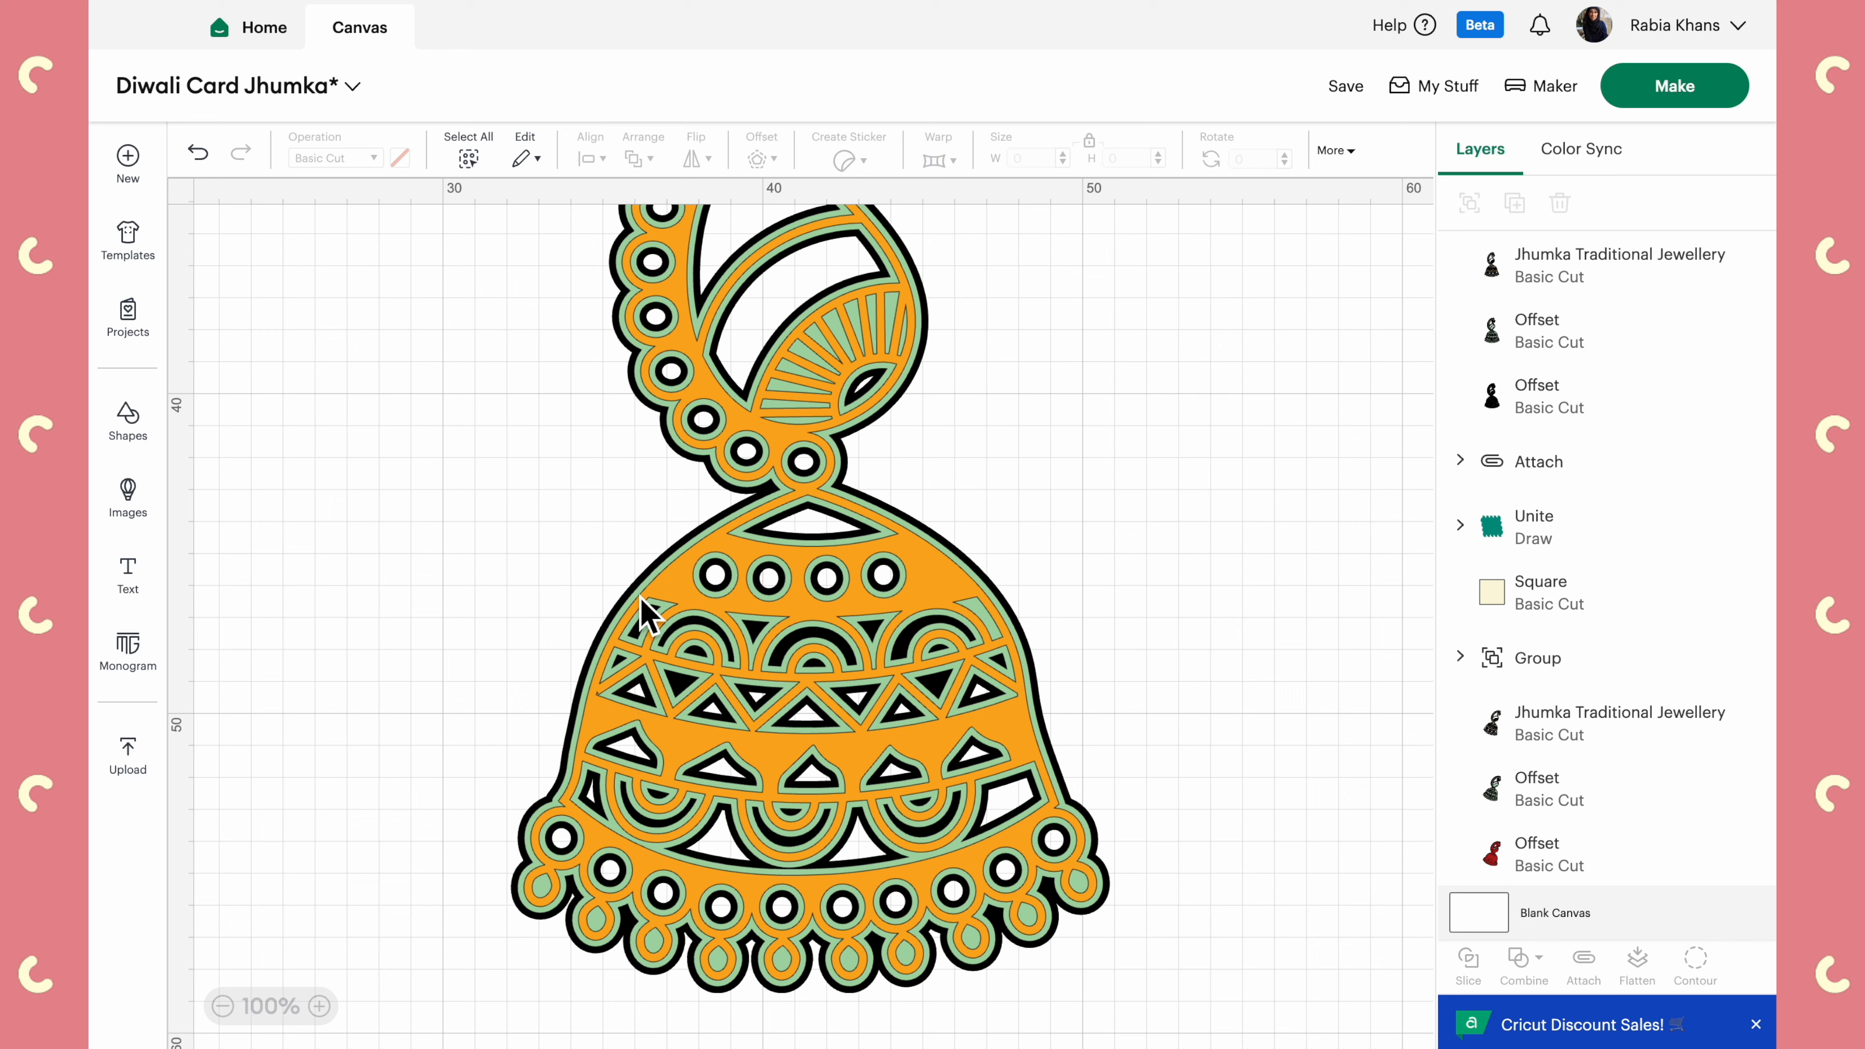
{"action": "scroll", "coordinate": [644, 614], "scroll_direction": "up", "scroll_amount": 2}
{"action": "left_click", "coordinate": [672, 634]}
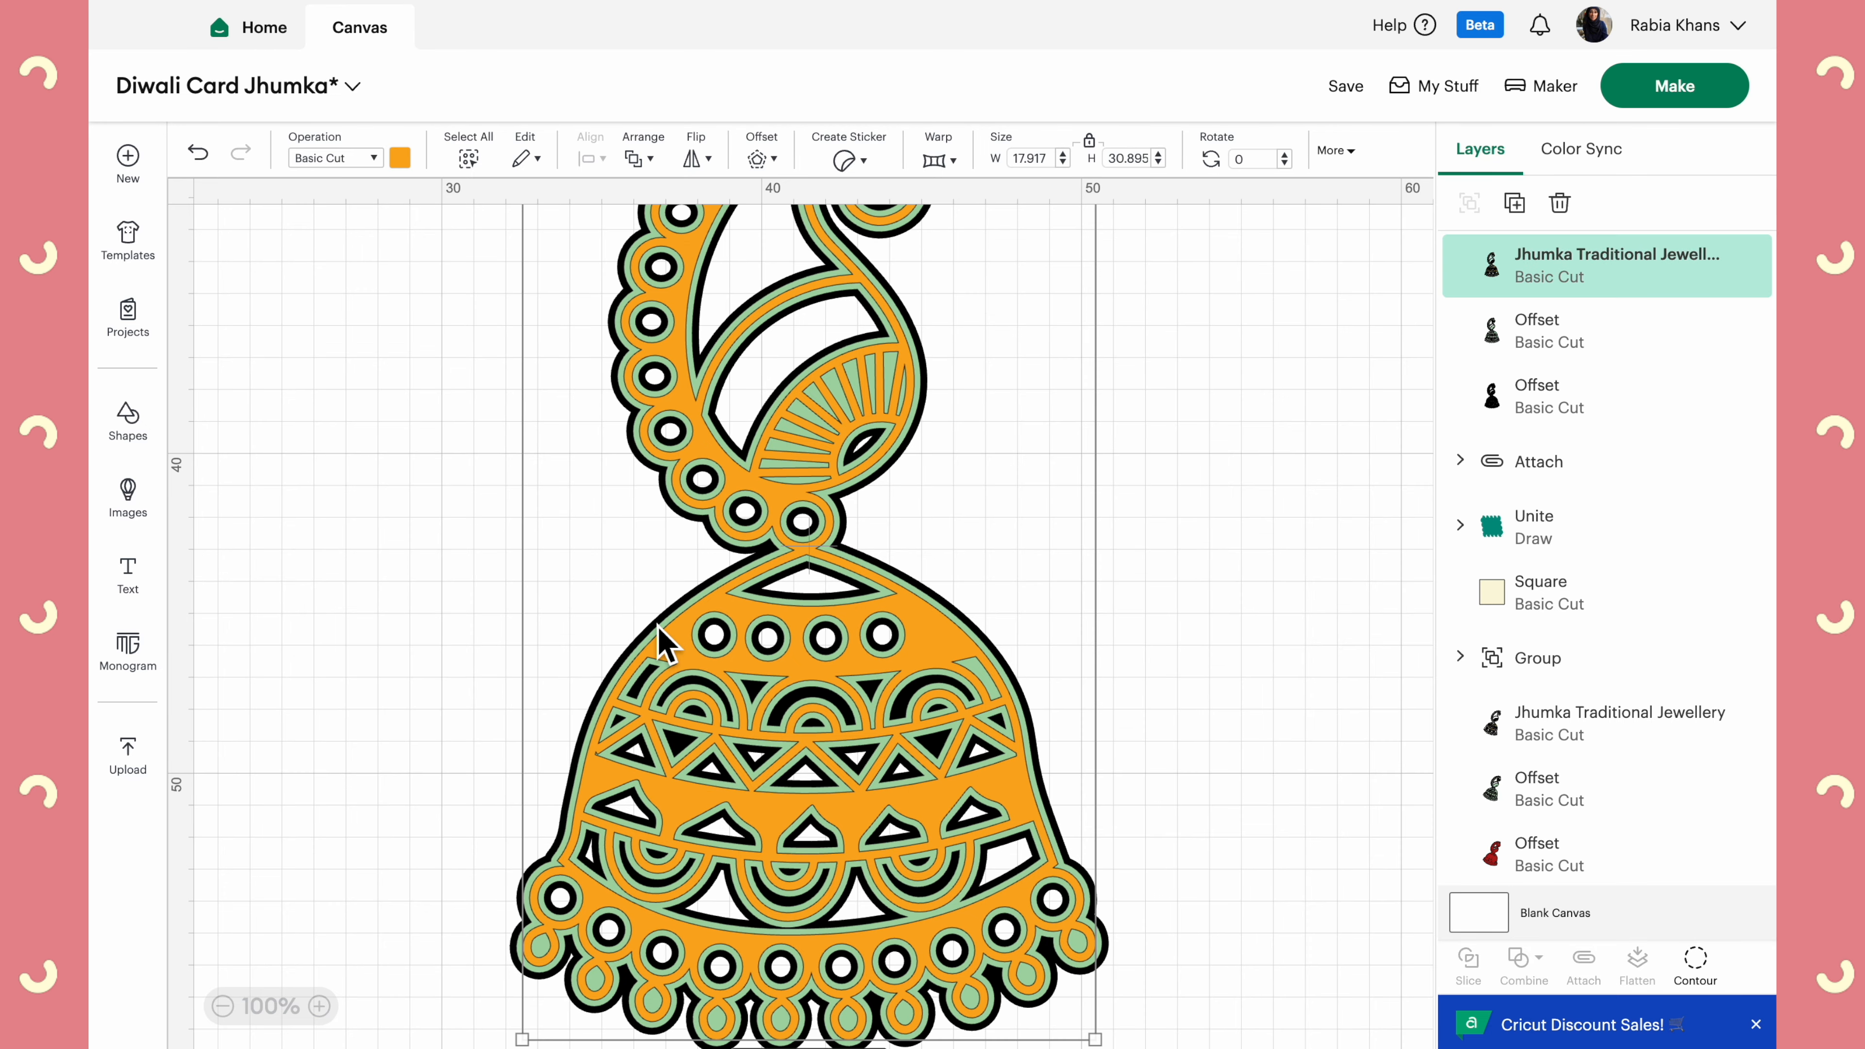
{"action": "scroll", "coordinate": [625, 636], "scroll_direction": "up", "scroll_amount": 3}
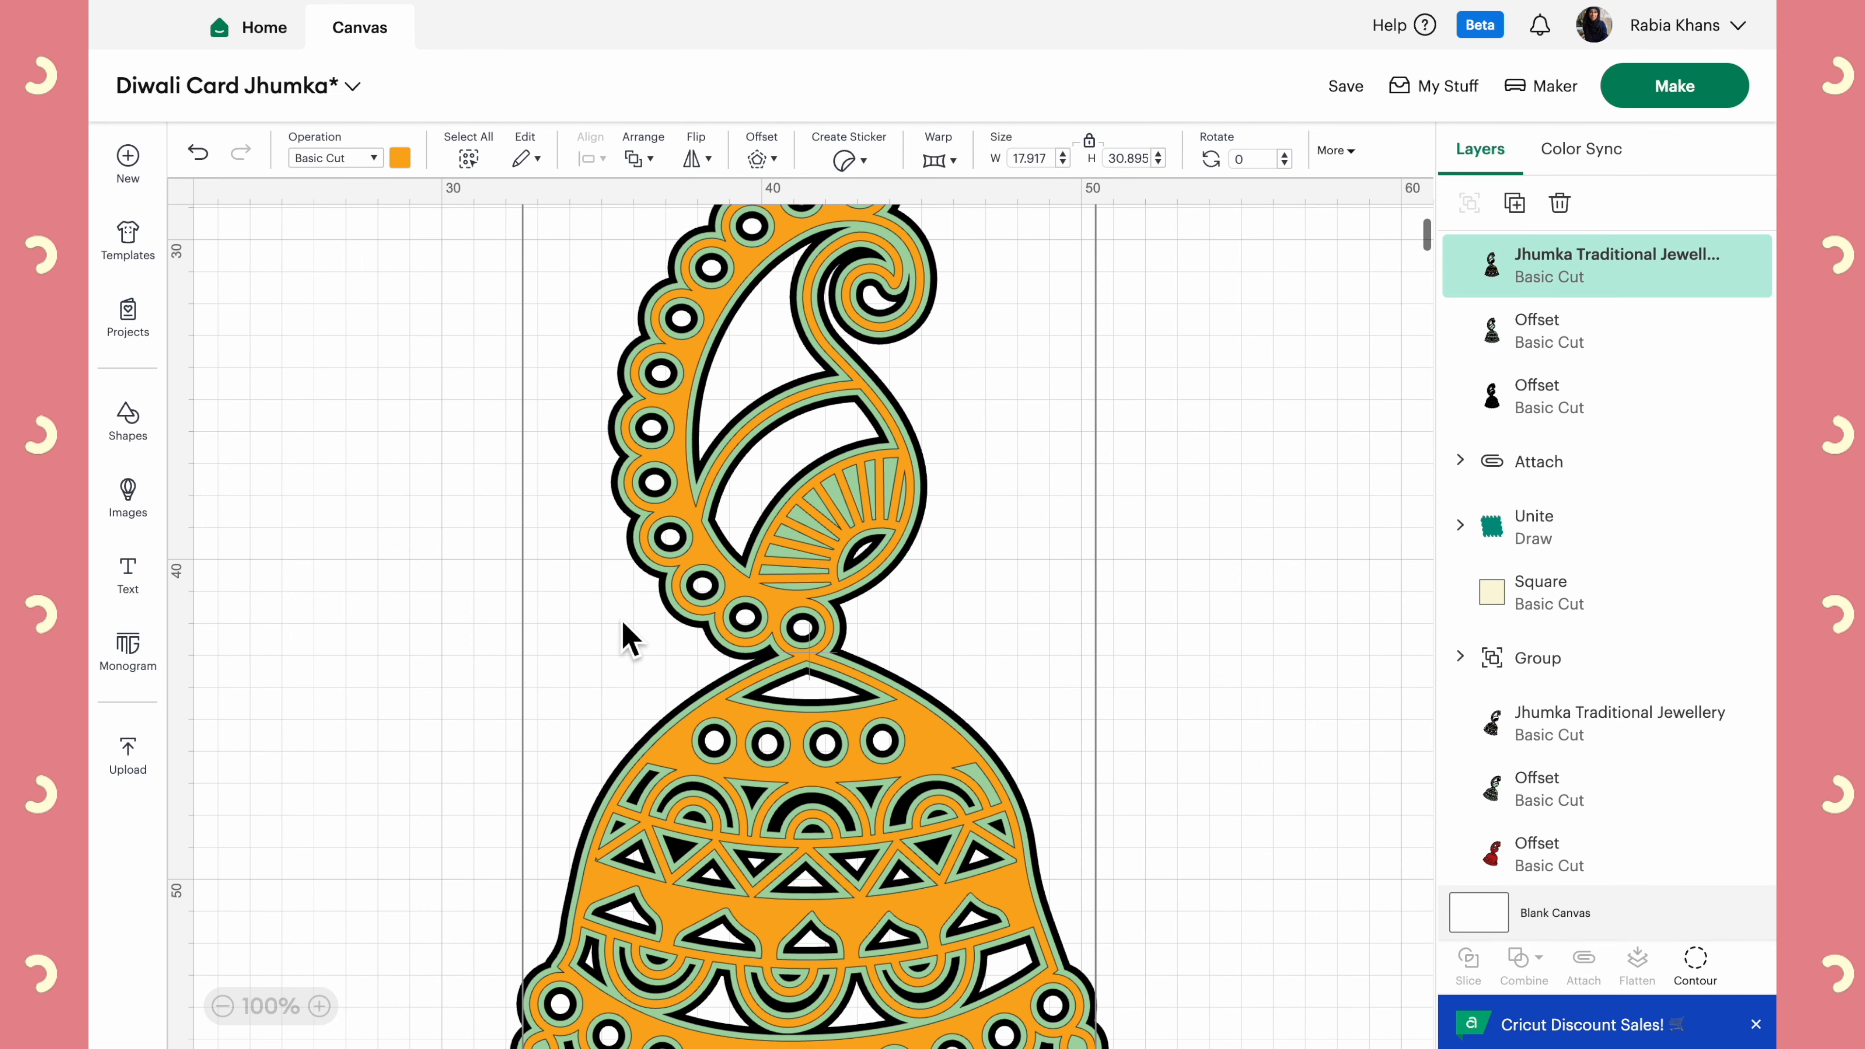
{"action": "scroll", "coordinate": [623, 640], "scroll_direction": "down", "scroll_amount": 3}
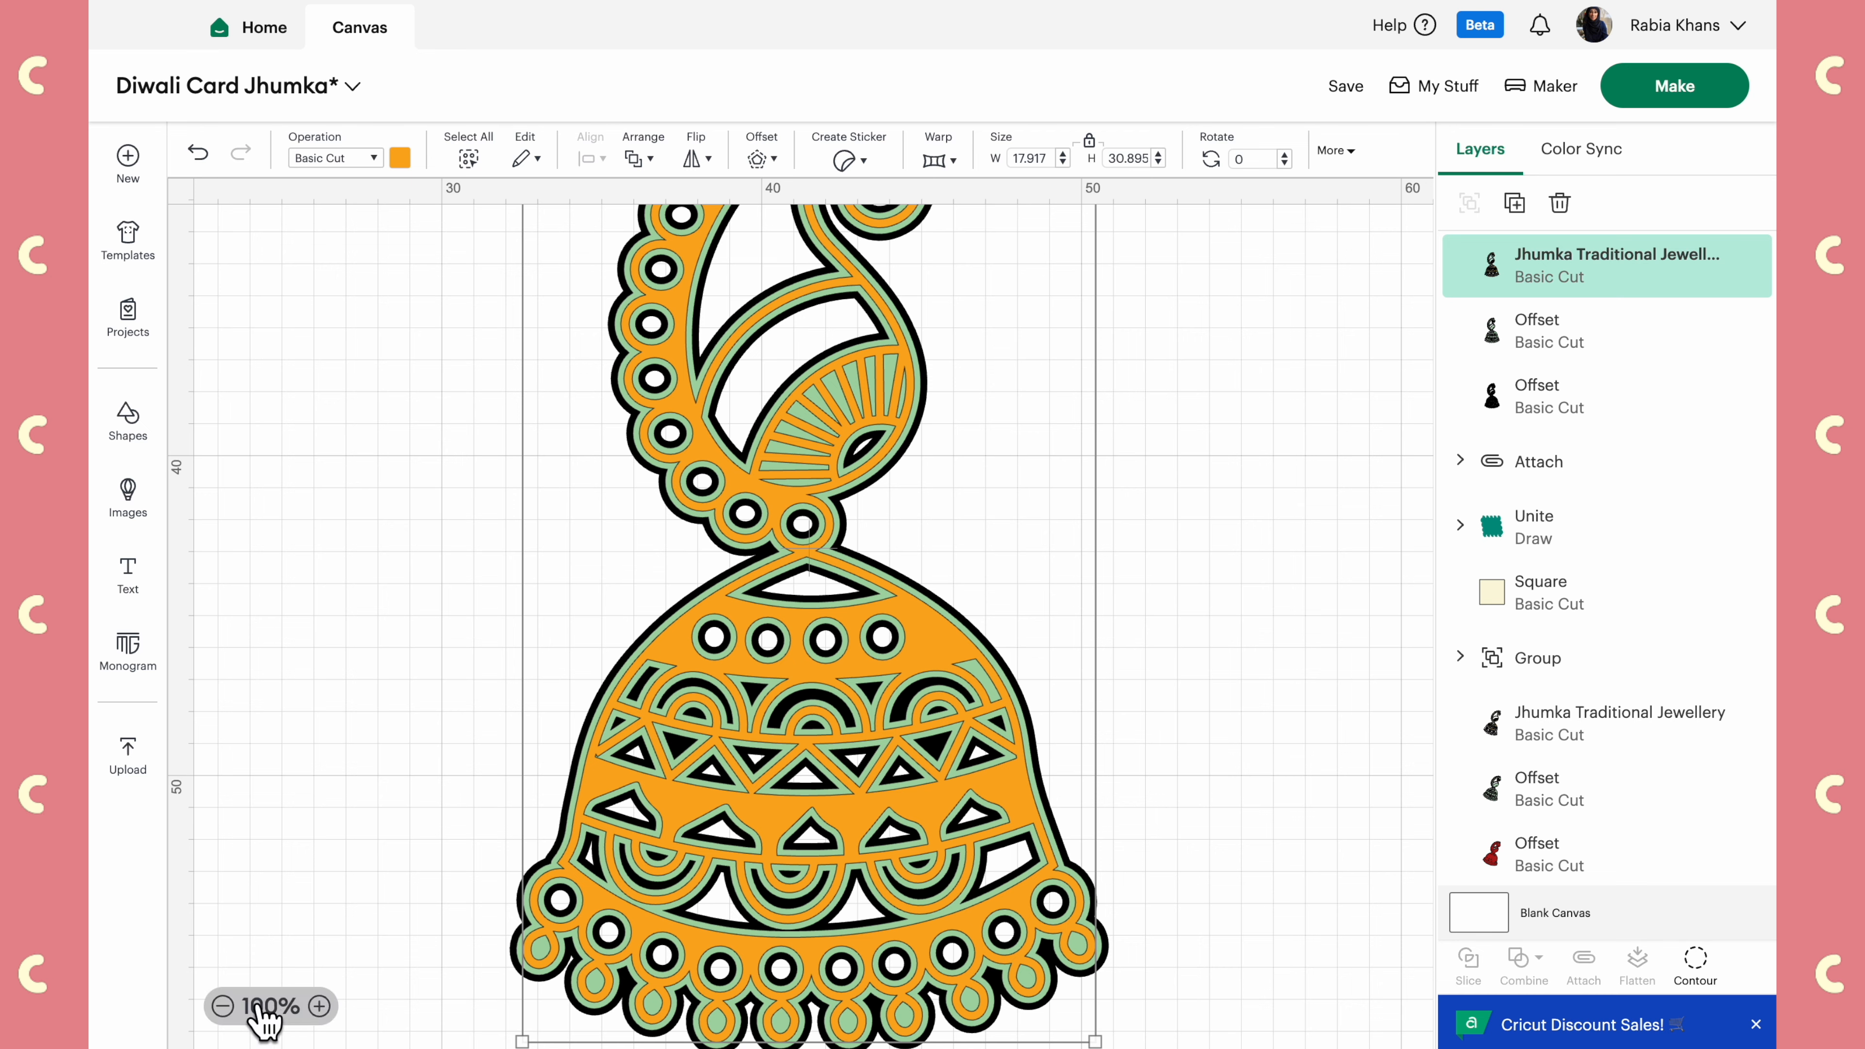
{"action": "left_click", "coordinate": [319, 1006]}
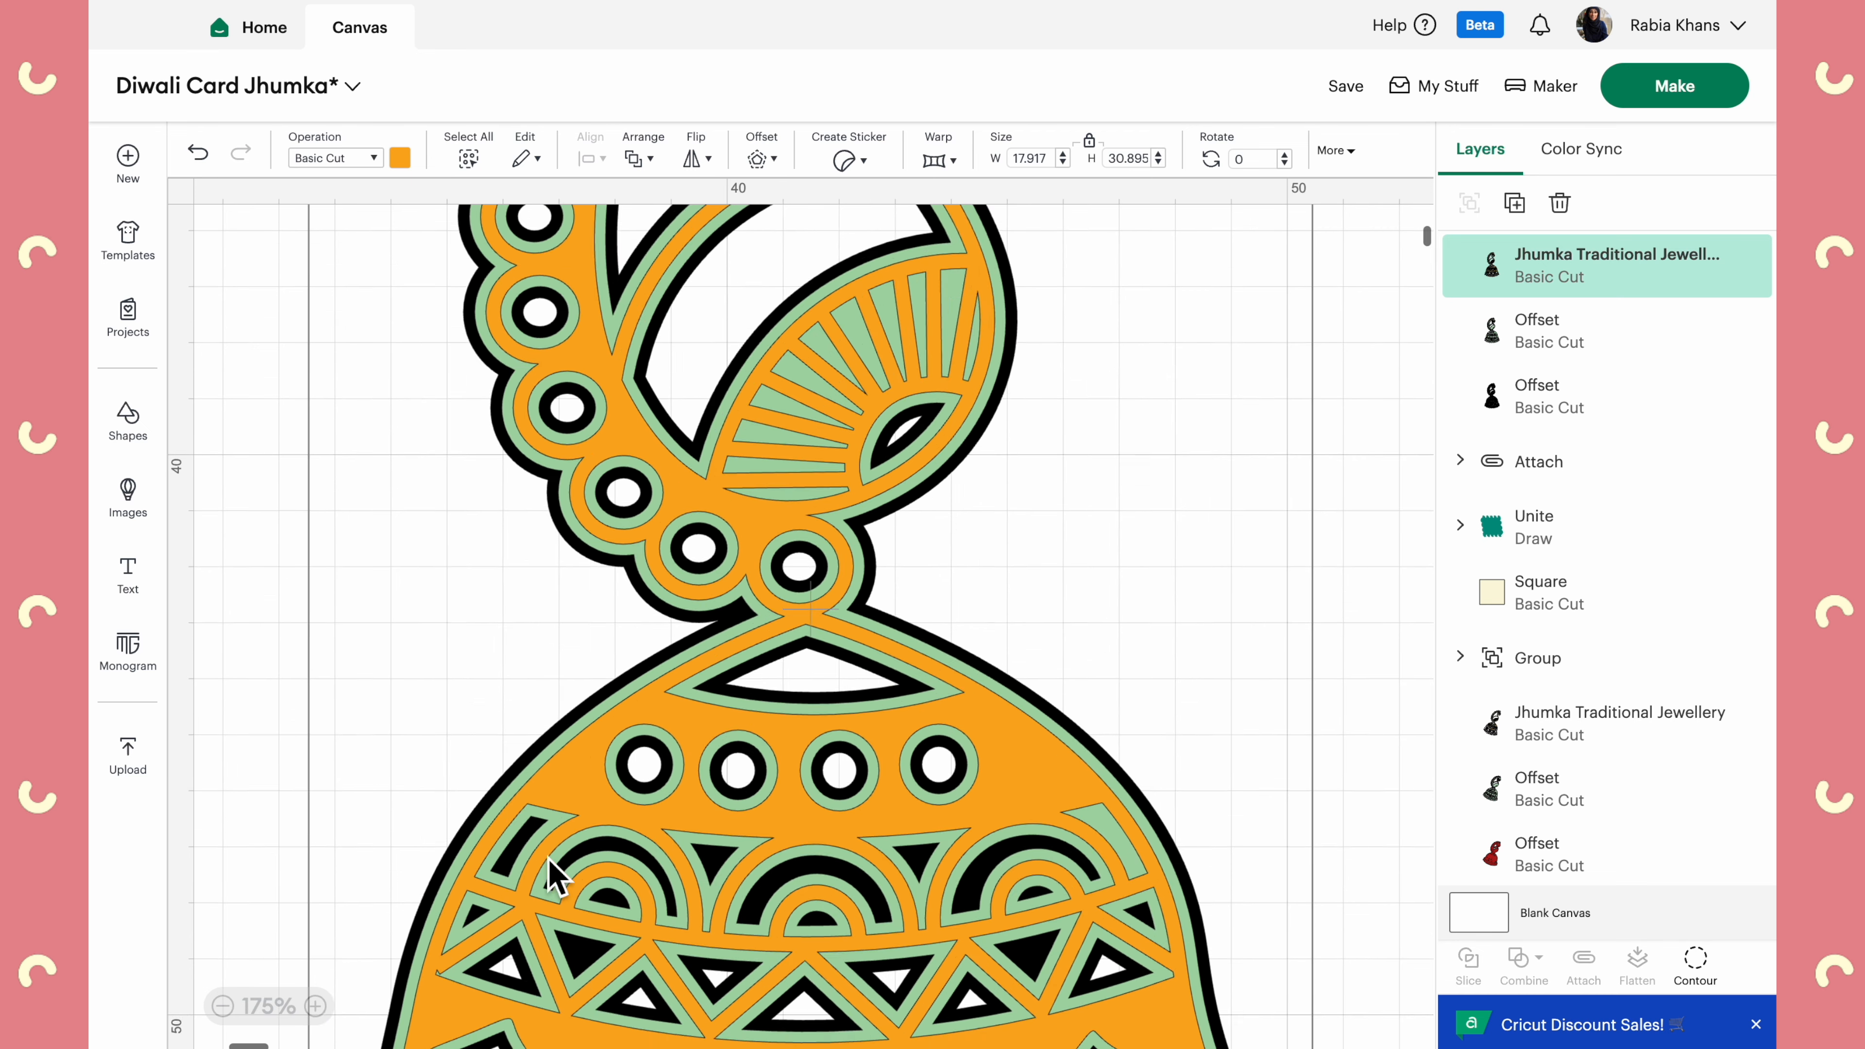
{"action": "scroll", "coordinate": [549, 867], "scroll_direction": "down", "scroll_amount": 4}
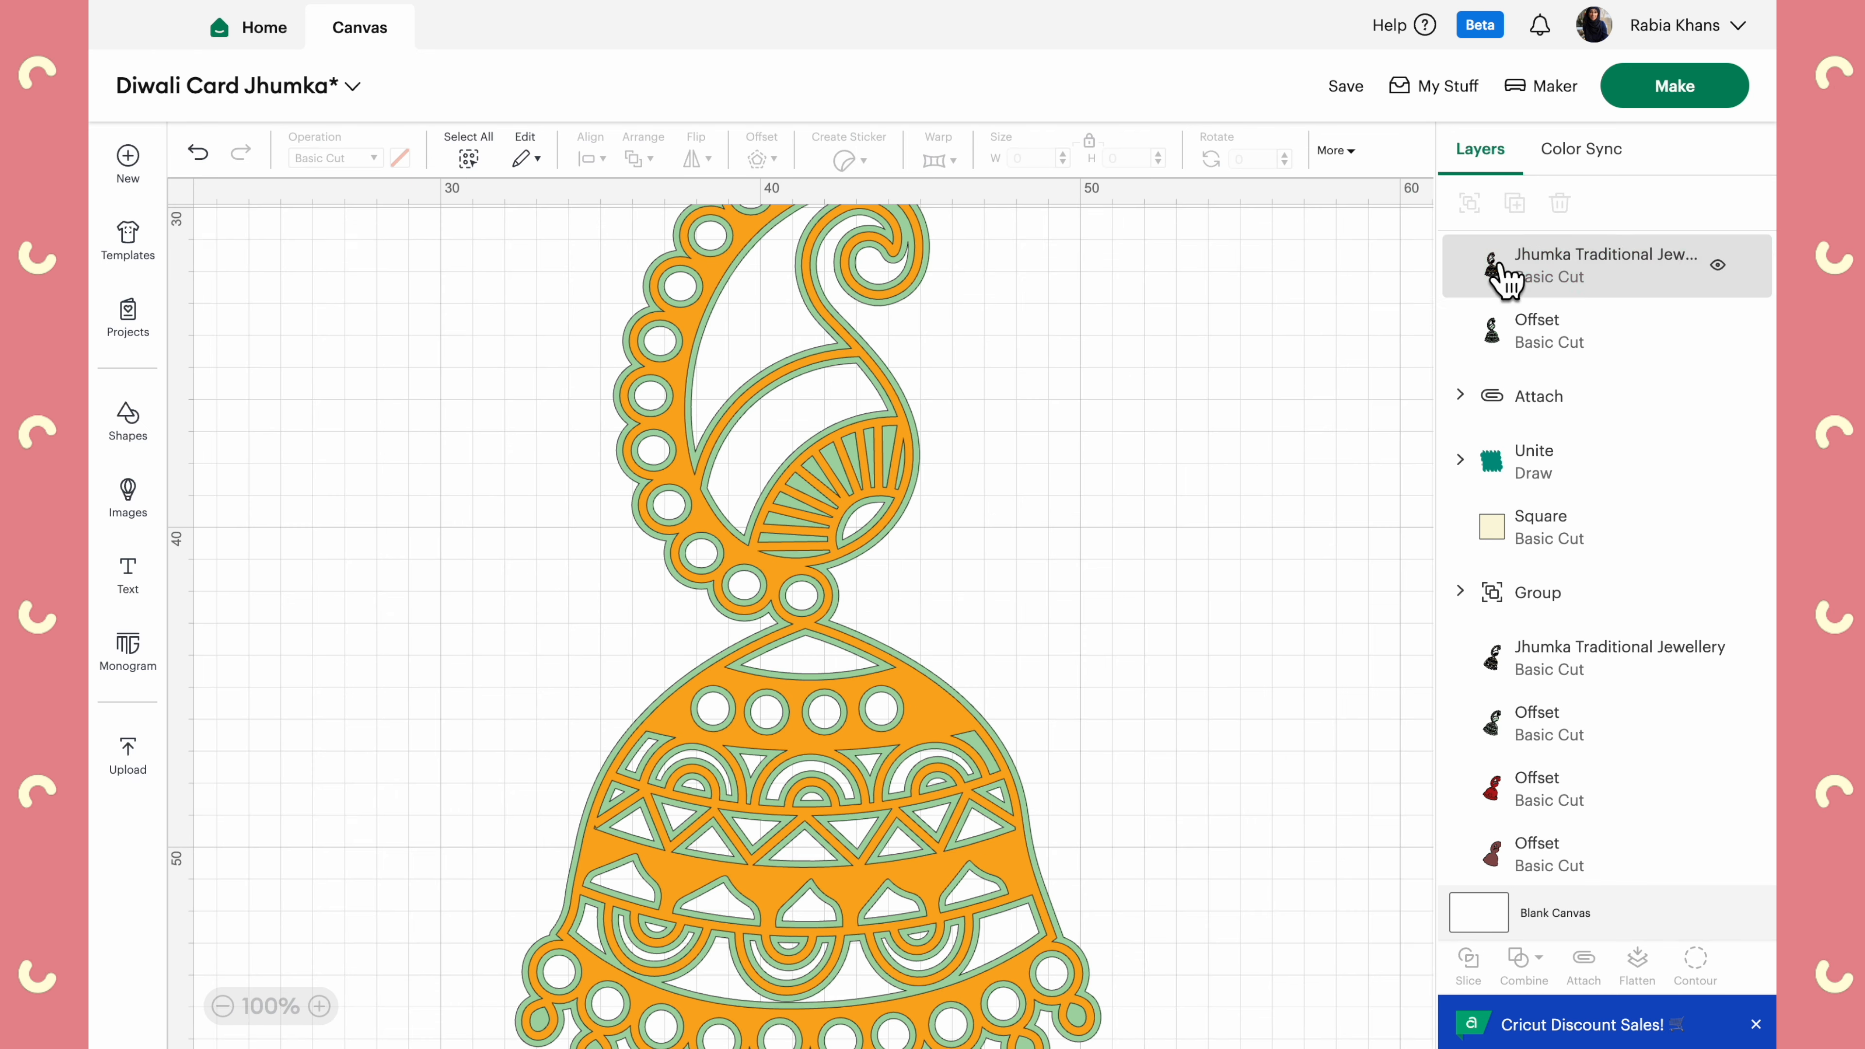
Toggle the visibility of the light green offset layer to check it against the orange jhumka
{"action": "left_click", "coordinate": [1586, 341]}
{"action": "scroll", "coordinate": [1321, 684], "scroll_direction": "up", "scroll_amount": 5}
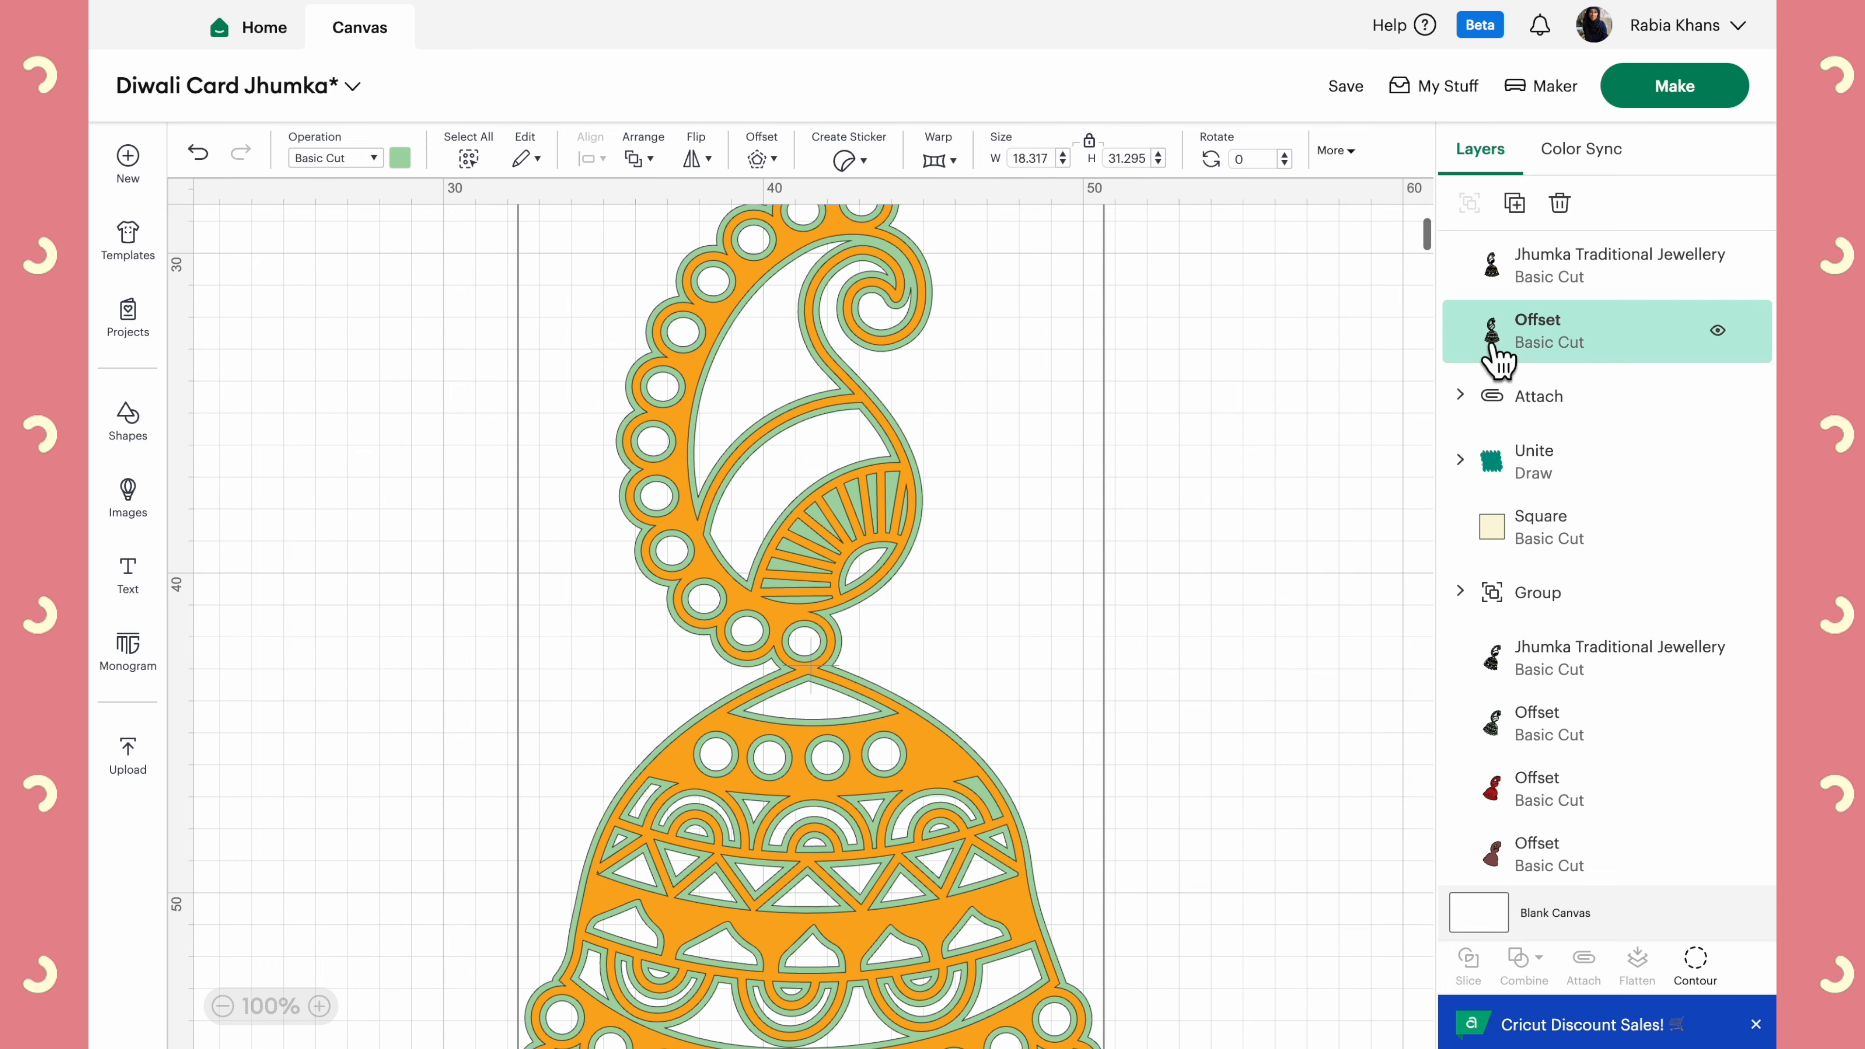
{"action": "left_click", "coordinate": [1717, 331]}
{"action": "left_click", "coordinate": [1718, 333]}
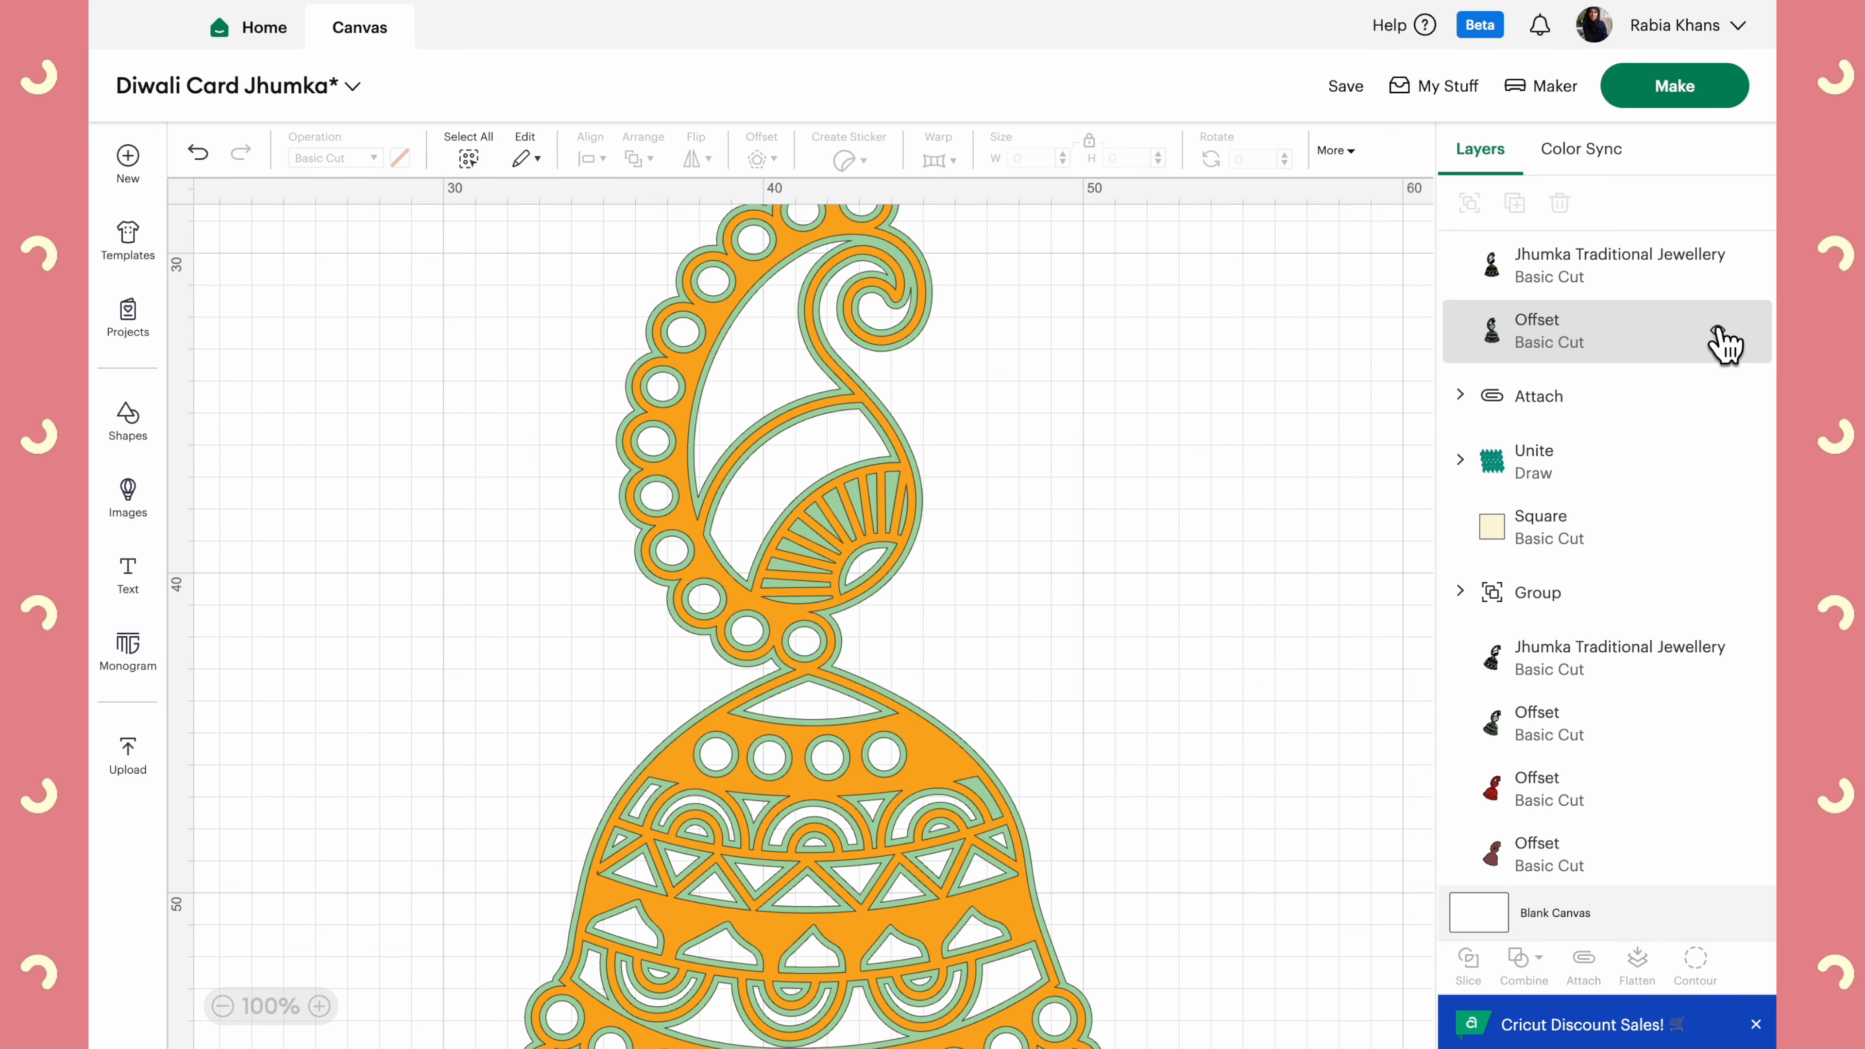
{"action": "left_click", "coordinate": [1719, 335]}
{"action": "left_click", "coordinate": [1719, 332]}
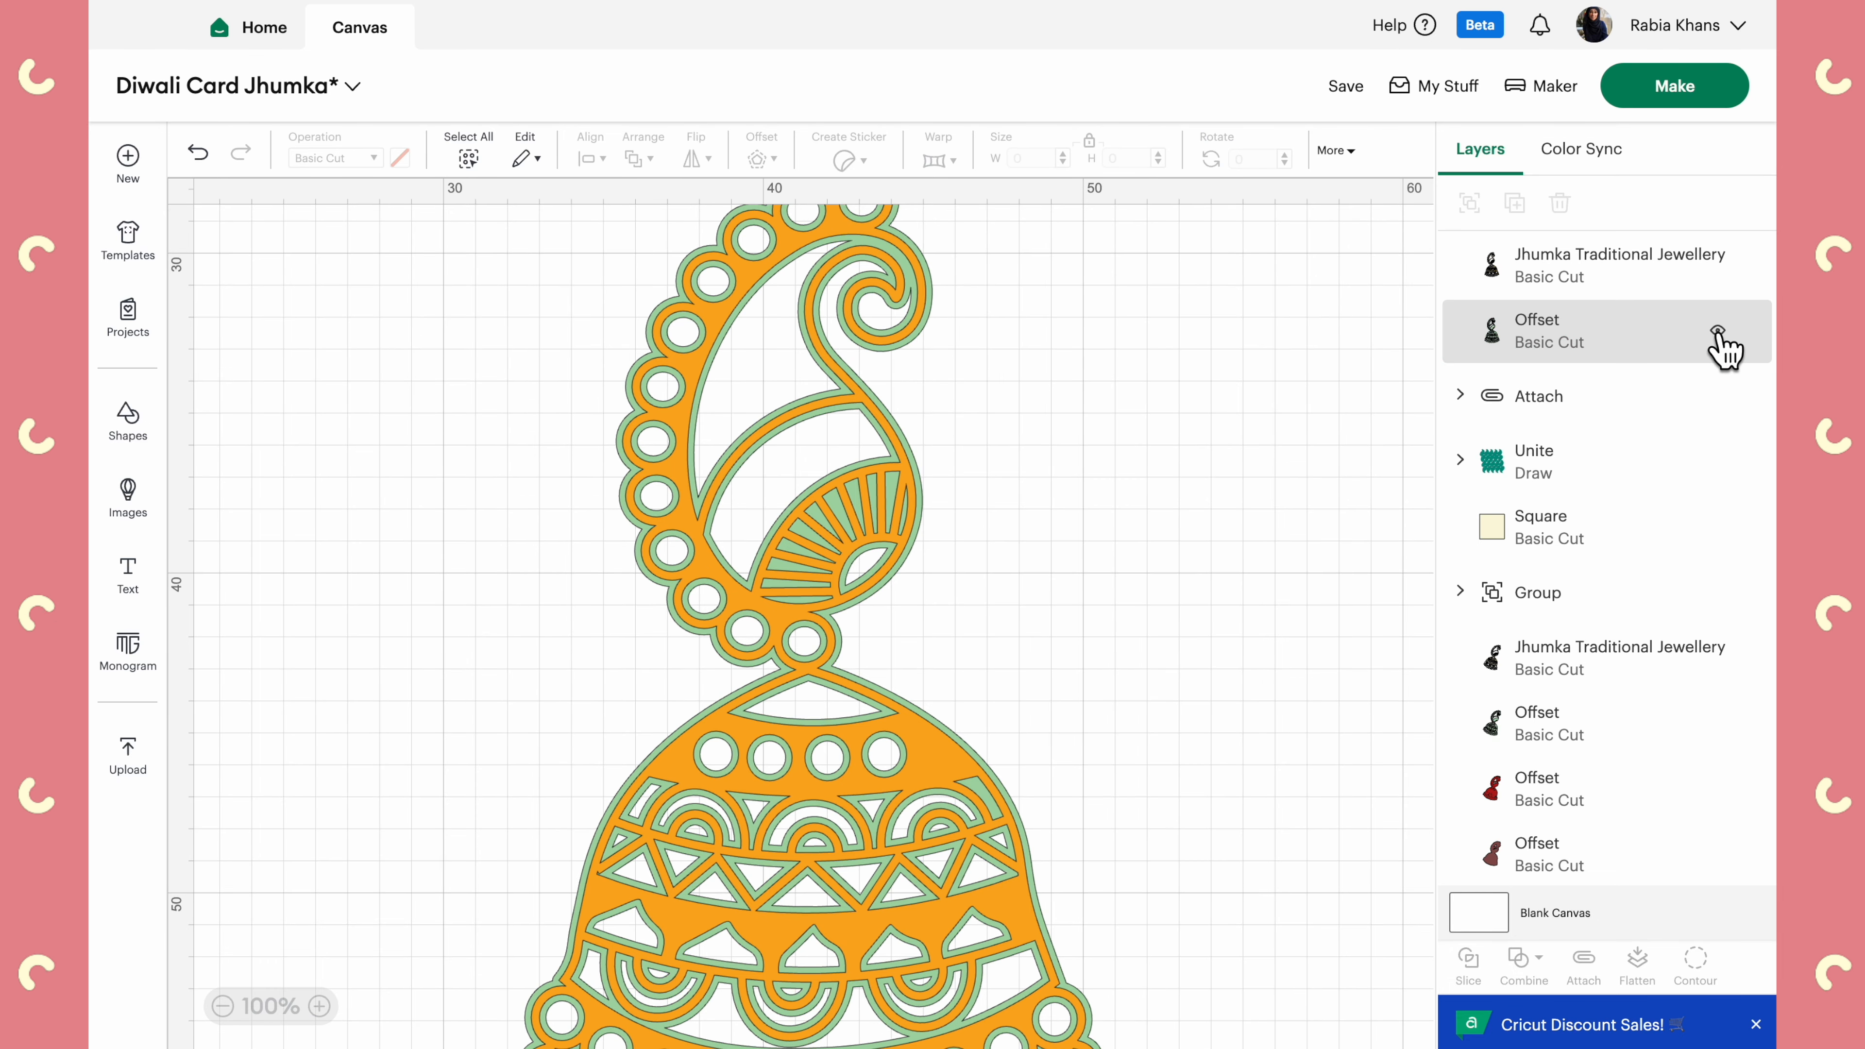
Create a 0.3 cm offset with rounded corners around the light green layer, previewing 0.4 cm for comparison before applying
{"action": "left_click", "coordinate": [1546, 352]}
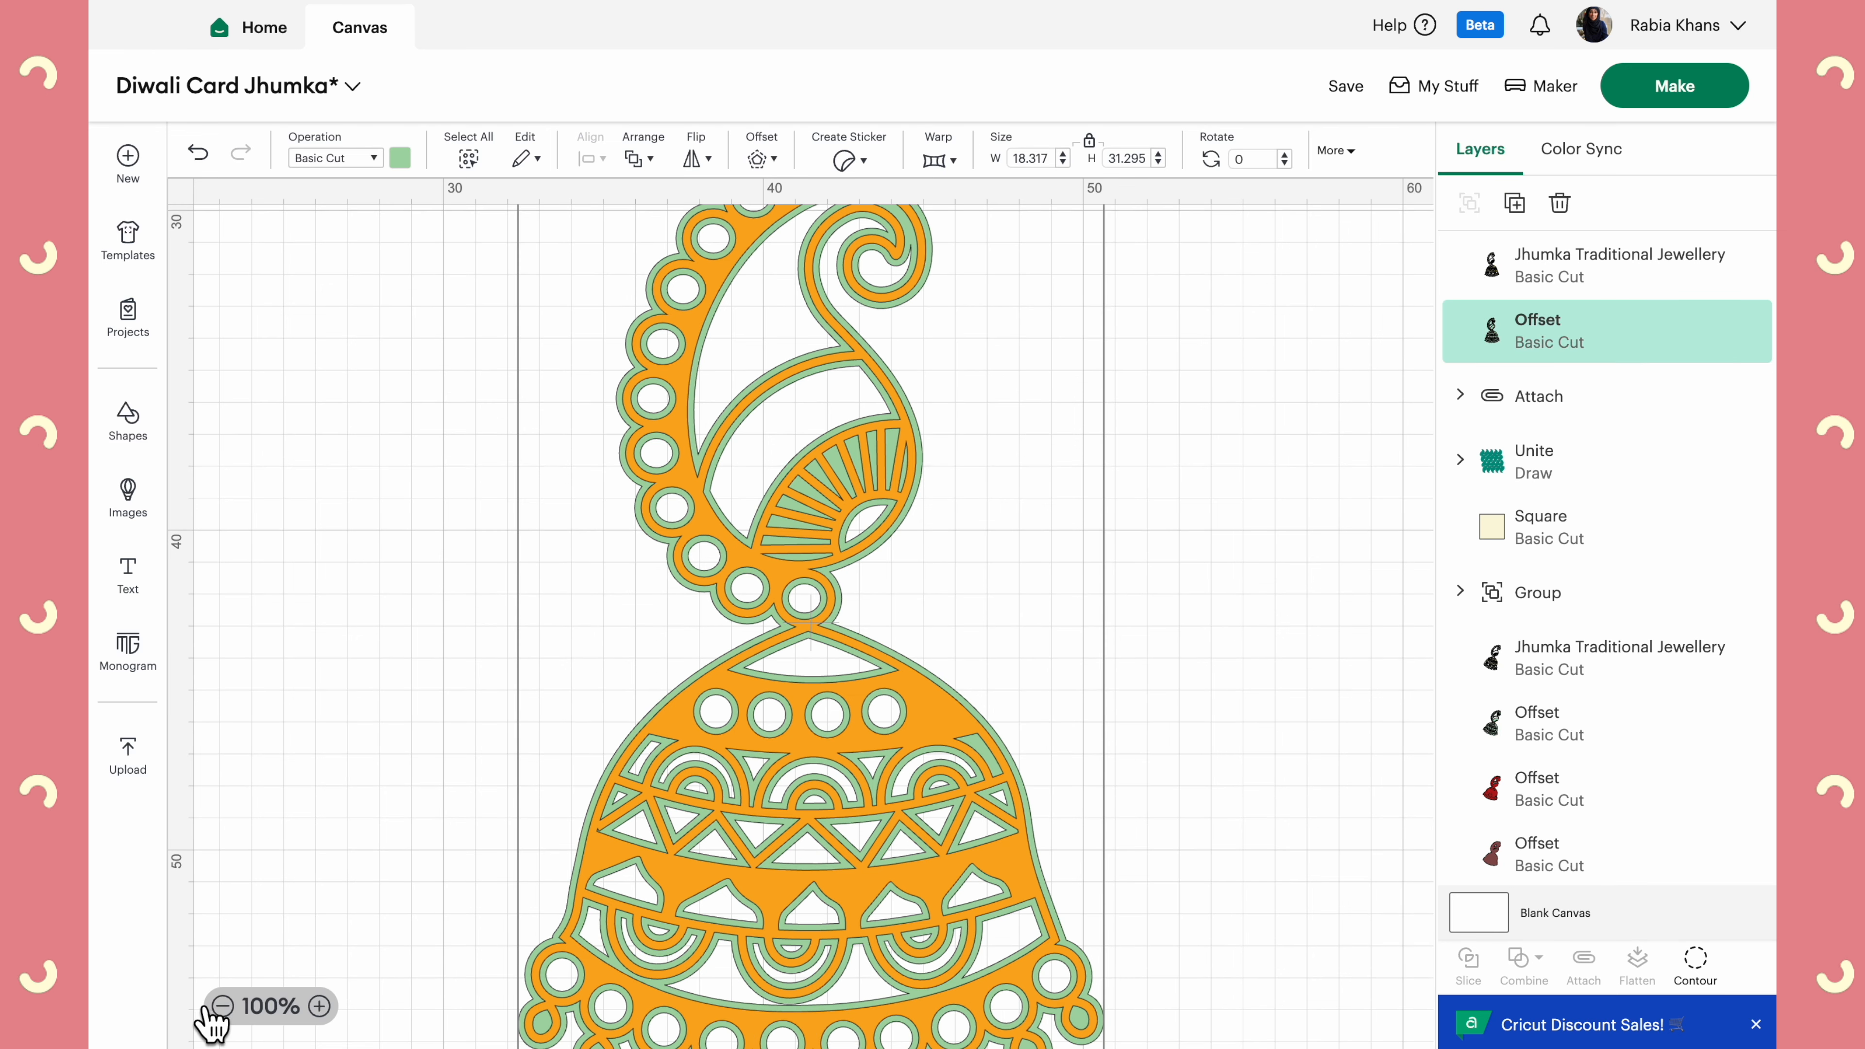
{"action": "left_click", "coordinate": [223, 1006]}
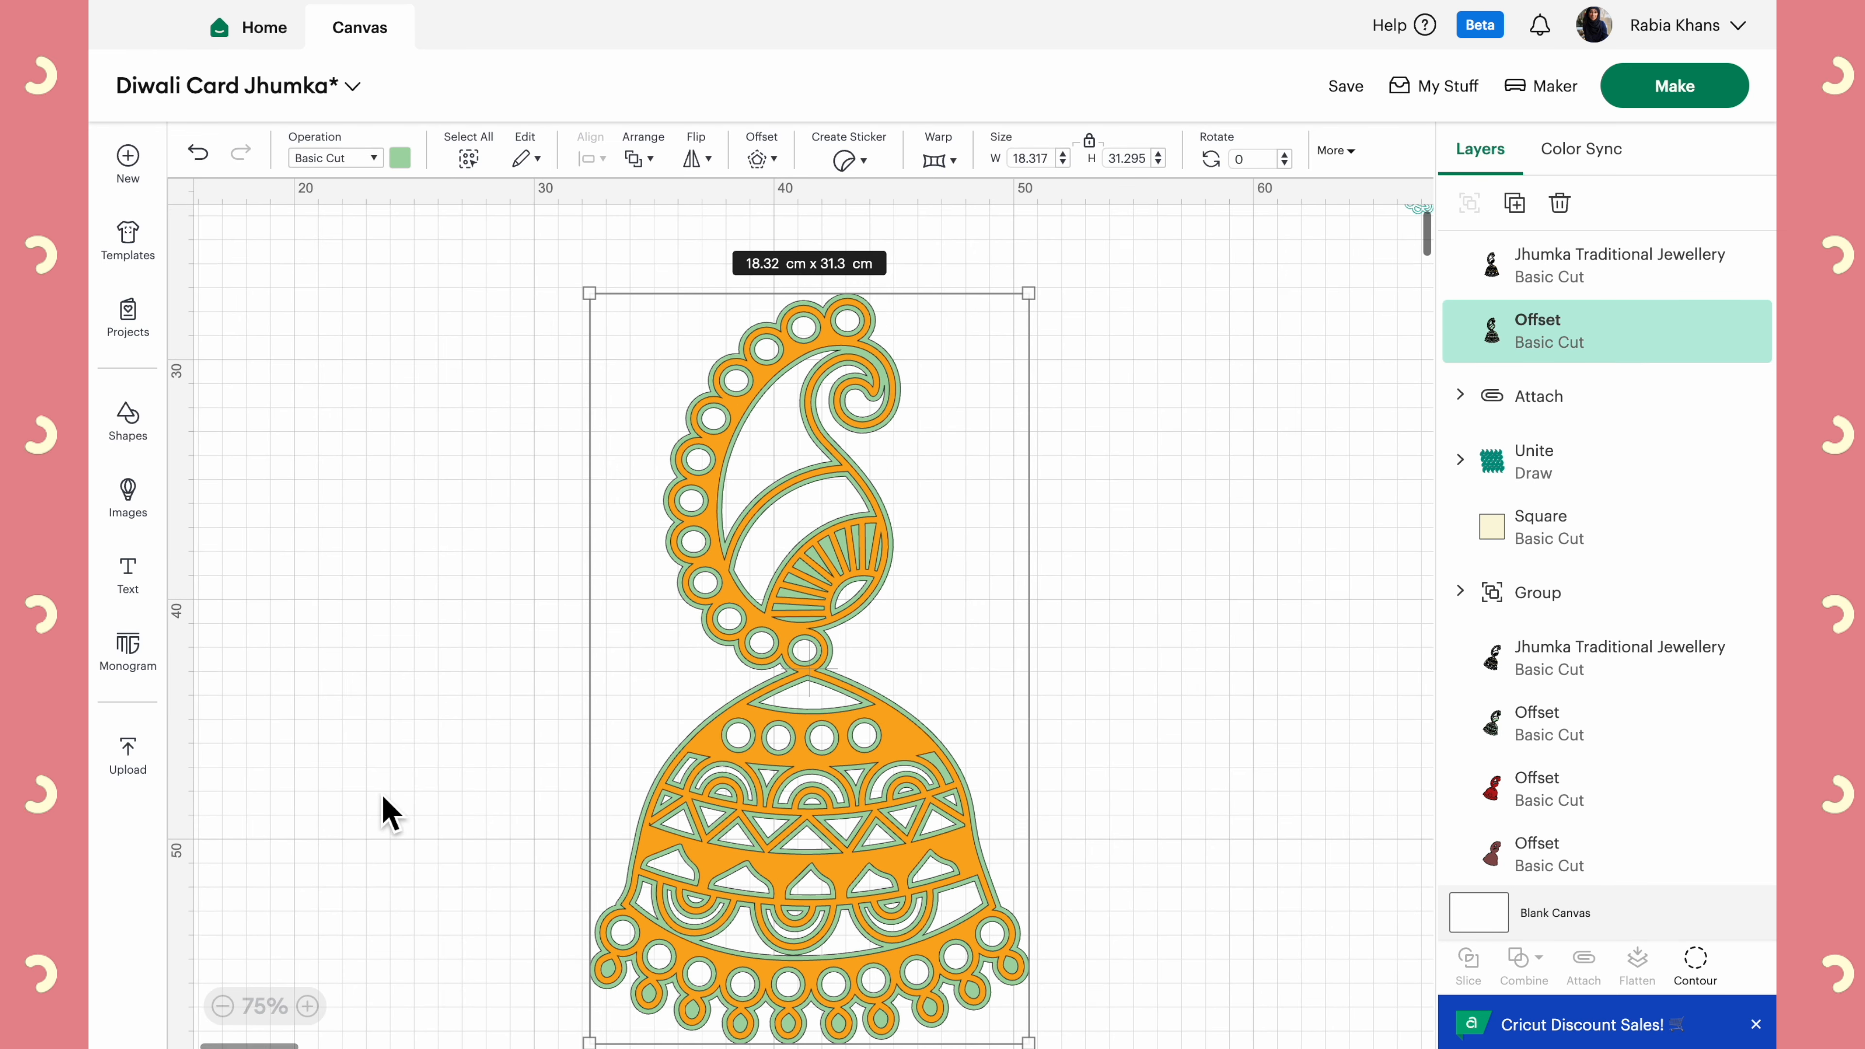
{"action": "left_click", "coordinate": [760, 159]}
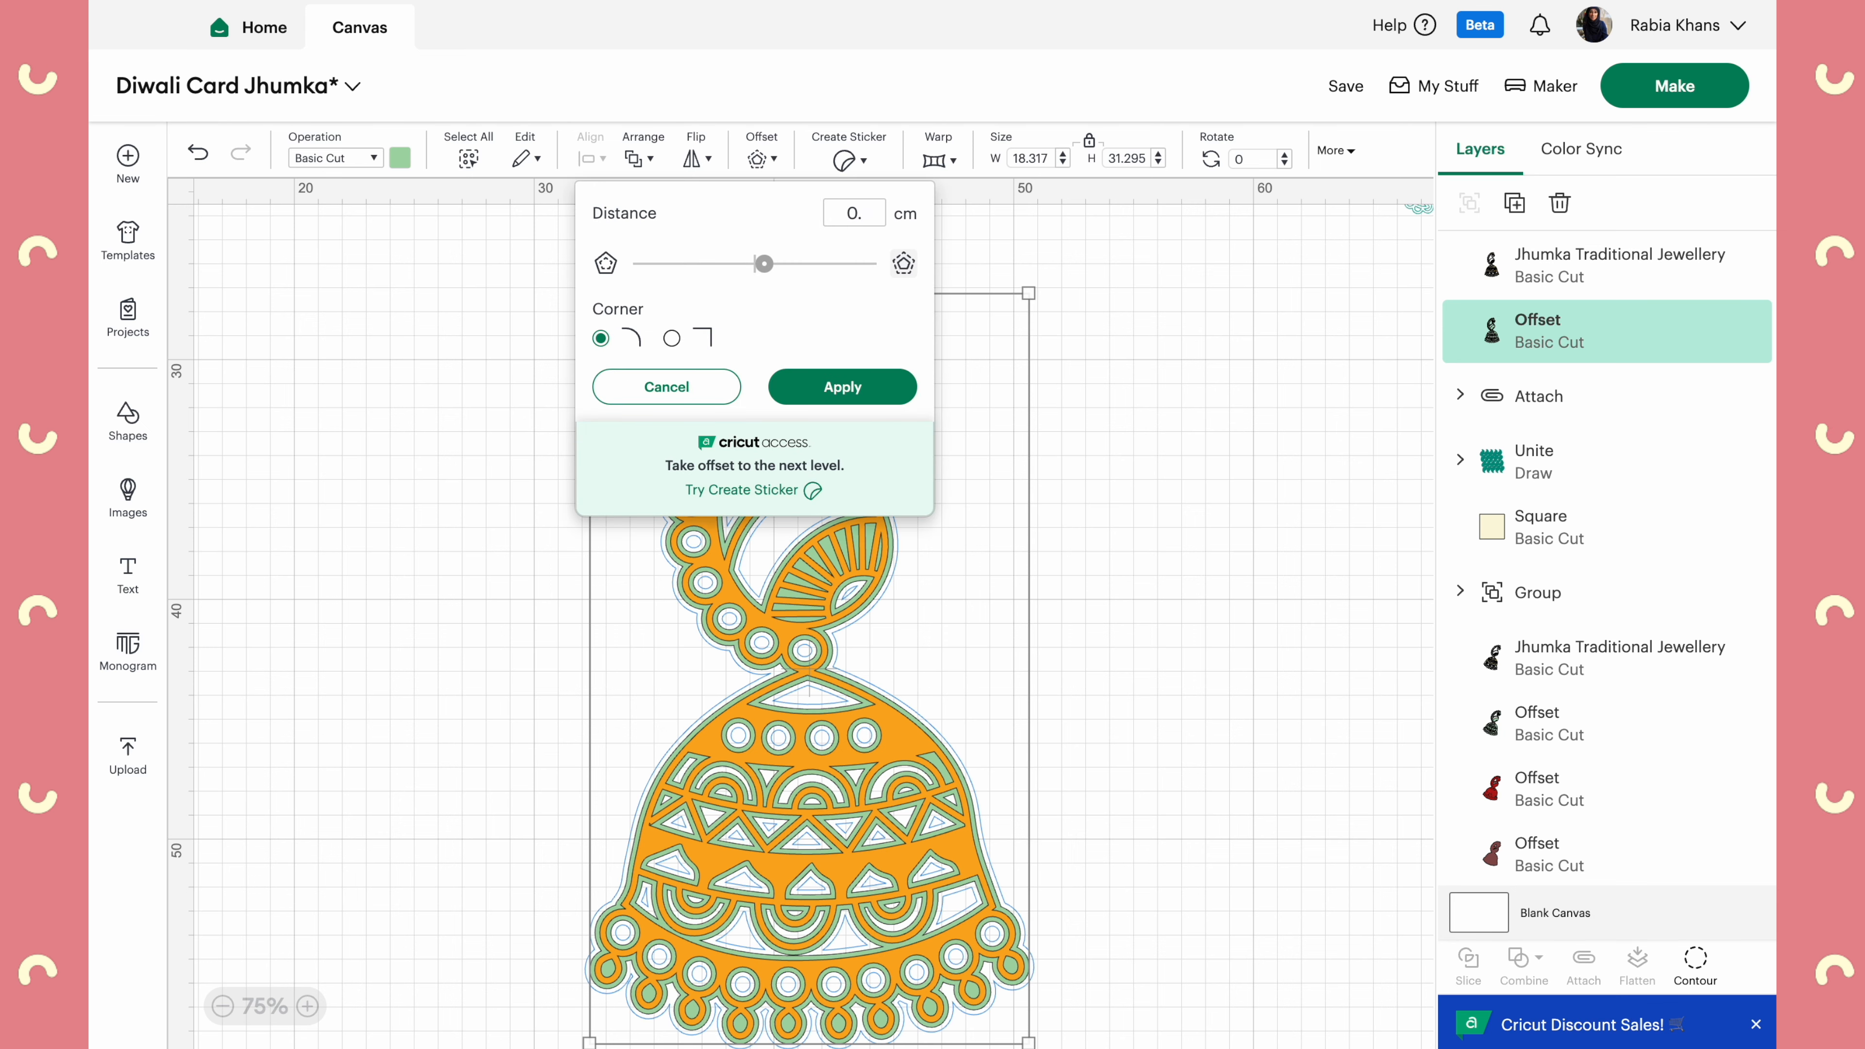
{"action": "left_click", "coordinate": [831, 328]}
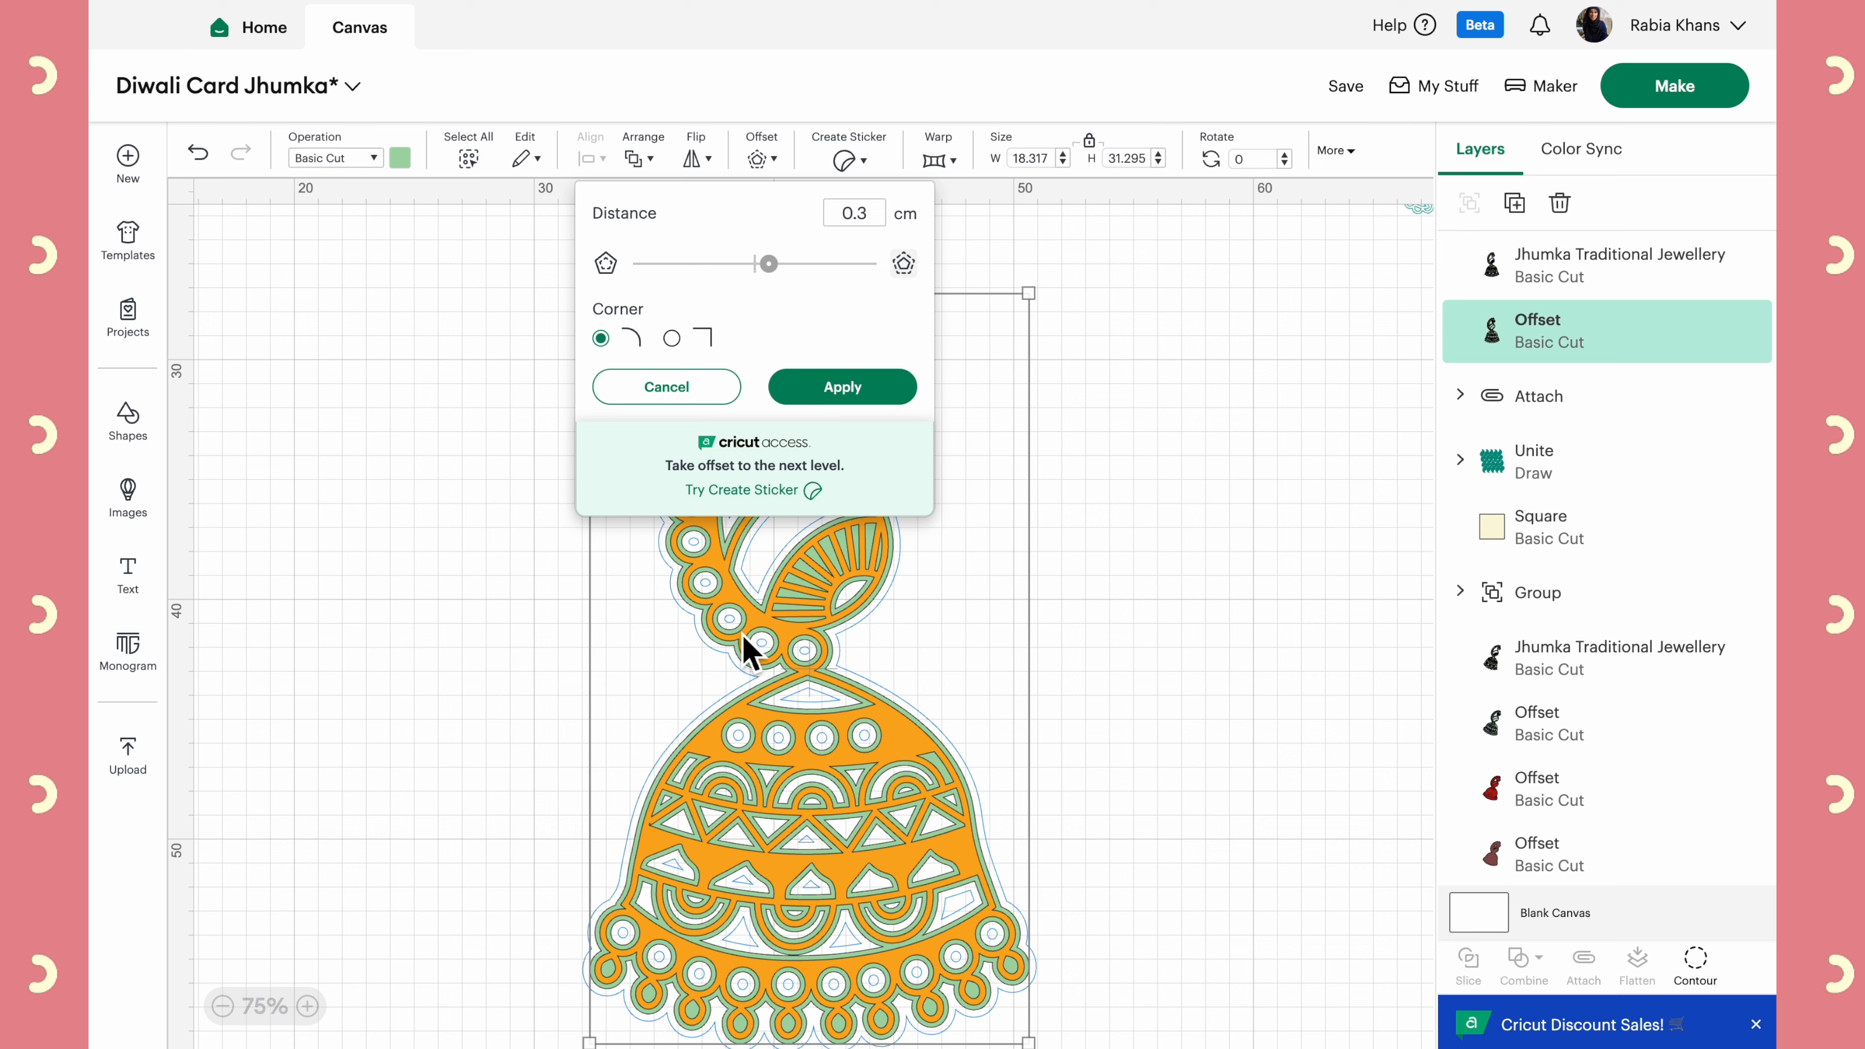
{"action": "left_click", "coordinate": [884, 218]}
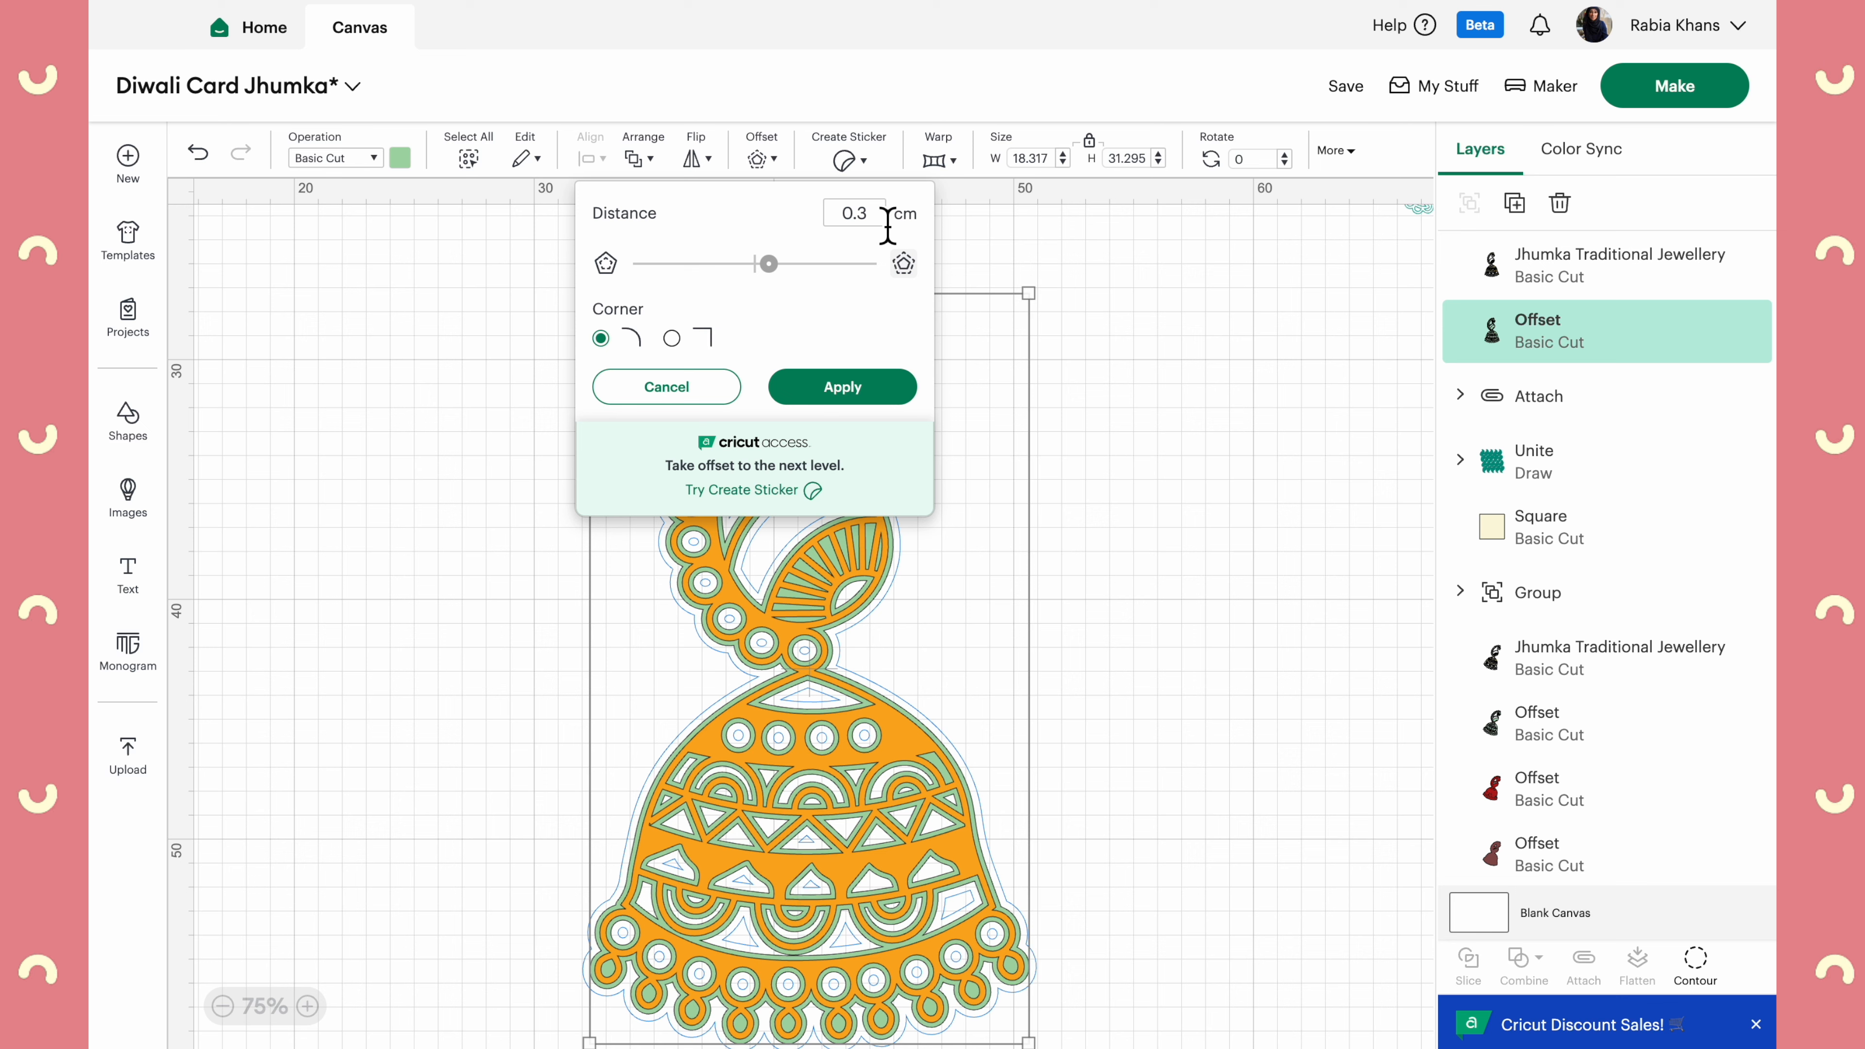
{"action": "left_click", "coordinate": [831, 328]}
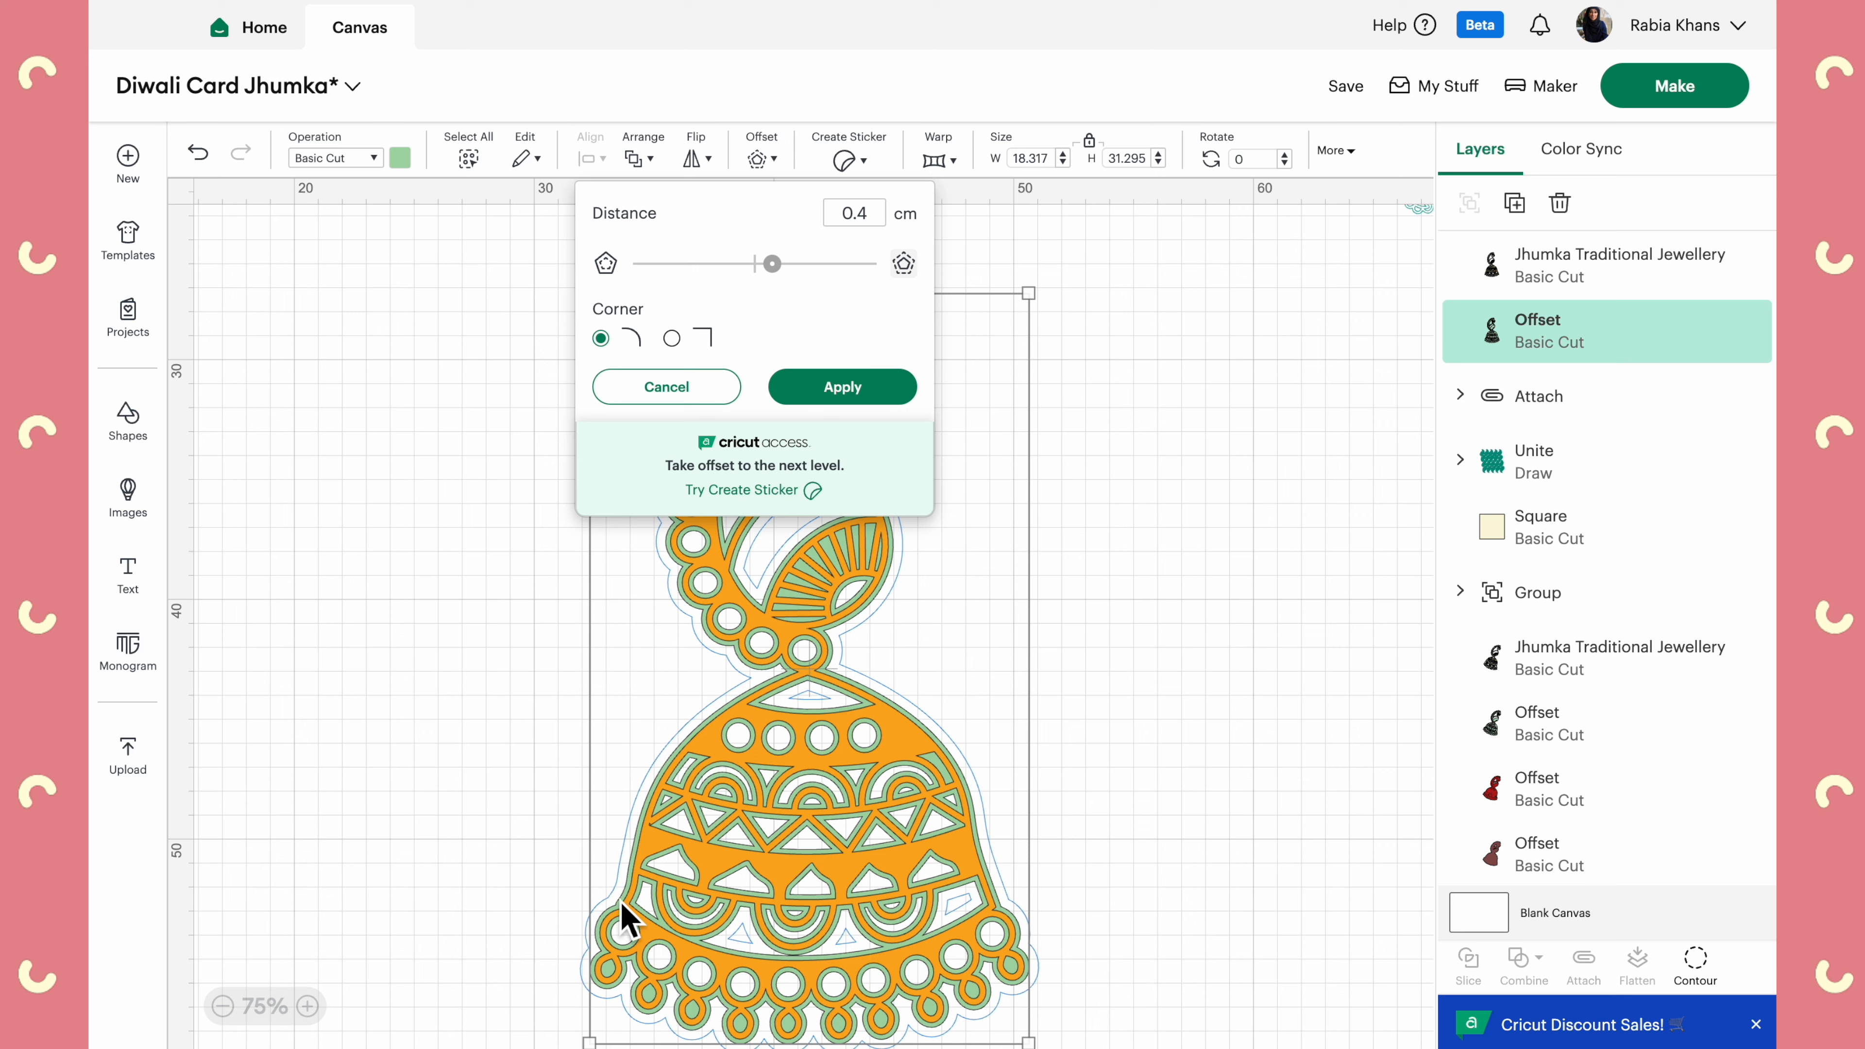
{"action": "left_click", "coordinate": [882, 215]}
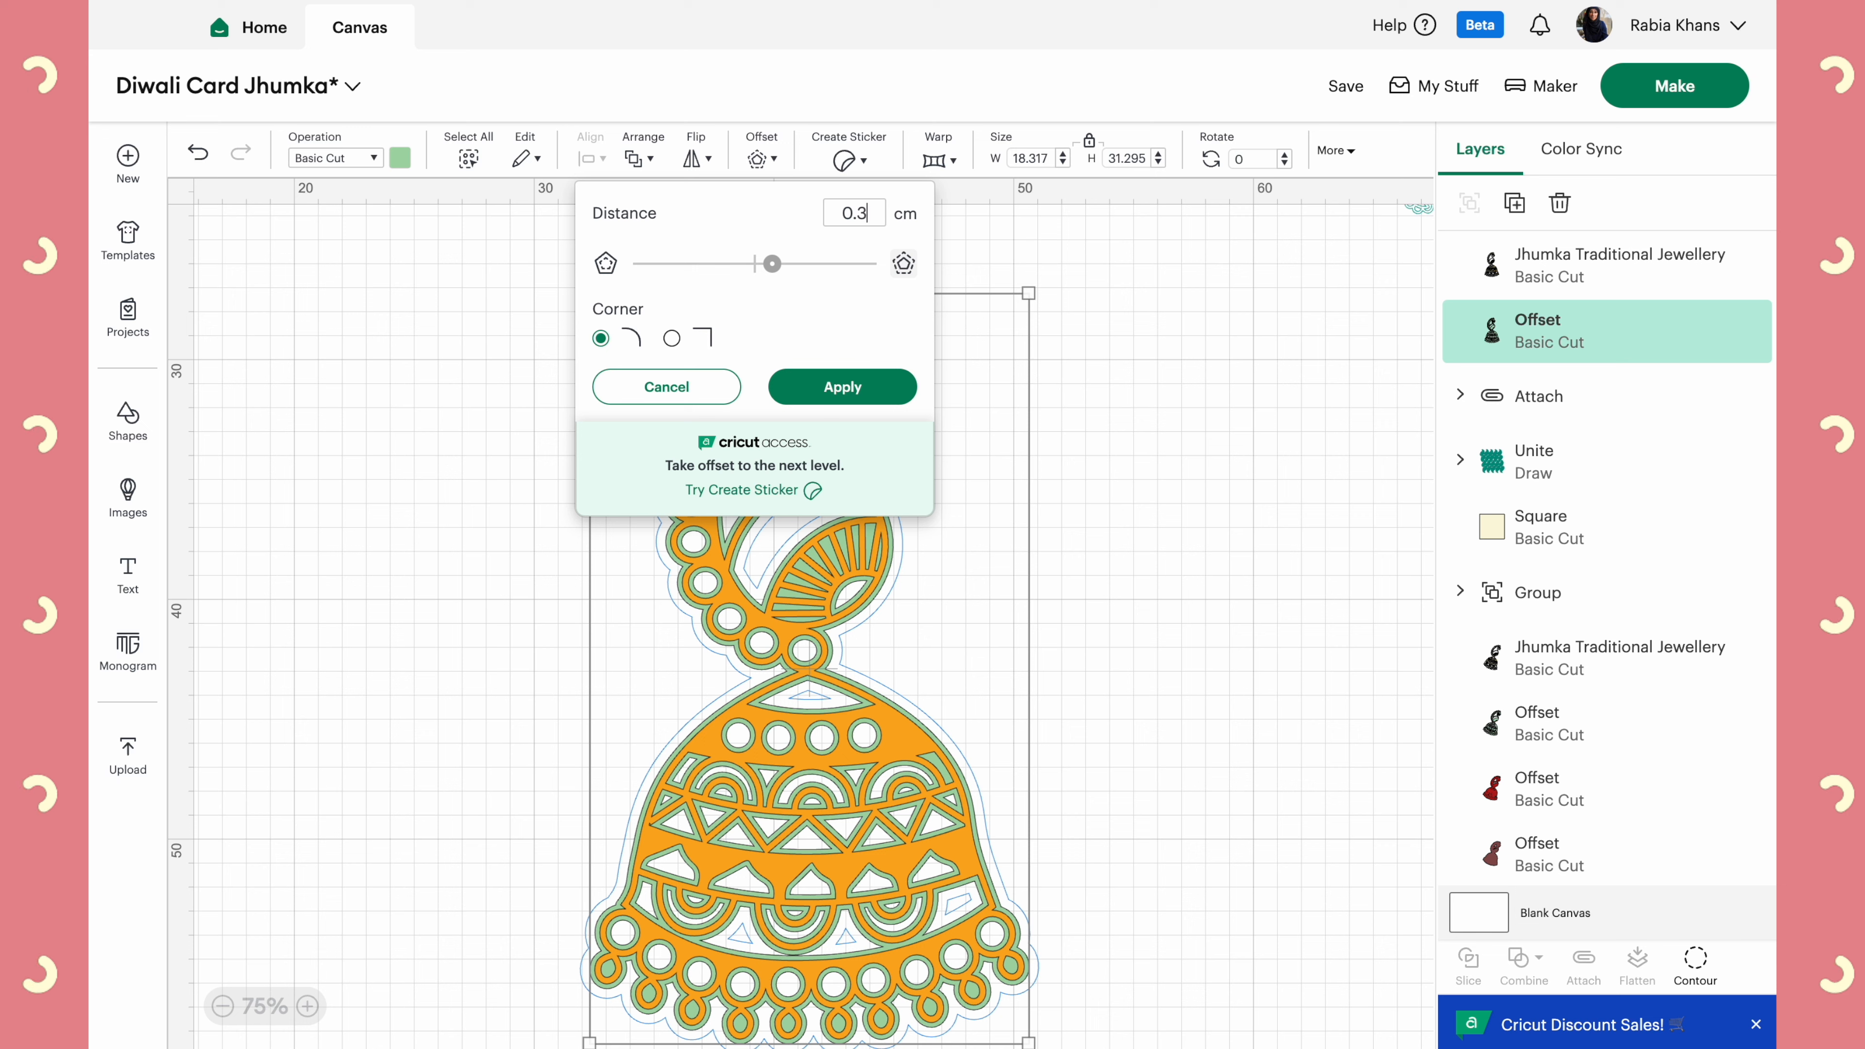
{"action": "left_click", "coordinate": [854, 396]}
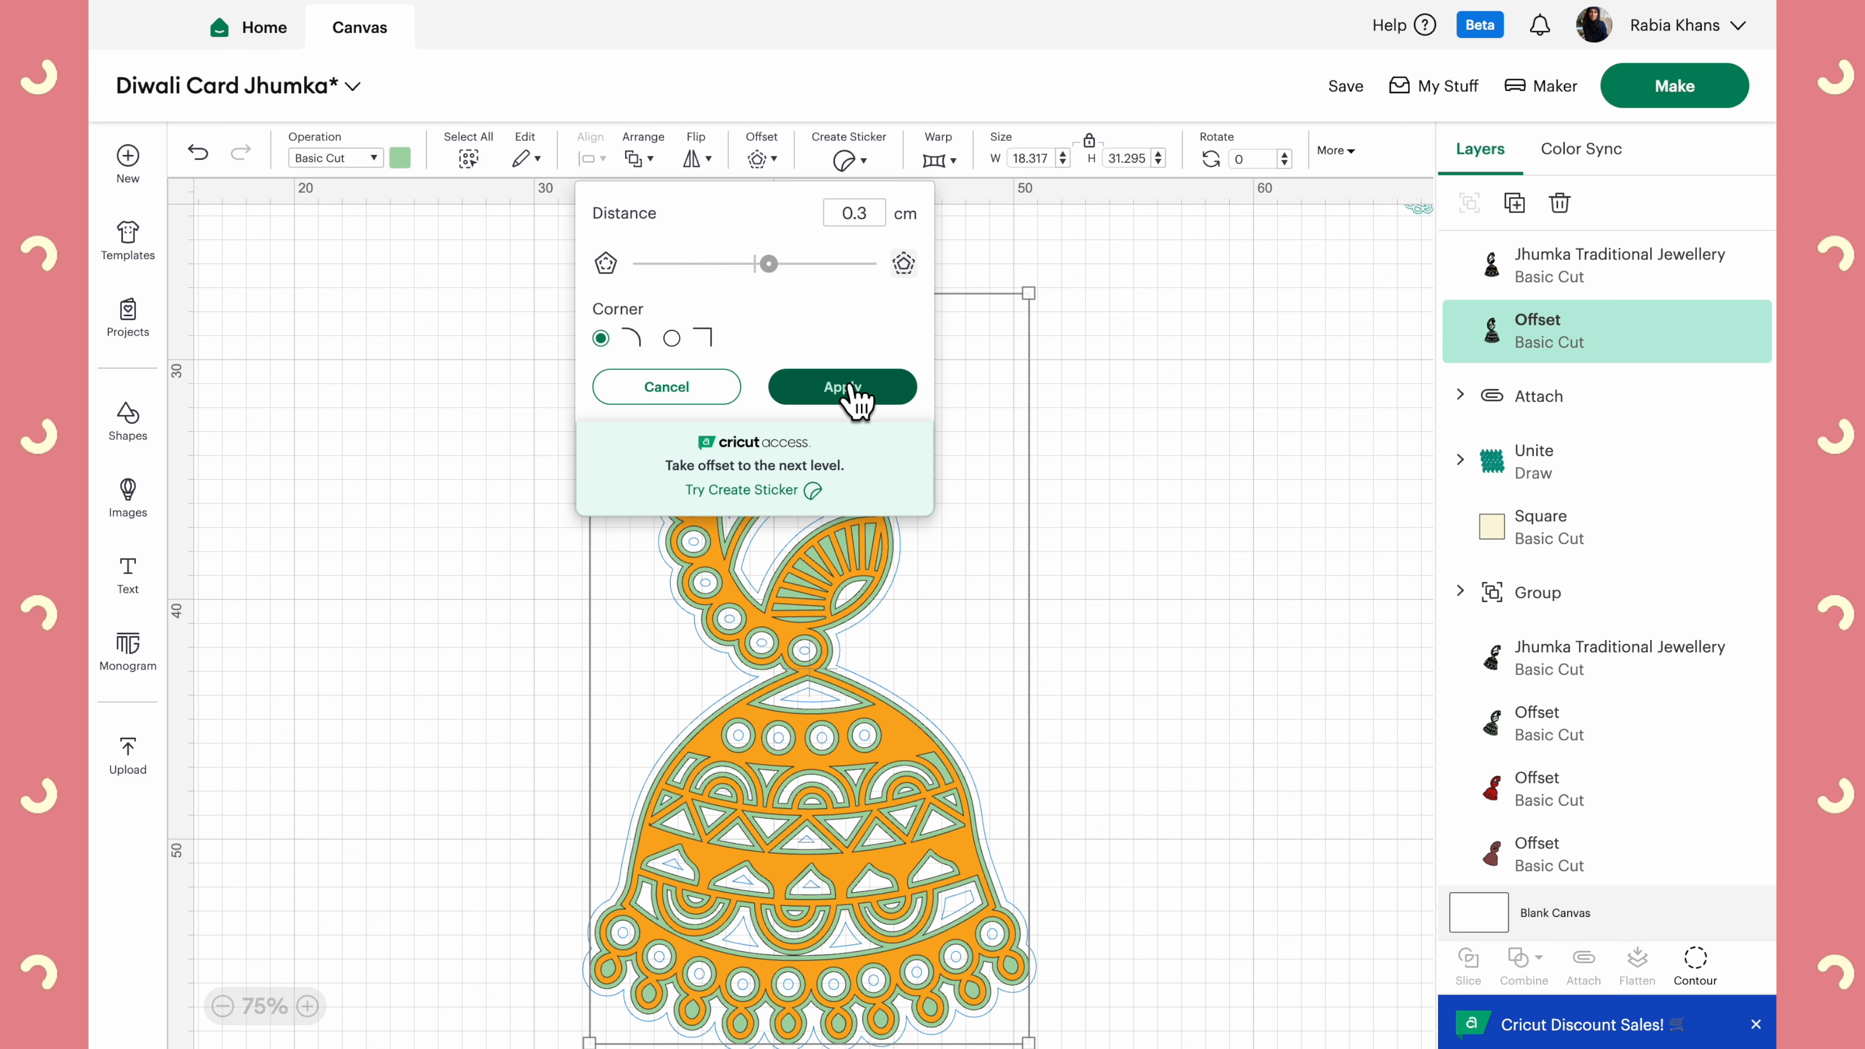
{"action": "left_click", "coordinate": [851, 397]}
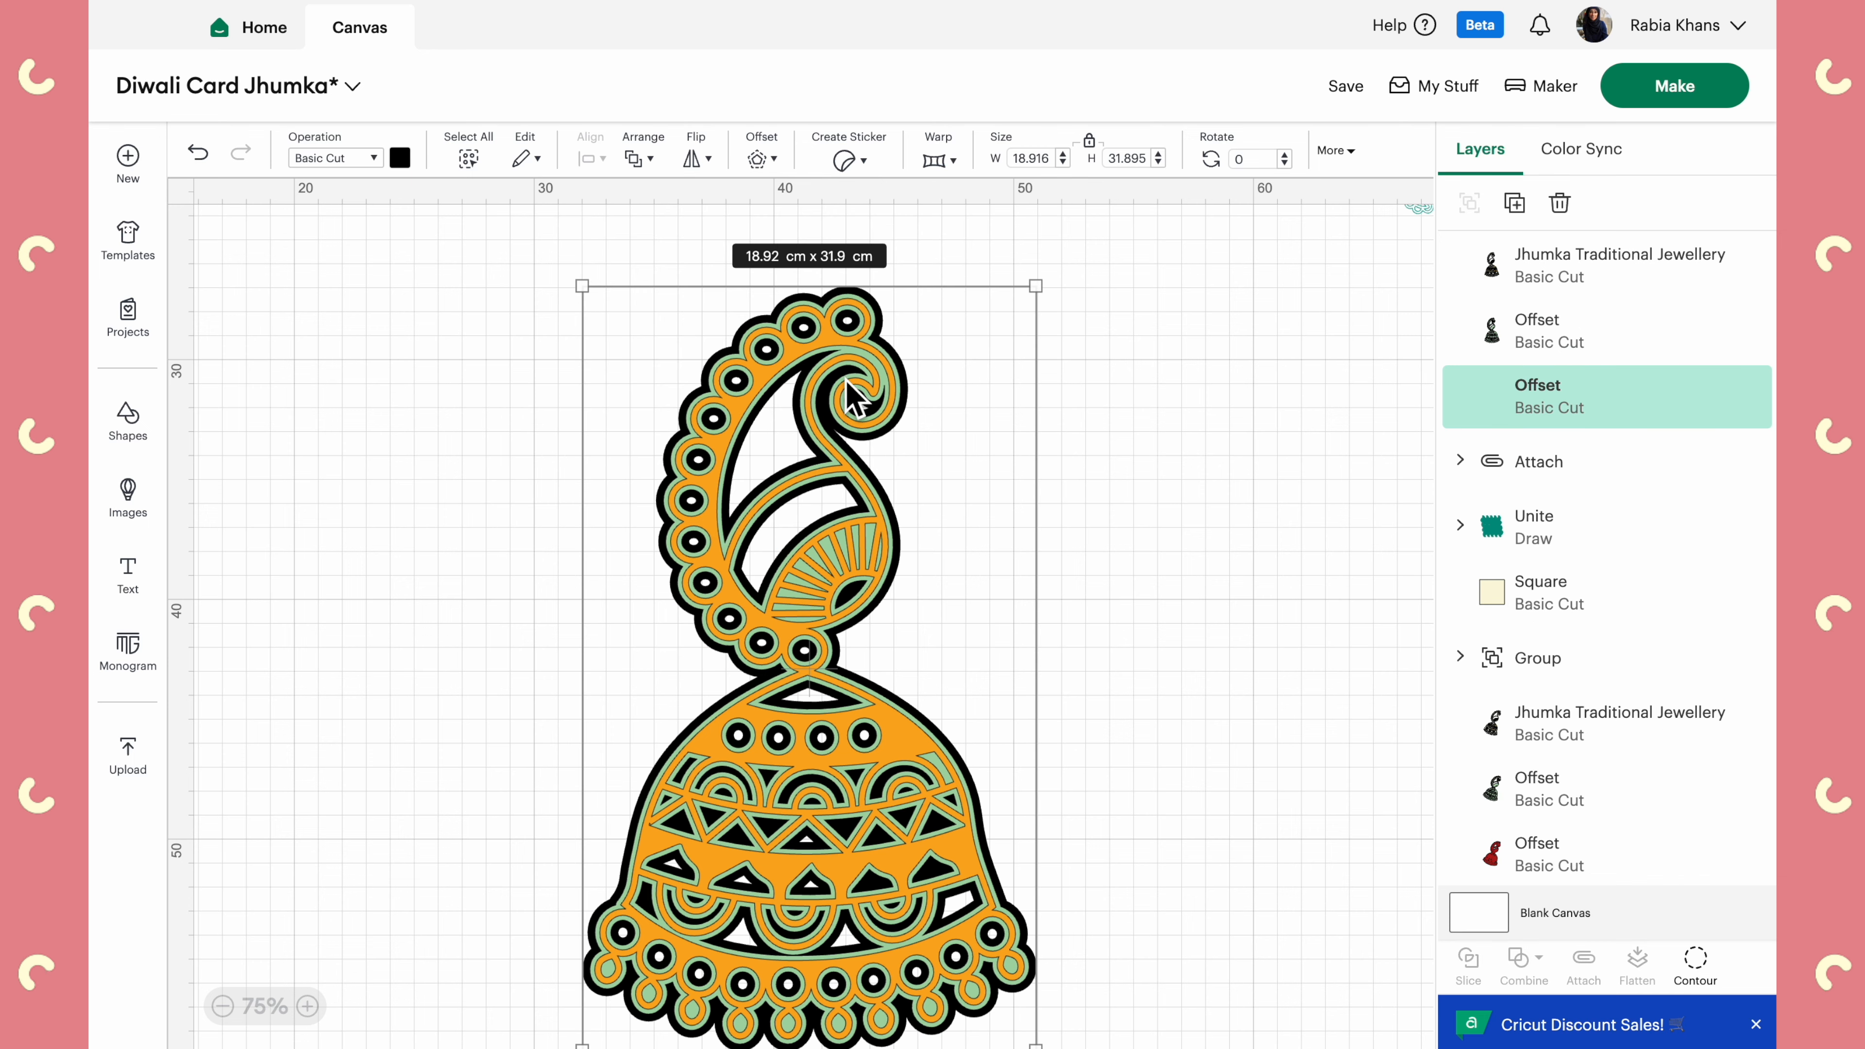
Recolor the new black offset behind the light green layer dark red from the material colors
{"action": "left_click", "coordinate": [398, 158]}
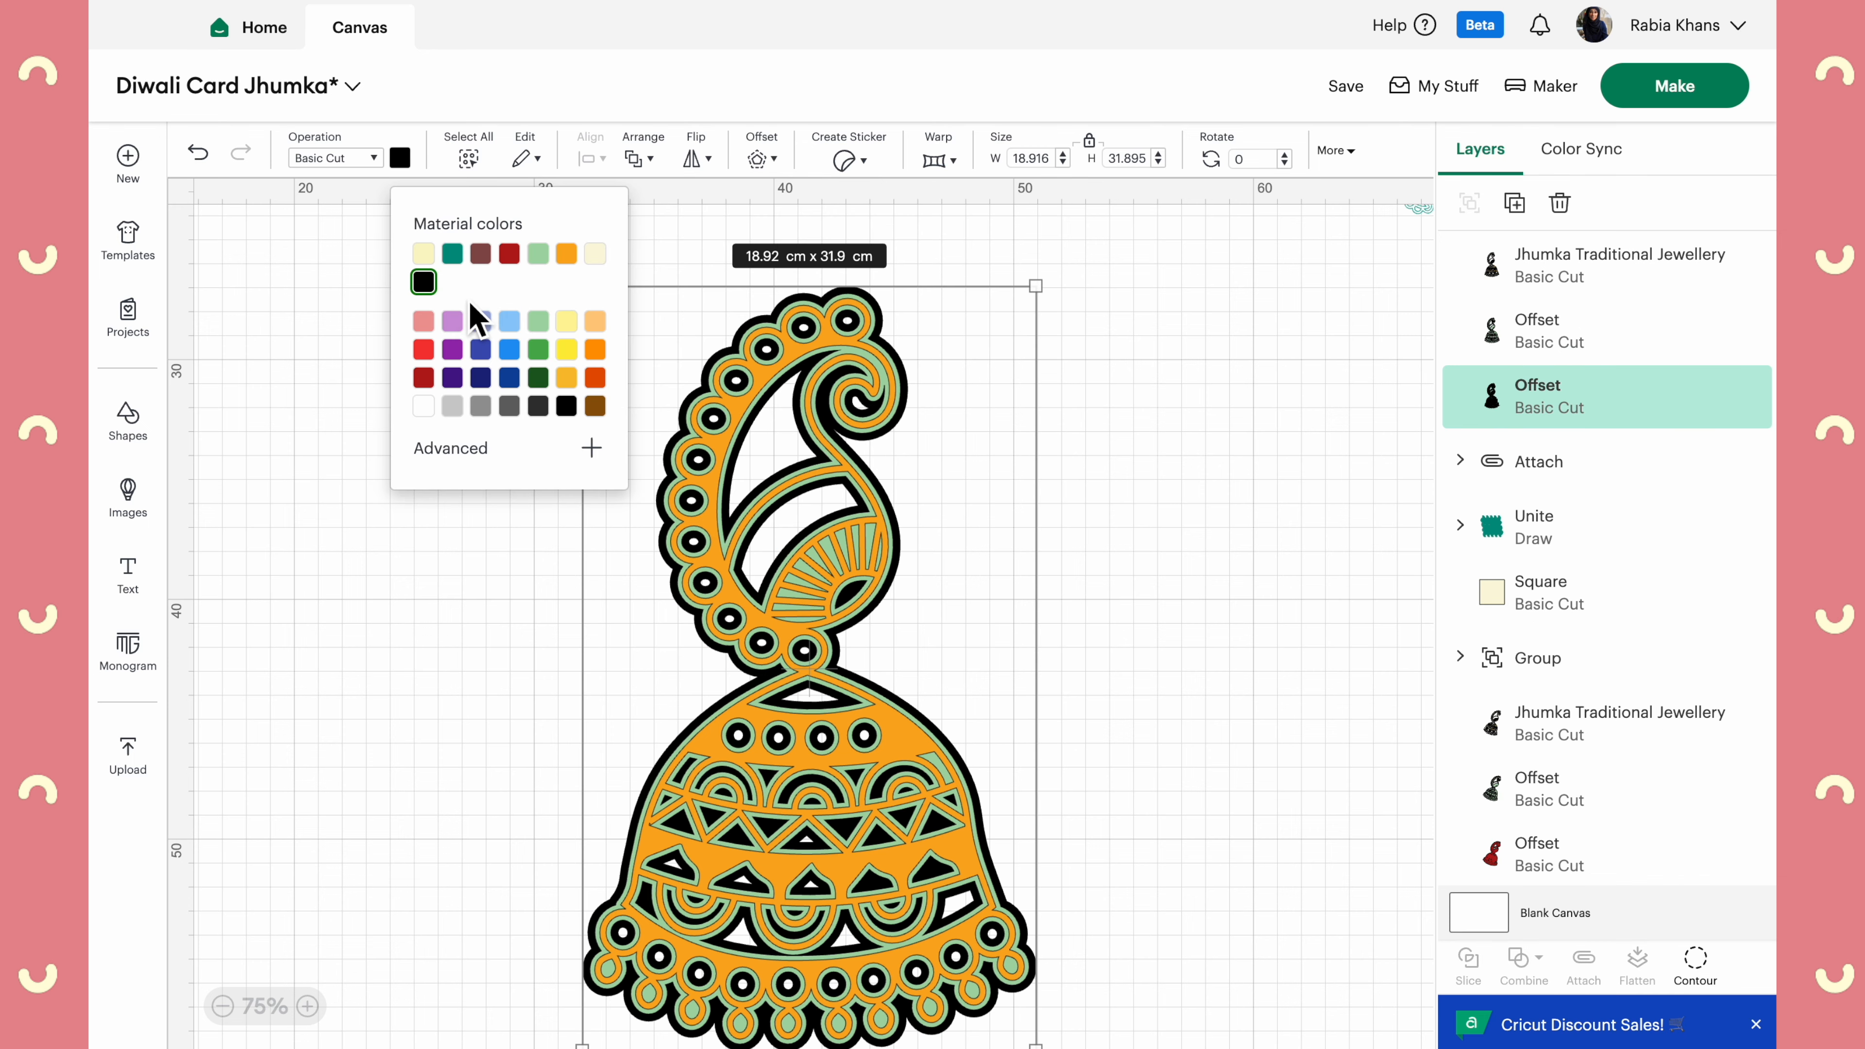
{"action": "left_click", "coordinate": [509, 253]}
{"action": "left_click", "coordinate": [503, 651]}
Create a 0.3 cm rounded offset around the dark red layer and color it brown from the material colors
{"action": "left_click", "coordinate": [1634, 402]}
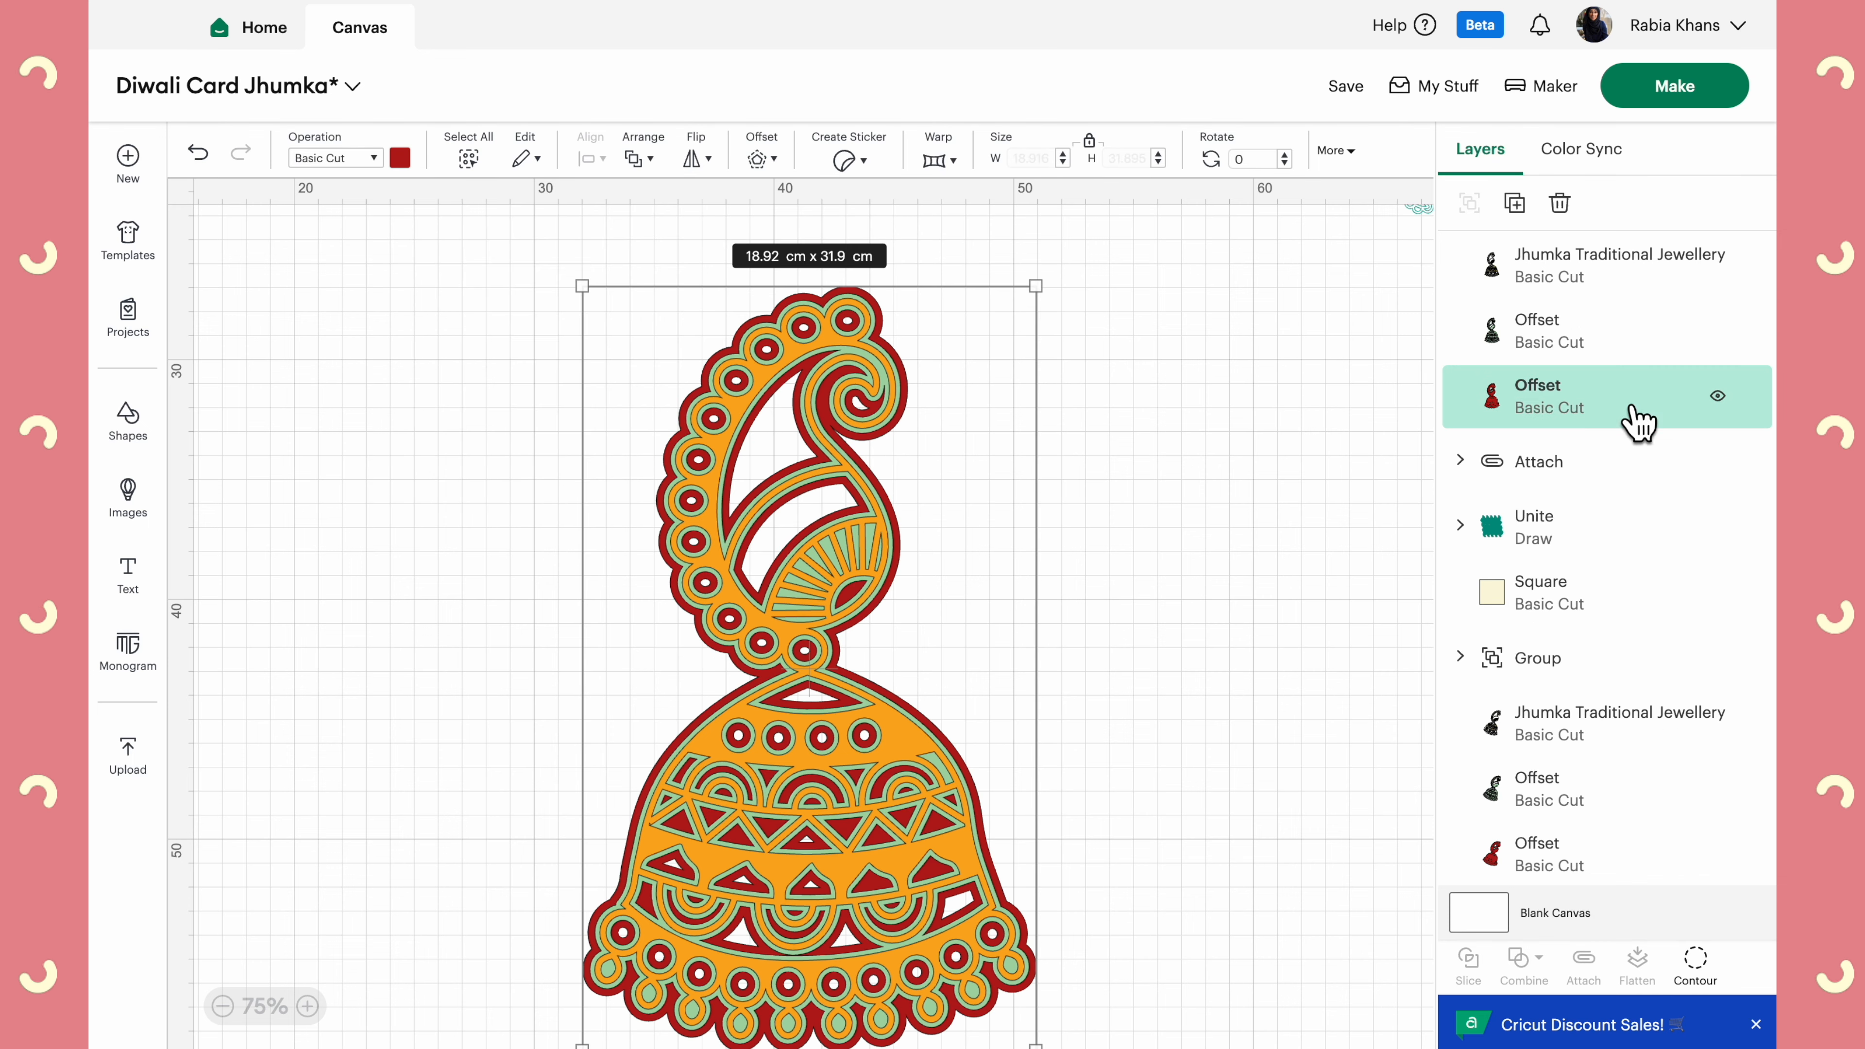
{"action": "left_click", "coordinate": [759, 159]}
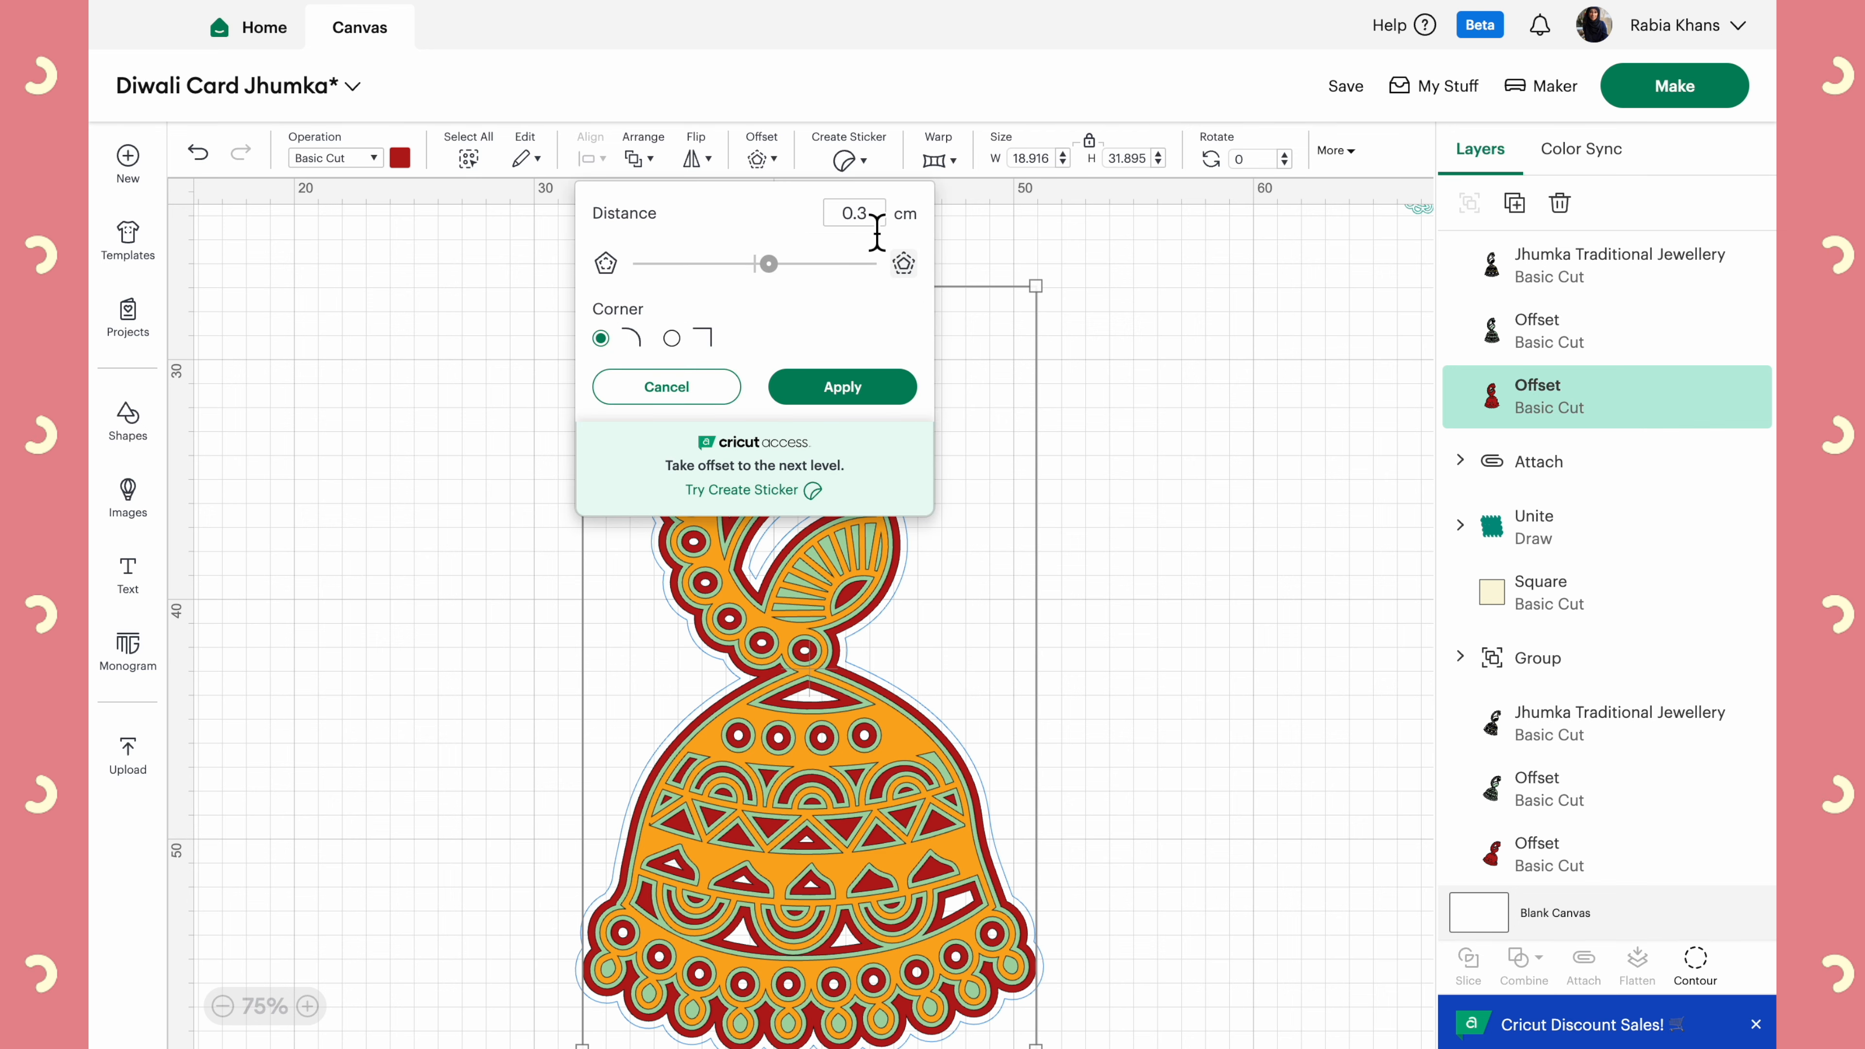
{"action": "left_click", "coordinate": [843, 387]}
{"action": "left_click", "coordinate": [399, 158]}
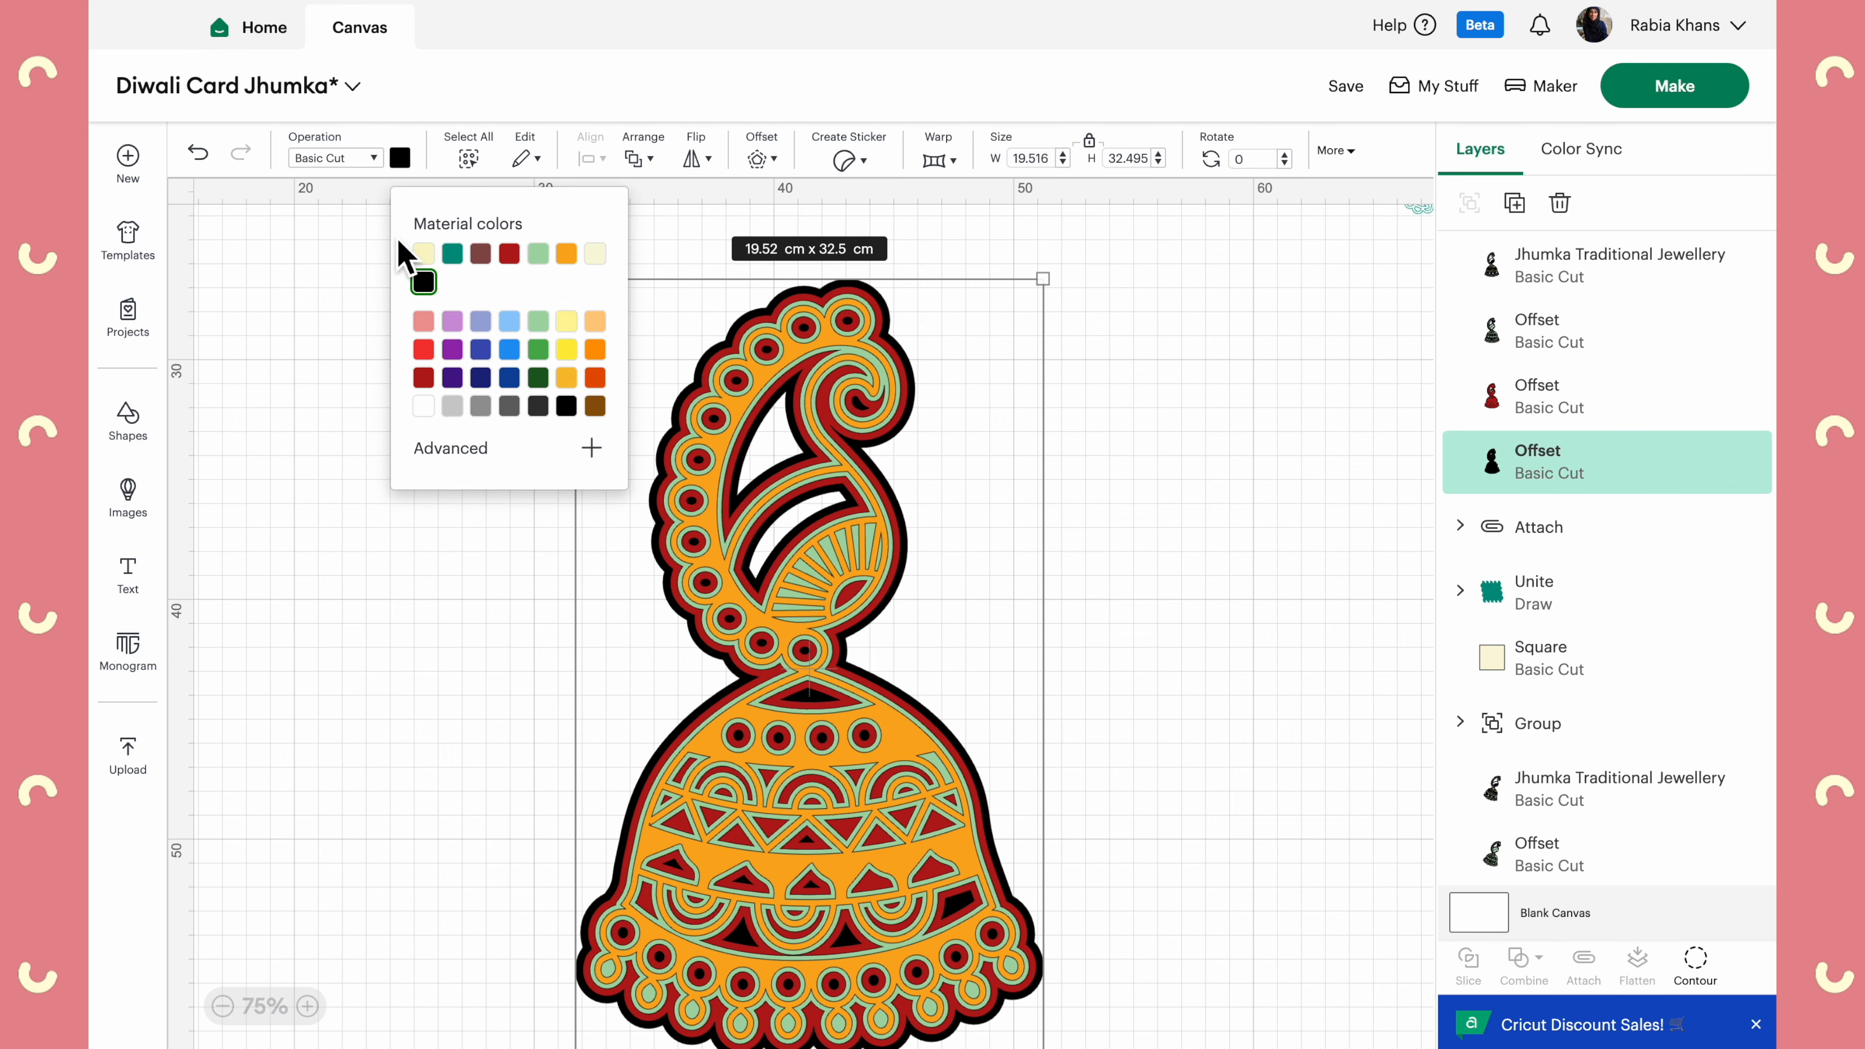
{"action": "left_click", "coordinate": [479, 255]}
{"action": "left_click", "coordinate": [479, 712]}
{"action": "scroll", "coordinate": [570, 735], "scroll_direction": "down", "scroll_amount": 1}
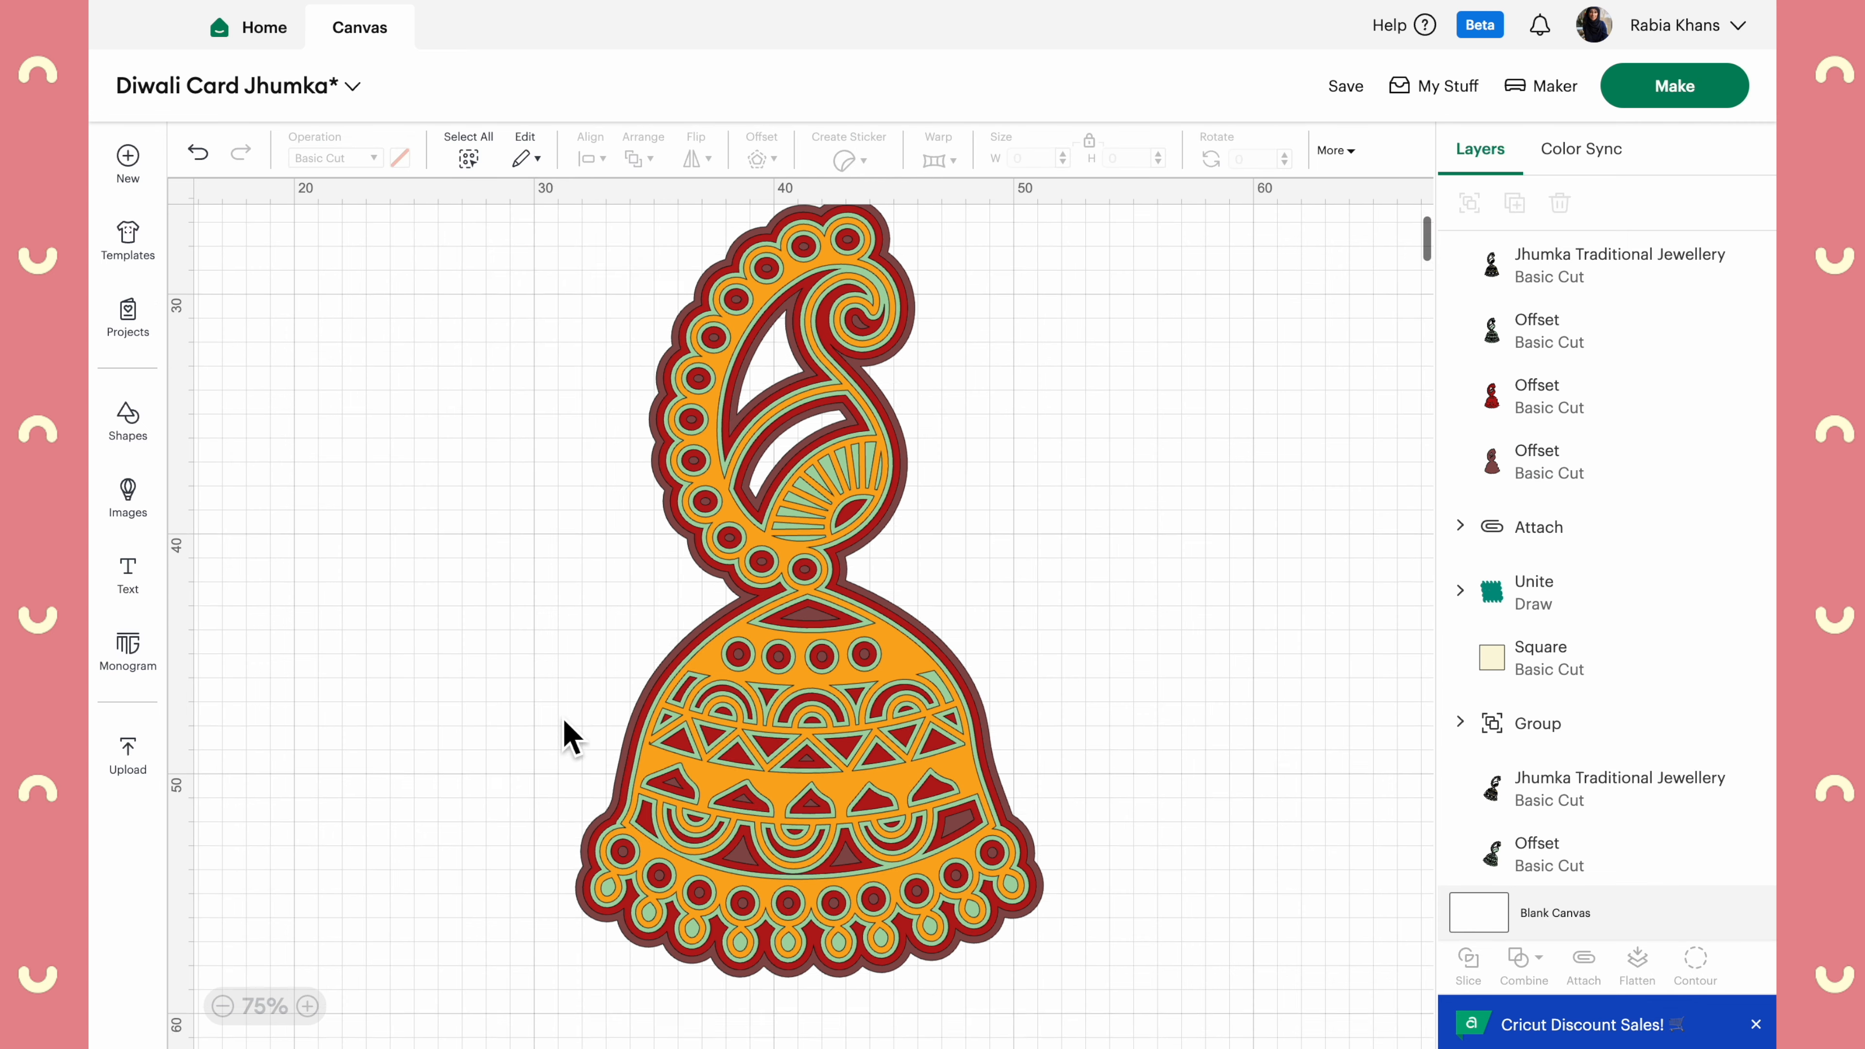
Move the orange, light green and dark red jhumka layers apart so that the dark red layer stands alone beside the brown one
{"action": "left_click_drag", "start_coordinate": [749, 549], "coordinate": [1178, 559]}
{"action": "left_click_drag", "start_coordinate": [724, 684], "coordinate": [1131, 661]}
{"action": "left_click", "coordinate": [794, 802]}
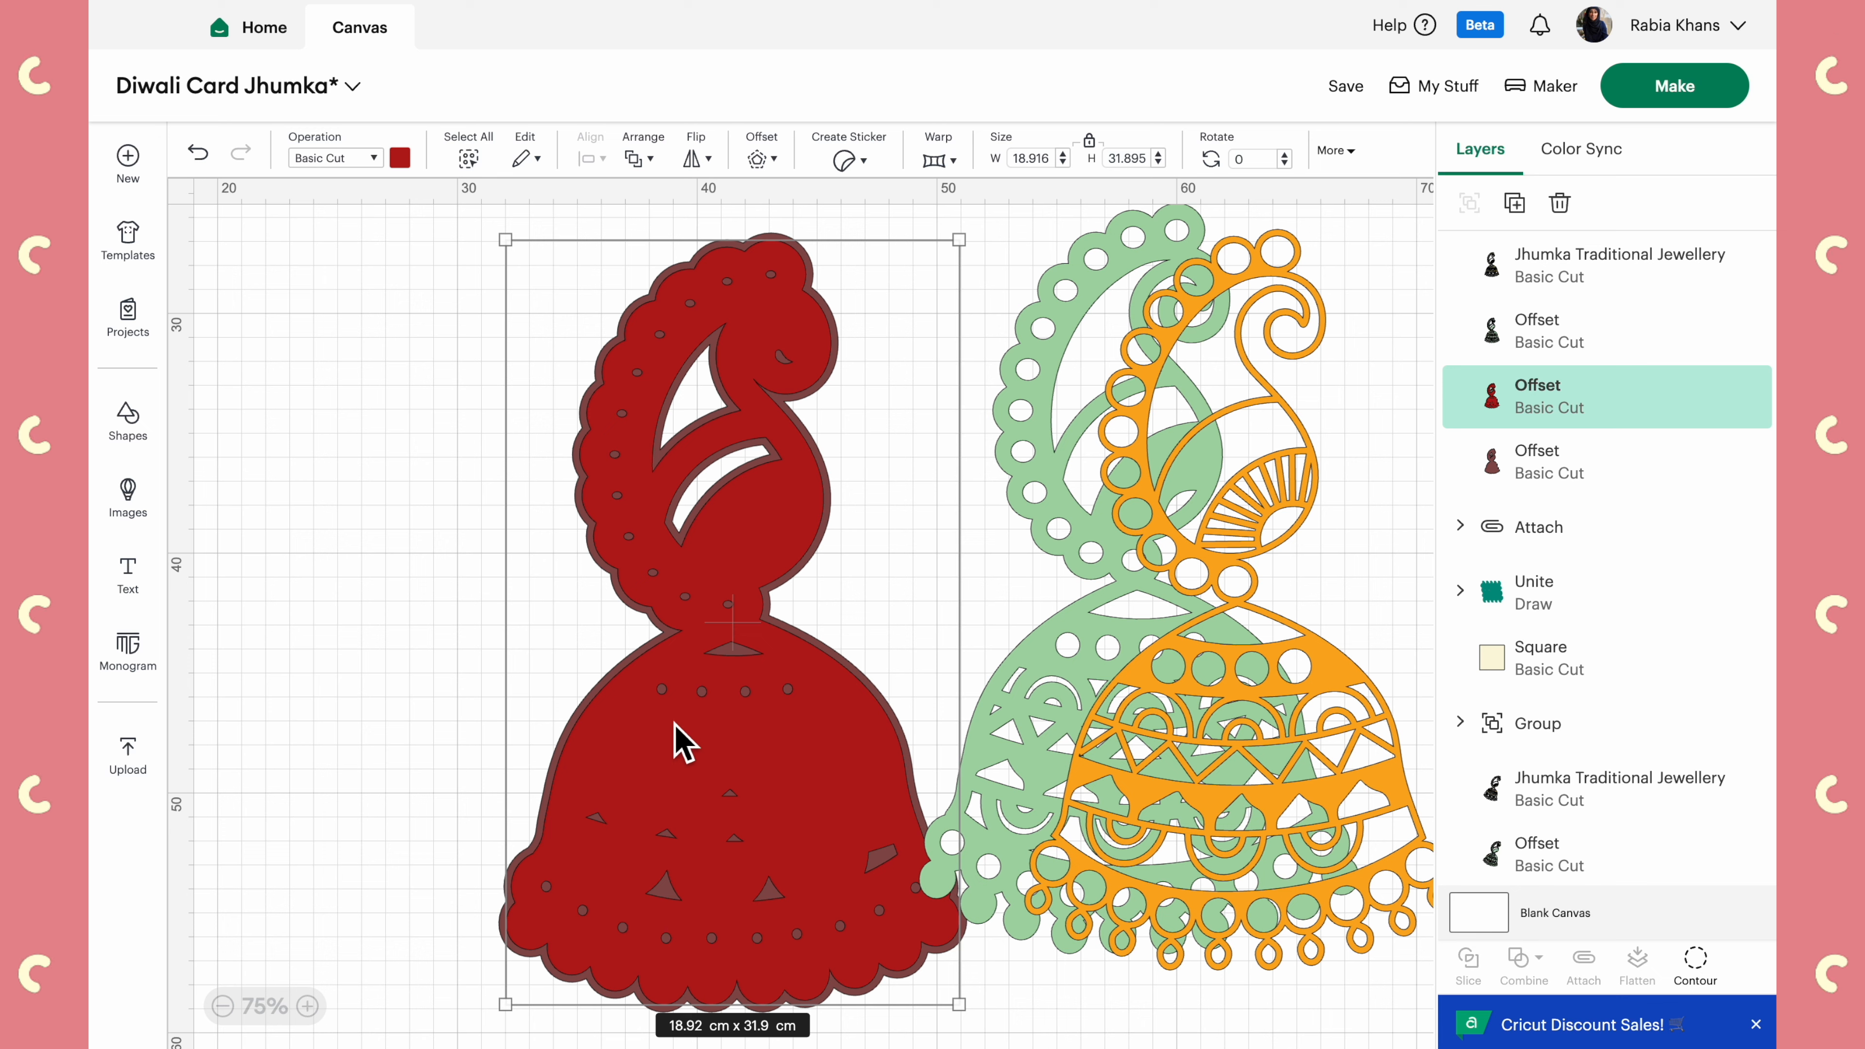
{"action": "left_click_drag", "start_coordinate": [653, 791], "coordinate": [446, 783]}
{"action": "left_click_drag", "start_coordinate": [852, 783], "coordinate": [1021, 742]}
{"action": "left_click_drag", "start_coordinate": [525, 750], "coordinate": [472, 746]}
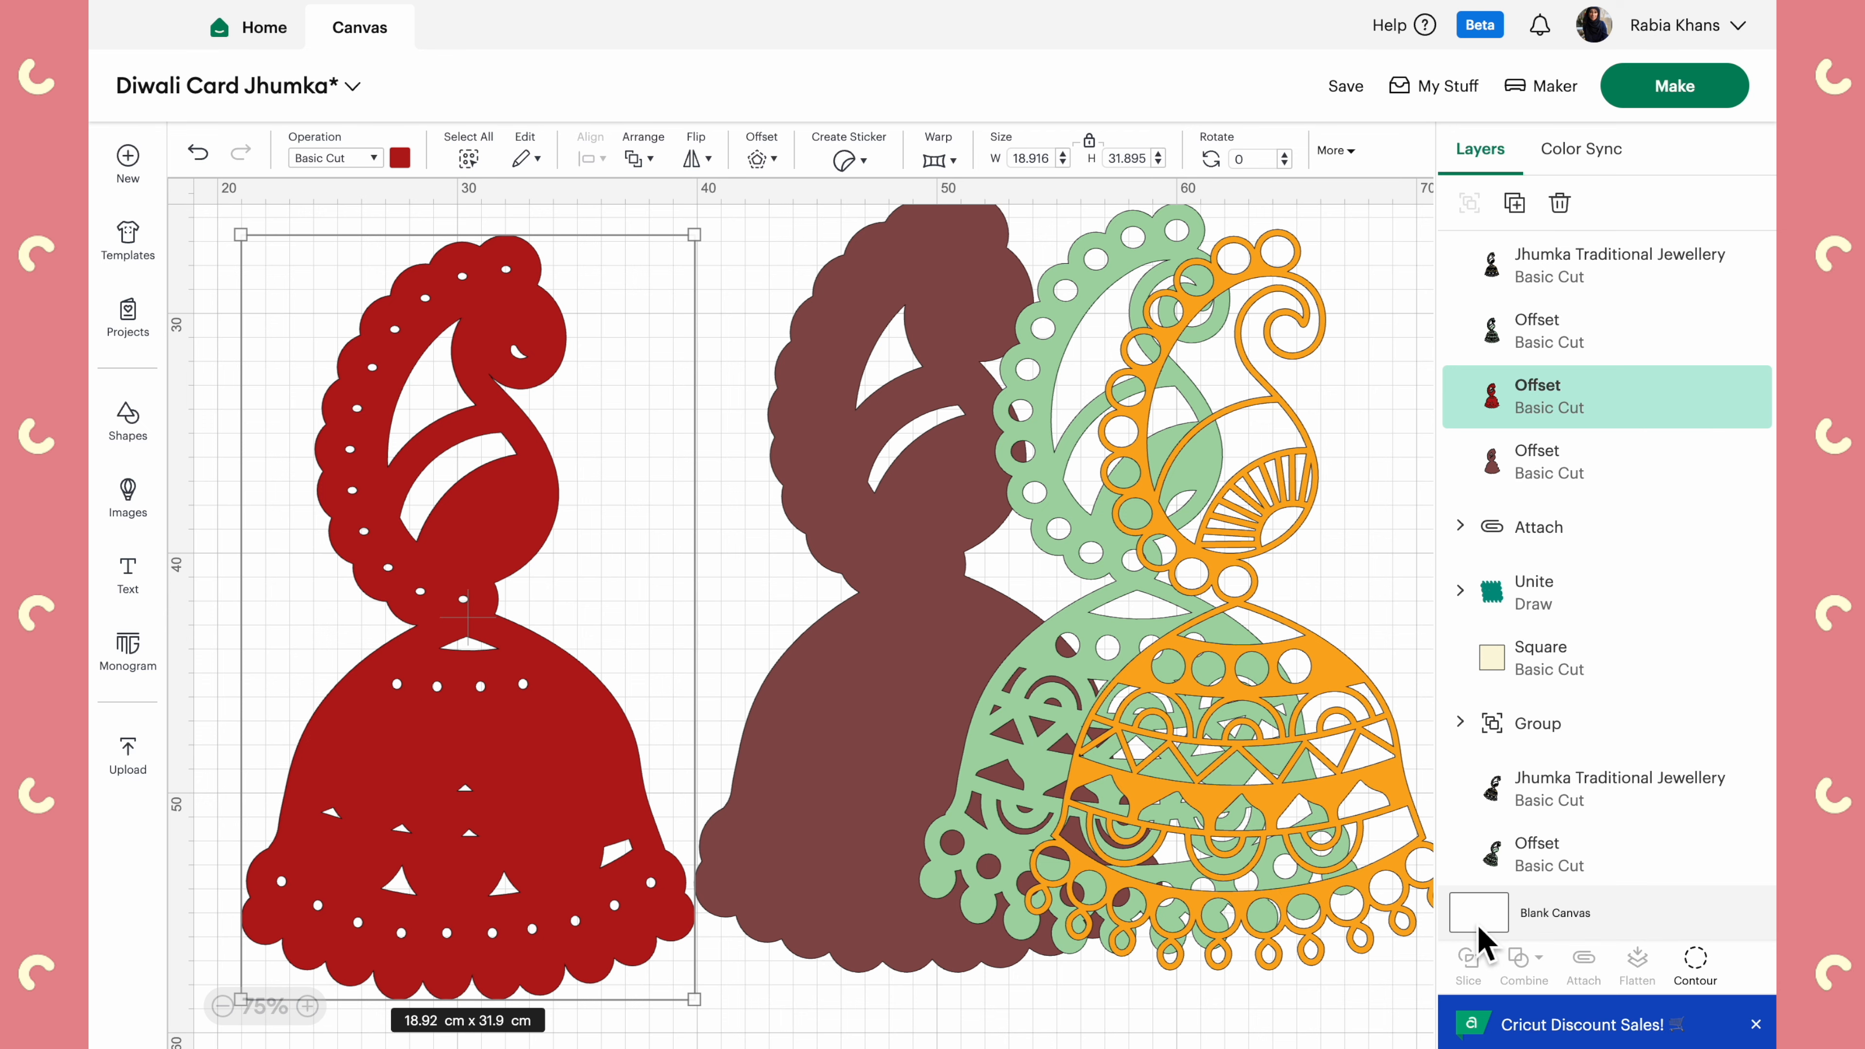
{"action": "left_click", "coordinate": [1696, 961]}
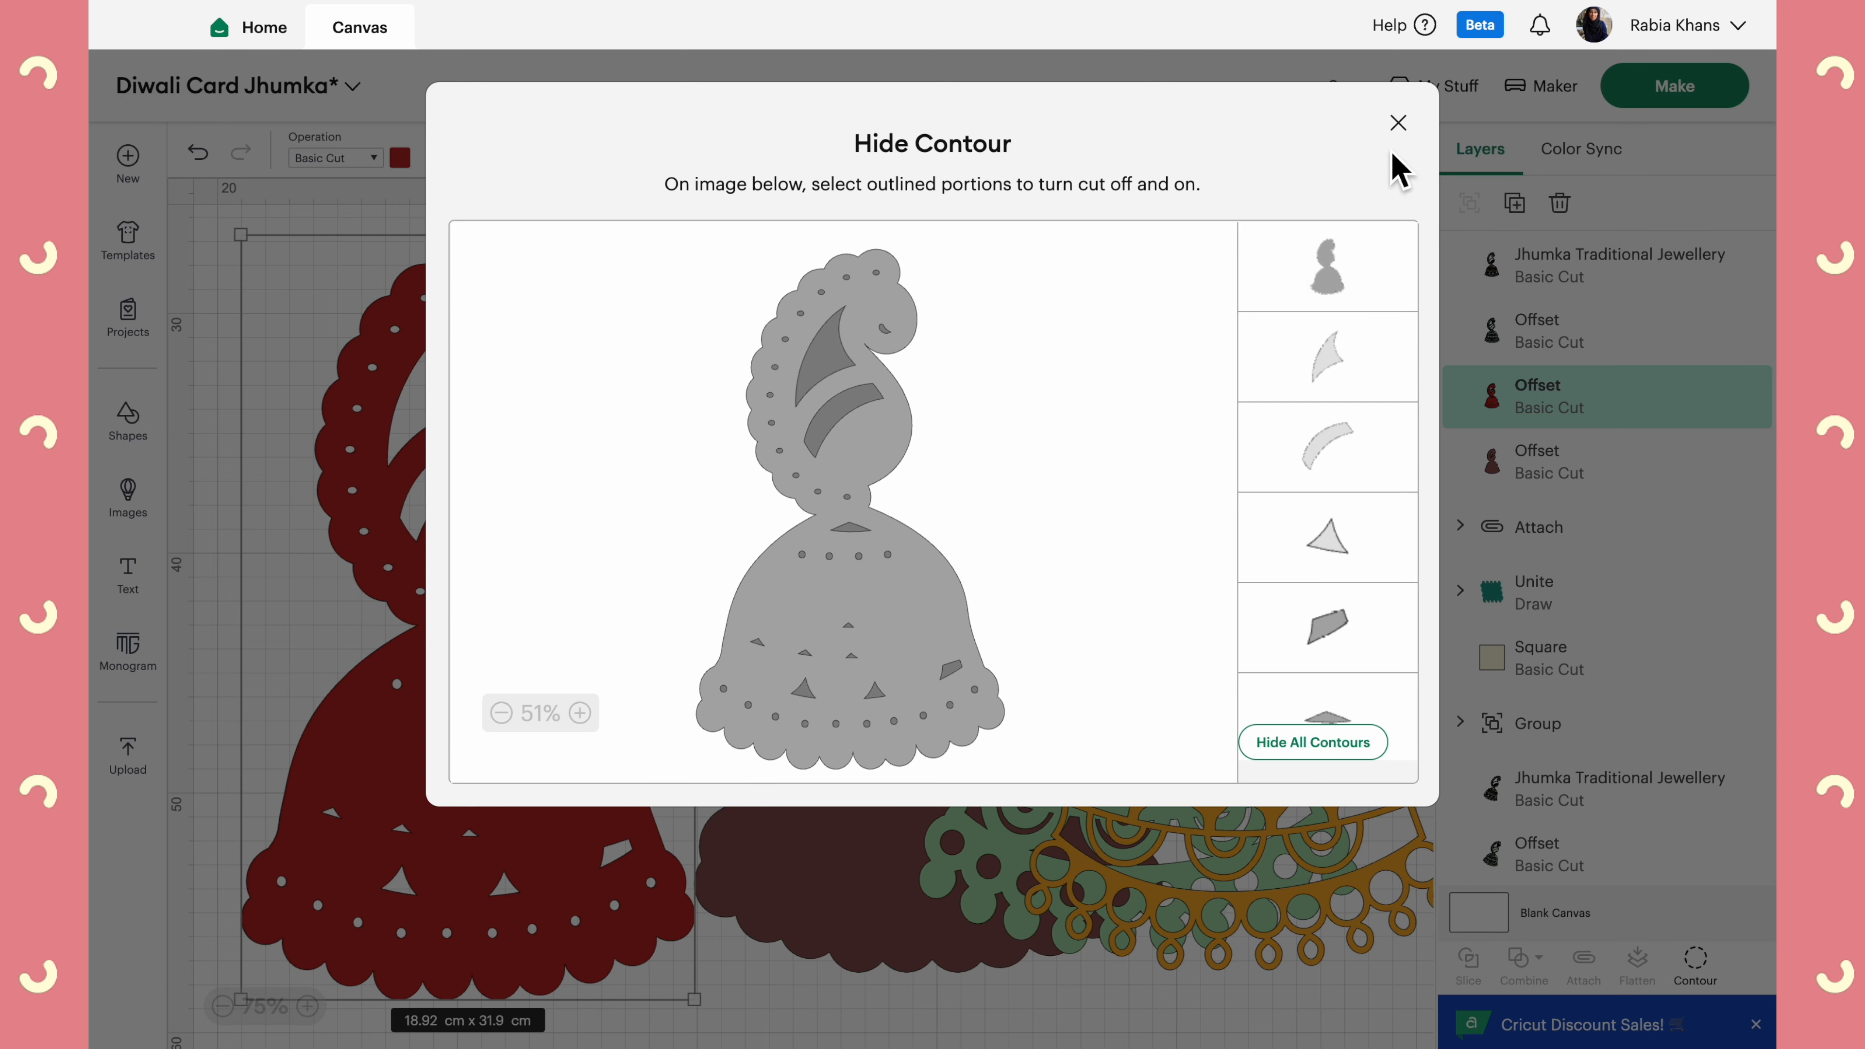
{"action": "left_click", "coordinate": [1398, 123]}
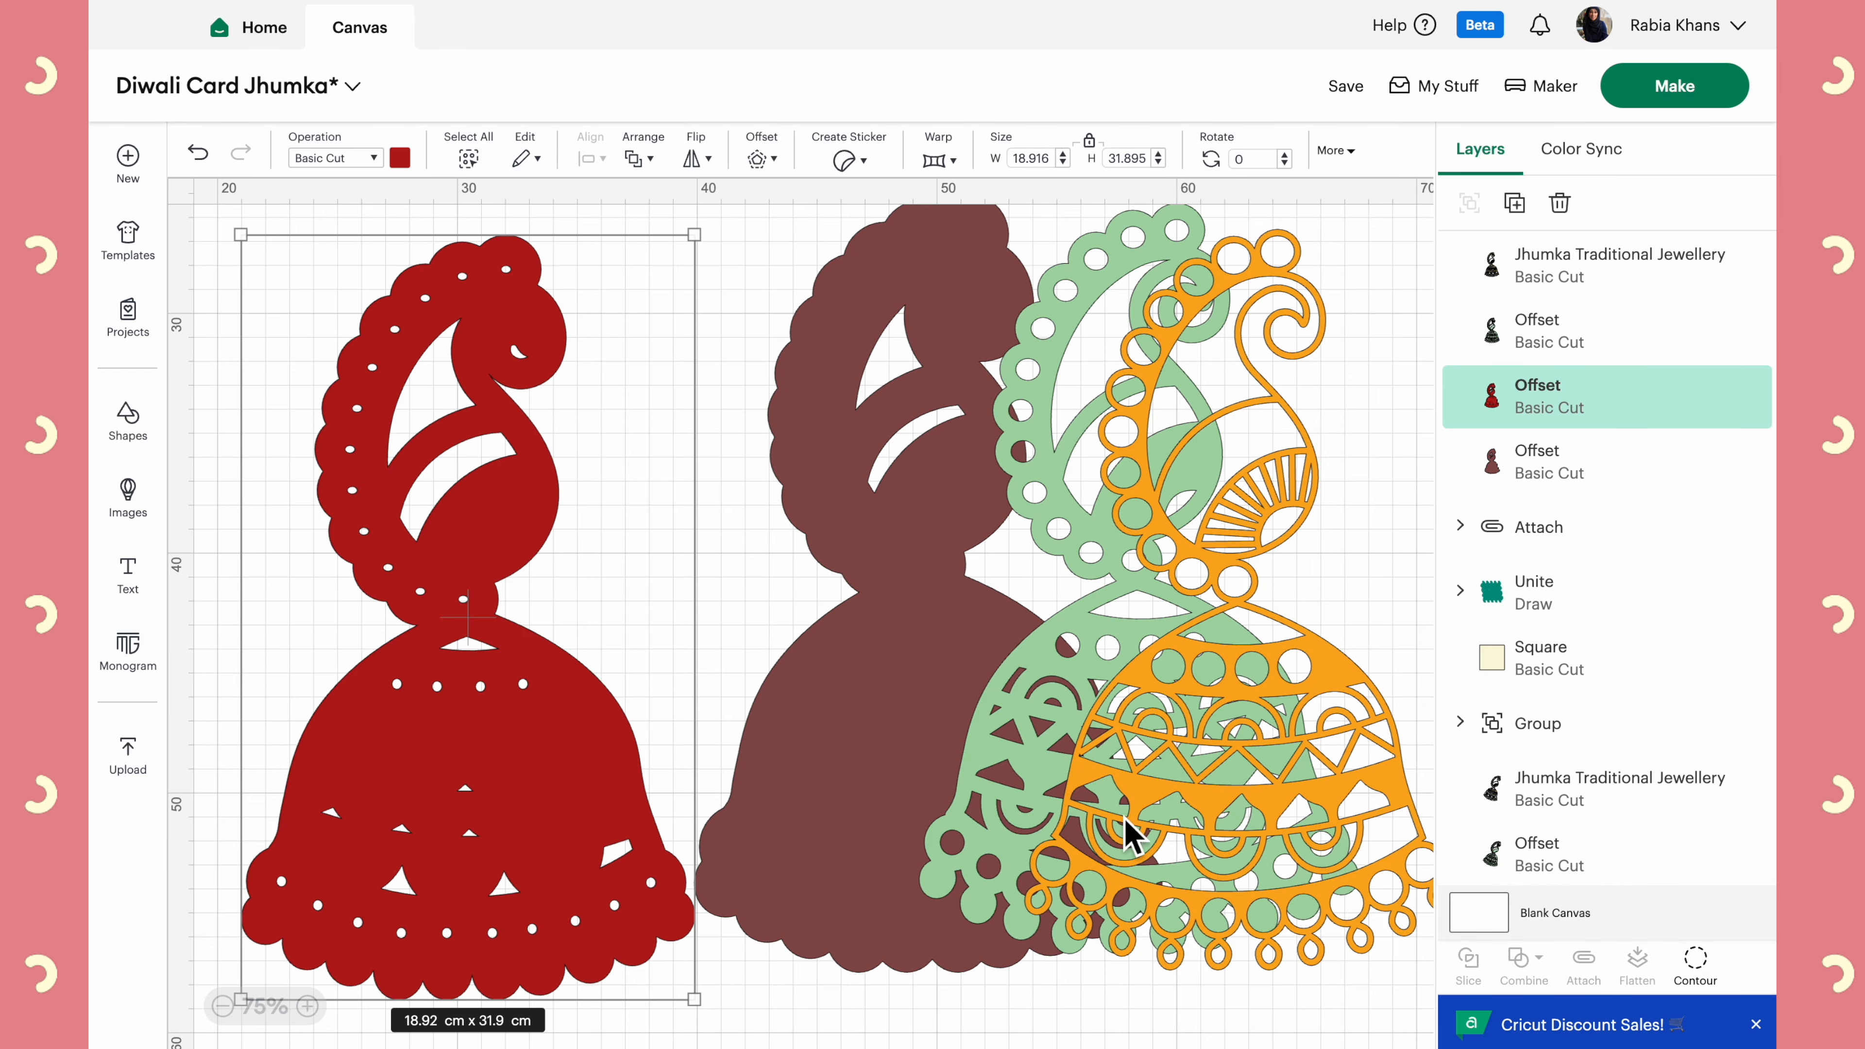
{"action": "left_click", "coordinate": [1695, 963]}
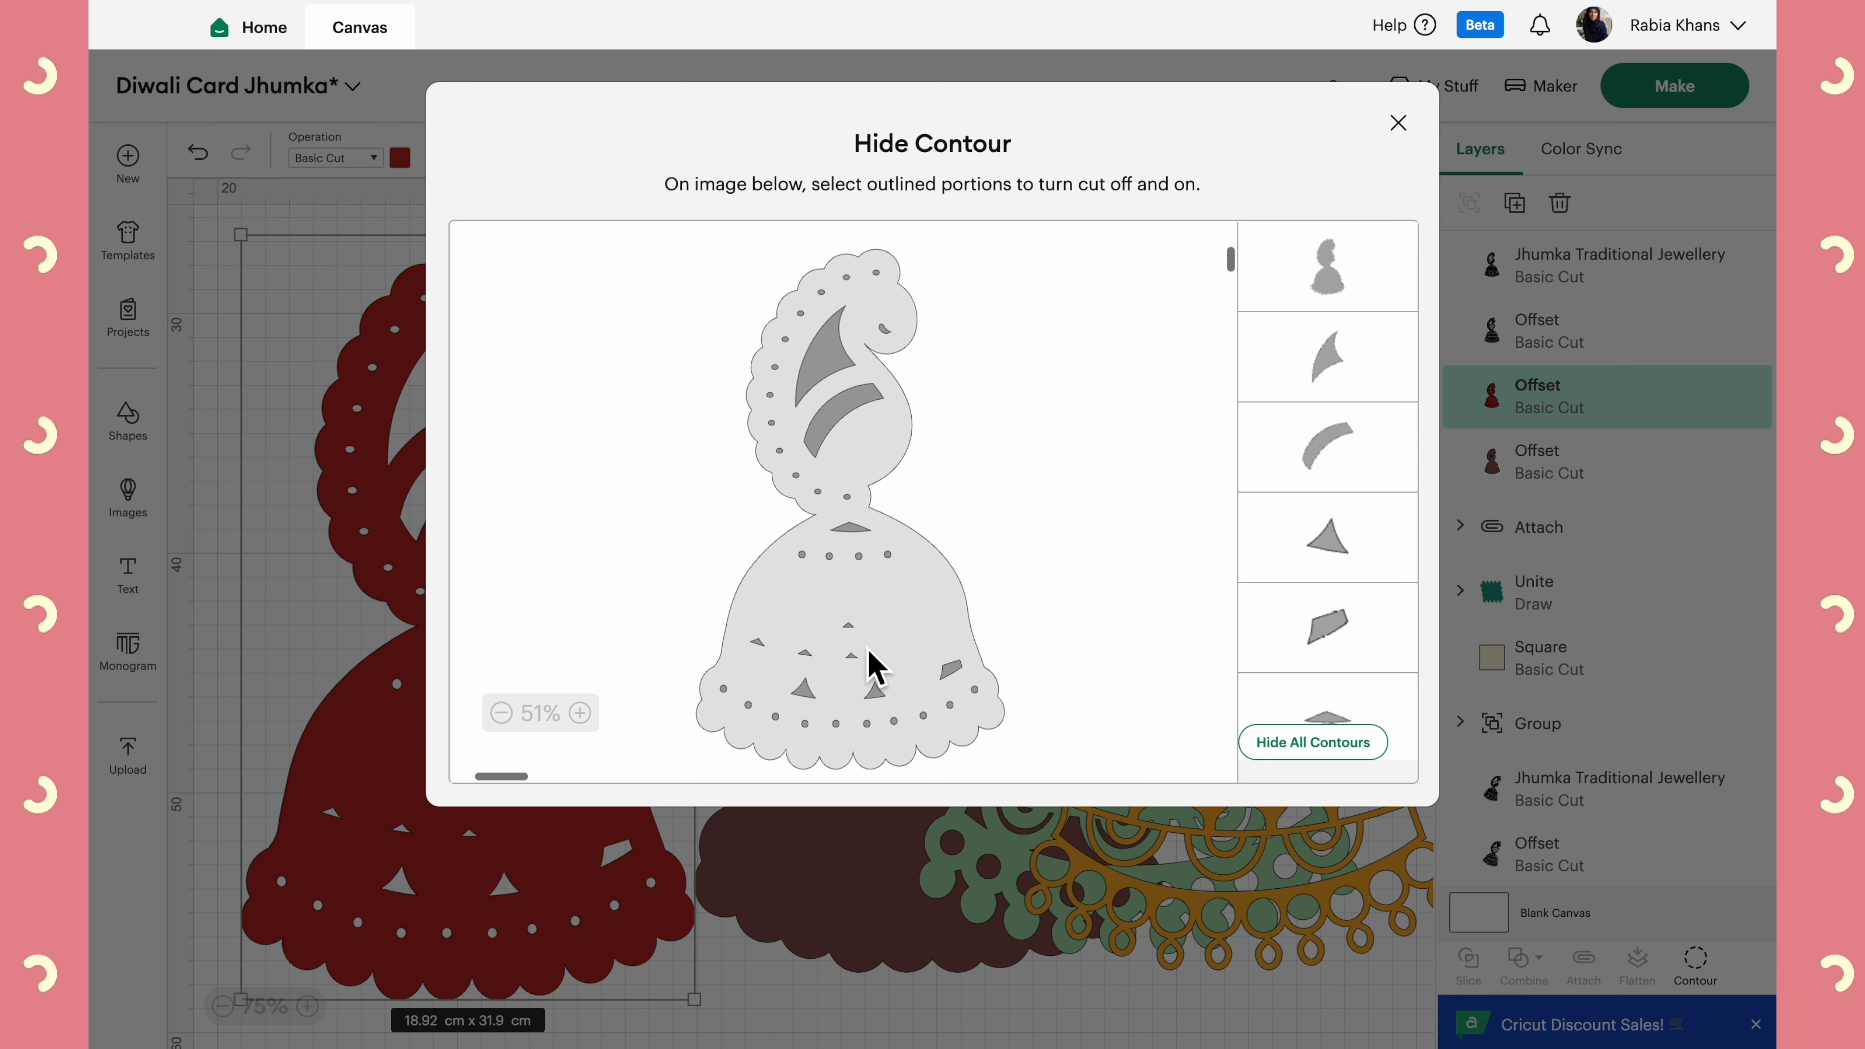
{"action": "left_click", "coordinate": [747, 663]}
{"action": "left_click", "coordinate": [745, 655]}
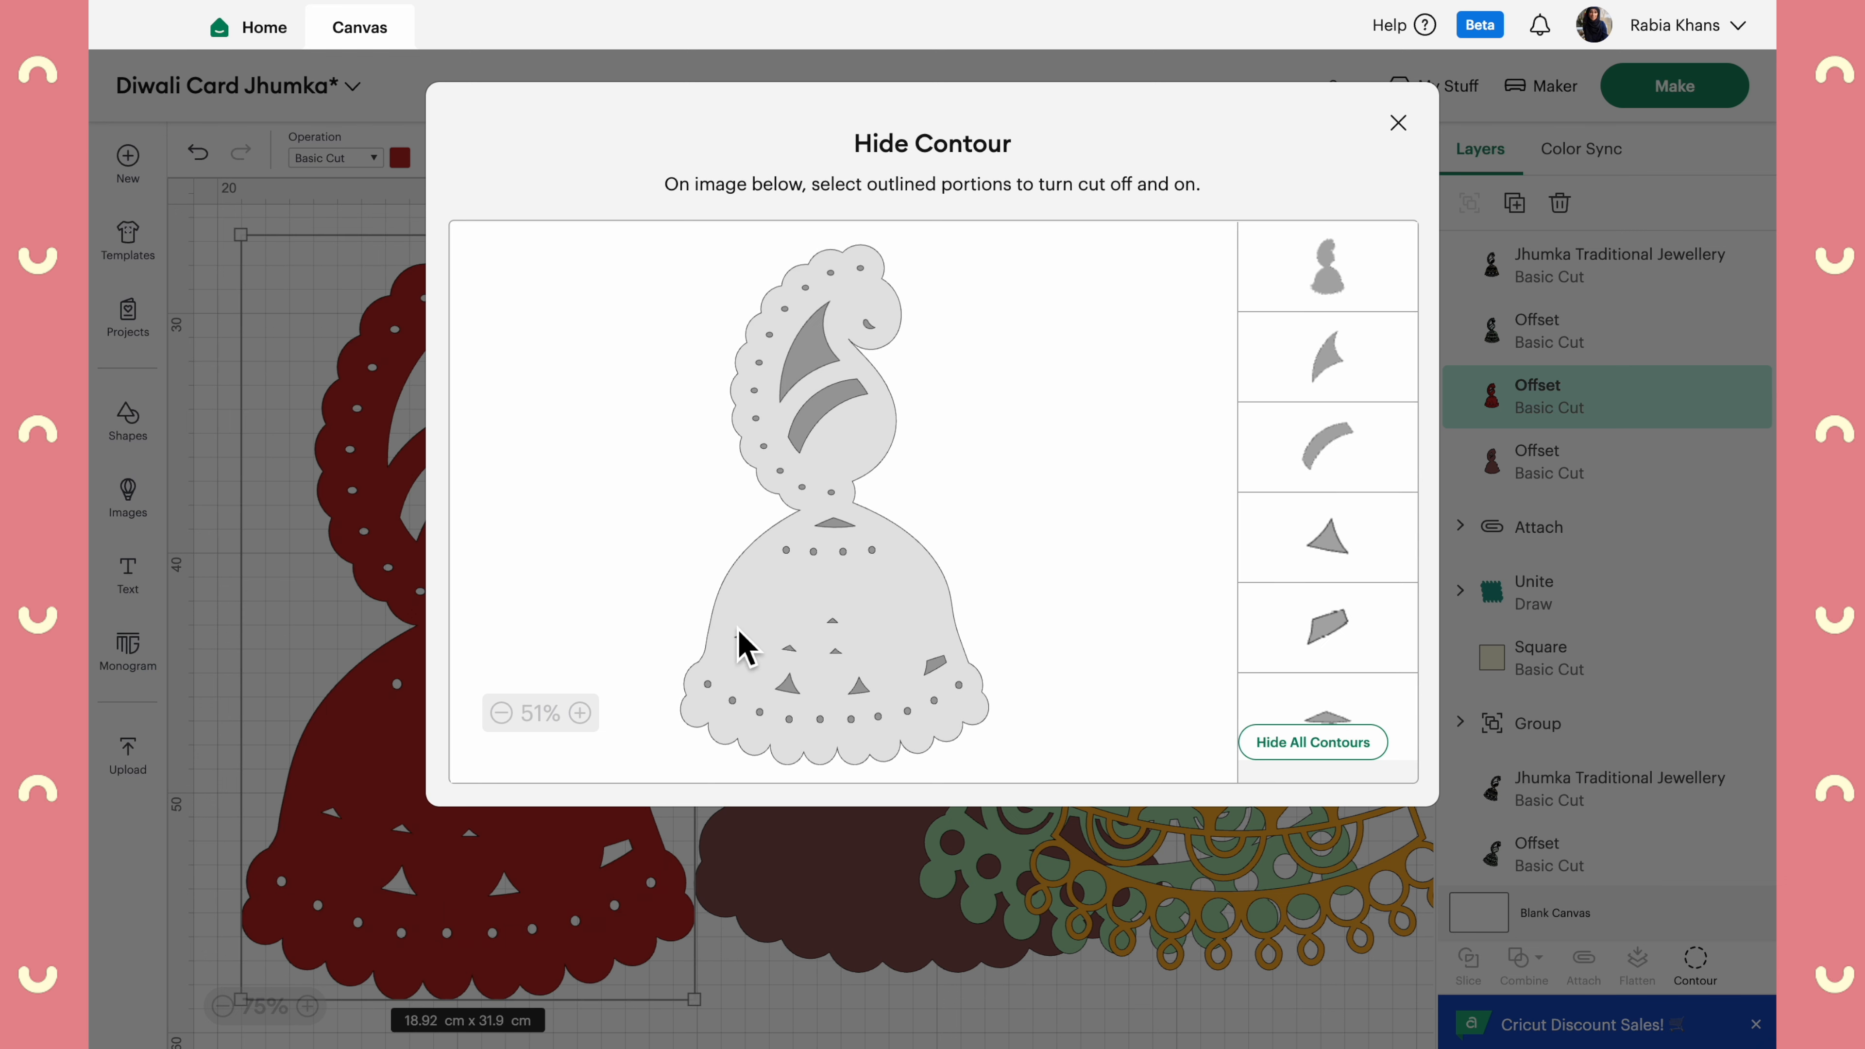
{"action": "left_click", "coordinate": [581, 714]}
{"action": "left_click", "coordinate": [587, 712]}
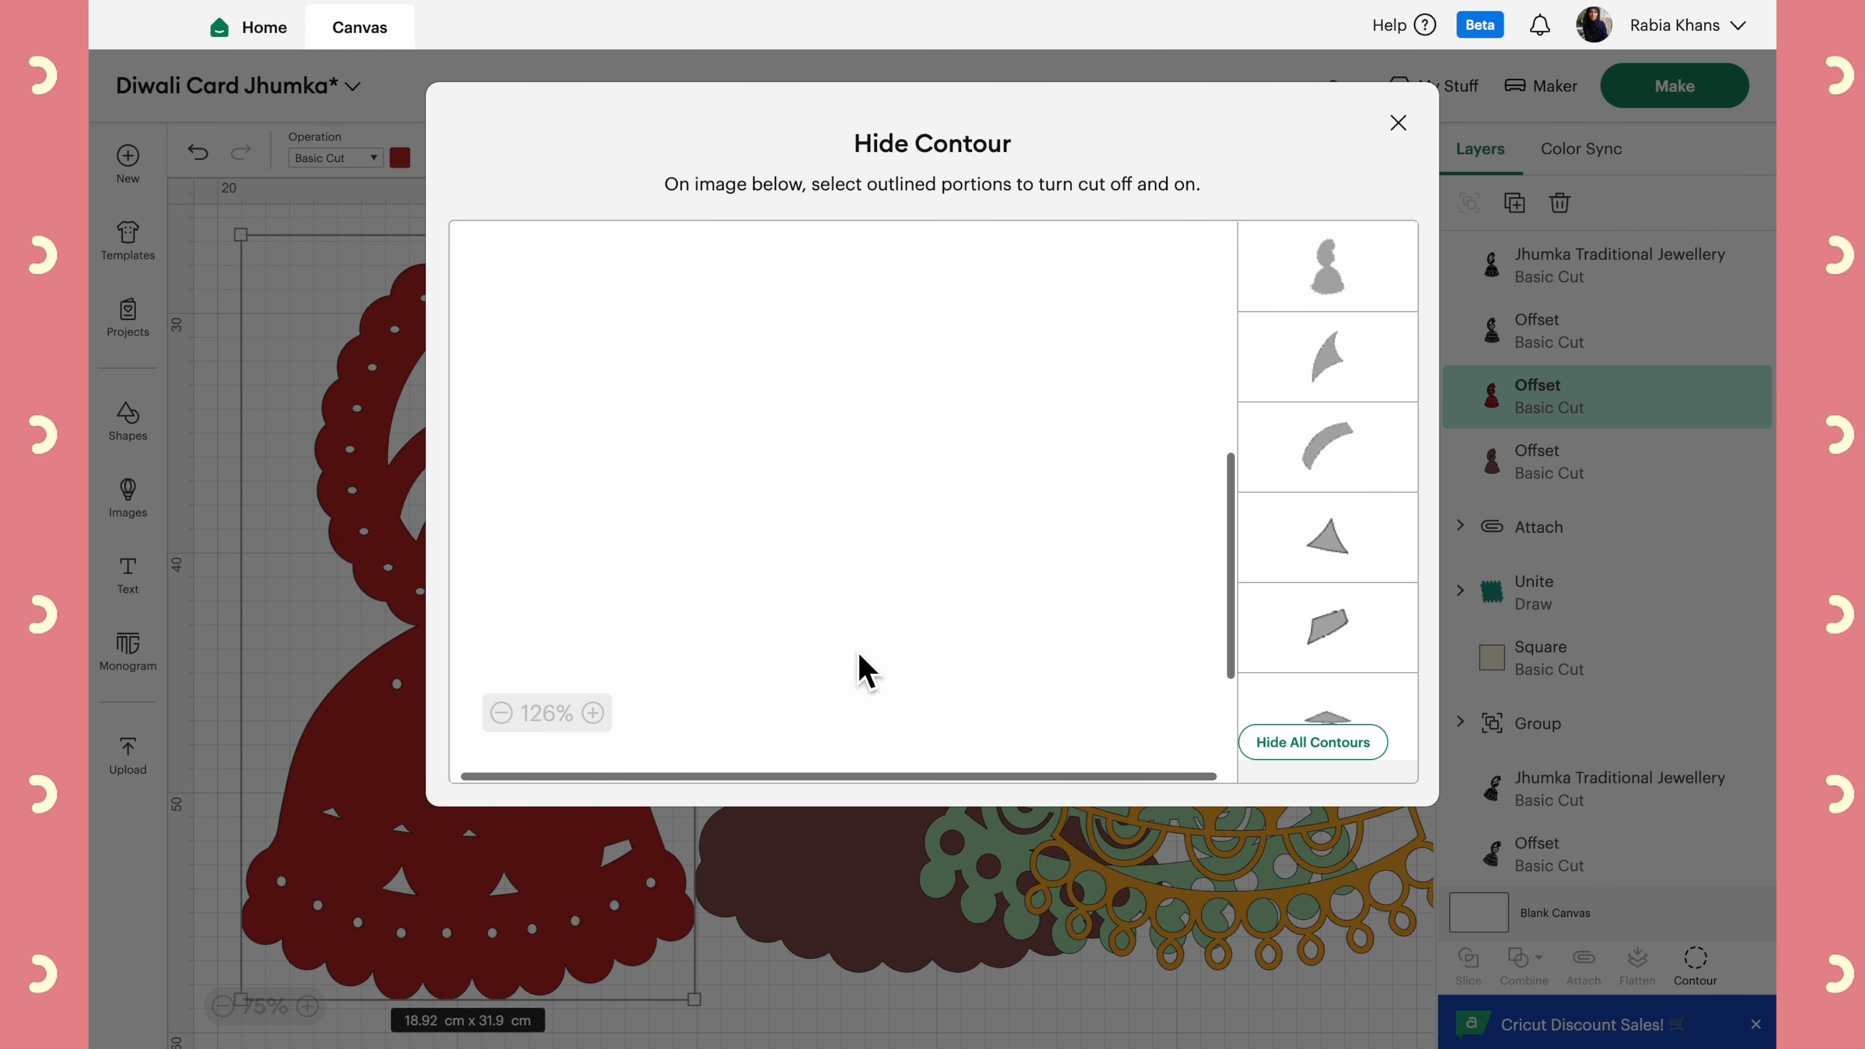
{"action": "scroll", "coordinate": [861, 665], "scroll_direction": "up", "scroll_amount": 3}
{"action": "left_click", "coordinate": [502, 713]}
{"action": "left_click", "coordinate": [501, 713]}
{"action": "left_click", "coordinate": [502, 713]}
{"action": "left_click", "coordinate": [584, 713]}
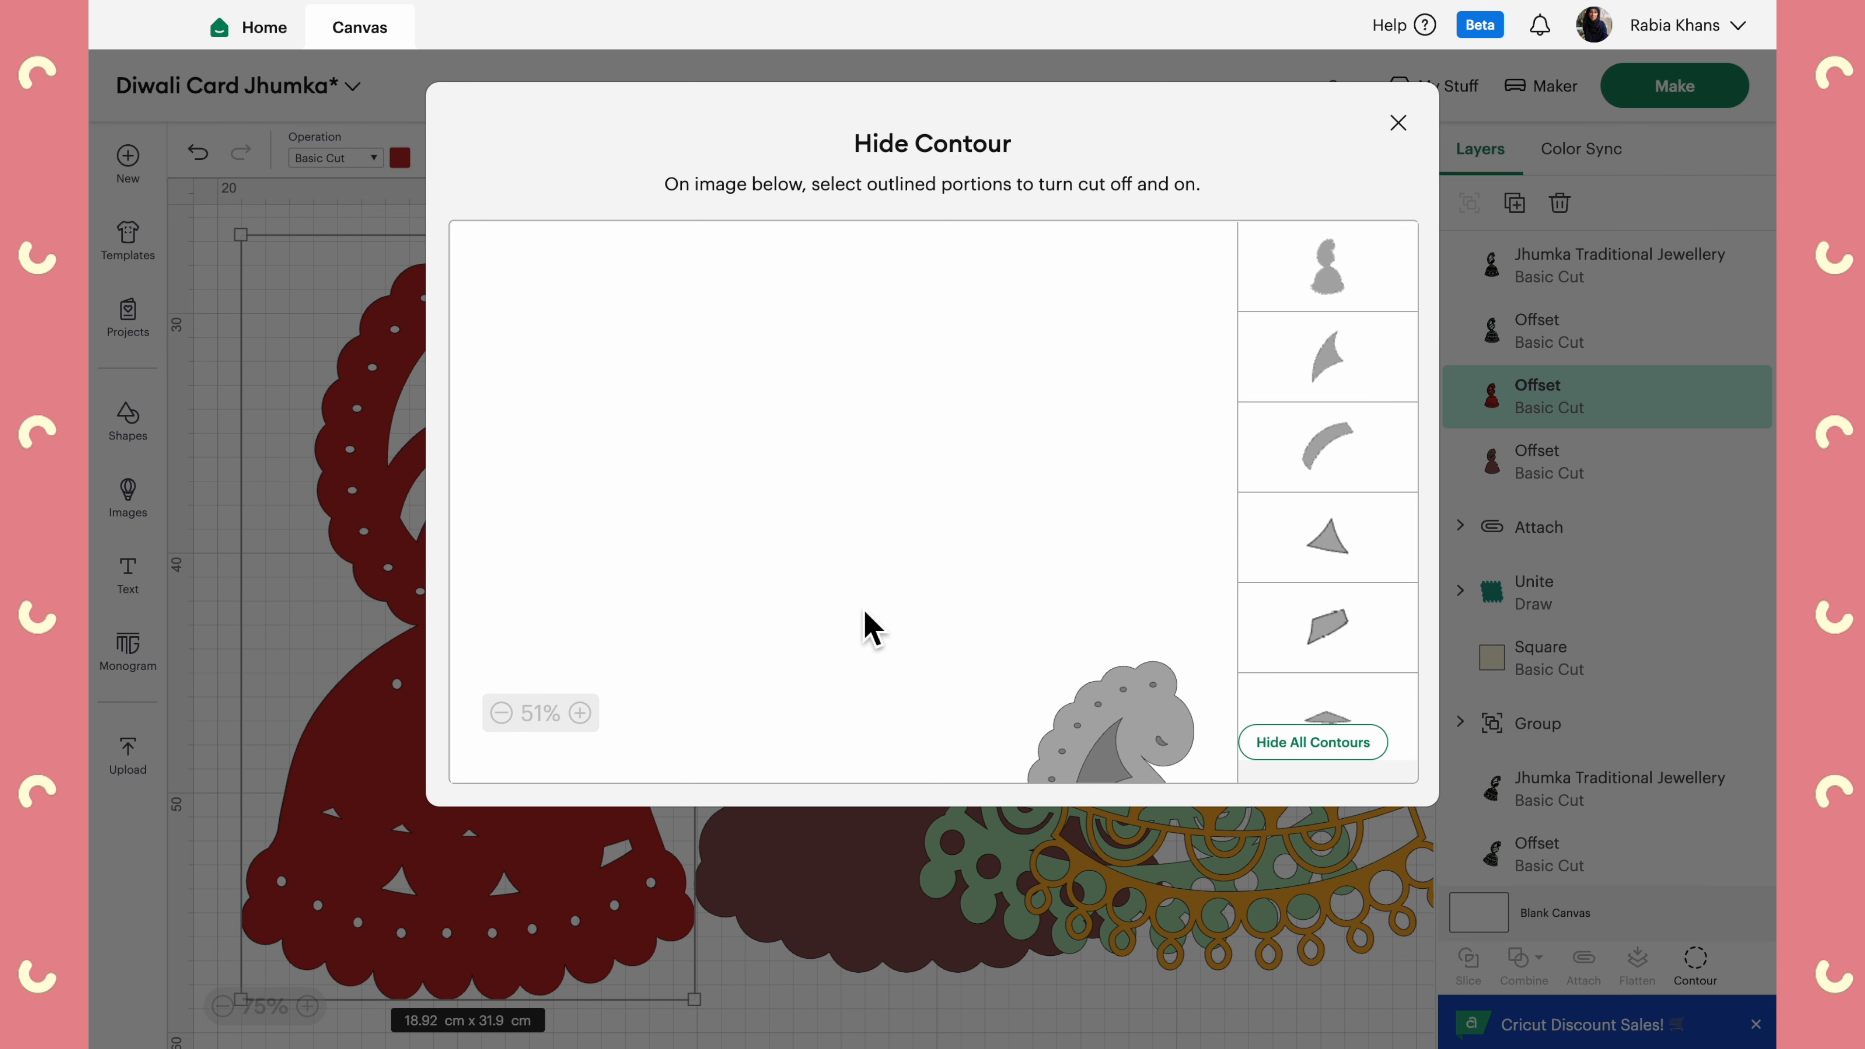
{"action": "left_click", "coordinate": [1397, 123]}
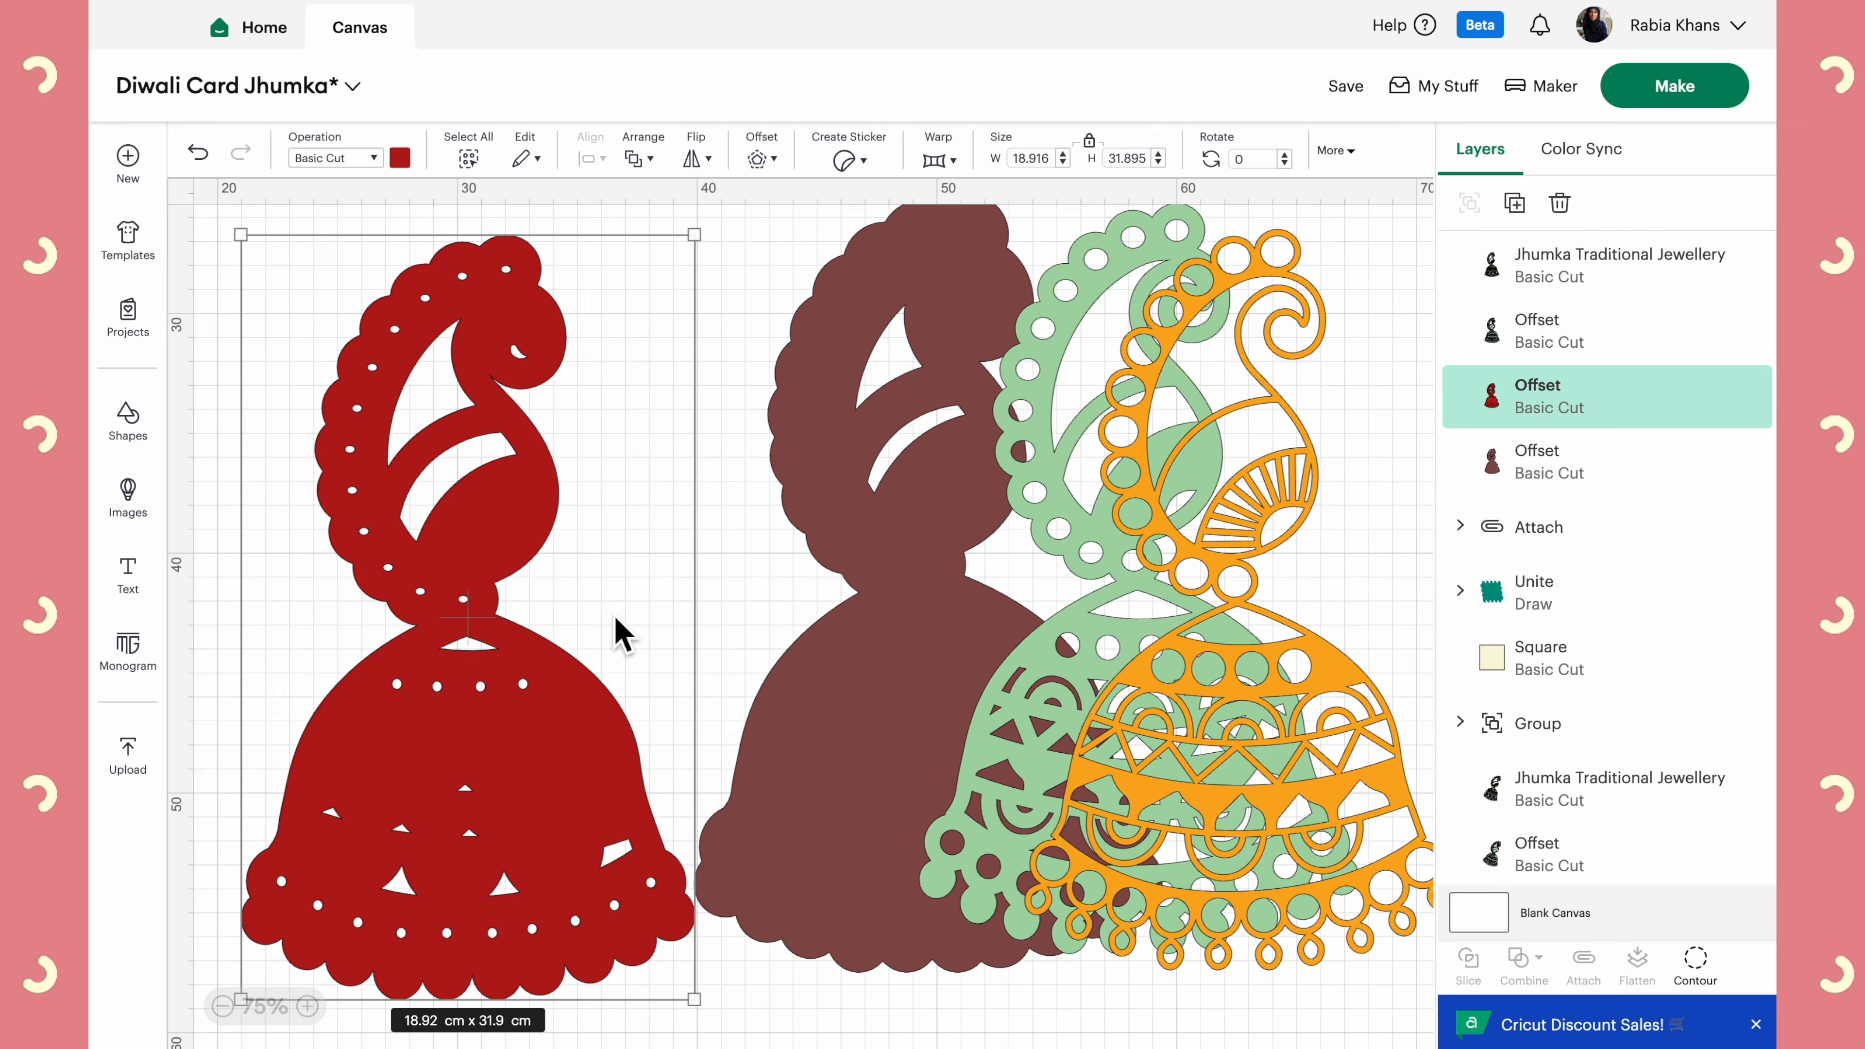
Open the dark red layer's contours and examine the small cutouts in the bell at different zoom levels
{"action": "left_click", "coordinate": [1696, 964]}
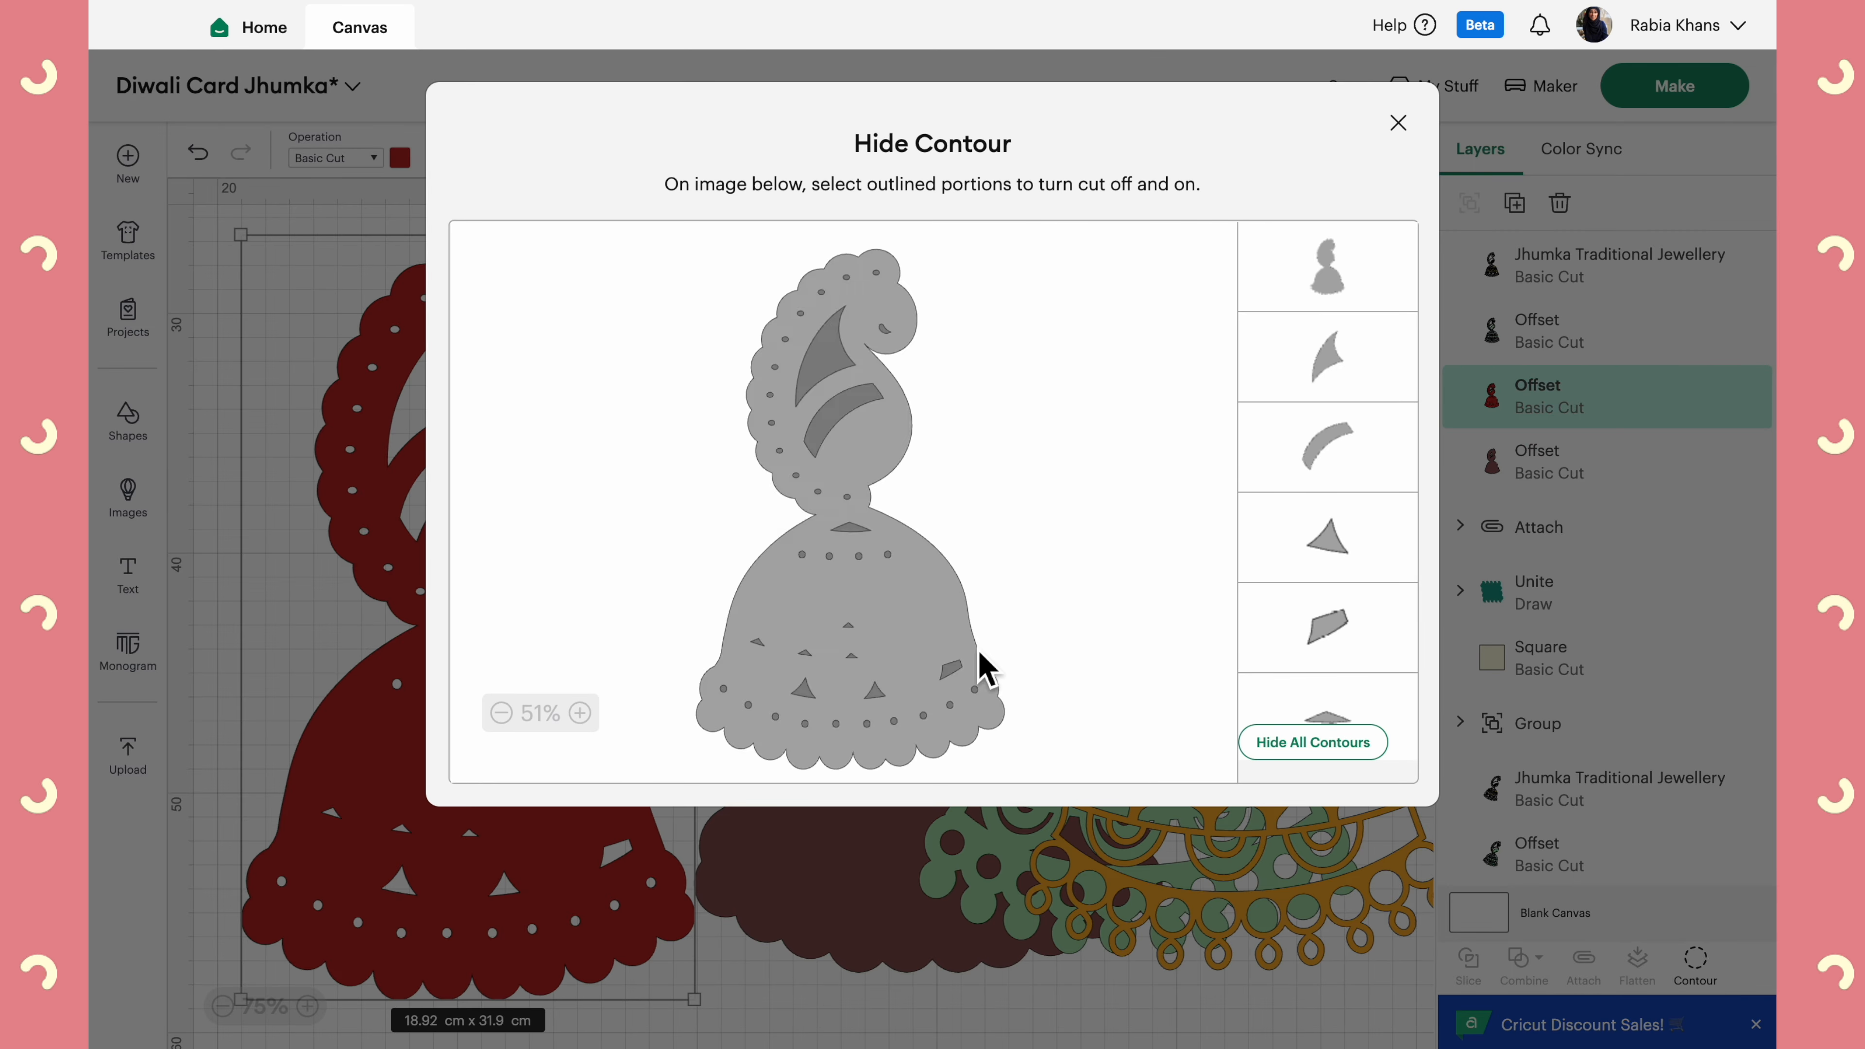
{"action": "scroll", "coordinate": [984, 647], "scroll_direction": "down", "scroll_amount": 2}
{"action": "scroll", "coordinate": [995, 639], "scroll_direction": "up", "scroll_amount": 1}
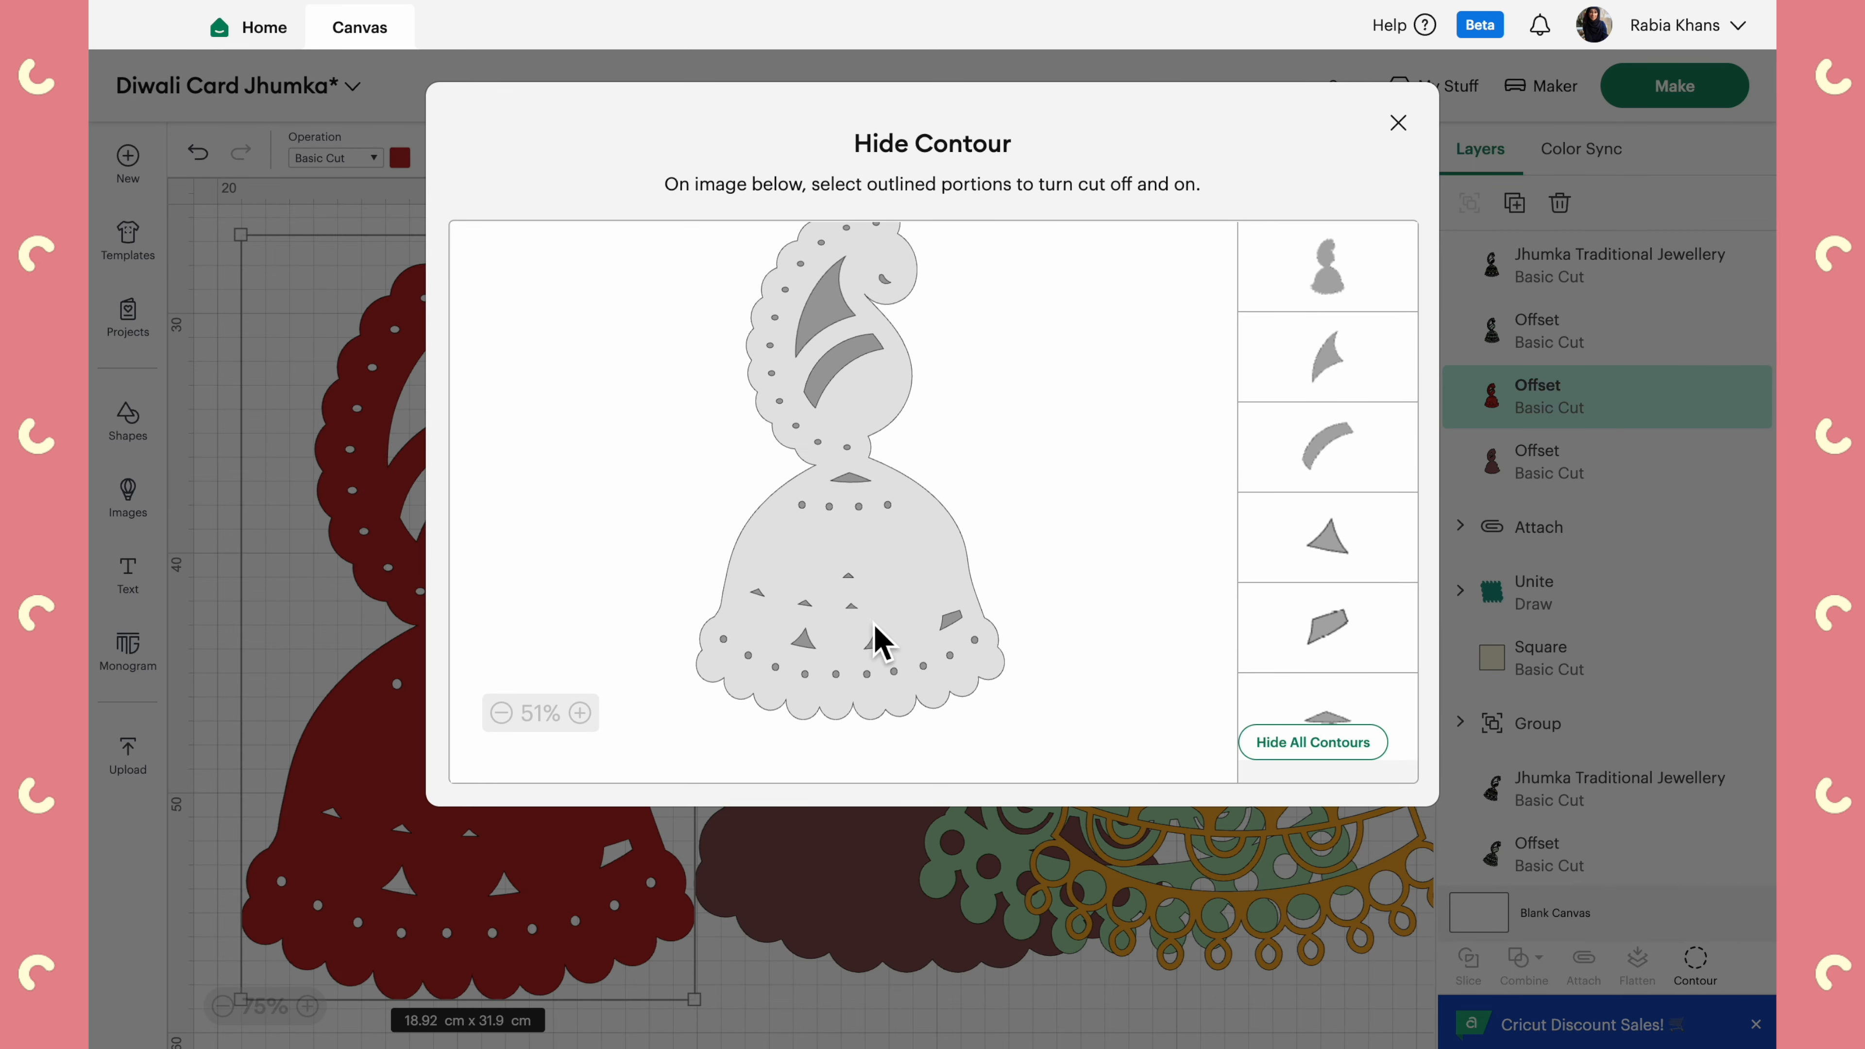
{"action": "left_click", "coordinate": [875, 644]}
{"action": "left_click", "coordinate": [876, 643]}
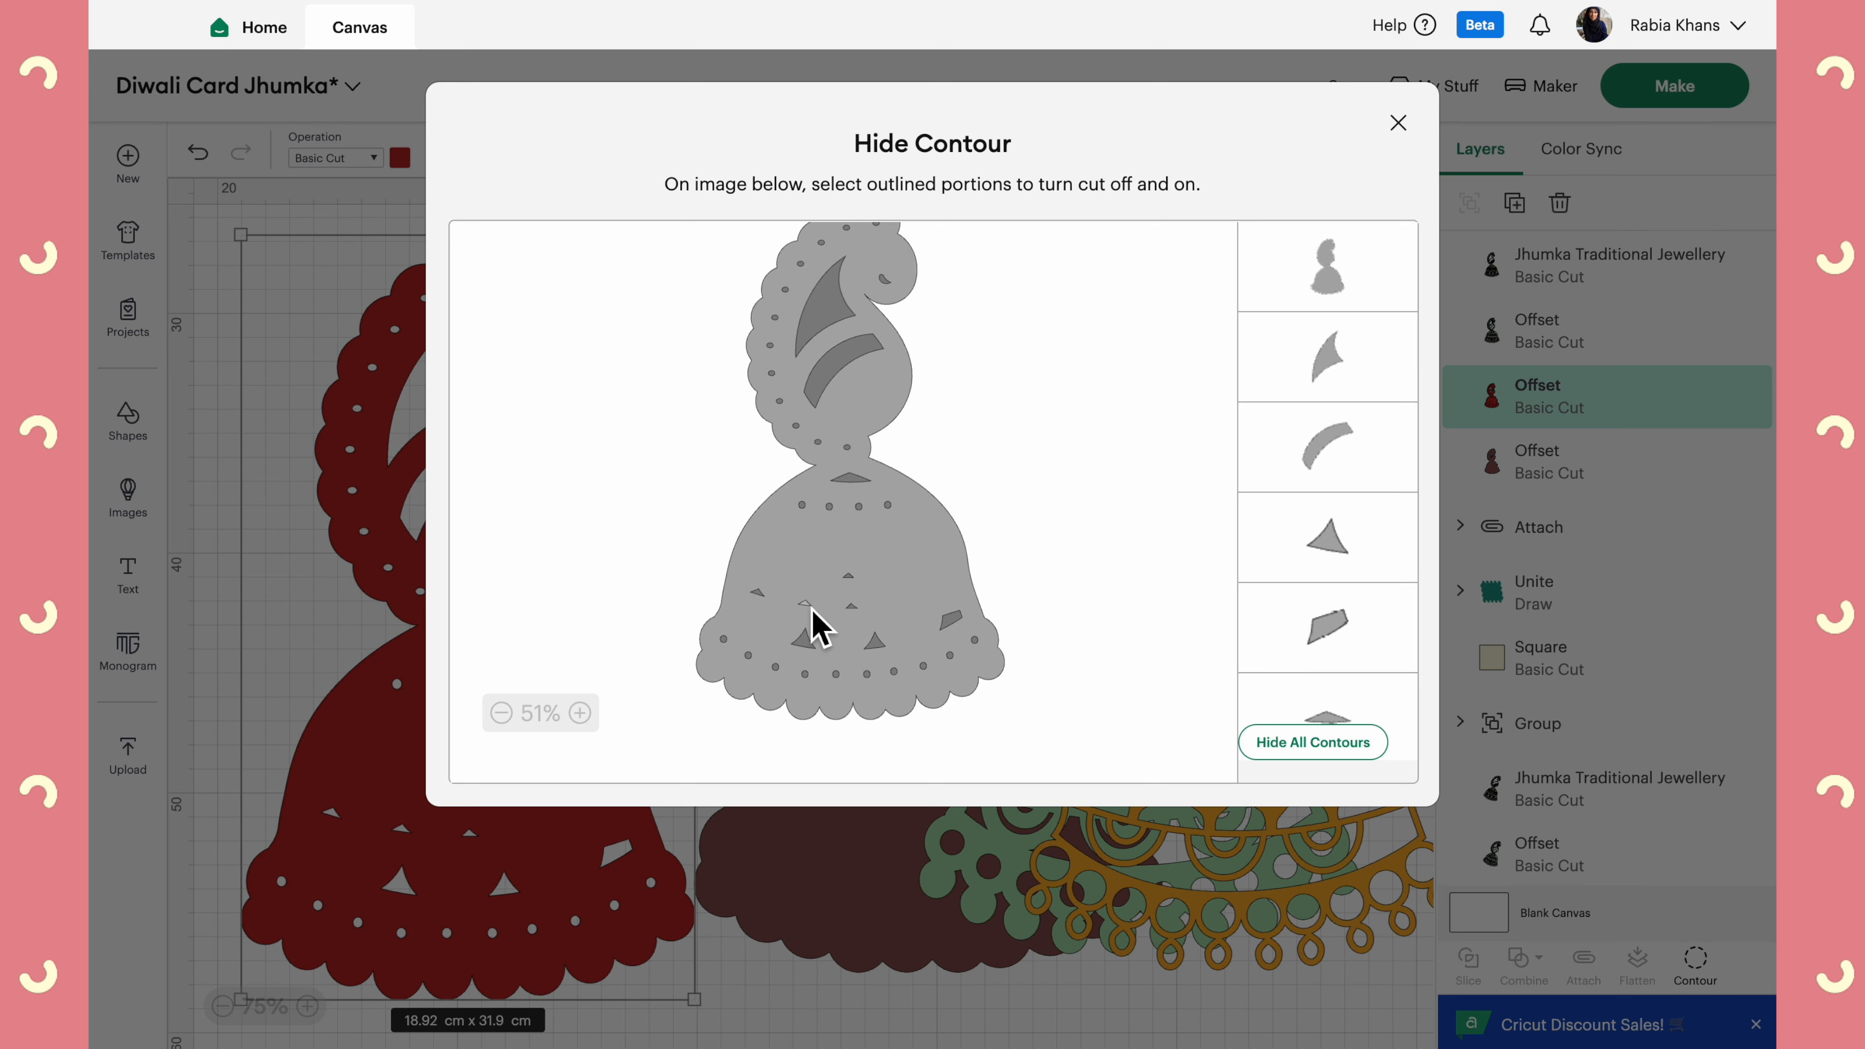
{"action": "left_click", "coordinate": [580, 713]}
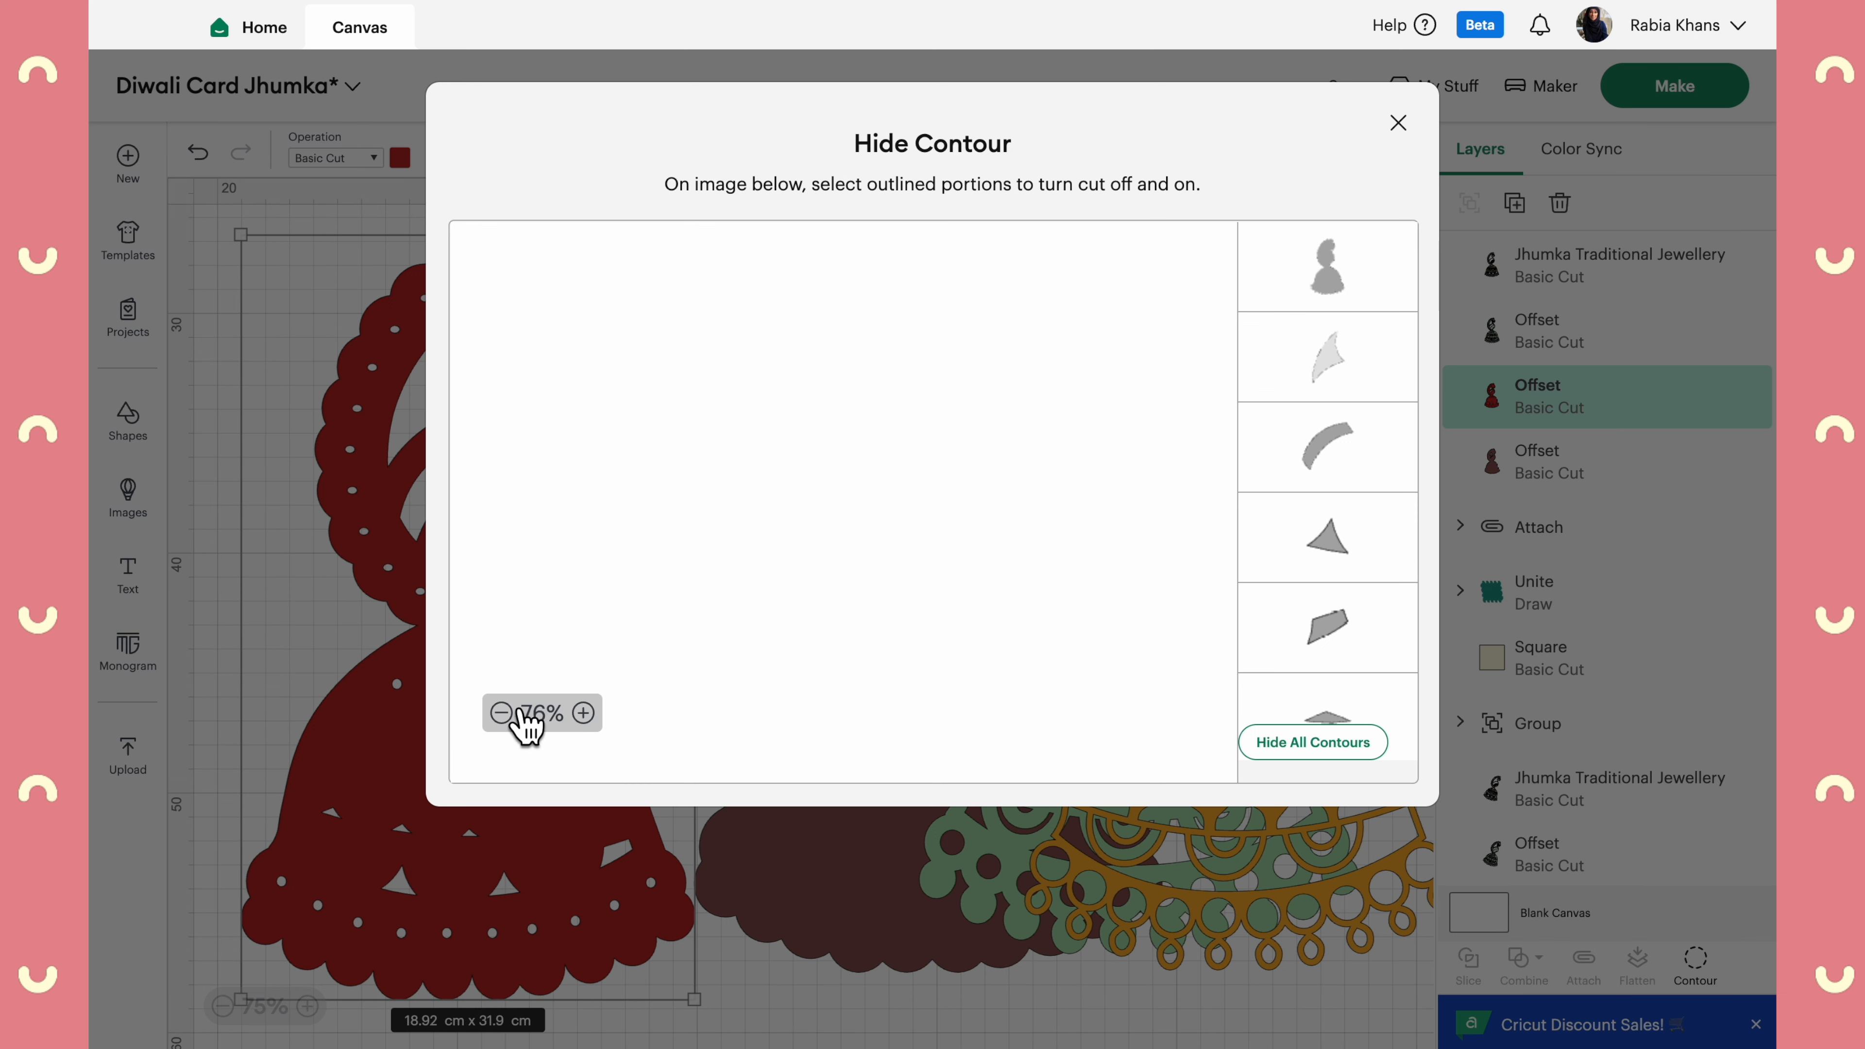
{"action": "left_click", "coordinate": [585, 714]}
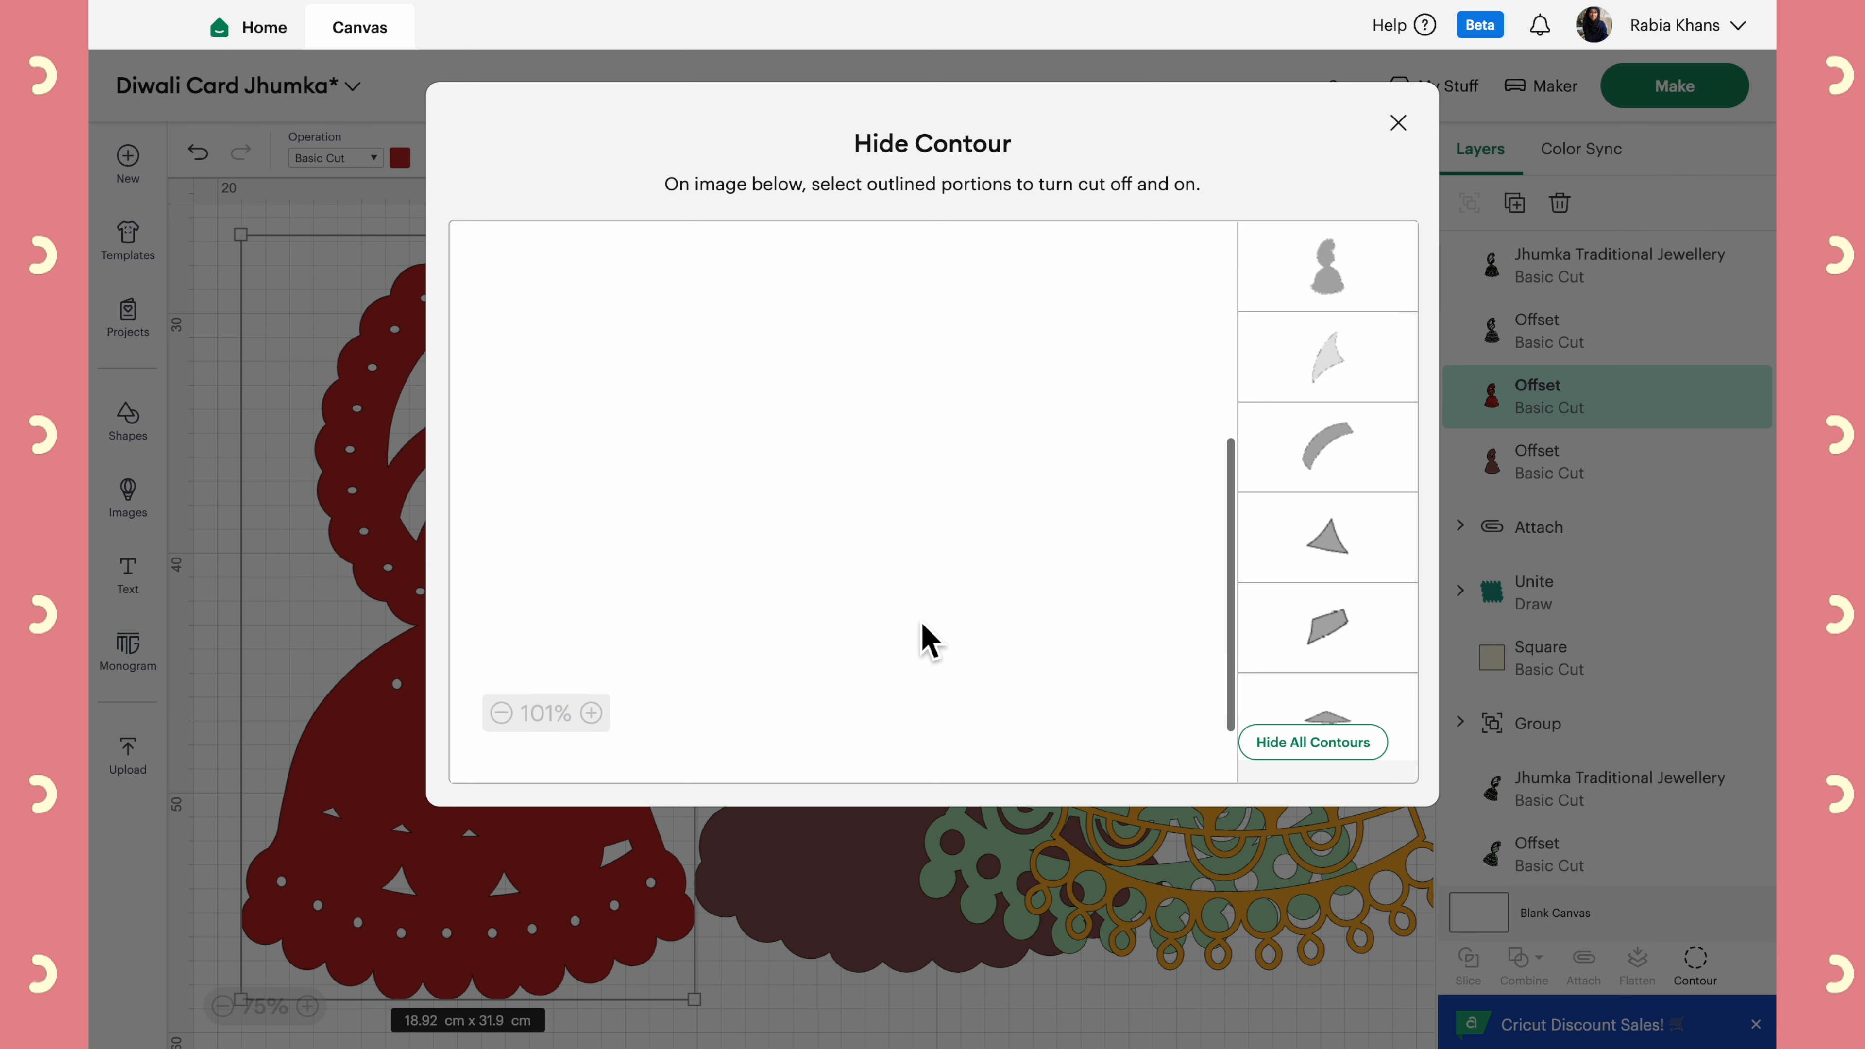
{"action": "left_click", "coordinate": [502, 712]}
{"action": "left_click", "coordinate": [501, 712]}
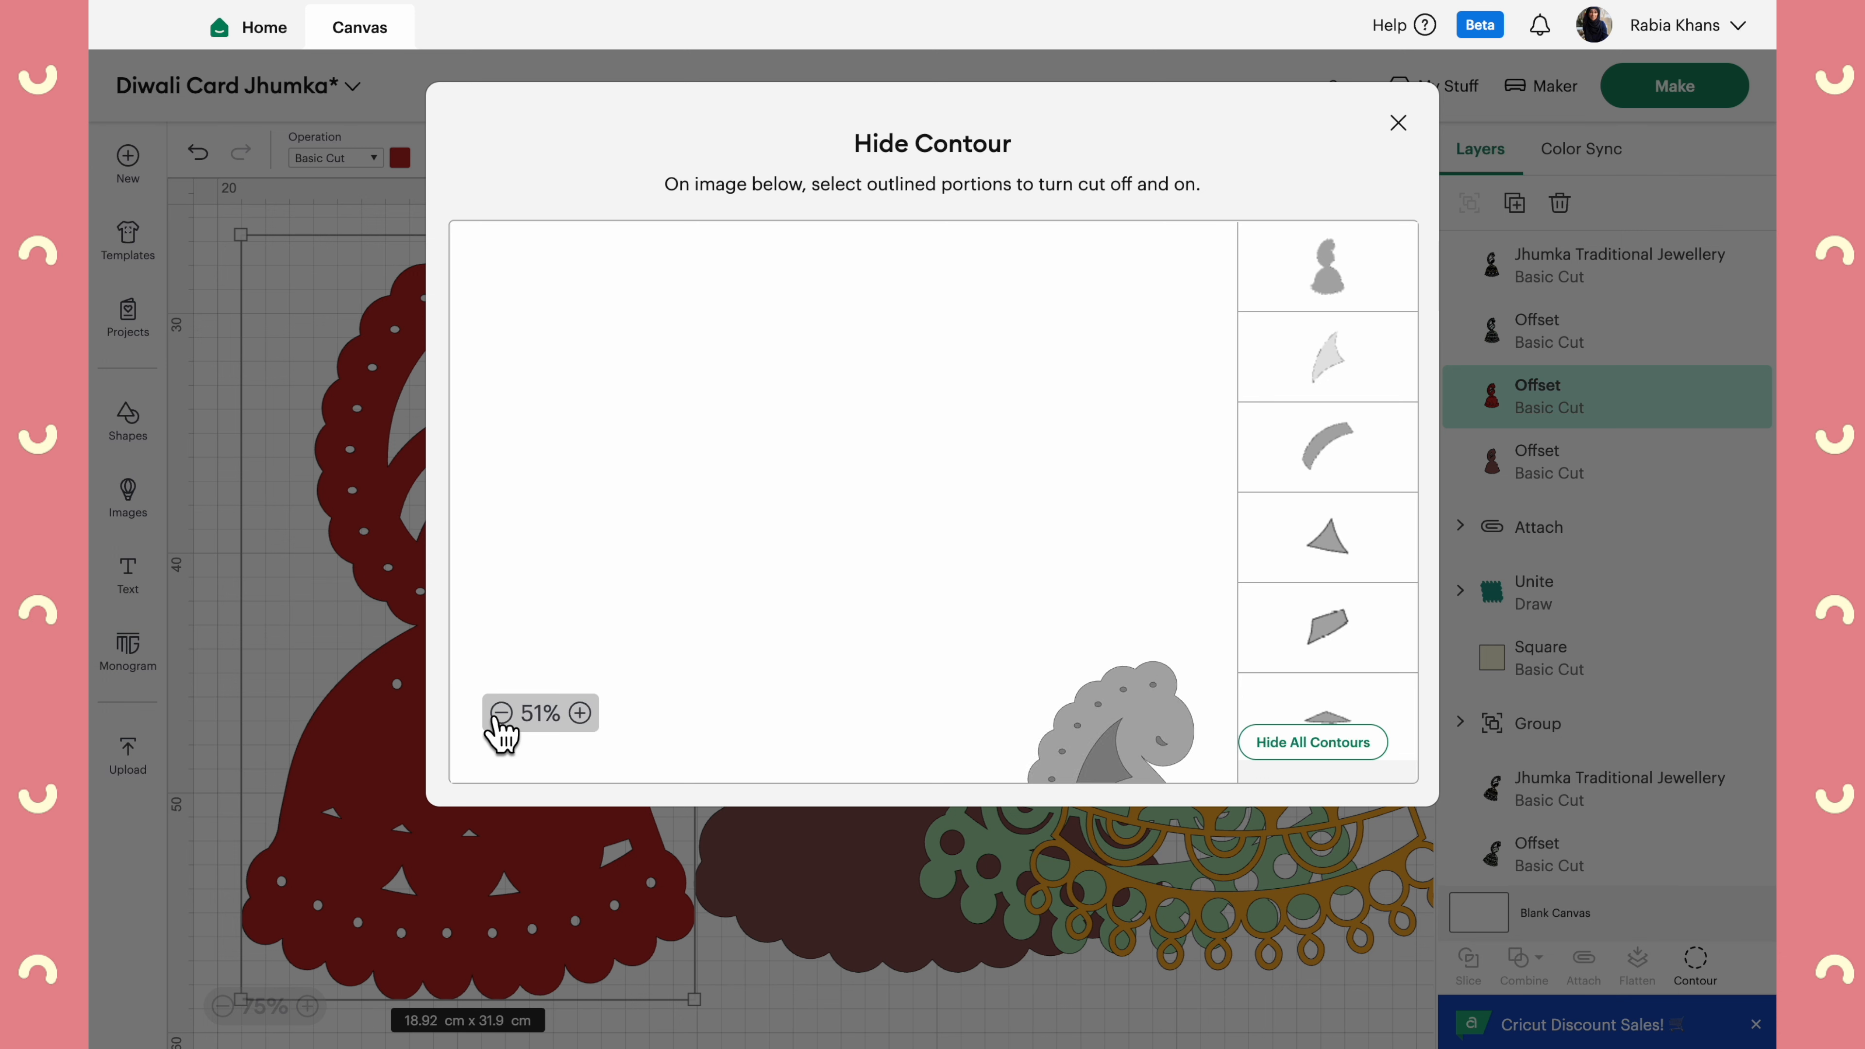
{"action": "left_click", "coordinate": [1100, 719]}
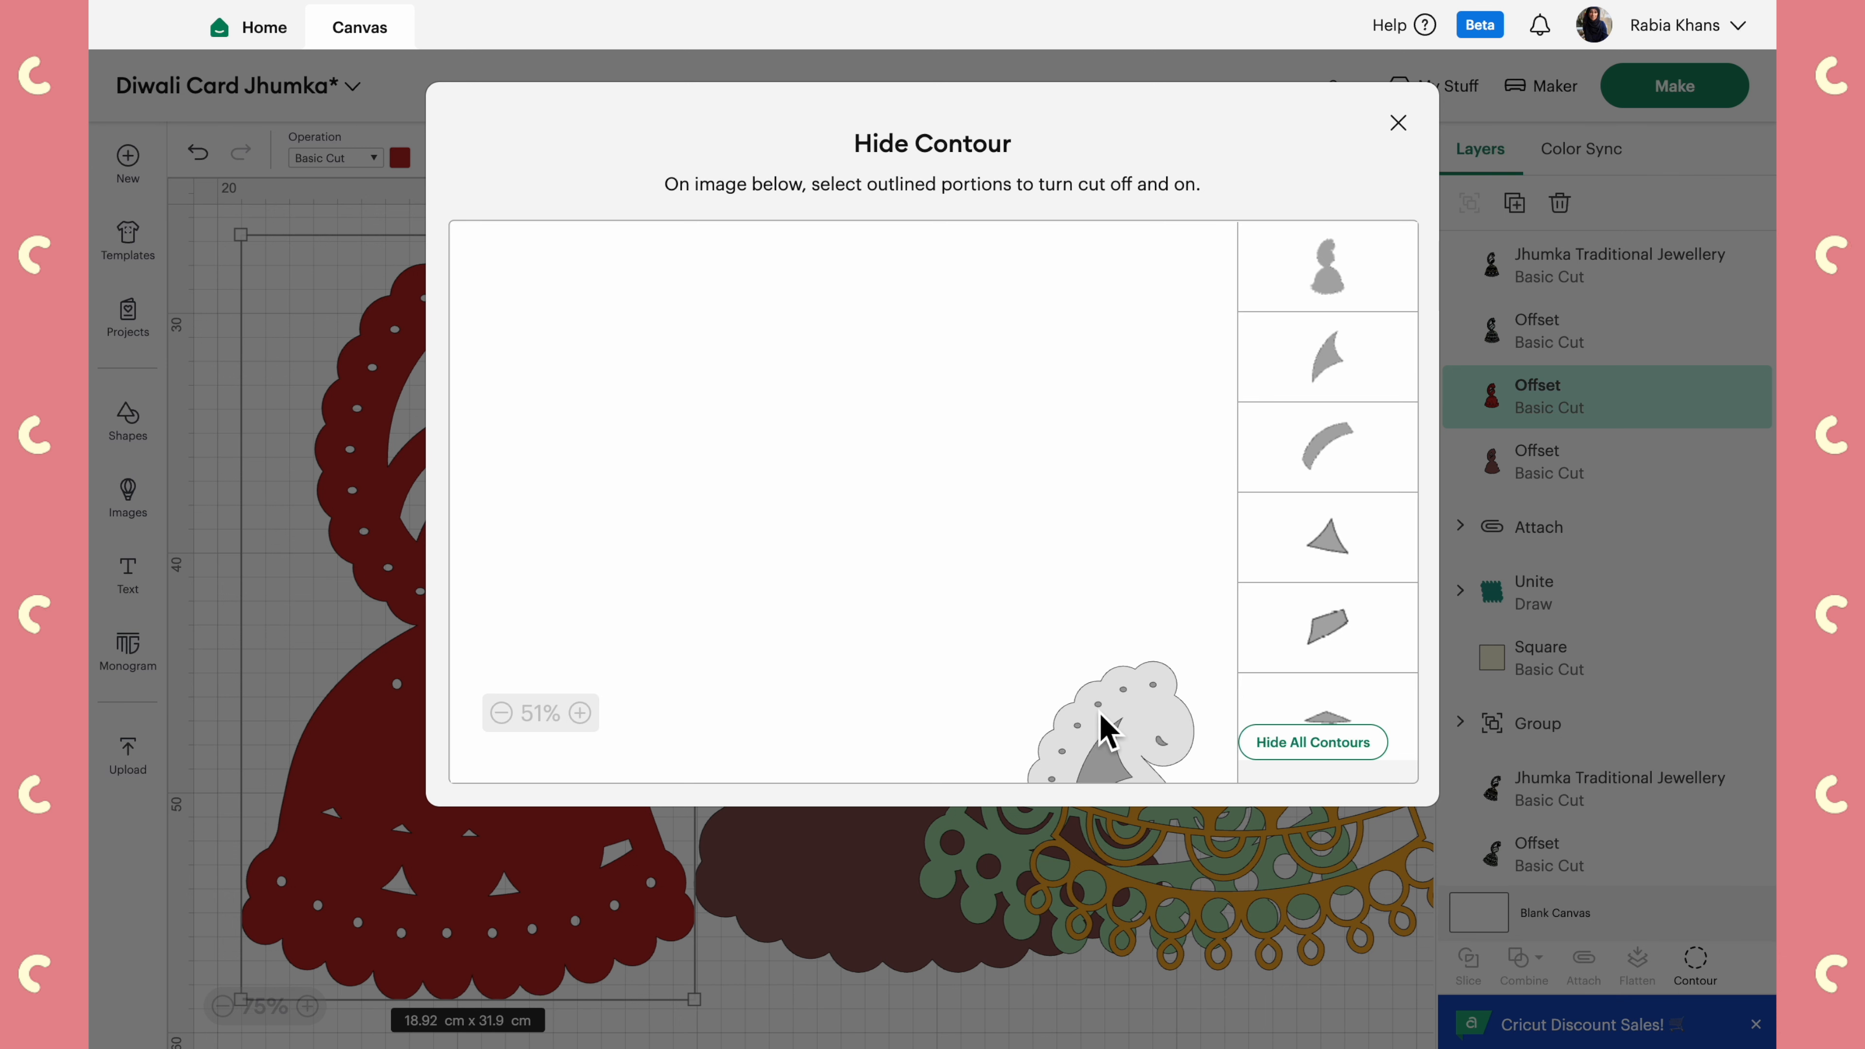
{"action": "left_click_drag", "start_coordinate": [1100, 713], "coordinate": [986, 593]}
{"action": "left_click", "coordinate": [940, 597]}
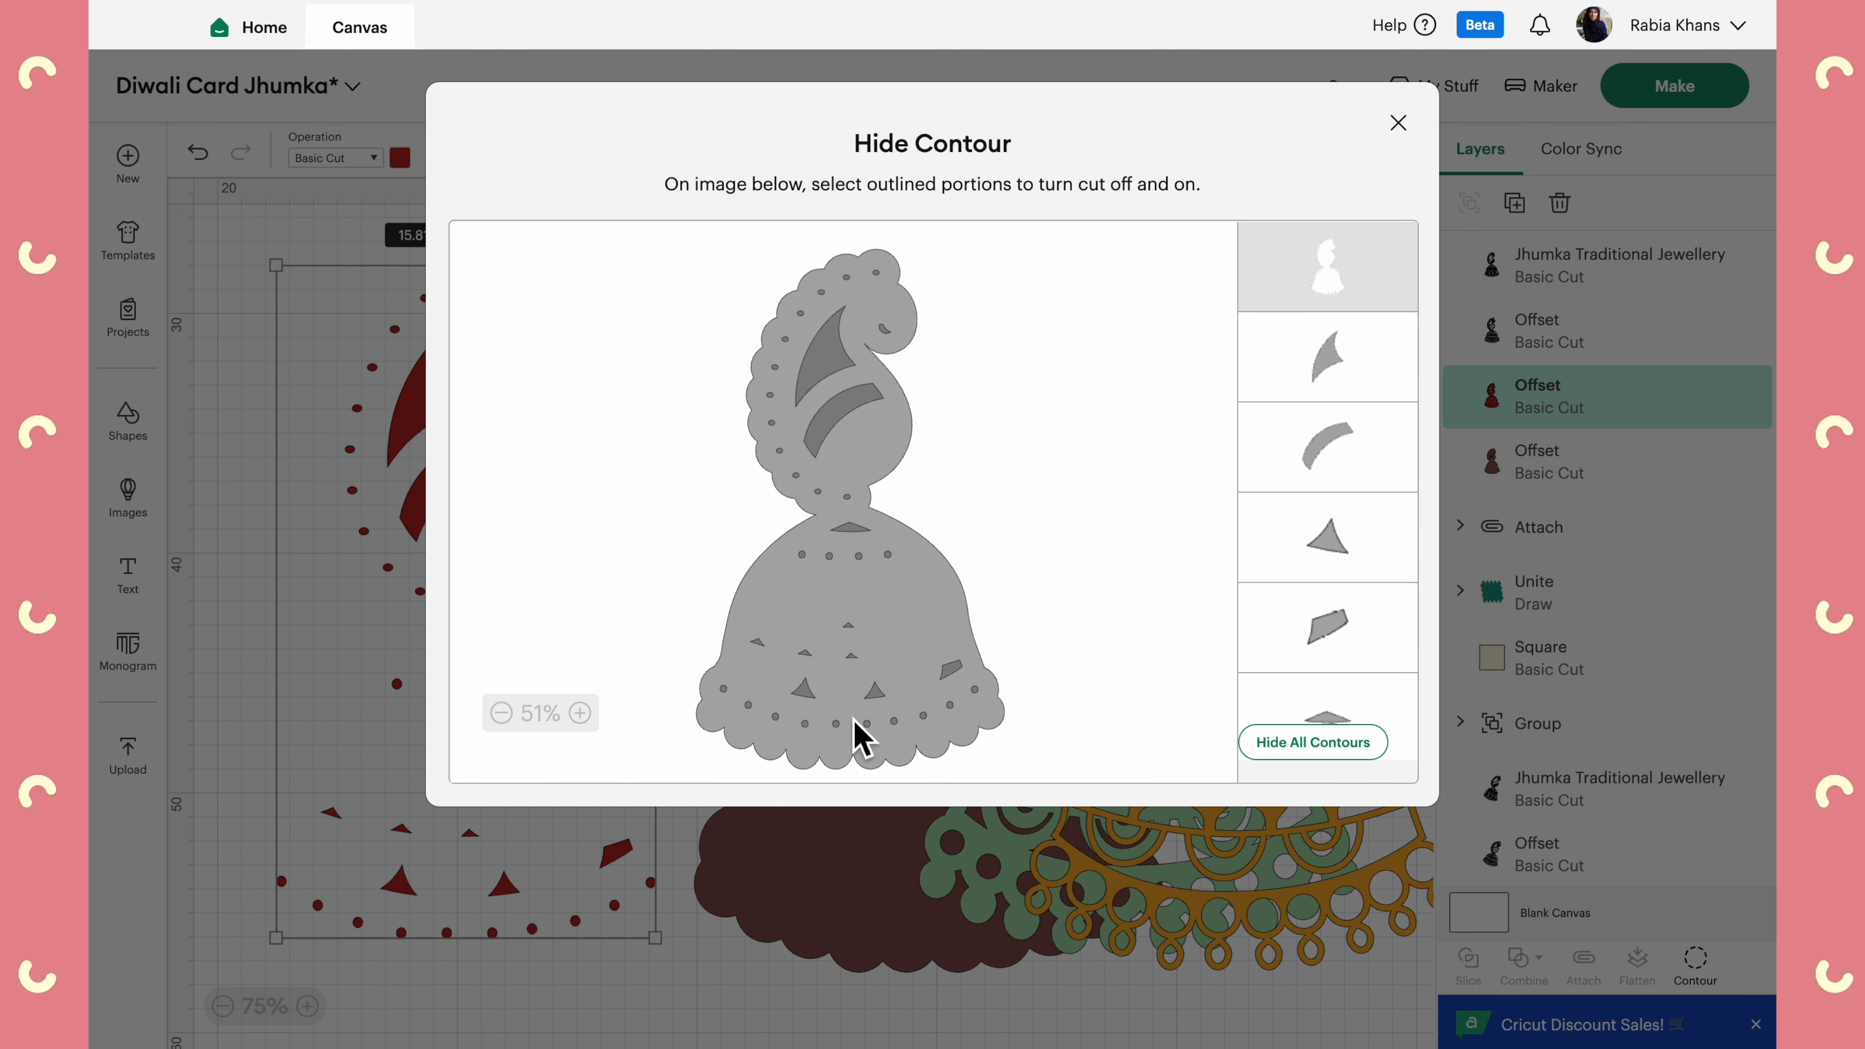
Hide the four small triangular contours in the middle of the dark red layer's bell, keeping the outer outline on
{"action": "left_click", "coordinate": [864, 672]}
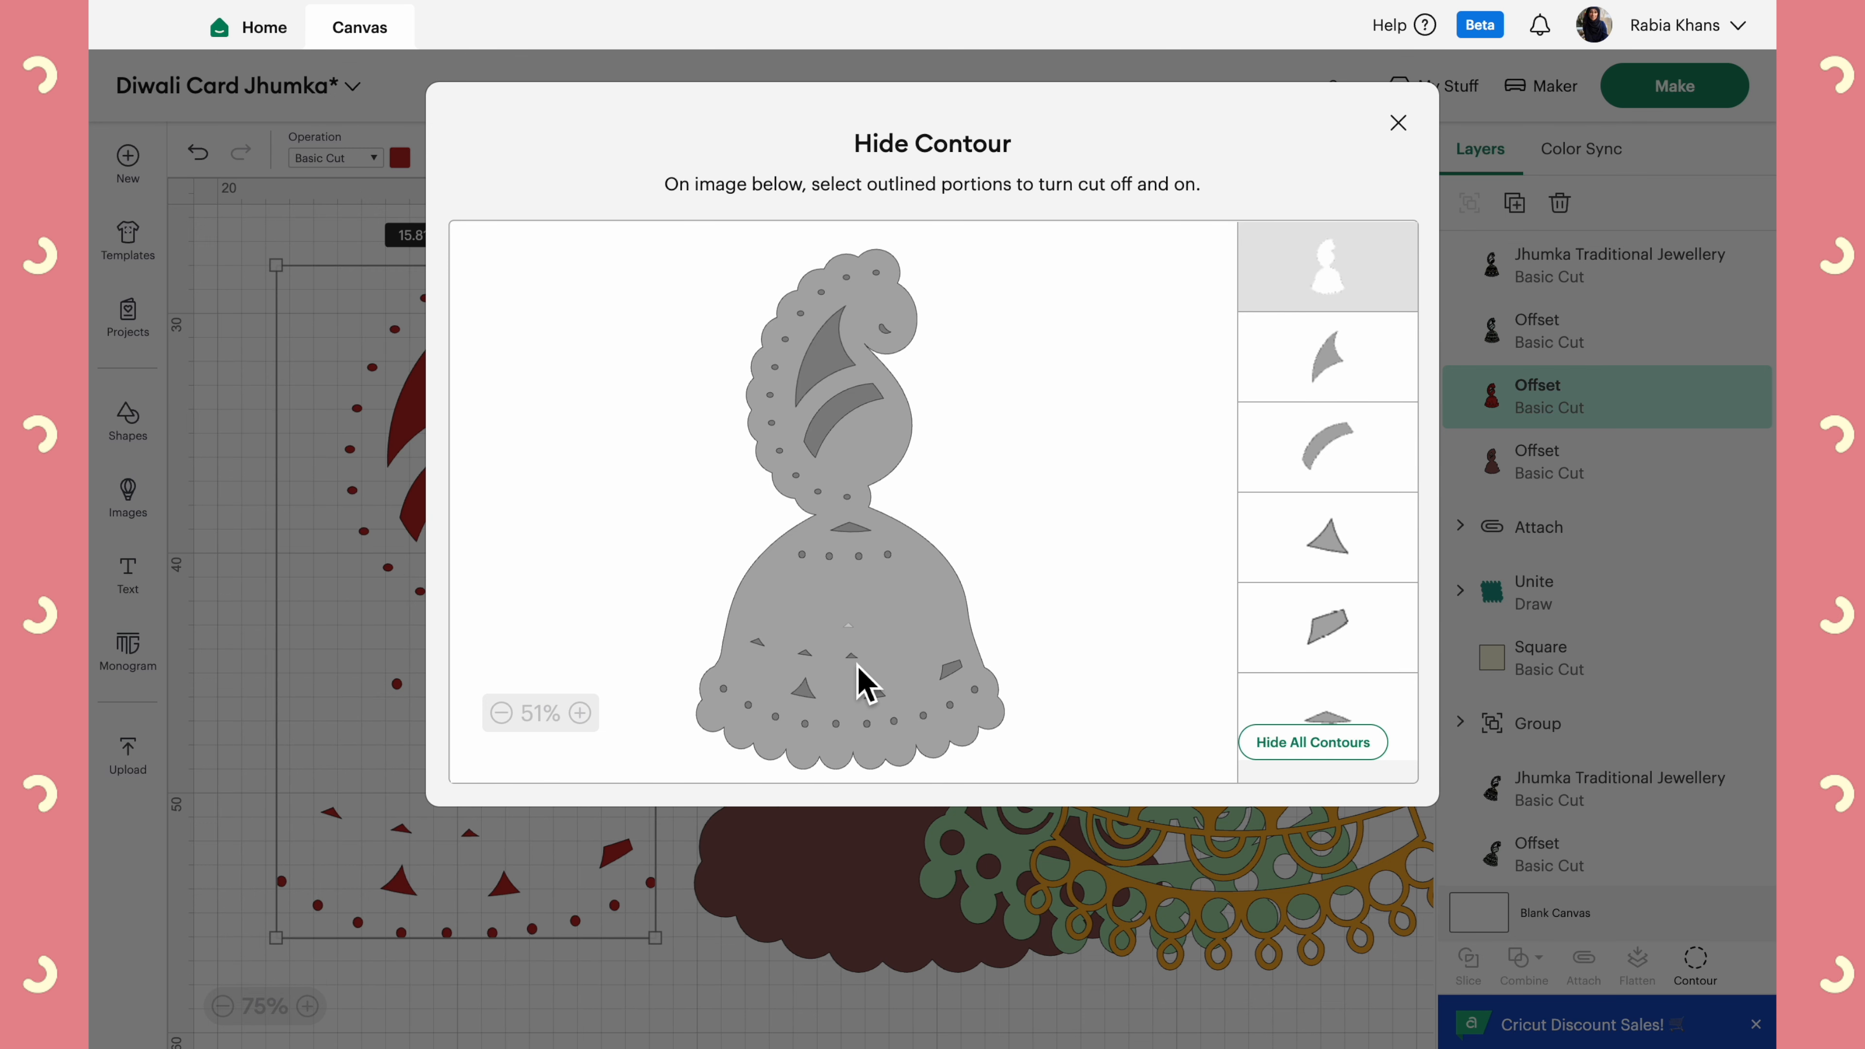
{"action": "left_click", "coordinate": [850, 665]}
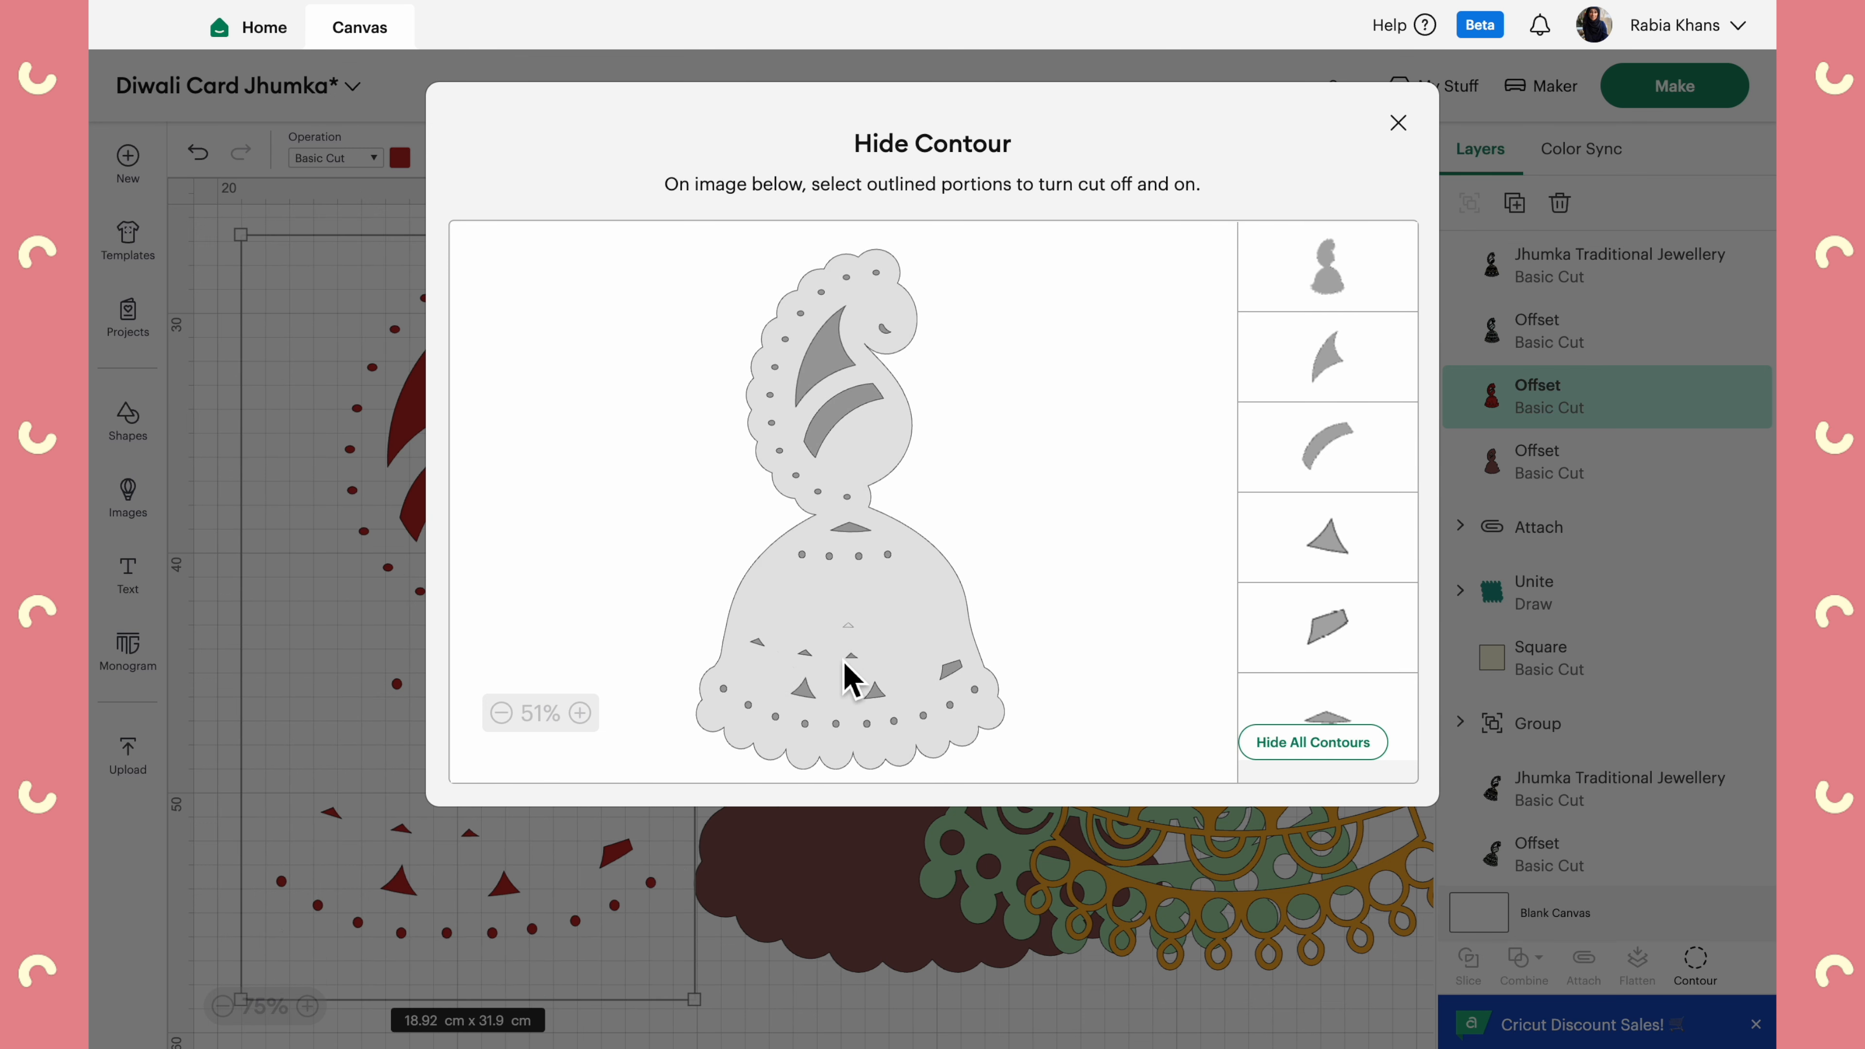
{"action": "left_click", "coordinate": [807, 655]}
{"action": "left_click", "coordinate": [757, 643]}
{"action": "left_click", "coordinate": [860, 675]}
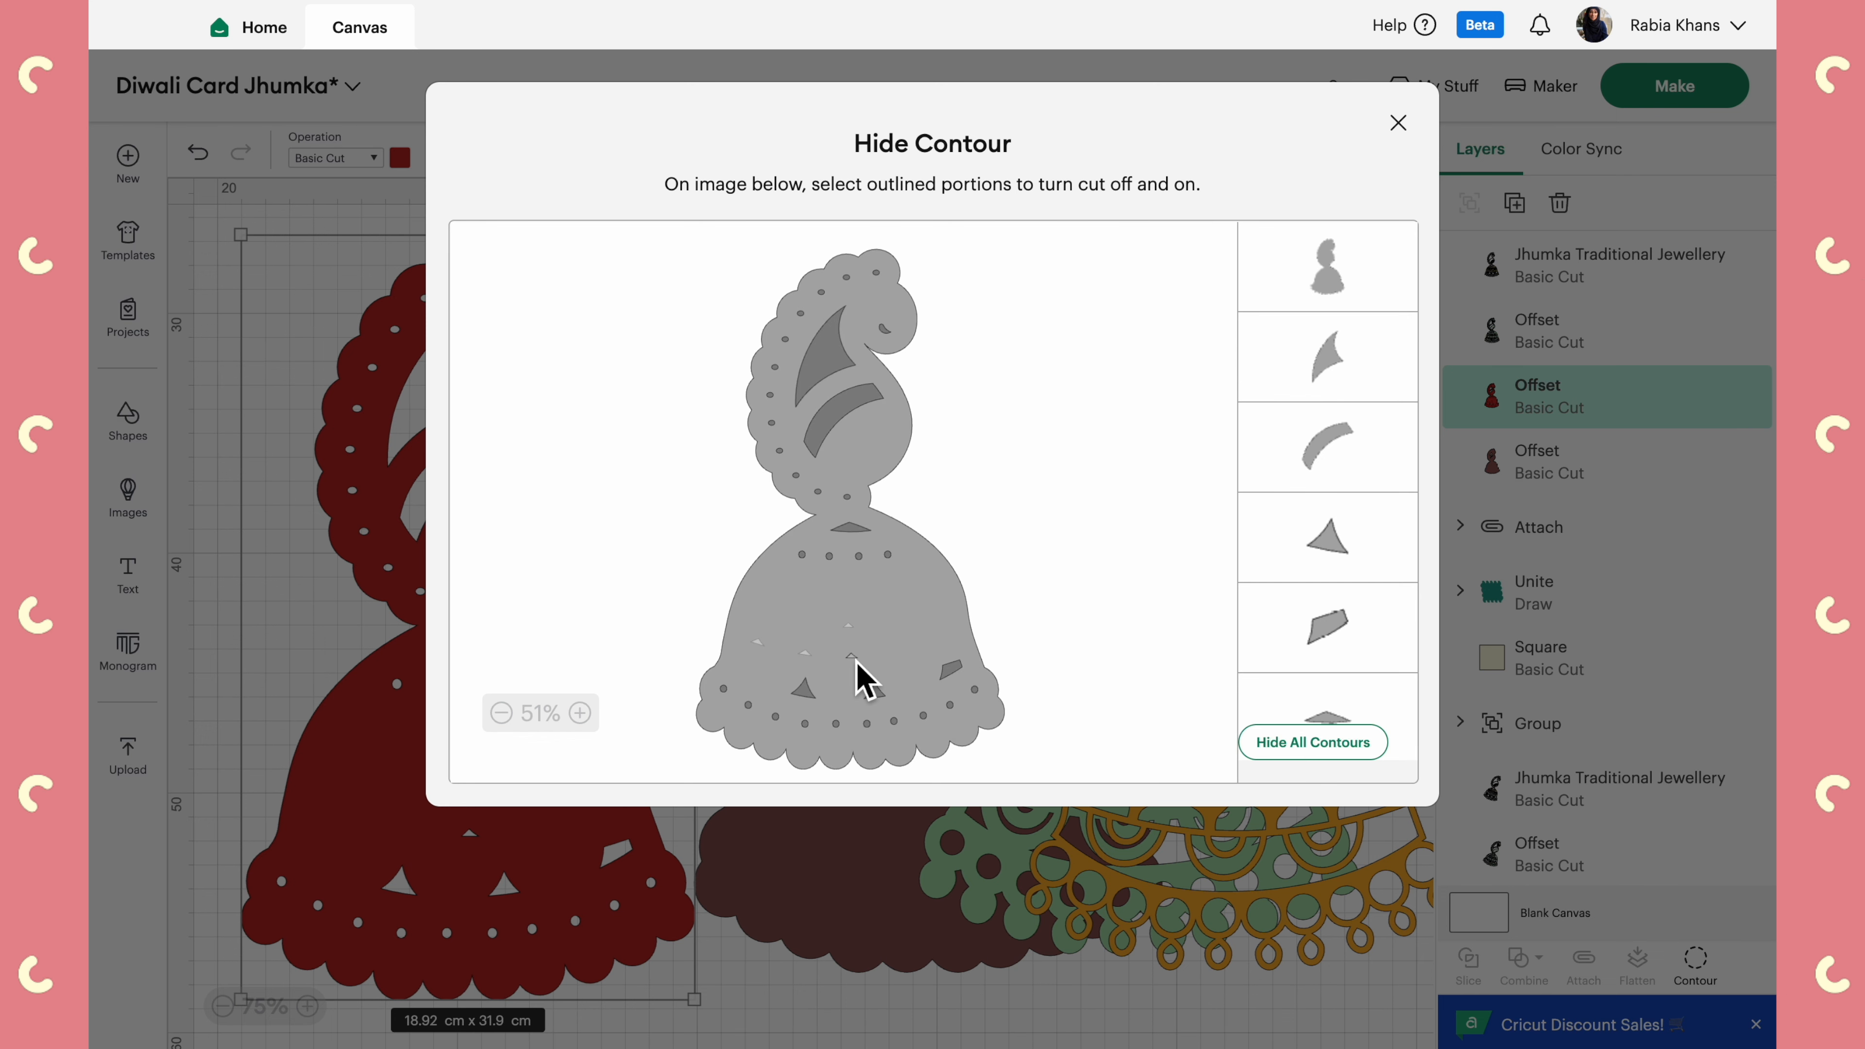
{"action": "left_click", "coordinate": [856, 662]}
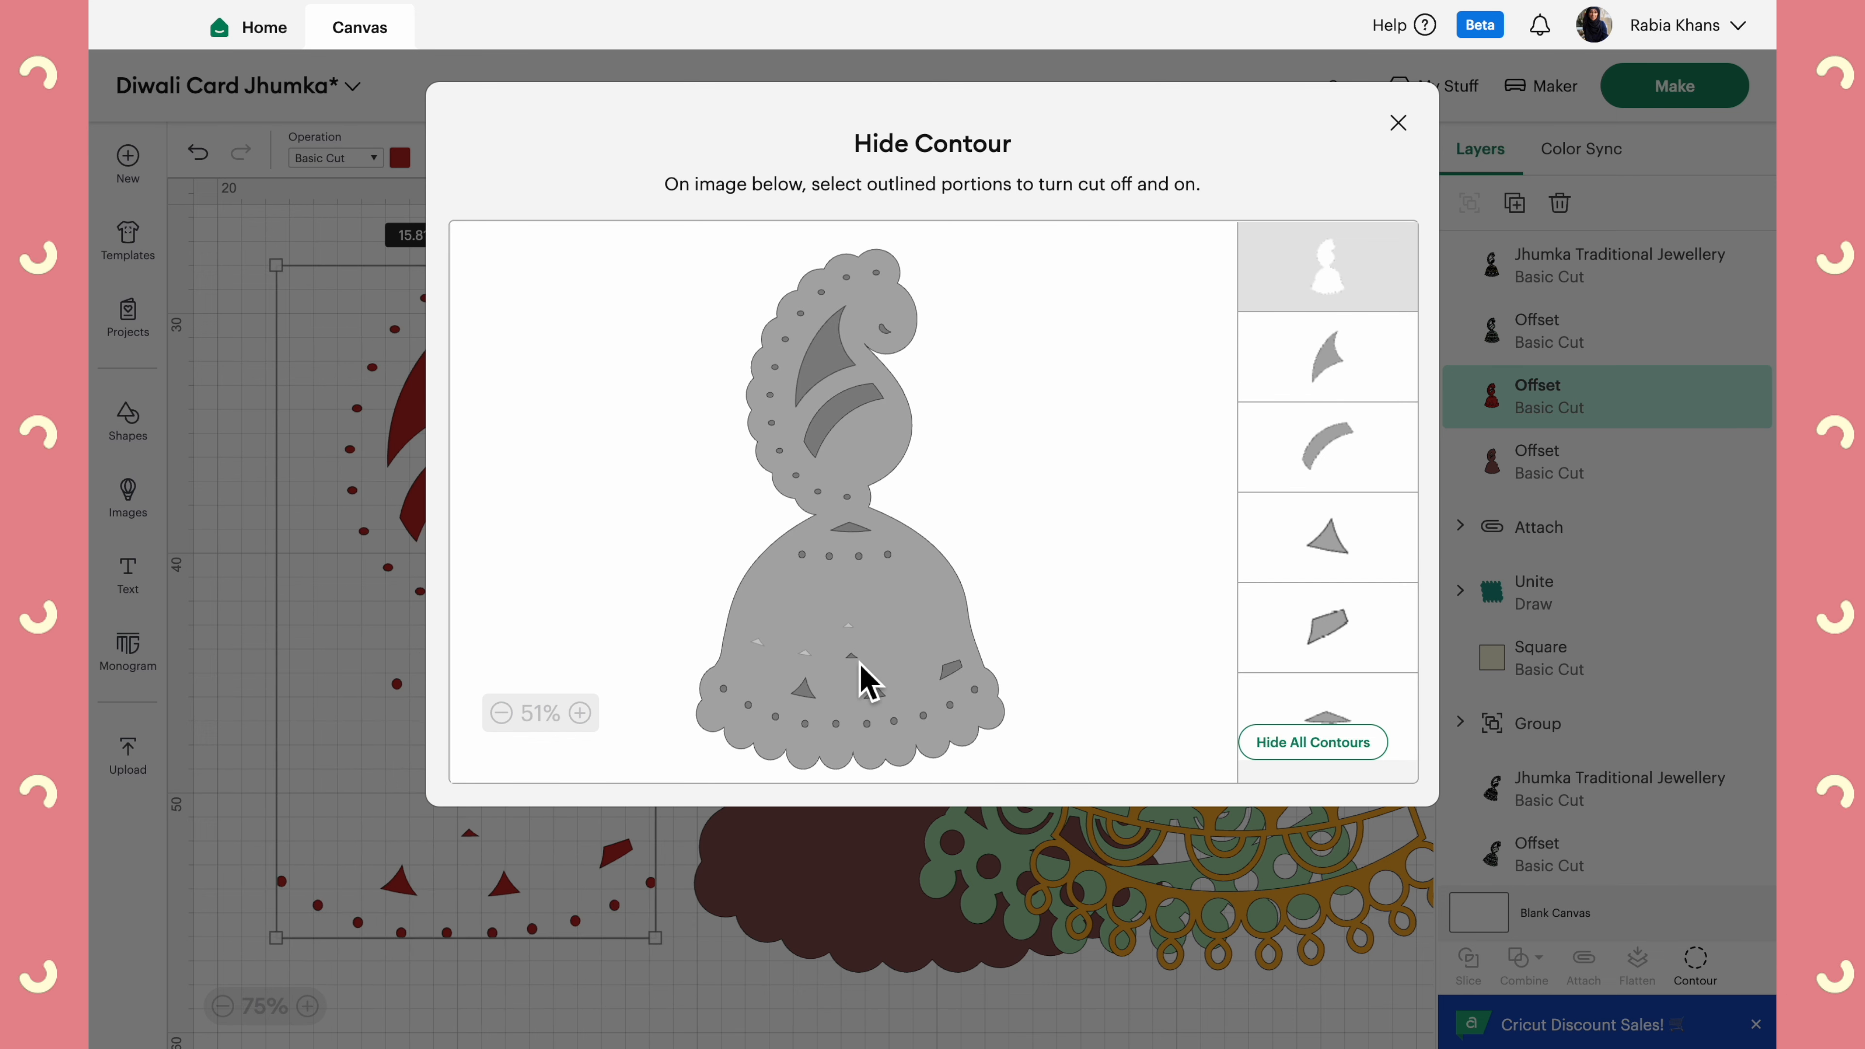
{"action": "left_click", "coordinate": [860, 664]}
{"action": "double_click", "coordinate": [861, 664]}
{"action": "left_click", "coordinate": [861, 664]}
{"action": "left_click", "coordinate": [863, 665]}
{"action": "left_click", "coordinate": [863, 664]}
{"action": "left_click", "coordinate": [858, 665]}
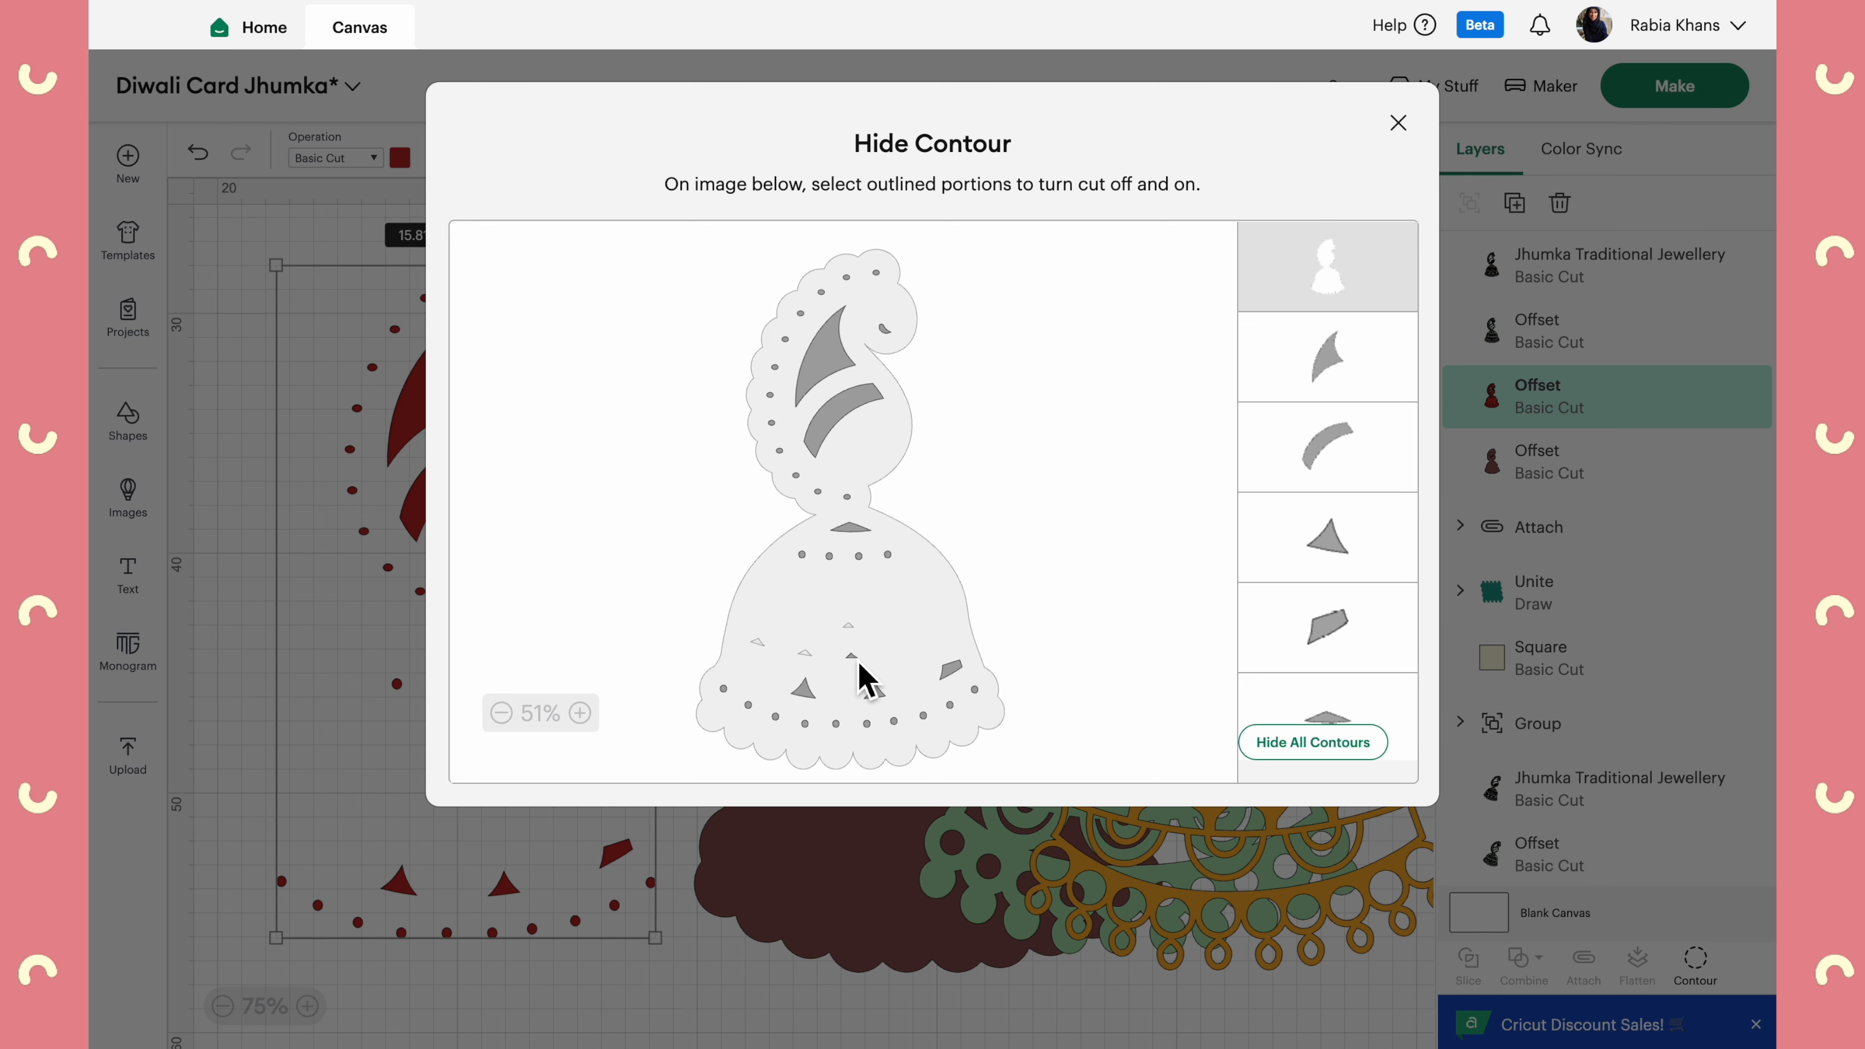
{"action": "left_click", "coordinate": [860, 665]}
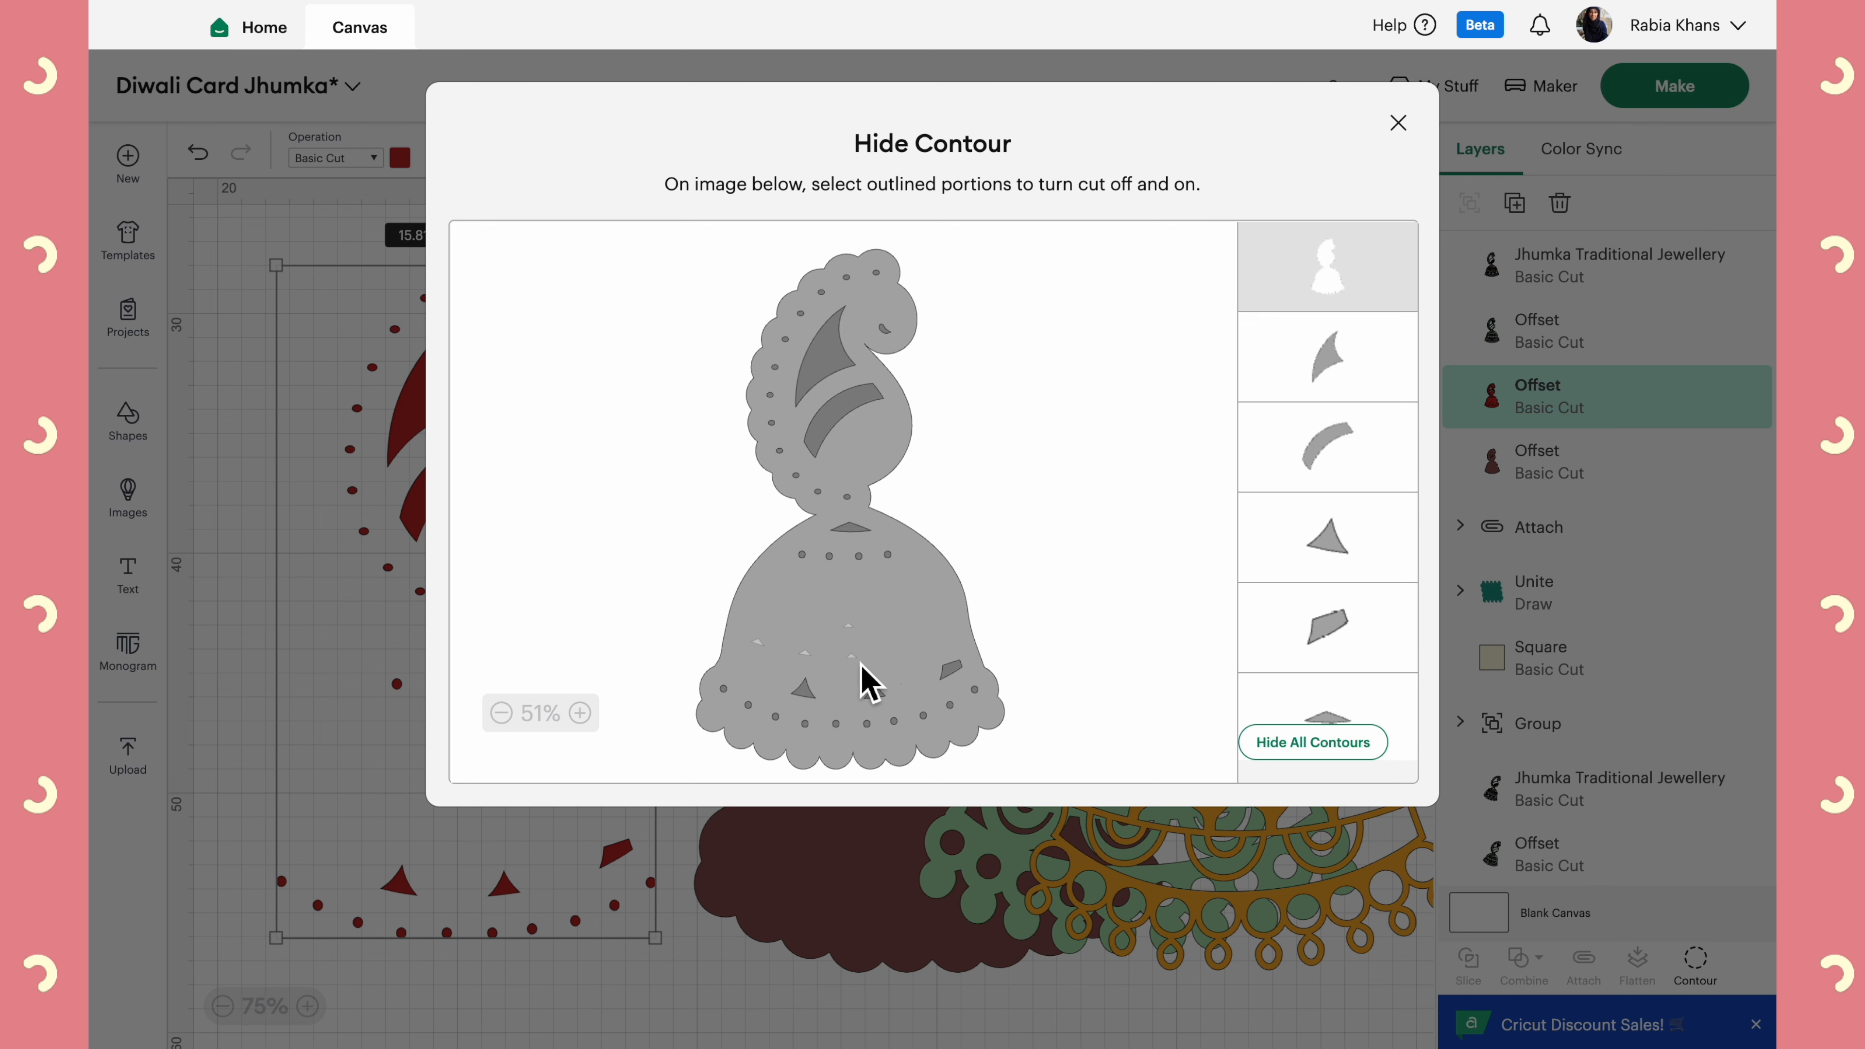
{"action": "left_click", "coordinate": [940, 609]}
{"action": "left_click", "coordinate": [1398, 123]}
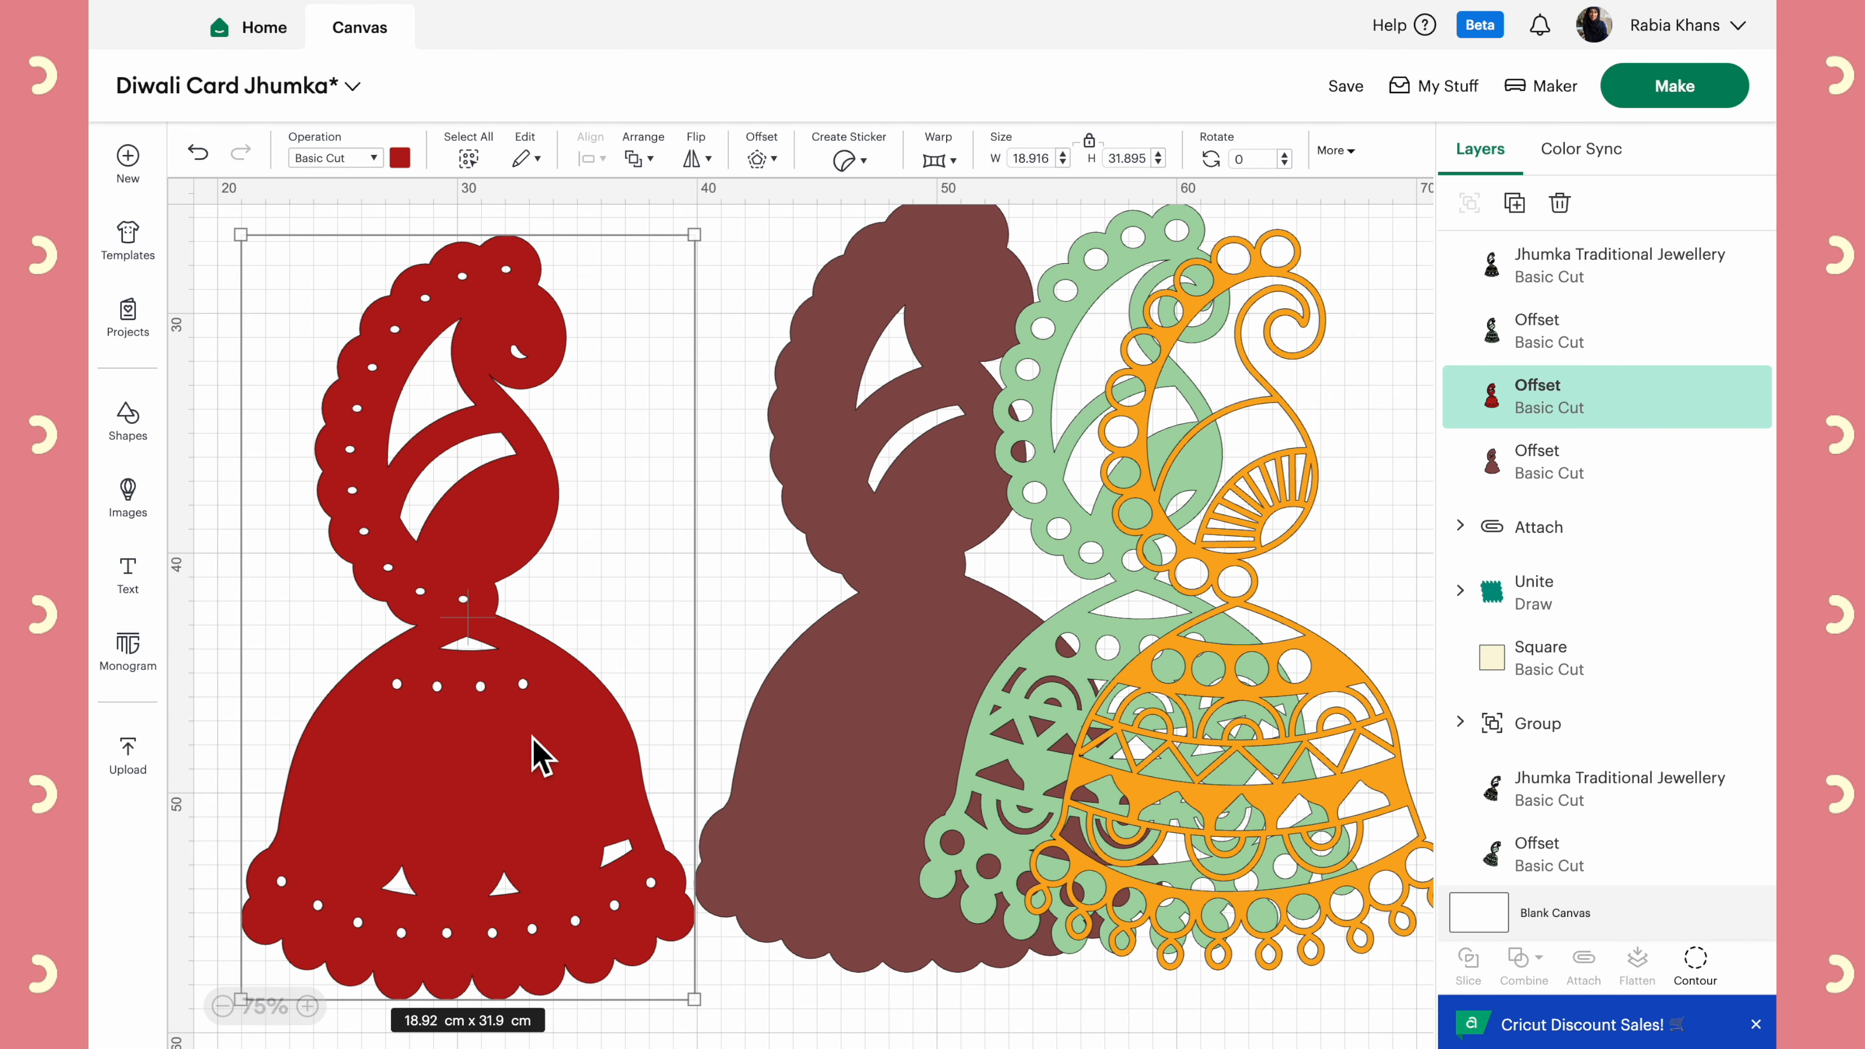
Stack the brown, dark red, light green and orange layers back together and center-align all four
{"action": "left_click_drag", "start_coordinate": [854, 699], "coordinate": [732, 598]}
{"action": "left_click_drag", "start_coordinate": [444, 680], "coordinate": [765, 681]}
{"action": "left_click_drag", "start_coordinate": [1123, 646], "coordinate": [805, 677]}
{"action": "left_click_drag", "start_coordinate": [1168, 625], "coordinate": [833, 658]}
{"action": "left_click_drag", "start_coordinate": [506, 463], "coordinate": [964, 718]}
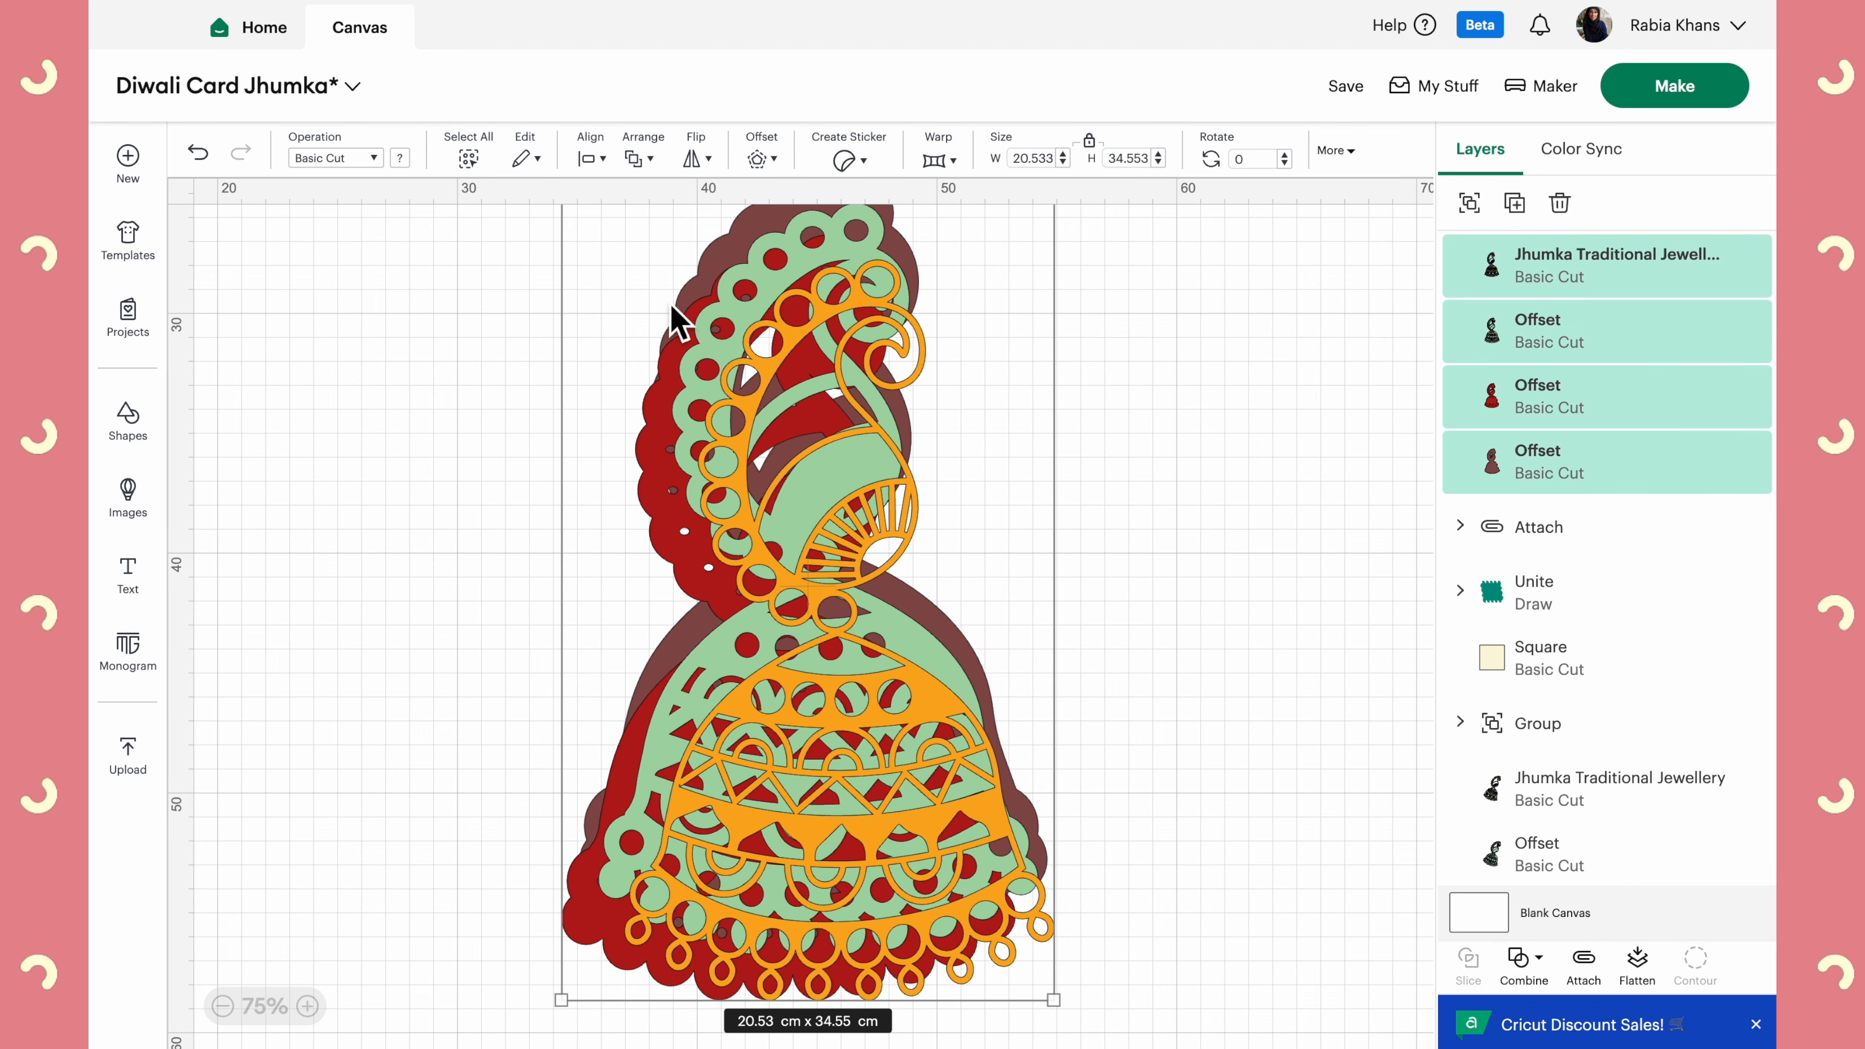
{"action": "left_click", "coordinate": [591, 158]}
{"action": "left_click", "coordinate": [613, 472]}
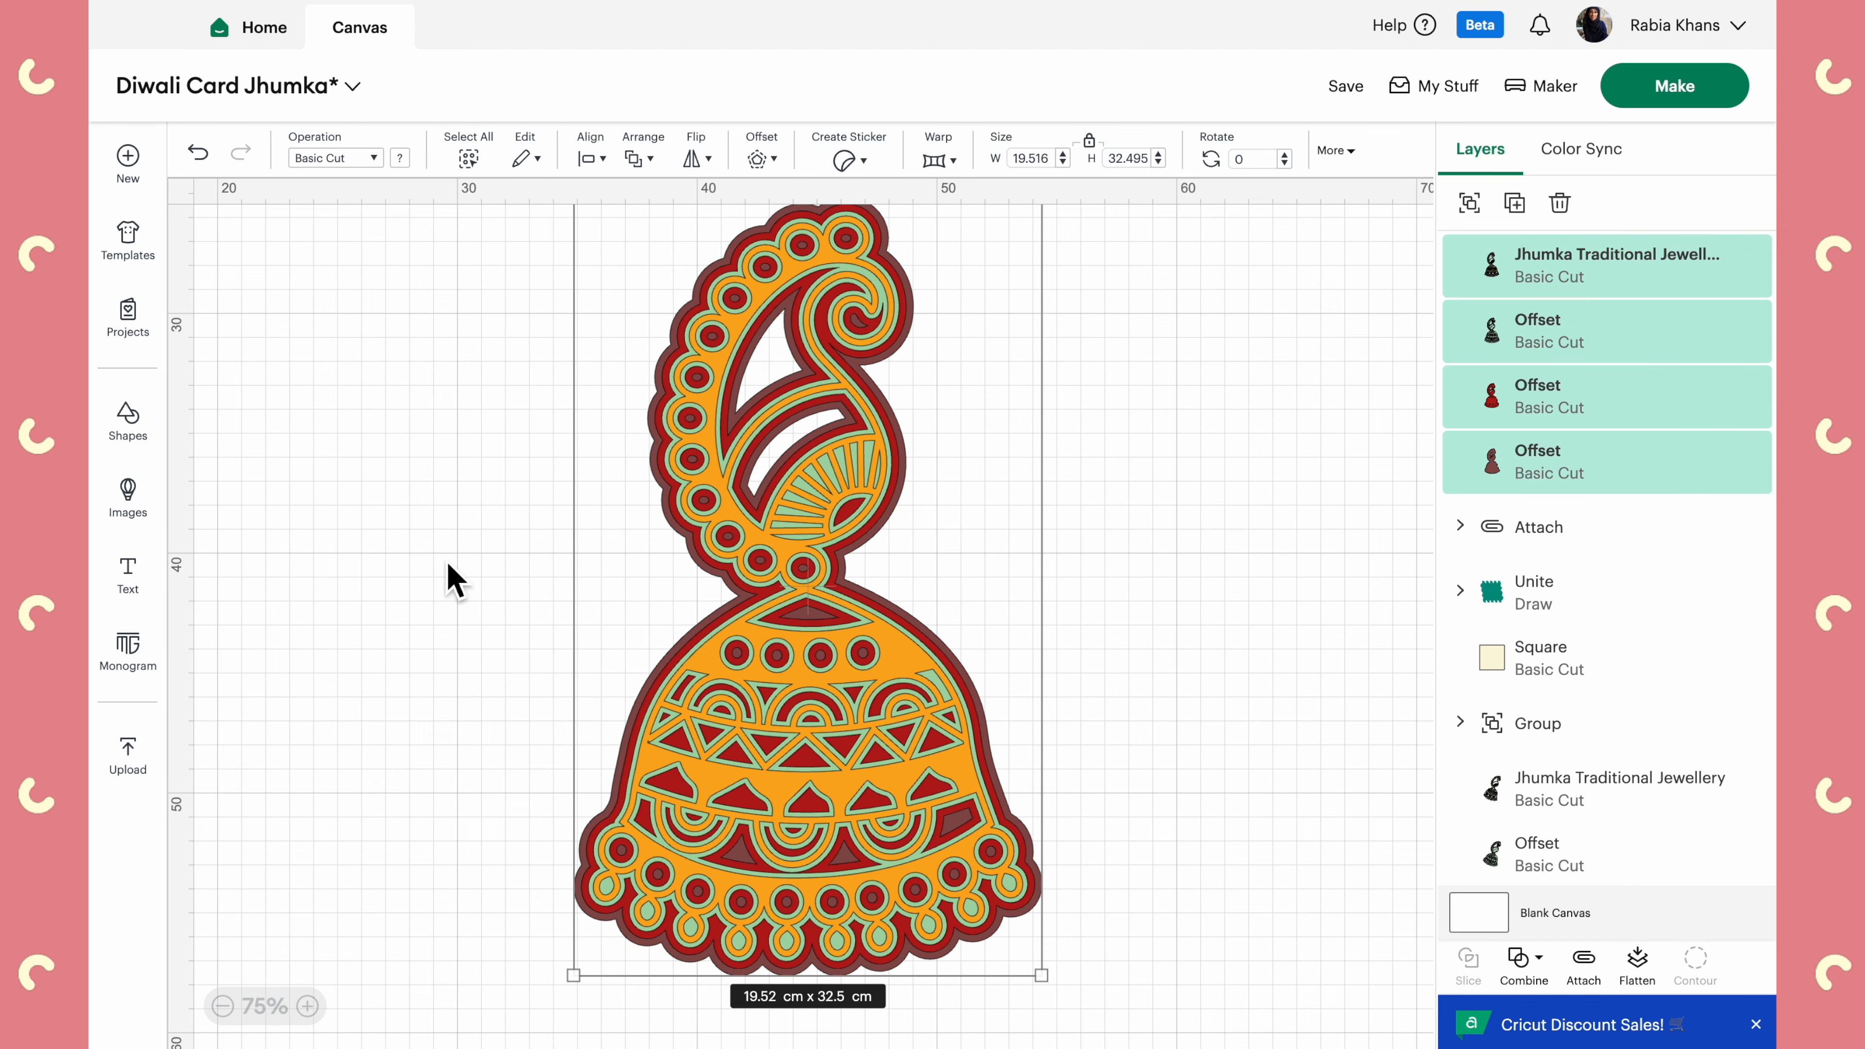
Deselect the stacked jhumka and save the Diwali Card Jhumka project
{"action": "scroll", "coordinate": [444, 584], "scroll_direction": "up", "scroll_amount": 2}
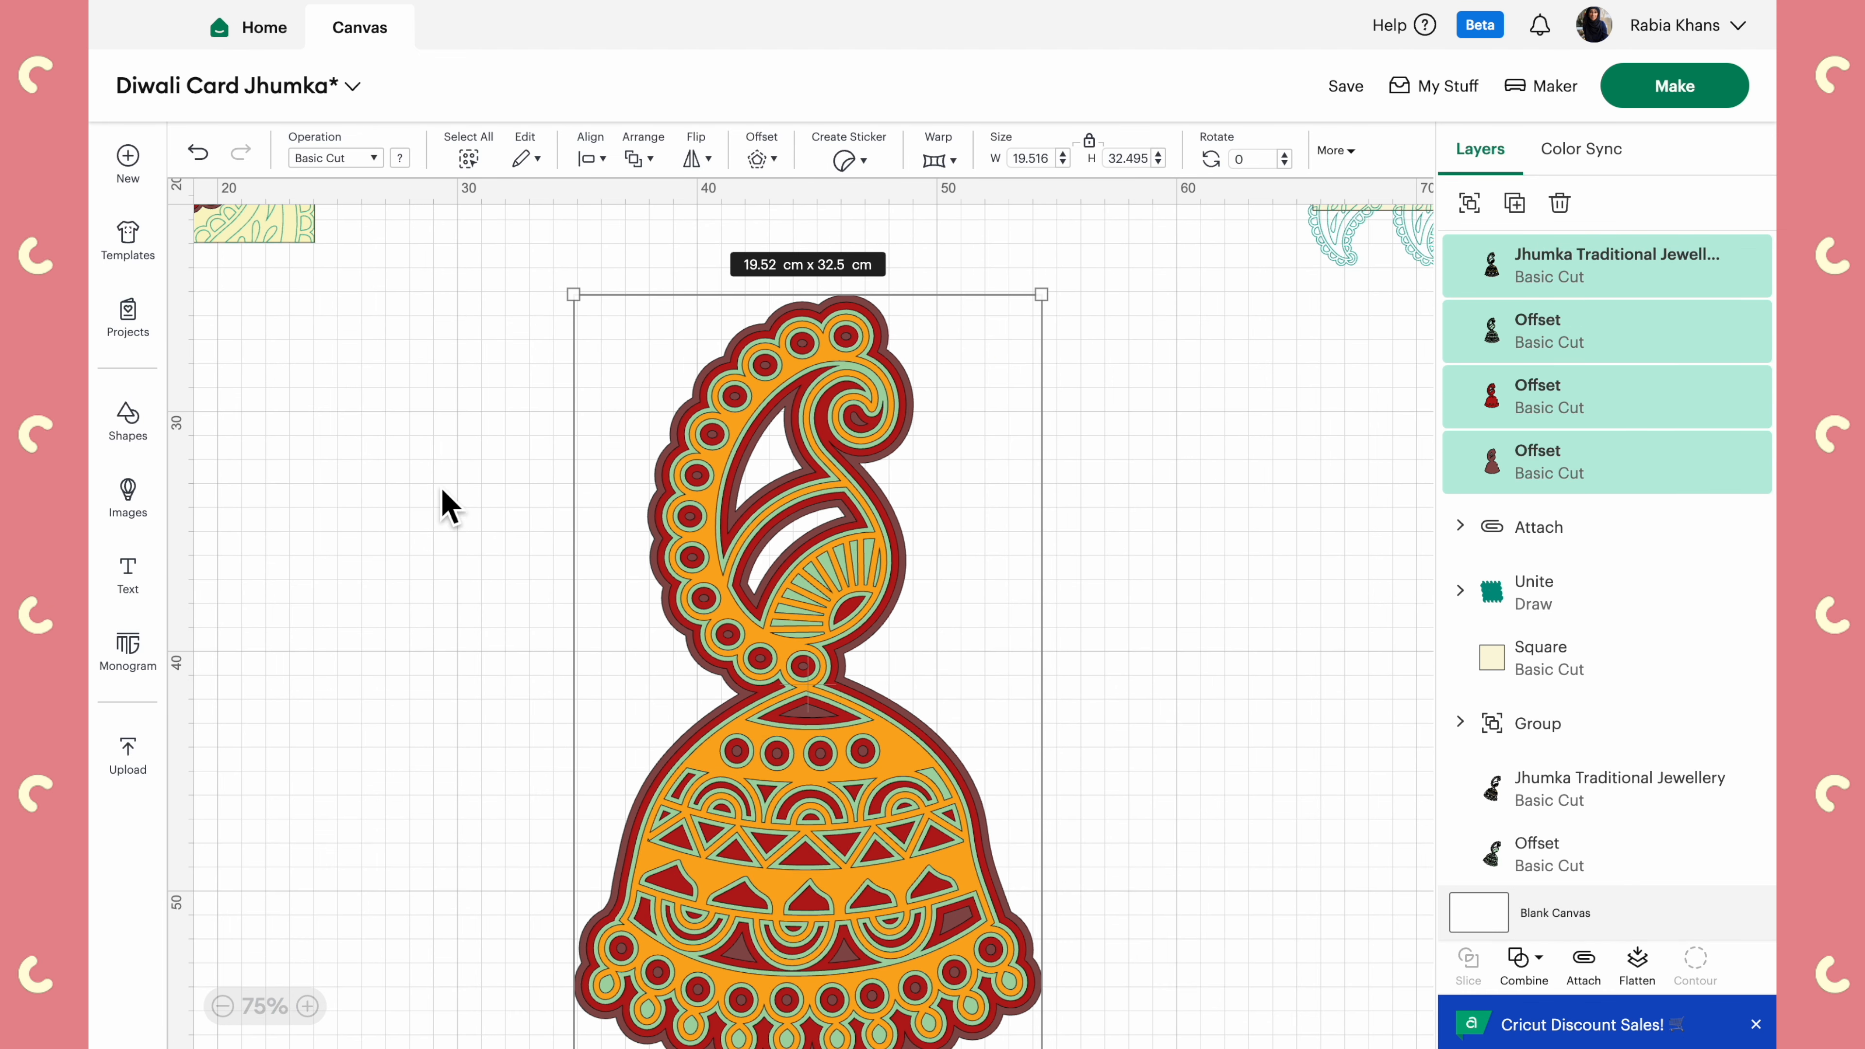
{"action": "left_click", "coordinate": [224, 1006]}
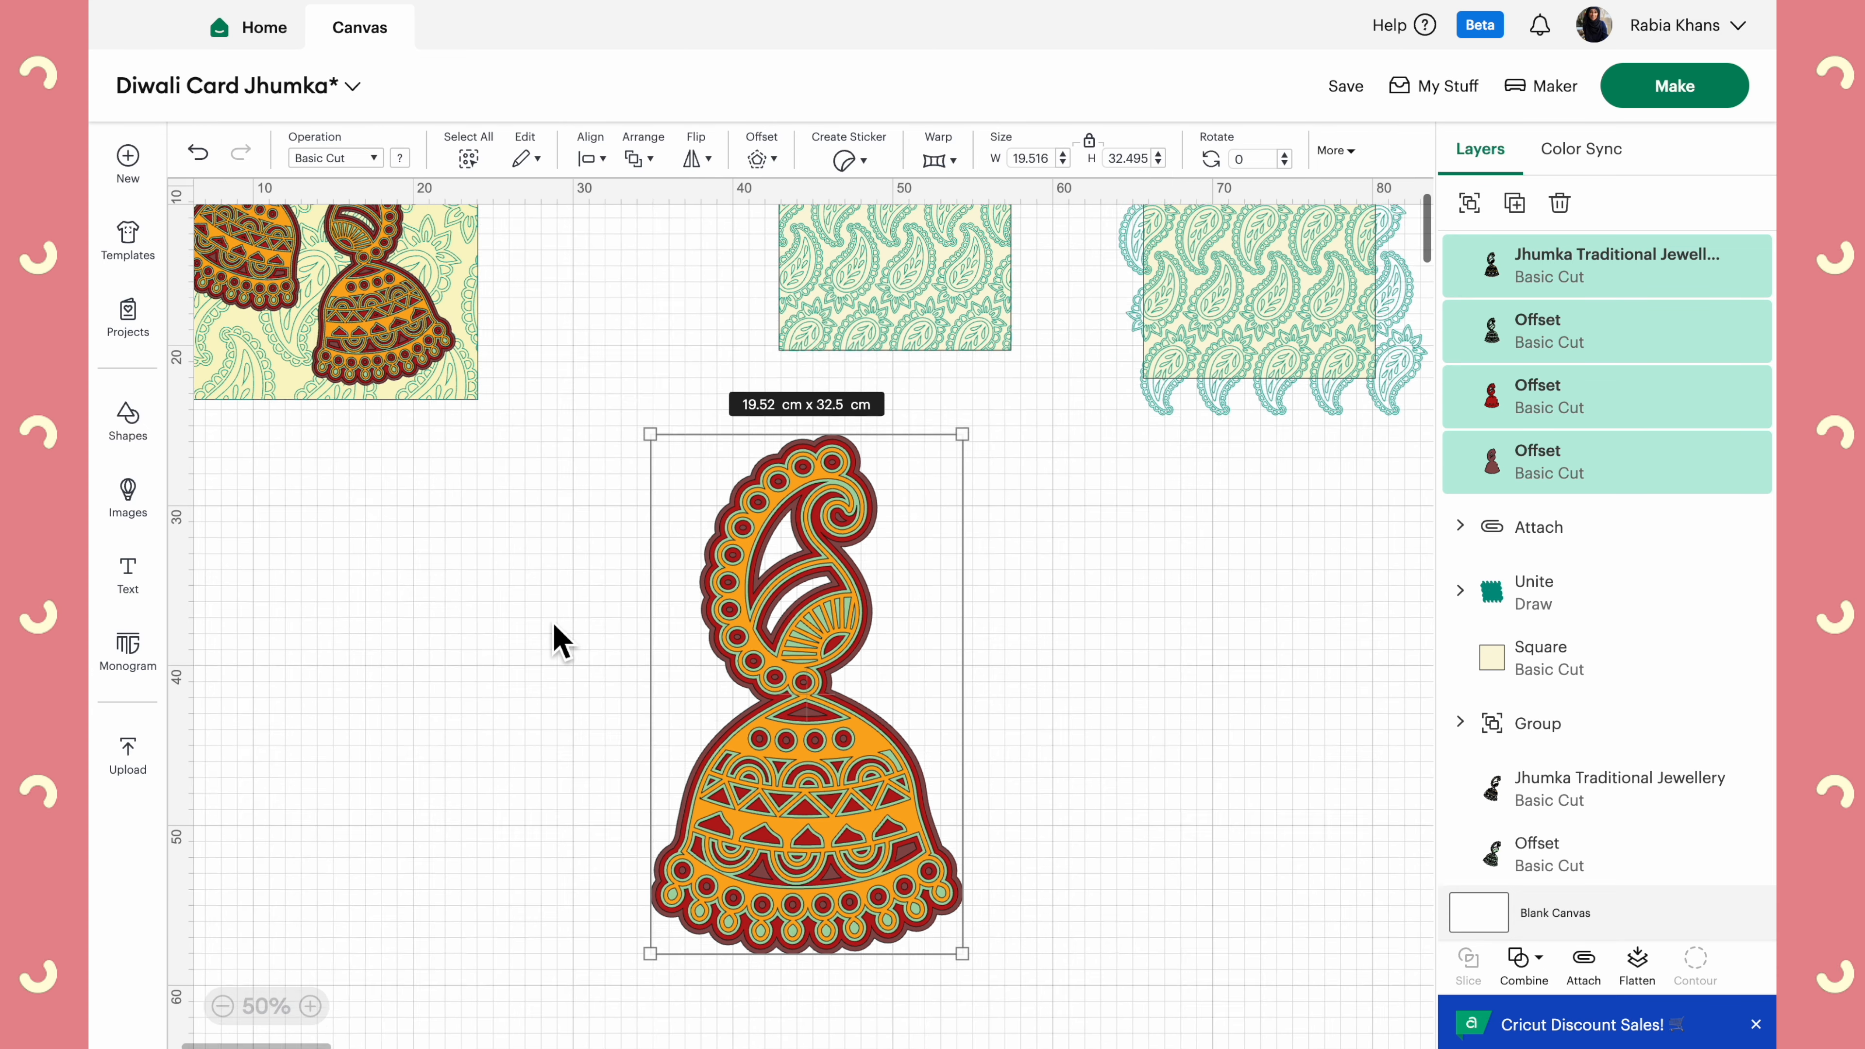
{"action": "left_click", "coordinate": [491, 791]}
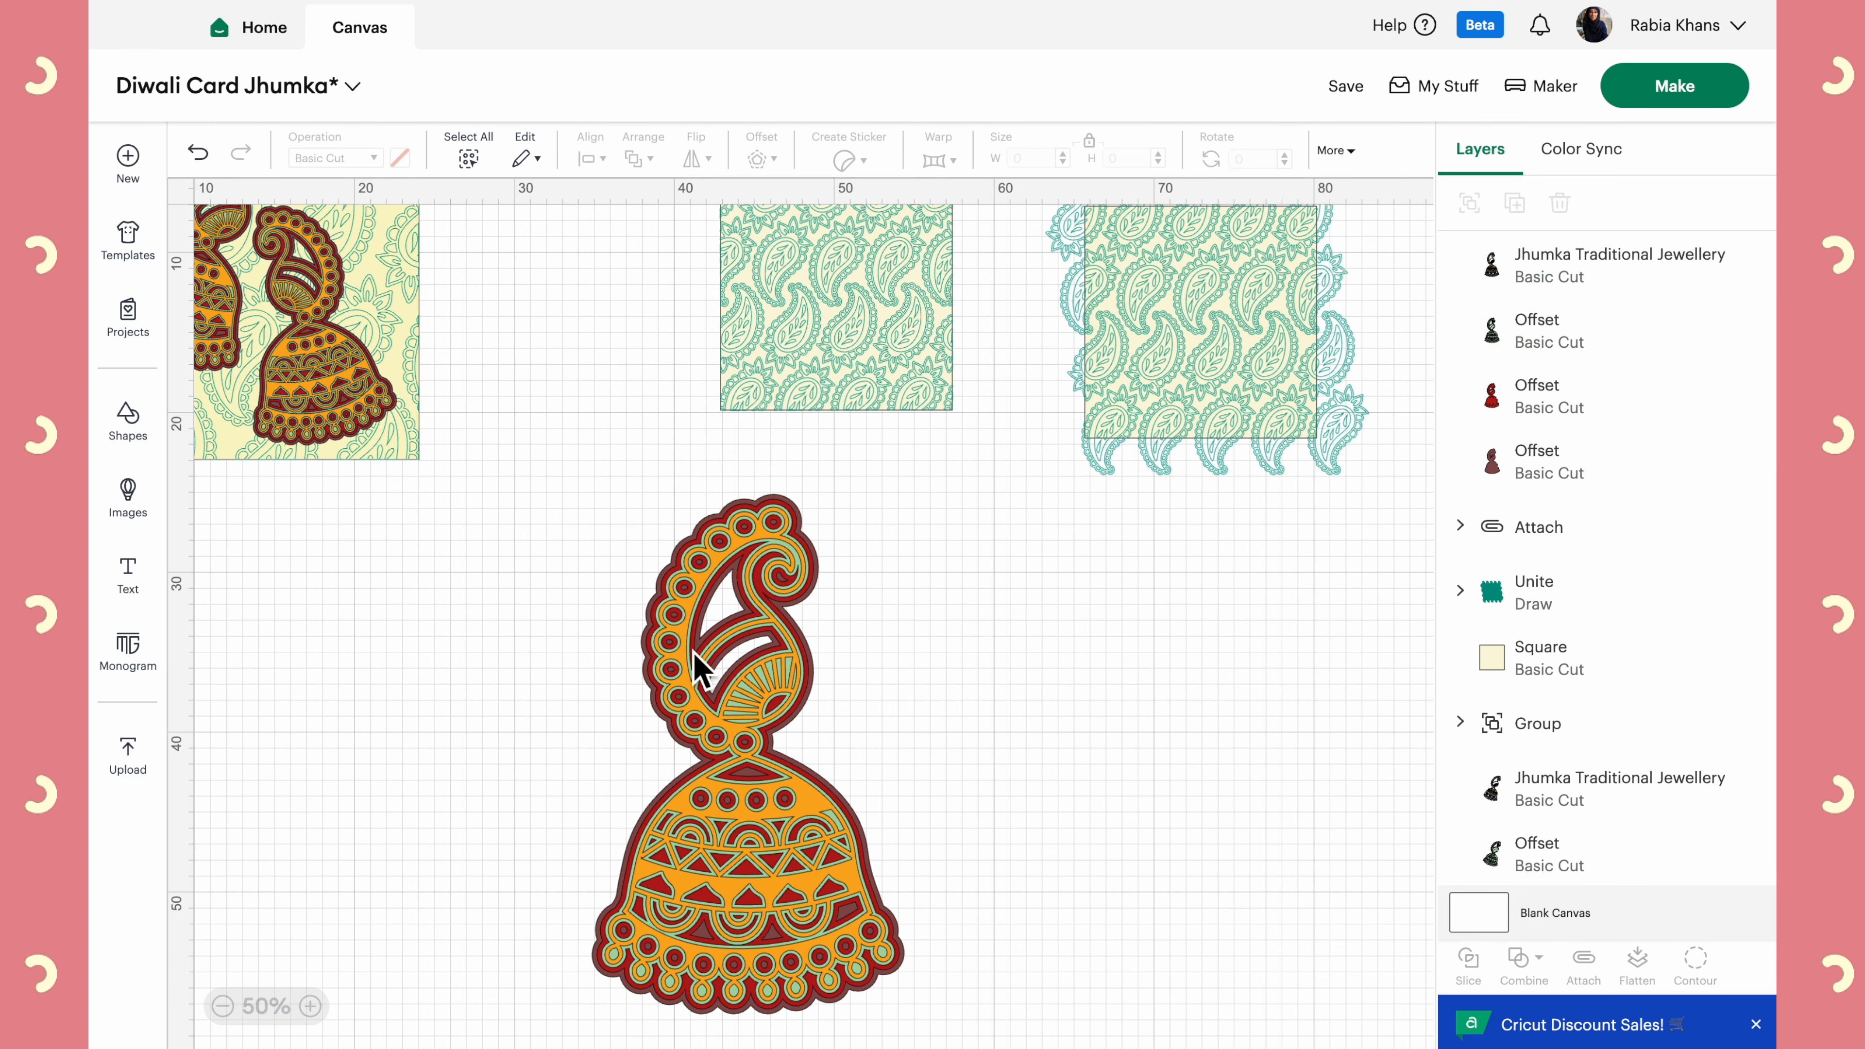
{"action": "scroll", "coordinate": [1006, 526], "scroll_direction": "up", "scroll_amount": 1}
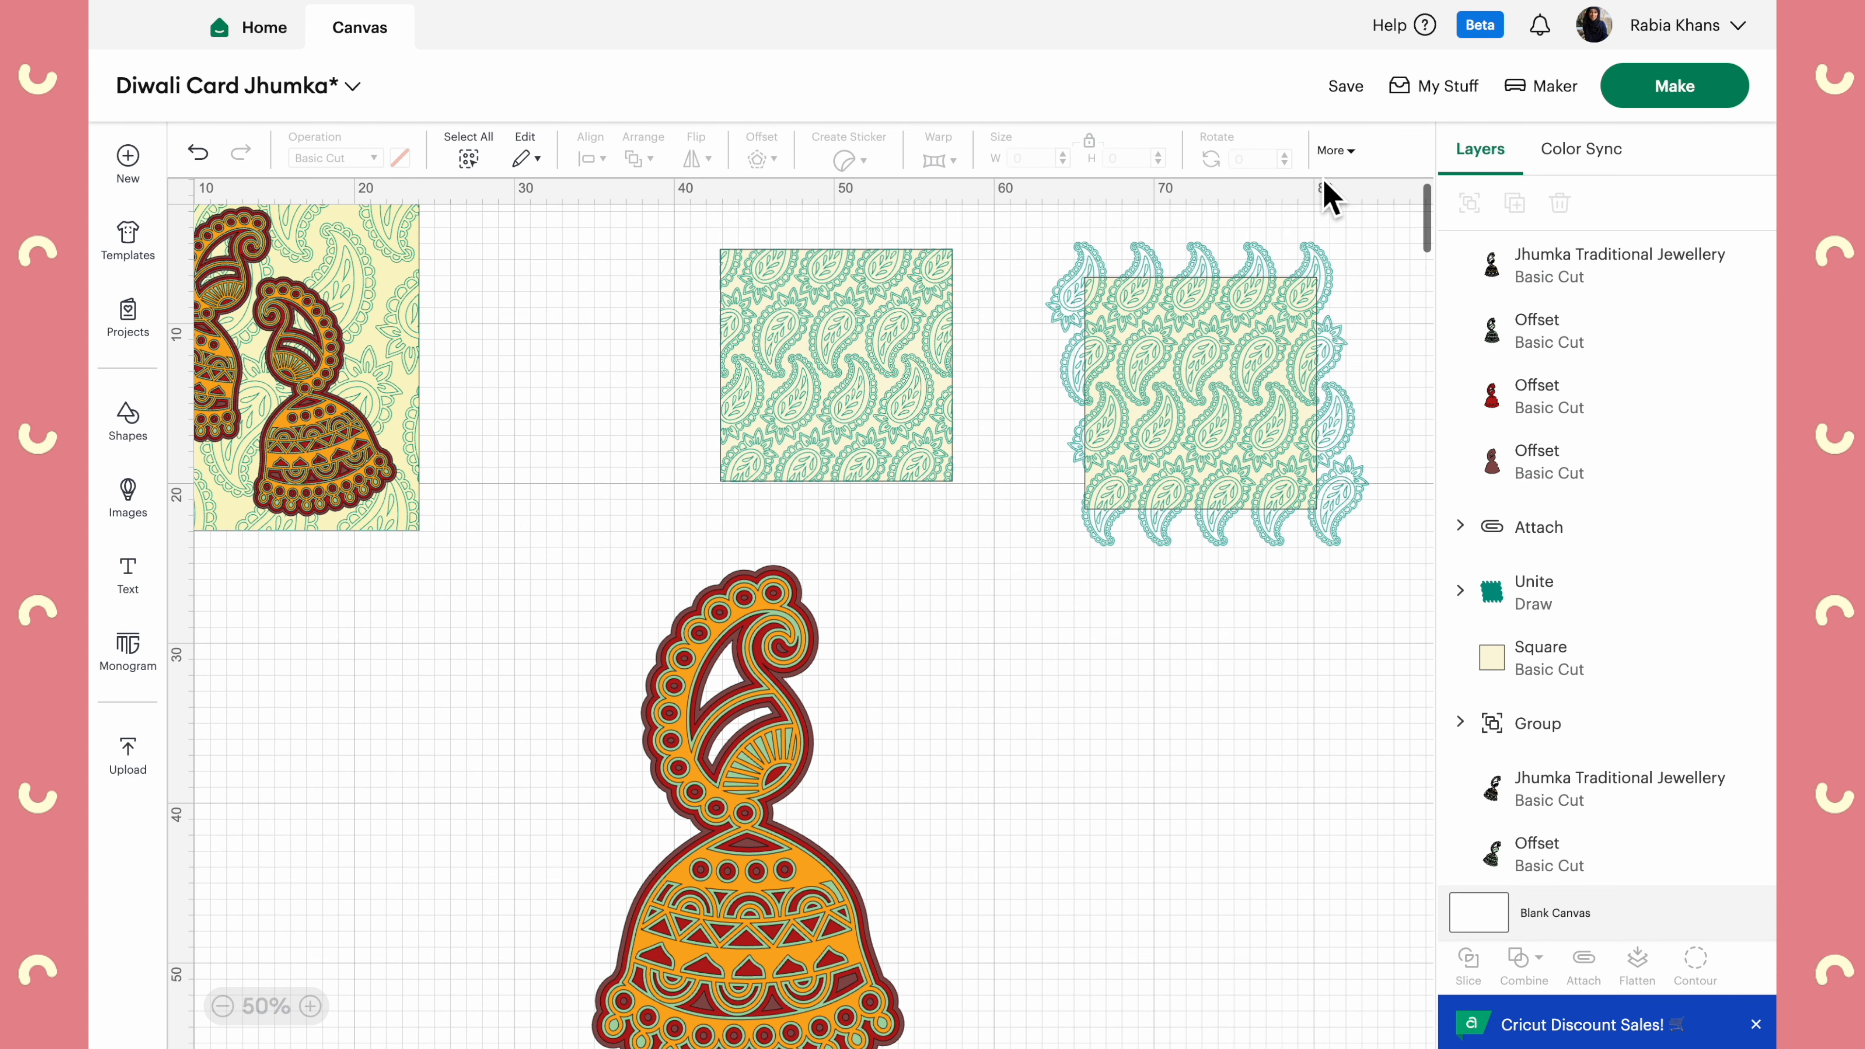
{"action": "left_click", "coordinate": [1347, 90]}
{"action": "left_click", "coordinate": [1327, 144]}
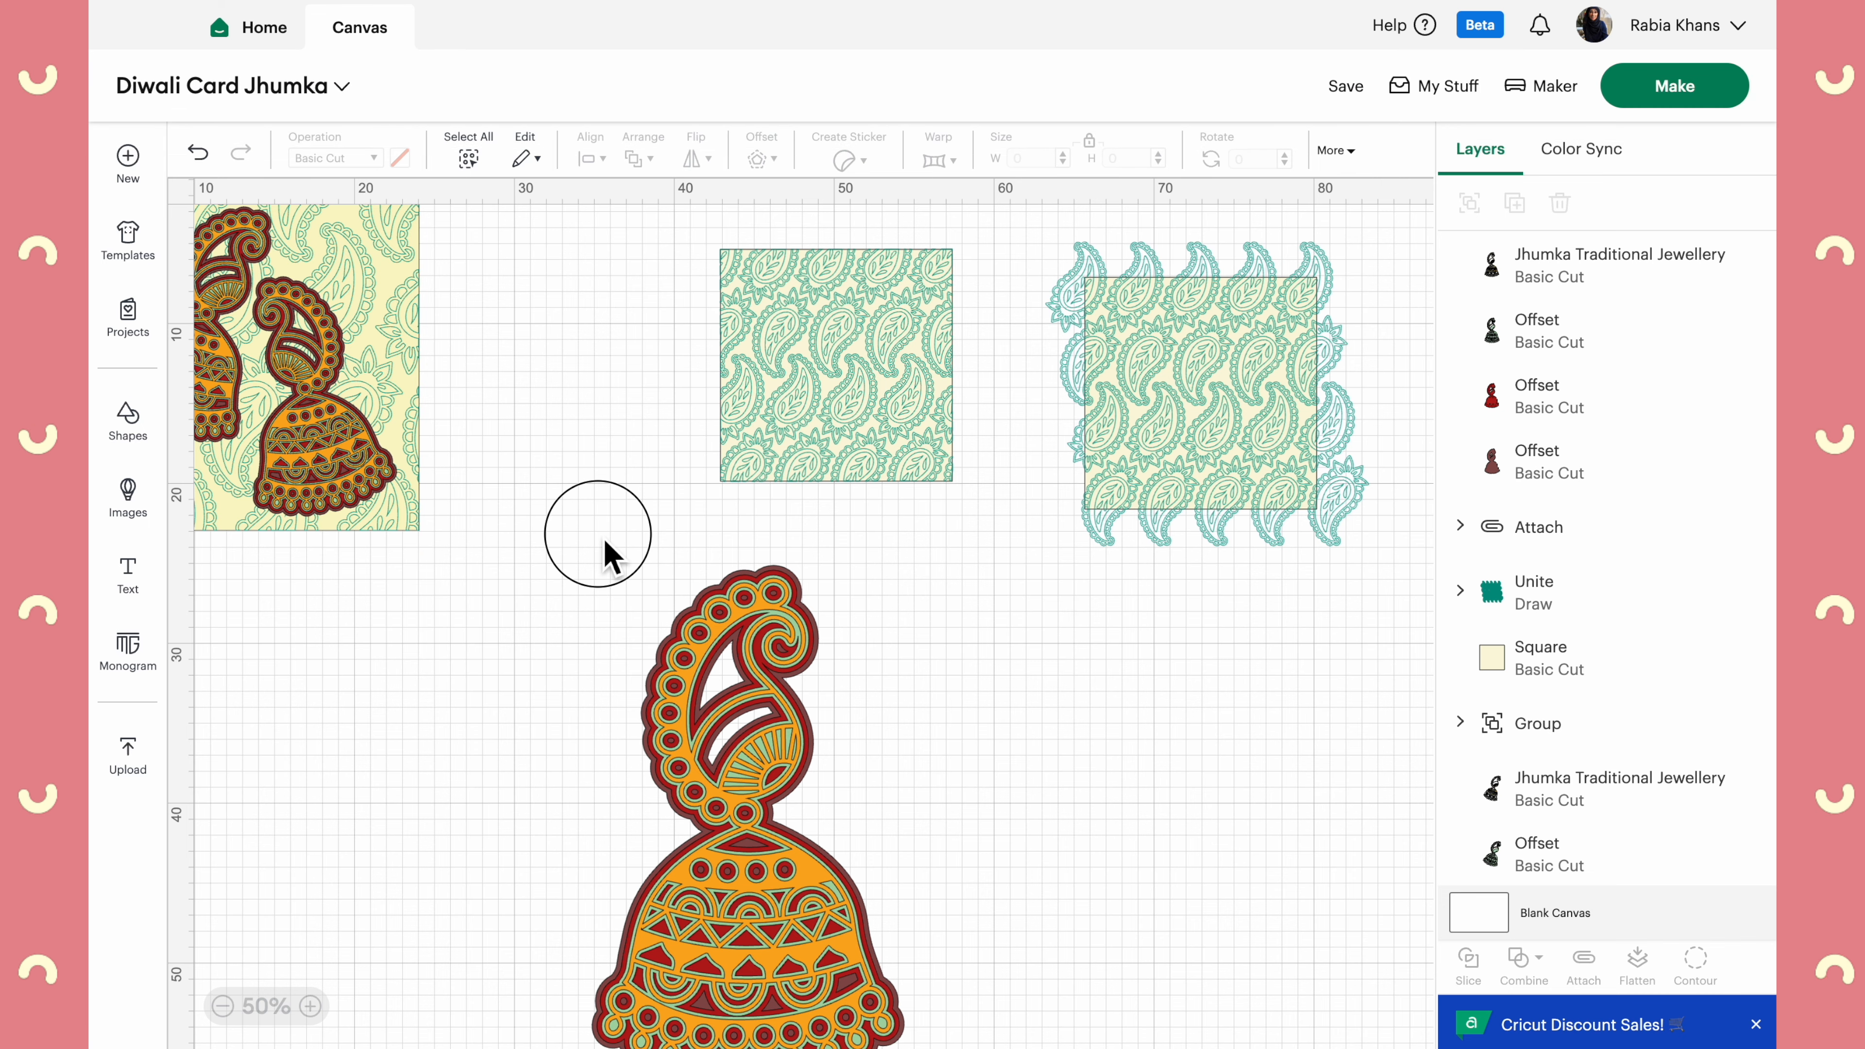
Group the four jhumka layers, scale the group to about 7.27 × 12.1 cm and place it on the square paisley background
{"action": "left_click_drag", "start_coordinate": [604, 542], "coordinate": [950, 999]}
{"action": "left_click", "coordinate": [1469, 203]}
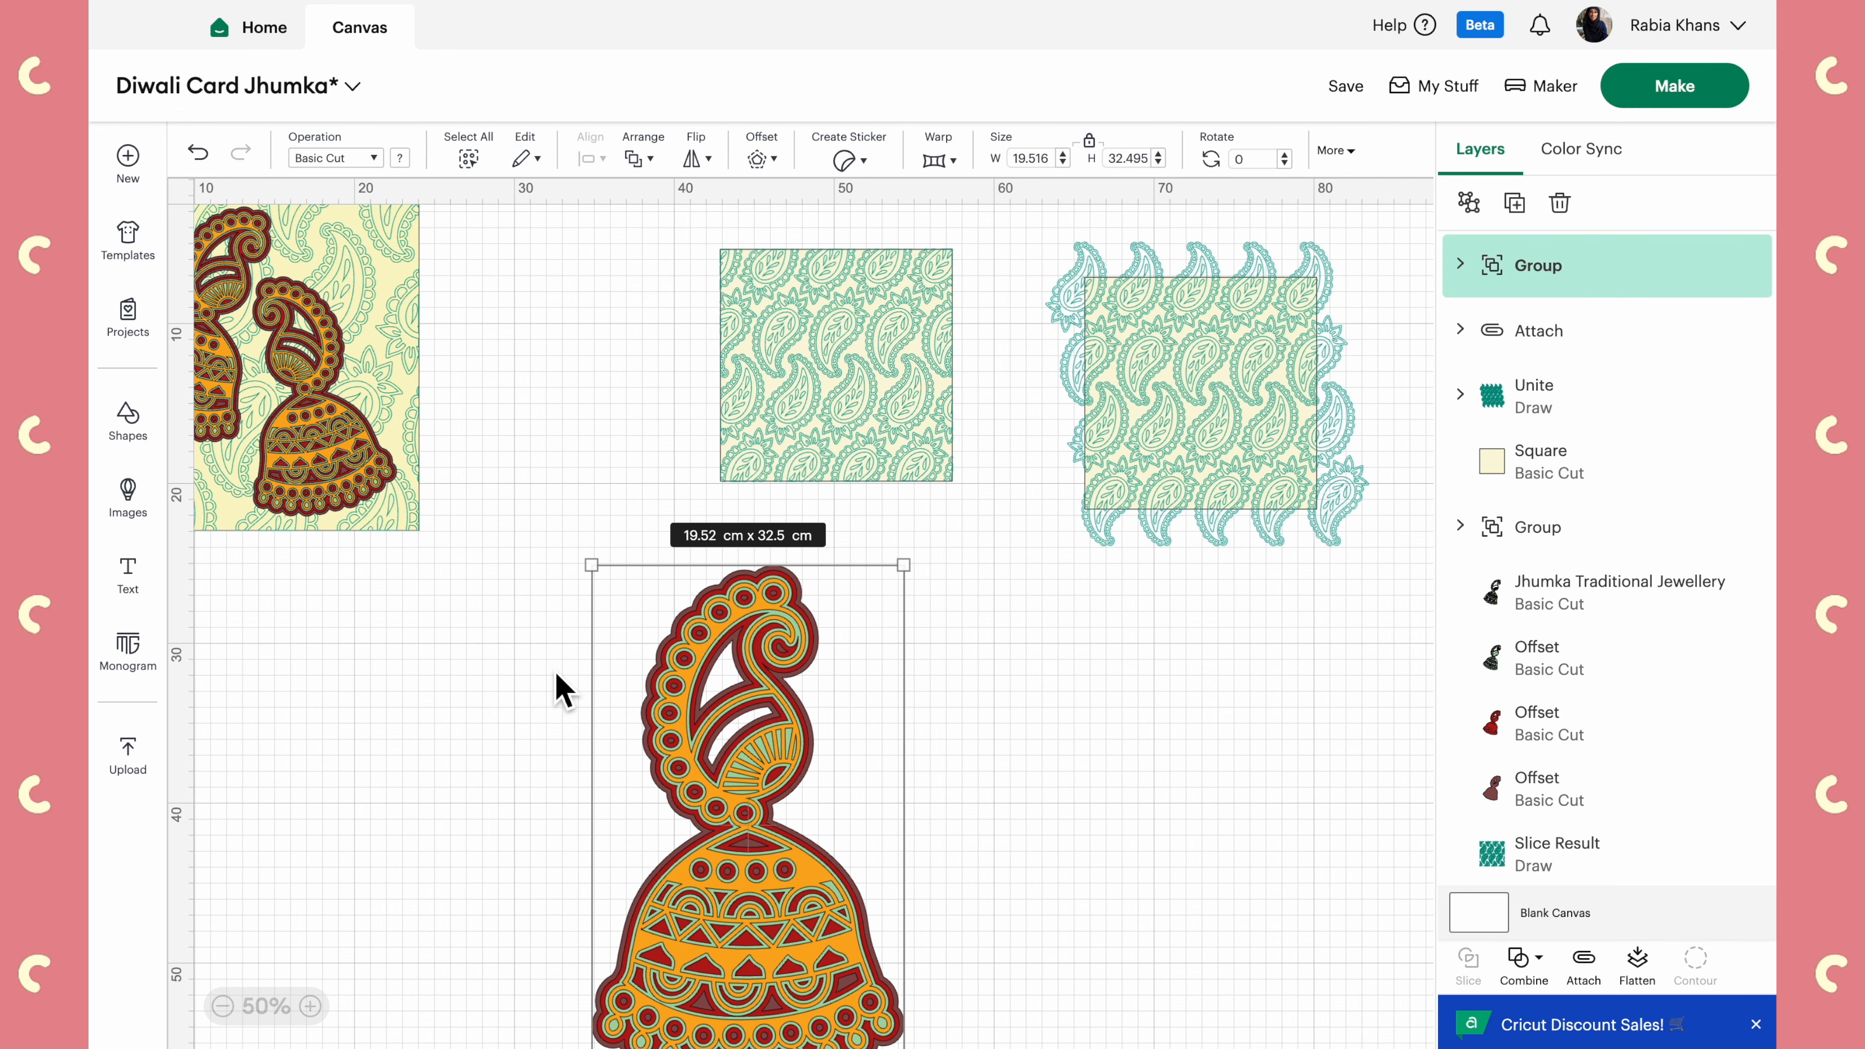
{"action": "left_click_drag", "start_coordinate": [593, 567], "coordinate": [816, 364]}
{"action": "left_click_drag", "start_coordinate": [866, 471], "coordinate": [825, 412]}
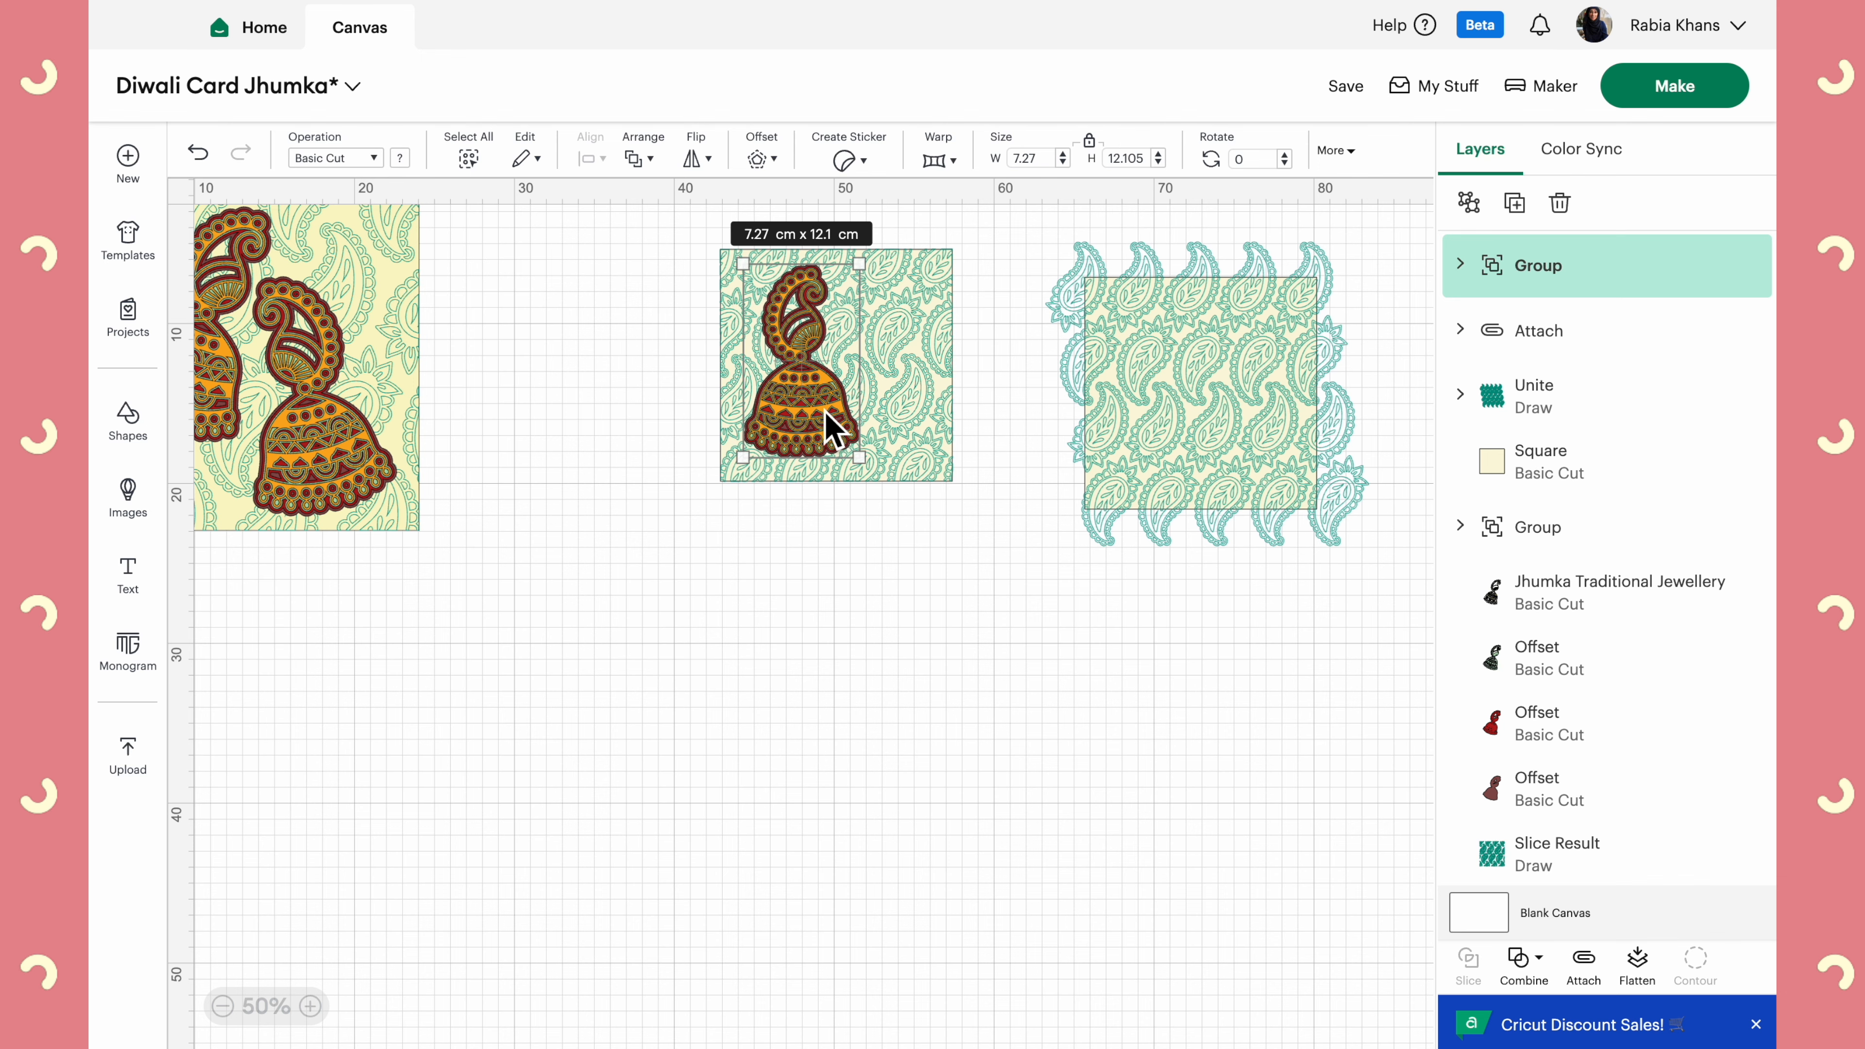
Shrink the grouped jhumka to about 6.17 × 10.27 cm and position it on the left half of the square paisley background
{"action": "left_click", "coordinate": [310, 1006]}
{"action": "left_click", "coordinate": [311, 1006]}
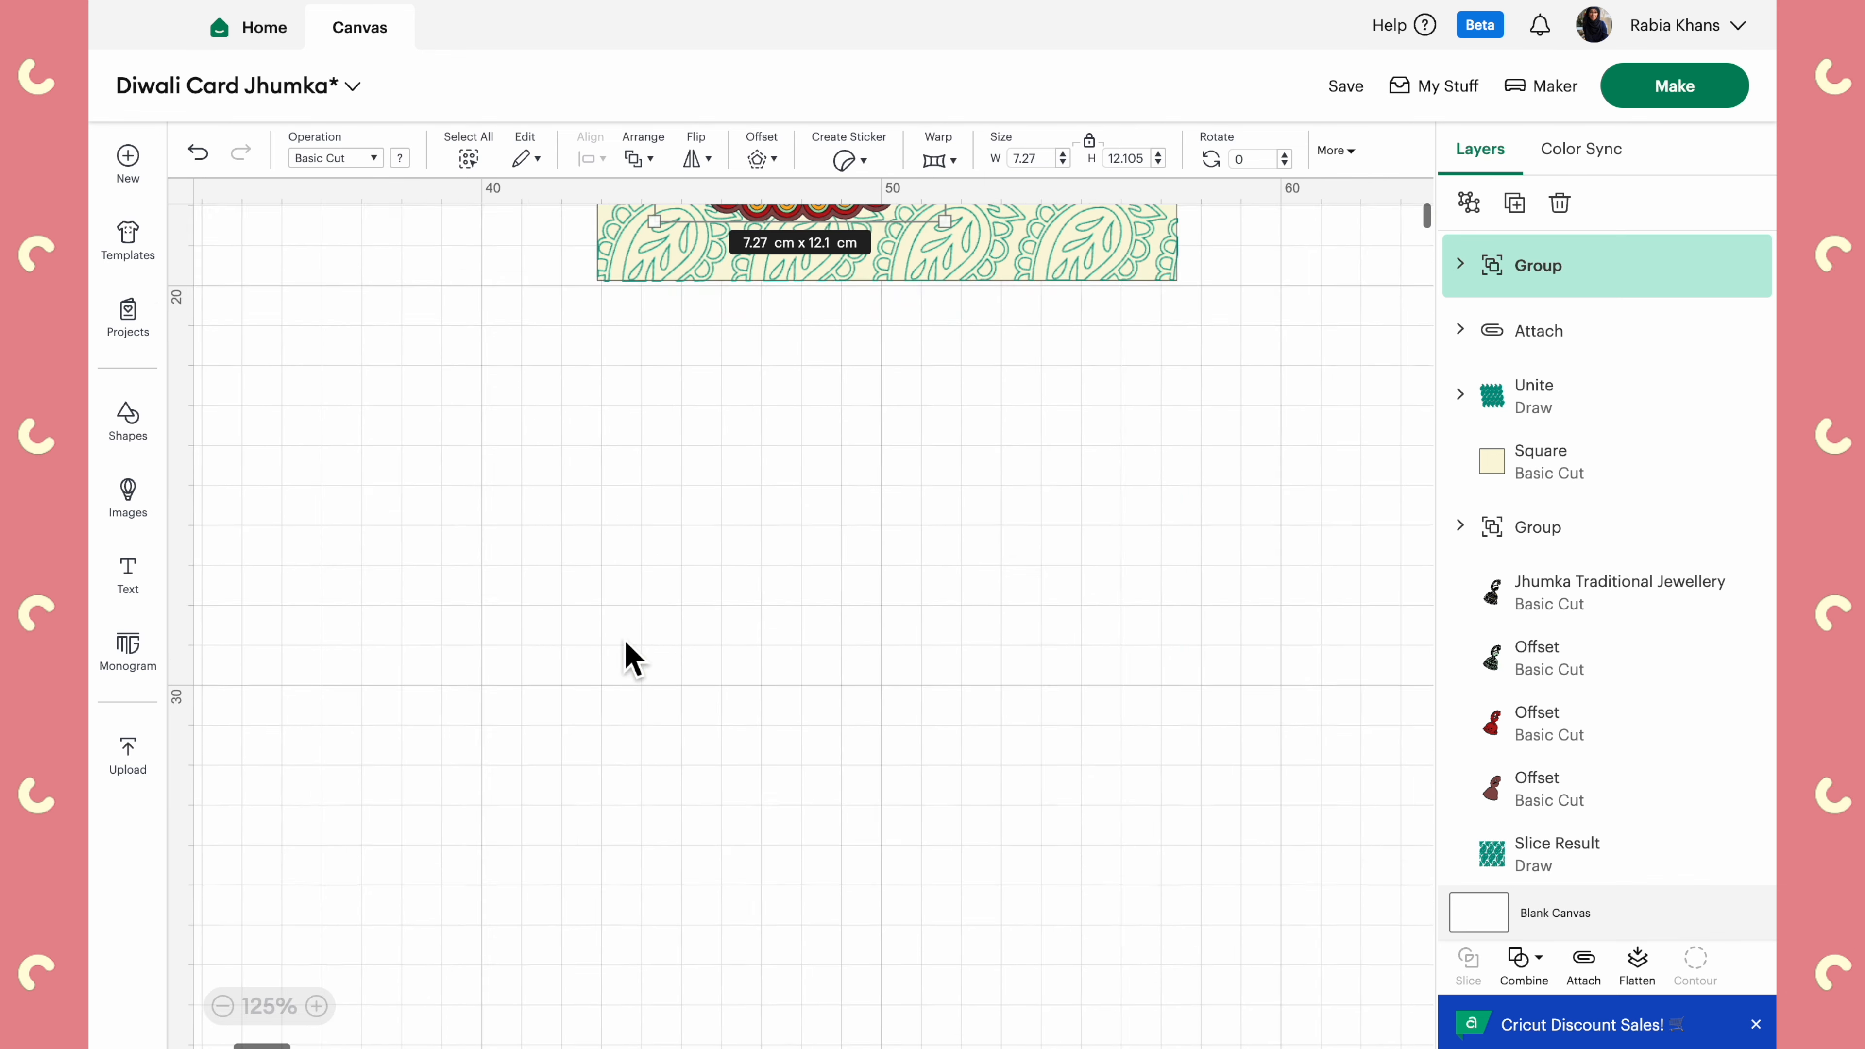
{"action": "scroll", "coordinate": [629, 658], "scroll_direction": "up", "scroll_amount": 10}
{"action": "left_click_drag", "start_coordinate": [907, 338], "coordinate": [863, 433]}
{"action": "left_click_drag", "start_coordinate": [708, 533], "coordinate": [737, 502]}
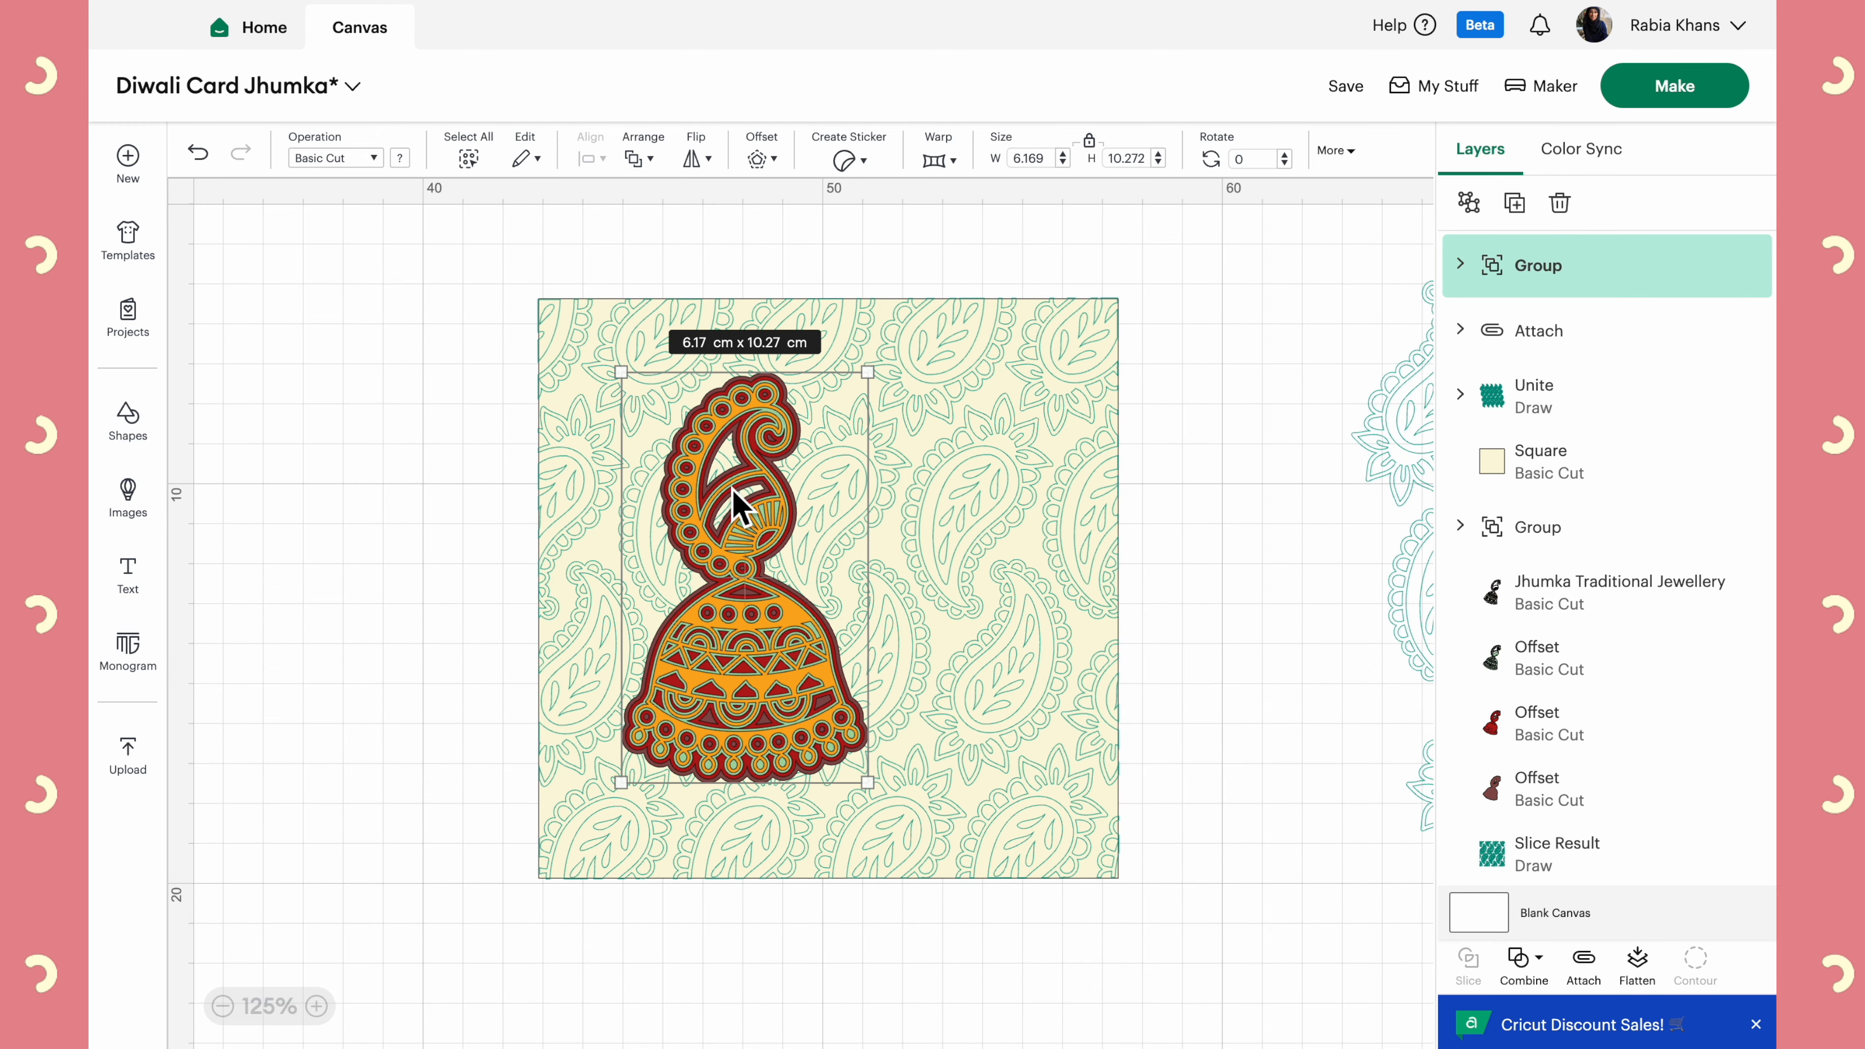
Enlarge the grouped jhumka to about 7.44 × 12.39 cm and reposition it on the left half of the paisley square
{"action": "left_click_drag", "start_coordinate": [881, 386], "coordinate": [927, 345]}
{"action": "left_click_drag", "start_coordinate": [766, 441], "coordinate": [724, 479]}
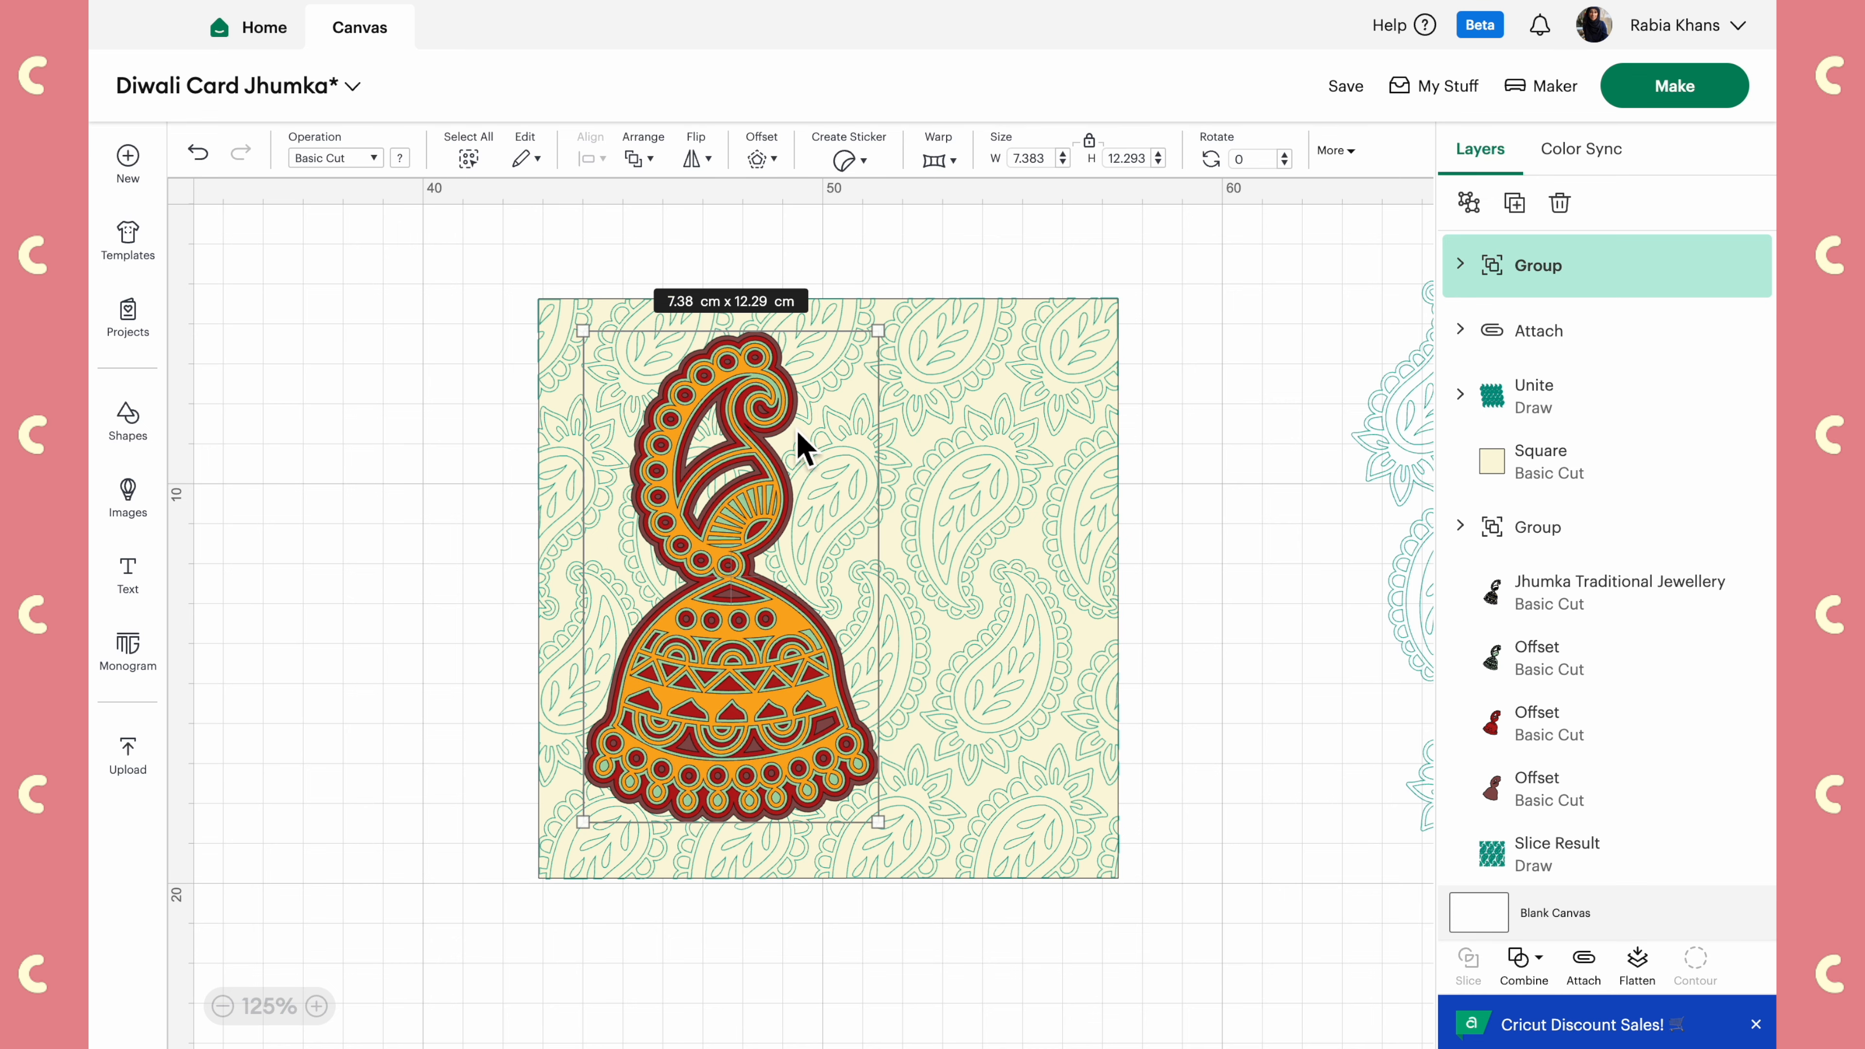
{"action": "left_click_drag", "start_coordinate": [891, 358], "coordinate": [888, 351]}
{"action": "left_click_drag", "start_coordinate": [745, 467], "coordinate": [757, 465]}
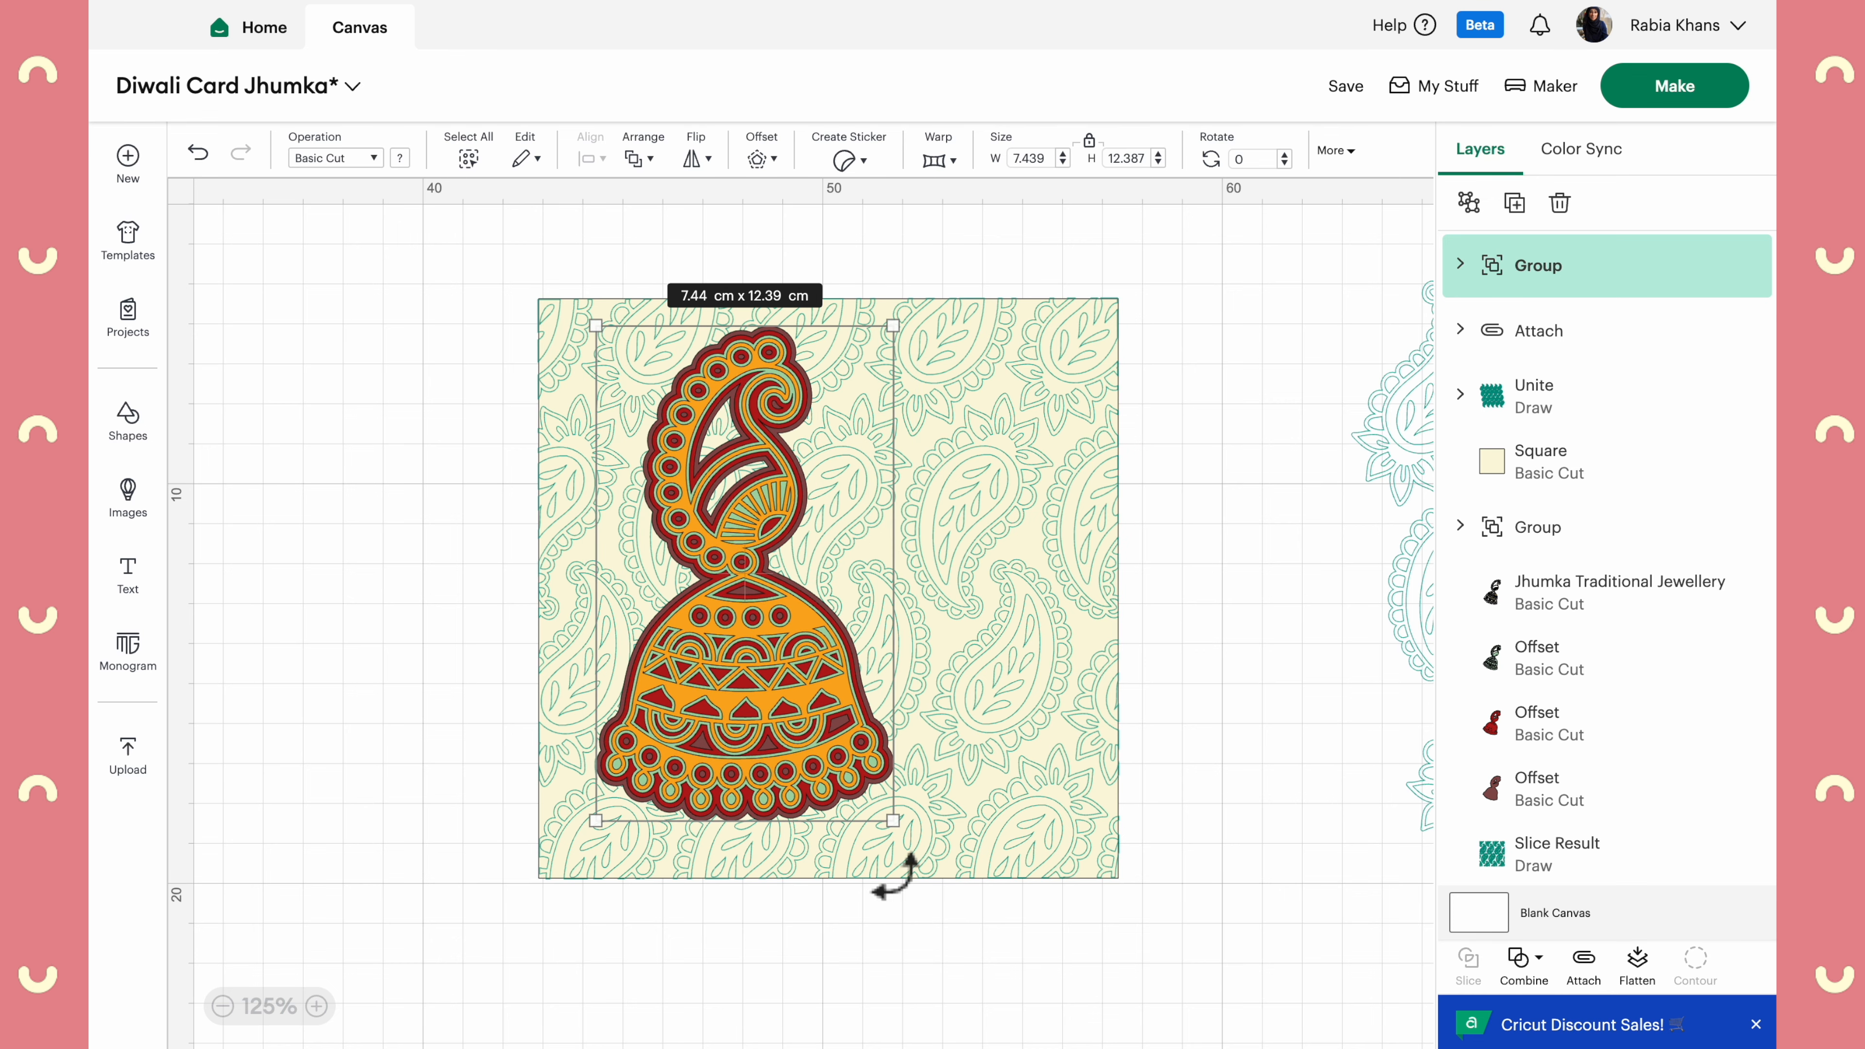
Try tilting the jhumka clockwise by about 12.5°, and rotate it back to nearly upright
{"action": "left_click_drag", "start_coordinate": [925, 849], "coordinate": [848, 844]}
{"action": "left_click_drag", "start_coordinate": [771, 754], "coordinate": [757, 750]}
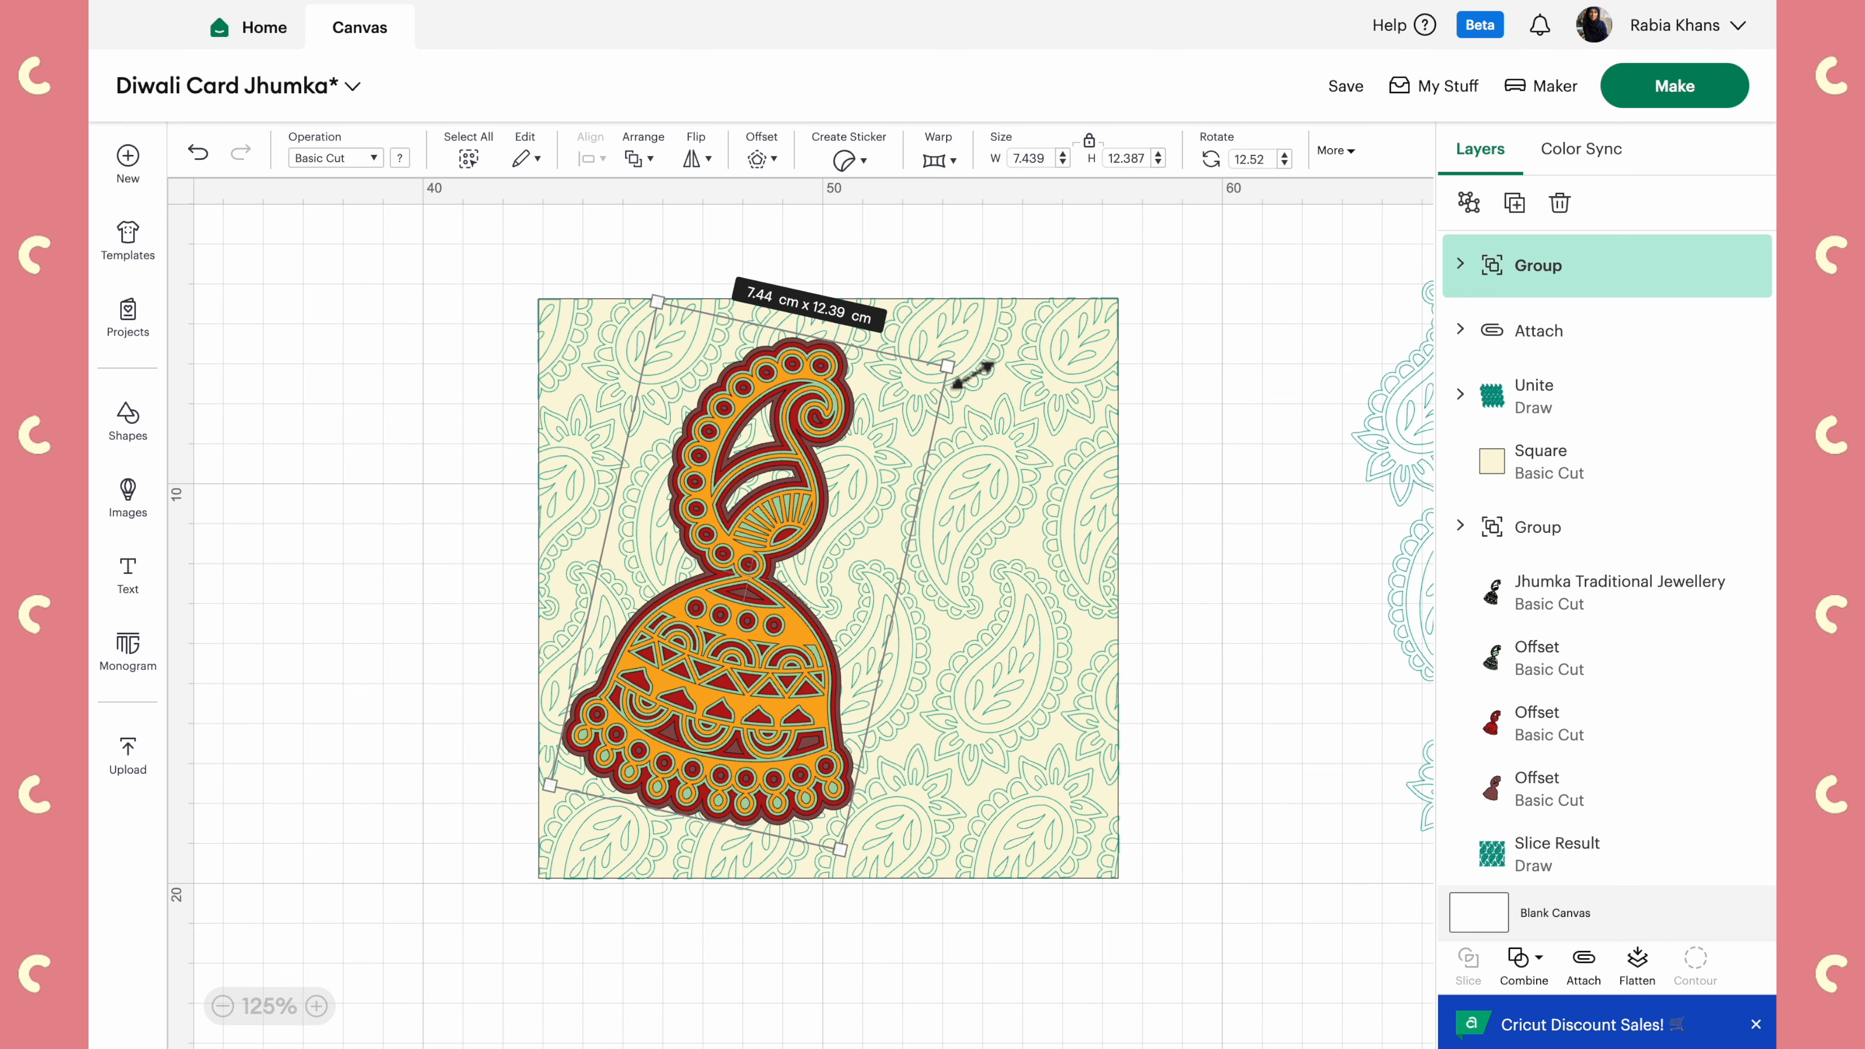
{"action": "left_click_drag", "start_coordinate": [980, 364], "coordinate": [938, 330]}
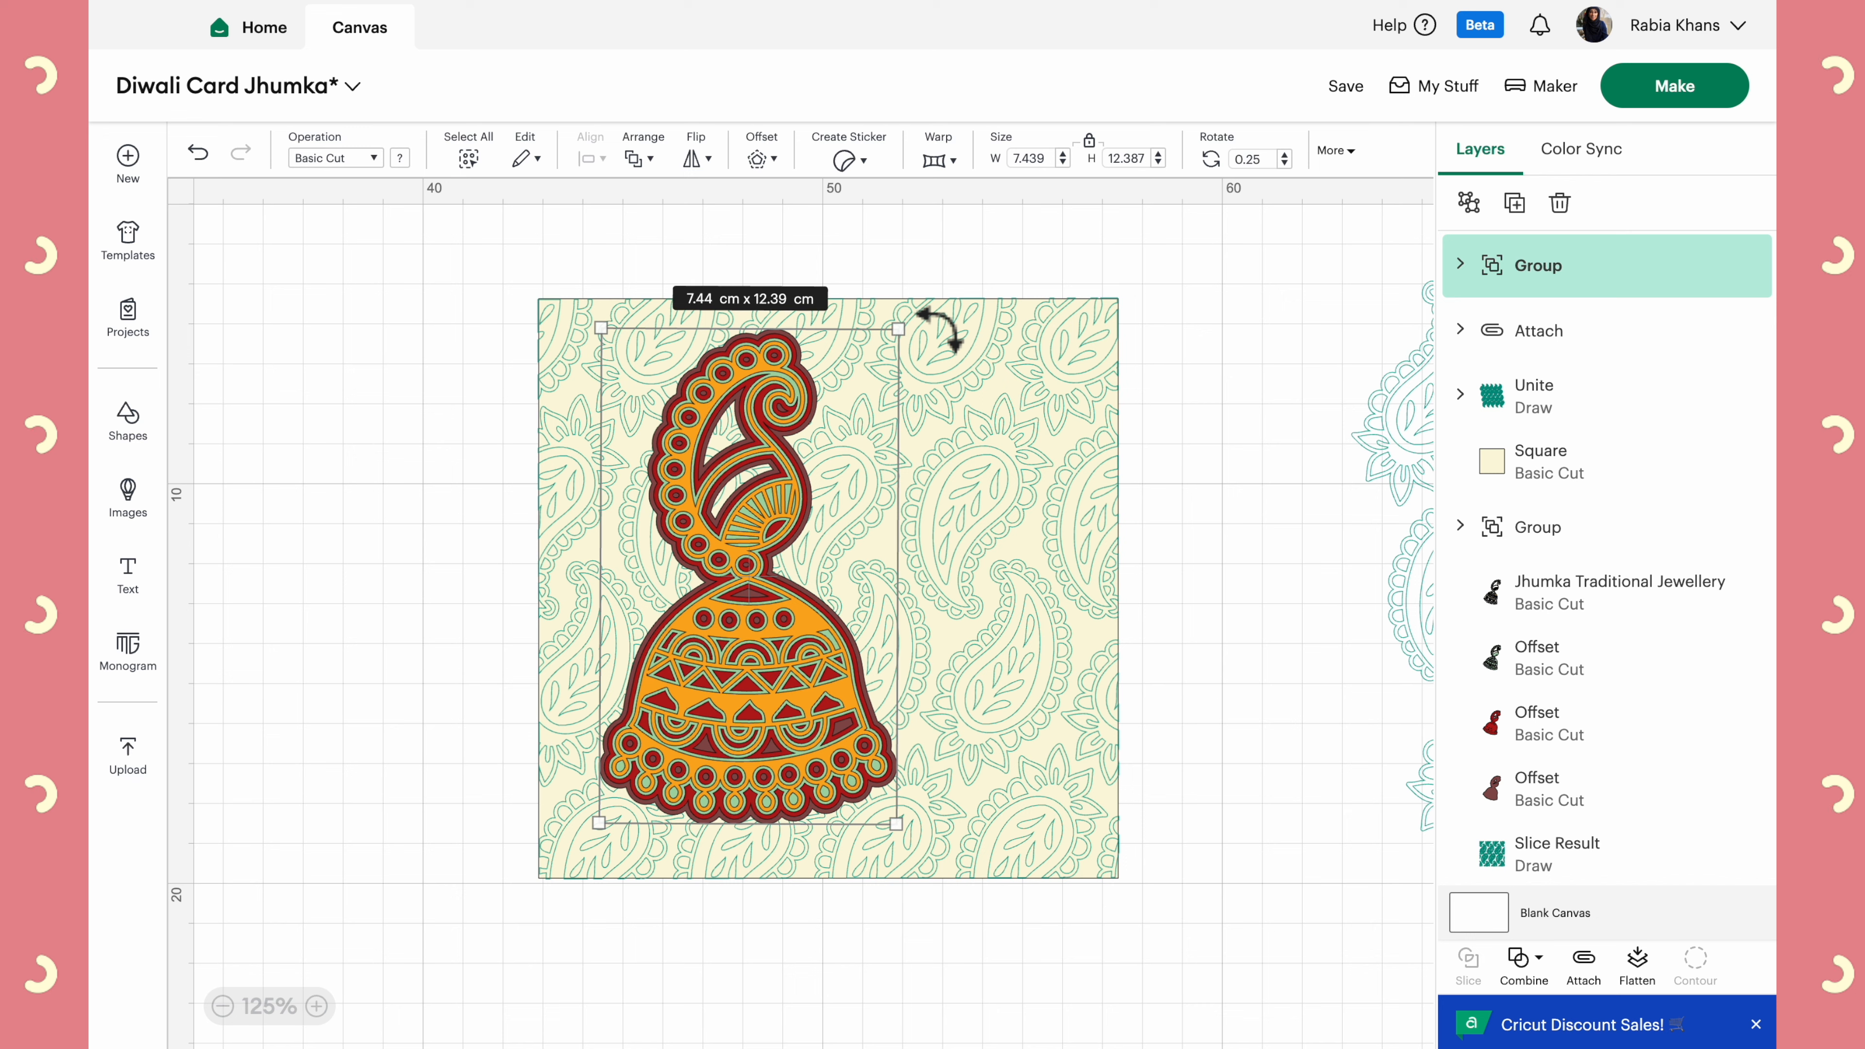
Duplicate the jhumka group, flip the copy horizontally and place it on the right half of the paisley square
{"action": "key", "text": "ctrl+c"}
{"action": "key", "text": "ctrl+v"}
{"action": "left_click", "coordinate": [702, 162]}
{"action": "left_click_drag", "start_coordinate": [322, 482], "coordinate": [965, 634]}
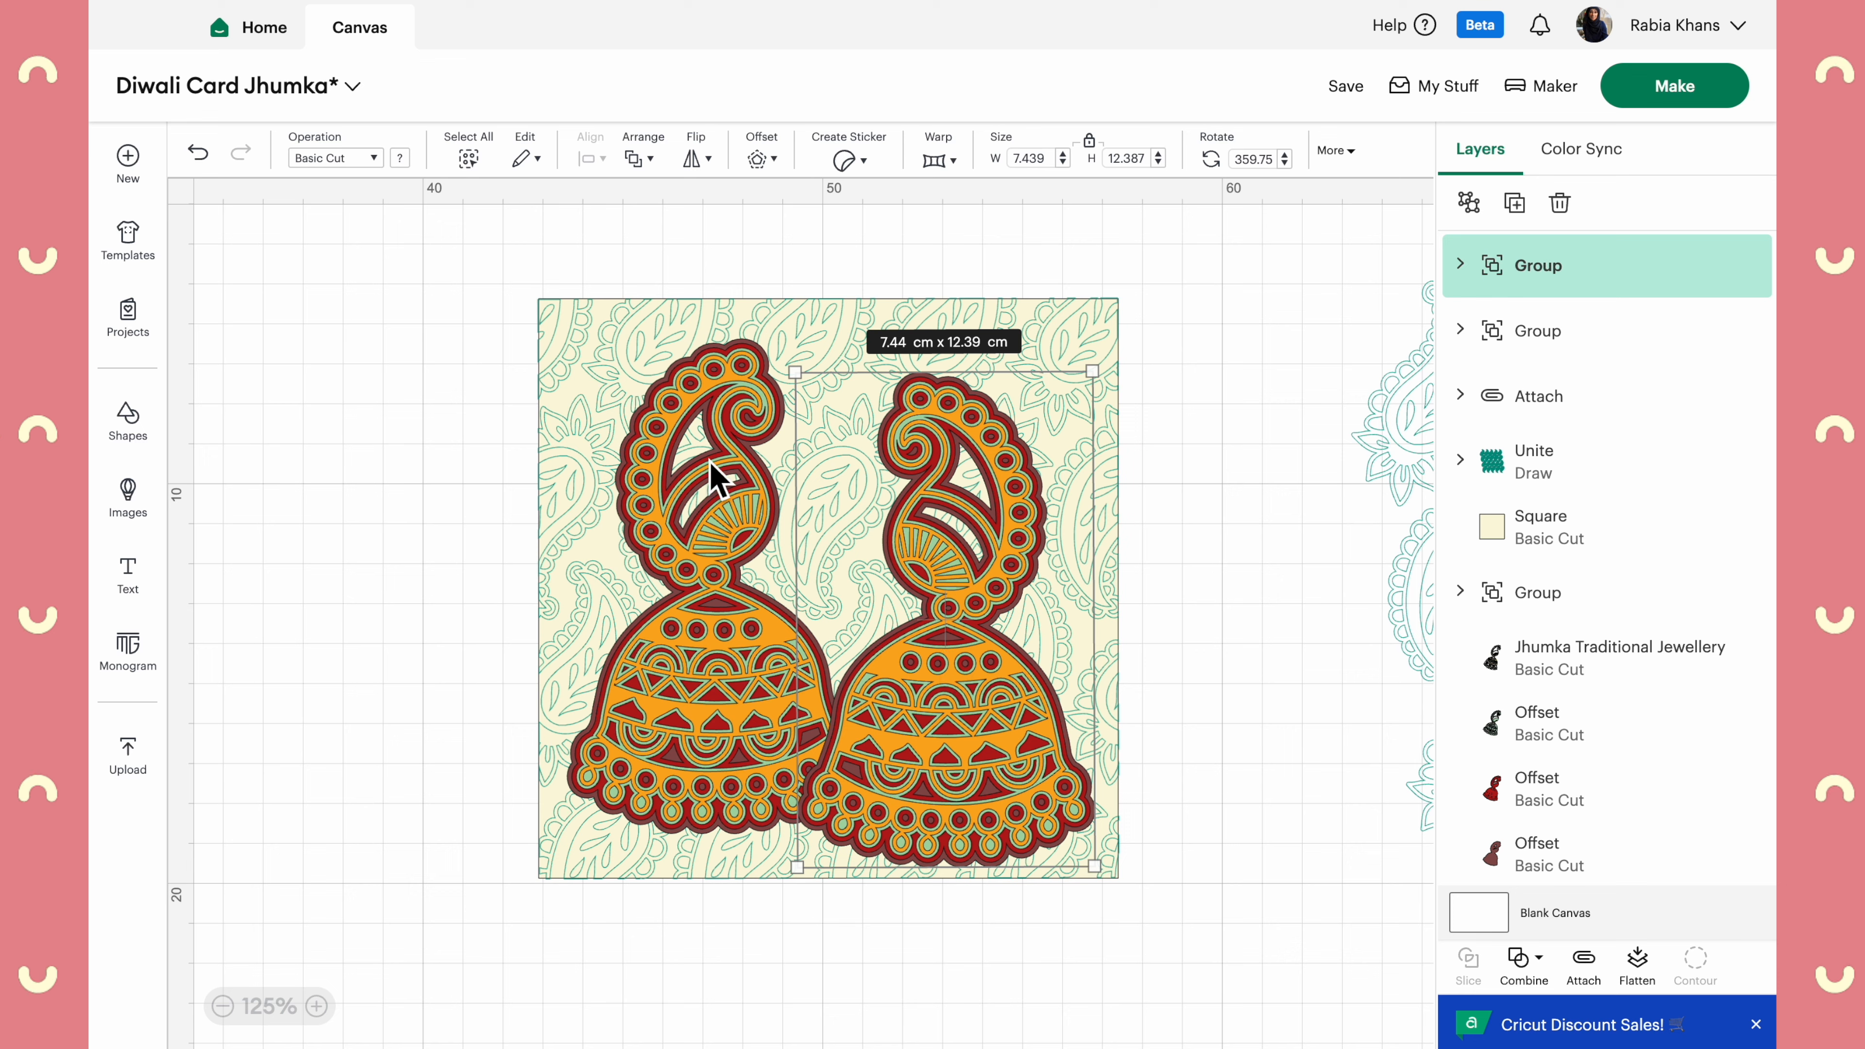
Scale both jhumkas down together to about 6.82 × 11.36 cm each and deselect them
{"action": "left_click", "coordinate": [713, 502], "text": "shift"}
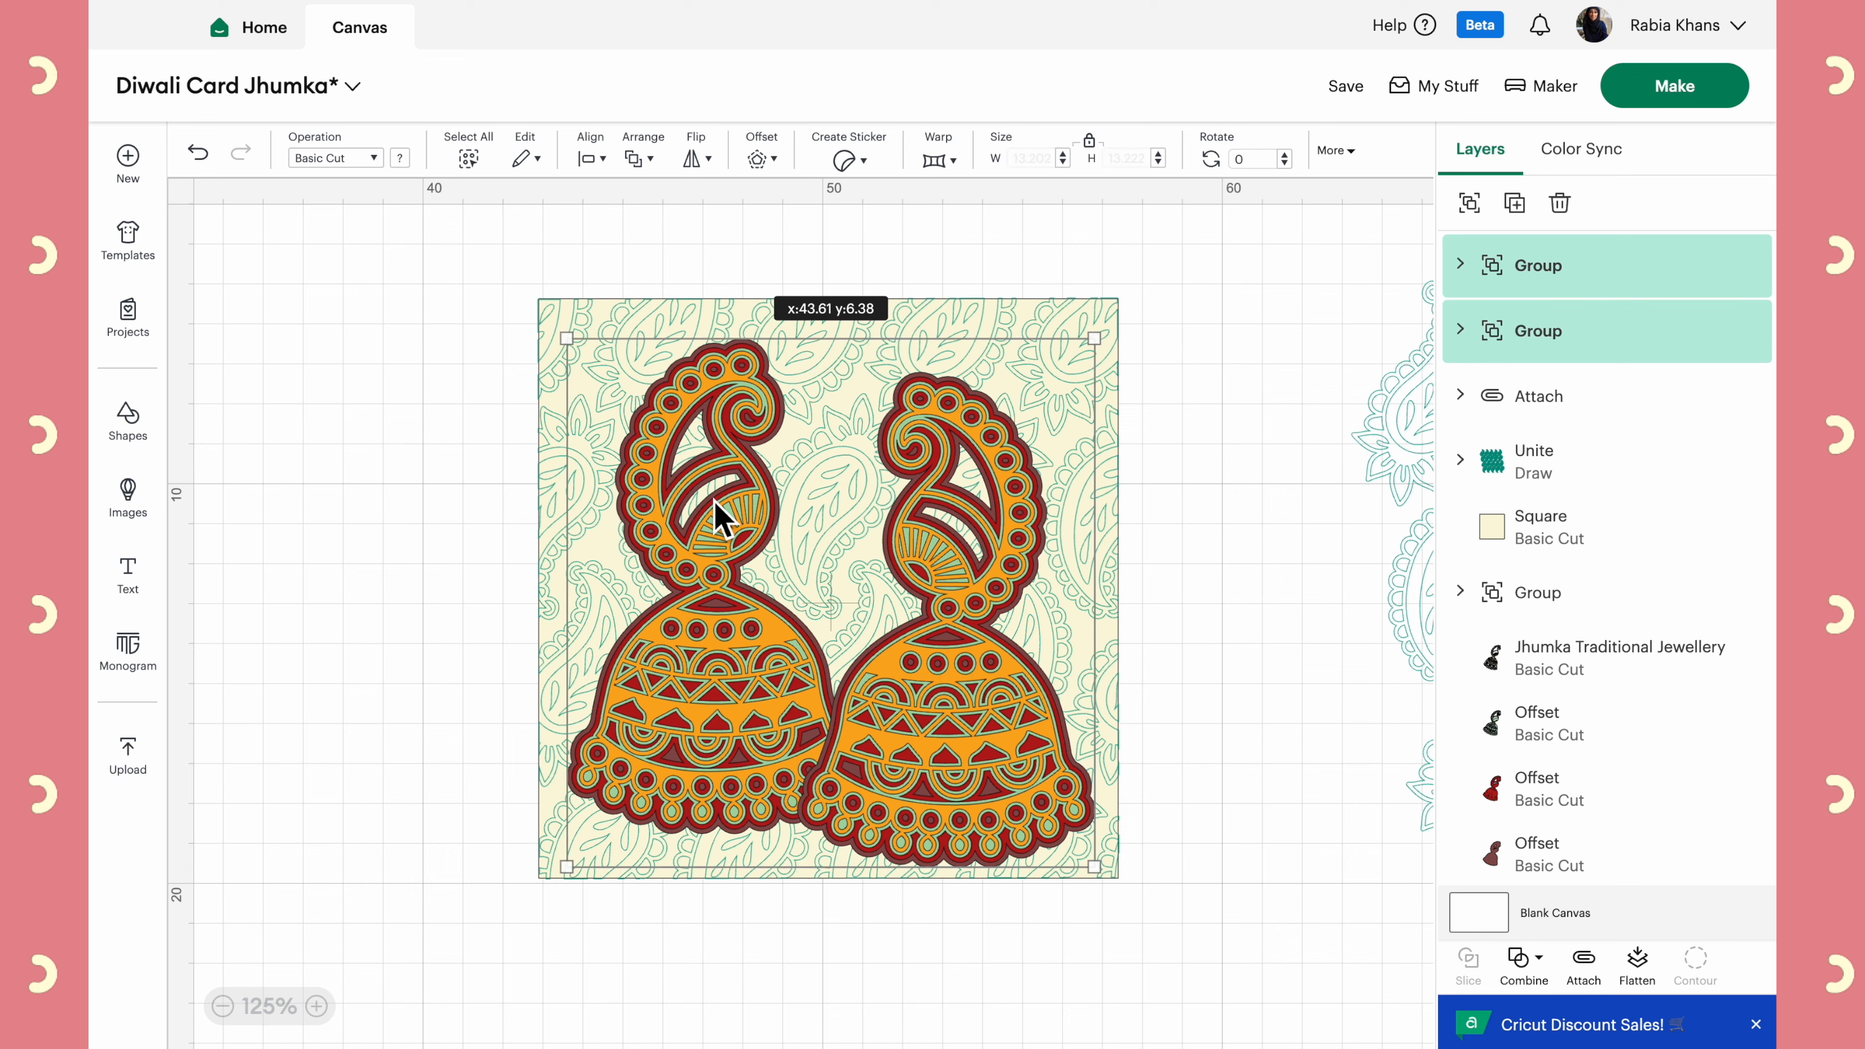
{"action": "left_click_drag", "start_coordinate": [568, 339], "coordinate": [633, 395]}
{"action": "left_click", "coordinate": [444, 459]}
Tilt the left jhumka clockwise and the mirrored one counterclockwise to about 351°, positioning them side by side on the card
{"action": "left_click_drag", "start_coordinate": [760, 655], "coordinate": [766, 619]}
{"action": "left_click_drag", "start_coordinate": [866, 334], "coordinate": [920, 384]}
{"action": "left_click_drag", "start_coordinate": [980, 514], "coordinate": [945, 511]}
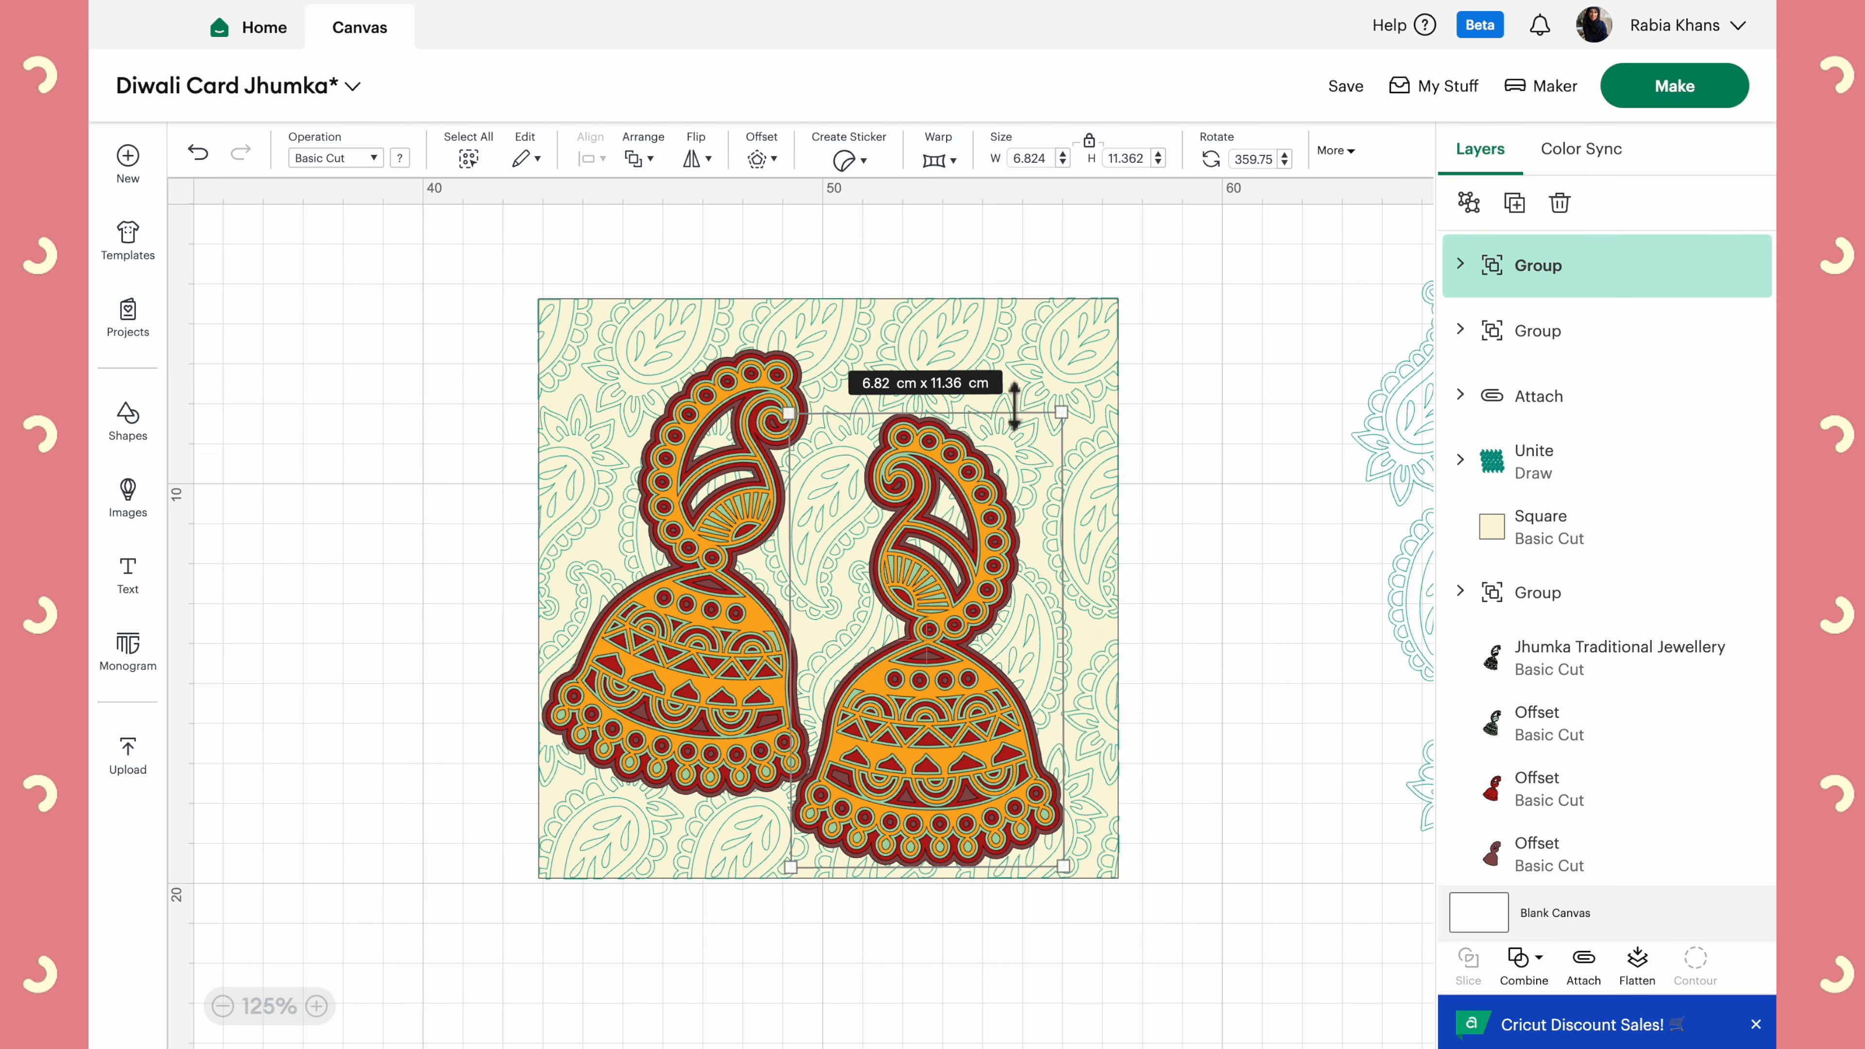
{"action": "left_click_drag", "start_coordinate": [1094, 413], "coordinate": [1058, 367]}
{"action": "left_click_drag", "start_coordinate": [946, 526], "coordinate": [931, 520]}
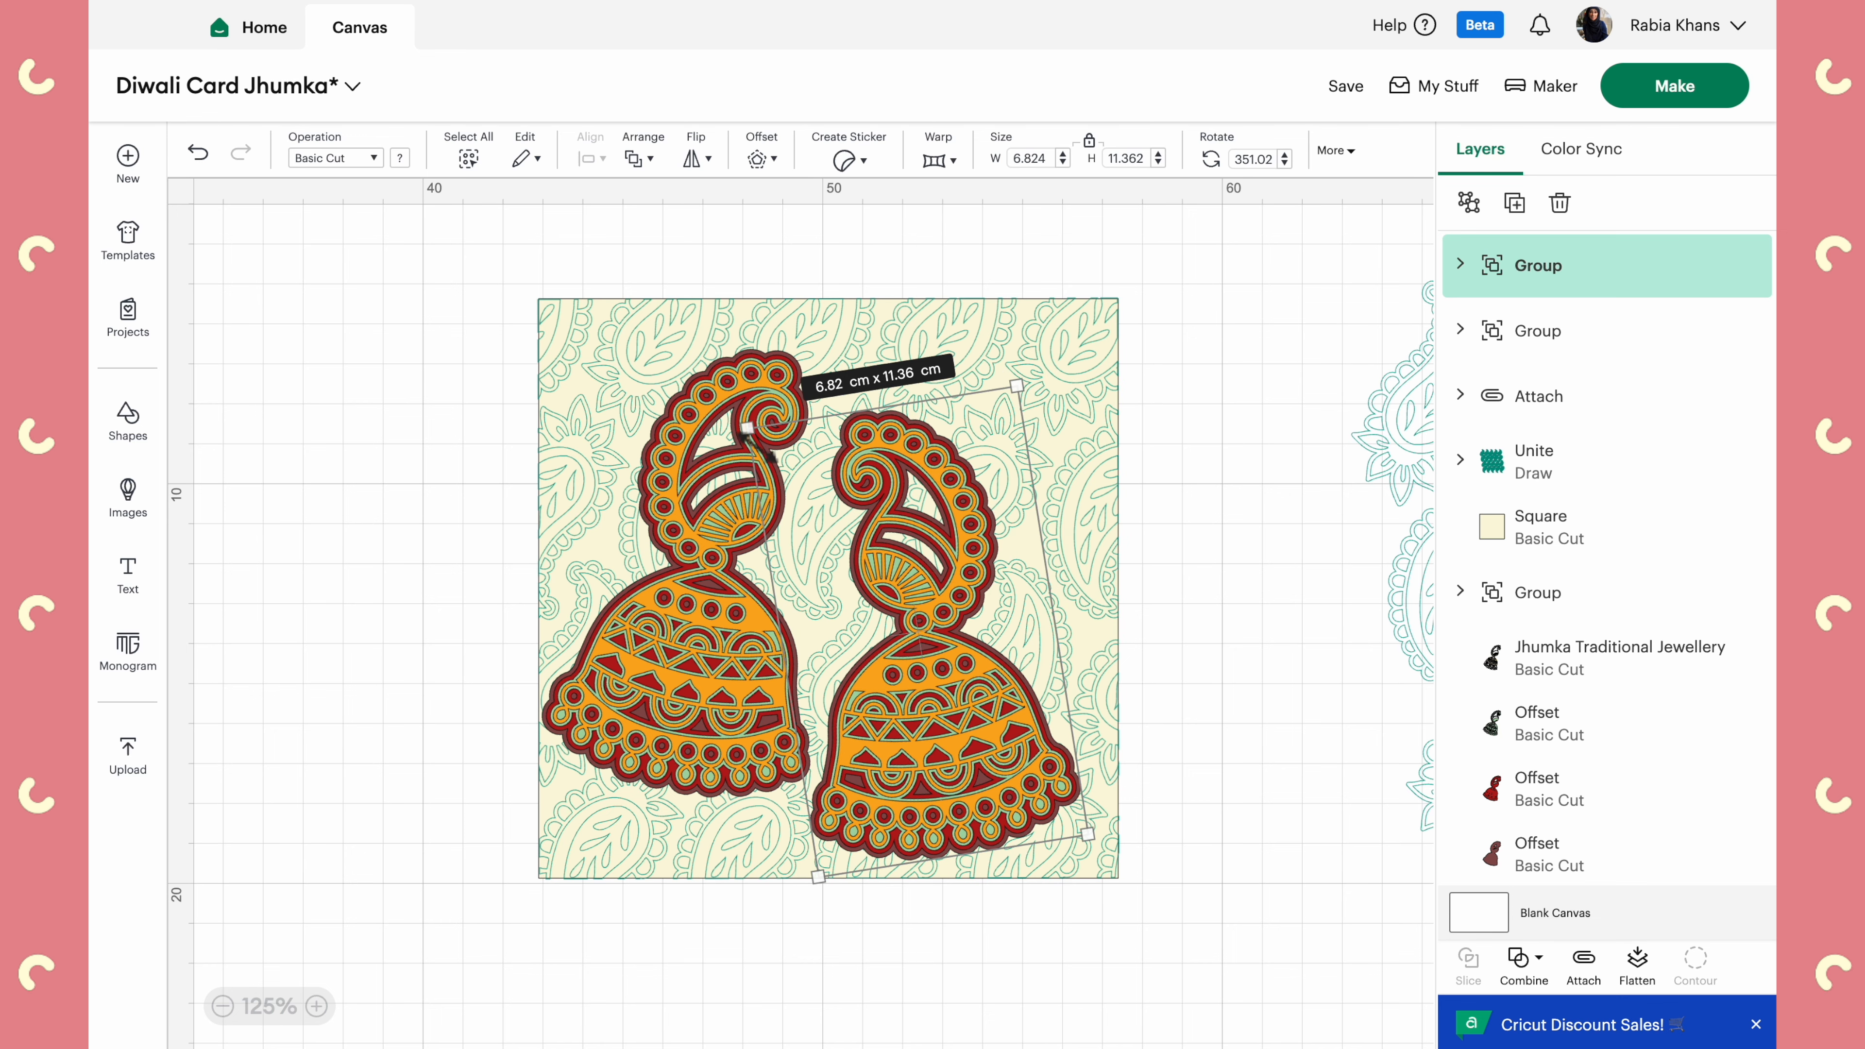
Rotate the left jhumka to 17° and move it up beside the mirrored one
{"action": "left_click", "coordinate": [763, 386]}
{"action": "left_click_drag", "start_coordinate": [907, 380], "coordinate": [925, 396]}
{"action": "left_click_drag", "start_coordinate": [779, 471], "coordinate": [707, 542]}
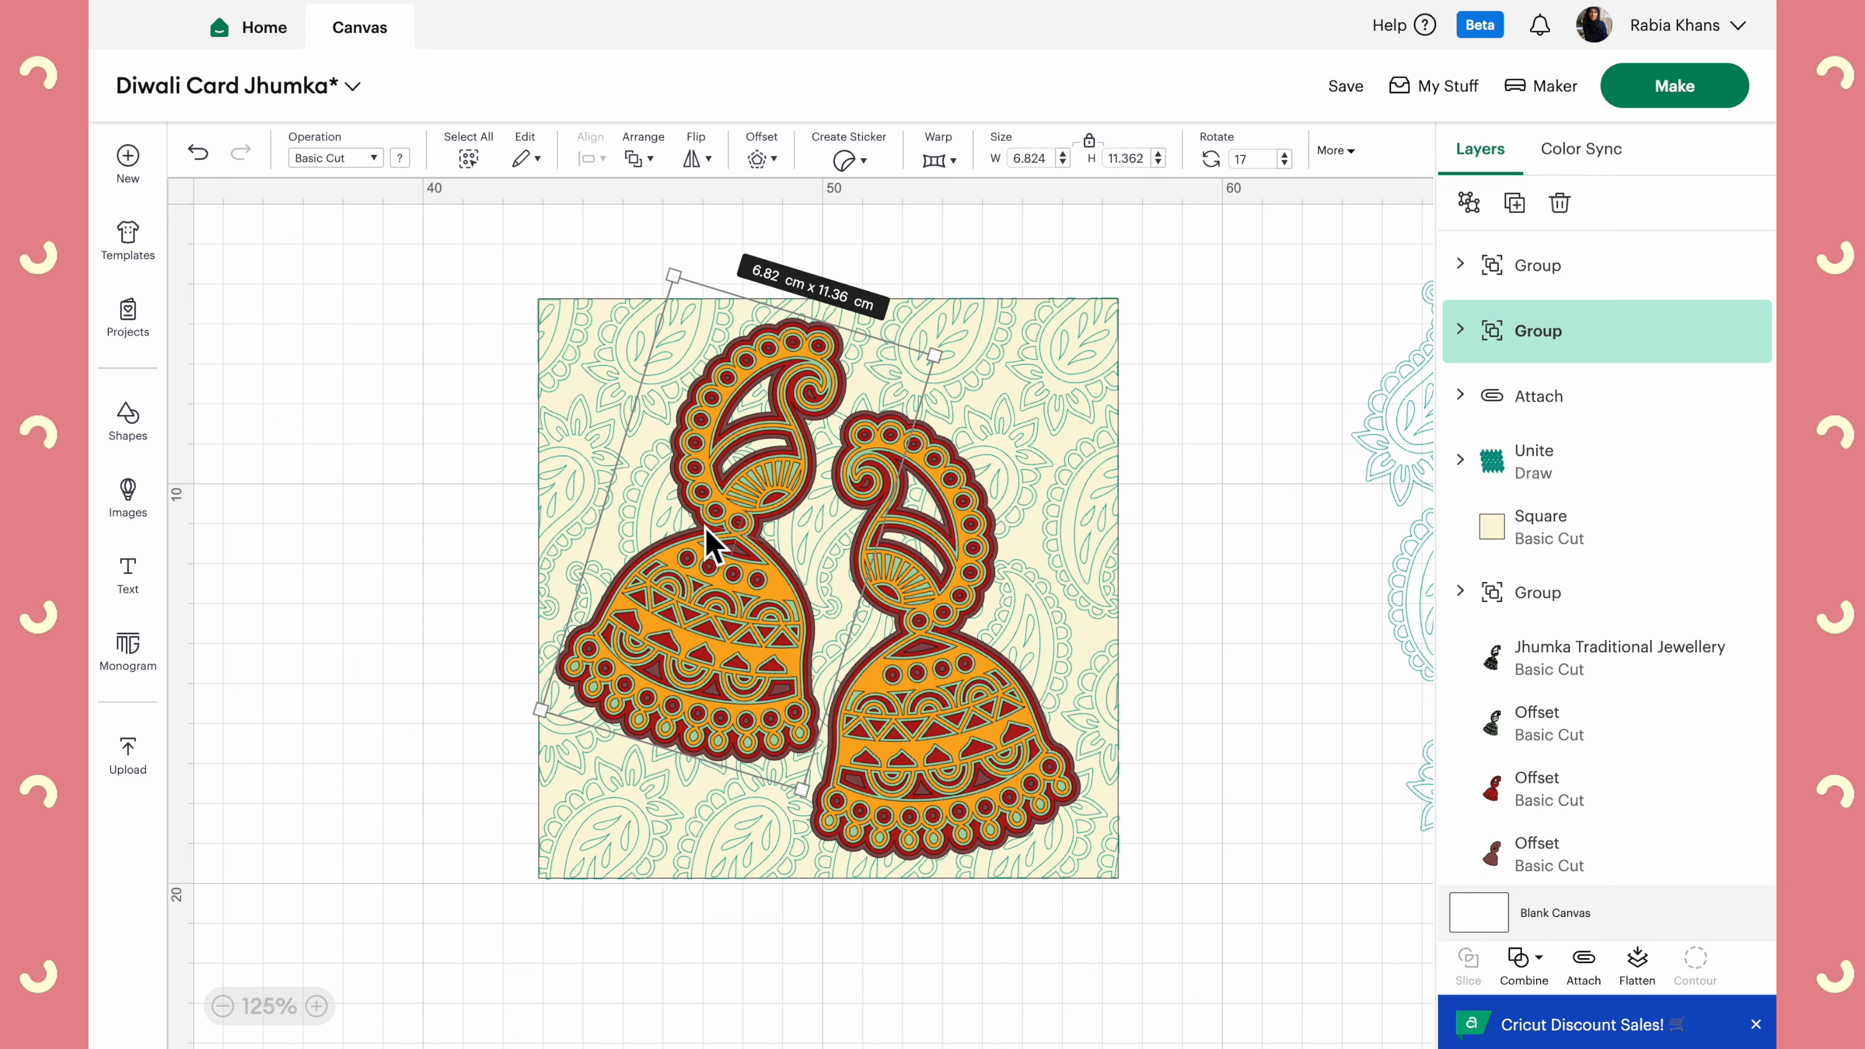
Fine-tune the positions of both jhumkas and rotate the mirrored one to about 349°
{"action": "left_click_drag", "start_coordinate": [924, 574], "coordinate": [921, 578]}
{"action": "left_click_drag", "start_coordinate": [729, 472], "coordinate": [726, 478]}
{"action": "left_click_drag", "start_coordinate": [965, 564], "coordinate": [960, 563]}
{"action": "left_click_drag", "start_coordinate": [1033, 391], "coordinate": [1027, 374]}
{"action": "left_click_drag", "start_coordinate": [955, 507], "coordinate": [957, 497]}
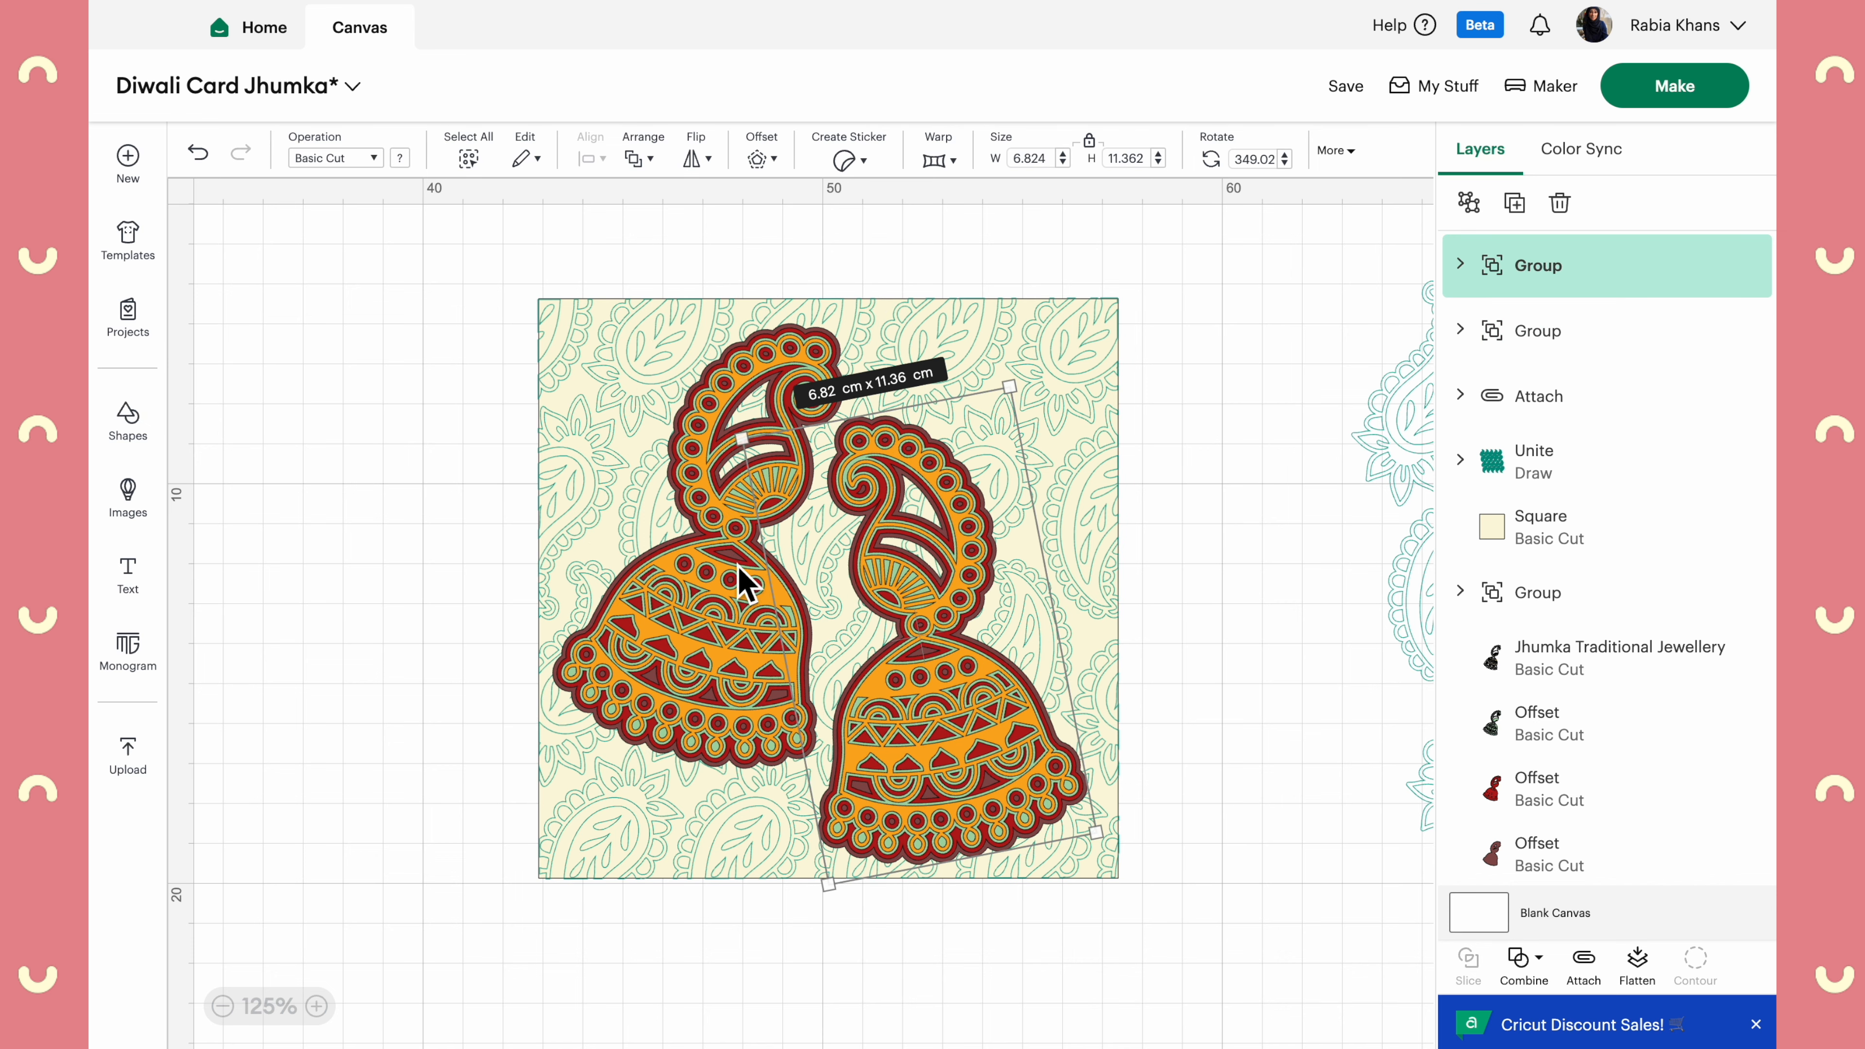
Scale both jhumkas together to about 12.89 × 13.04 cm overall, position the pair within the paisley square and deselect it
{"action": "left_click", "coordinate": [737, 566]}
{"action": "left_click", "coordinate": [895, 675], "text": "shift"}
{"action": "left_click_drag", "start_coordinate": [553, 323], "coordinate": [572, 340]}
{"action": "mouse_move", "coordinate": [775, 577]}
{"action": "left_mouse_down"}
{"action": "mouse_move", "coordinate": [759, 566]}
{"action": "mouse_move", "coordinate": [774, 579]}
{"action": "left_mouse_up"}
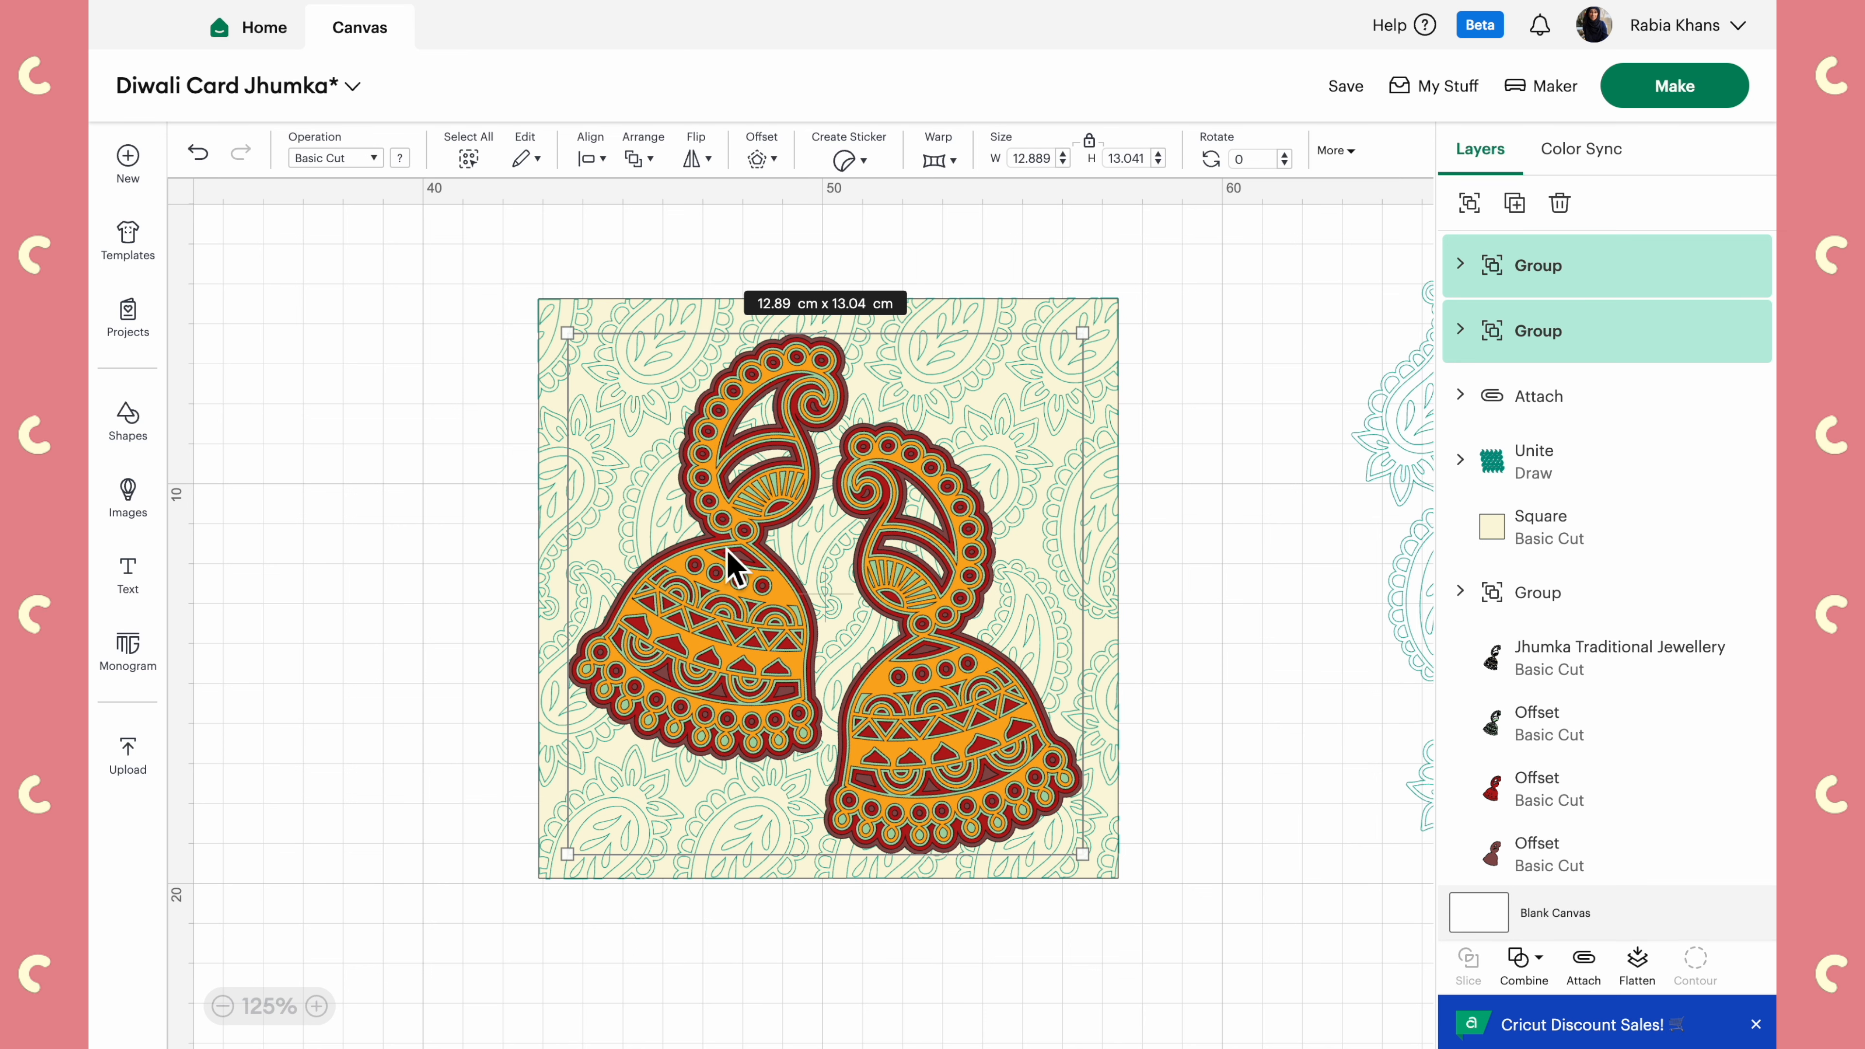
{"action": "left_click", "coordinate": [432, 433]}
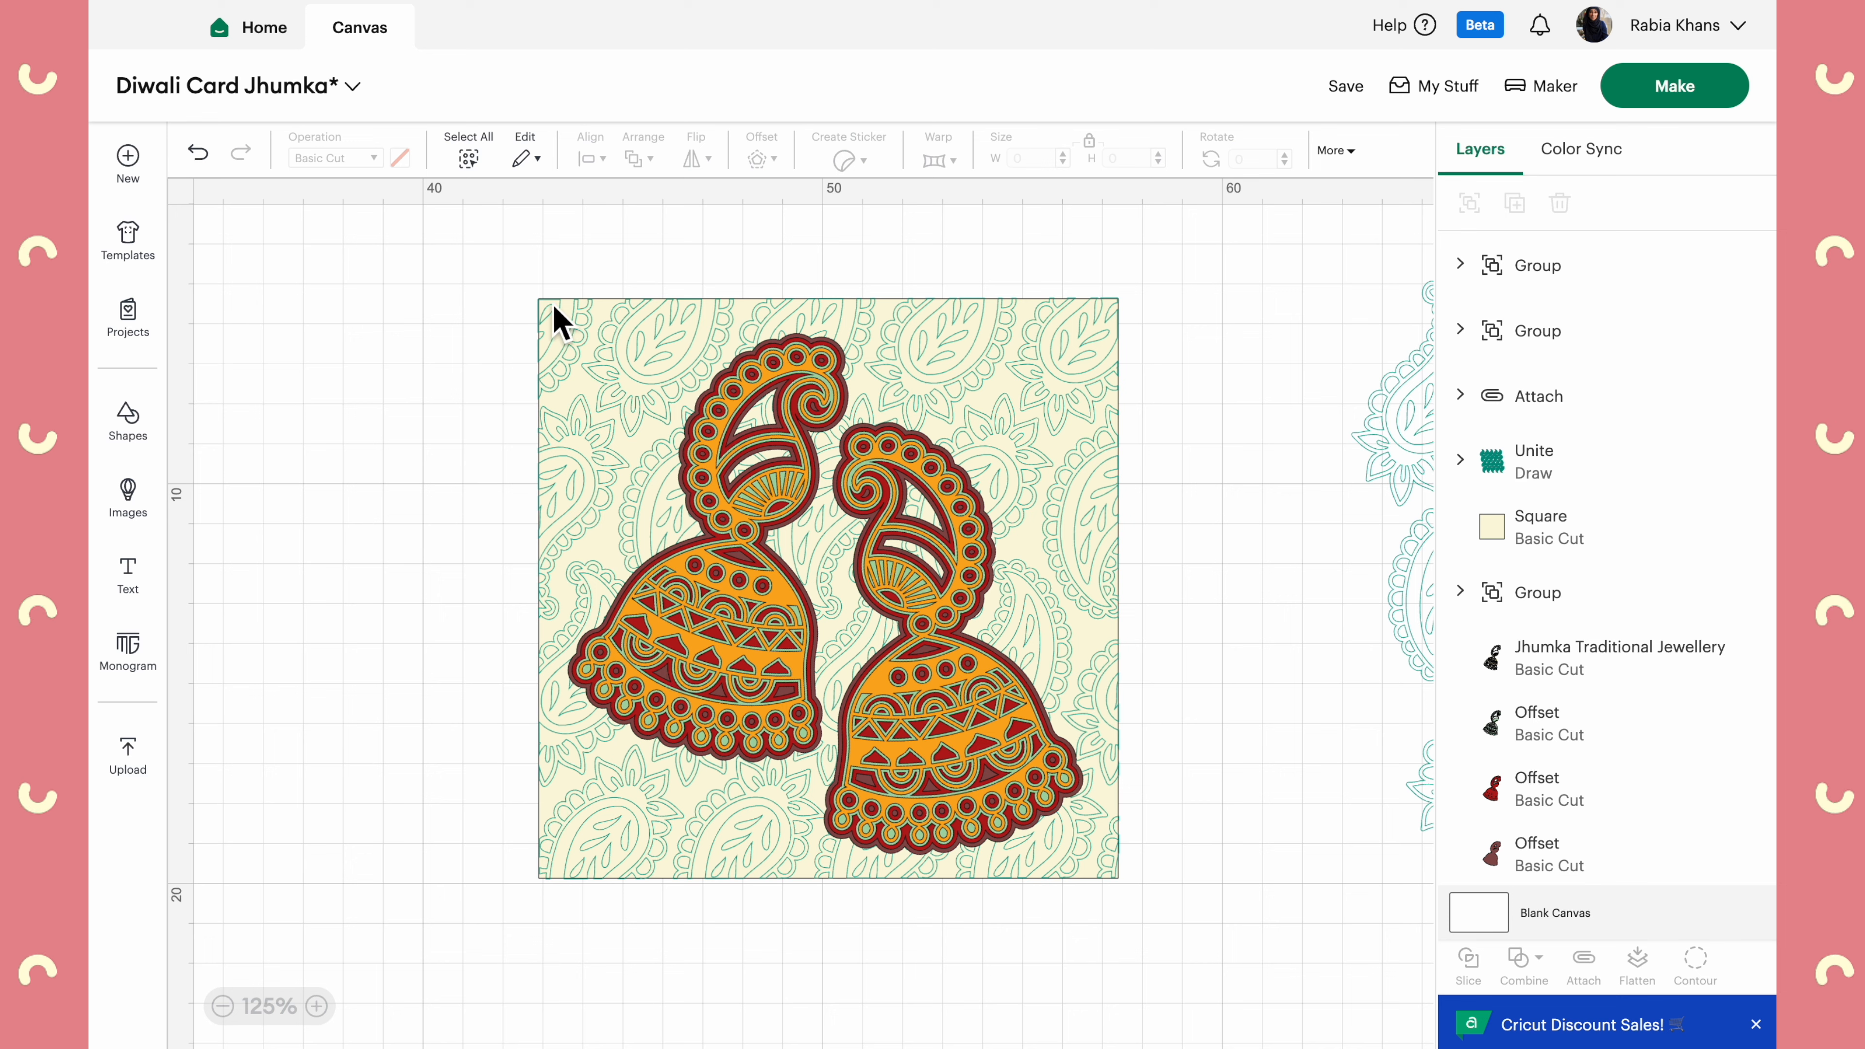
{"action": "left_click", "coordinate": [771, 874]}
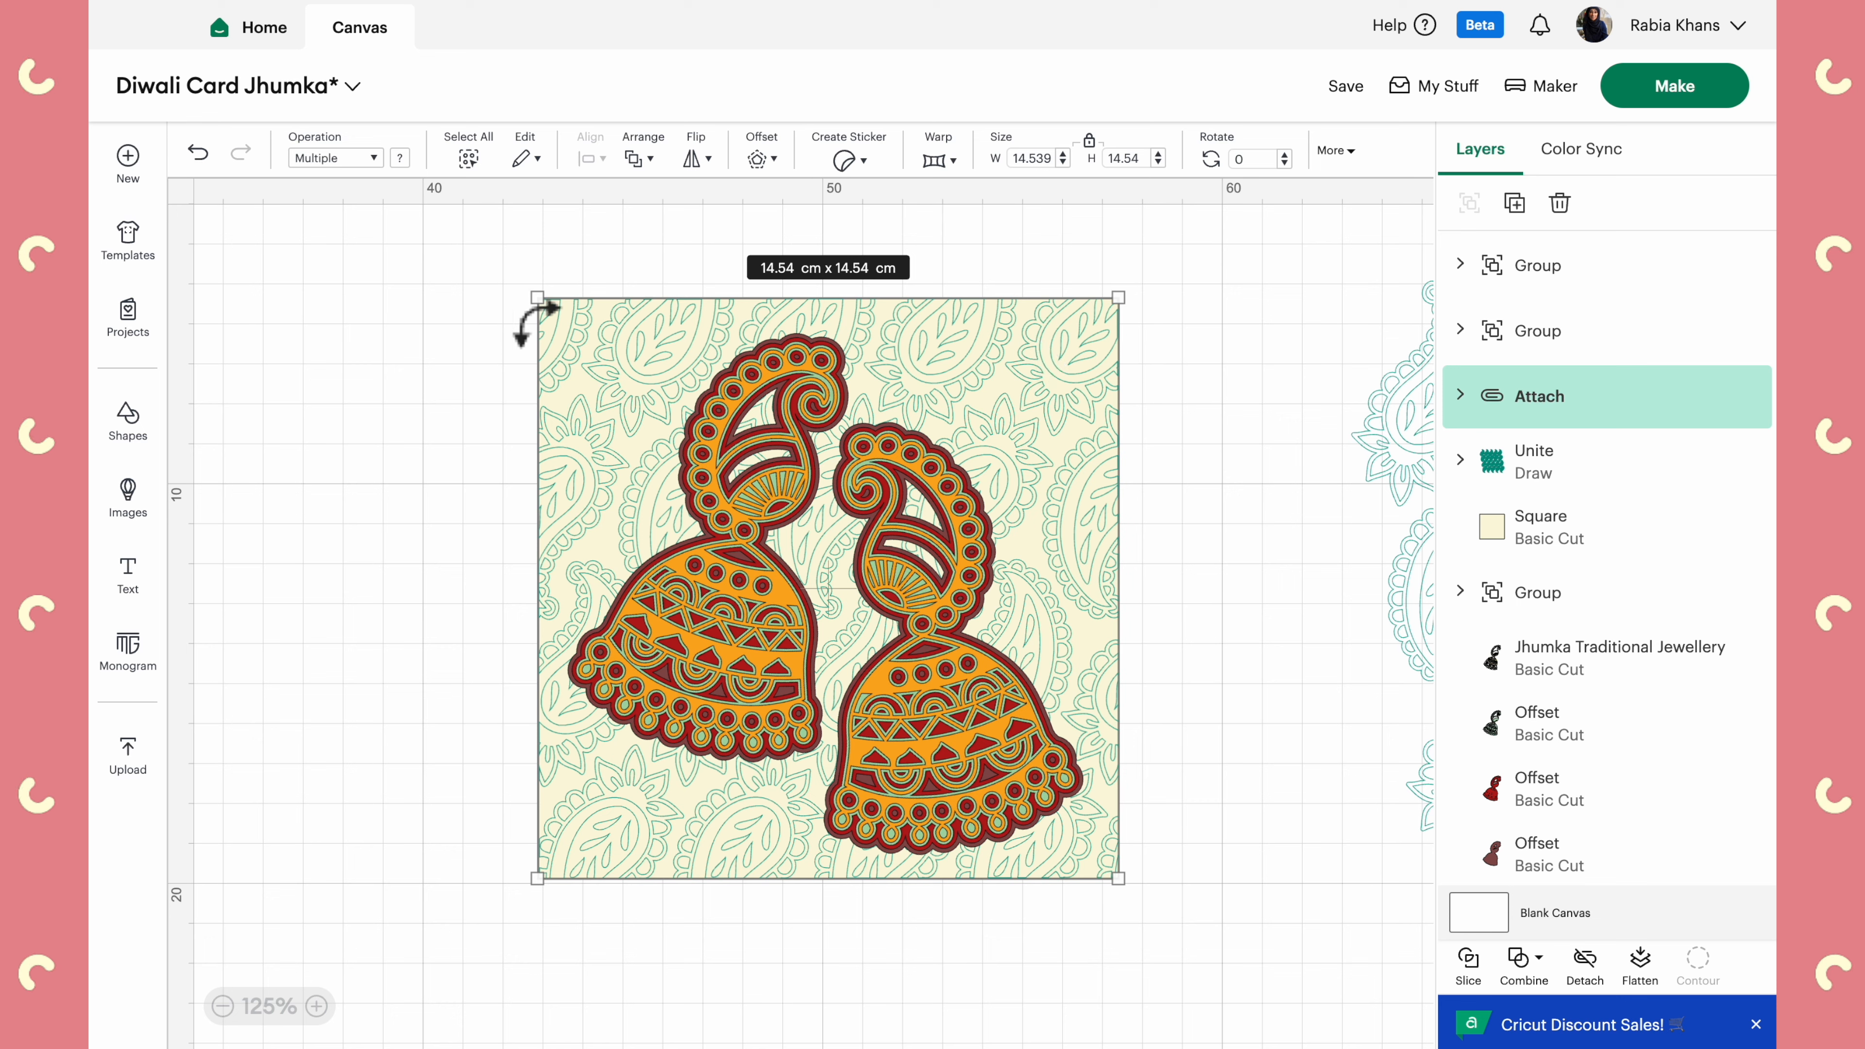
{"action": "left_click", "coordinate": [449, 314]}
{"action": "left_click", "coordinate": [587, 354]}
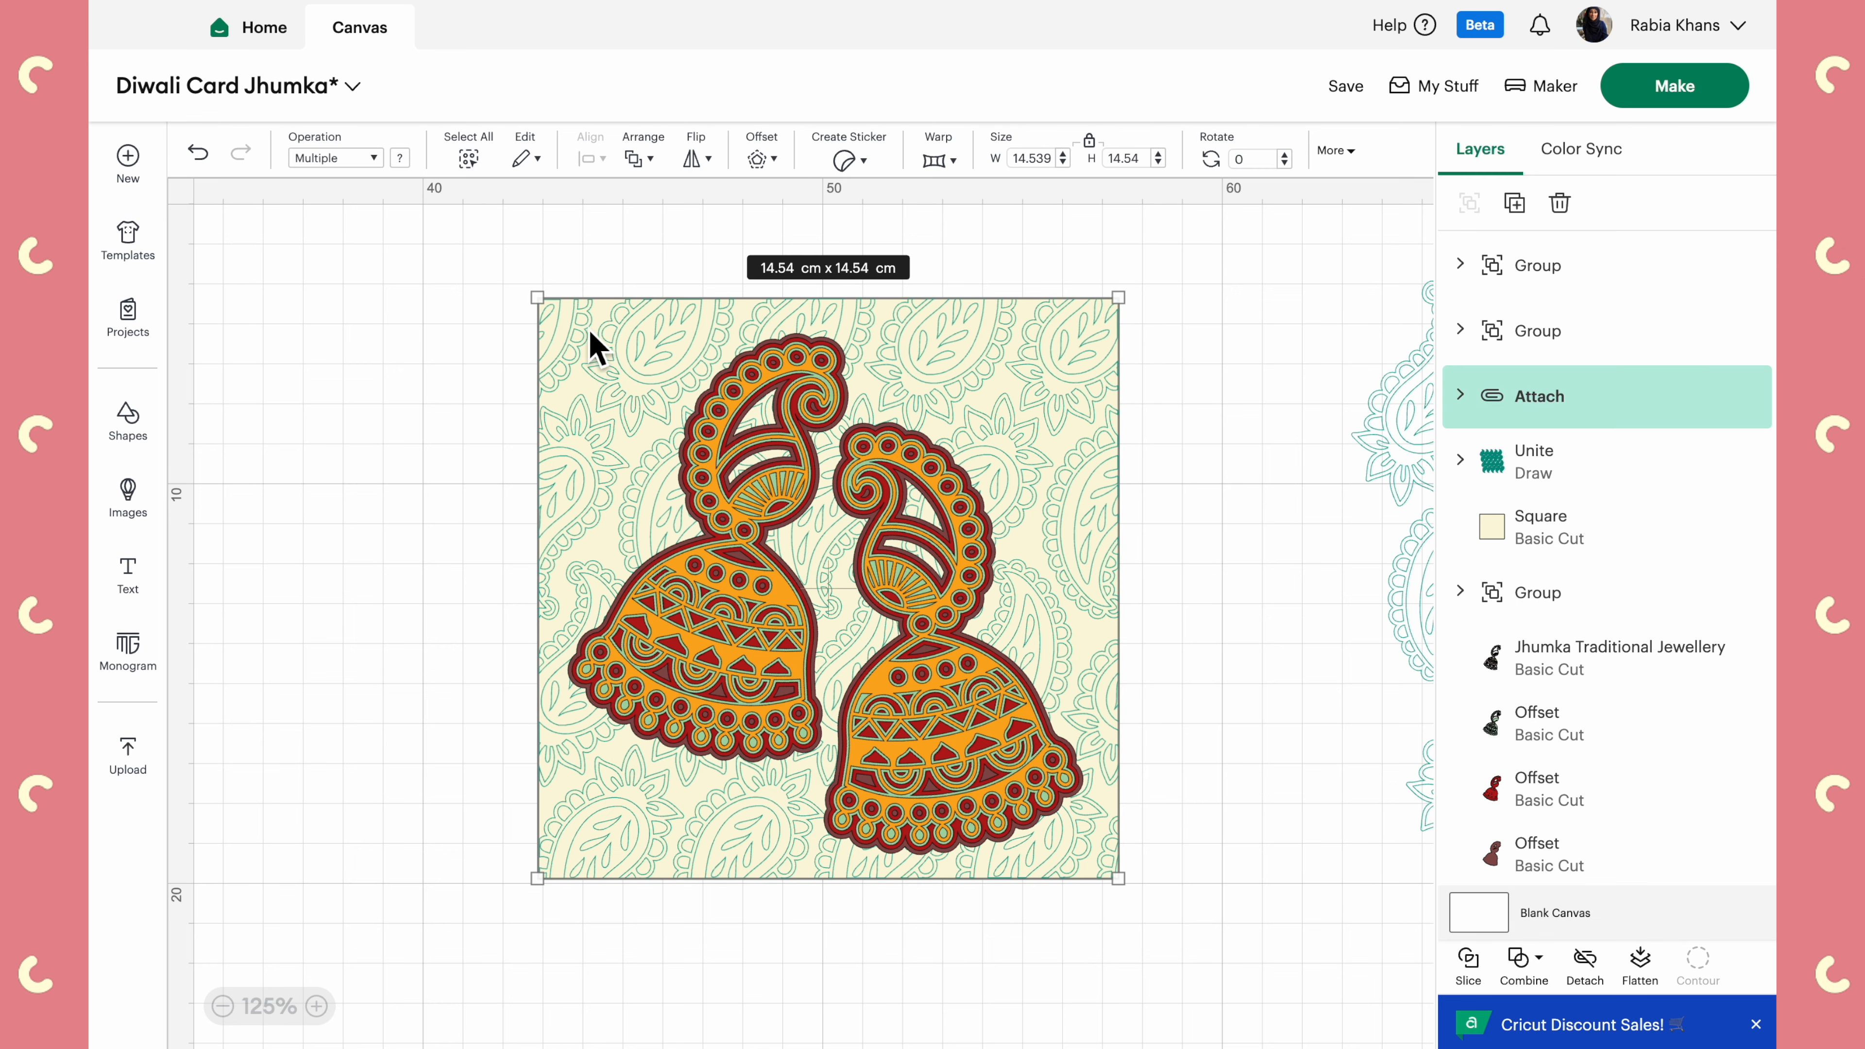
{"action": "left_click", "coordinate": [1143, 337]}
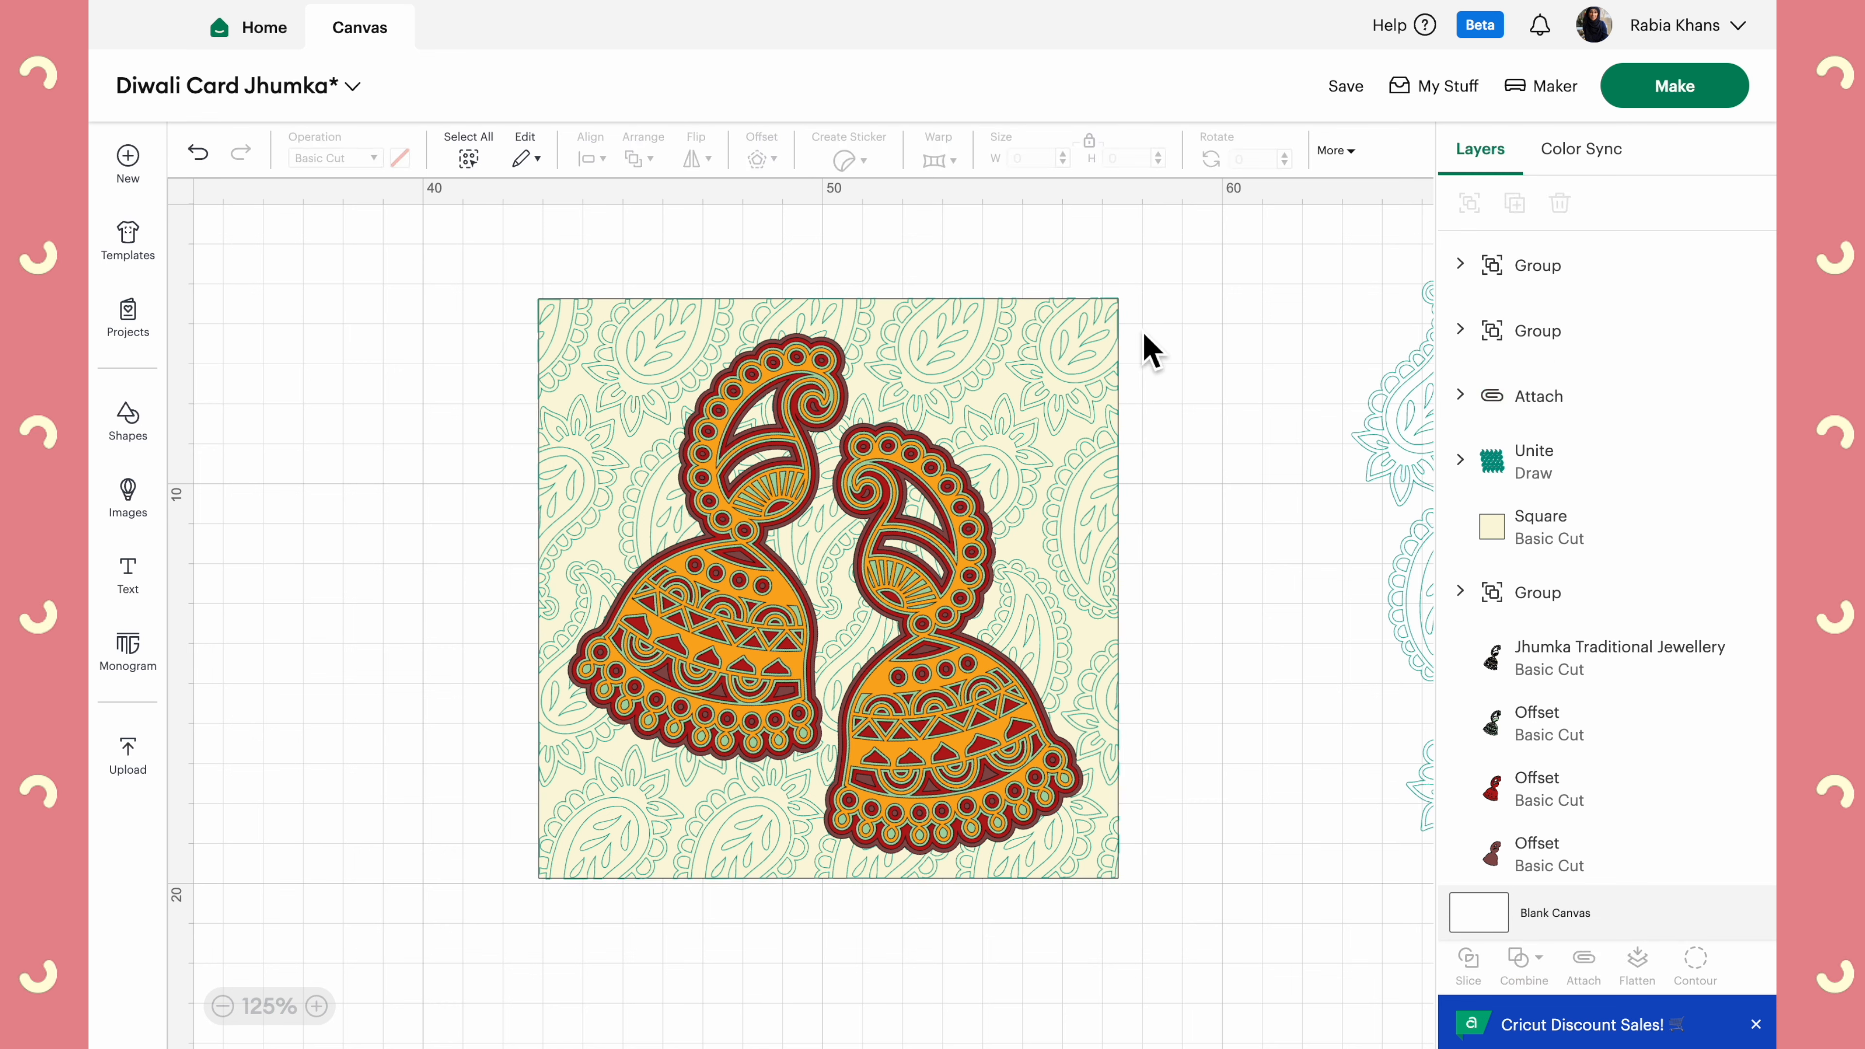
{"action": "left_click", "coordinate": [1059, 403]}
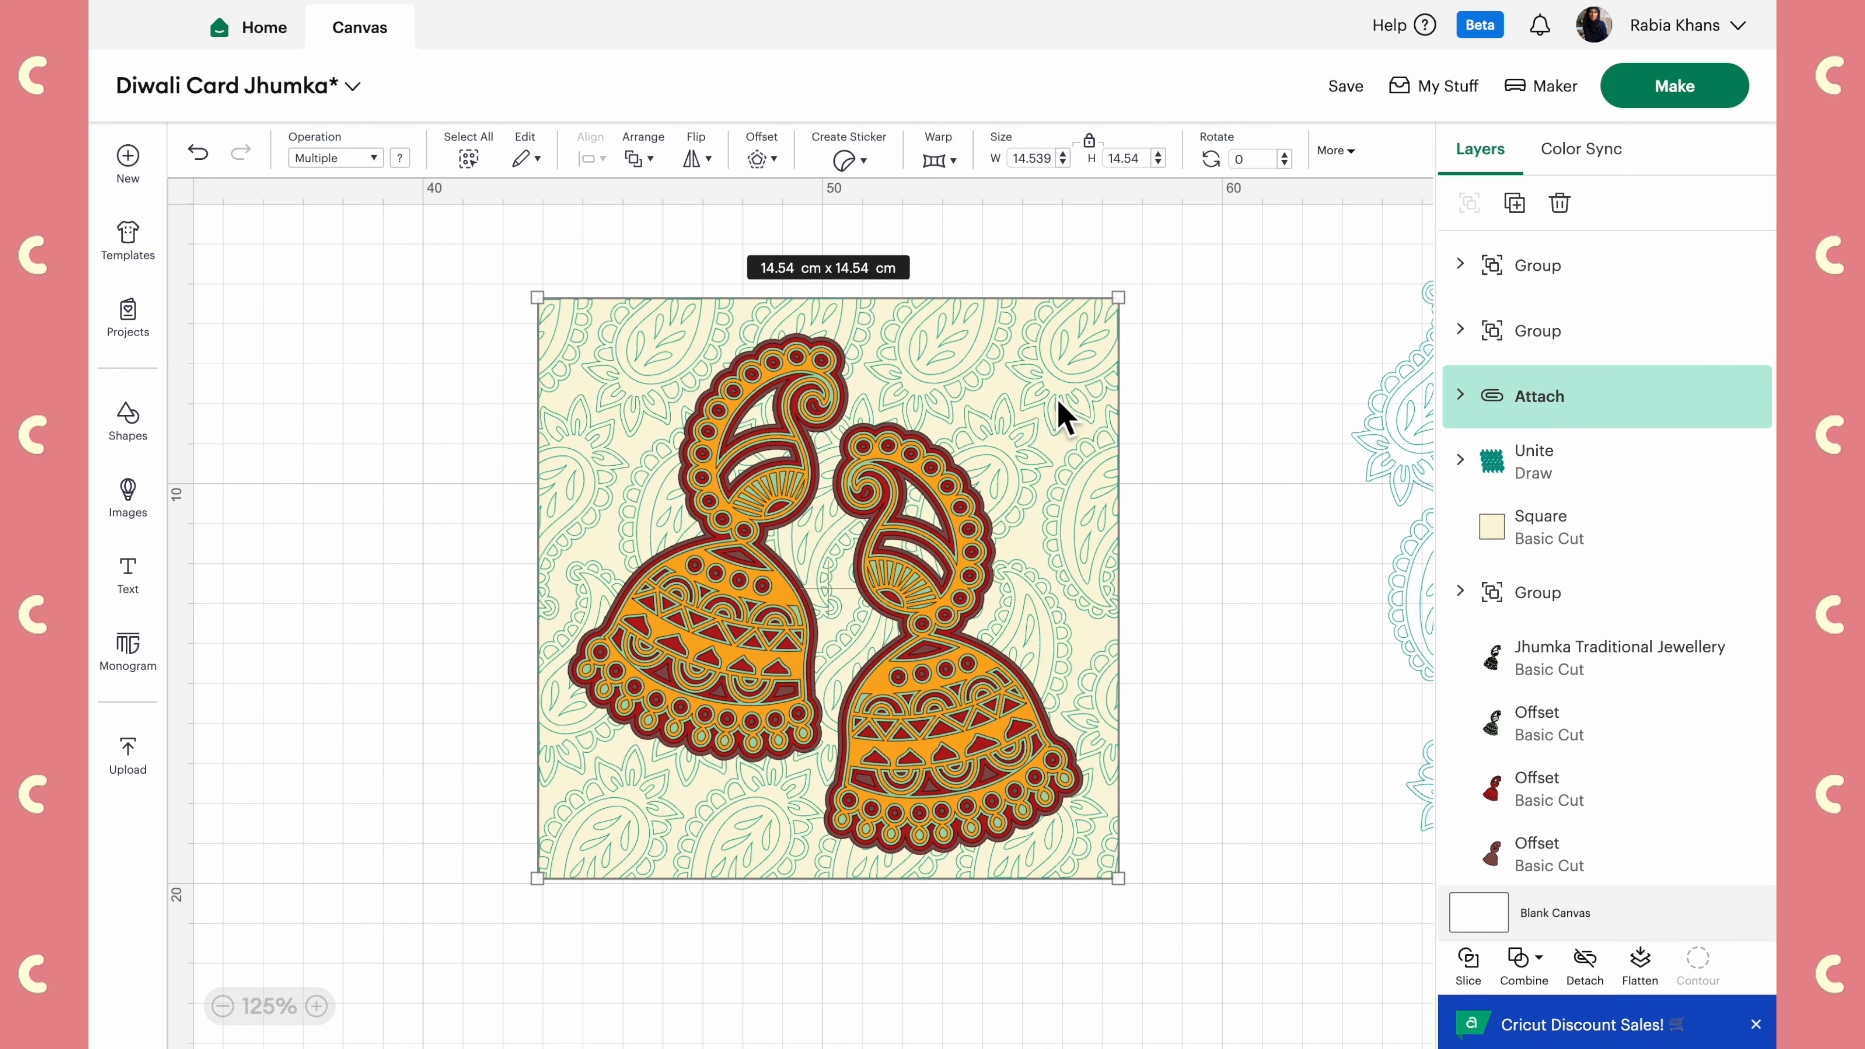
{"action": "left_click", "coordinate": [1136, 429]}
{"action": "left_click", "coordinate": [1088, 414]}
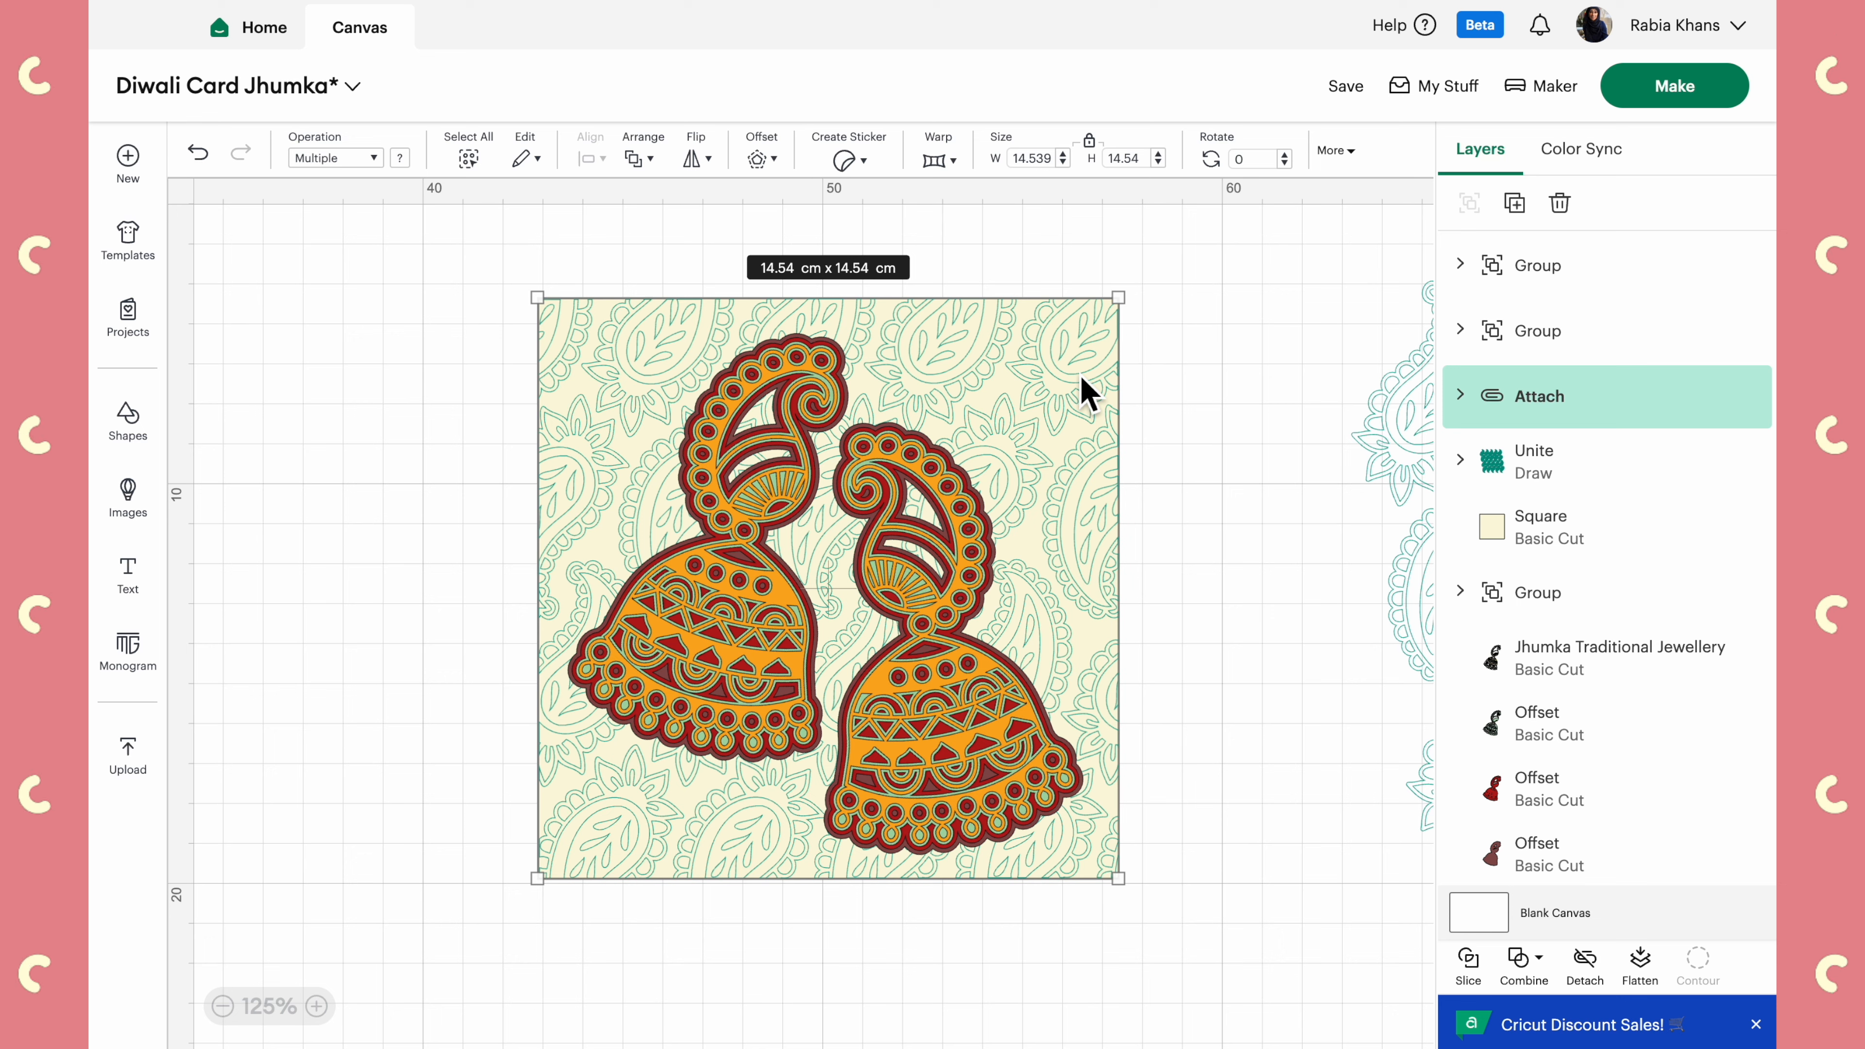
{"action": "left_click", "coordinate": [1199, 405]}
{"action": "left_click", "coordinate": [1078, 375]}
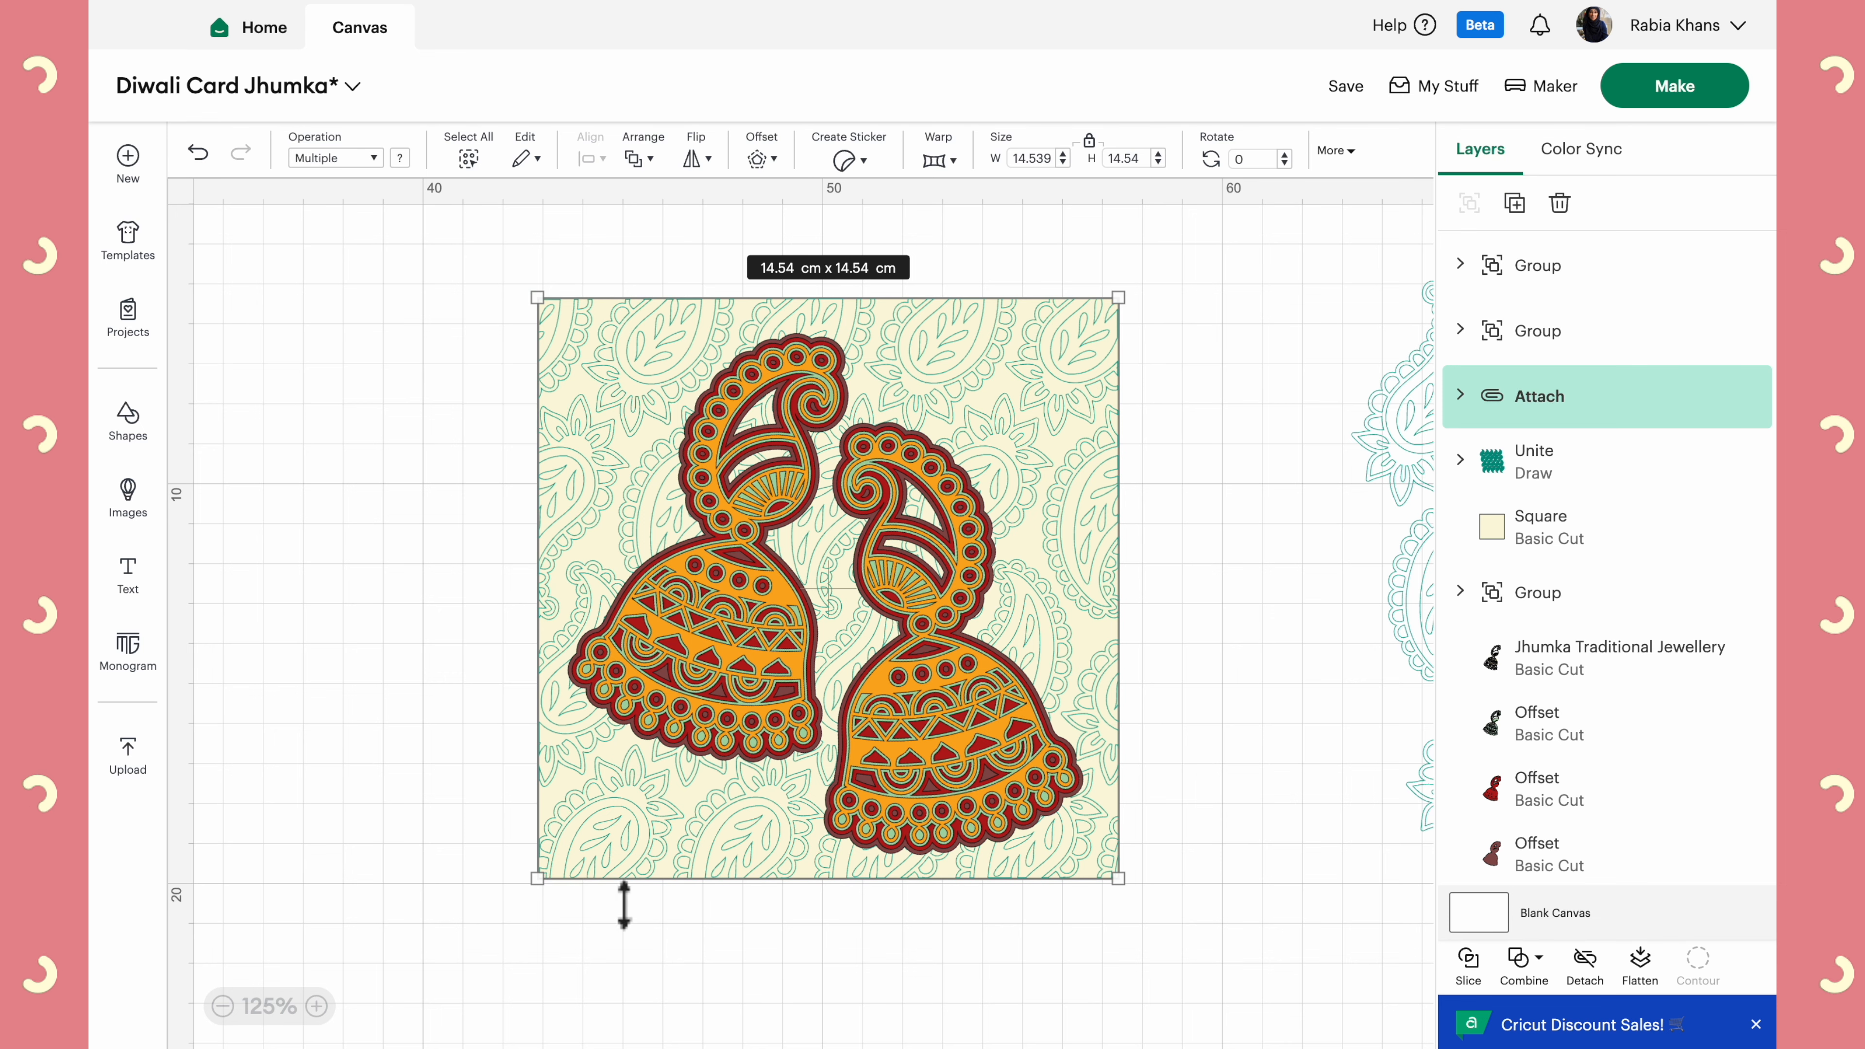
{"action": "left_click", "coordinate": [496, 301]}
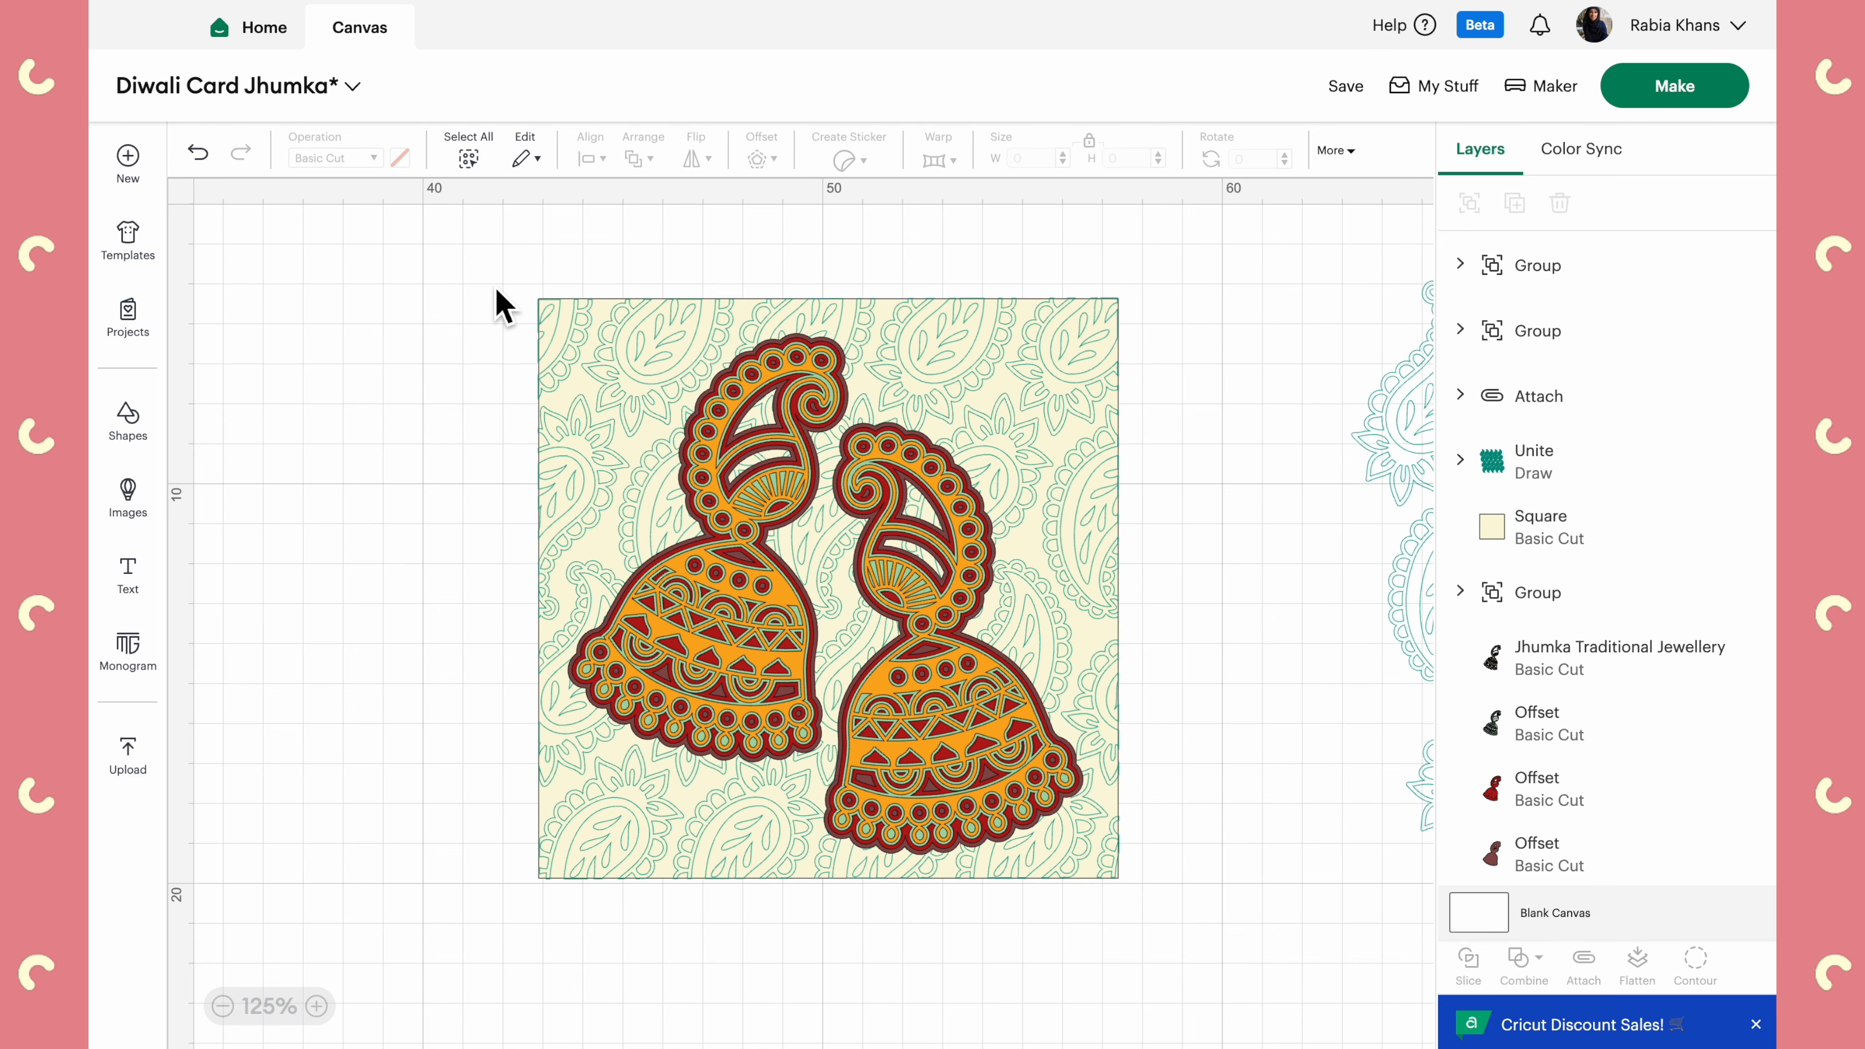
{"action": "left_click", "coordinate": [702, 533]}
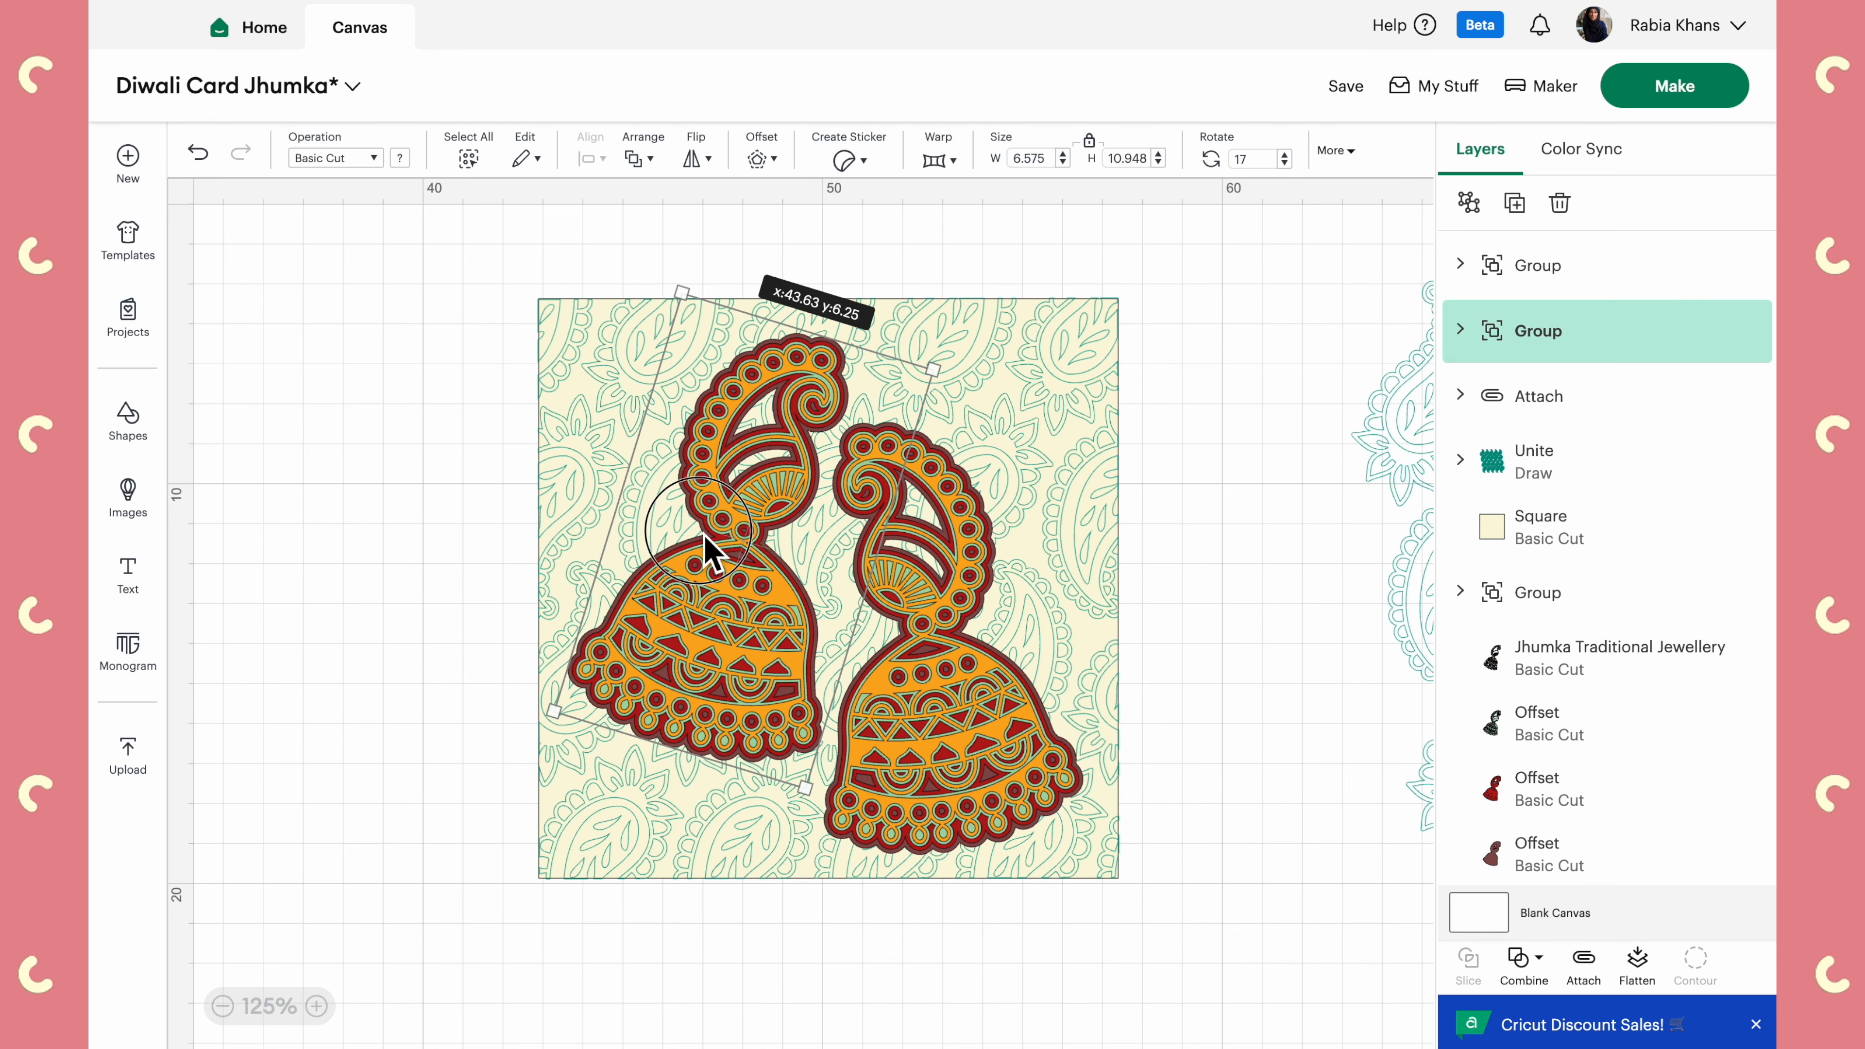
{"action": "left_click", "coordinate": [512, 278]}
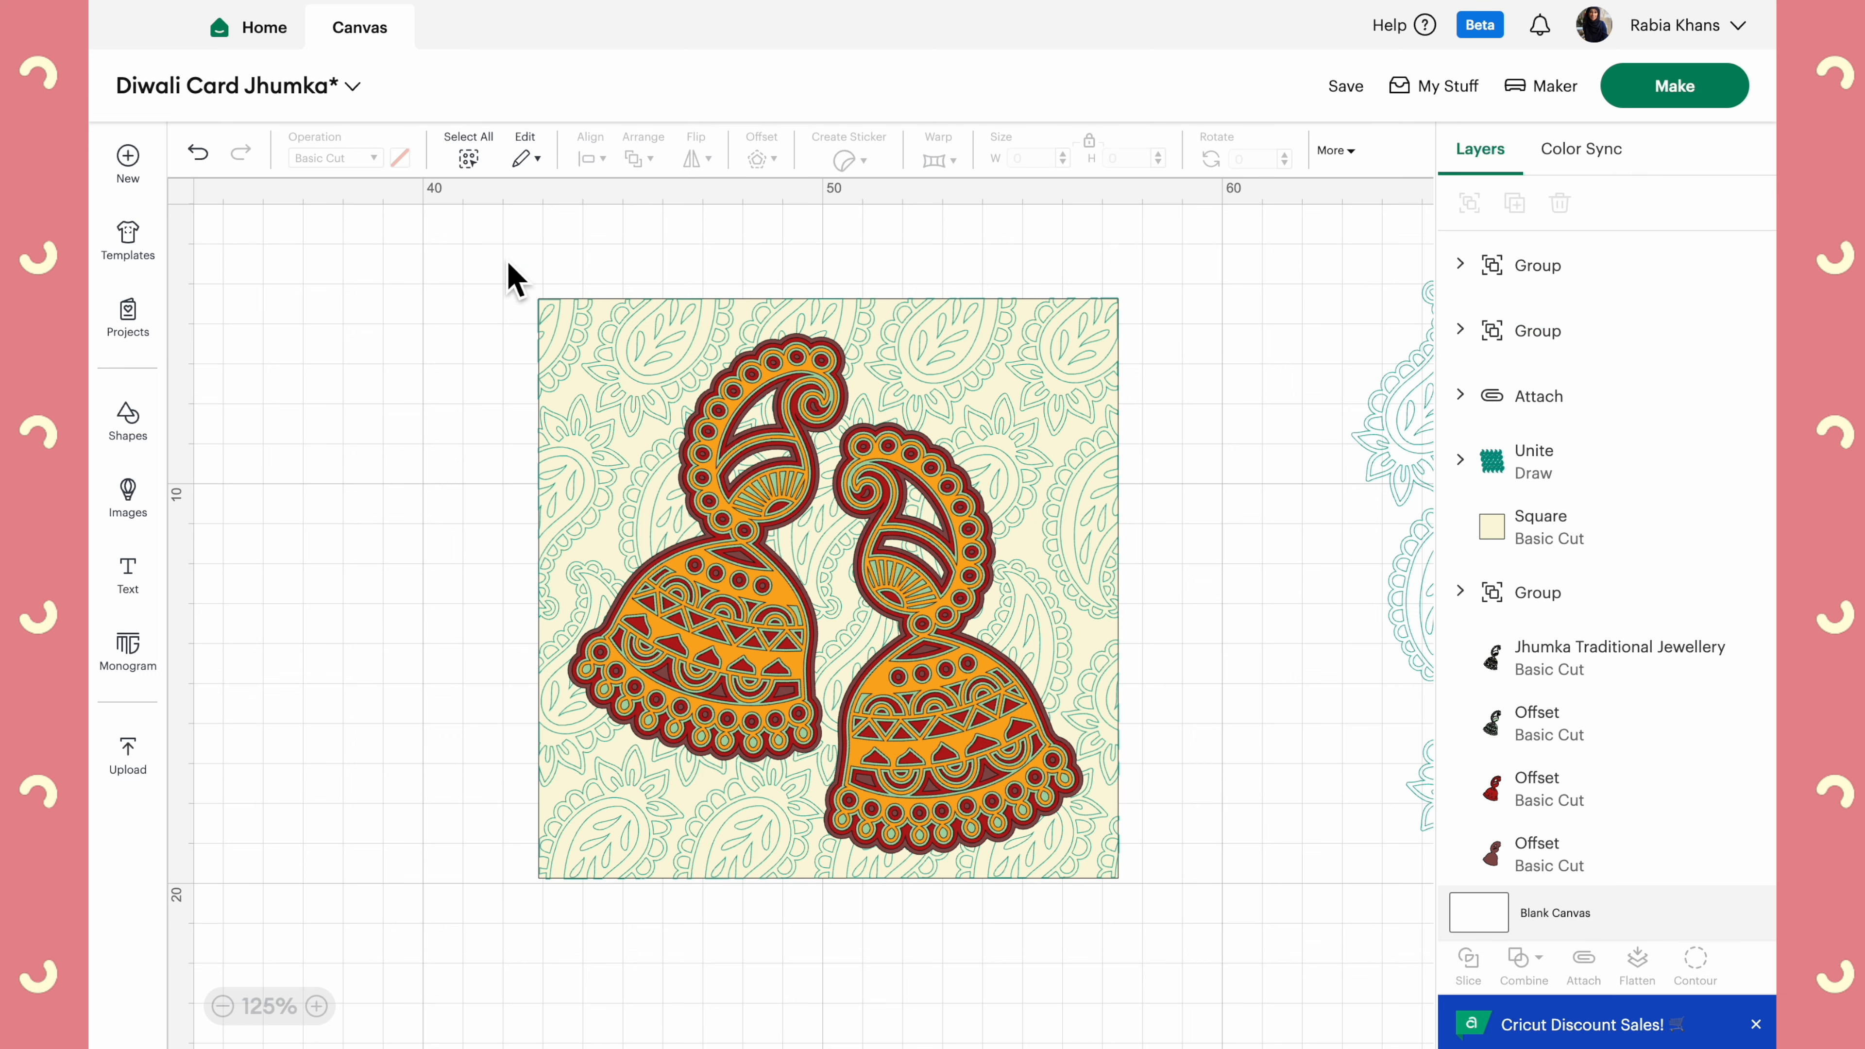